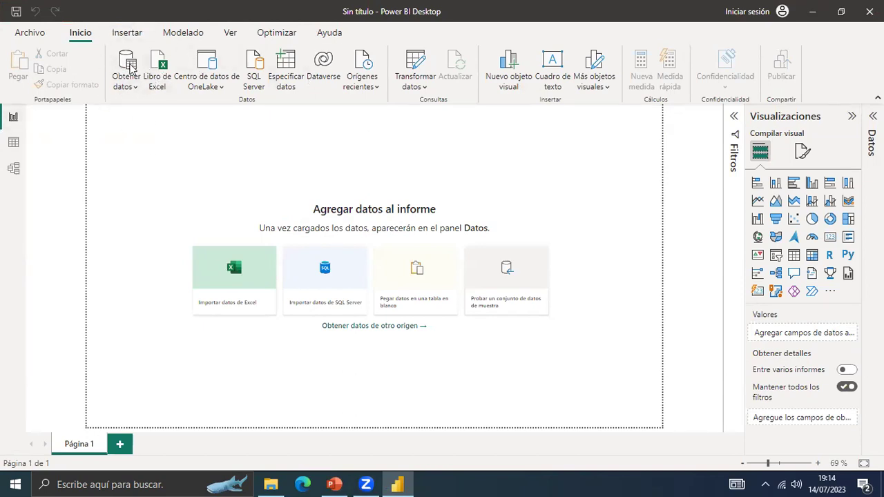
Open the full list of data sources, filter it by "sql" to examine the matching connectors, and clear the search.
click(137, 87)
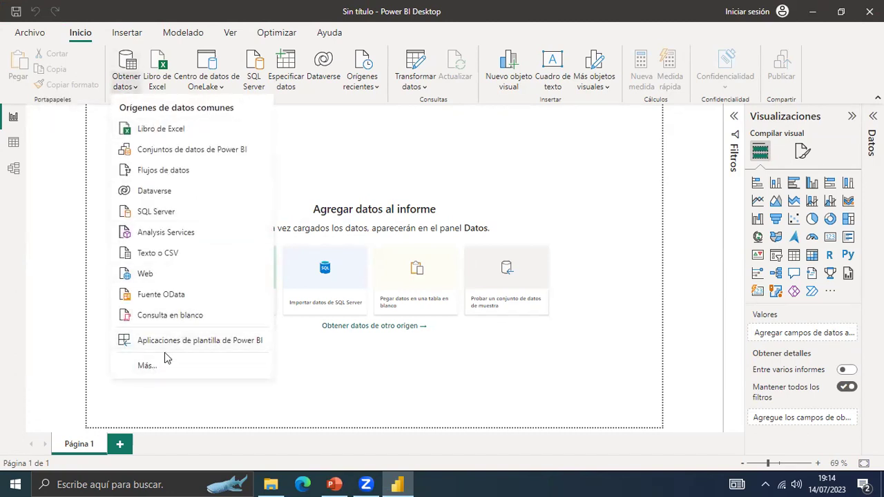
click(156, 373)
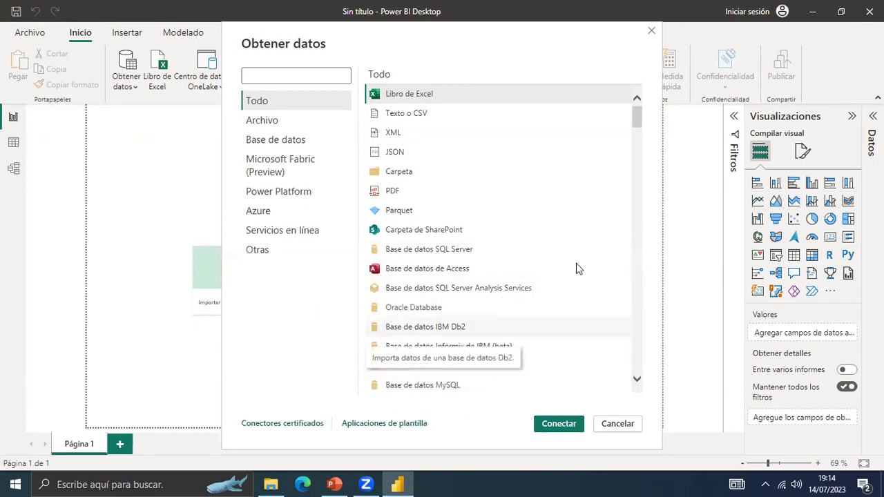
drag(636, 123, 645, 107)
click(259, 74)
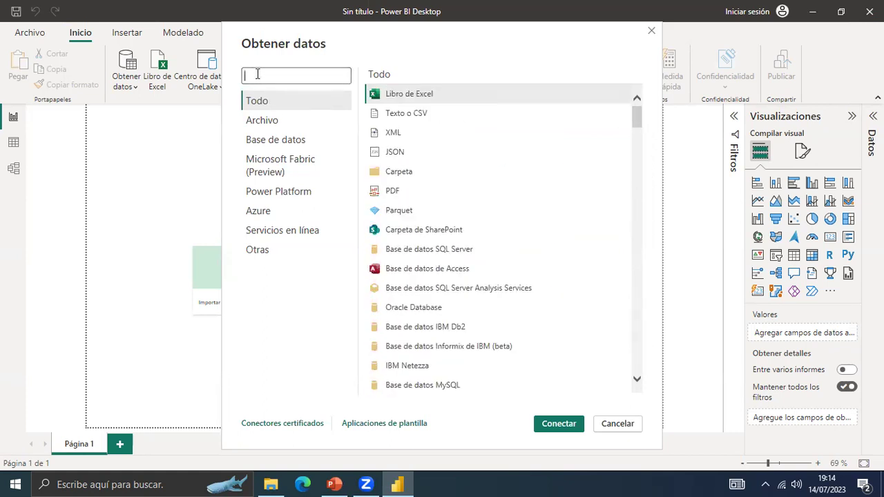
text(r)
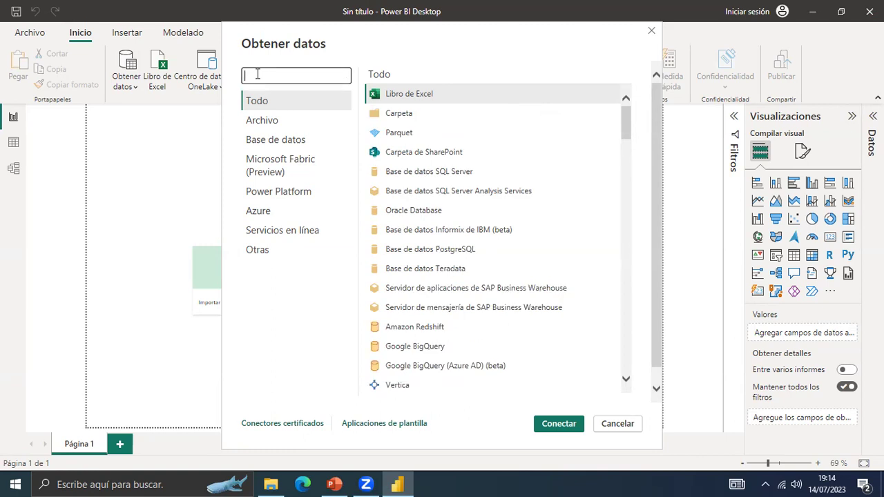
text(sql)
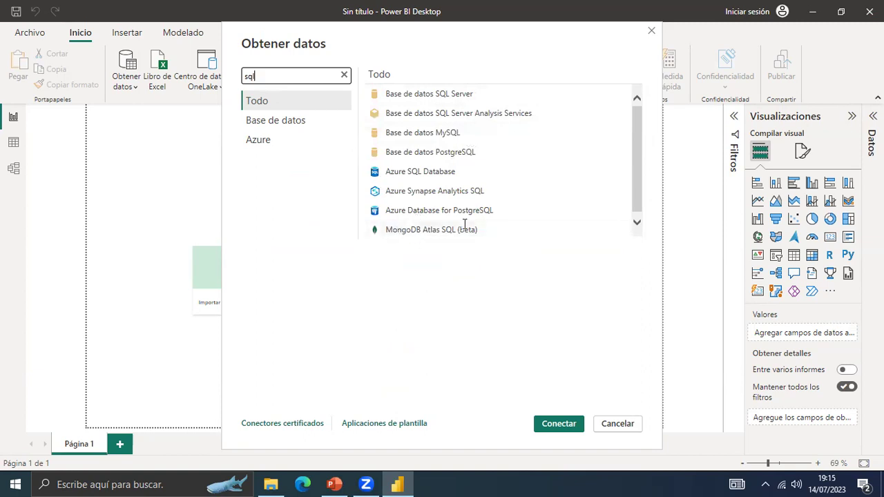
click(275, 79)
key(BackSpace)
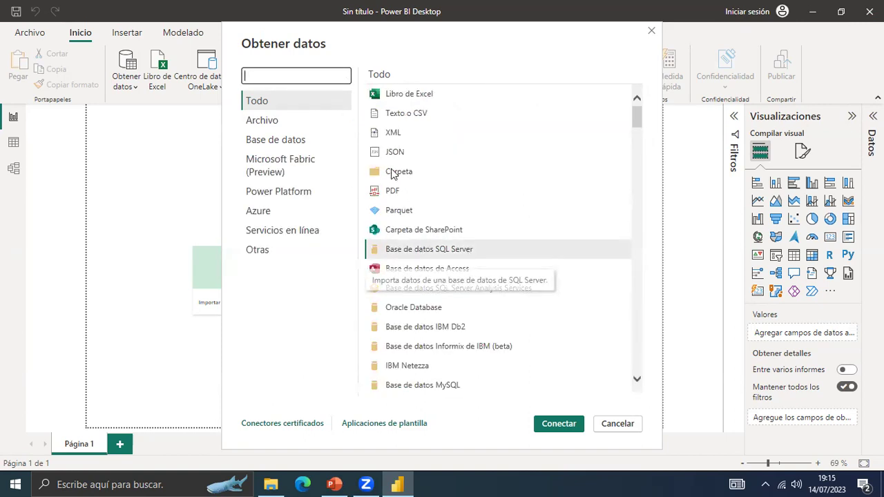
Connect to an Excel workbook as the data source and open MarketPERU.xlsx.
click(410, 96)
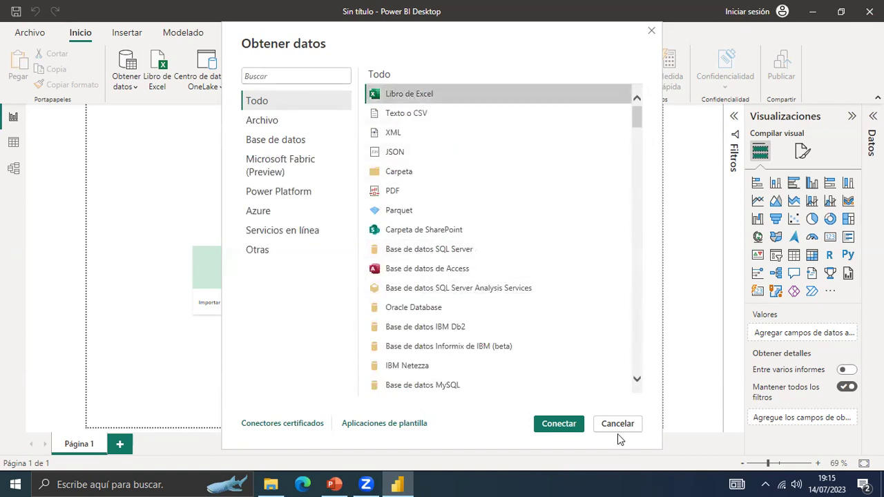
click(554, 427)
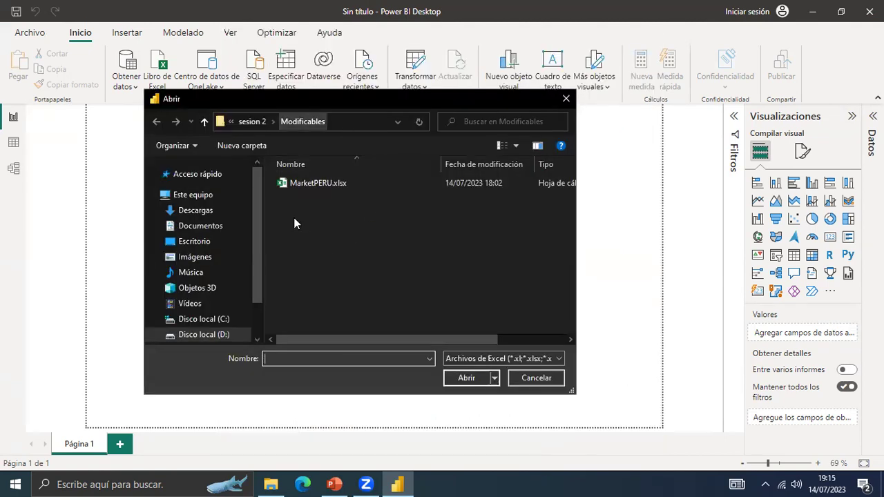
click(317, 182)
click(467, 380)
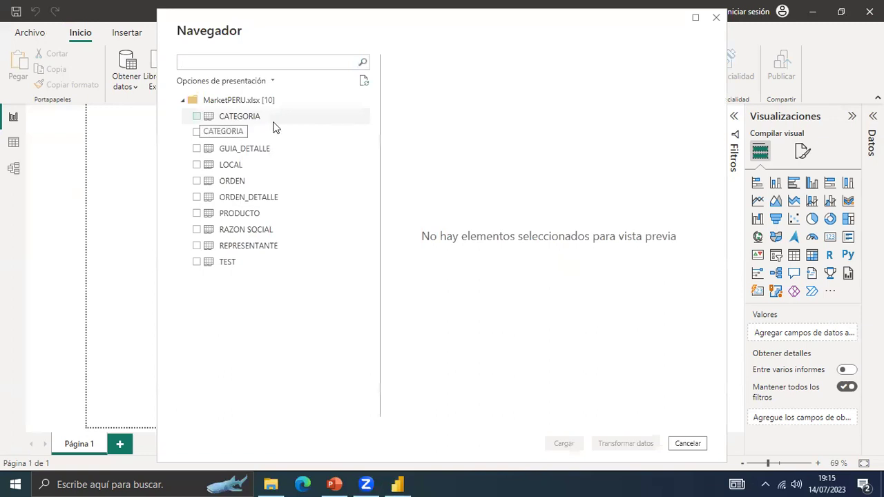
Preview the CATEGORIA and PRODUCTO tables of the workbook and load only CATEGORIA into the report.
click(197, 116)
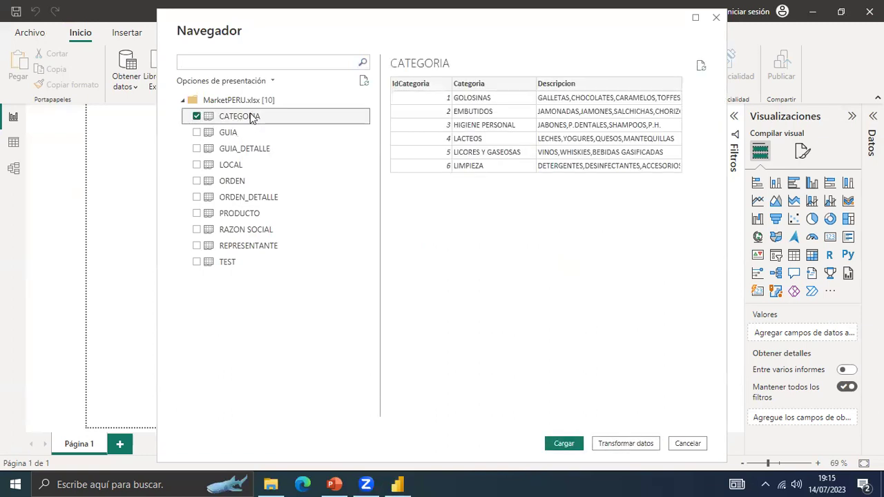
click(196, 116)
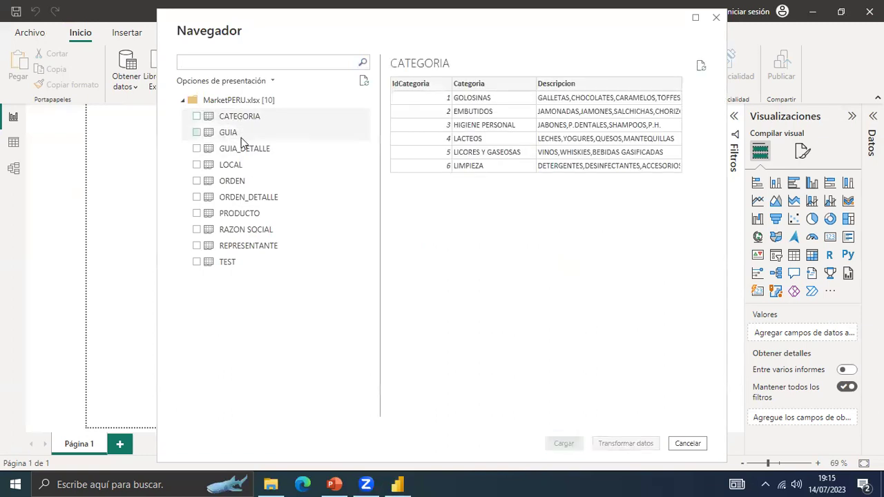
click(196, 214)
click(197, 213)
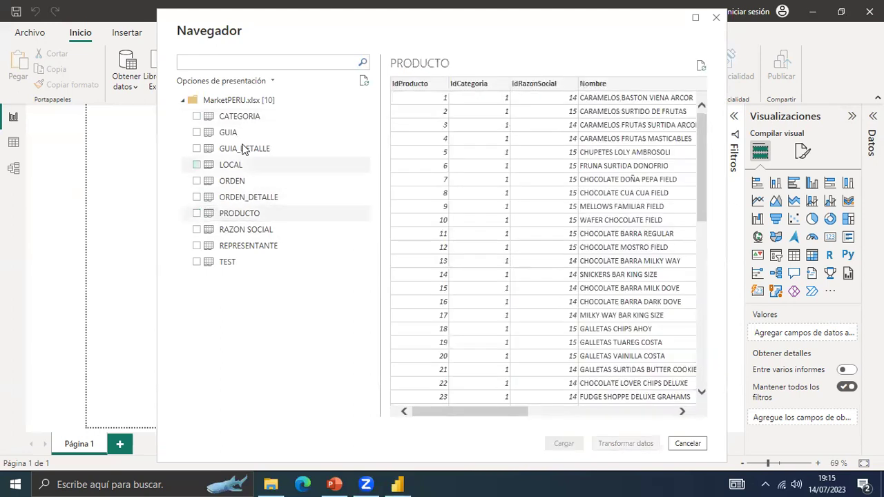
click(197, 116)
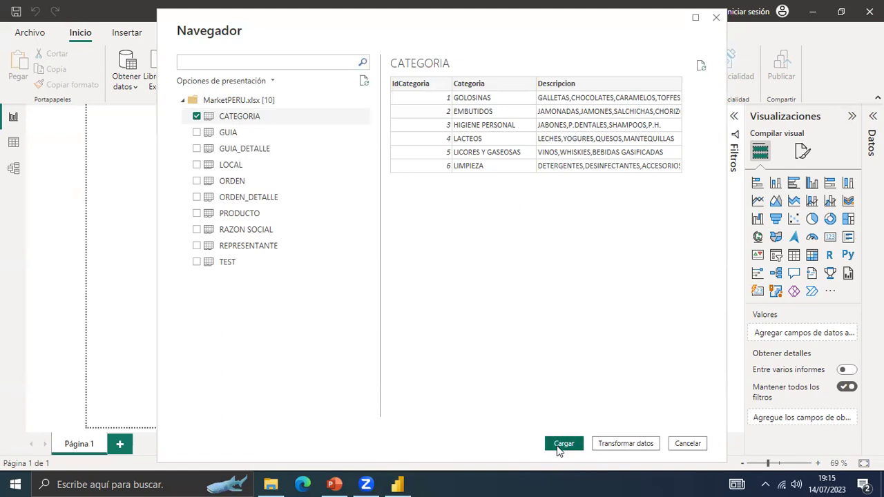
click(558, 445)
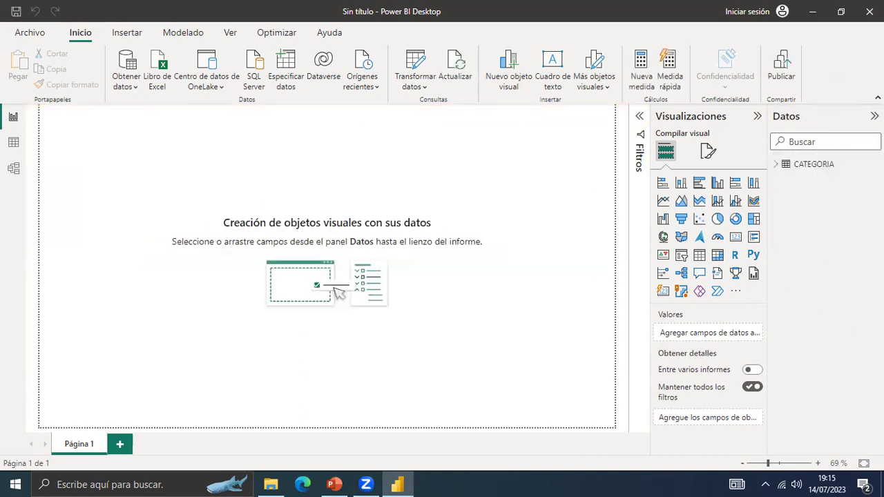
Examine the loaded CATEGORIA table's fields, its rows in the table view and its card in the model view.
click(782, 168)
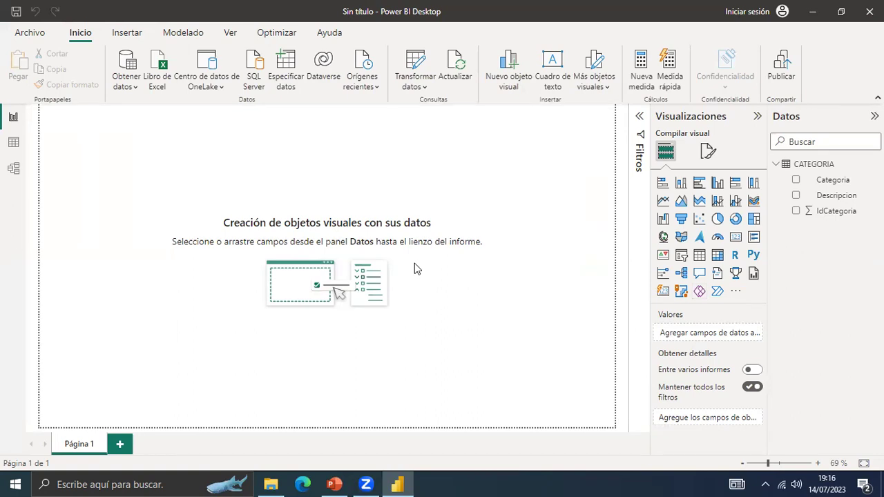
click(16, 145)
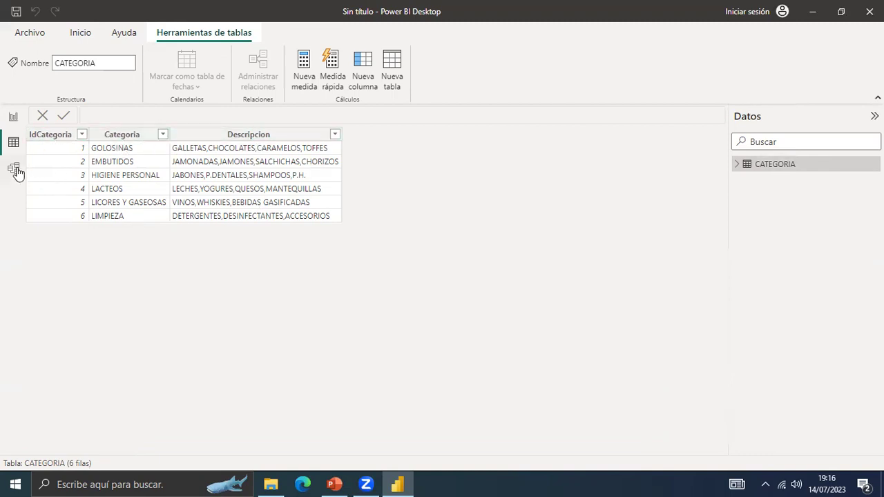
click(12, 169)
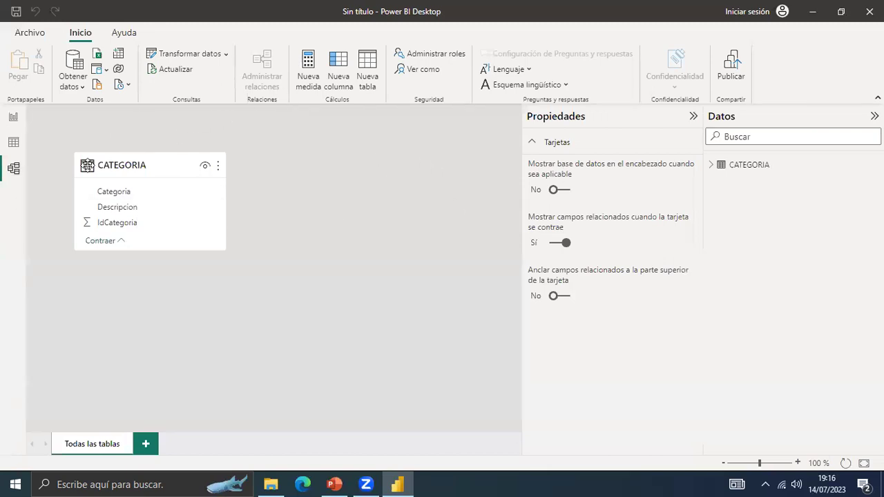
click(13, 117)
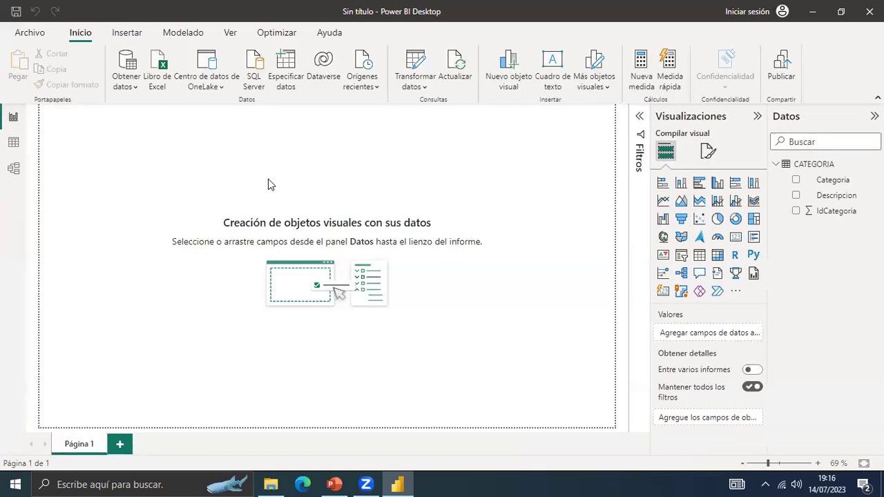
click(779, 166)
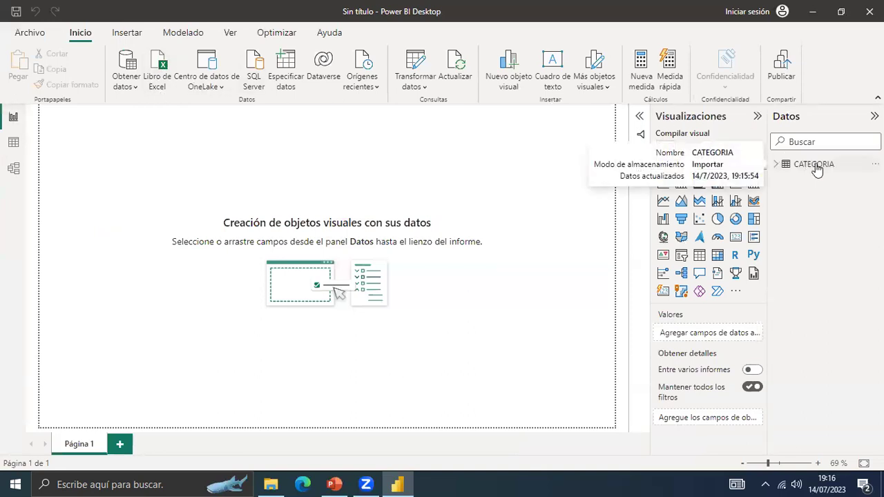
click(776, 168)
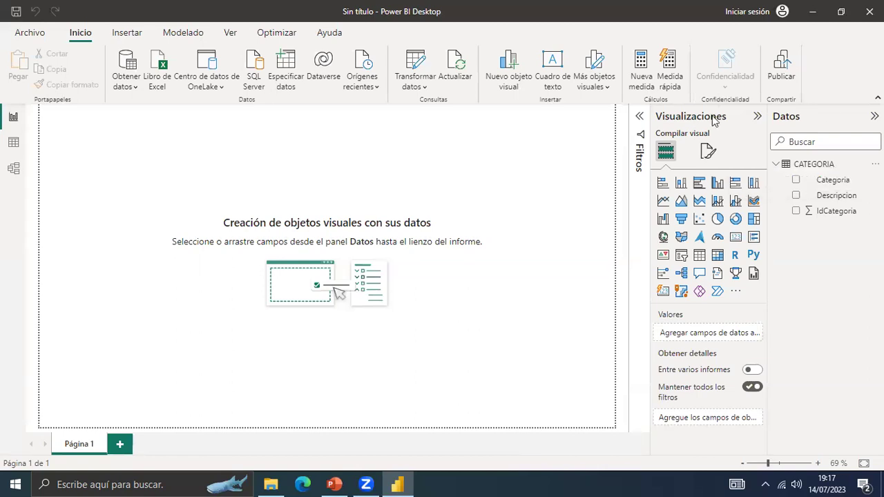
Delete the CATEGORIA table from the model.
click(775, 163)
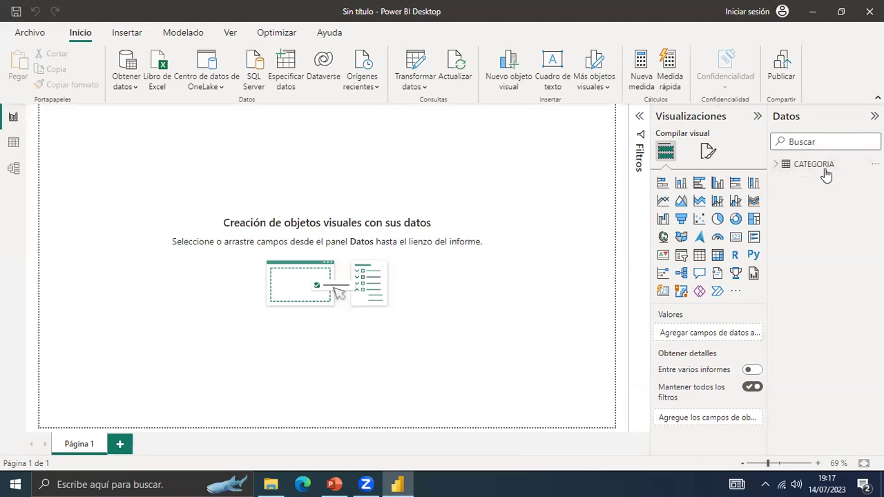
right_click(823, 168)
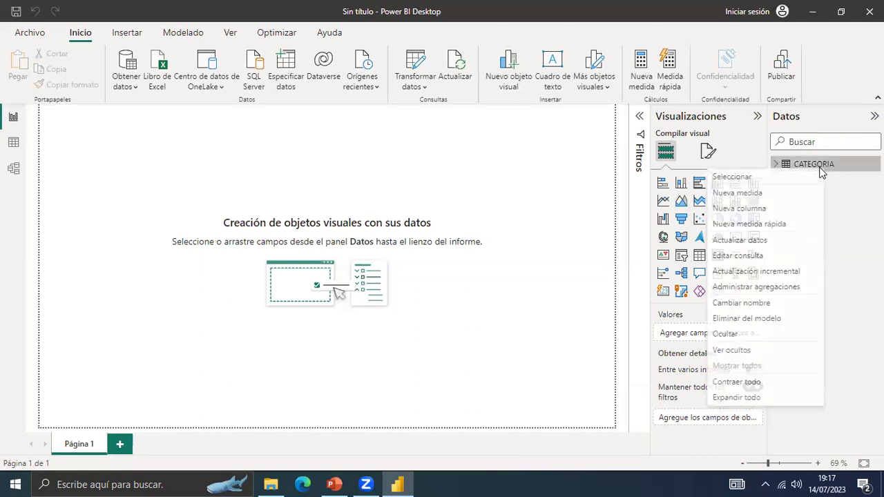
click(767, 323)
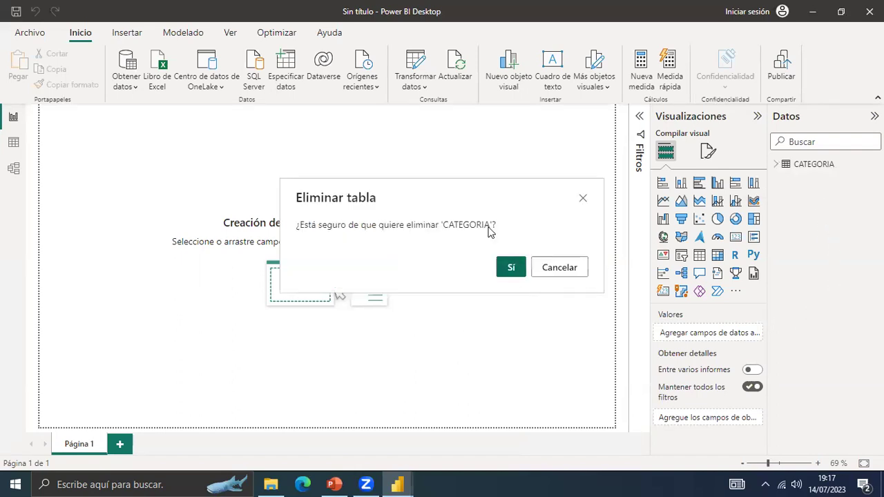
click(513, 270)
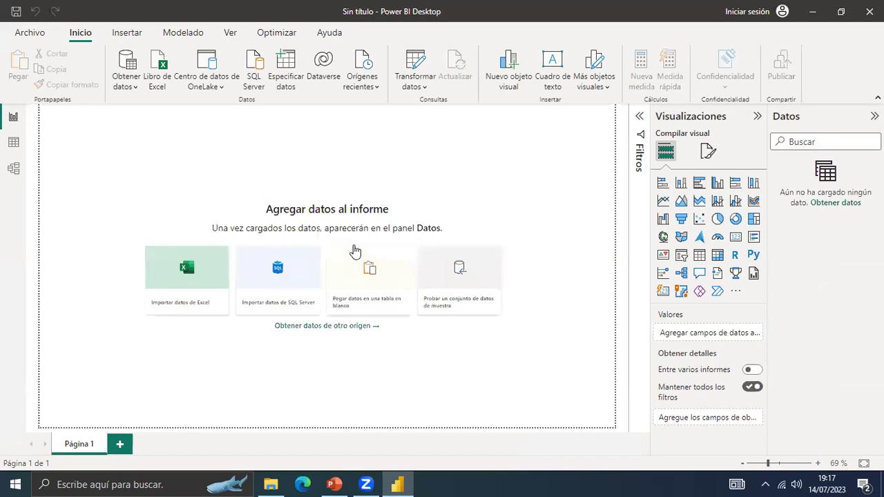
Import MarketPERU.xlsx as an Excel workbook and send its CATEGORIA table to the Power Query Editor for transformation.
click(163, 70)
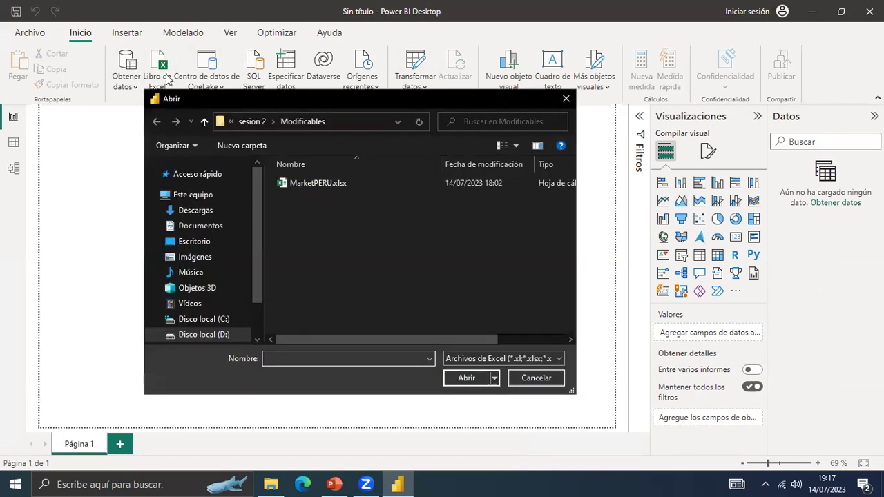
click(321, 185)
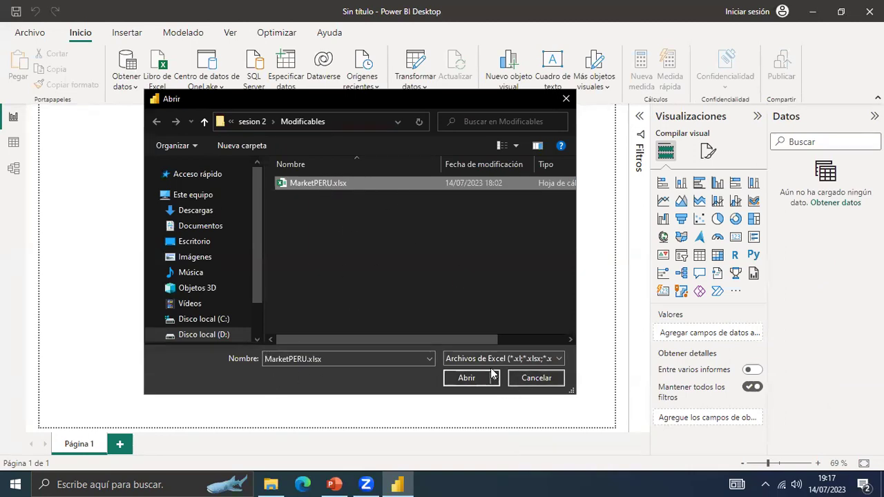
click(465, 378)
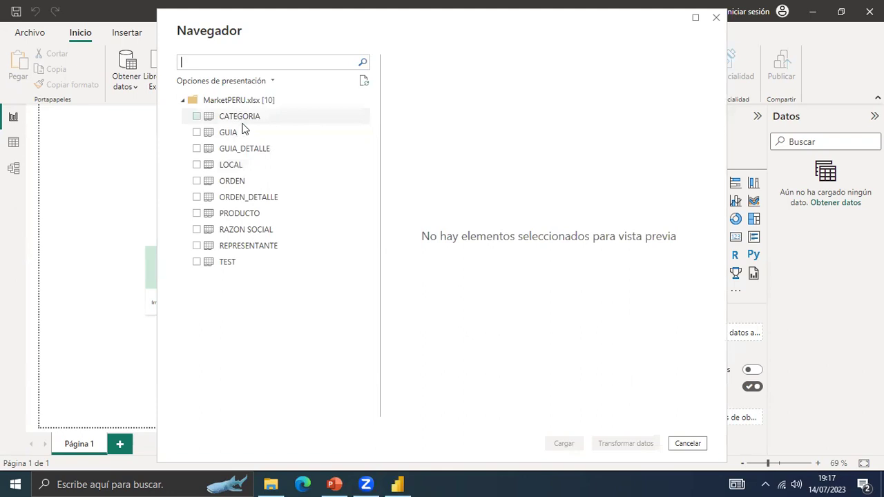
click(197, 116)
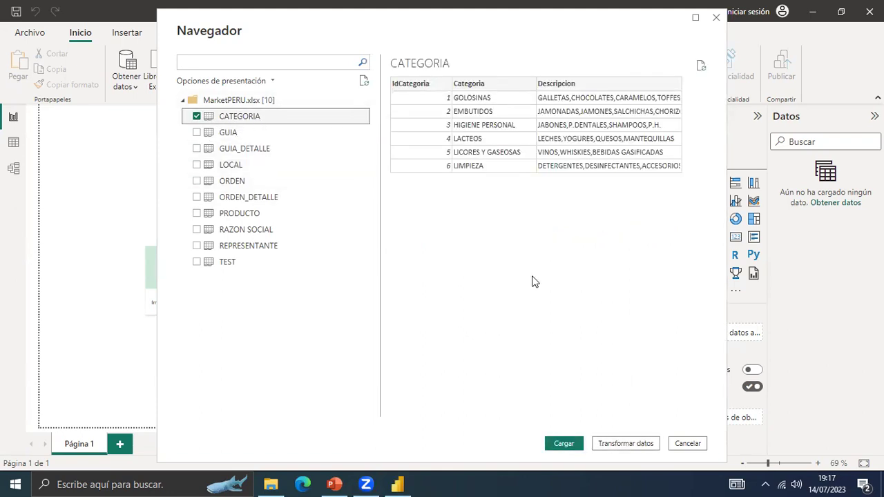
click(637, 444)
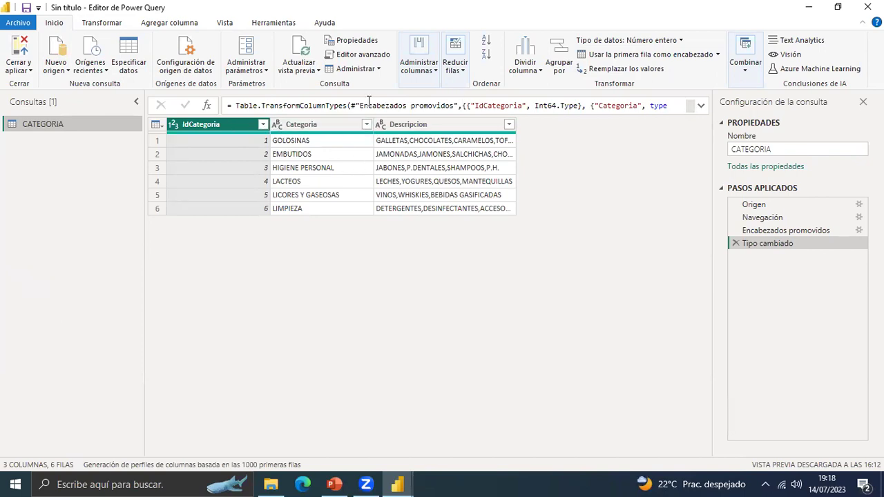
Close the Power Query Editor and apply the CATEGORIA query to the report.
click(31, 71)
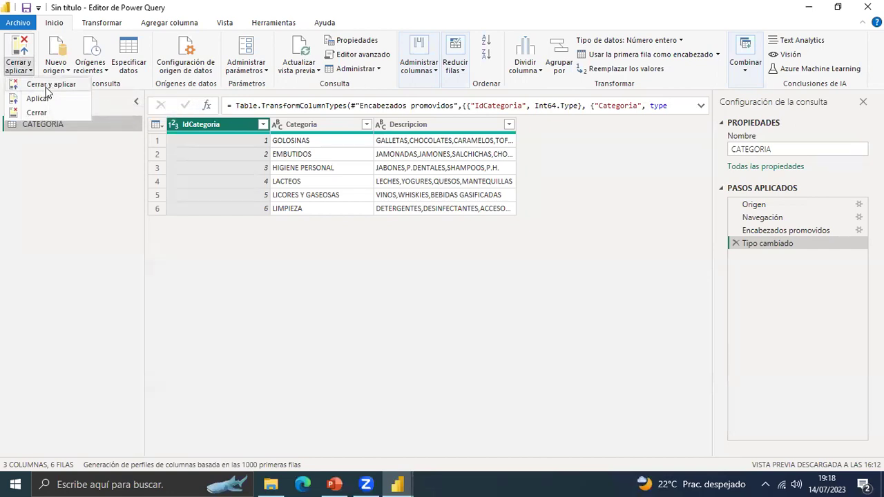
click(49, 85)
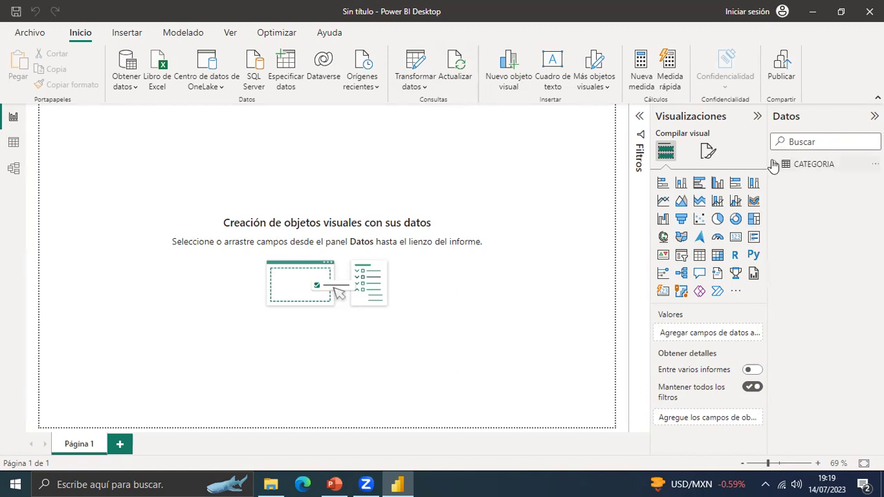
mouse_move(775, 169)
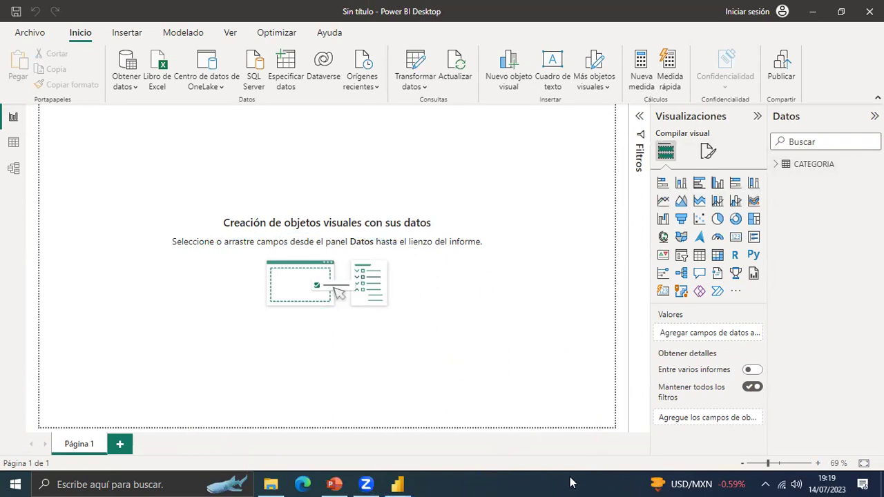
Open the Power Query Editor from the report and delete the CATEGORIA query.
click(422, 88)
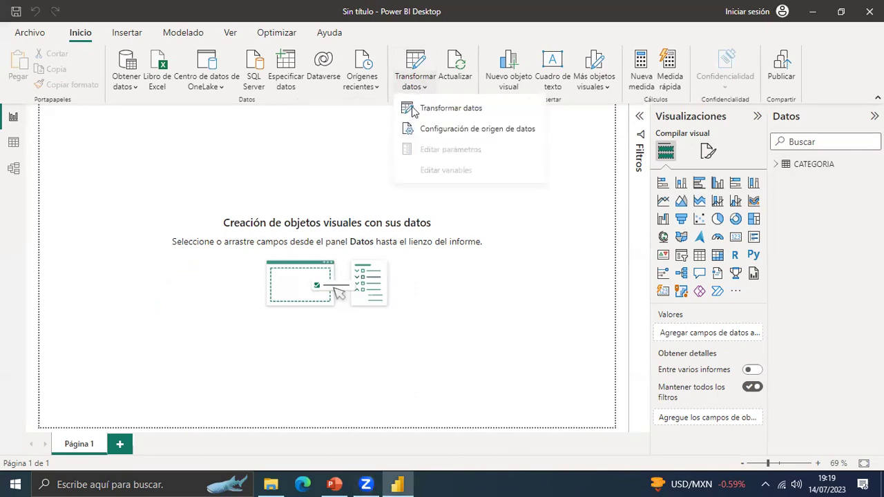
click(458, 109)
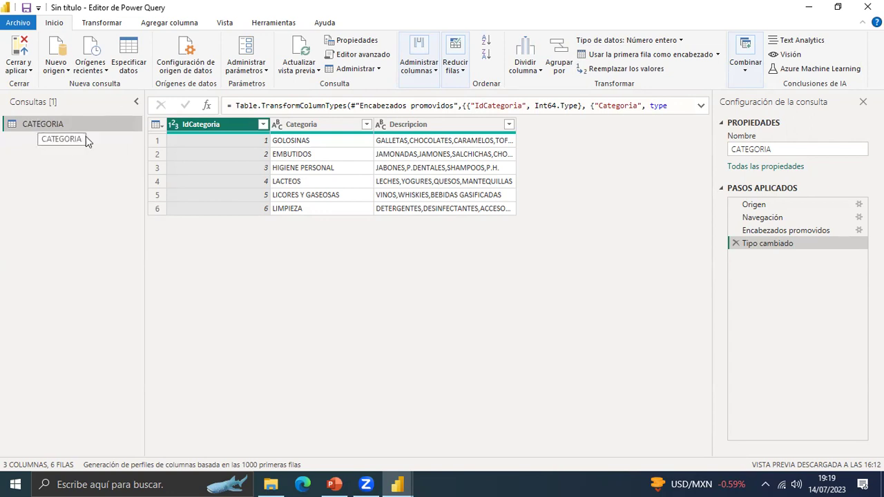
right_click(49, 130)
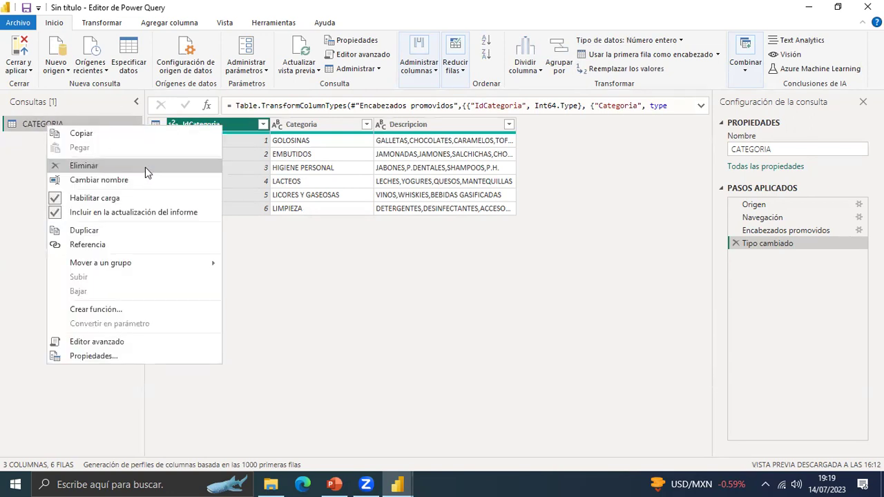
click(85, 167)
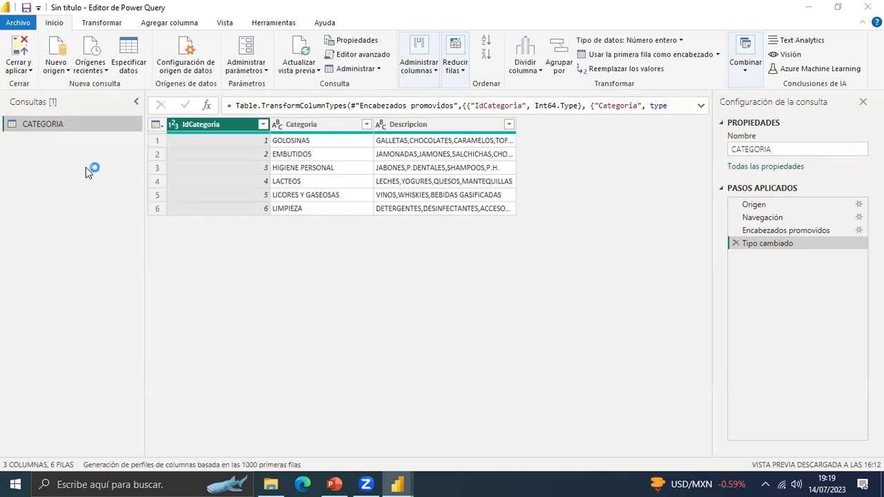
click(486, 264)
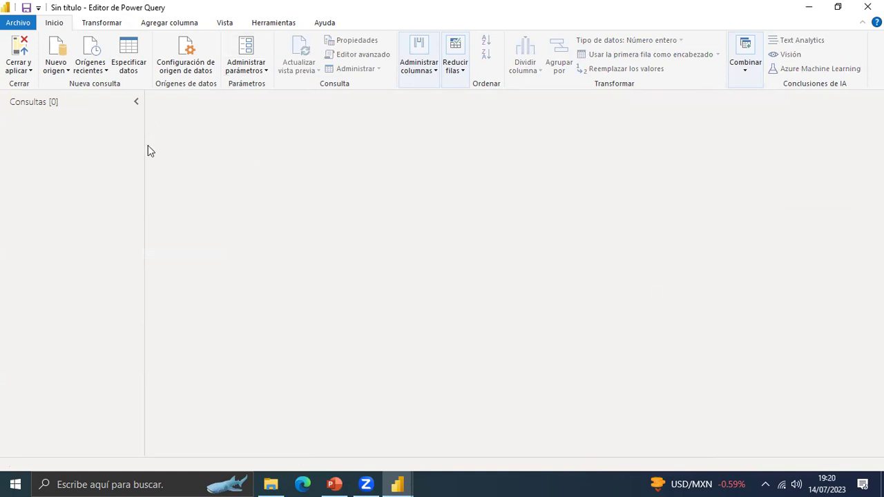
Import the CATEGORIA table from the MarketPERU.xlsx Excel workbook as a new source inside the Power Query Editor.
click(67, 71)
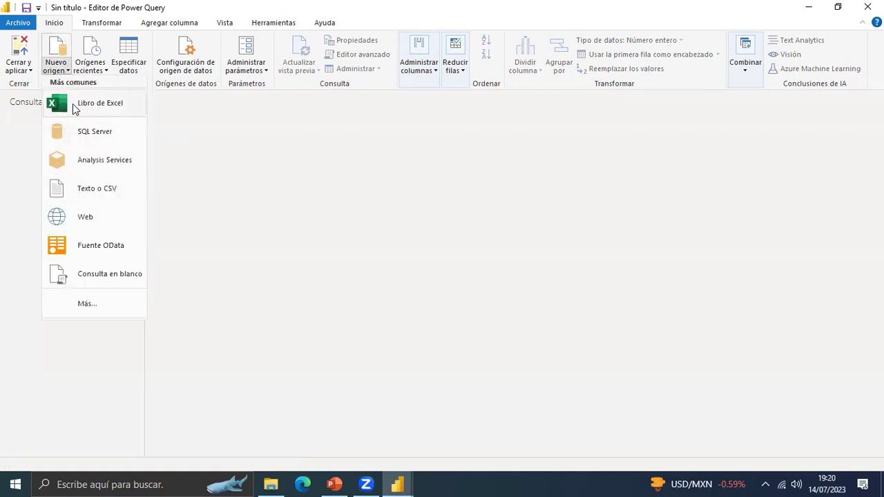
click(86, 305)
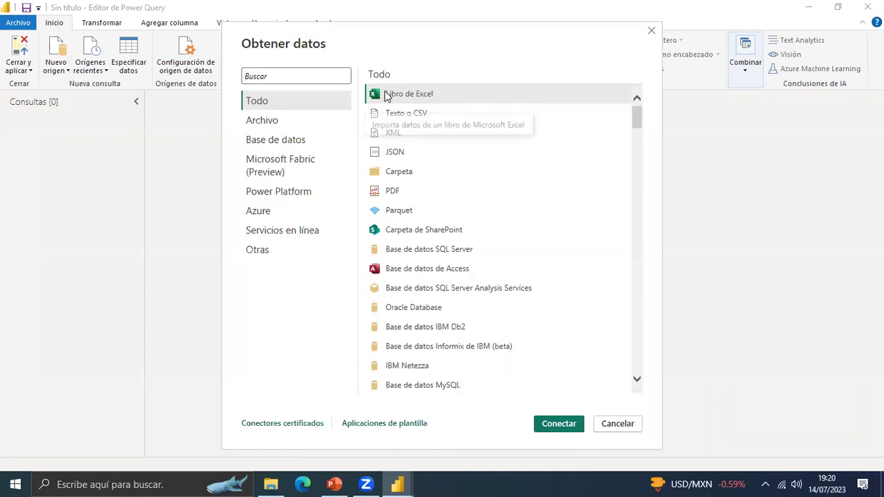
click(559, 427)
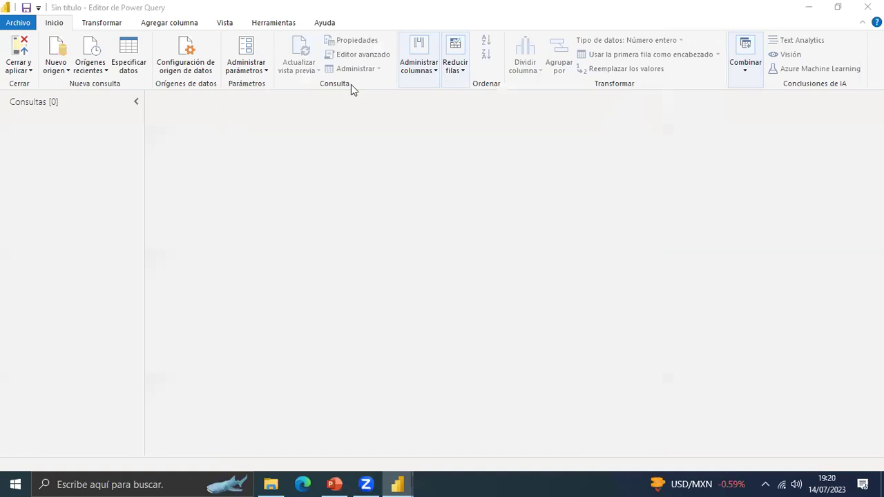
click(307, 184)
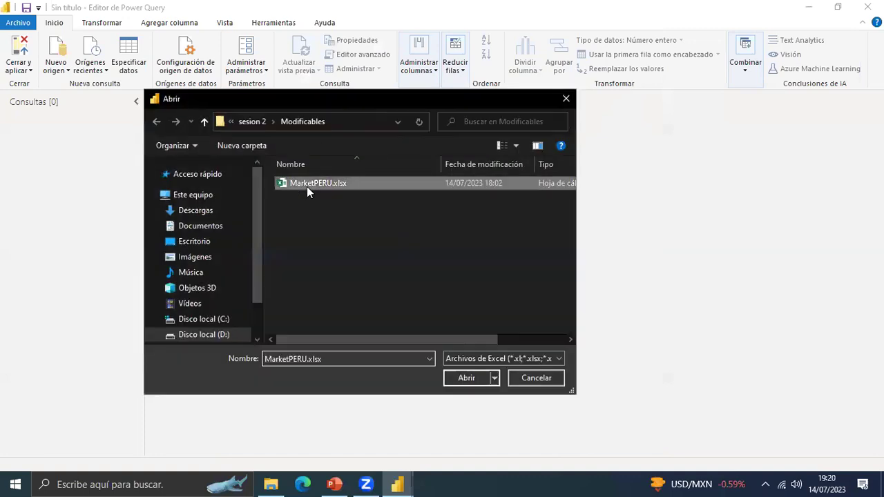
click(468, 380)
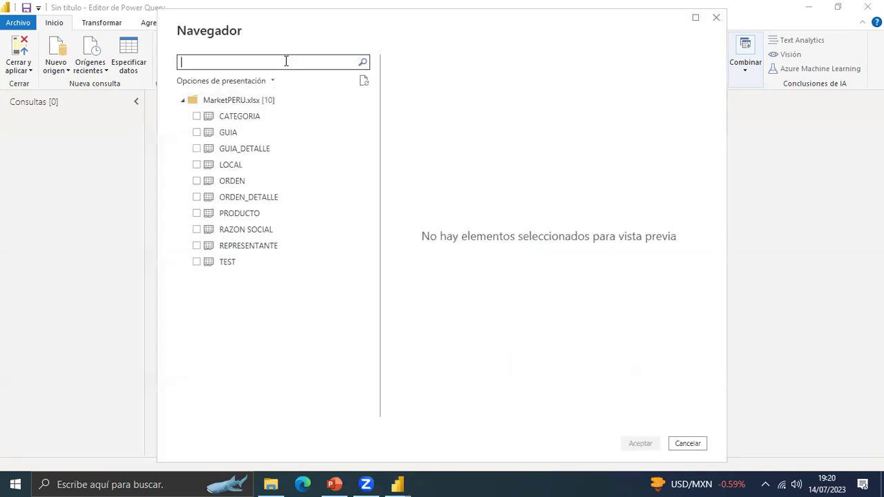
click(197, 116)
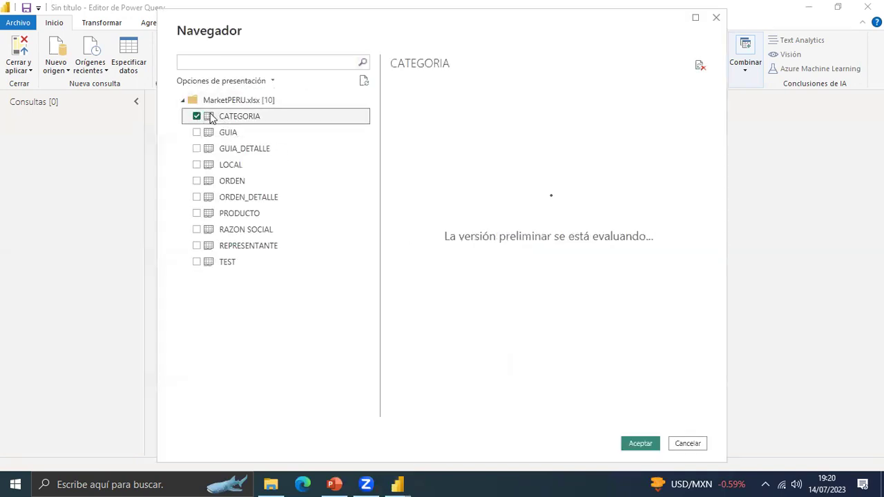
click(641, 444)
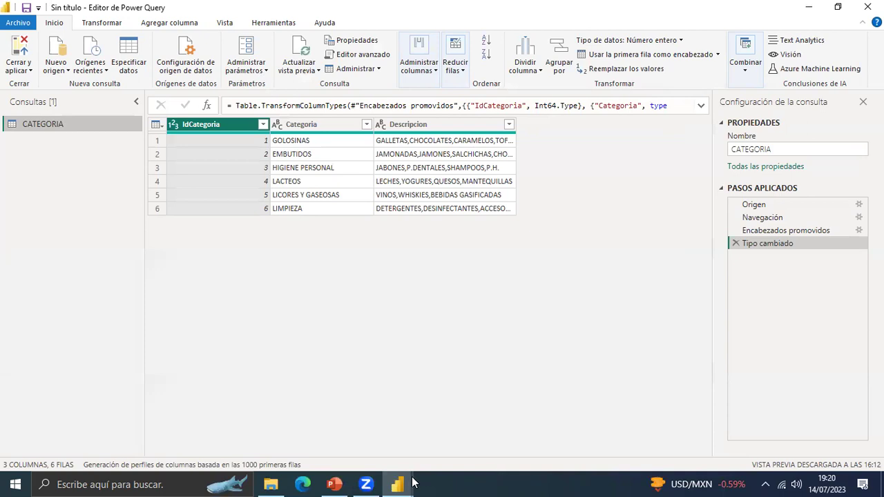
Check the Power BI Desktop report window for the state of the query changes and return to the Power Query Editor.
mouse_move(406, 483)
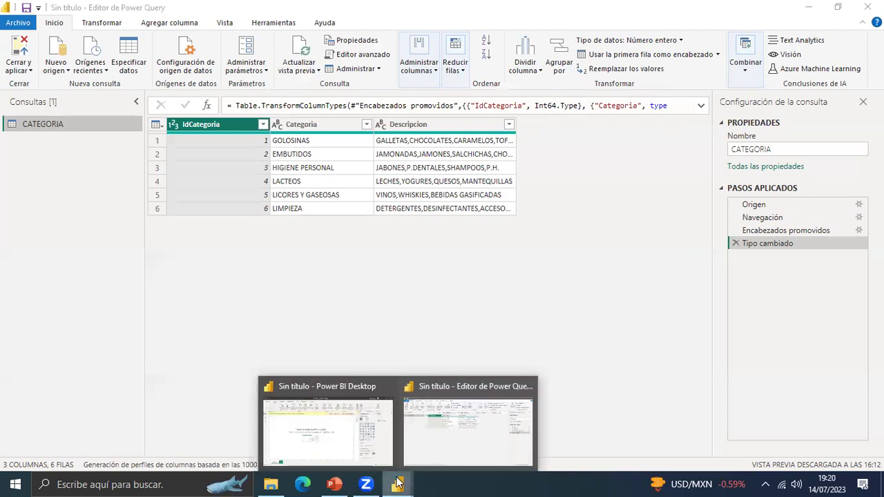
click(364, 450)
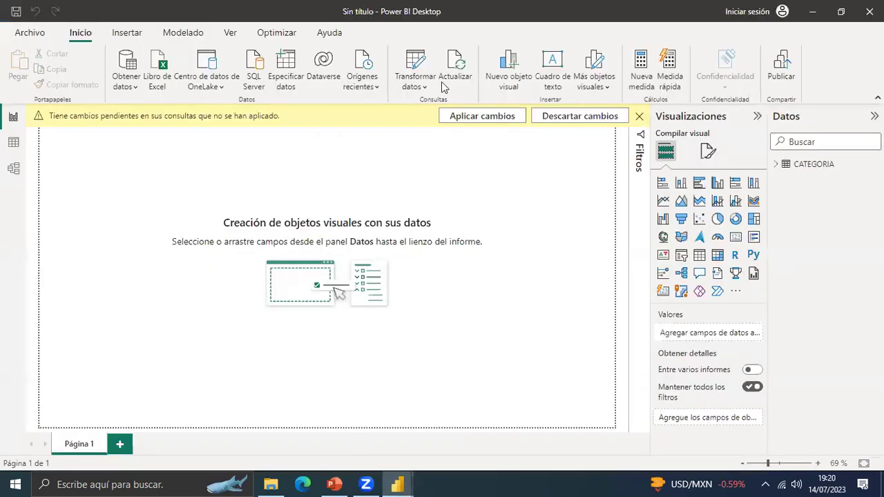
mouse_move(397, 483)
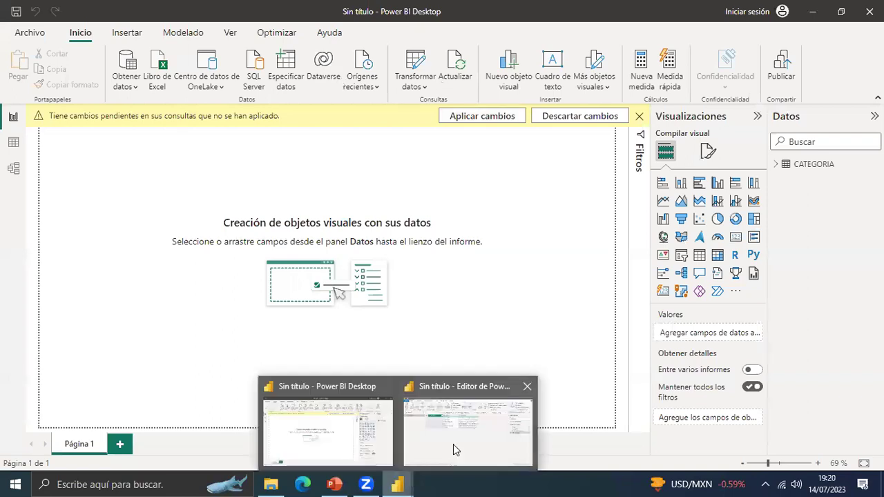
click(453, 444)
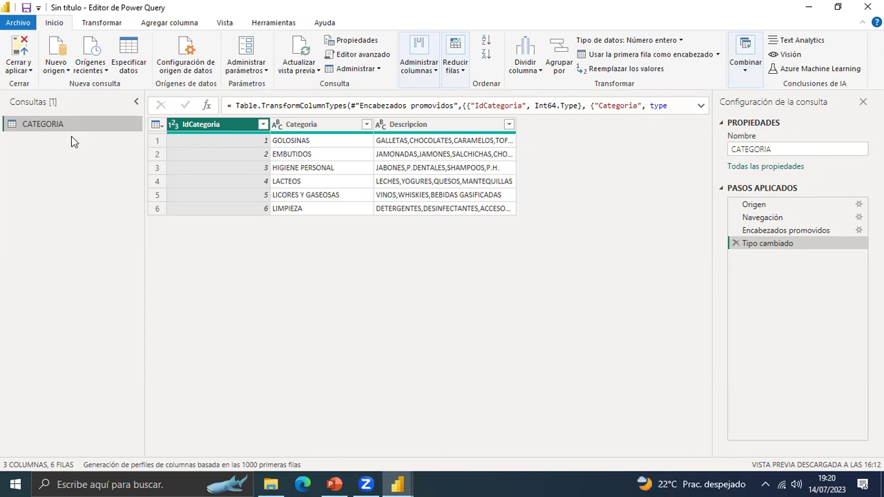
Examine the source types offered for creating a new query from the queries list.
right_click(60, 154)
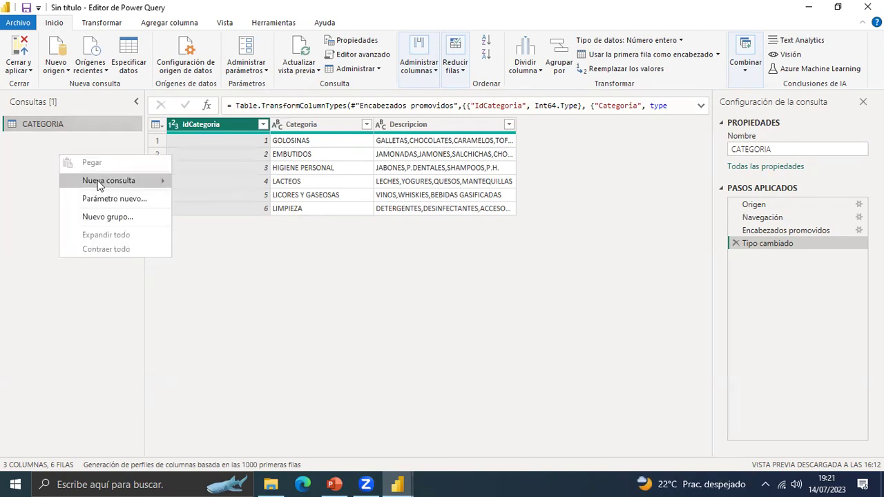
mouse_move(98, 183)
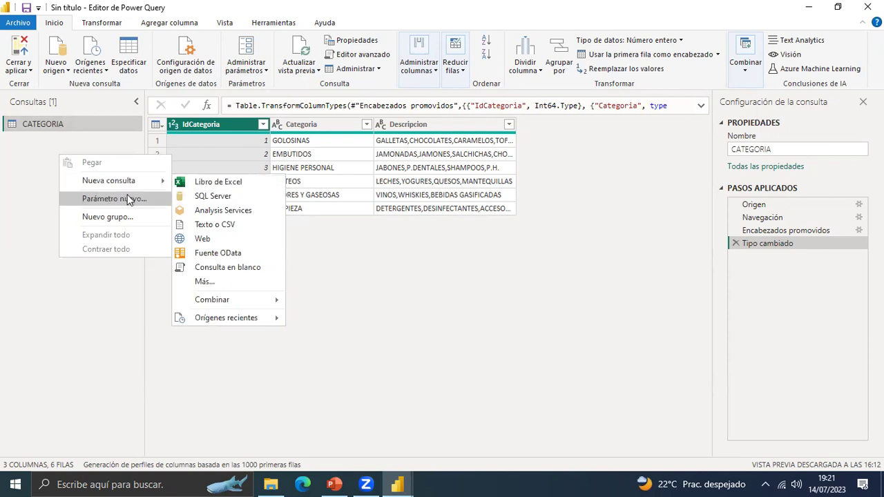
mouse_move(127, 187)
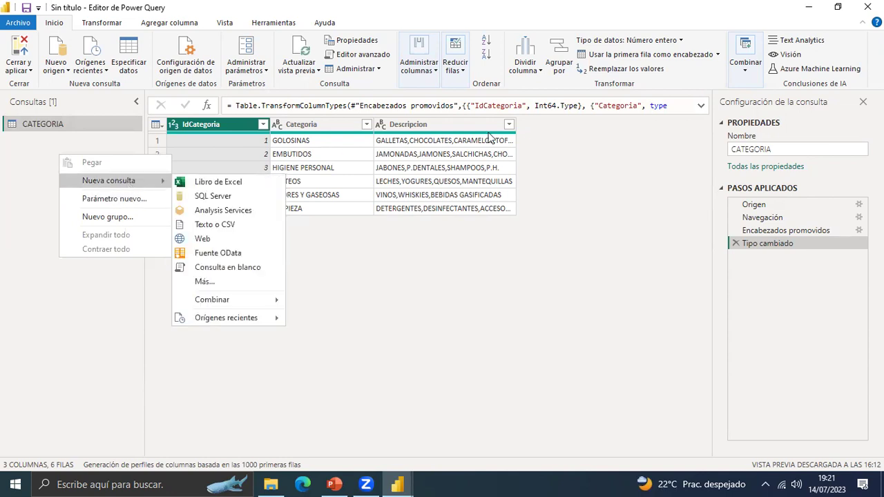
click(542, 100)
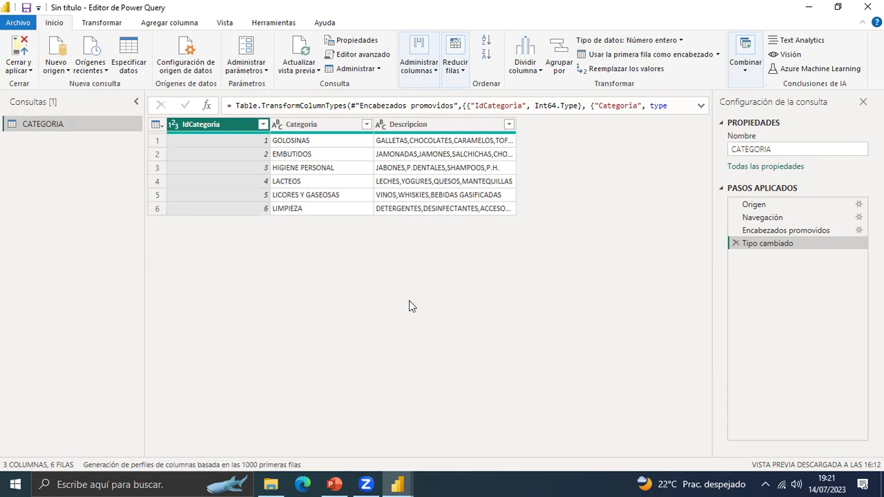
right_click(62, 146)
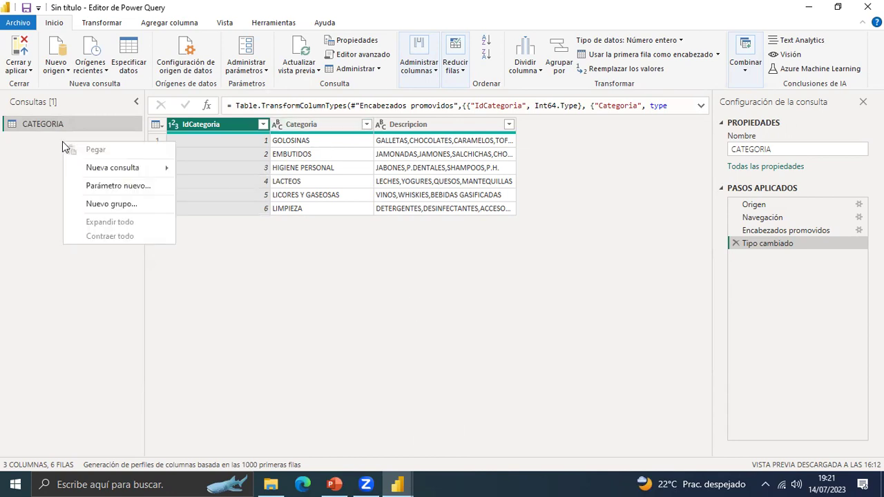
click(34, 147)
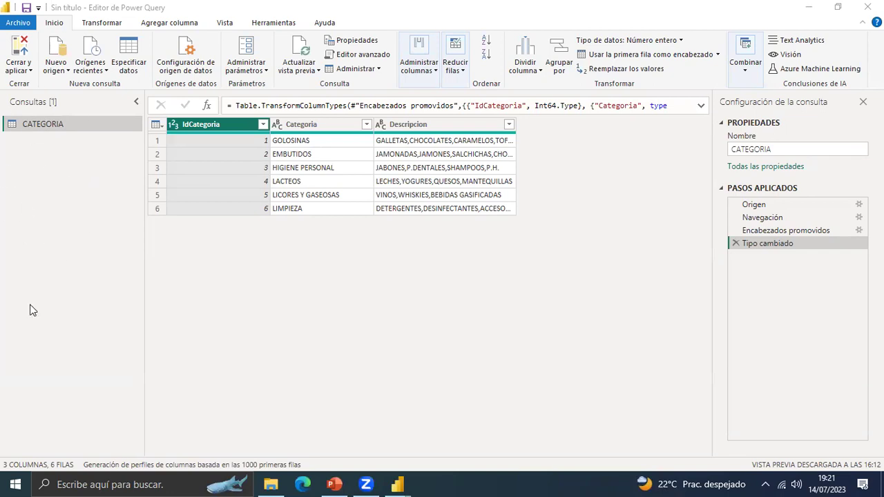
right_click(47, 155)
click(24, 171)
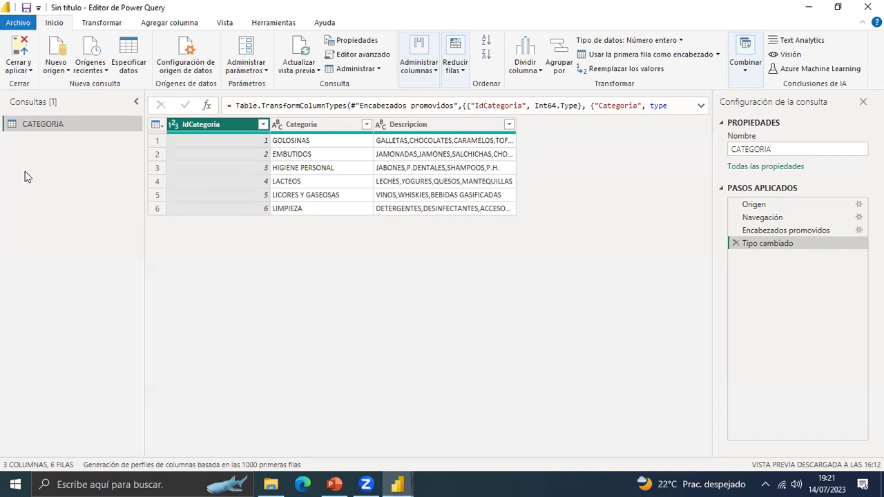
Create a blank query in the queries list and open its code in the Advanced Editor.
right_click(55, 159)
mouse_move(78, 192)
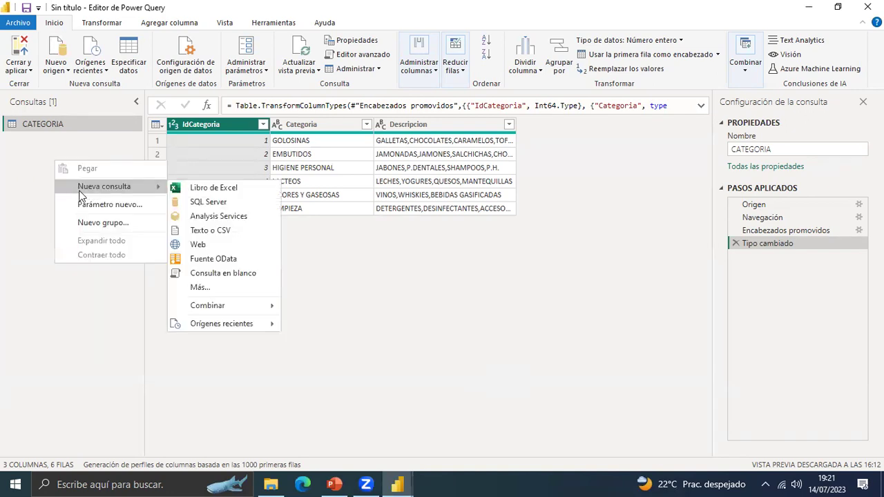
click(232, 276)
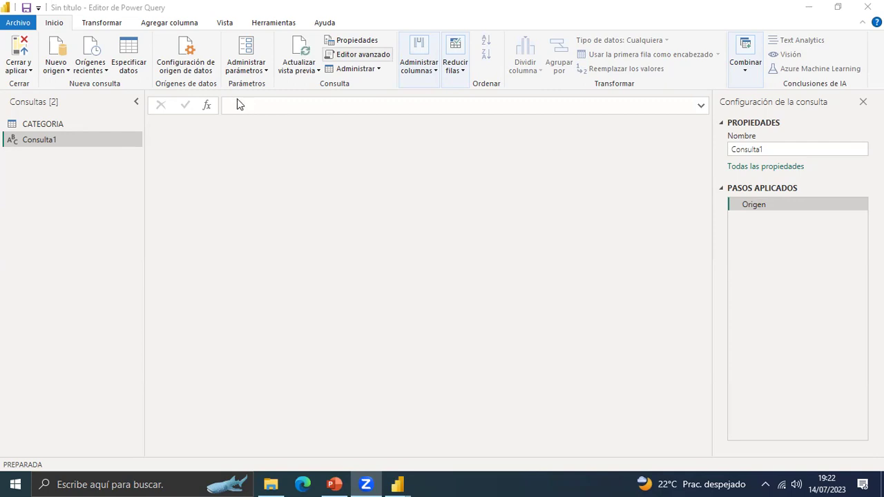
click(238, 103)
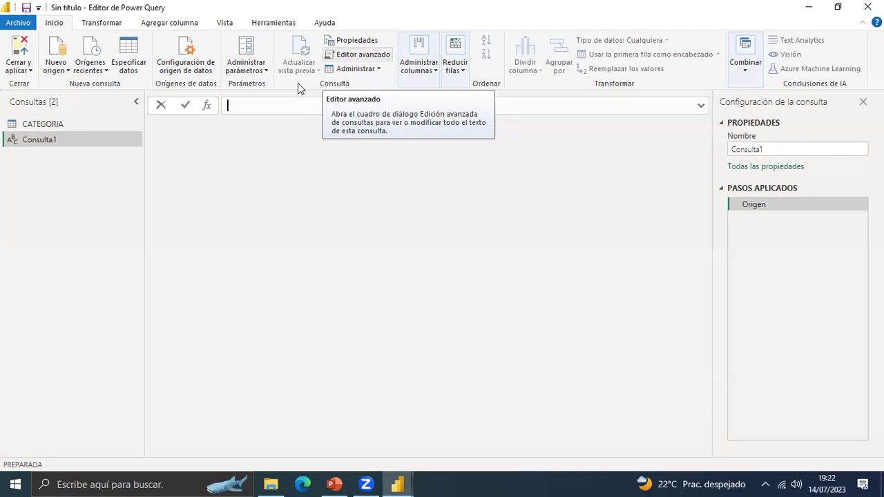
click(359, 54)
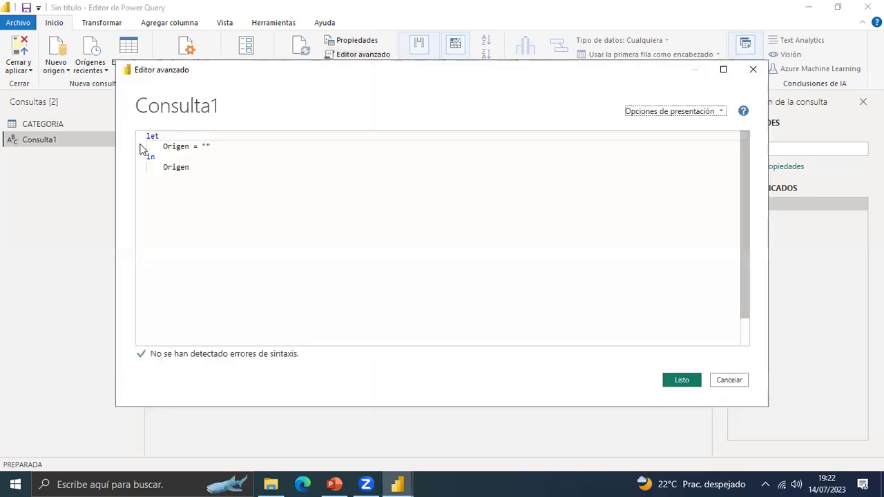
key(ctrl+a)
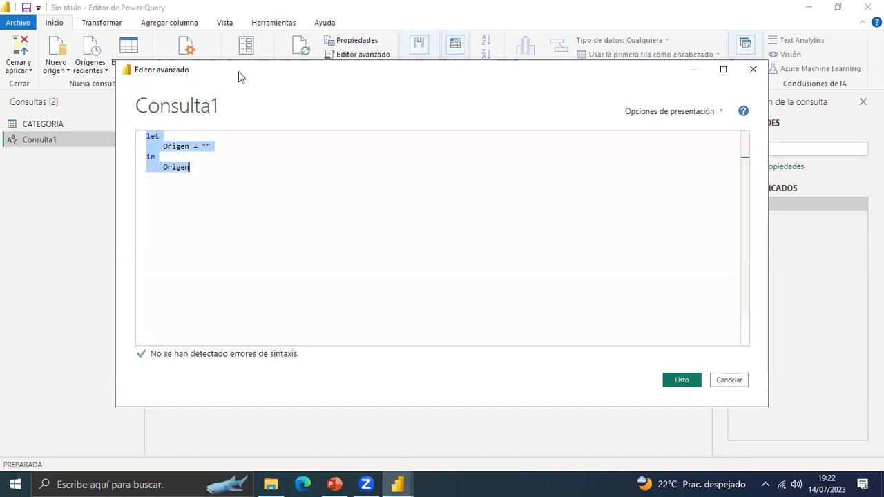
drag(238, 71, 269, 126)
Switch to File Explorer, open Lenguaje M.txt from the Modificables folder and copy the M code of Ejemplo Nº1.
click(272, 484)
double_click(231, 125)
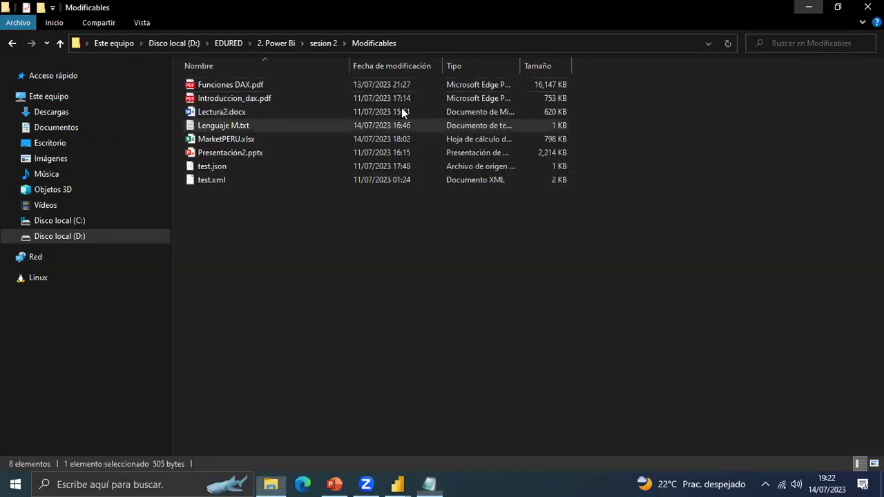
key(alt+F4)
drag(305, 244, 132, 176)
key(ctrl+c)
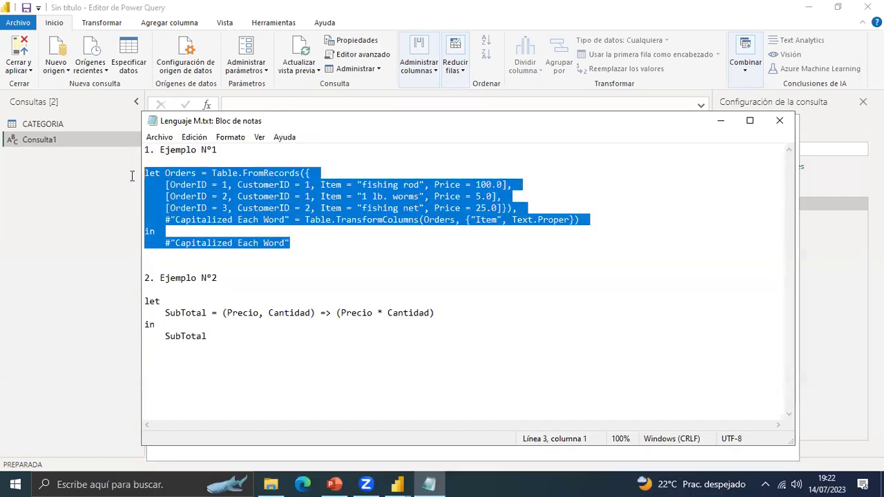
right_click(247, 182)
click(118, 225)
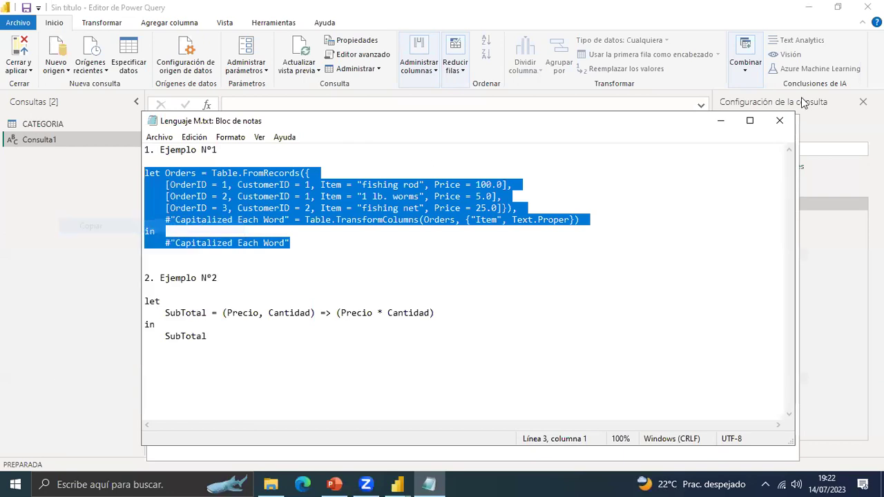
click(720, 121)
Replace the blank query's default code with the copied Orders example using Table.FromRecords and Text.Proper, and apply it.
drag(242, 223, 168, 178)
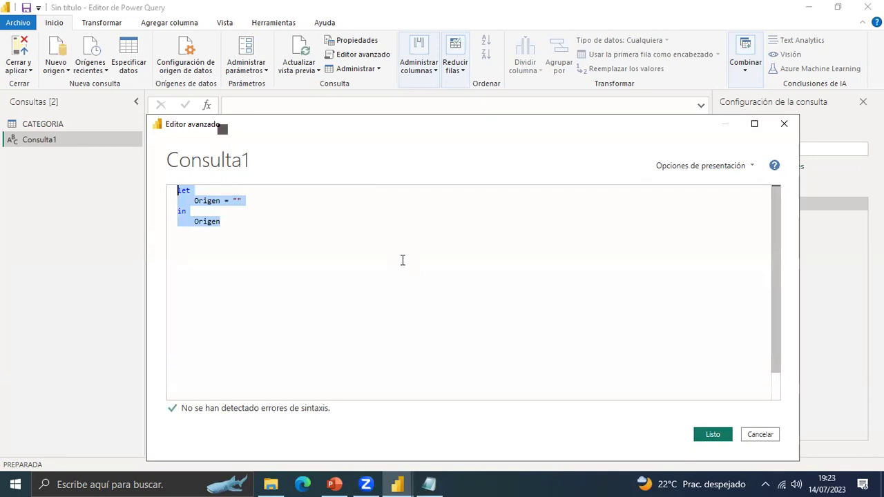
key(ctrl+v)
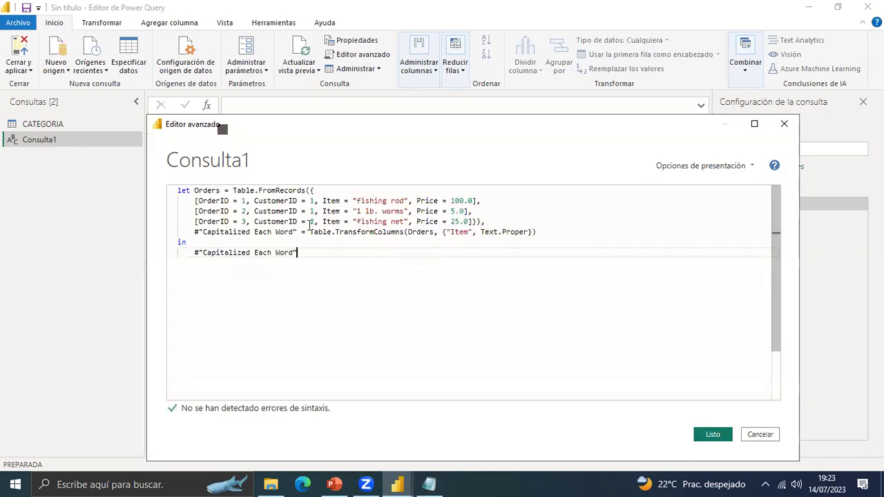
click(177, 190)
shift+click(309, 221)
shift+click(365, 254)
click(366, 255)
click(711, 435)
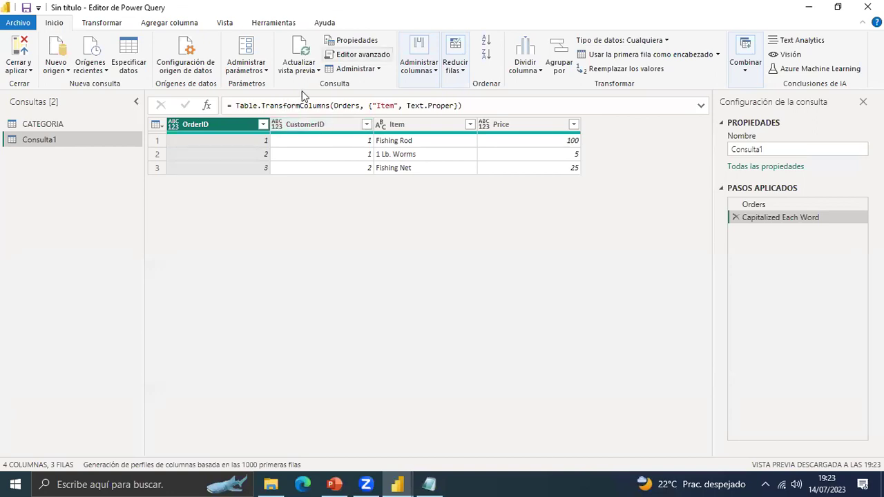
Reopen the Orders example query in the Advanced Editor and examine the record lines inside Table.FromRecords.
click(359, 54)
click(164, 146)
shift+click(457, 147)
click(159, 157)
drag(160, 157, 420, 169)
click(504, 164)
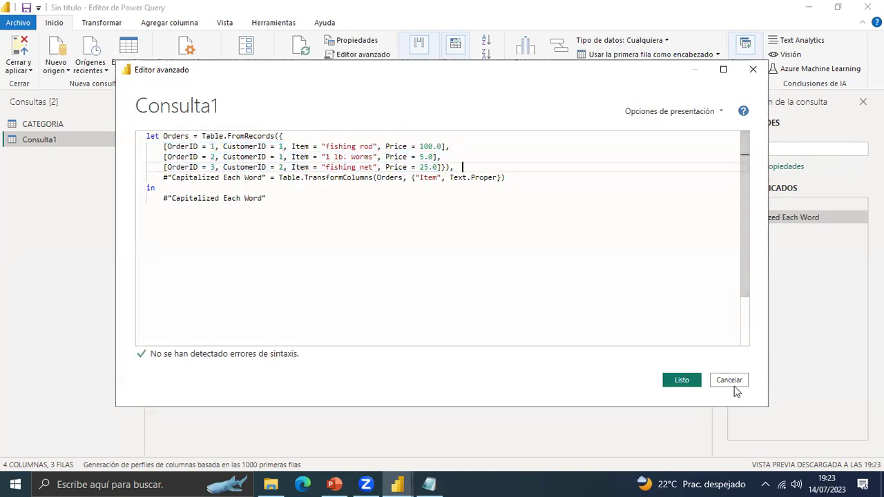
Close the Advanced Editor and delete the Orders example query from the queries list, confirming the removal.
click(684, 381)
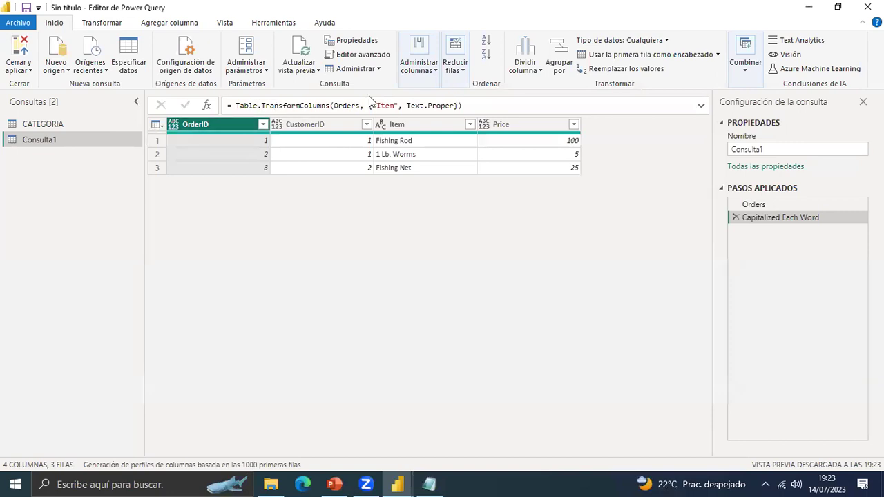
right_click(39, 140)
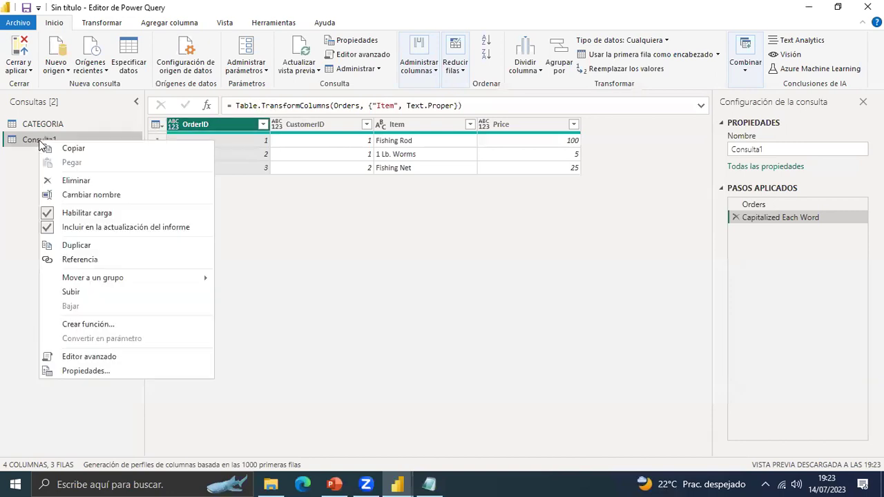
click(72, 181)
click(483, 265)
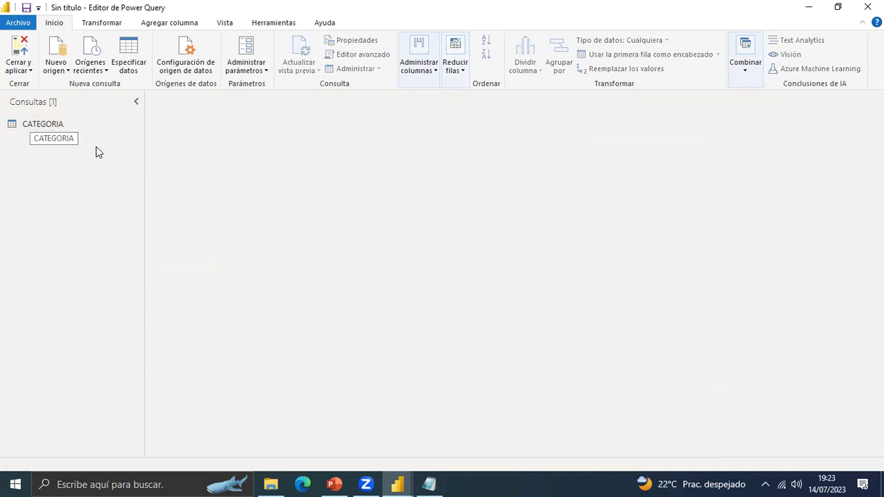
right_click(55, 158)
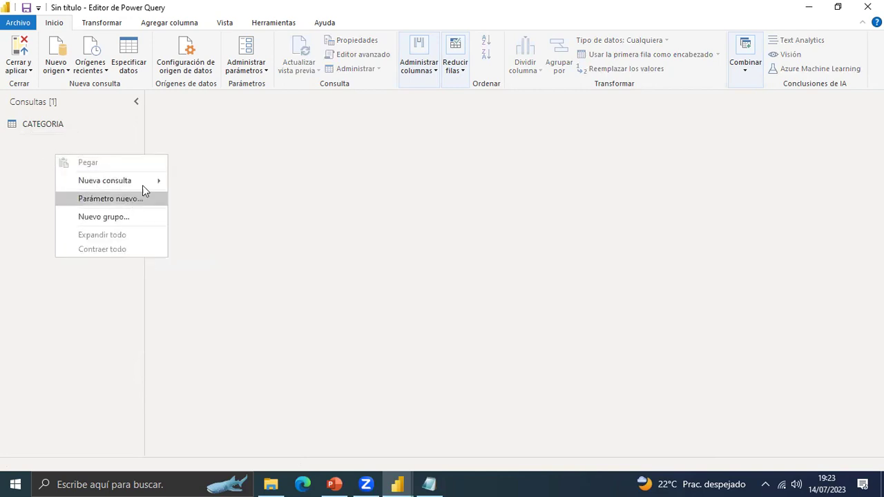
mouse_move(144, 184)
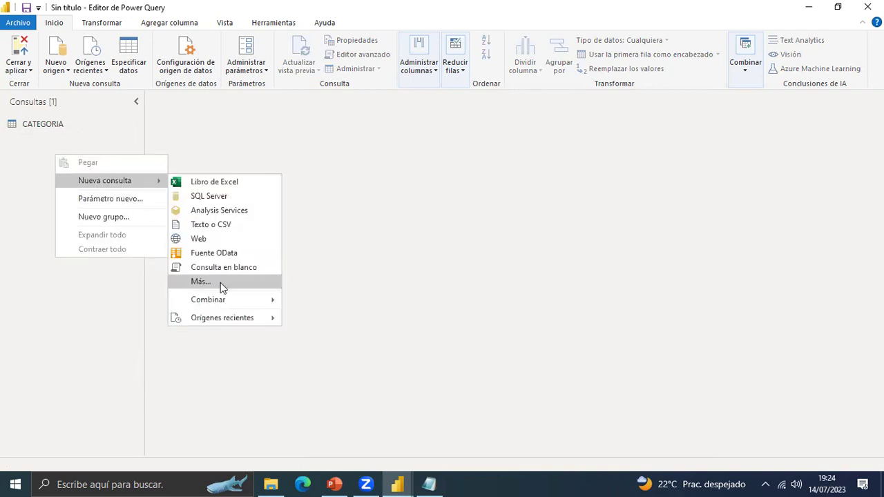
mouse_move(228, 300)
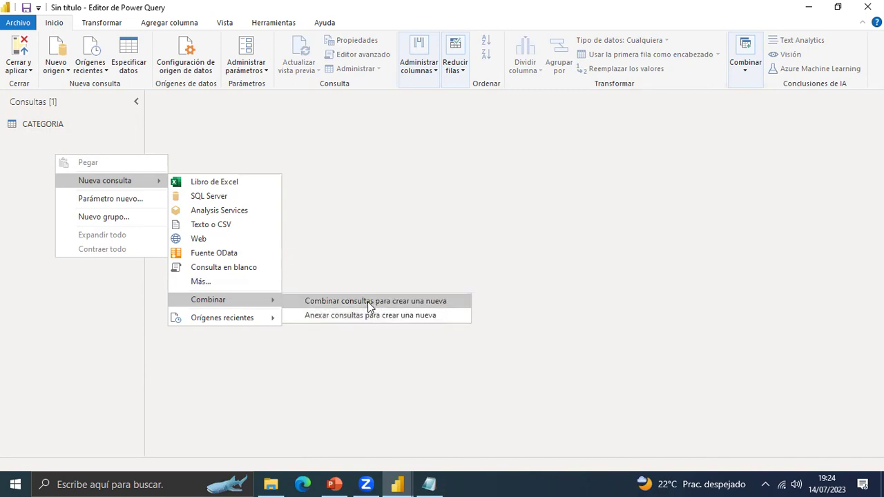
click(394, 303)
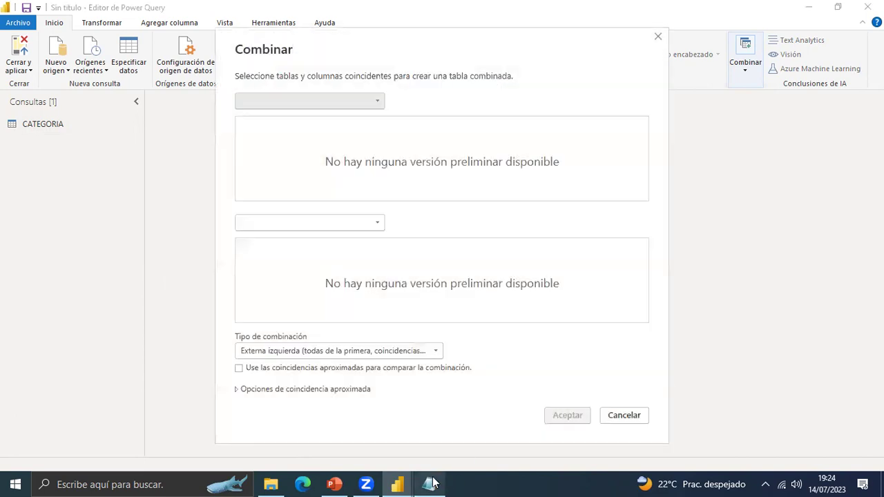
click(428, 484)
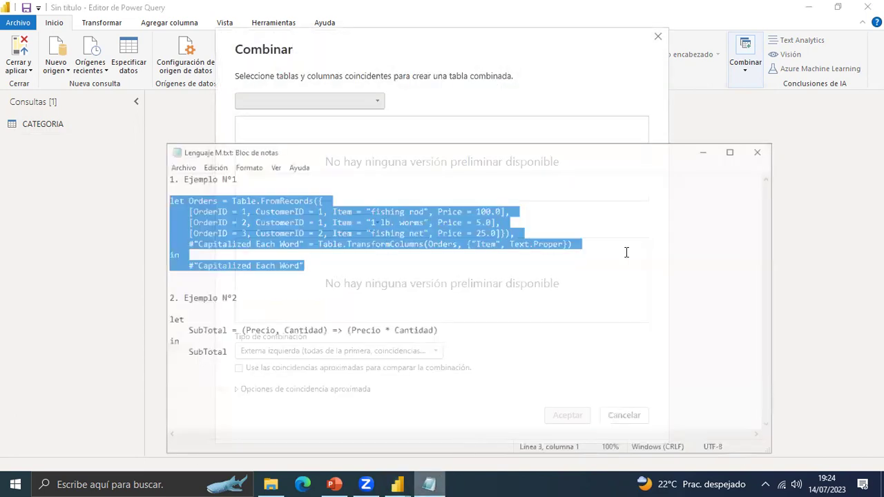
click(778, 120)
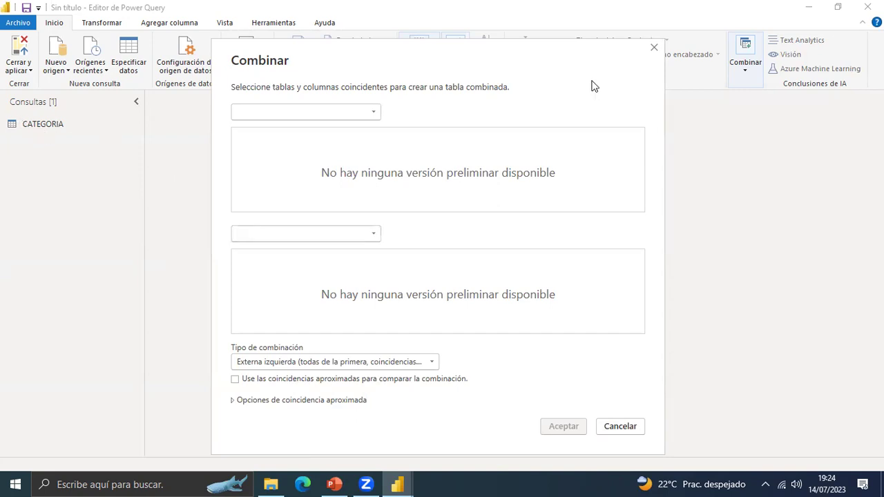
drag(250, 60, 232, 88)
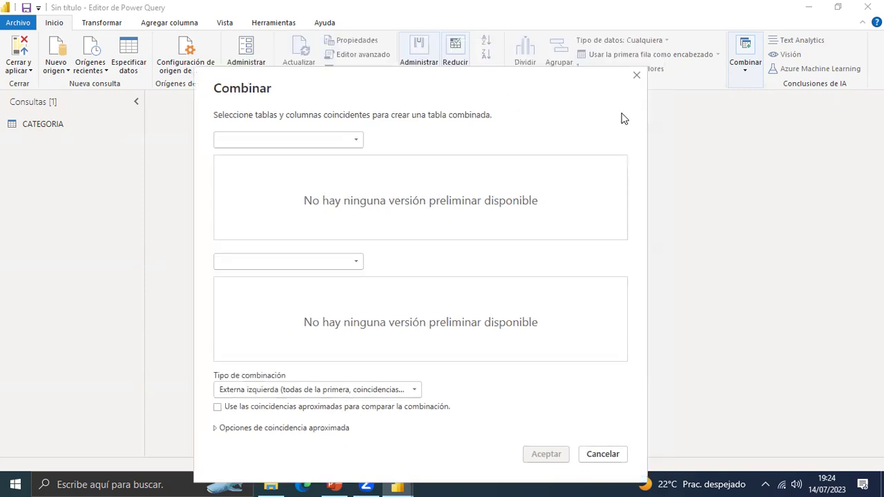
click(635, 73)
Import the PRODUCTO table from MarketPERU.xlsx in the Modificables folder as a new Excel workbook query.
right_click(50, 161)
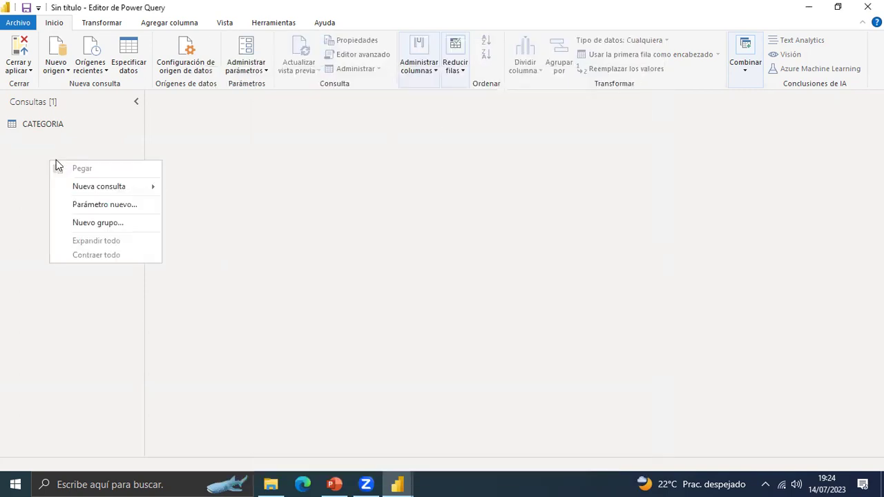
mouse_move(96, 188)
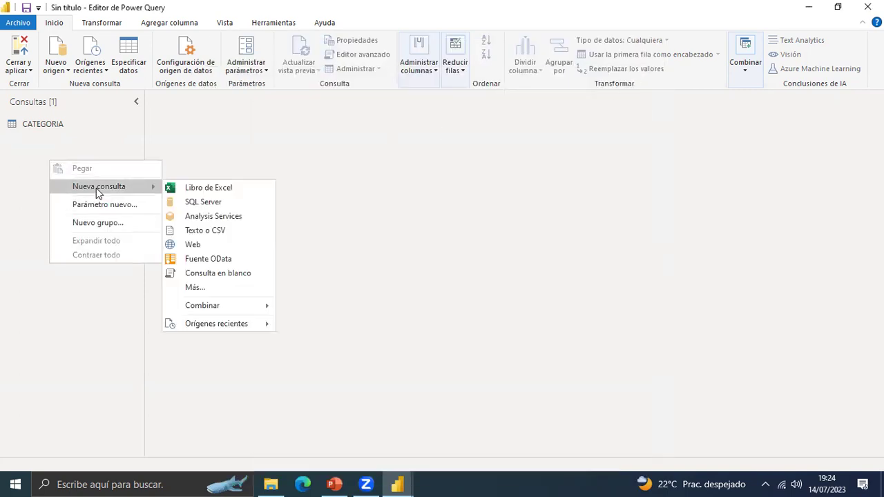
click(209, 187)
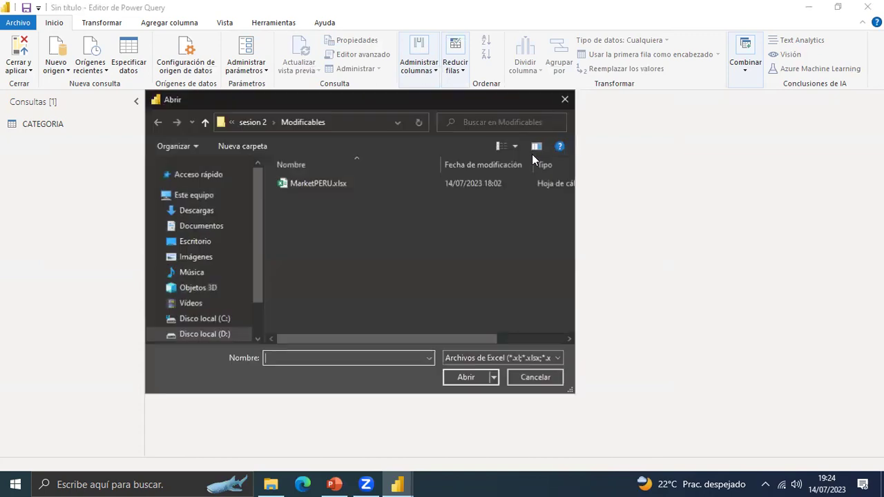
click(320, 182)
click(467, 379)
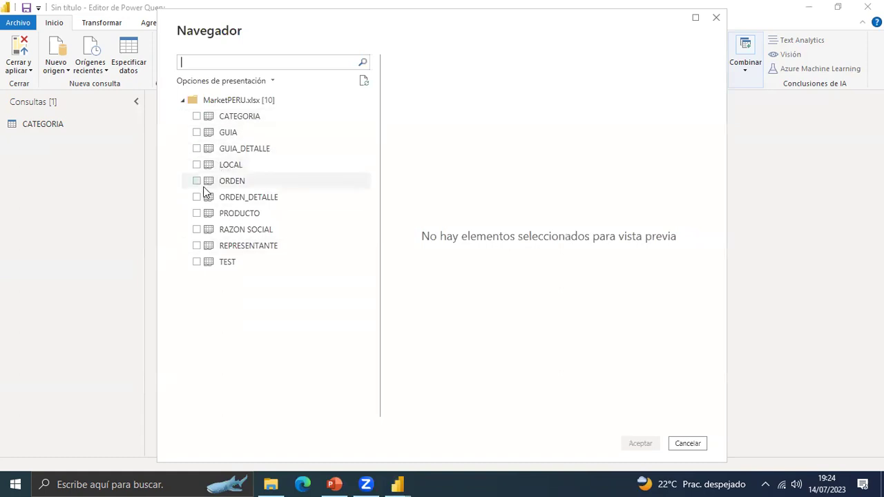
click(196, 213)
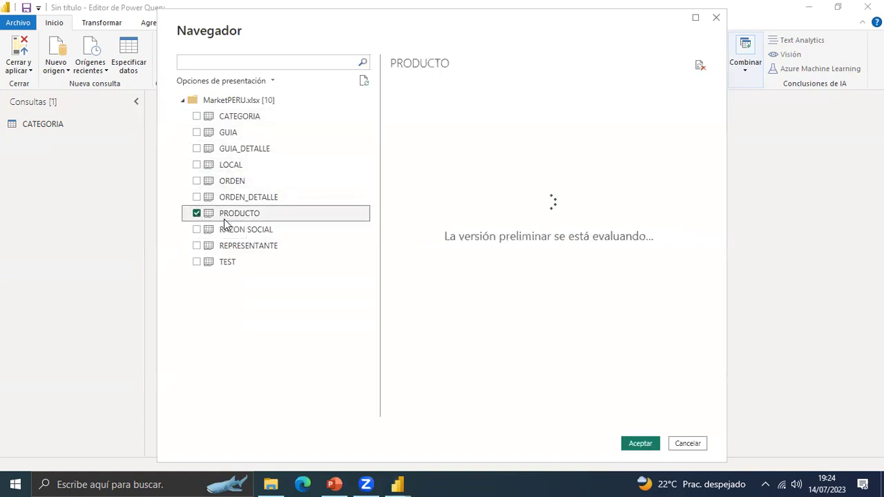
click(640, 443)
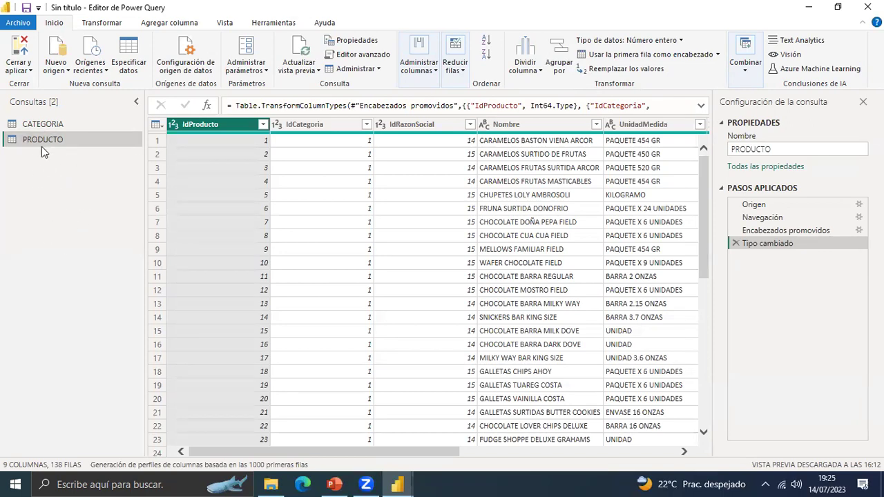
Start merging queries as a new one, with PRODUCTO as the first table and CATEGORIA as the second.
right_click(49, 203)
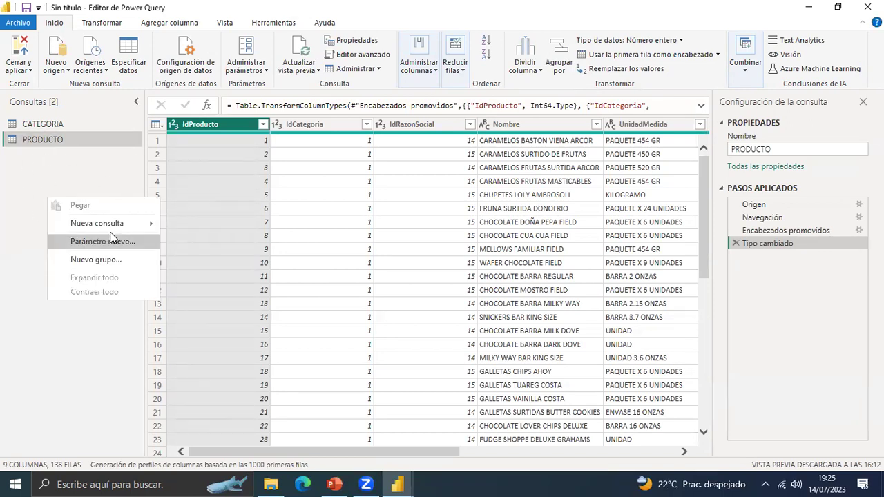
mouse_move(127, 228)
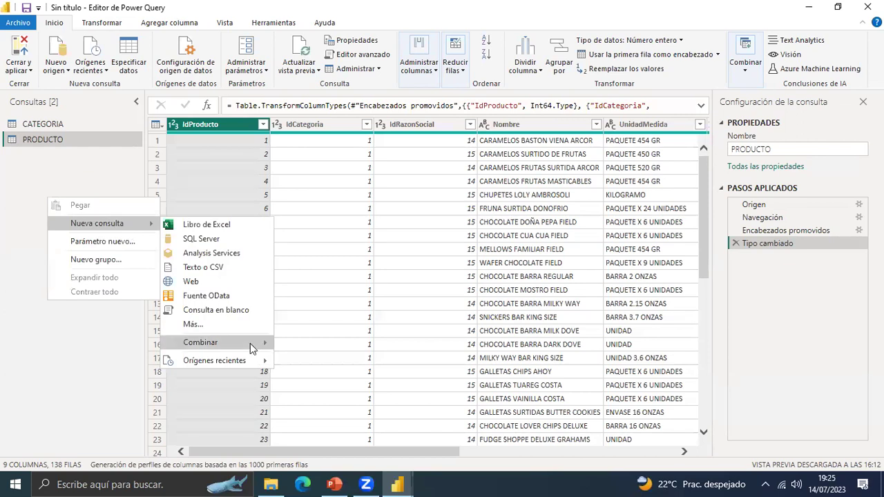
mouse_move(252, 349)
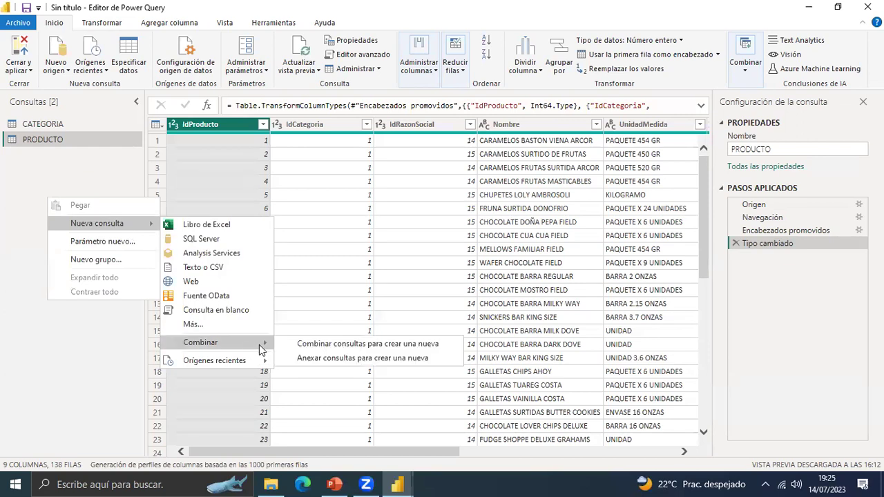
click(392, 346)
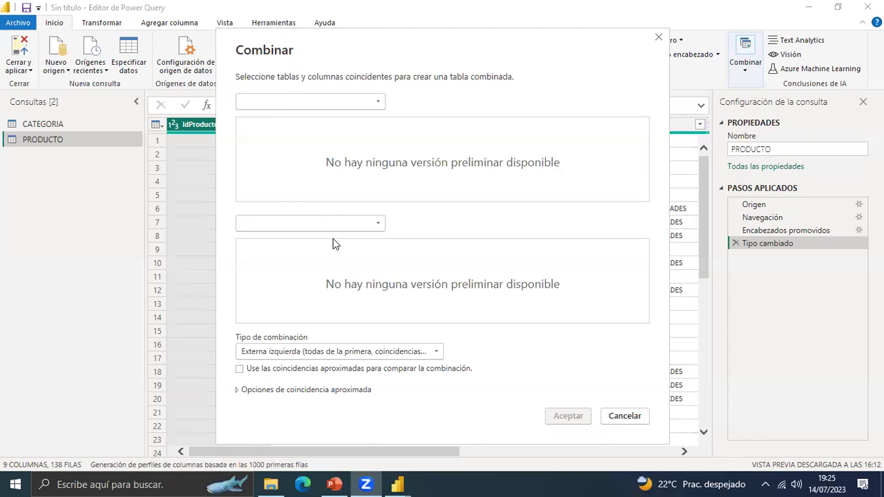
click(379, 101)
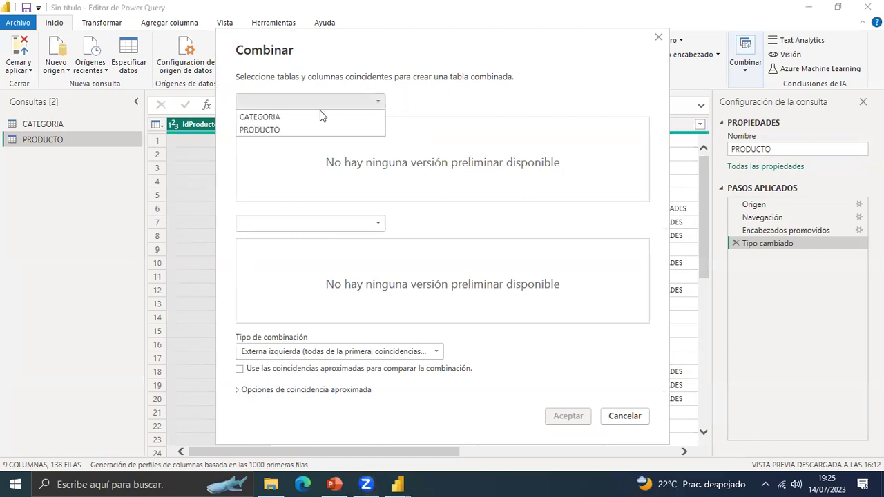
click(269, 130)
click(379, 224)
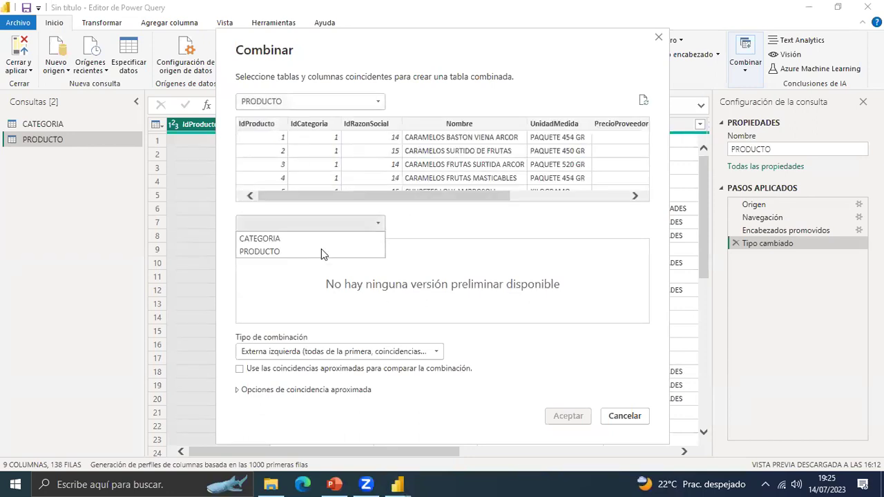
click(268, 239)
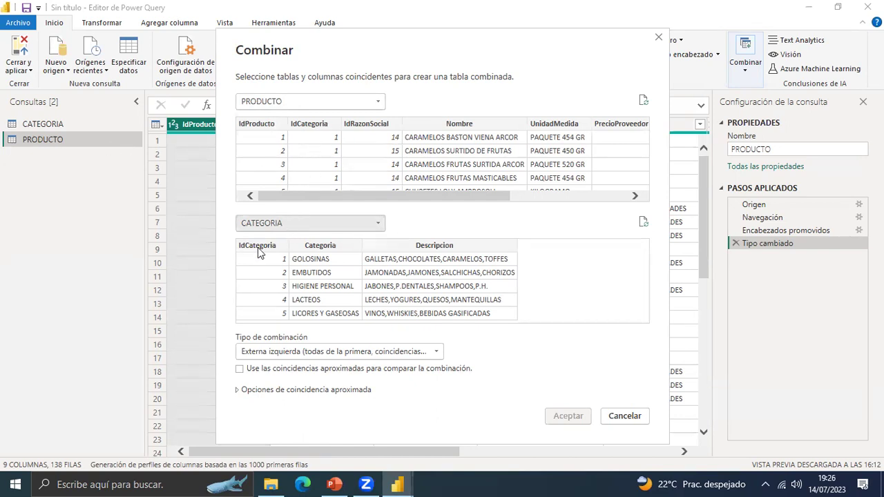
Match both tables on IdCategoria and create the merged query with a left outer join.
click(317, 123)
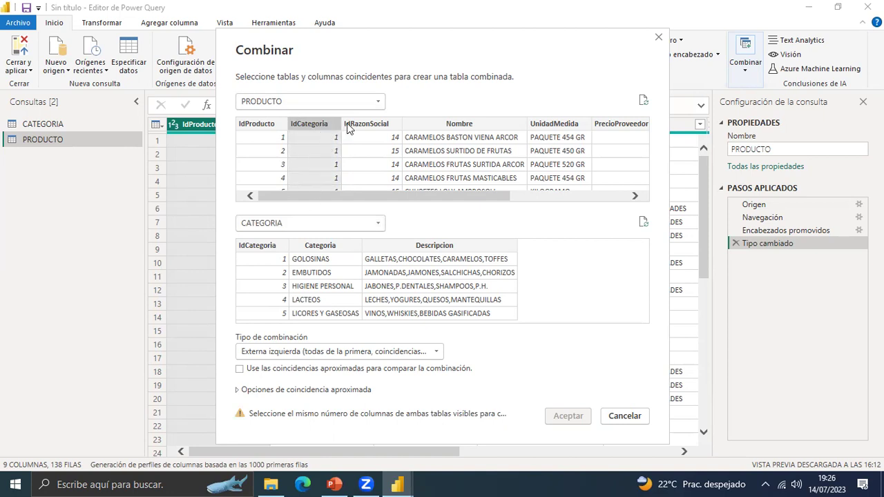
click(273, 249)
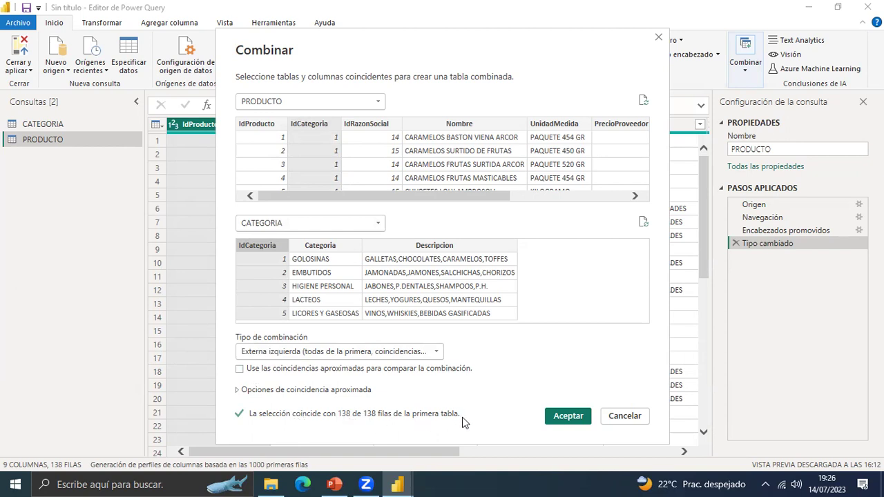
click(567, 416)
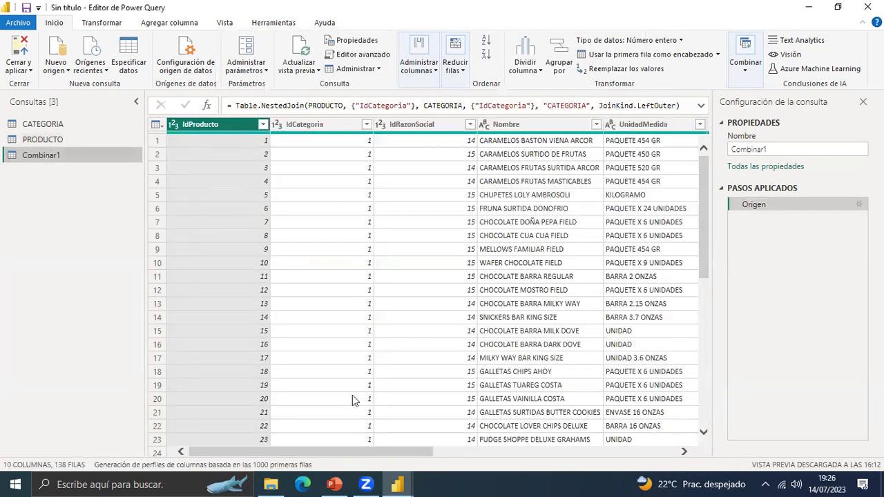
Expand the merged CATEGORIA column into IdCategoria, Categoria and Descripcion, using the original column name as prefix.
drag(354, 452, 668, 458)
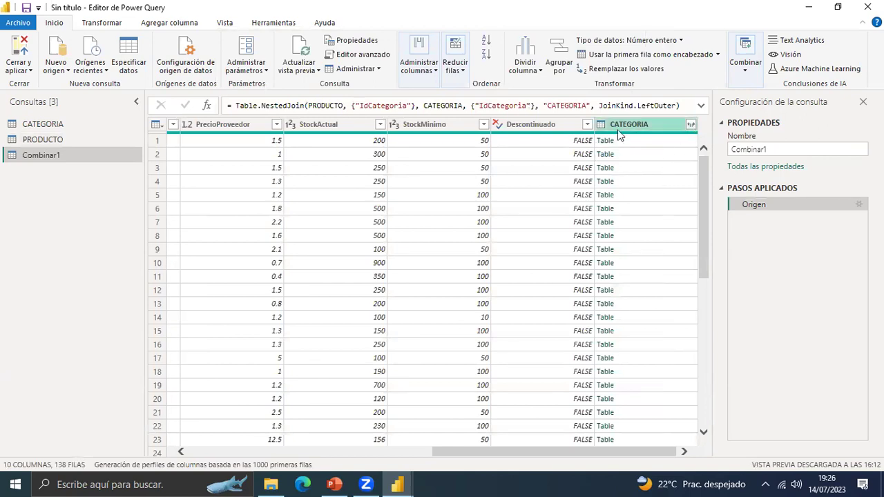
click(690, 125)
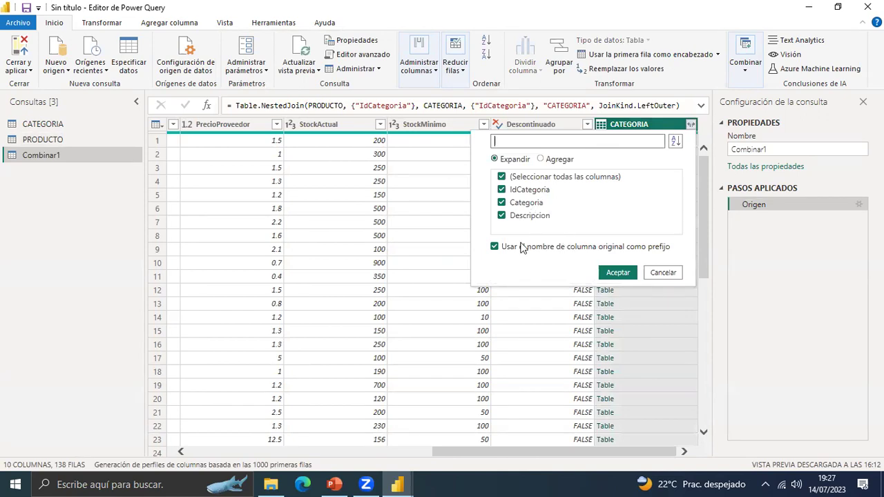
click(506, 178)
click(504, 191)
click(502, 204)
click(502, 216)
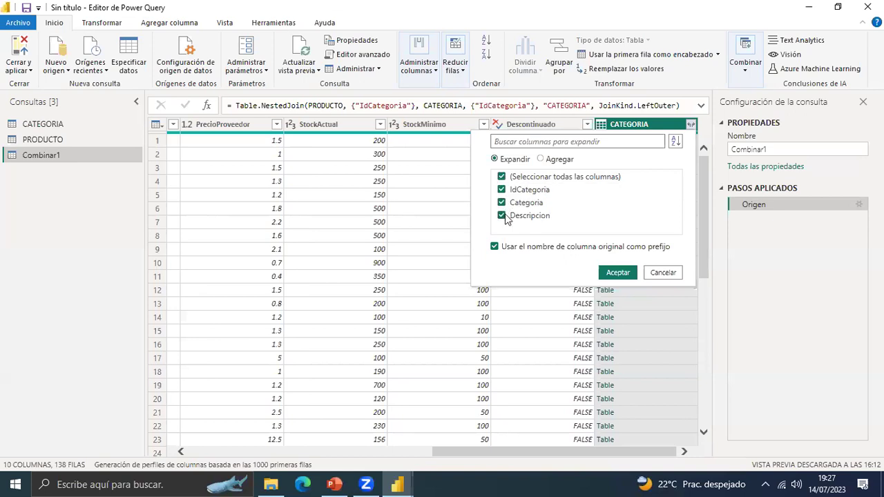
click(625, 273)
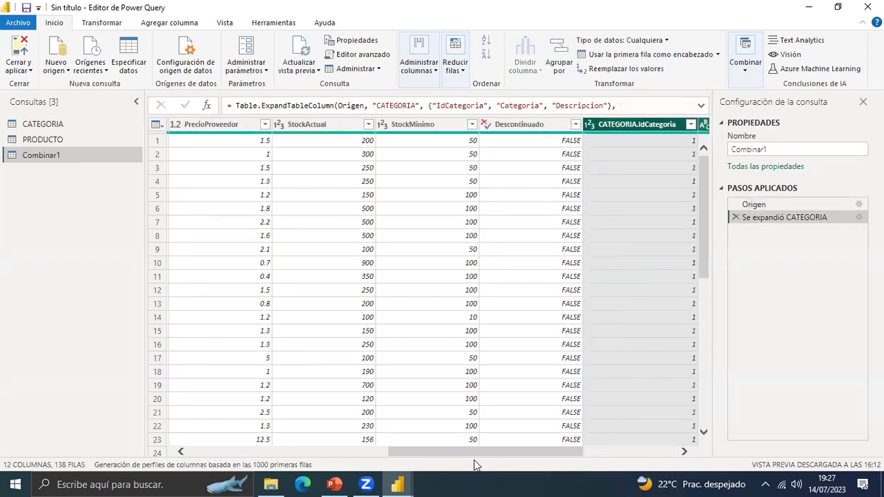
Examine the expanded category columns and compare them with the product rows' IdCategoria values.
drag(484, 452, 617, 462)
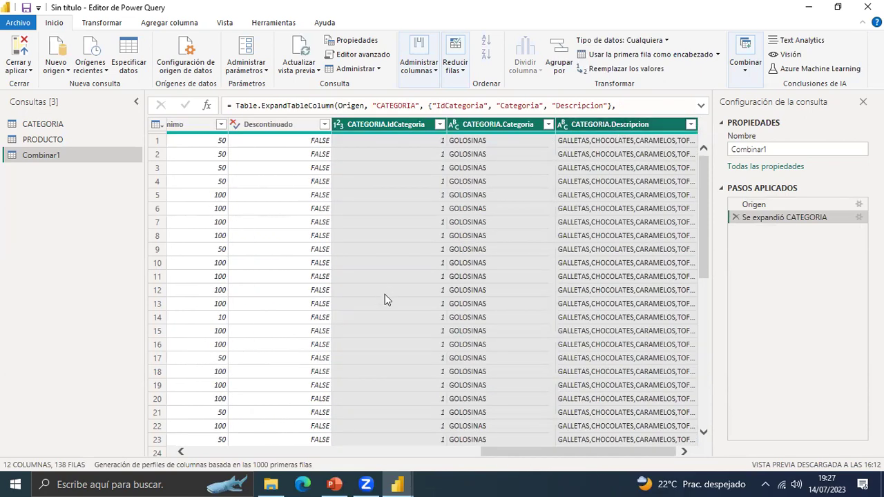
drag(506, 451, 475, 449)
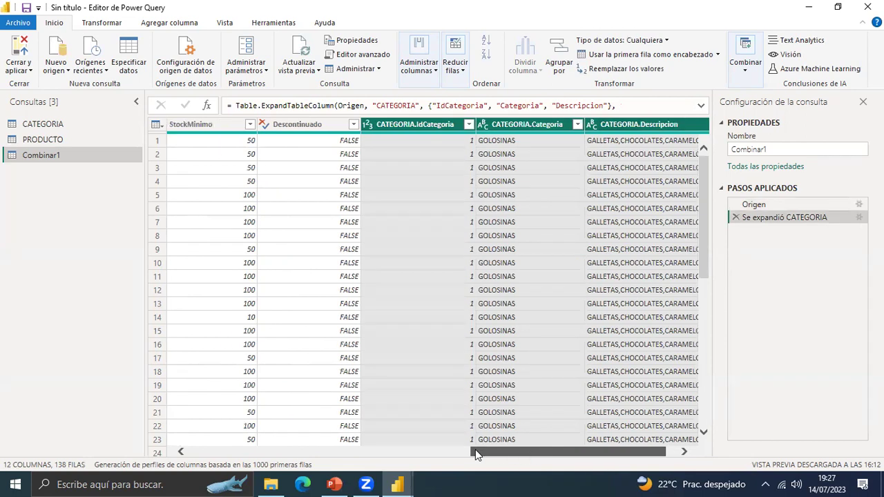
click(552, 154)
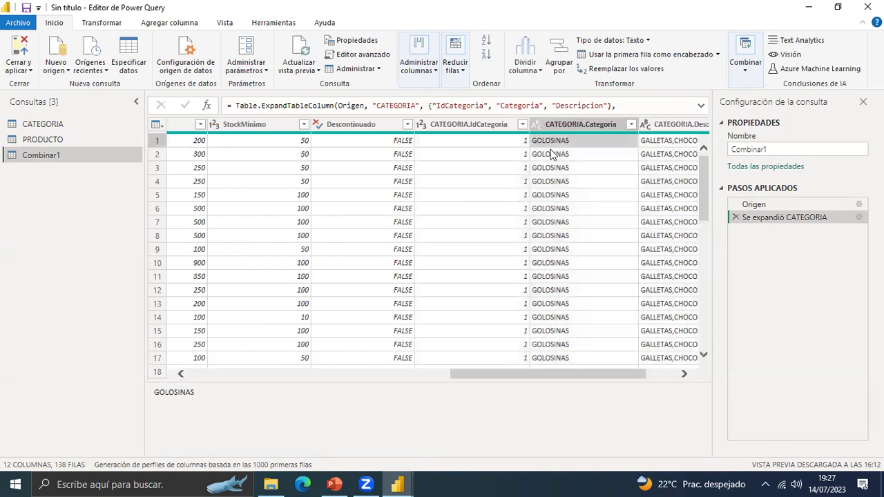
click(552, 181)
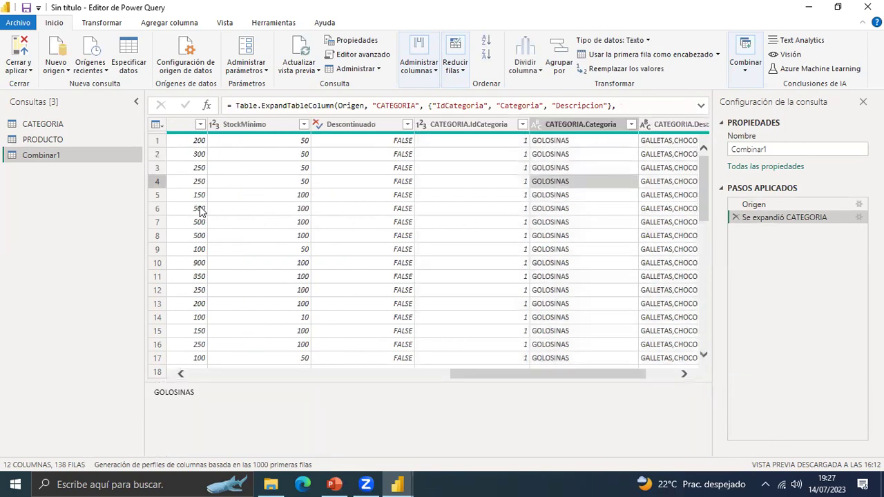
drag(481, 375, 197, 383)
drag(366, 143, 366, 181)
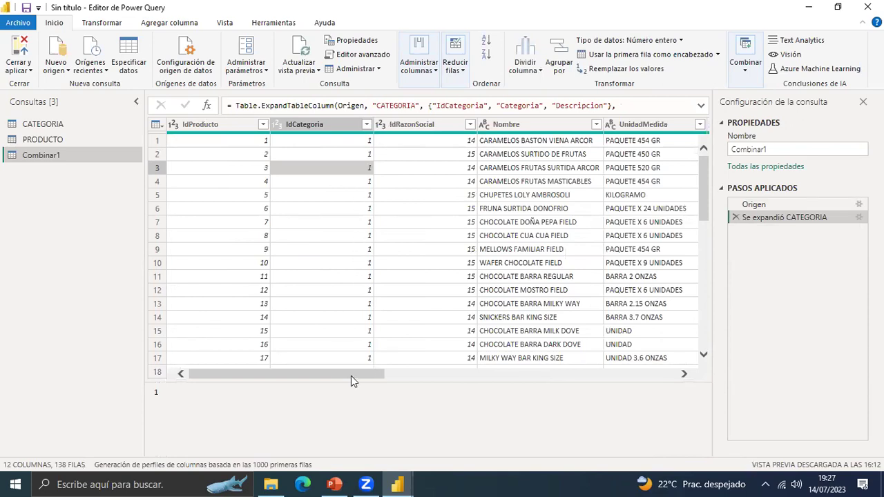
Rename the merged query Combinar1 as PROD-CATE.
drag(352, 376, 630, 407)
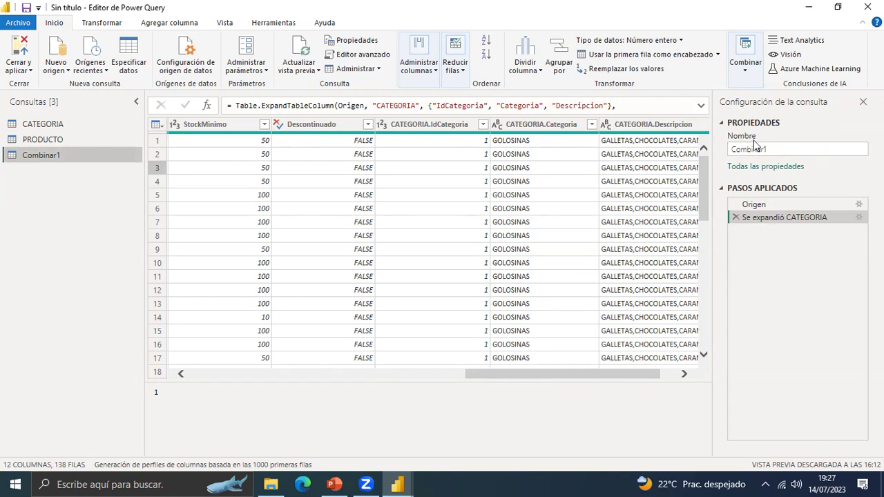
click(775, 150)
drag(775, 149, 728, 153)
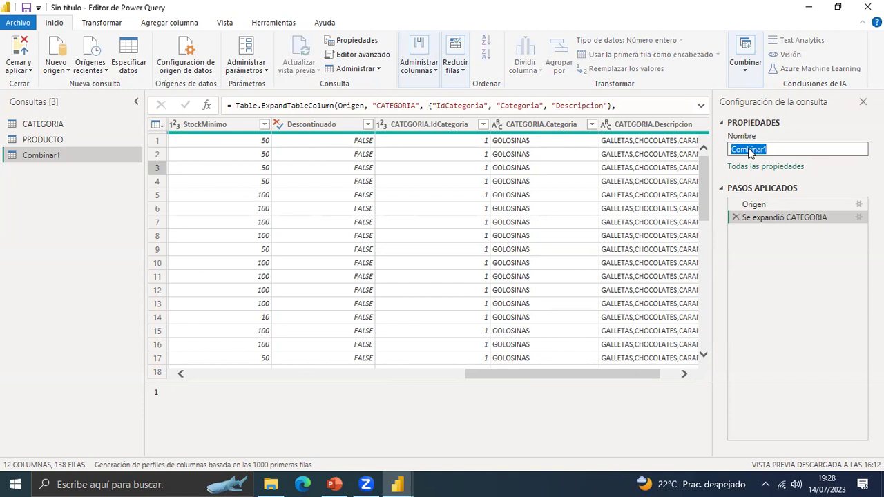
text(PROD)
text(_CAT)
text(E)
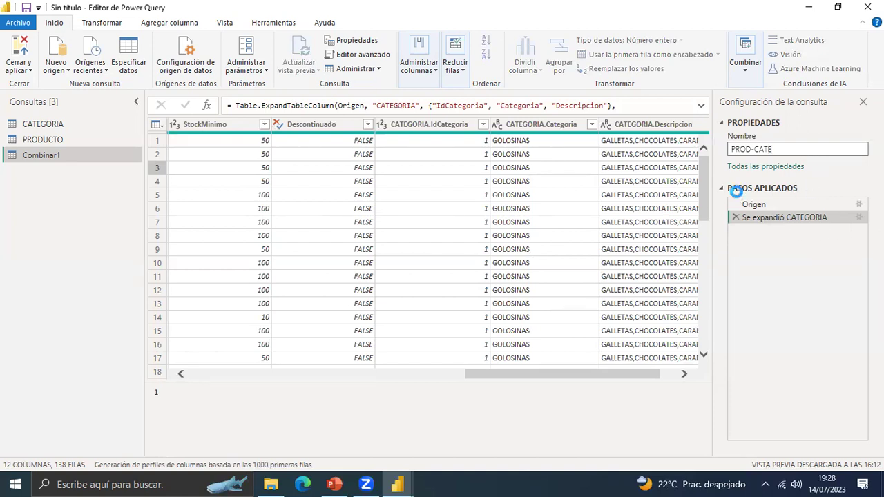
key(Return)
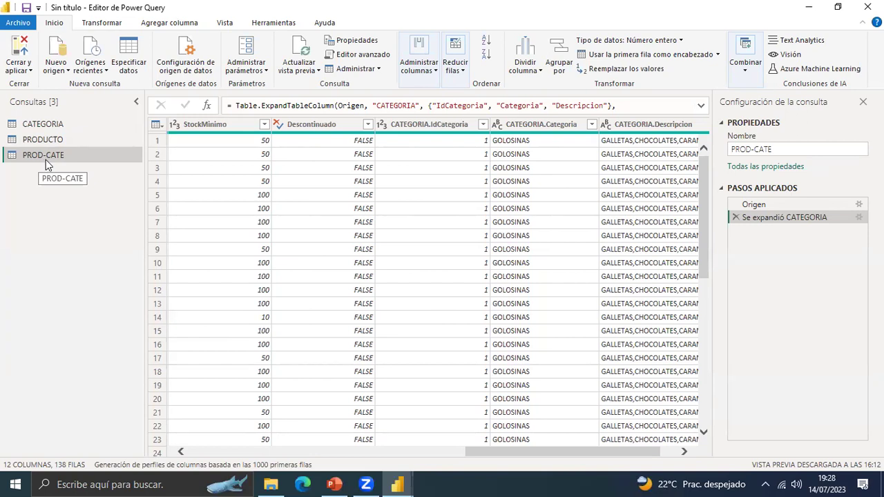
Add the description "registros produc-categ" to the PROD-CATE query's properties.
click(734, 171)
click(366, 232)
text(RE)
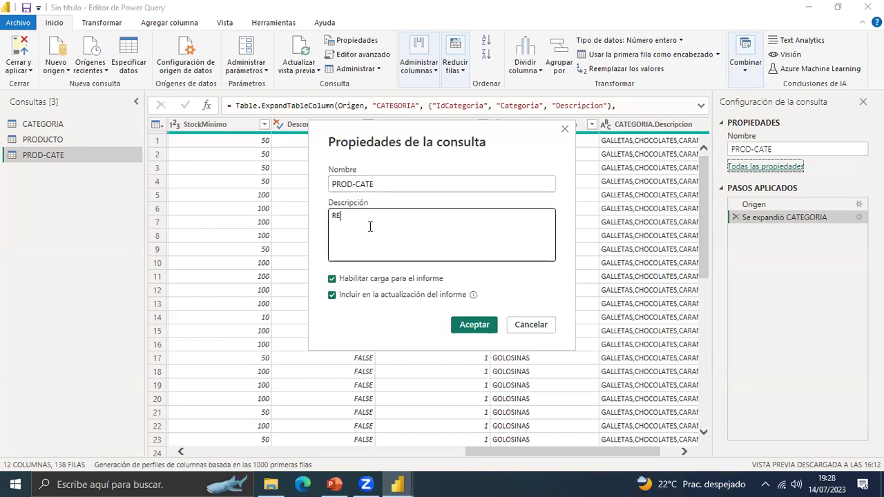
key(BackSpace)
key(BackSpace)
text(registros produc-categ)
click(461, 324)
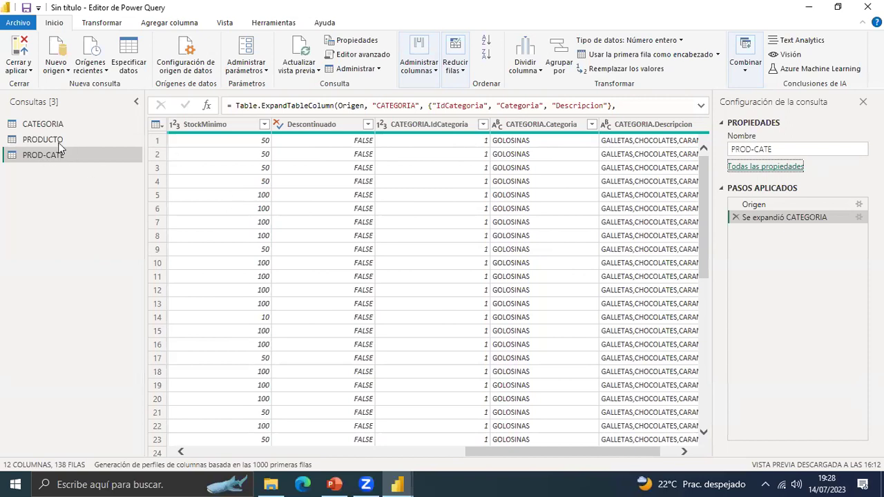
mouse_move(59, 160)
right_click(61, 184)
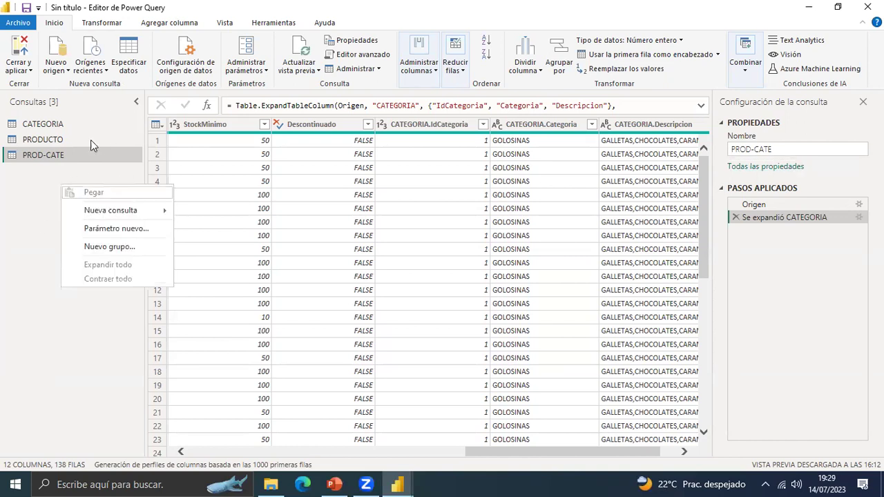
click(31, 195)
right_click(32, 195)
mouse_move(101, 224)
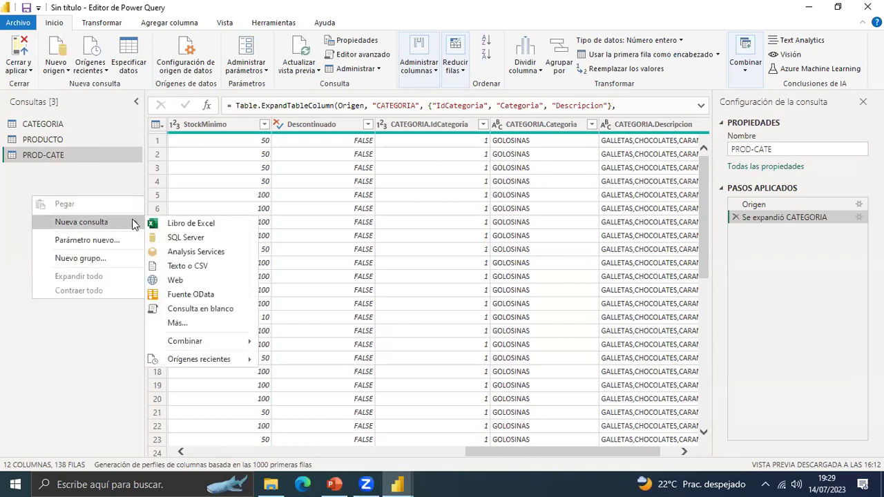
mouse_move(216, 342)
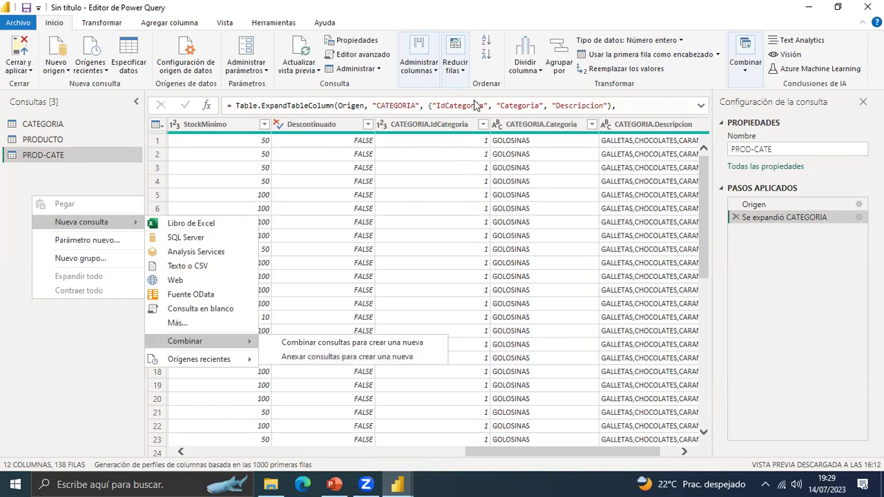
click(509, 100)
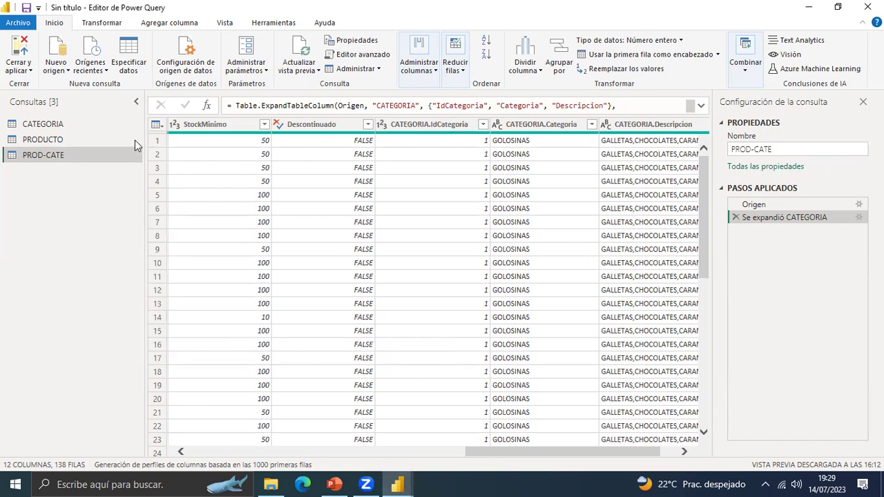
right_click(48, 194)
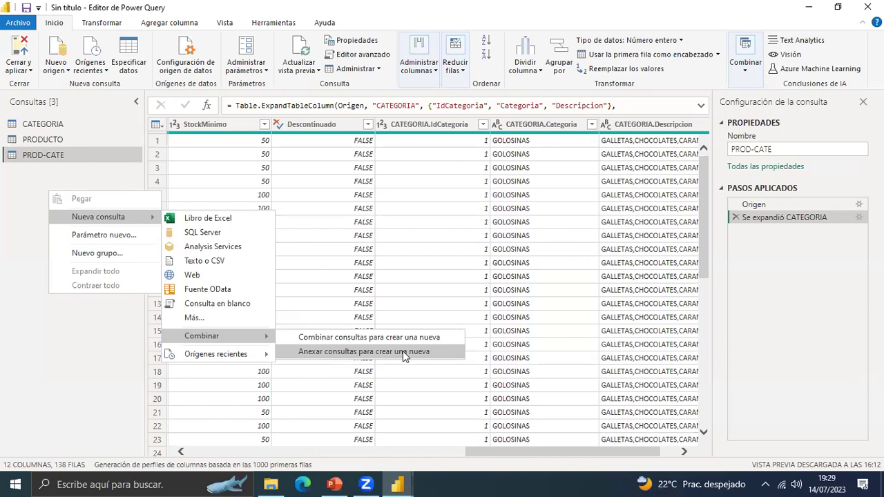
click(128, 347)
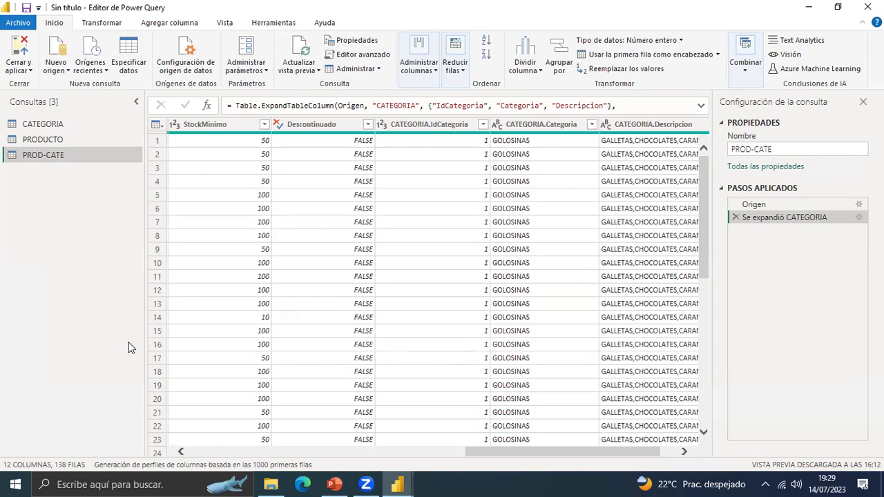
Open MarketPERU.xlsx in Excel to look at the CATEGORIA sheet, and return to the Power Query Editor.
click(271, 485)
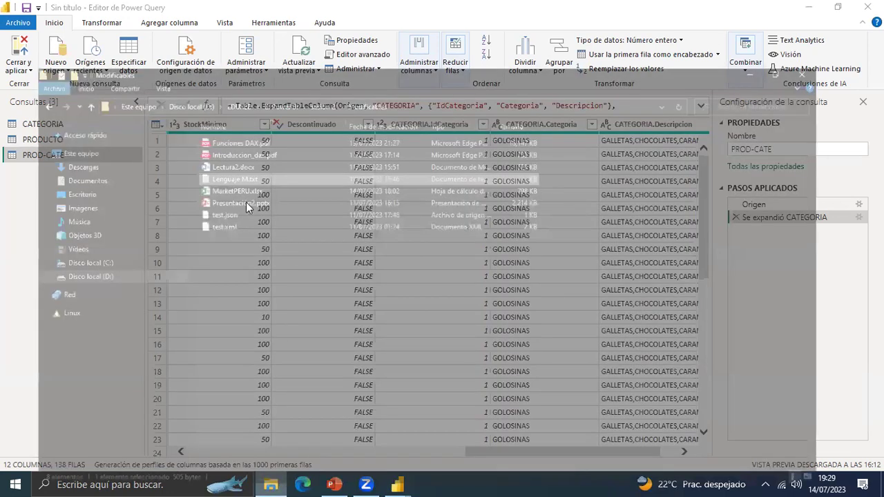
click(220, 142)
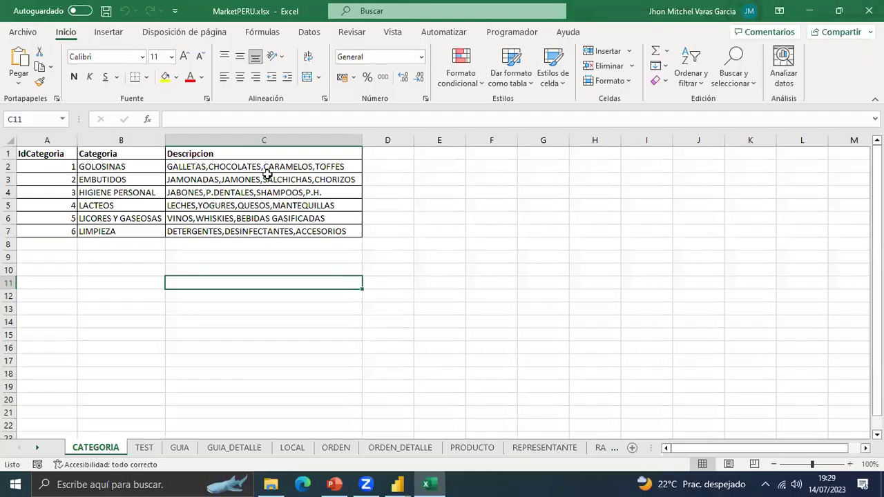
click(538, 295)
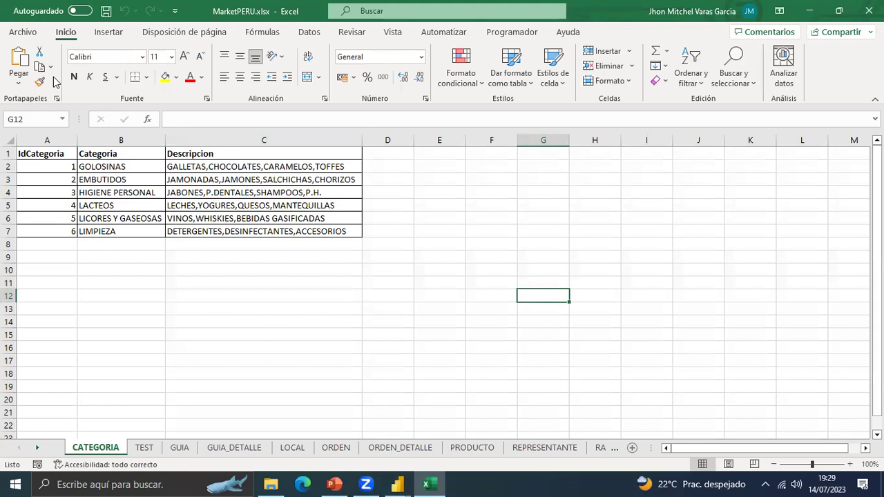
click(479, 63)
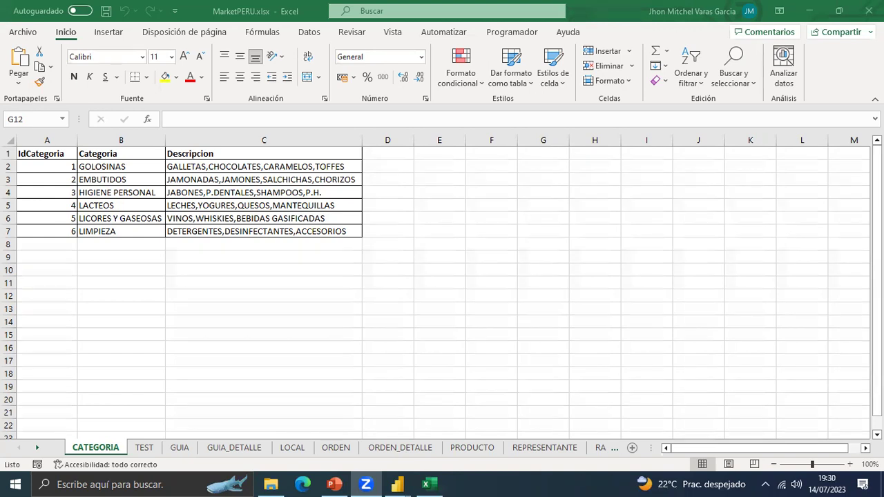
click(499, 282)
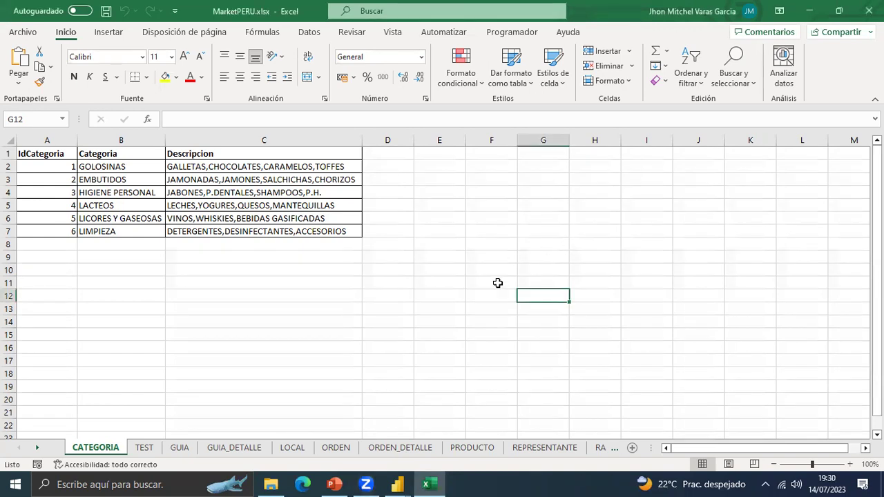
click(397, 483)
click(471, 419)
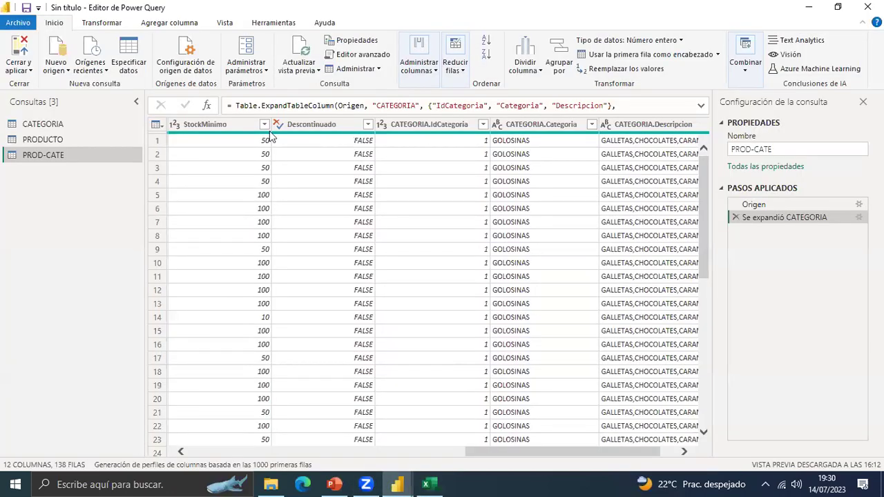
right_click(103, 187)
mouse_move(187, 212)
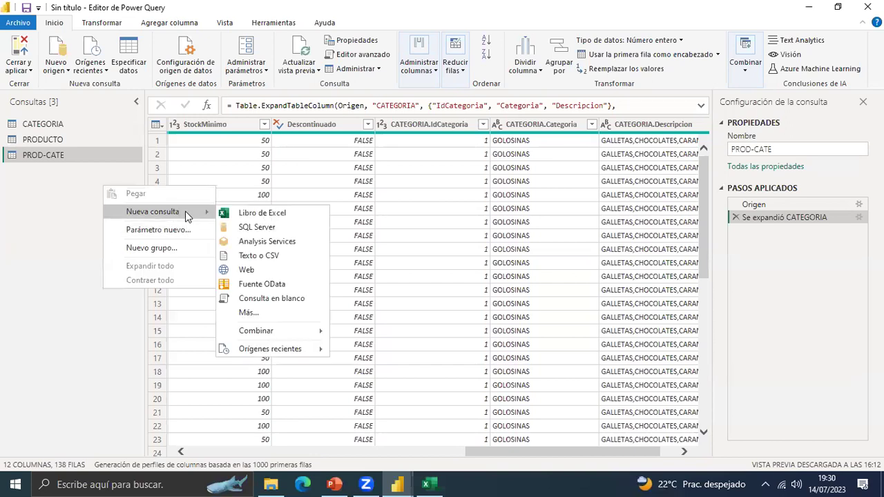
mouse_move(307, 332)
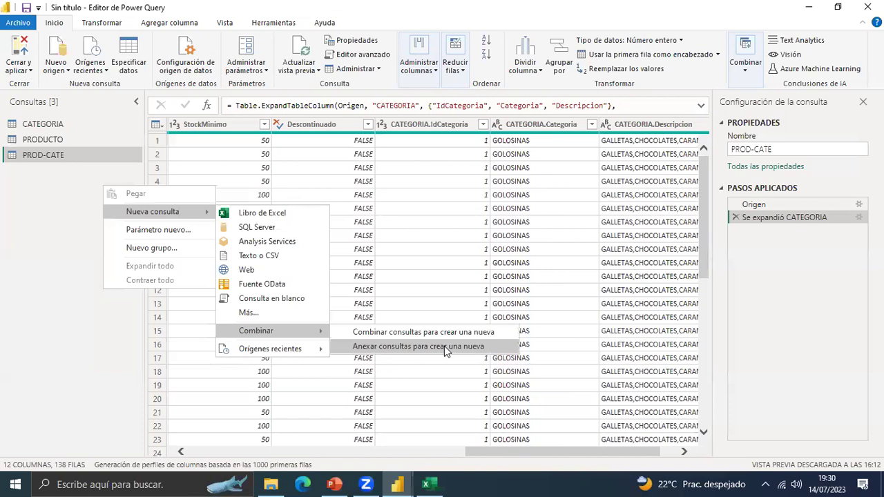
mouse_move(263, 349)
click(92, 356)
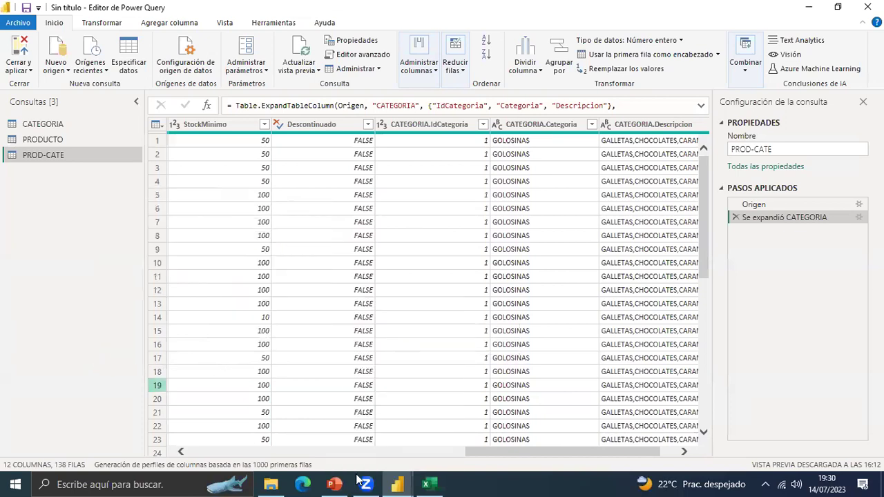
mouse_move(428, 483)
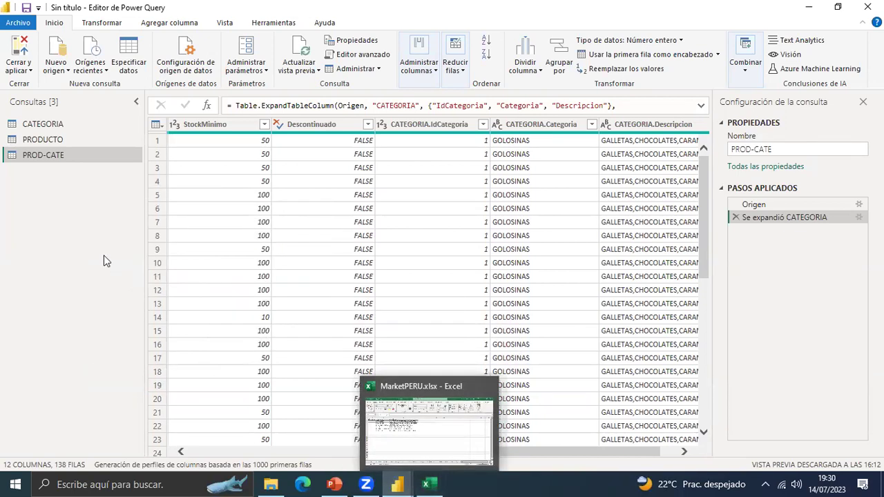
right_click(93, 233)
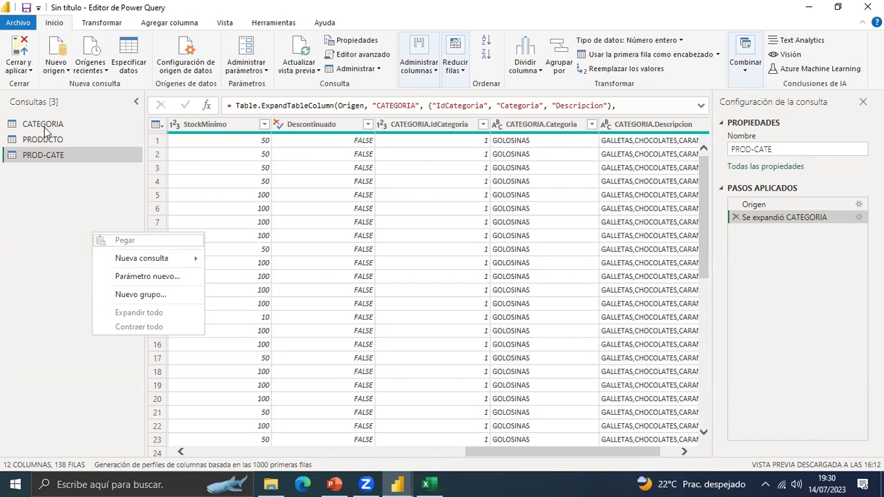
Append two tables as a new query, with CATEGORIA as the first table and PRODUCTO as the second.
right_click(46, 211)
mouse_move(118, 237)
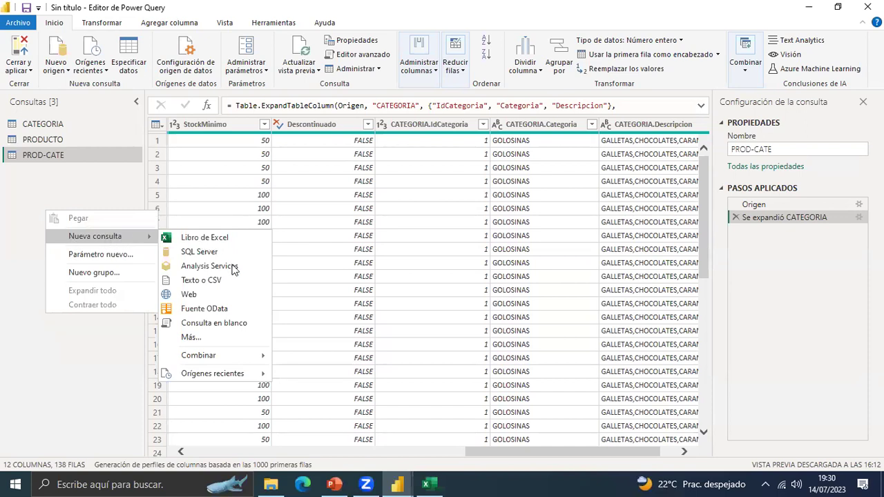
mouse_move(245, 356)
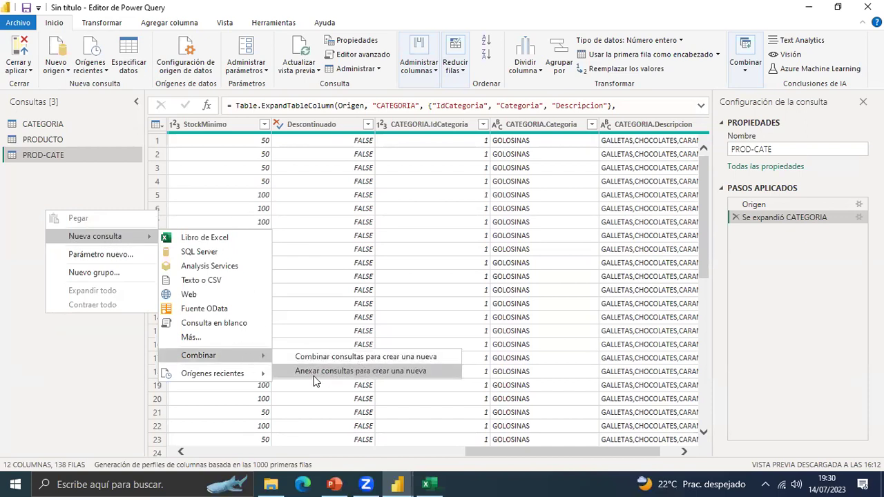
click(381, 374)
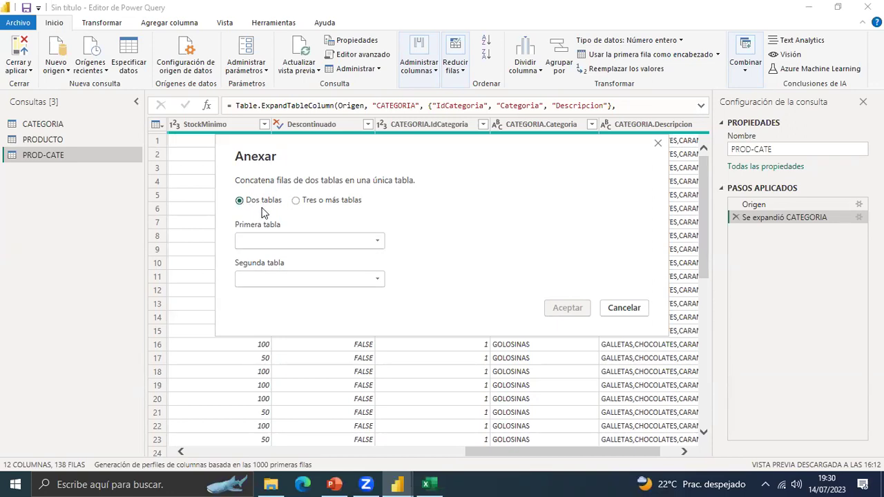
click(377, 243)
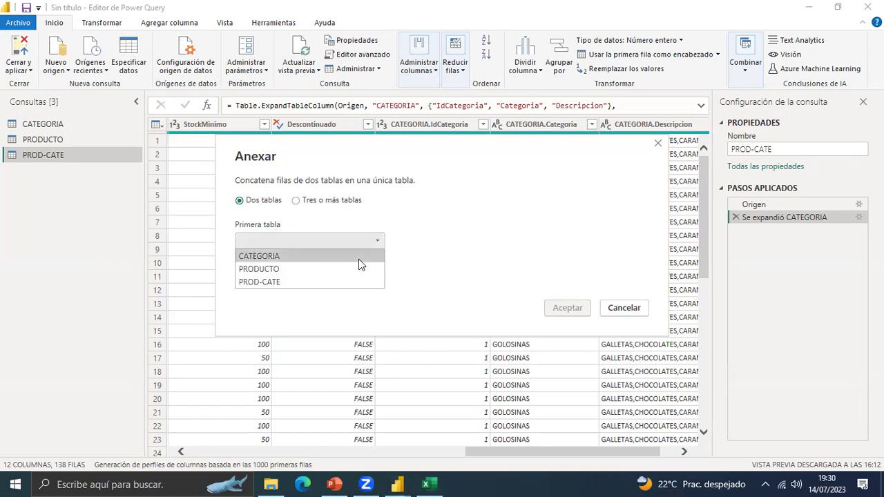
click(280, 256)
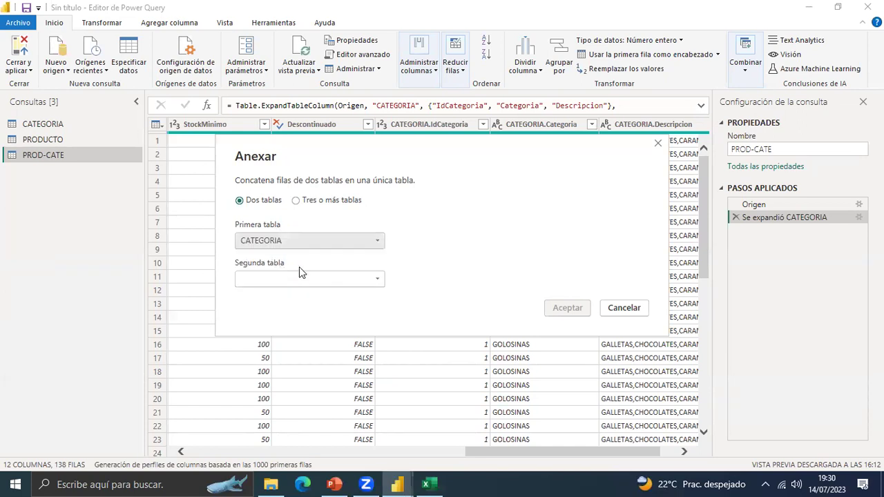
click(377, 278)
click(287, 308)
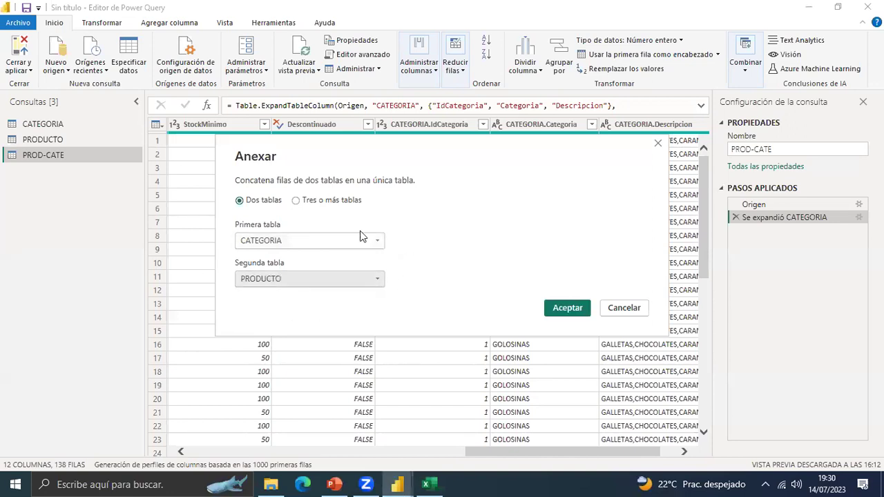
click(565, 310)
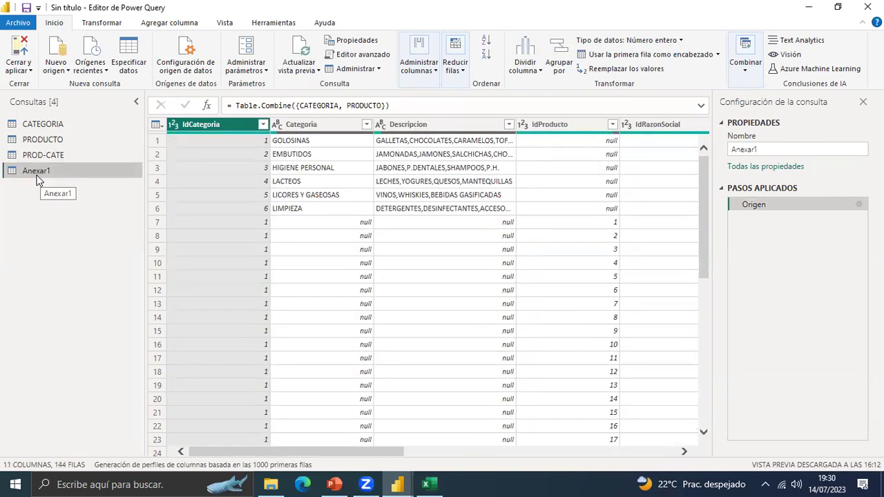
Rename the appended query as CONSULTA ANEX and review its combined columns.
double_click(794, 148)
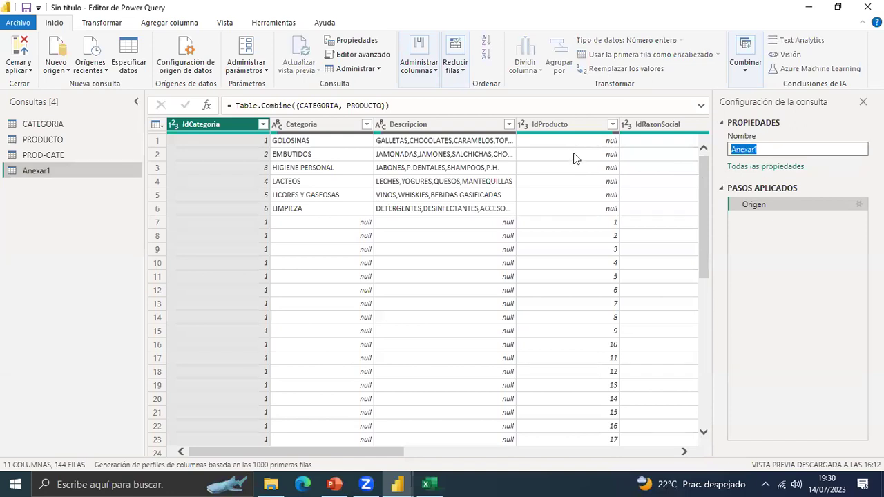
text(CONSULTA ANEX)
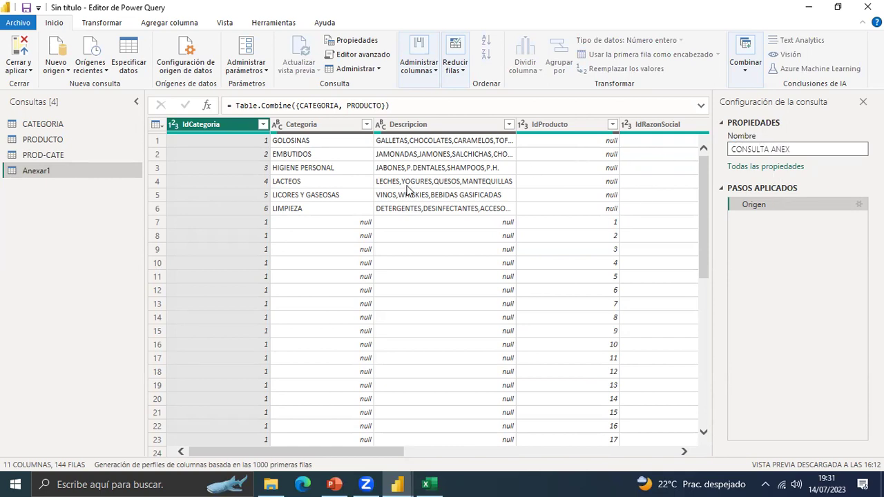
key(Return)
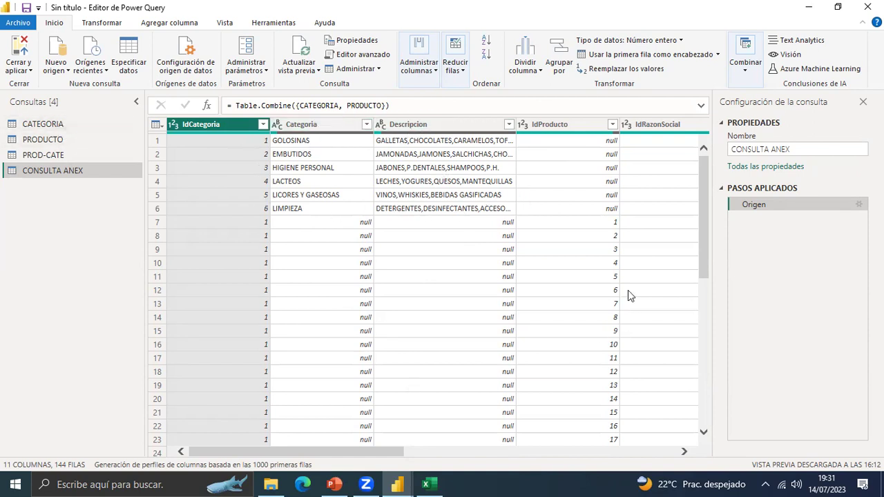
drag(392, 452, 424, 452)
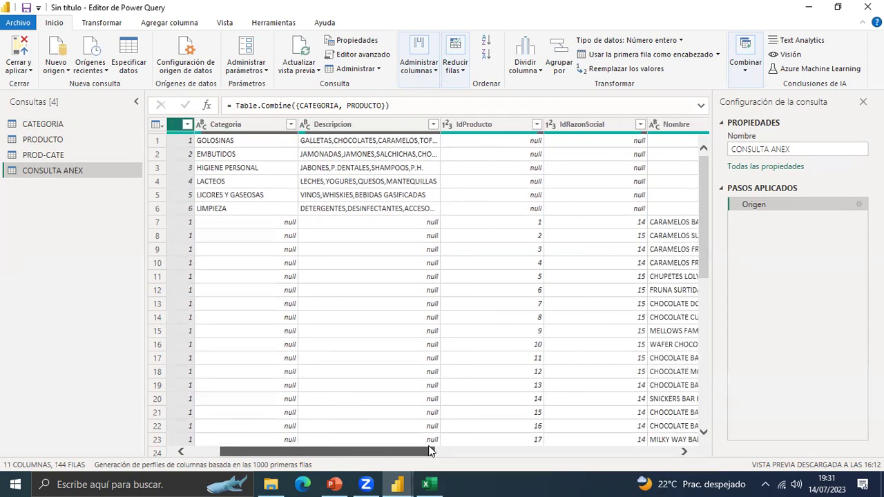
drag(507, 437, 471, 448)
drag(417, 437, 381, 418)
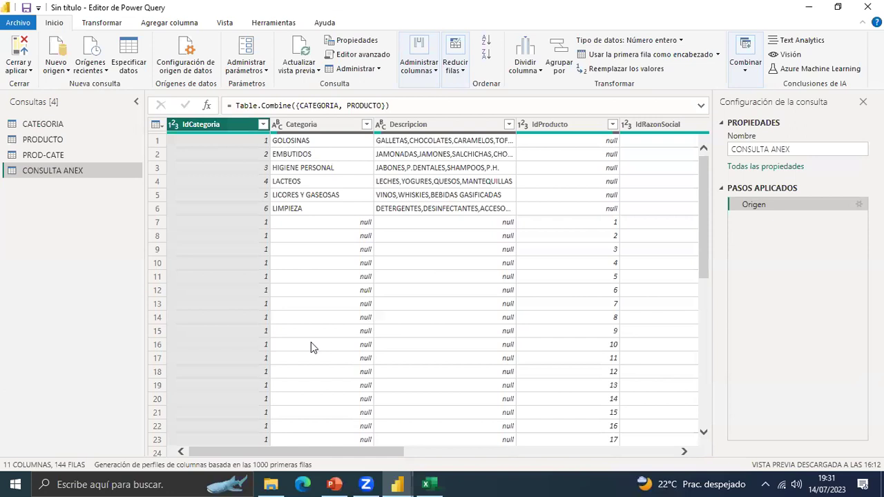
Compare the appended rows and columns of CONSULTA ANEX with the PRODUCTO query.
click(229, 222)
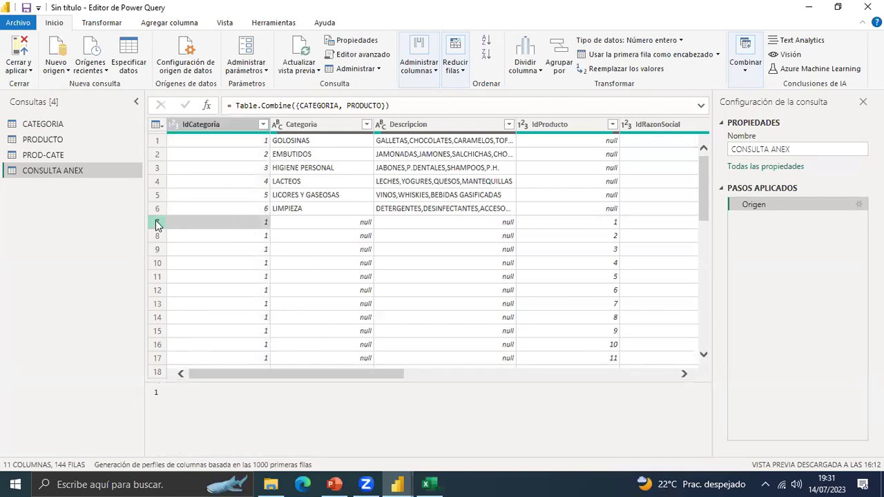
click(50, 140)
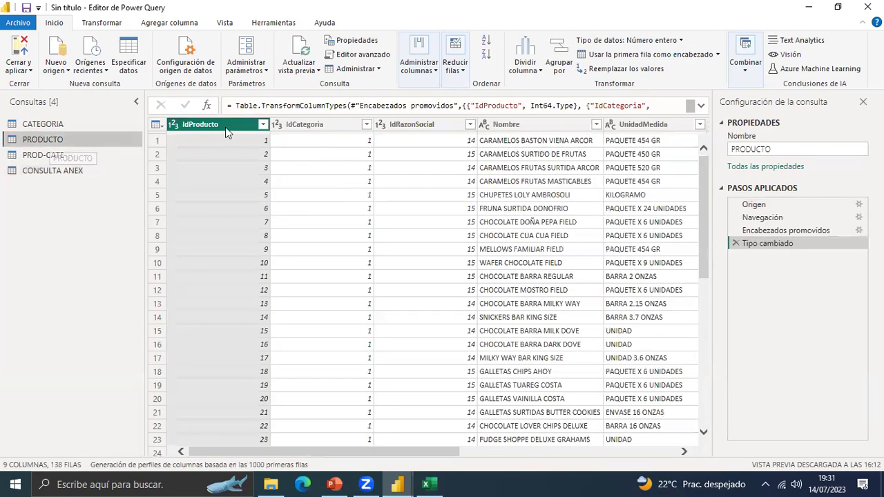
click(72, 174)
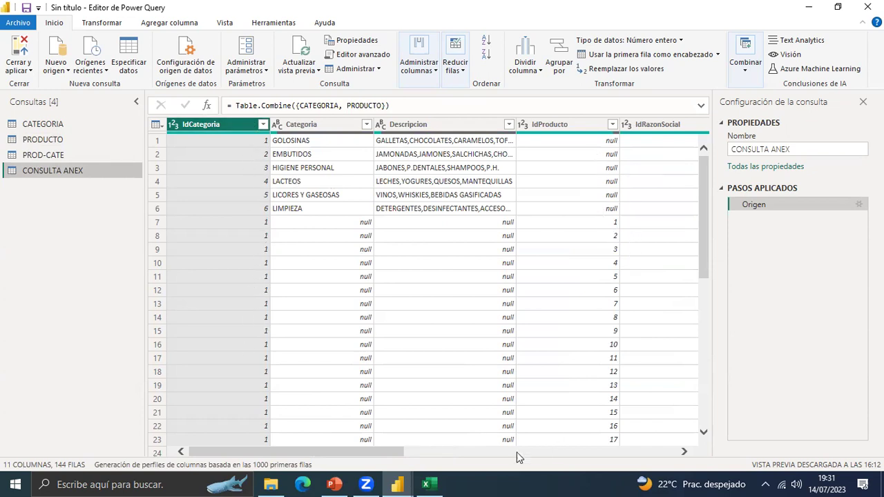
drag(390, 456, 469, 450)
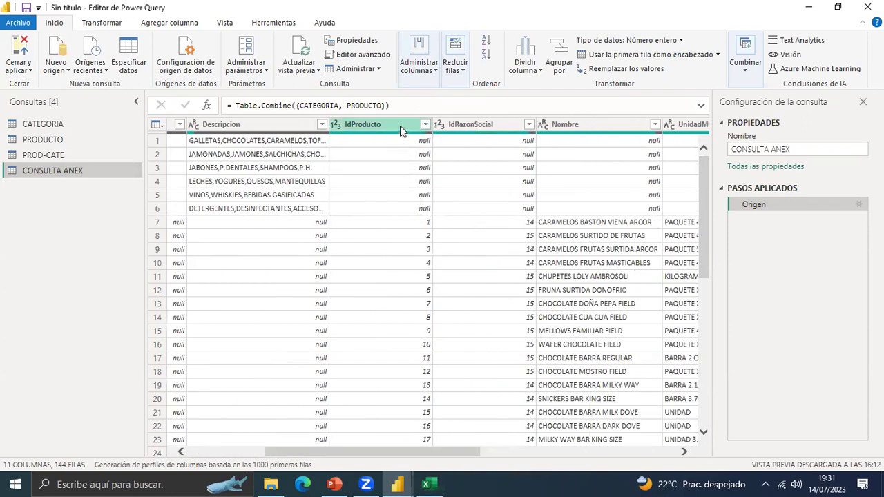
click(462, 124)
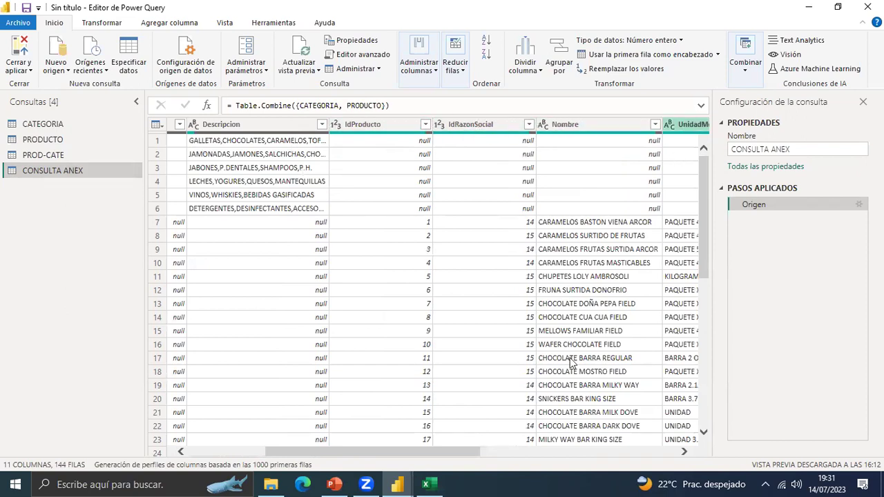
drag(465, 452, 542, 453)
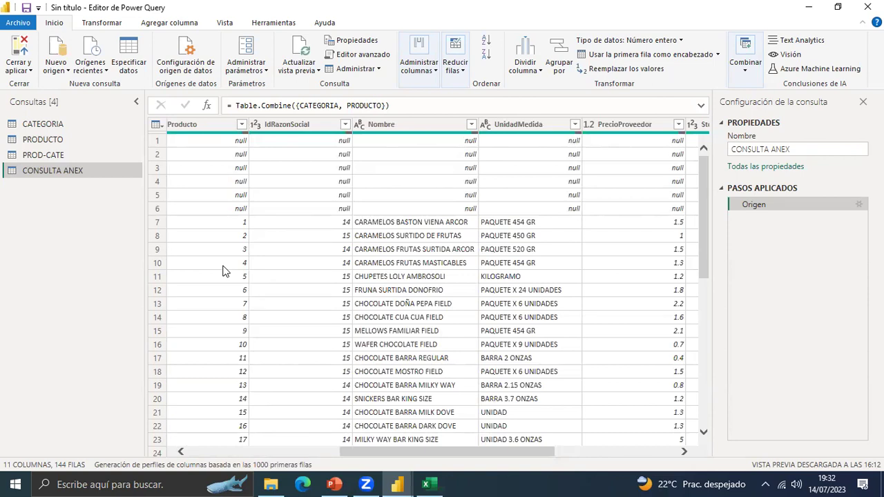
drag(451, 452, 314, 463)
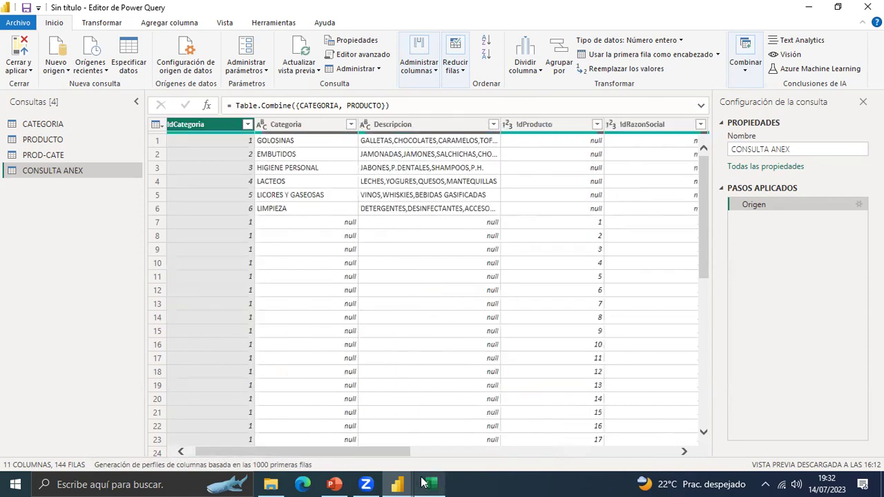
Switch to MarketPERU.xlsx in Excel and create a copy of the CATEGORIA sheet, placed before the original.
click(424, 483)
click(485, 324)
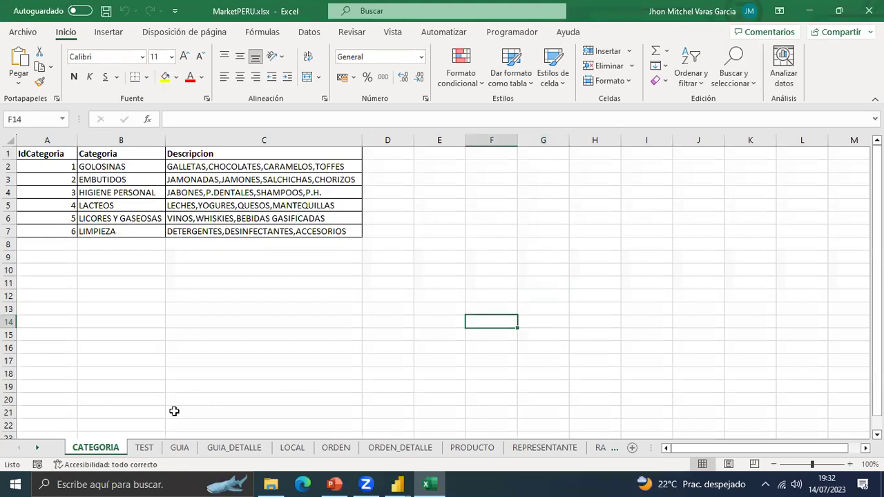
right_click(114, 447)
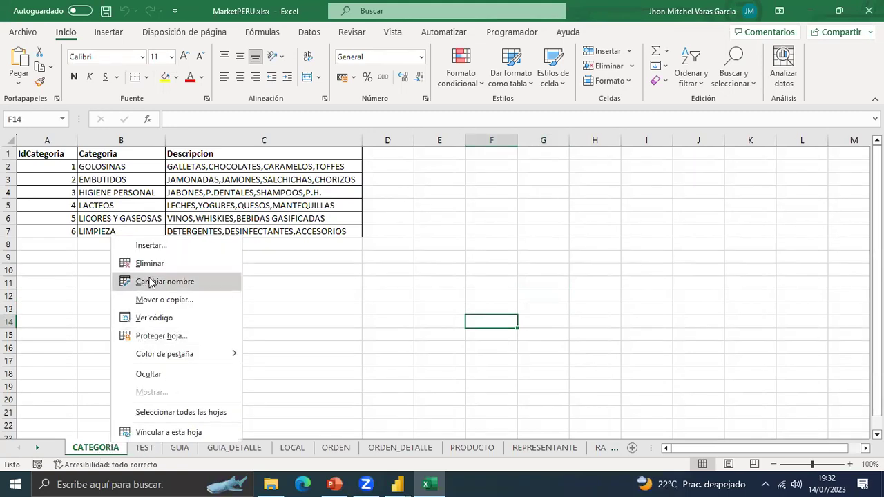
click(179, 303)
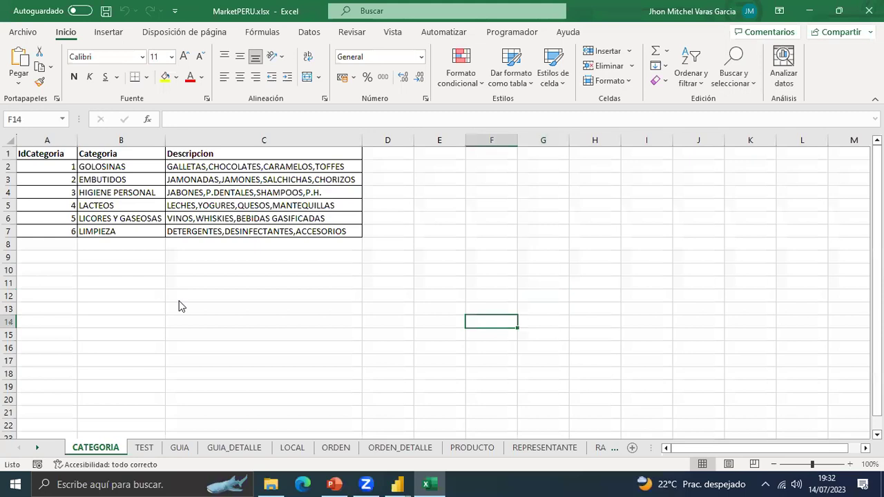
click(95, 373)
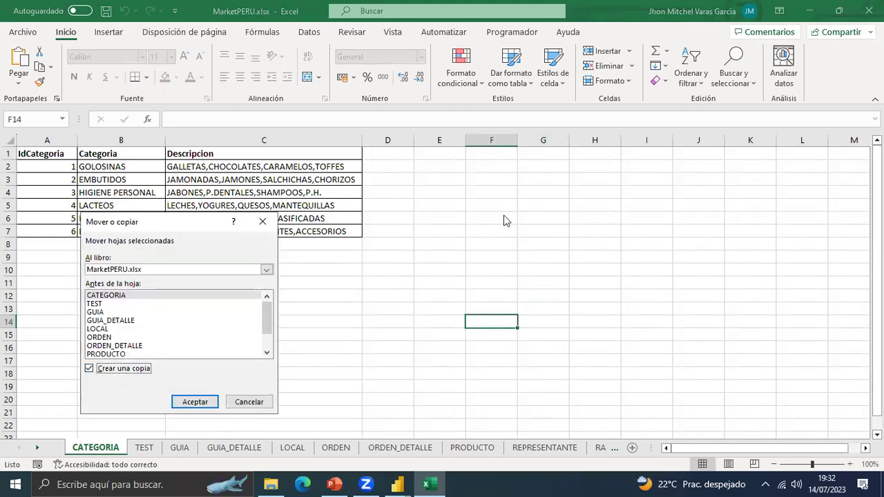
click(195, 402)
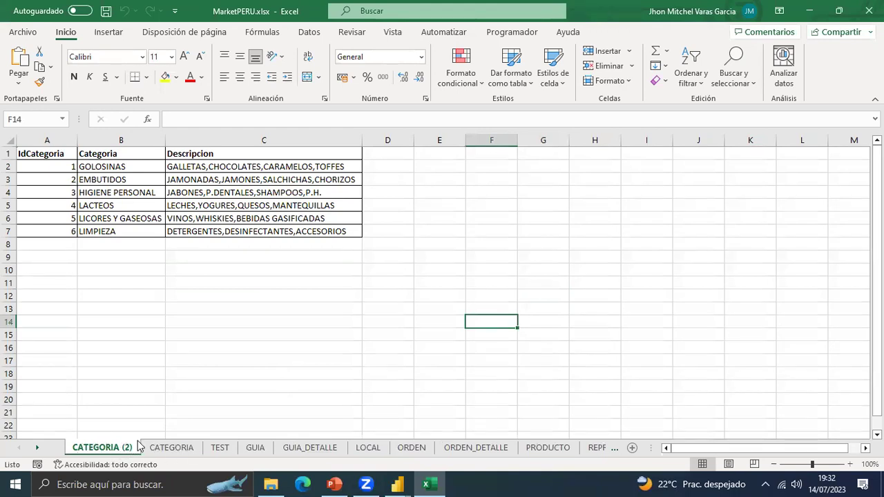
Compare the copied CATEGORIA (2) sheet with the original CATEGORIA sheet.
click(172, 448)
click(138, 448)
click(155, 452)
click(128, 455)
click(158, 453)
click(107, 449)
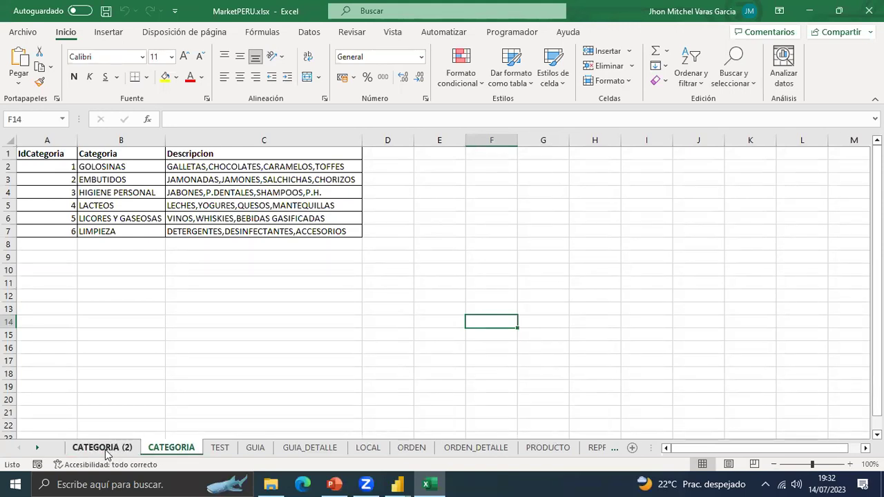
click(158, 448)
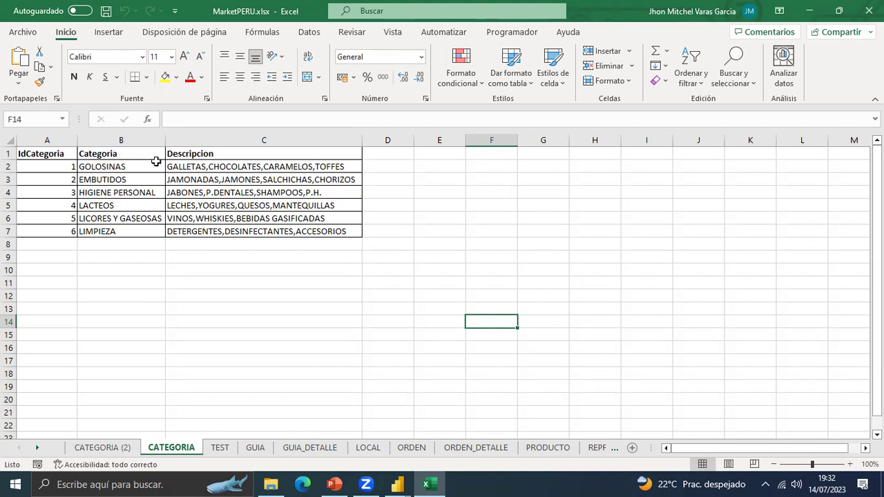
Return to the Power Query Editor and delete the CONSULTA ANEX query.
click(399, 483)
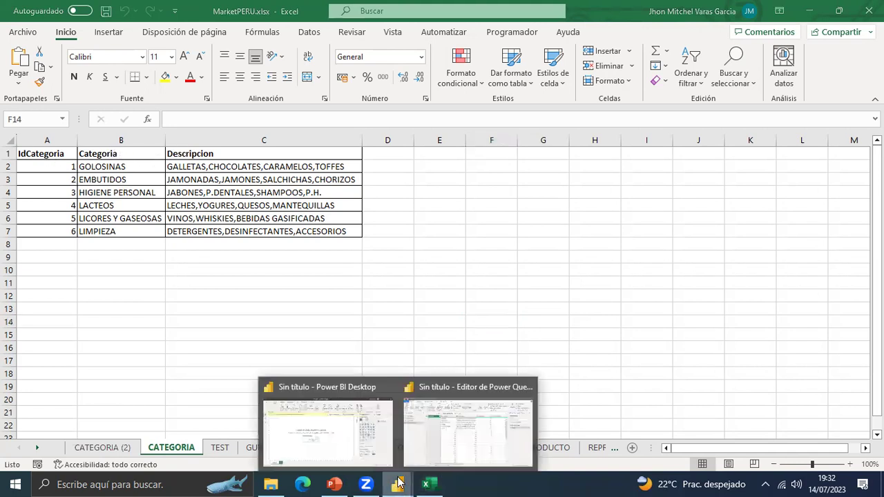
click(457, 450)
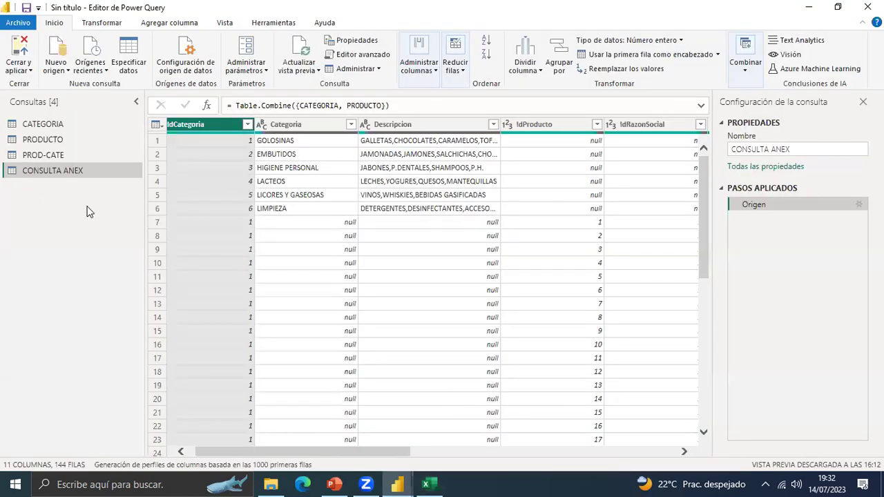
right_click(46, 170)
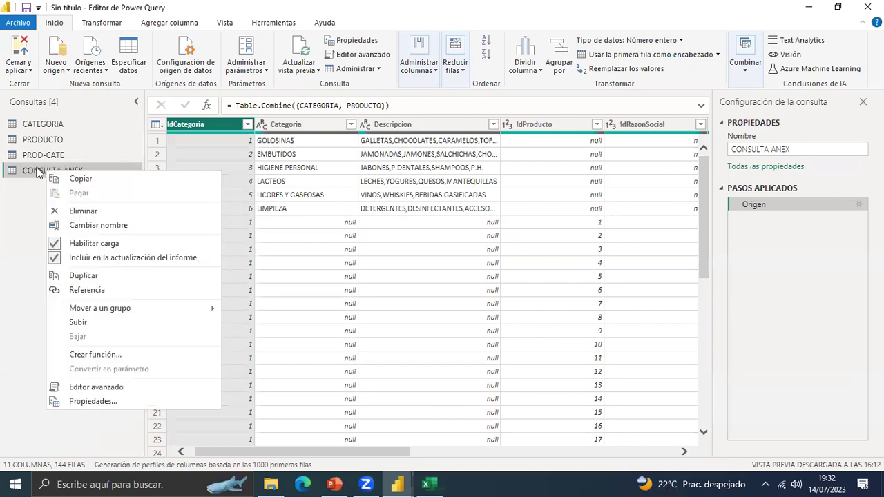
click(83, 211)
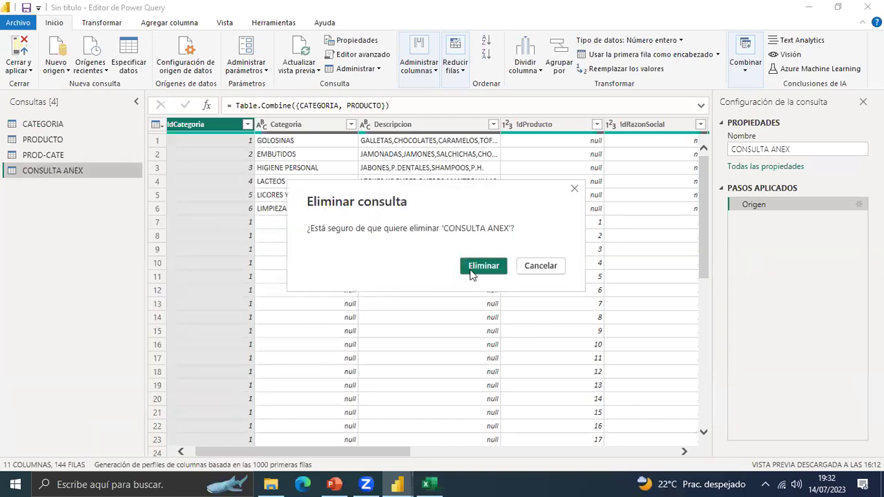
click(472, 272)
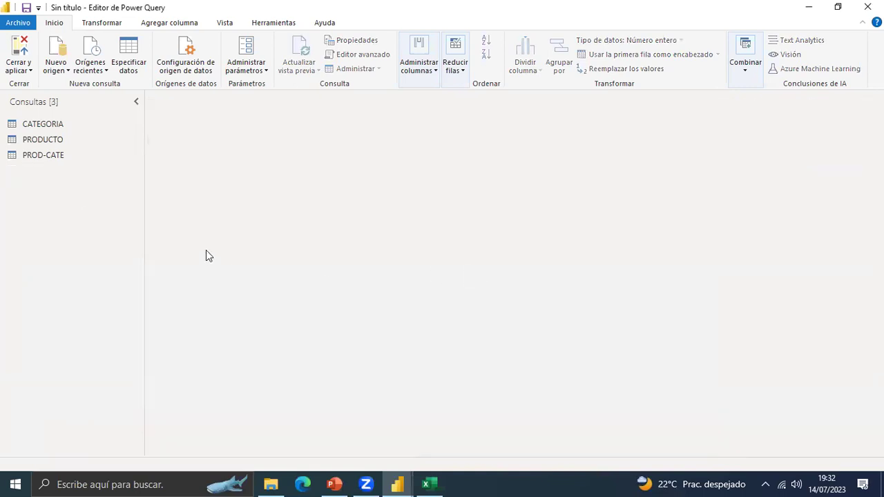
right_click(44, 196)
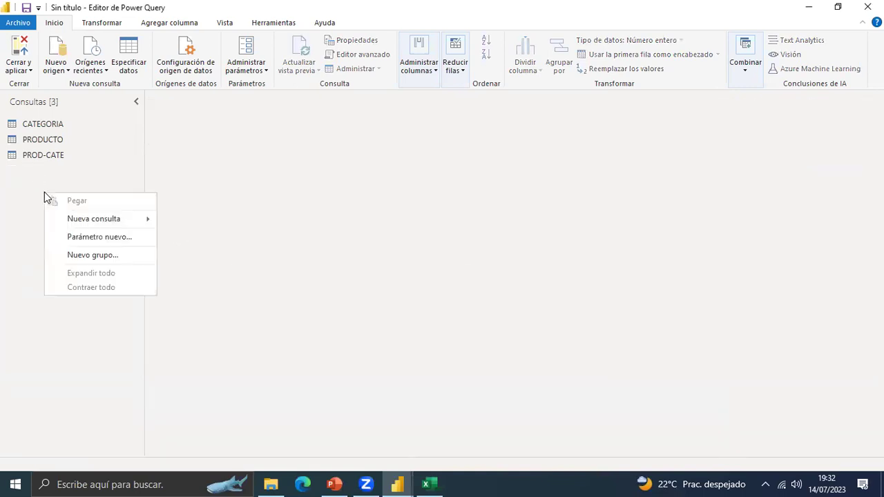
mouse_move(134, 223)
mouse_move(251, 342)
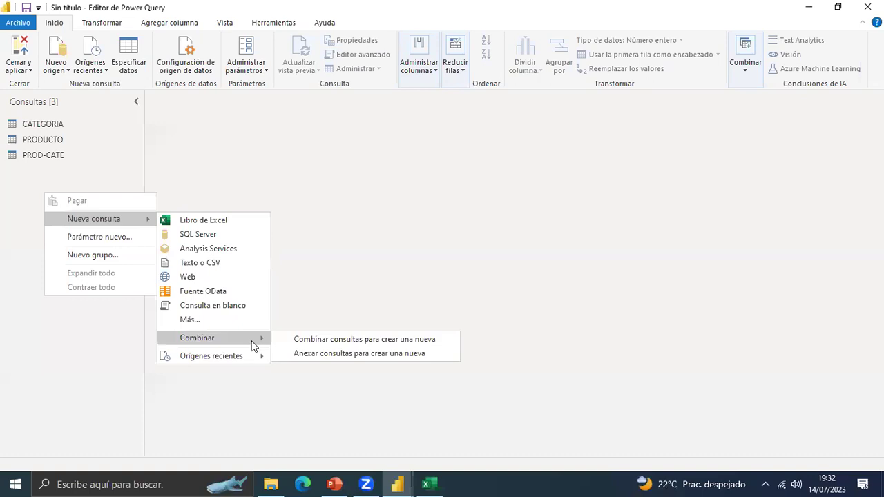
click(395, 354)
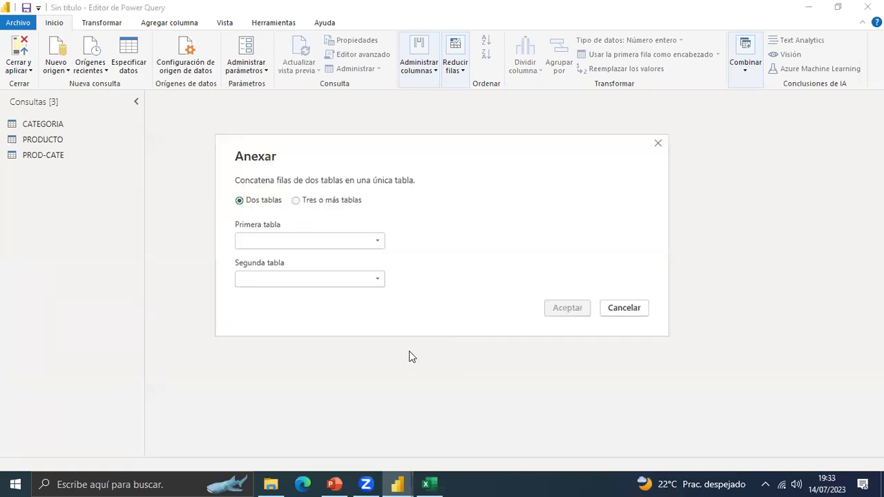
click(658, 146)
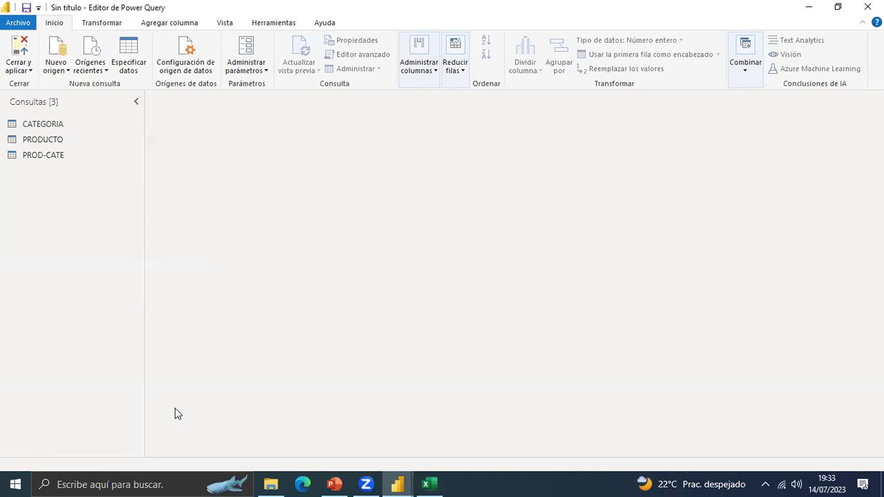
right_click(83, 209)
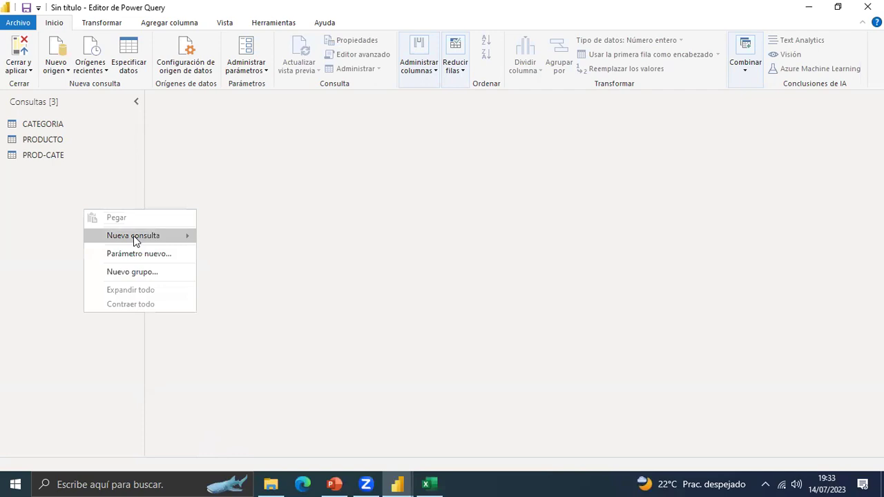
mouse_move(133, 236)
click(248, 236)
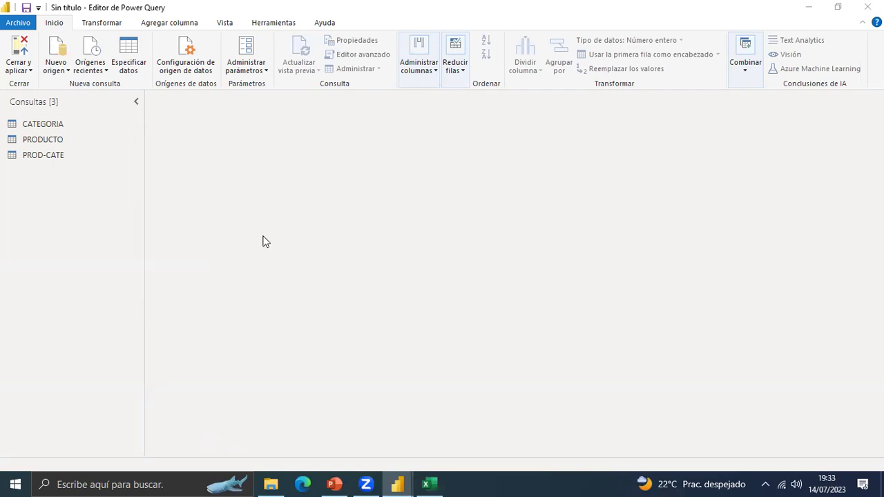
click(312, 183)
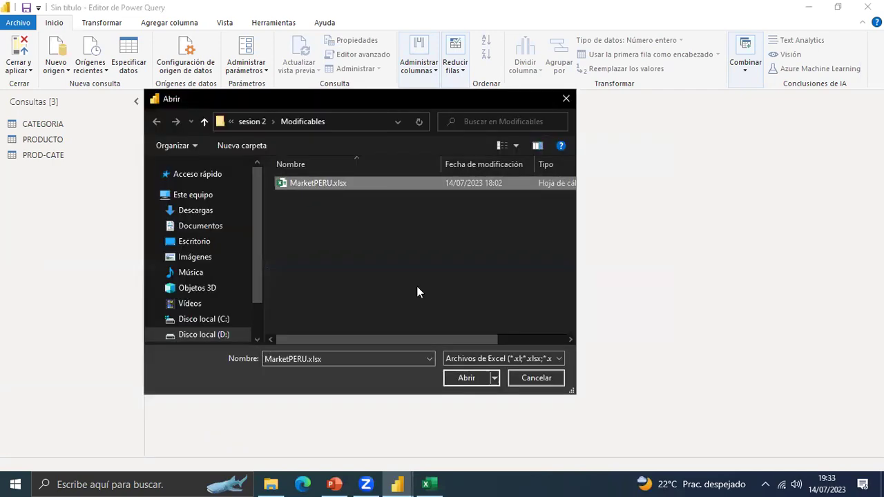
click(469, 377)
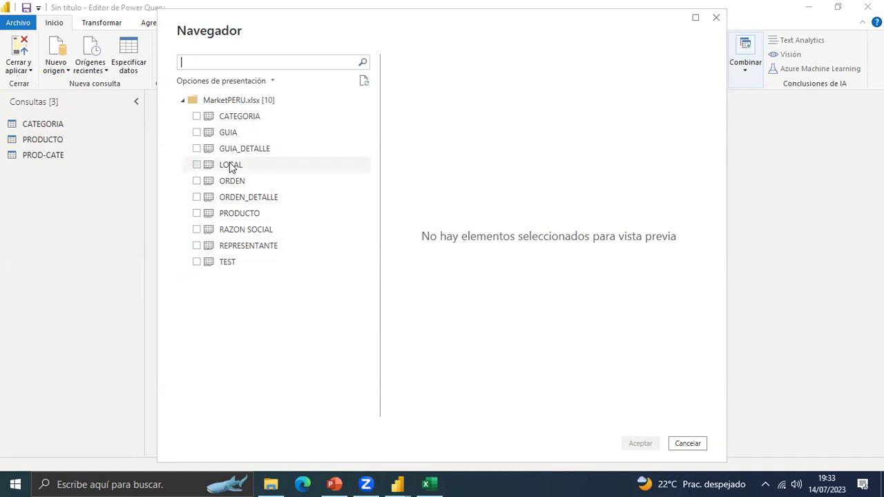
click(686, 443)
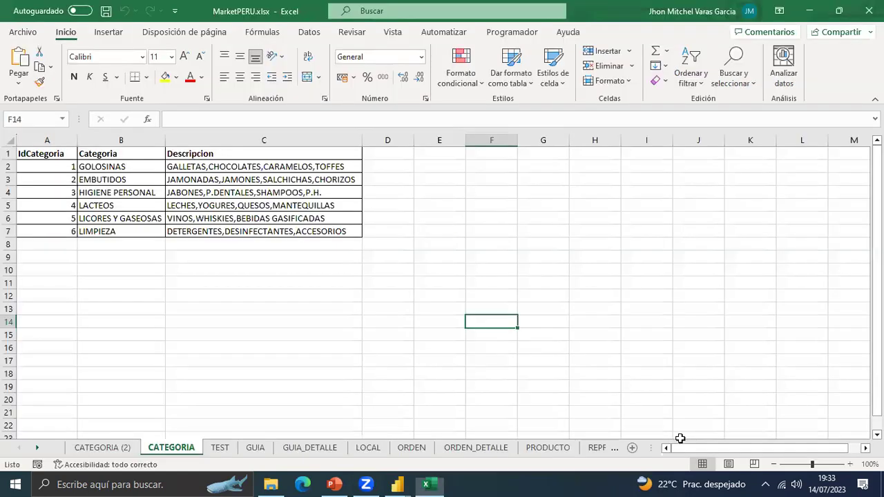
Save the MarketPERU.xlsx workbook in Excel and return to the Power Query Editor.
click(428, 484)
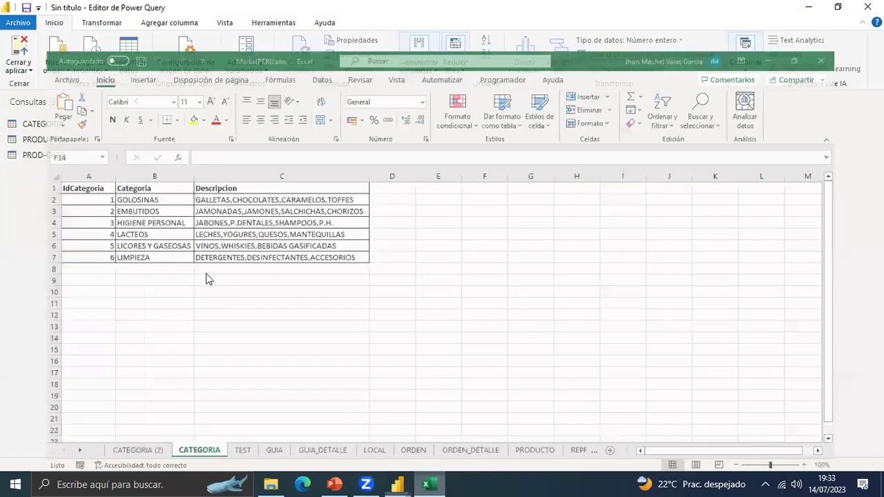
click(425, 480)
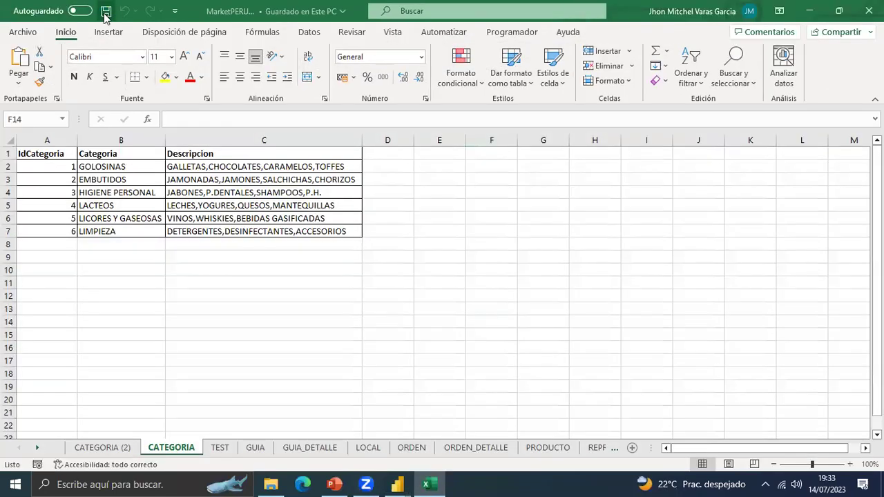
mouse_move(398, 483)
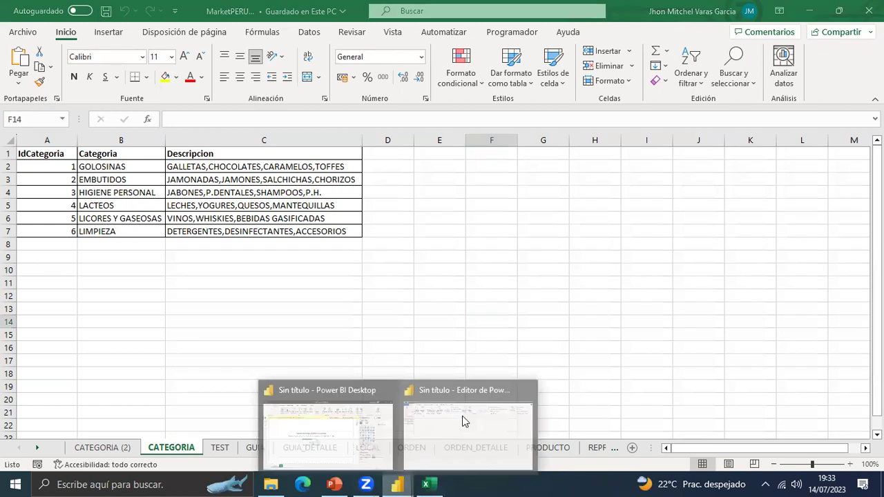
click(462, 420)
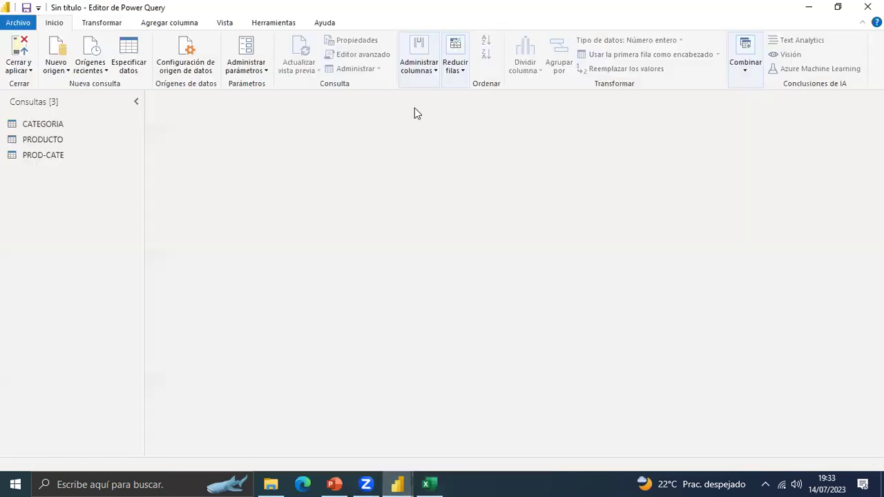
Import the CATEGORIA (2) sheet from MarketPERU.xlsx as a new query.
right_click(46, 181)
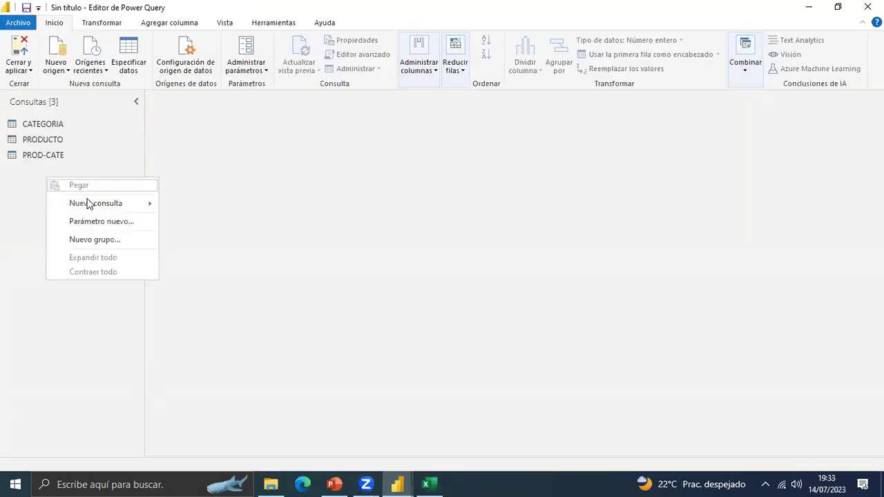
mouse_move(94, 202)
click(198, 206)
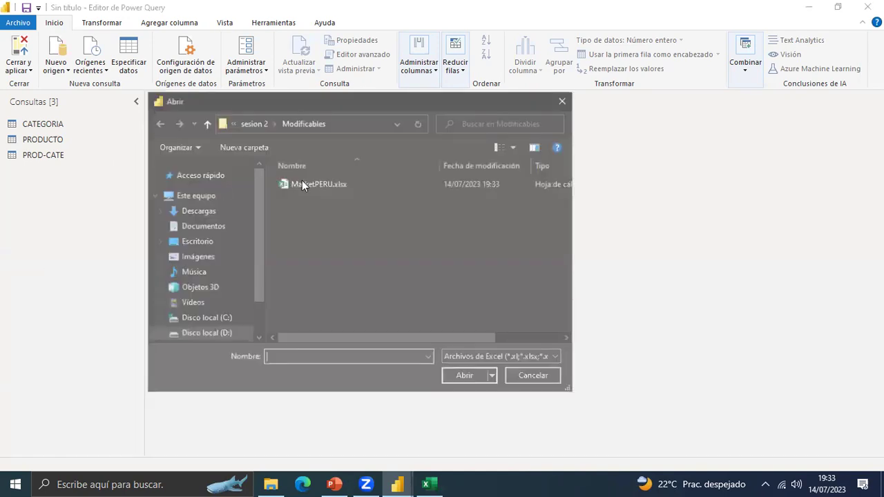
click(312, 181)
click(475, 381)
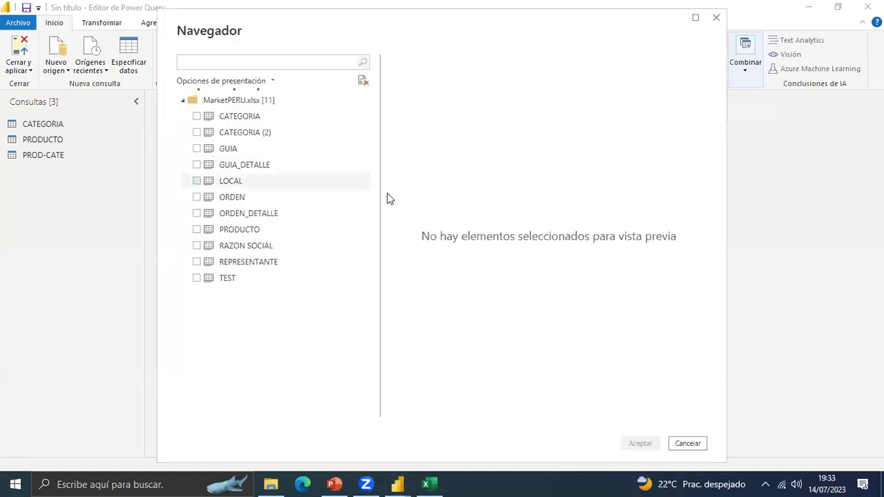
click(250, 136)
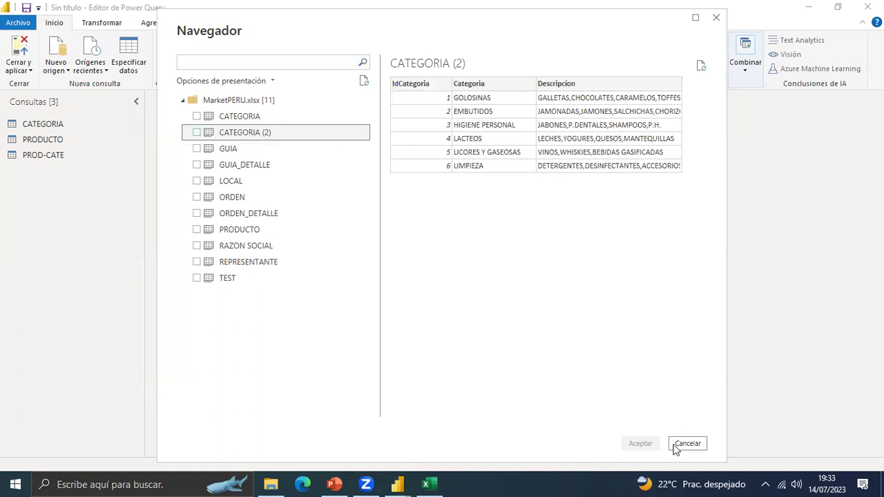
click(197, 132)
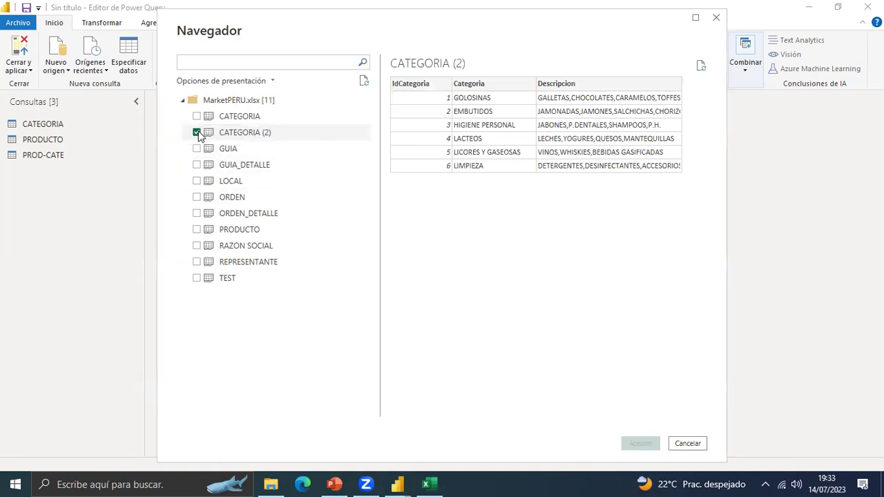
click(638, 443)
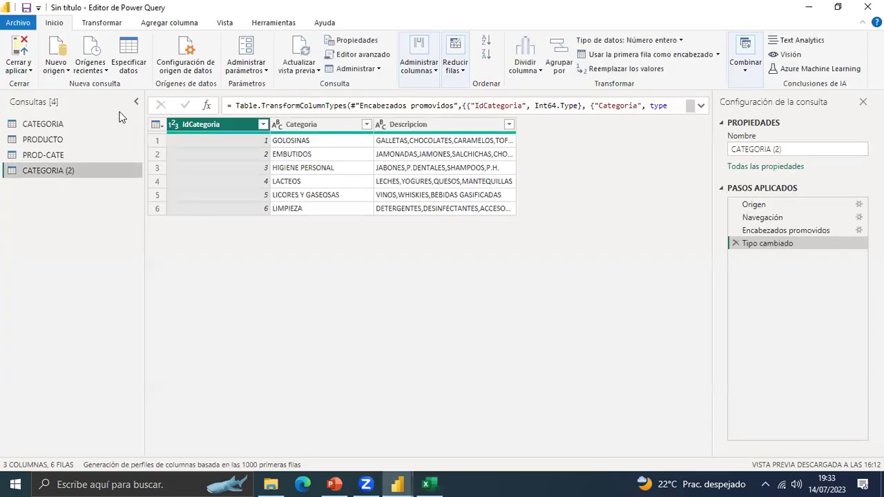
Compare the CATEGORIA query with the CATEGORIA (2) query.
click(48, 124)
click(72, 173)
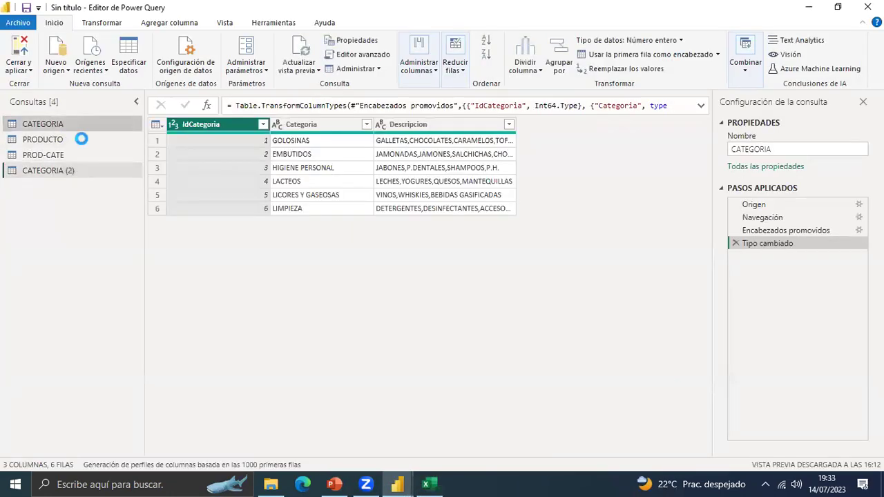
click(69, 124)
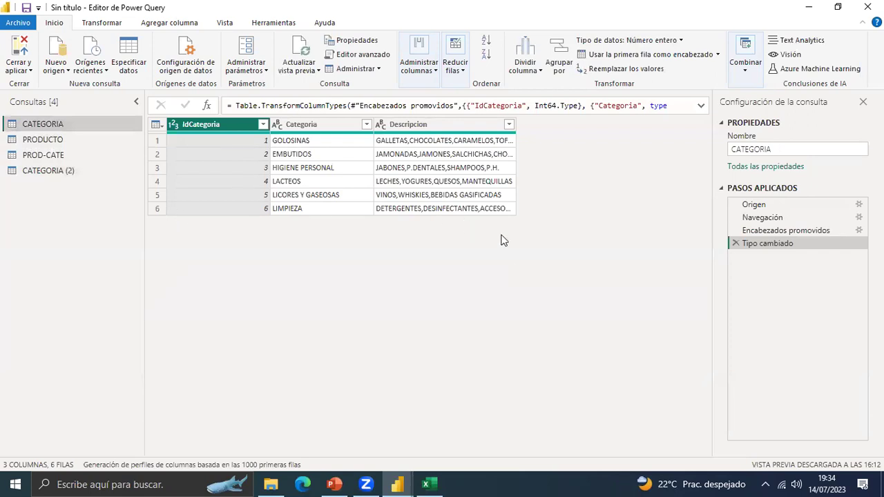
Append the two tables CATEGORIA and CATEGORIA (2), in that order, as a new query.
right_click(55, 198)
mouse_move(137, 221)
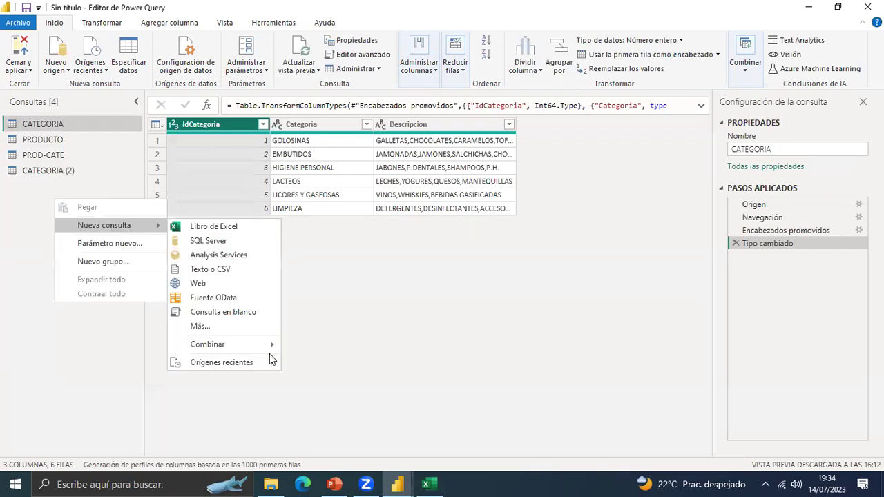
mouse_move(254, 353)
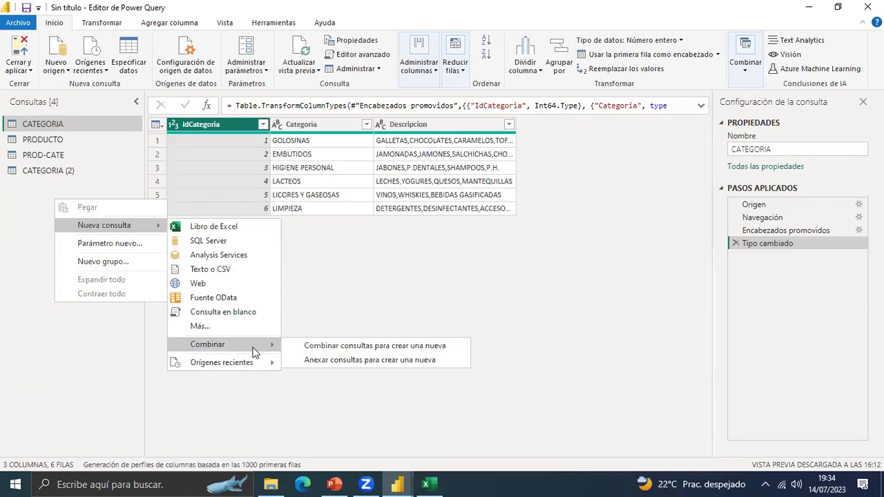
click(376, 359)
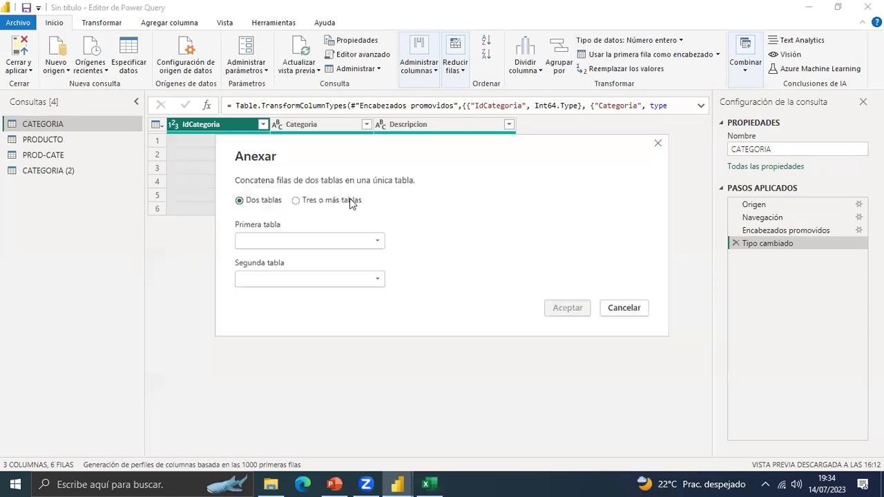
click(378, 241)
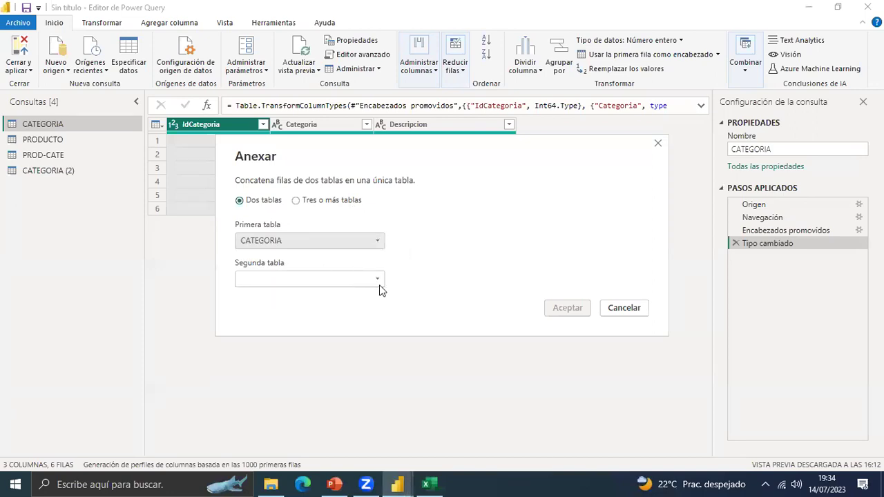
click(376, 280)
click(286, 334)
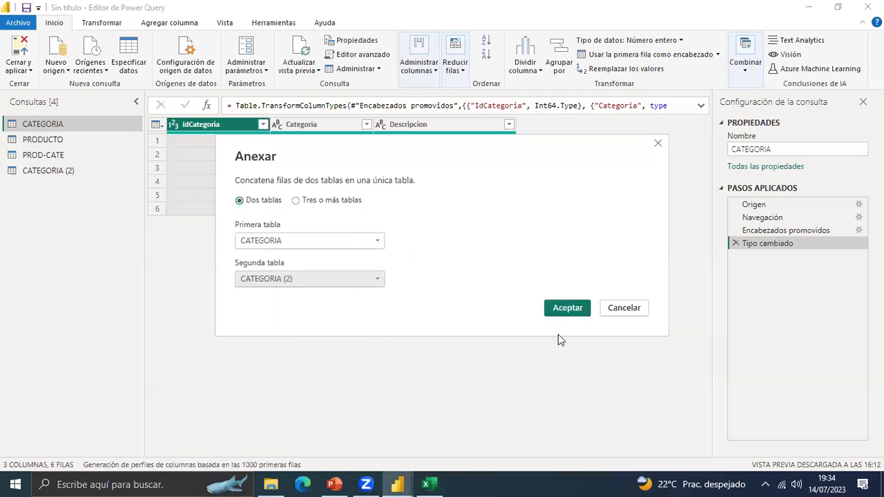
click(566, 308)
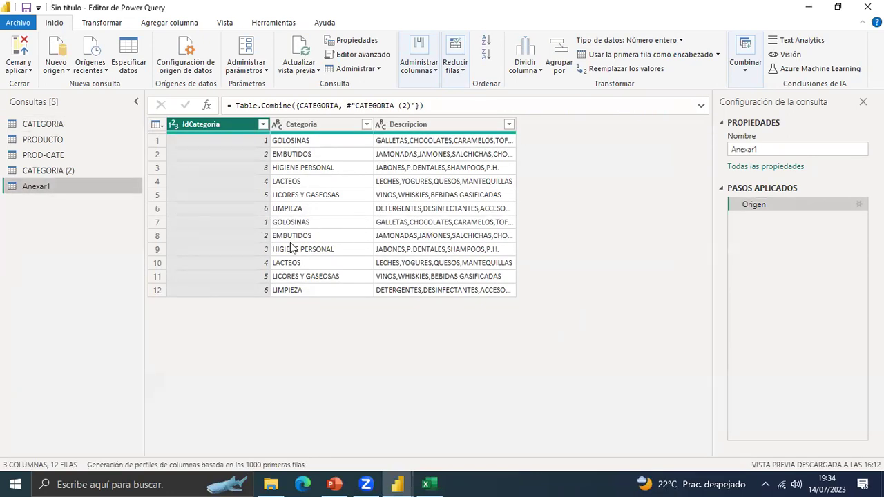
Examine where the two tables' rows meet in the appended query and check them against the CATEGORIA sheet in Excel.
click(257, 209)
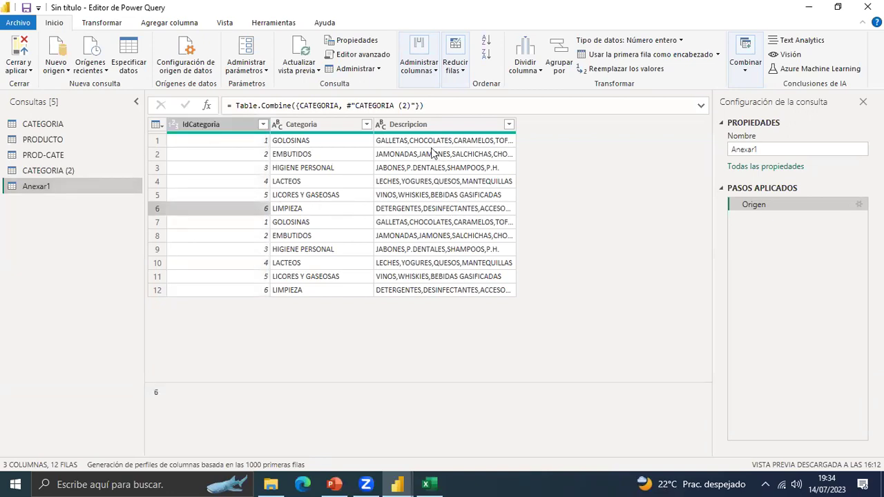
click(262, 221)
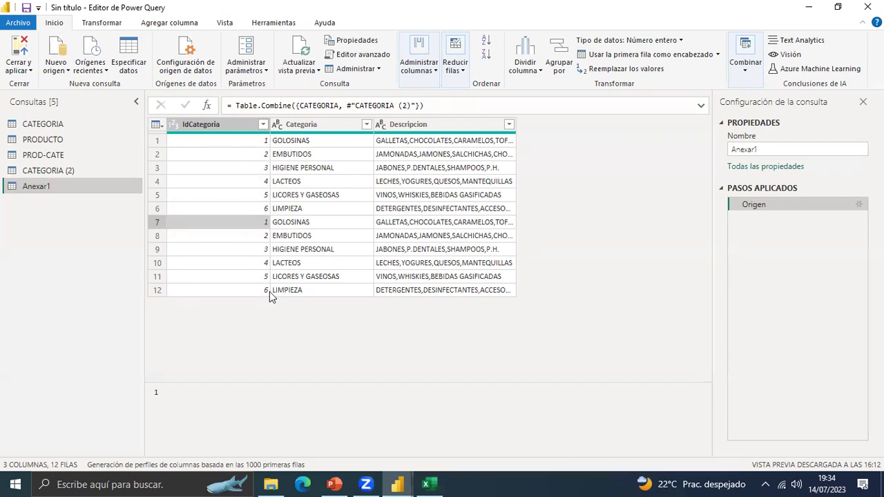
click(428, 484)
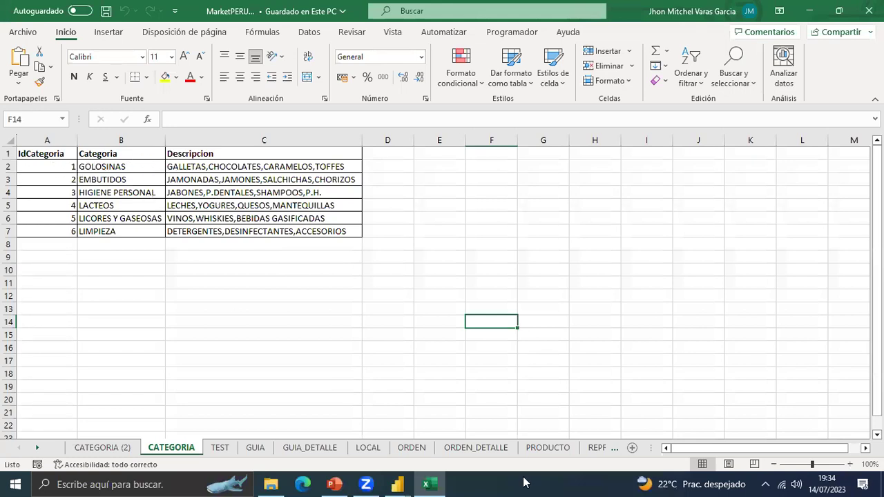
click(399, 483)
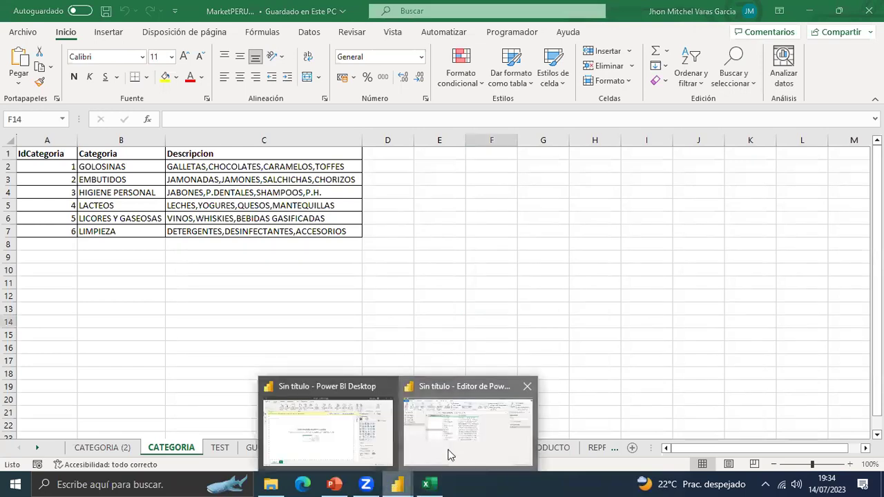
click(450, 452)
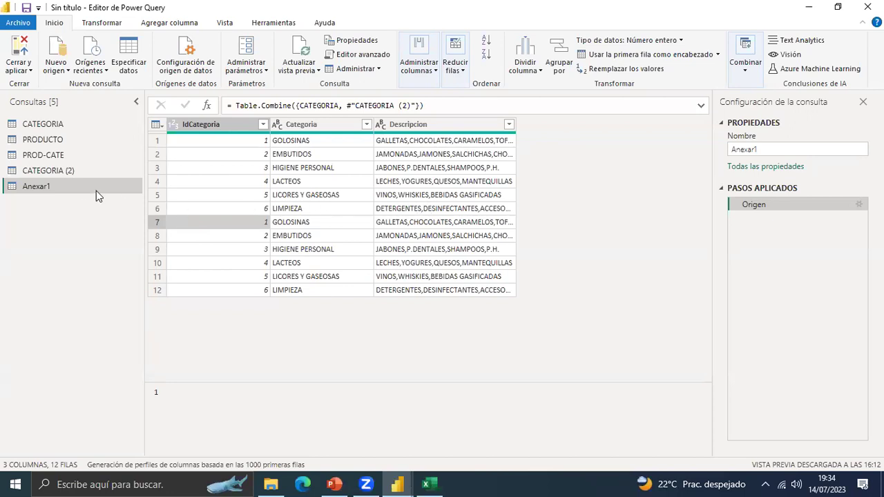
drag(40, 191, 46, 187)
drag(776, 149, 718, 149)
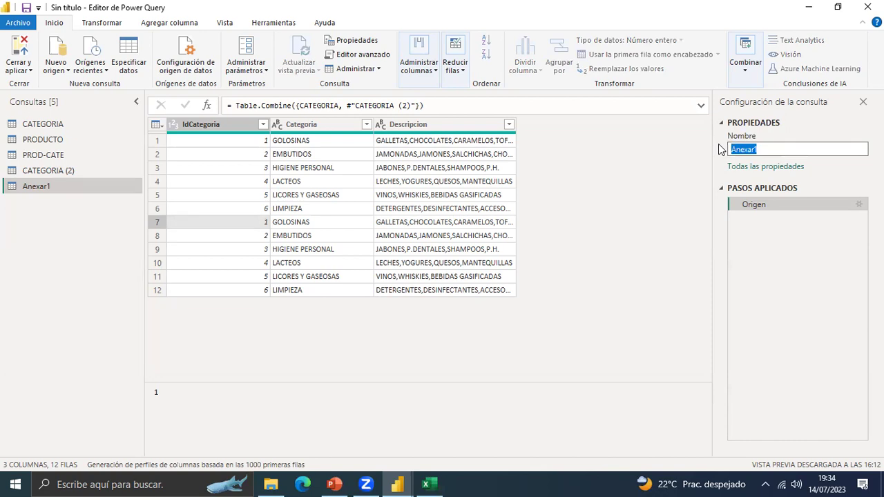
click(659, 163)
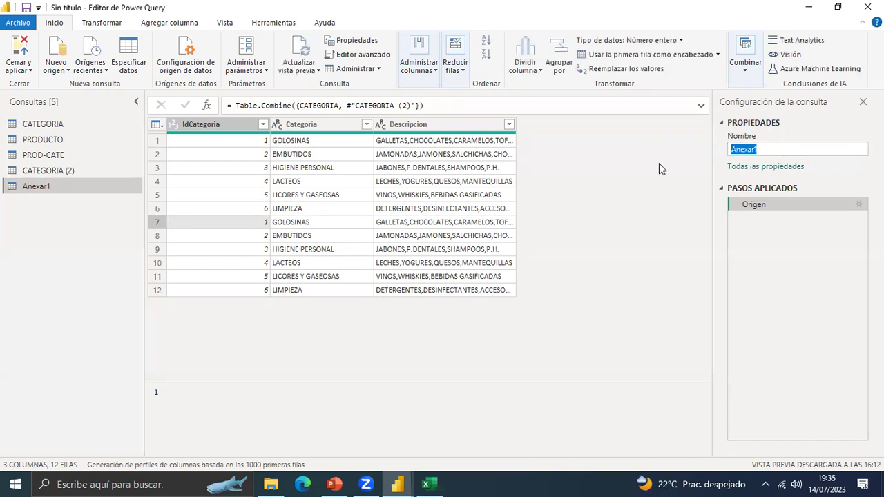
click(84, 263)
right_click(87, 209)
mouse_move(158, 239)
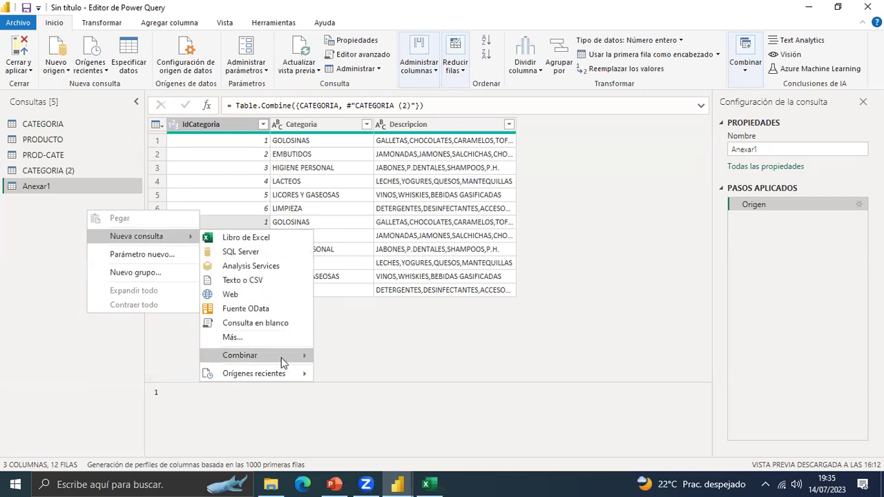
mouse_move(280, 358)
click(29, 250)
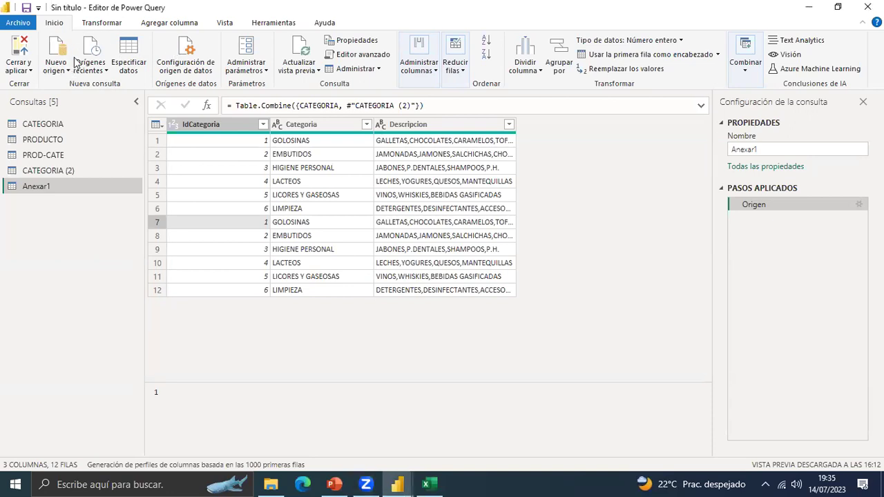
click(68, 70)
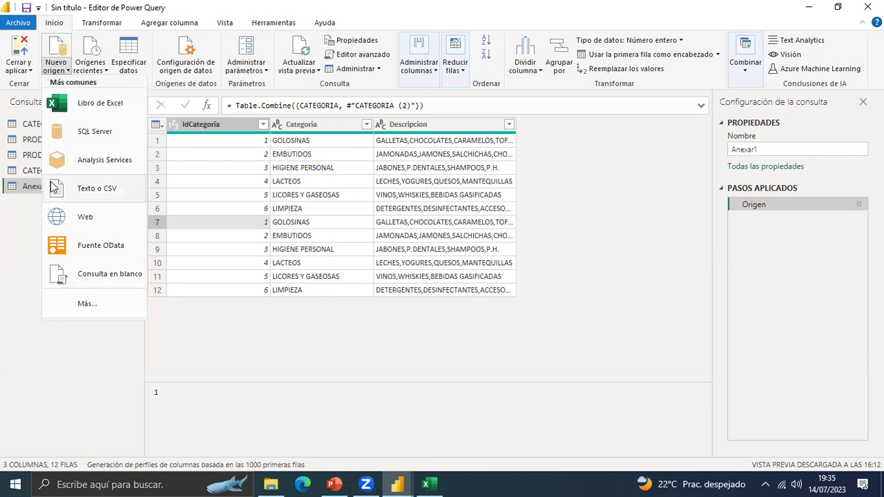
click(23, 248)
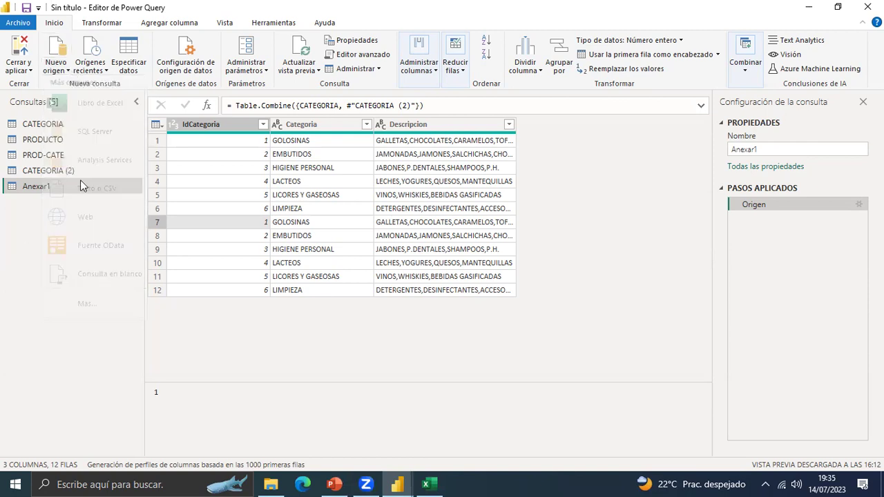
Create a manually entered table named Tabla with A and B in Columna1 and 10 and 20 in Columna2.
click(134, 61)
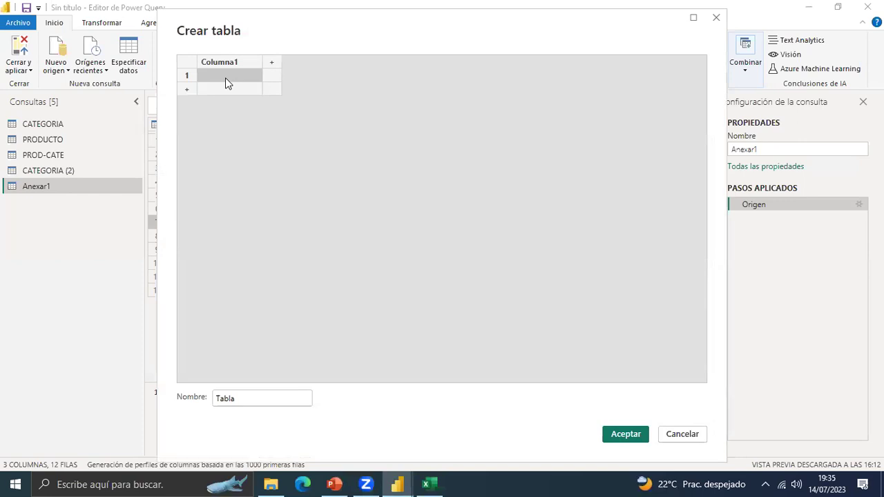
click(251, 82)
text(A)
click(267, 74)
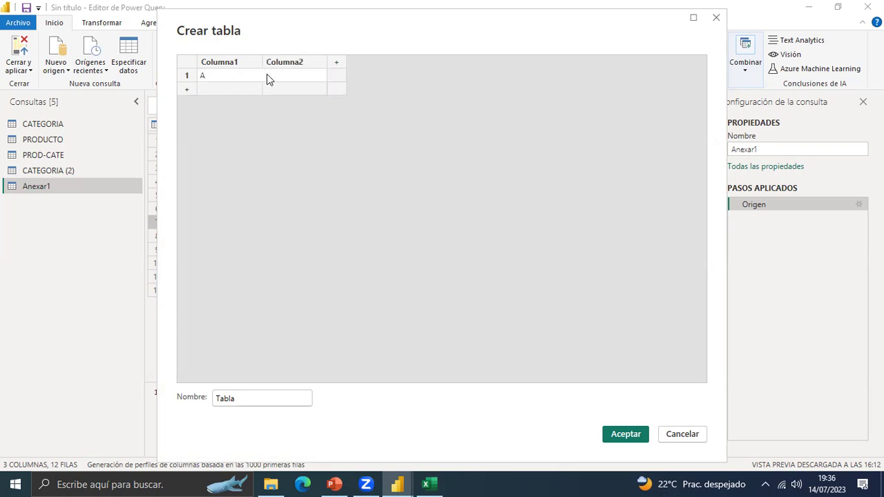
text(10)
click(258, 92)
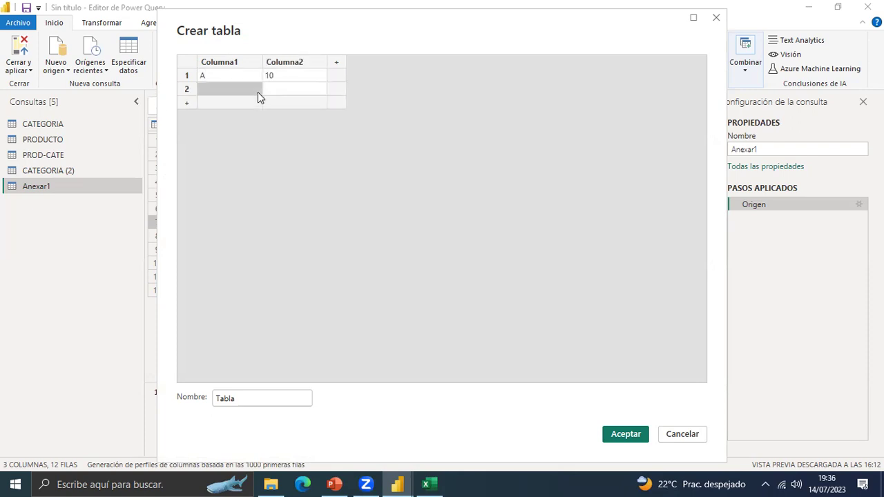
text(B)
click(302, 88)
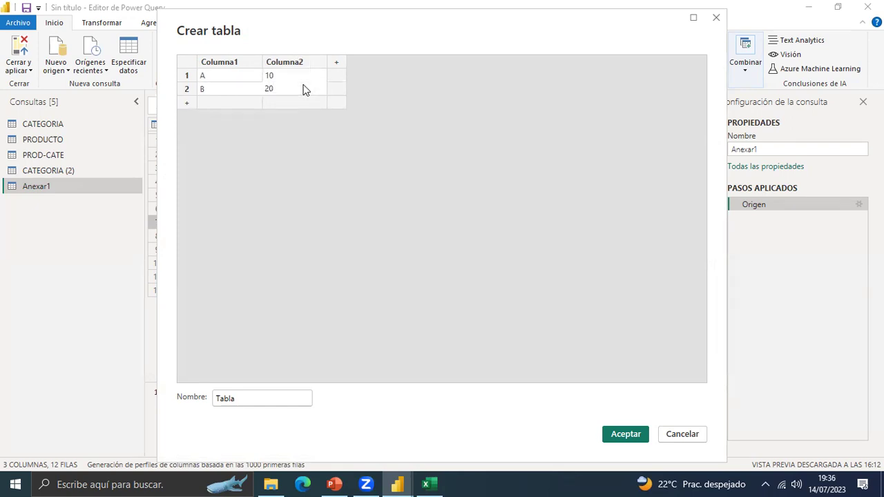
drag(246, 398, 201, 405)
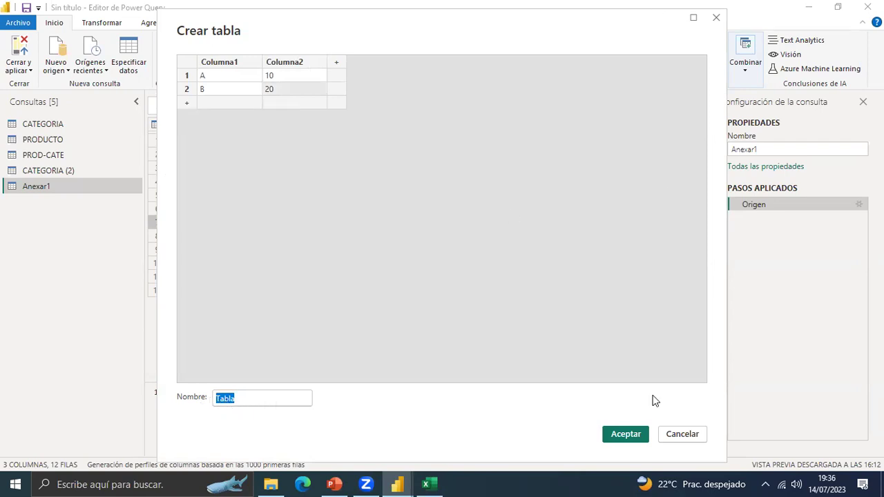
click(629, 433)
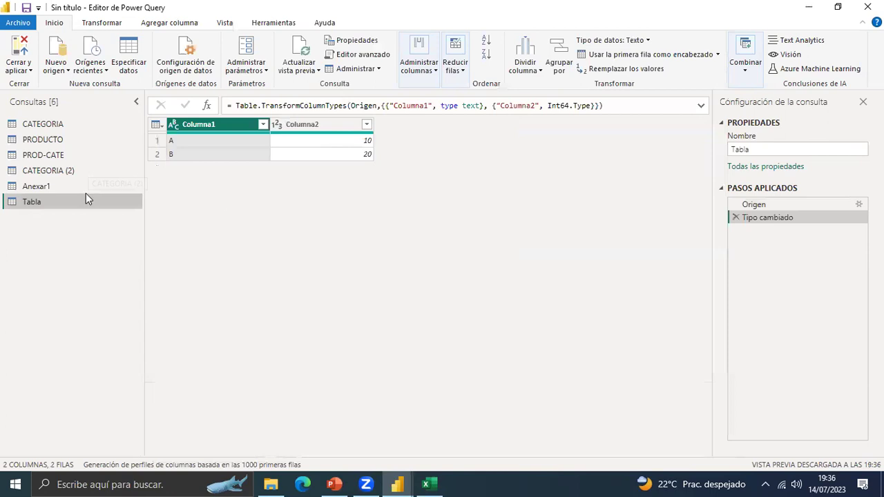
Delete the manually entered Tabla query.
right_click(30, 209)
click(73, 244)
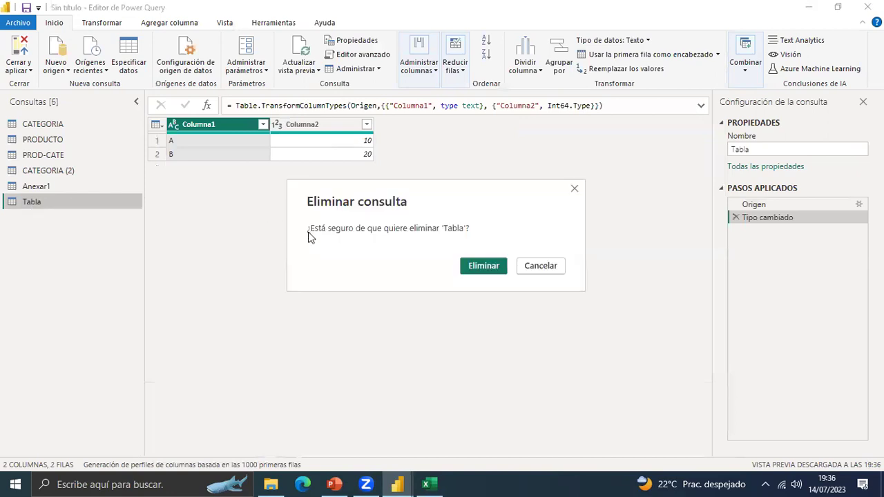
click(482, 270)
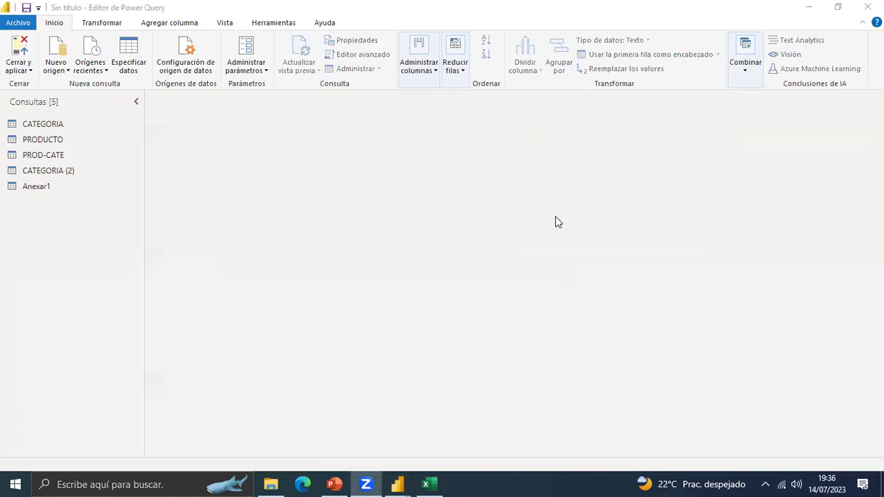
click(266, 70)
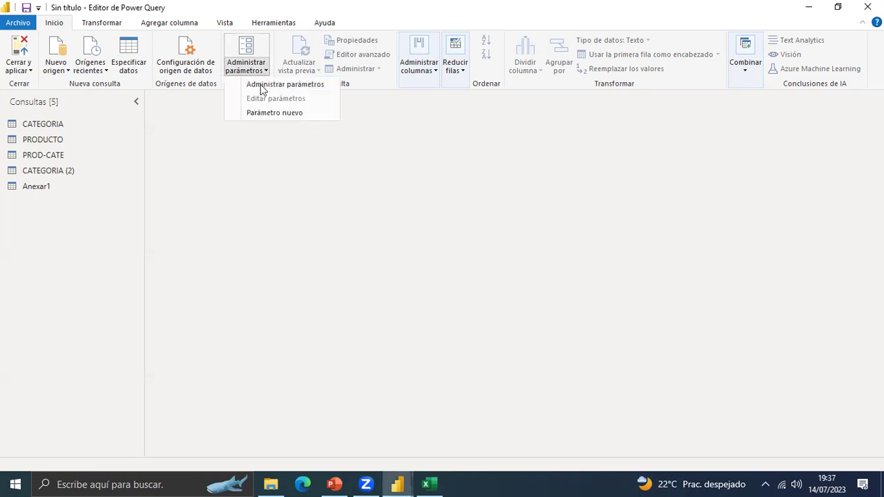
click(367, 149)
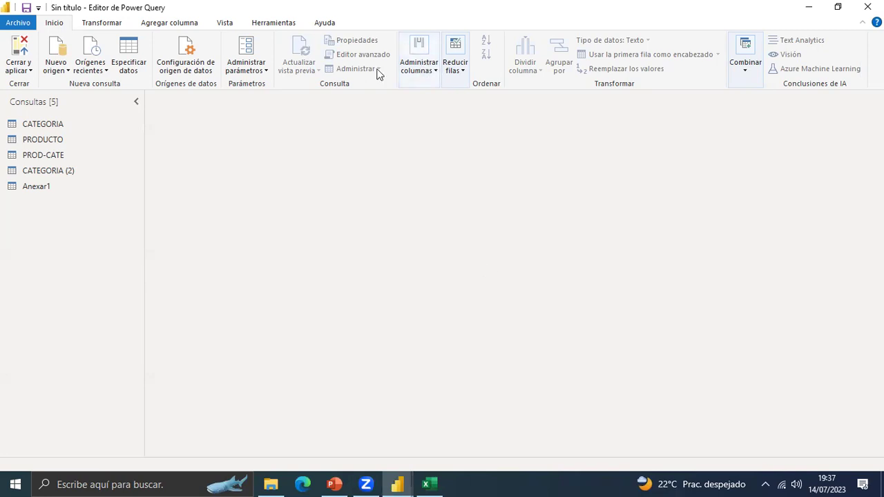
Review the preview refresh options for the CATEGORIA query and look at its source sheet in Excel.
click(101, 127)
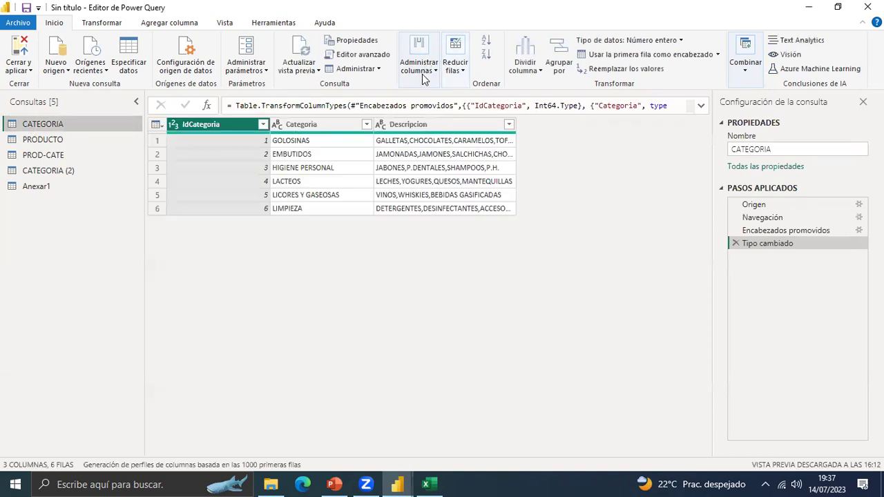
click(318, 71)
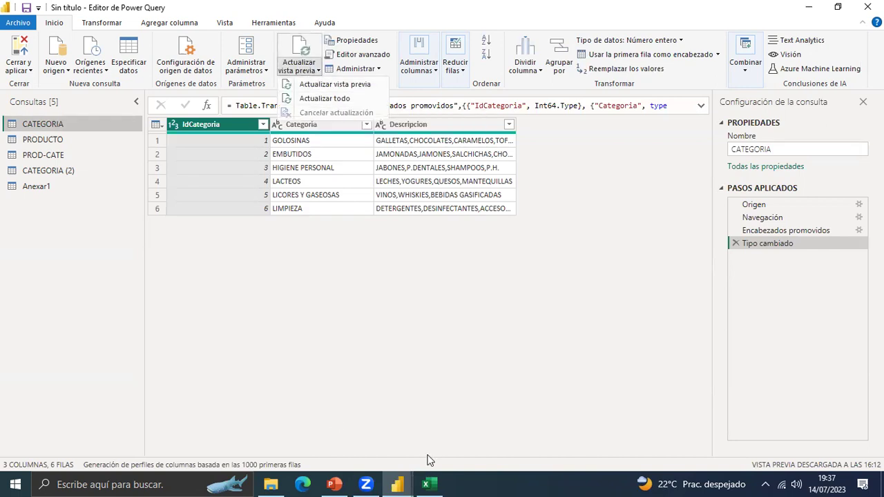
click(426, 483)
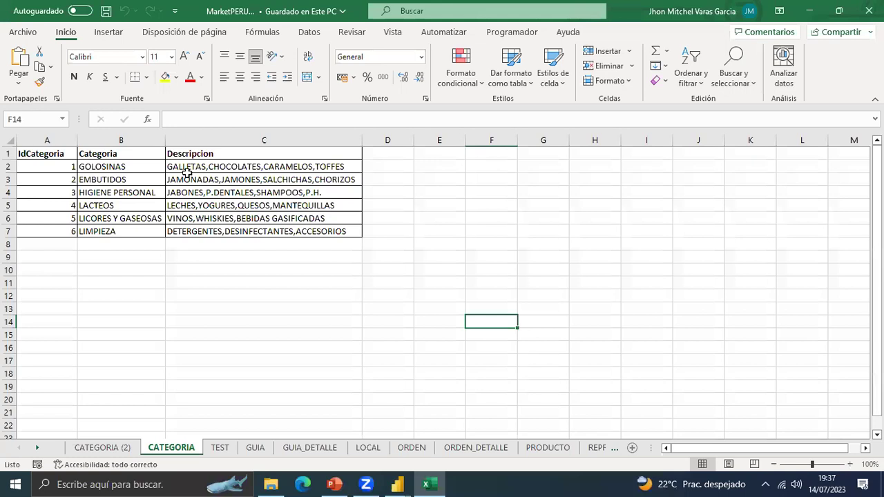
click(812, 11)
click(318, 70)
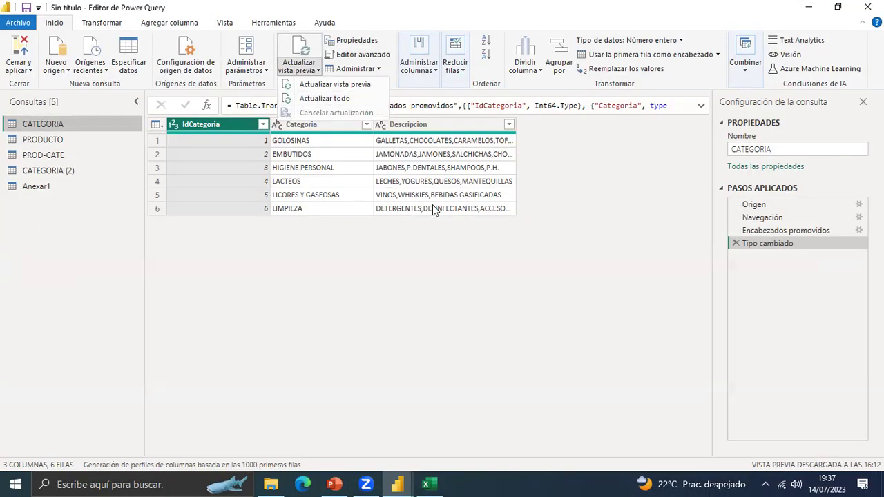
Inspect the name and description fields in the CATEGORIA query's properties, leaving them as they are.
click(348, 44)
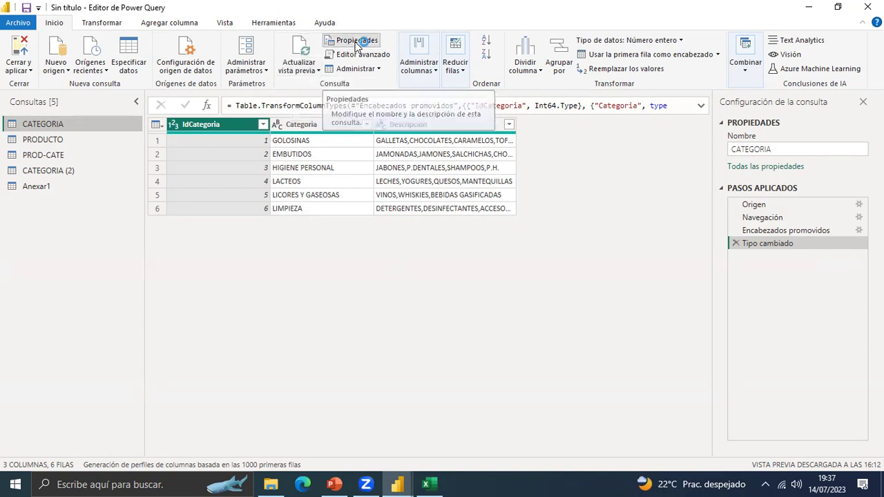
click(355, 41)
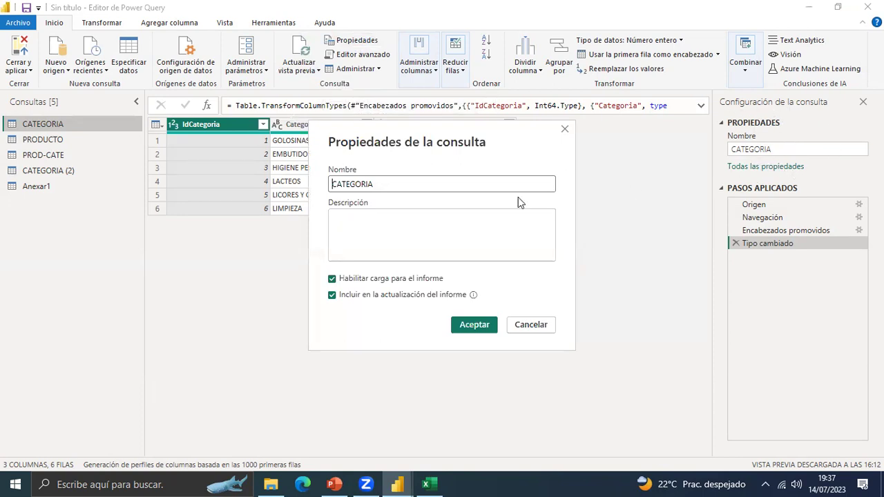
drag(379, 184, 325, 191)
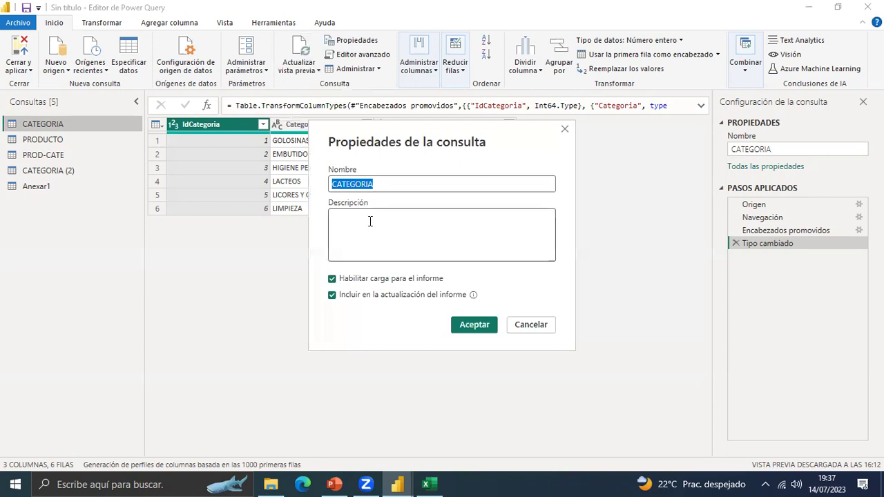
click(350, 238)
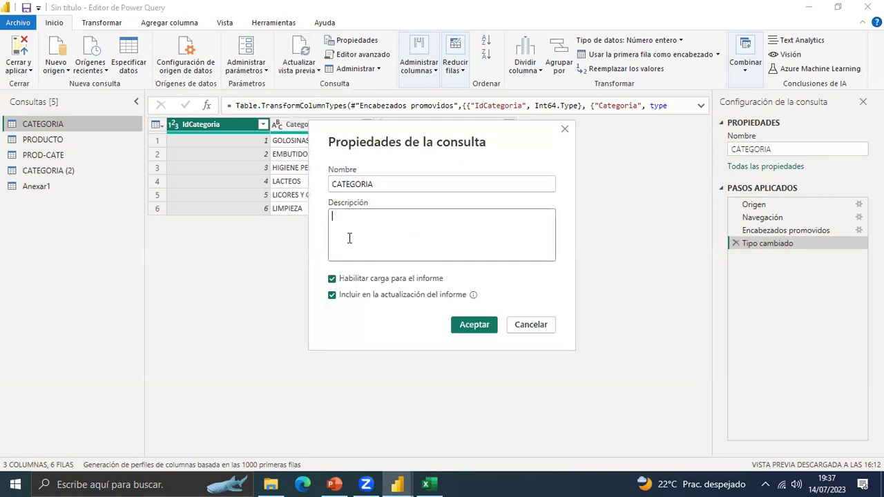
click(565, 129)
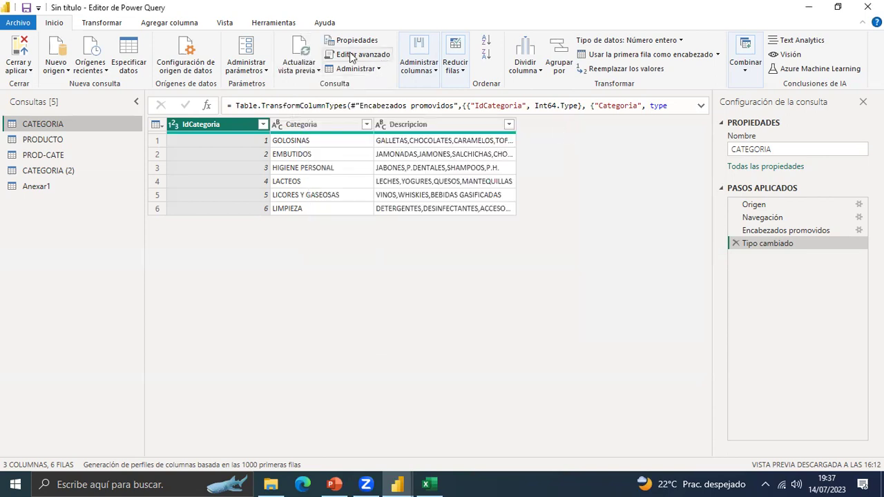
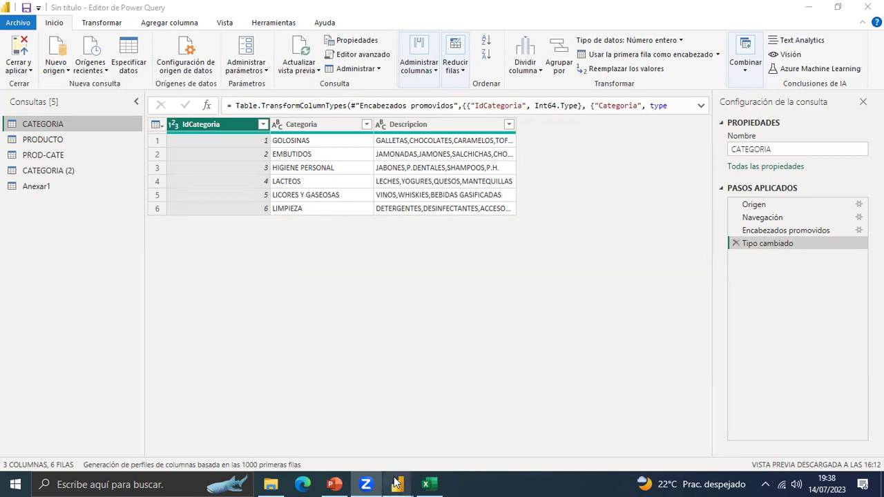
Examine the CATEGORIA query's M code in the Advanced Editor, from the source line through the changed-type step.
mouse_move(386, 482)
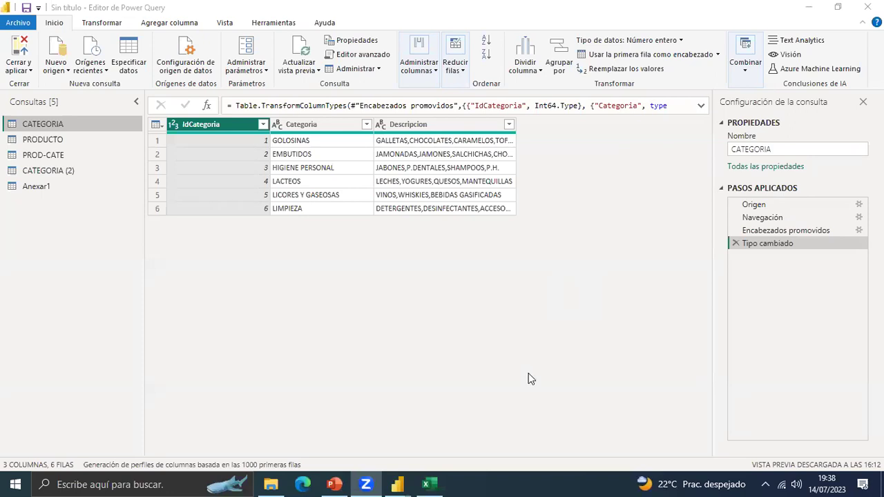
click(618, 215)
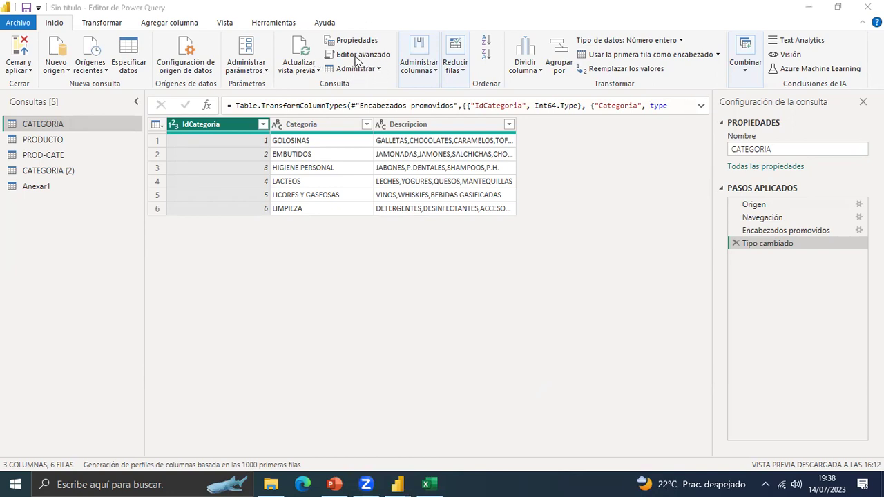
click(355, 59)
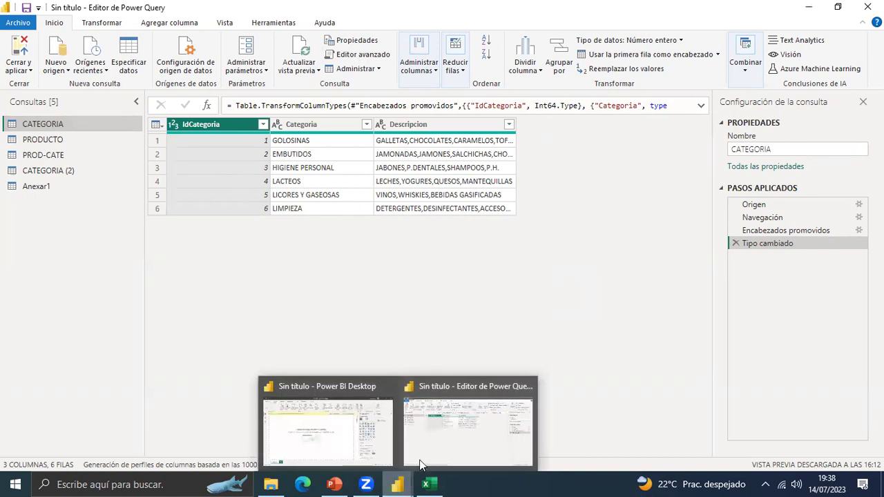
click(432, 443)
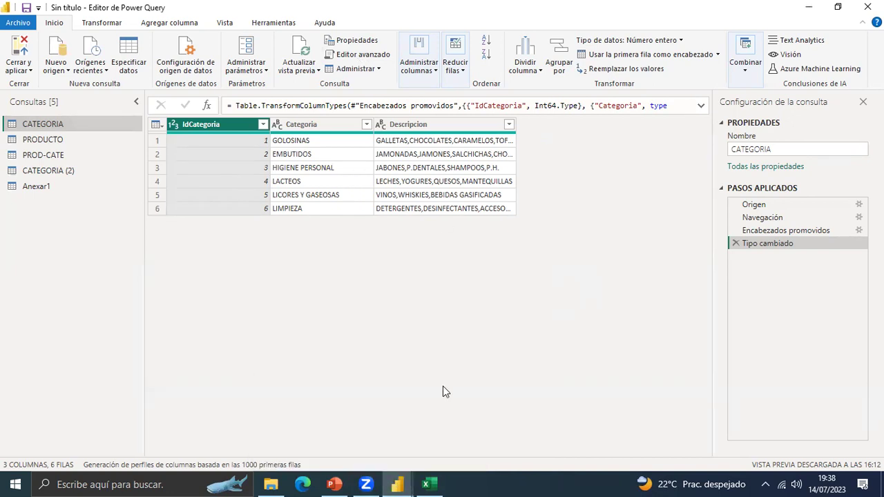
click(358, 55)
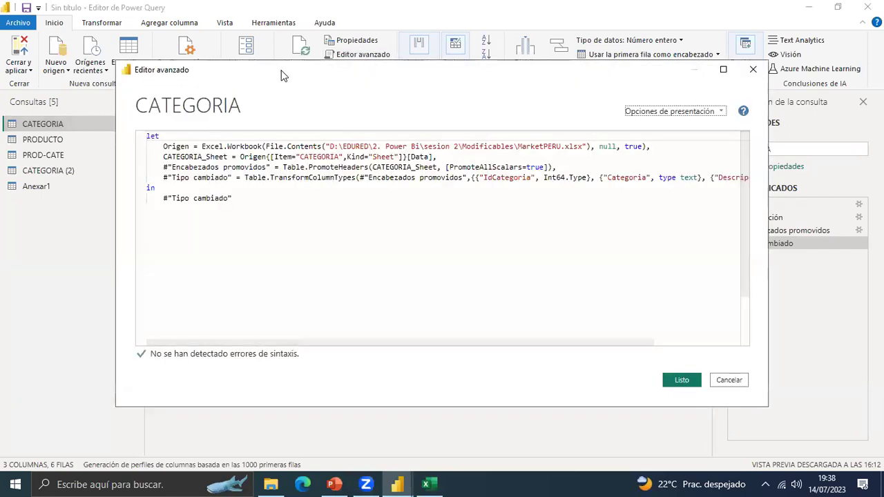
drag(281, 74, 299, 202)
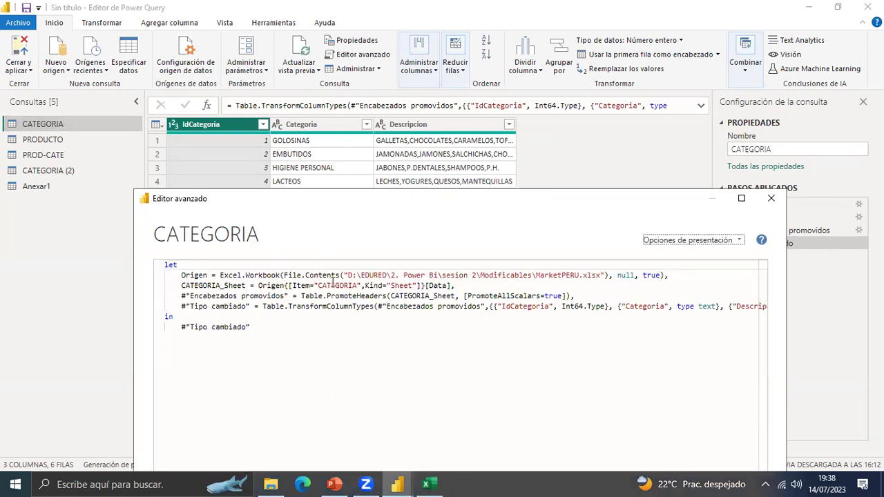
drag(181, 275, 650, 316)
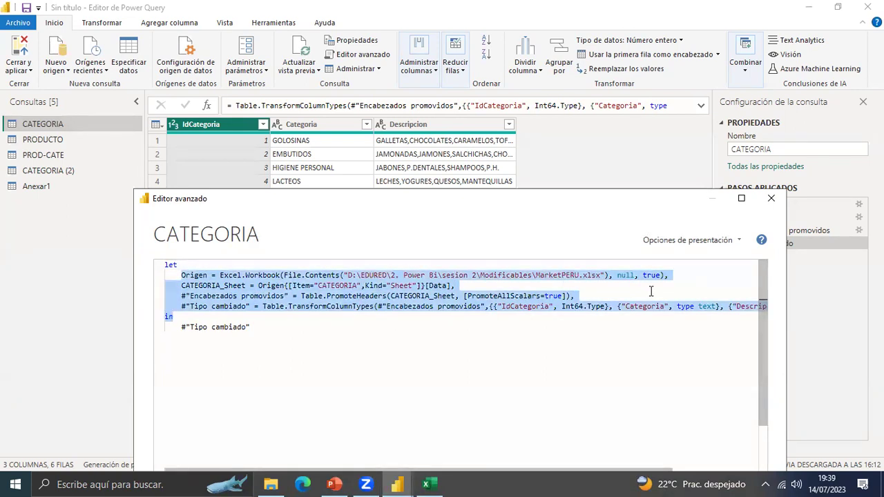
click(180, 274)
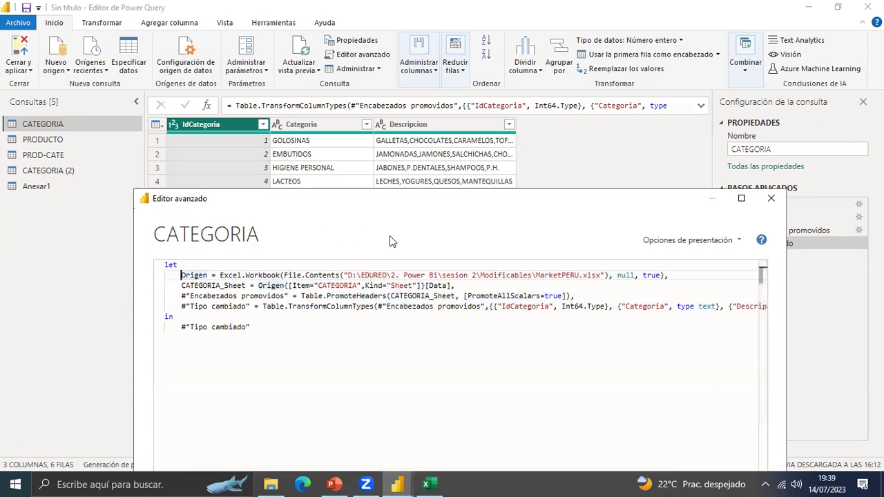
click(779, 199)
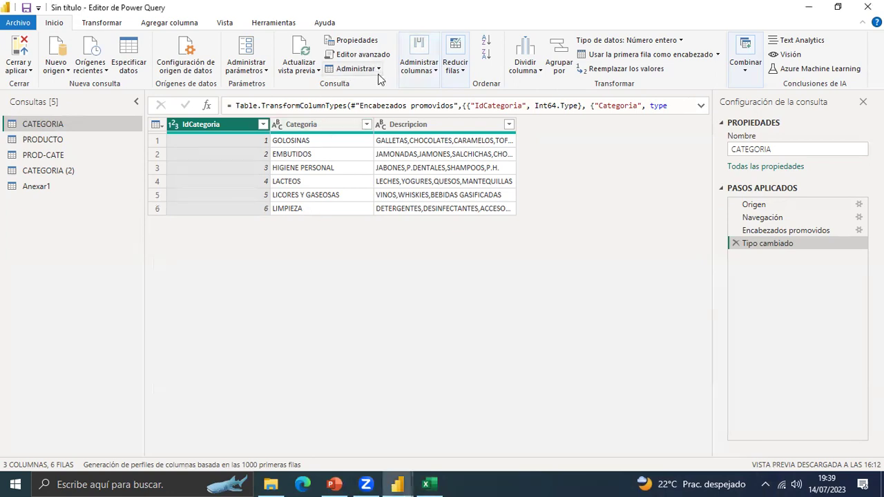
Try to delete the CATEGORIA (2) query while the appended query Anexar1 still exists.
click(378, 69)
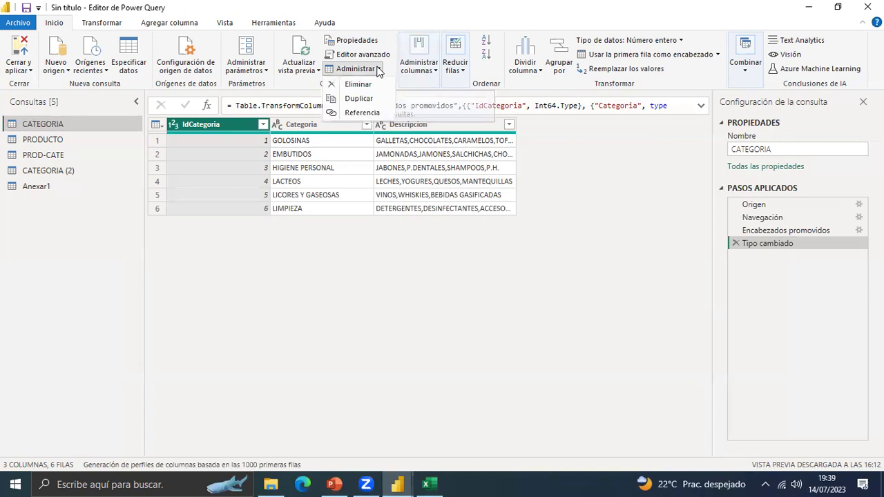
click(543, 282)
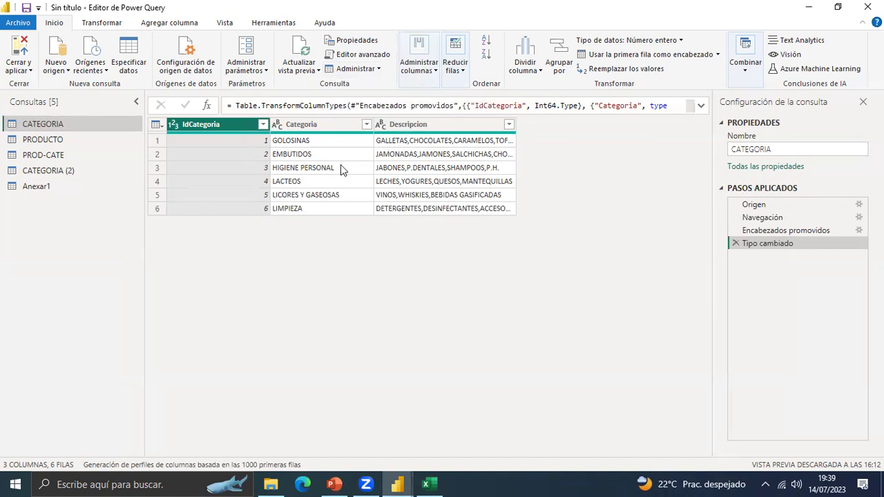
click(378, 72)
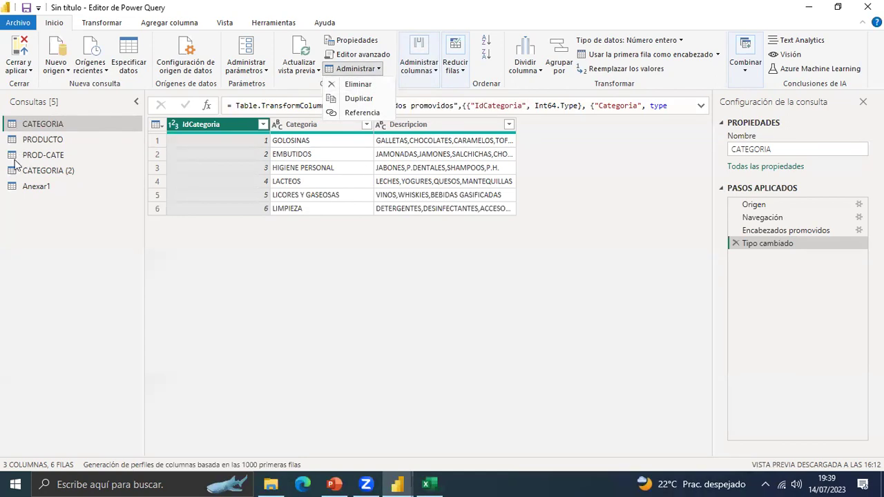
click(61, 171)
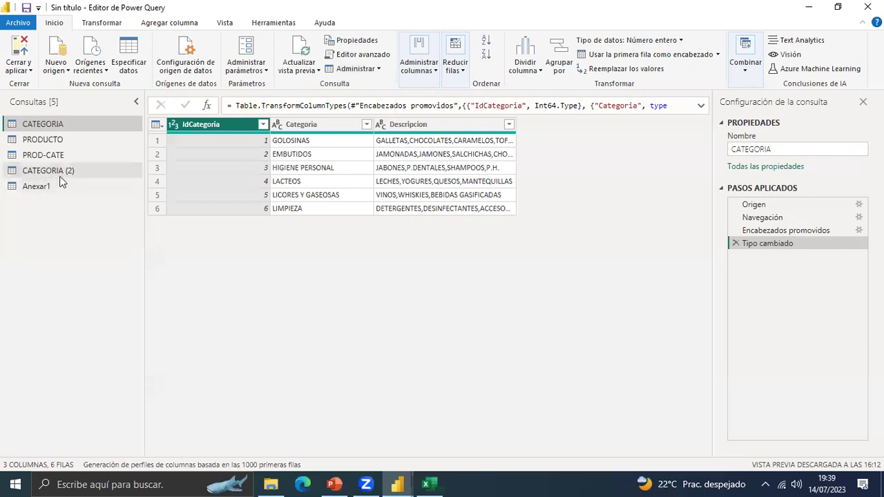
click(57, 173)
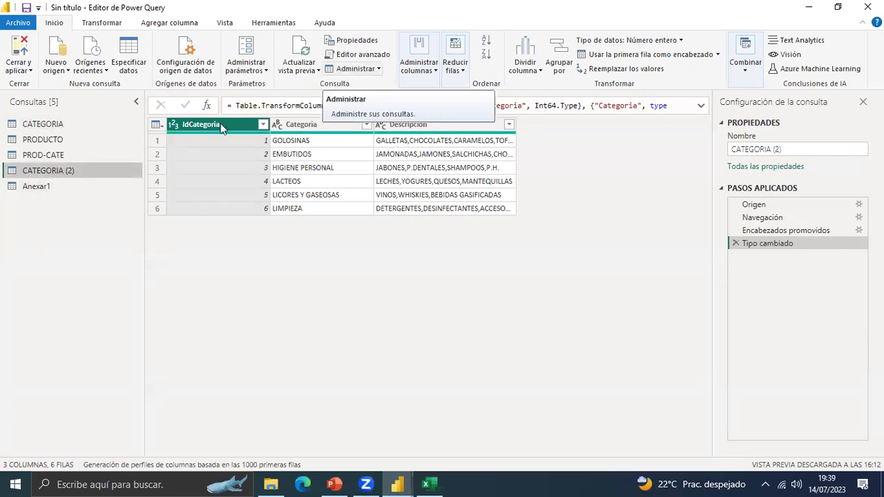
click(379, 70)
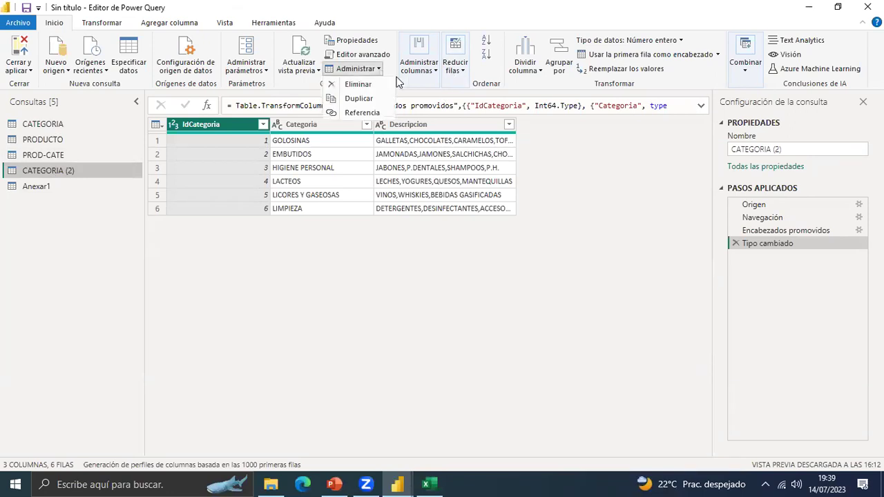
click(359, 85)
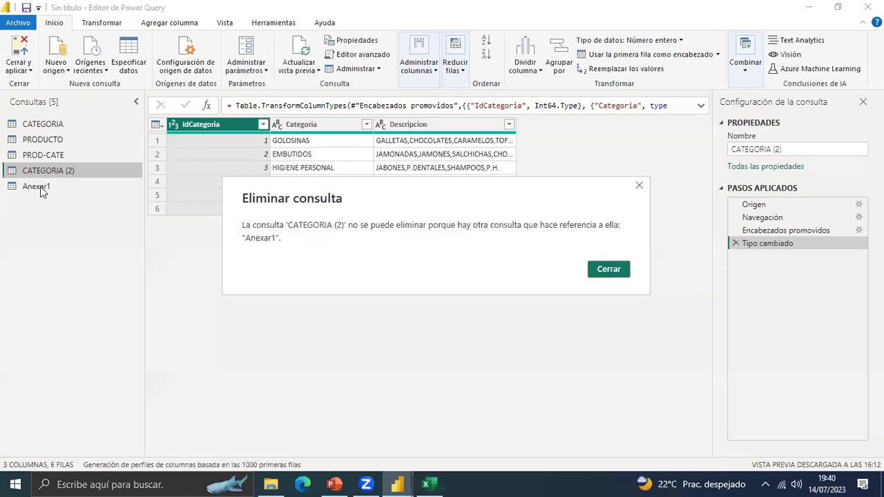
key(Escape)
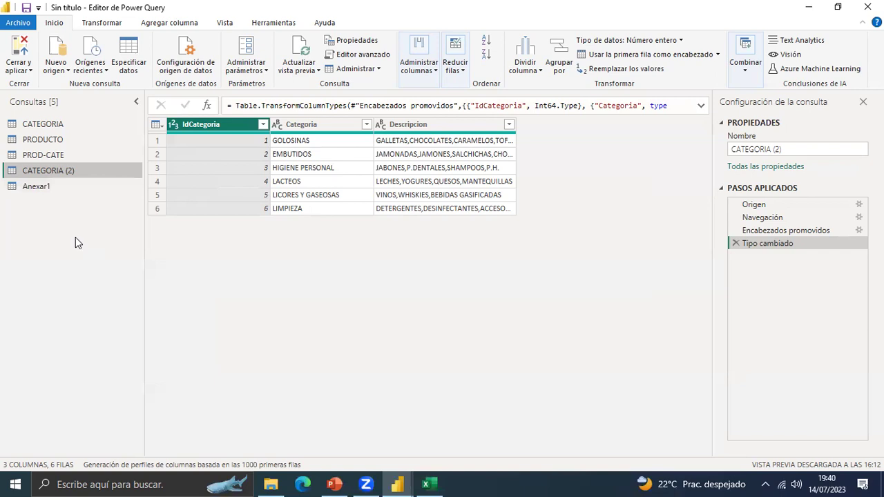
Delete the appended query Anexar1 and confirm its removal.
click(39, 192)
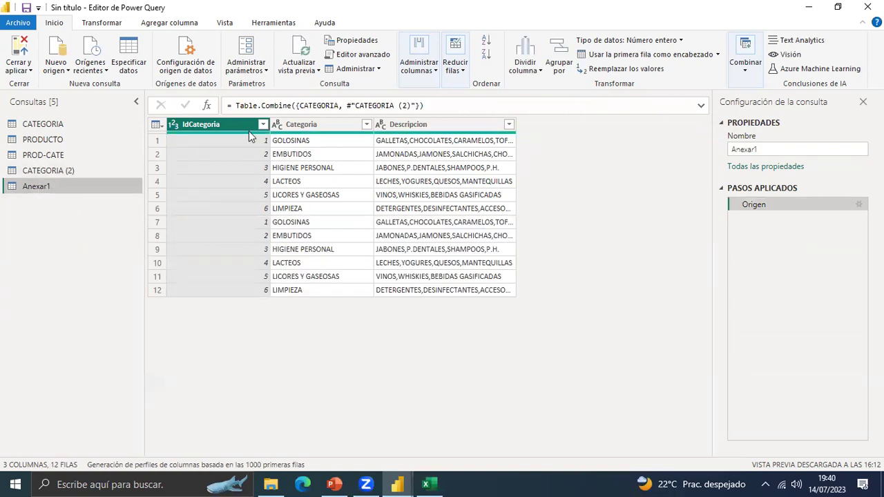
click(381, 69)
click(358, 83)
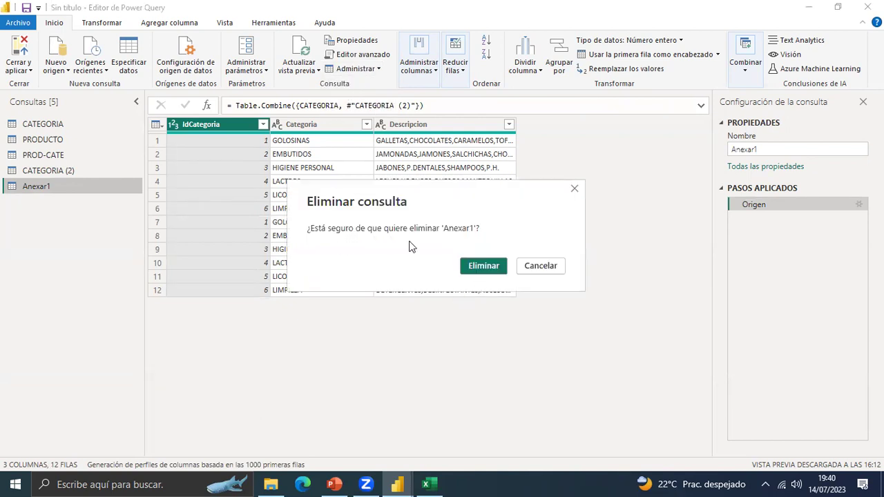
click(483, 265)
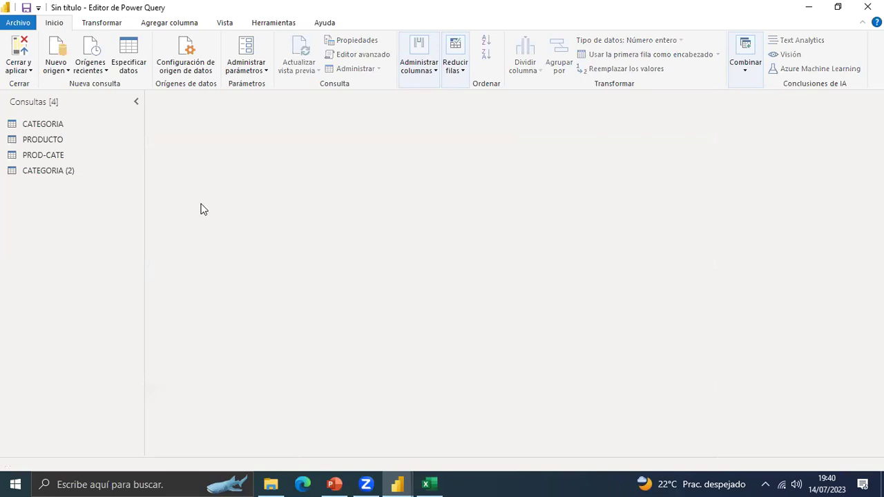
Delete the duplicate query CATEGORIA (2) and confirm its removal.
click(49, 173)
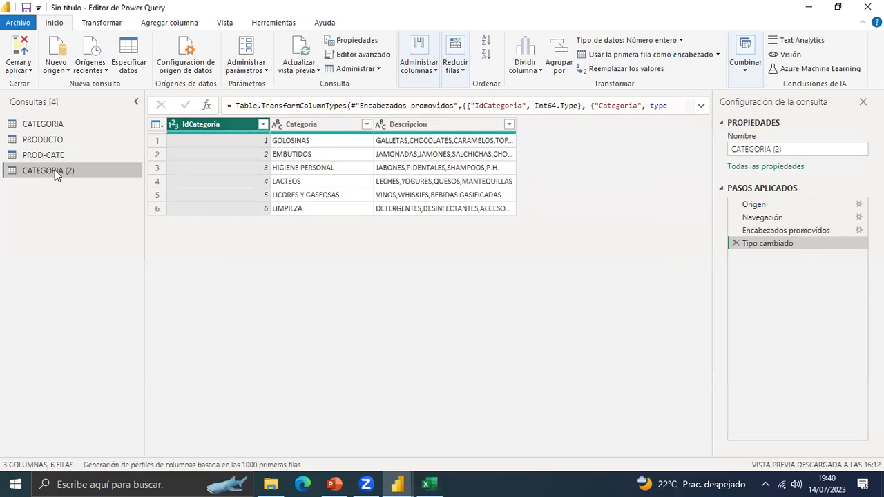
click(377, 69)
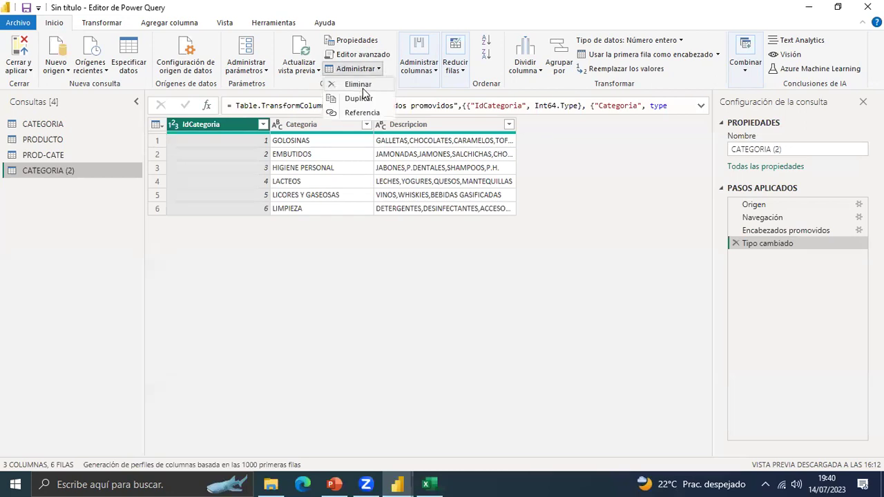
click(357, 88)
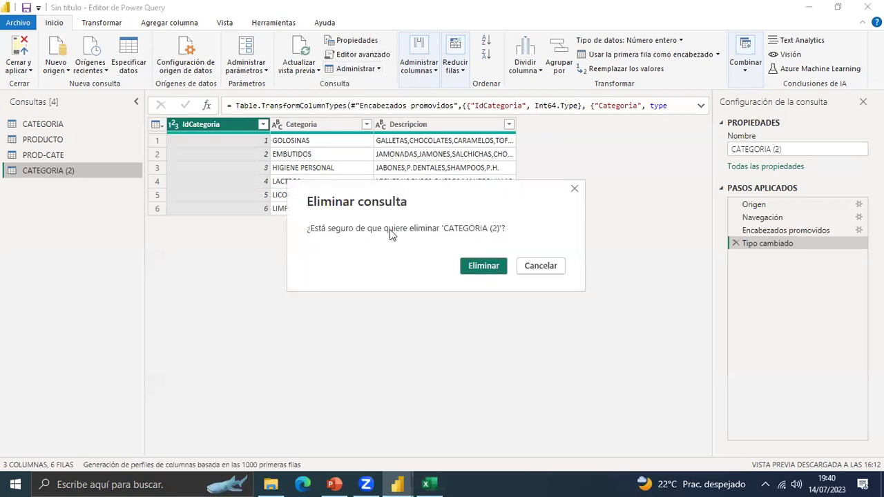
click(482, 268)
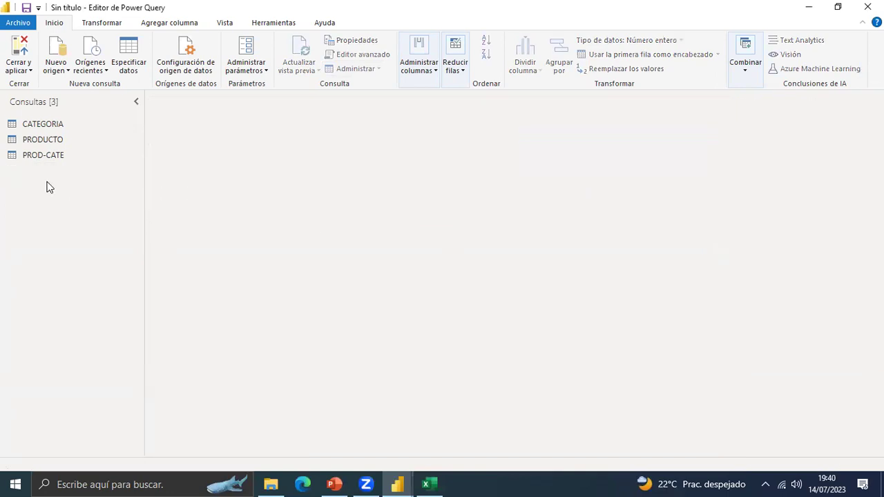
Delete the PROD-CATE query and confirm its removal.
click(40, 156)
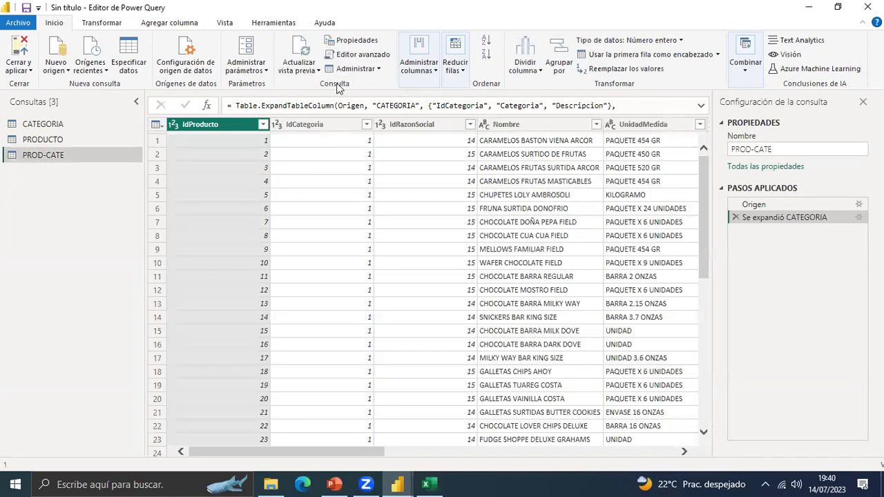
click(355, 69)
click(349, 97)
click(475, 266)
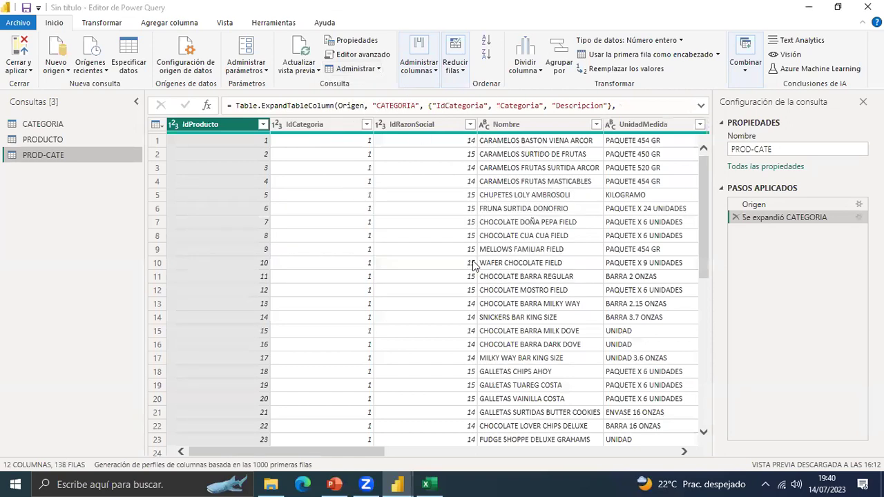
Duplicate the CATEGORIA query with its complete list of applied steps.
click(43, 124)
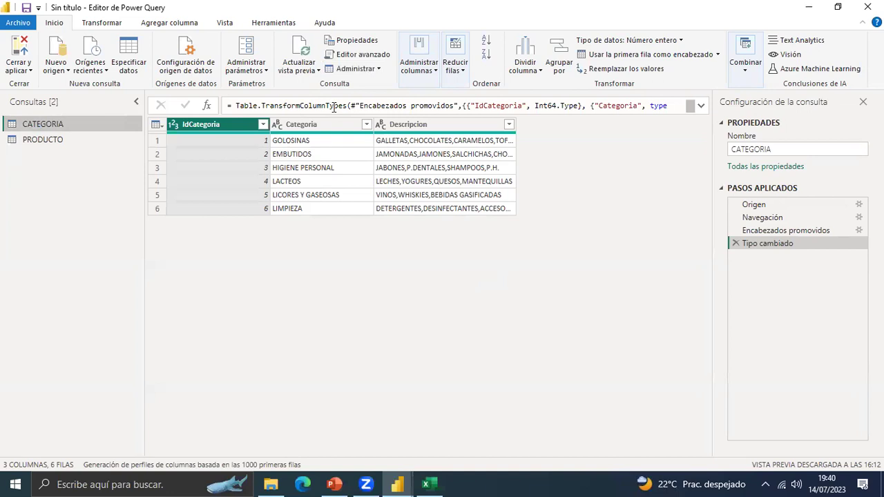
click(378, 69)
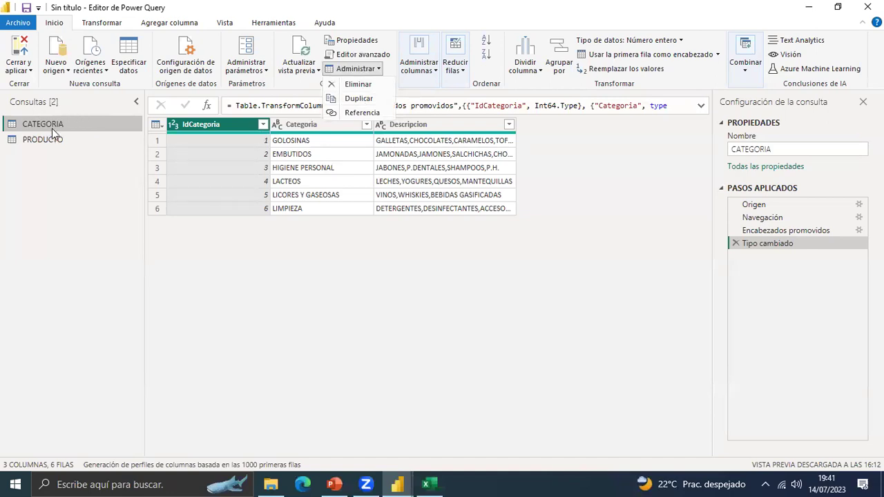
click(355, 100)
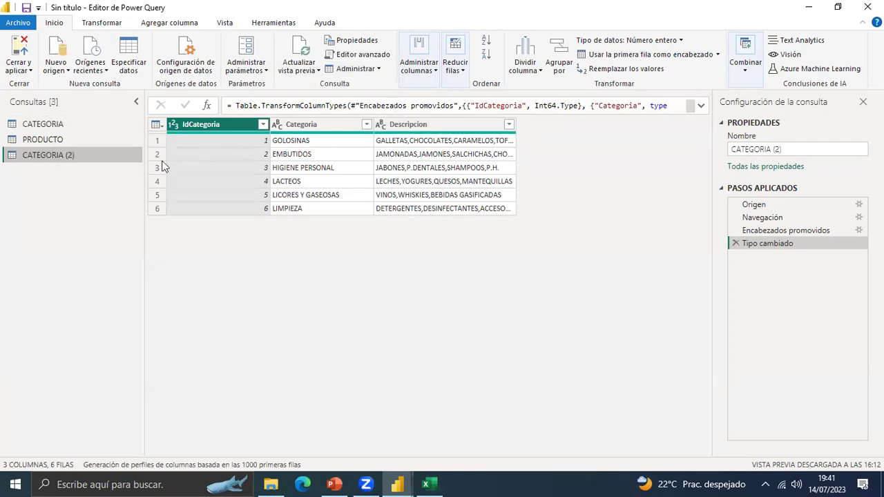
Create a new query that references the original CATEGORIA query.
click(61, 127)
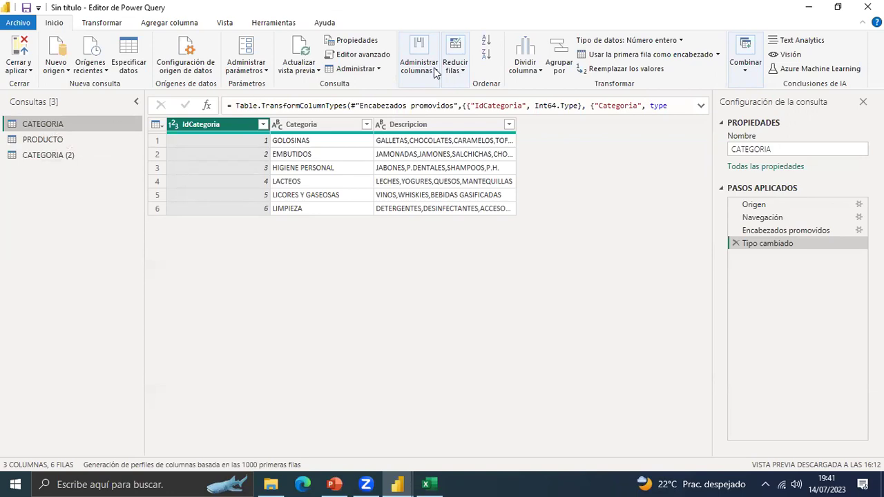
click(356, 68)
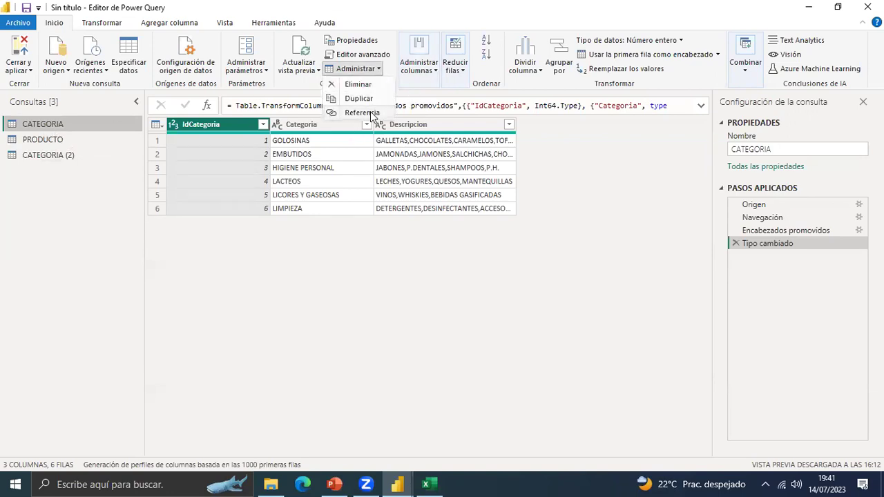
click(371, 114)
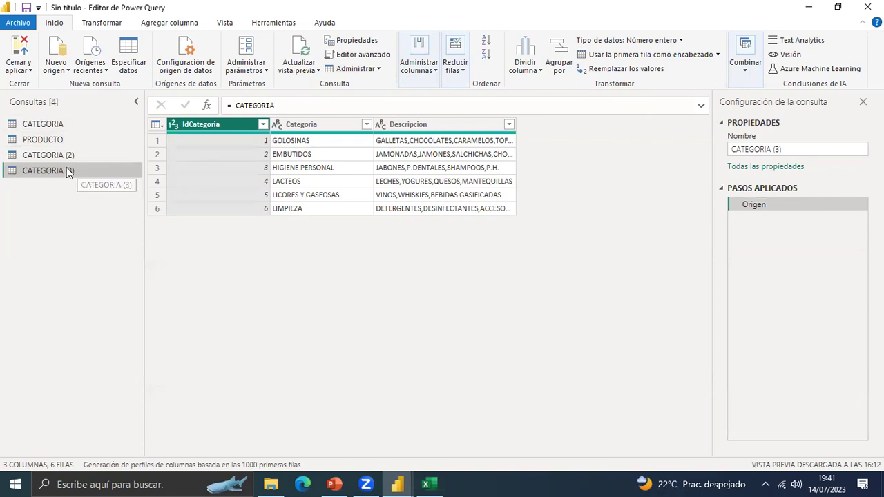
Remove the Descripcion column from the original CATEGORIA query.
click(48, 127)
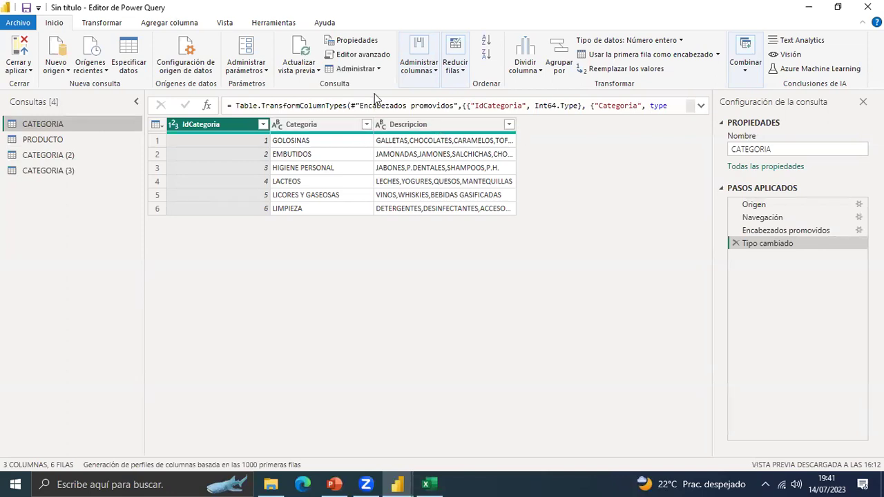
click(409, 127)
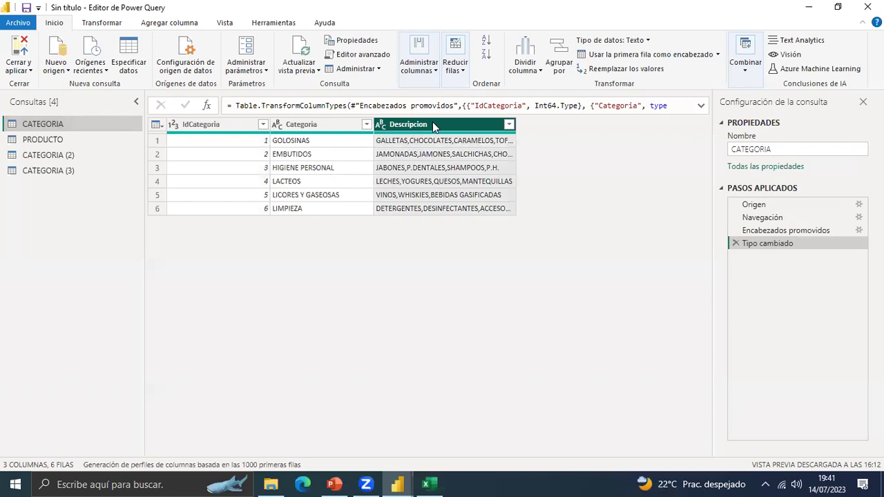
right_click(433, 127)
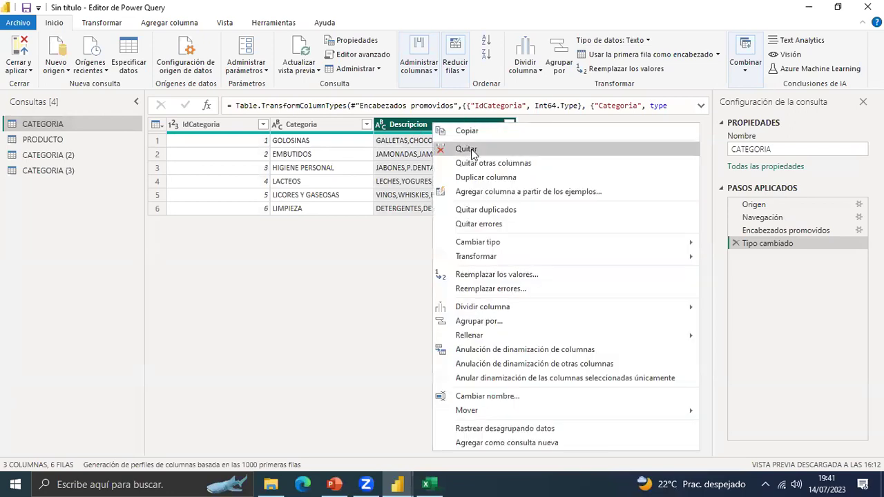
click(472, 151)
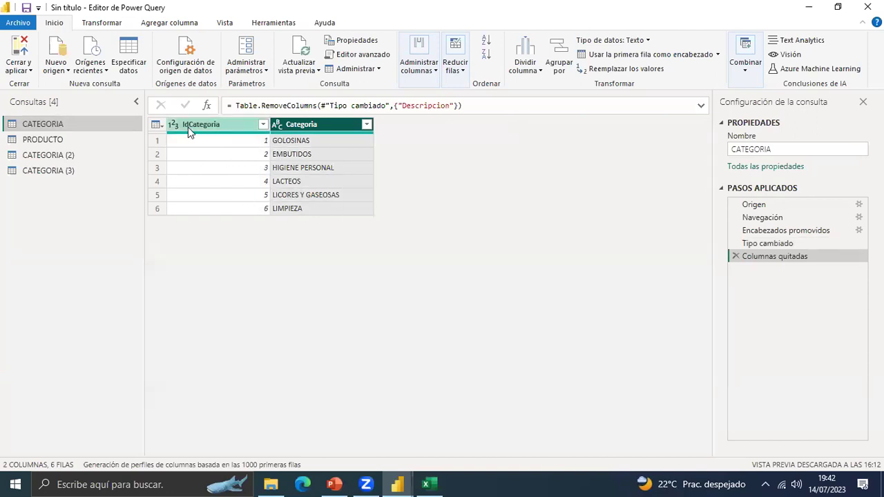
Compare the duplicated query CATEGORIA (2) and the referenced query CATEGORIA (3) with the edited CATEGORIA query.
click(61, 156)
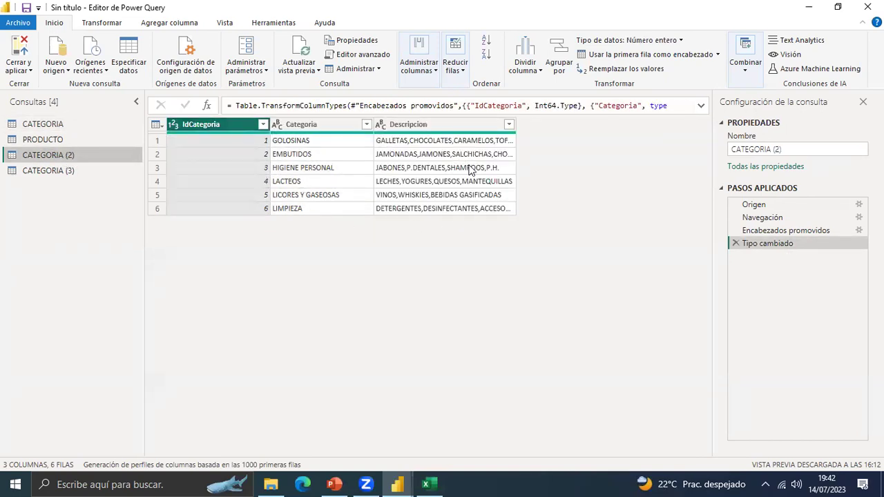
click(49, 172)
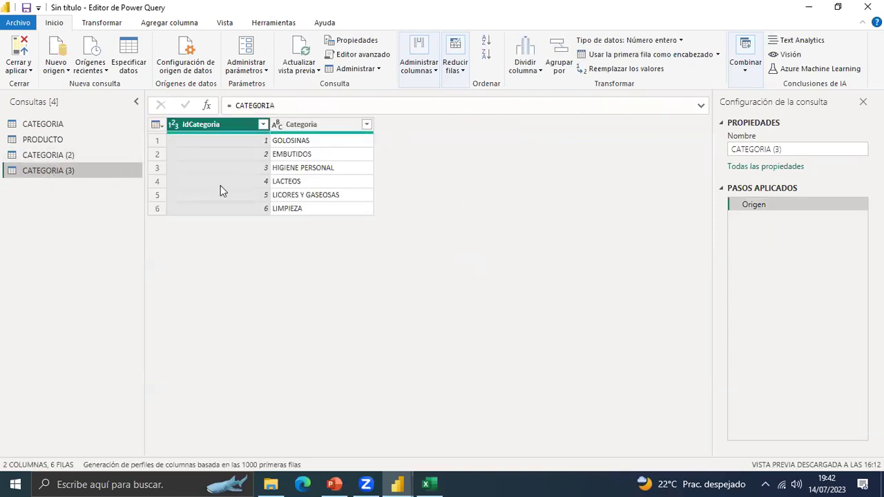
click(61, 131)
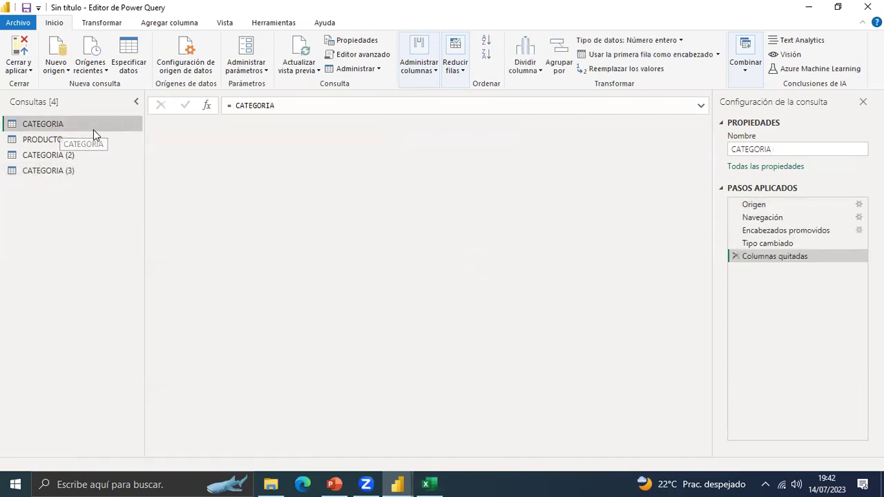
Delete the referenced query CATEGORIA (3) and confirm its removal.
click(61, 172)
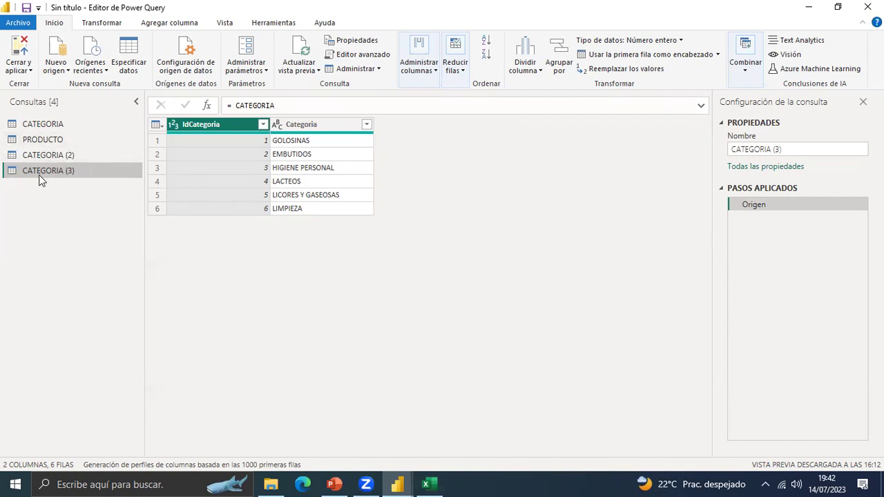
click(378, 70)
click(365, 86)
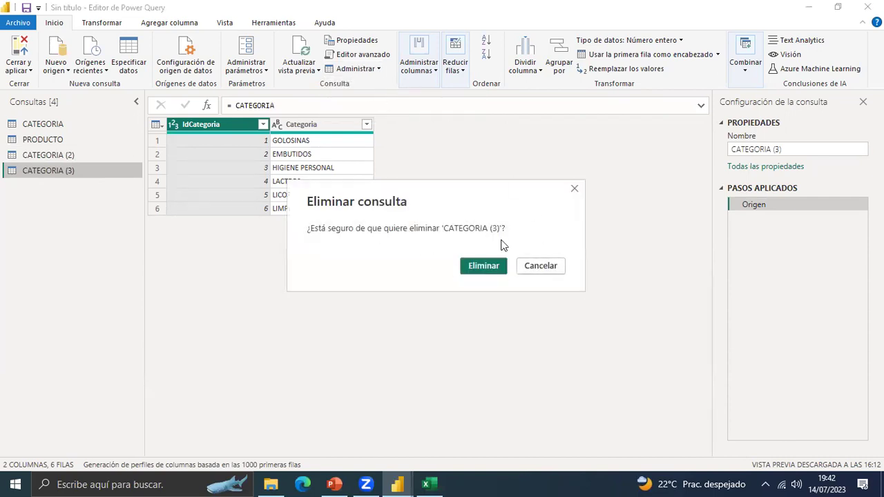
click(484, 266)
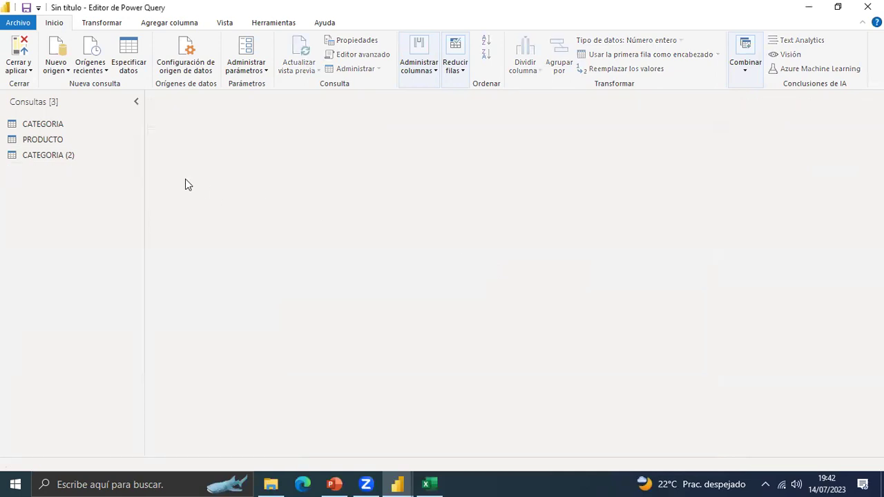
Delete the duplicated query CATEGORIA (2) and confirm its removal.
click(57, 155)
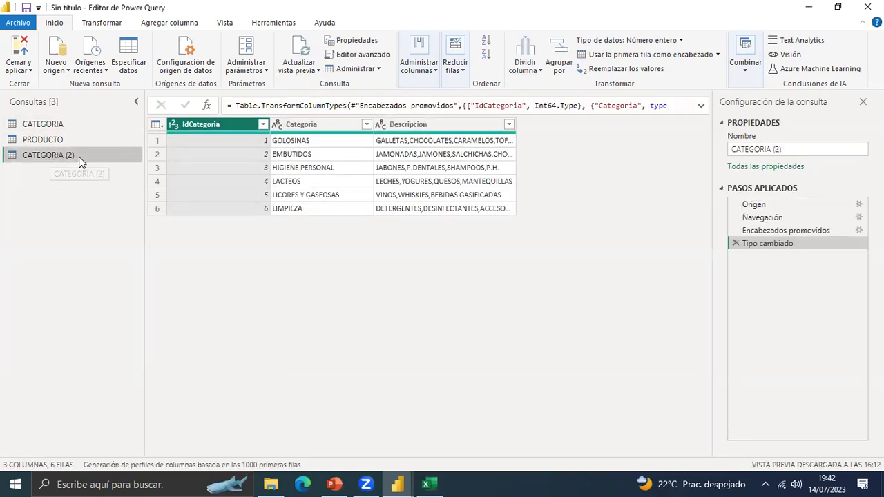
right_click(31, 156)
click(93, 197)
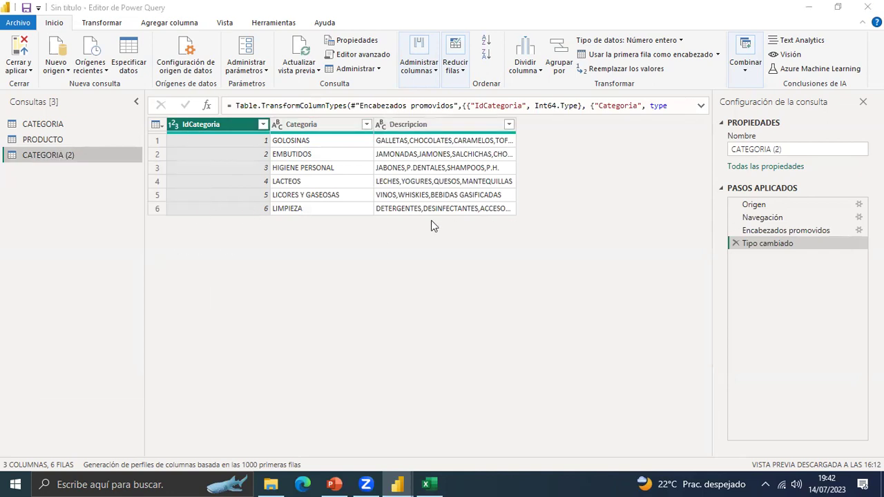
click(482, 269)
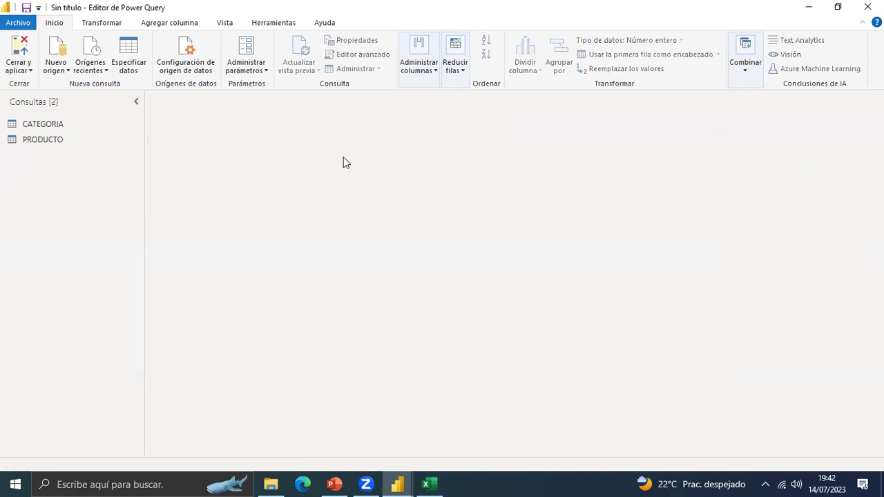
Remove the Categoria column from the CATEGORIA query.
click(40, 125)
click(377, 69)
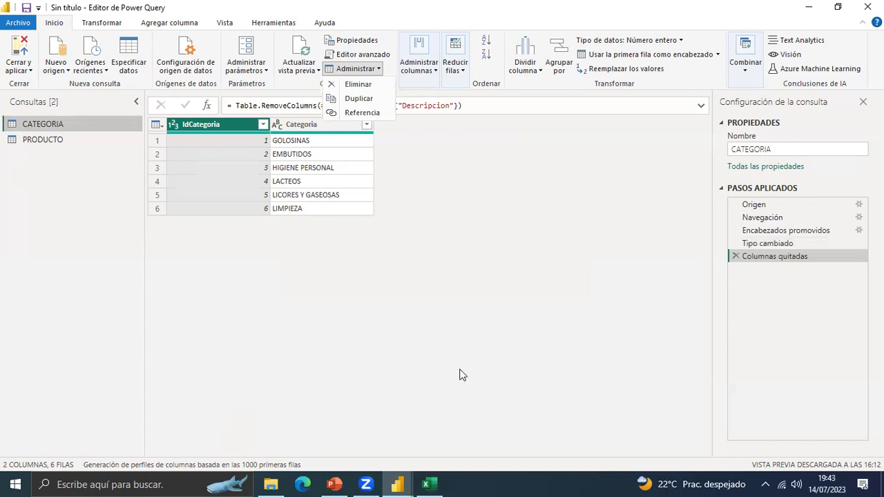
click(426, 87)
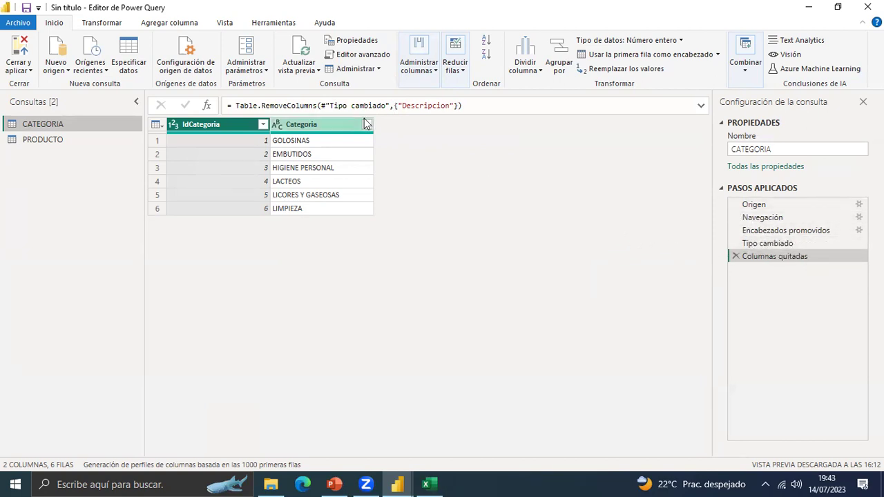
right_click(305, 126)
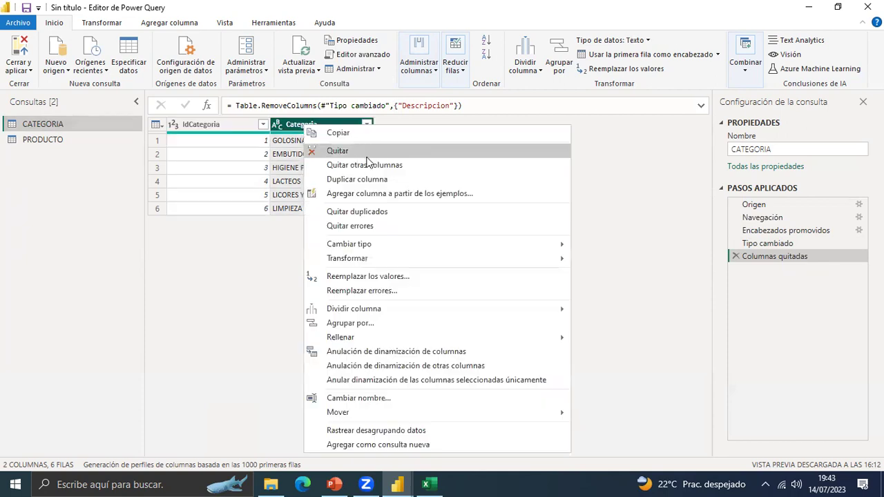
click(339, 151)
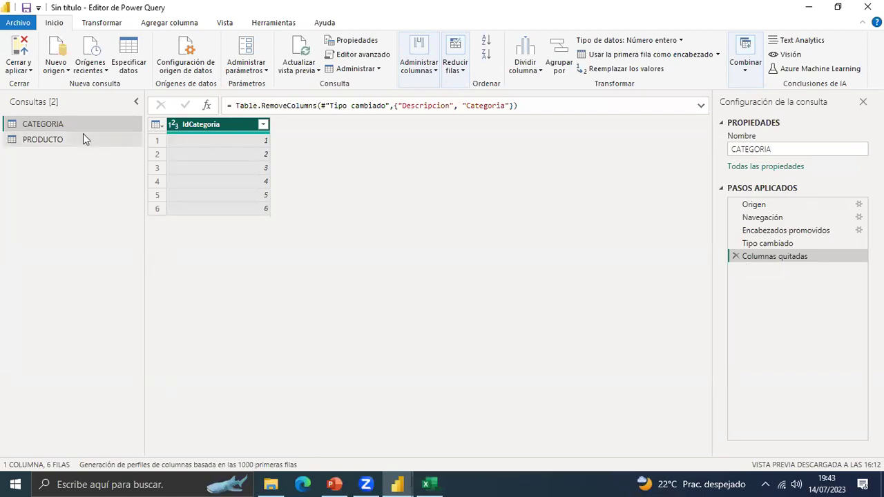
Compare the CATEGORIA table before and after the Columnas quitadas step, and delete that step to restore the removed columns.
click(765, 245)
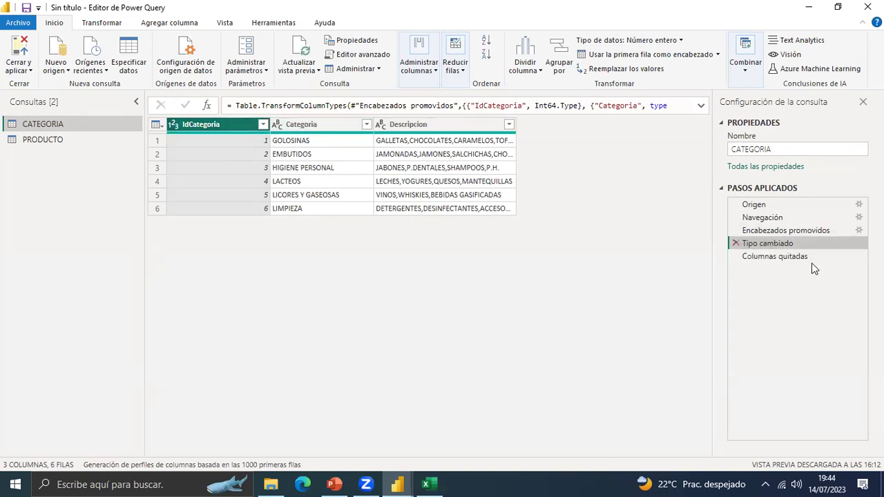
click(781, 260)
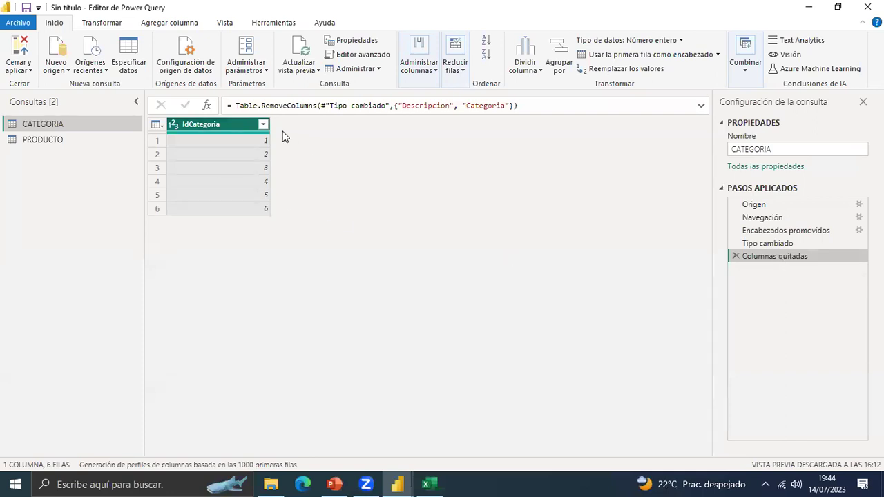
click(736, 256)
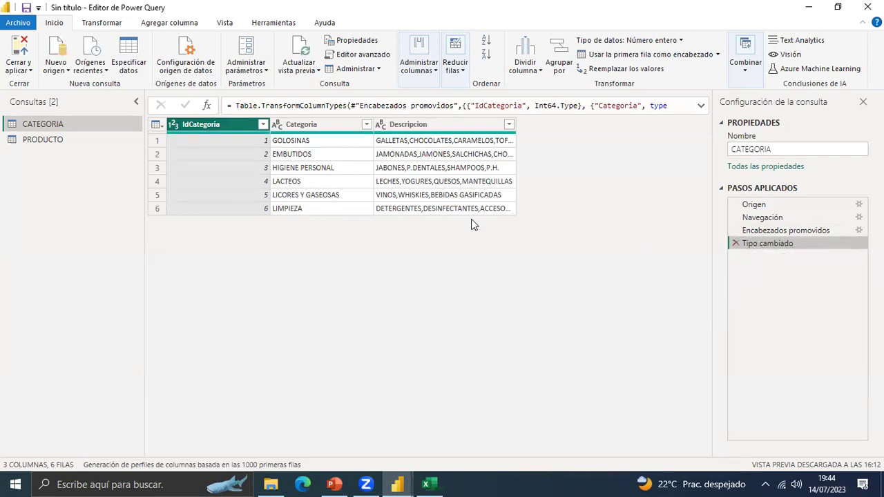
Review CATEGORIA's Origen and Tipo cambiado steps and check the source table on the CATEGORIA sheet of MarketPERU in Excel, returning to Power Query.
click(755, 206)
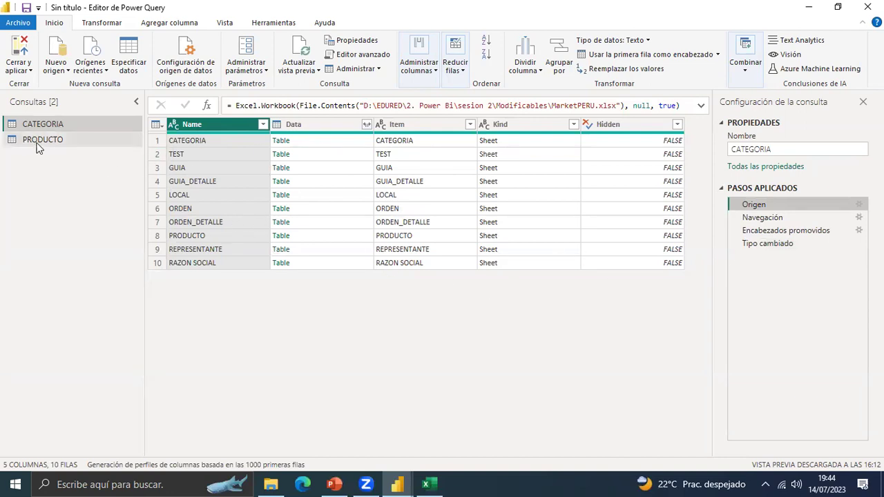
click(767, 243)
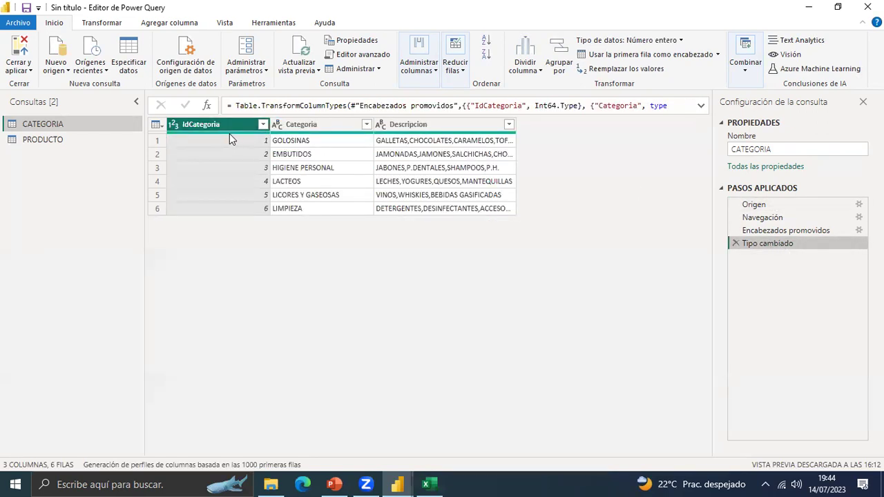
click(431, 484)
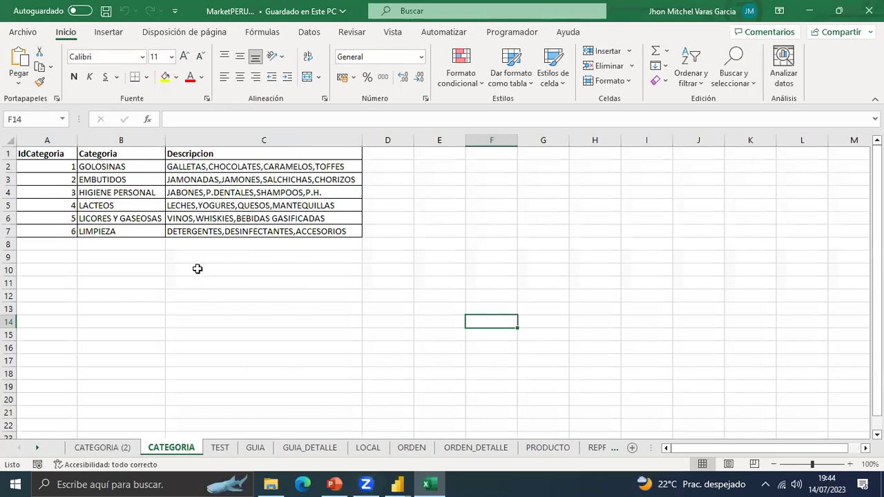
drag(50, 157, 334, 213)
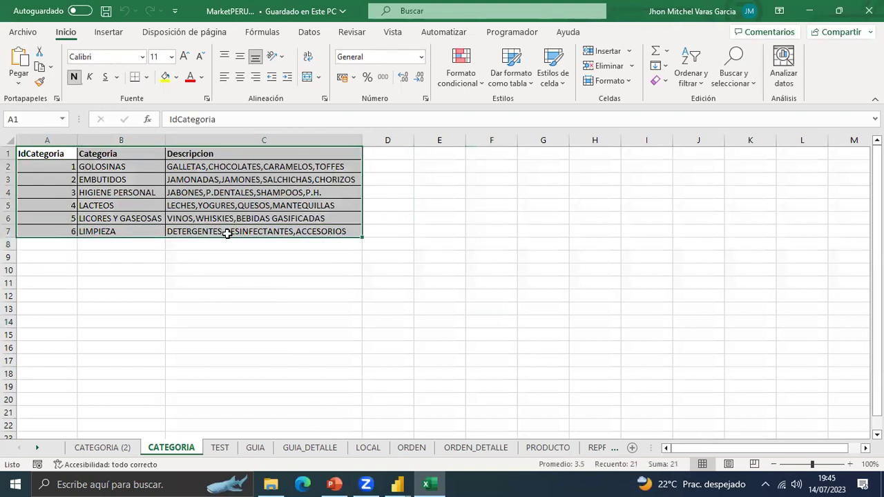
click(399, 484)
click(475, 437)
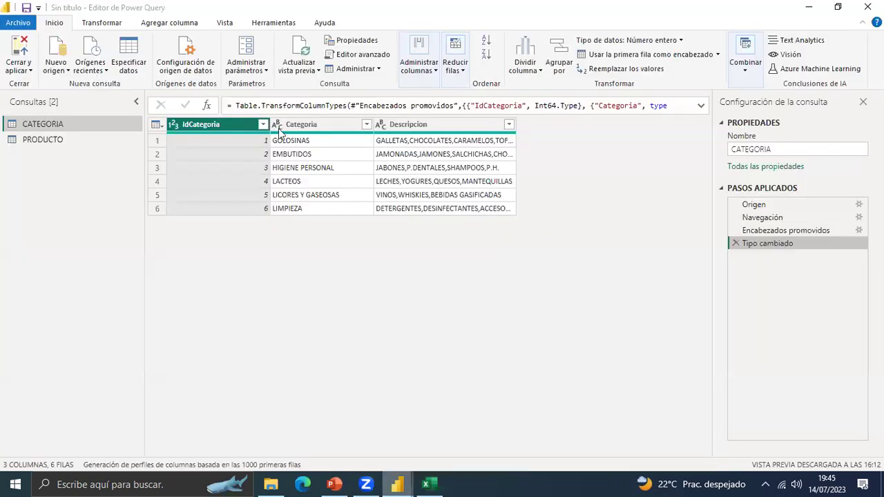
Compare the CATEGORIA table at its Navegación, Encabezados promovidos and Tipo cambiado steps to see how headers and column types change.
click(784, 216)
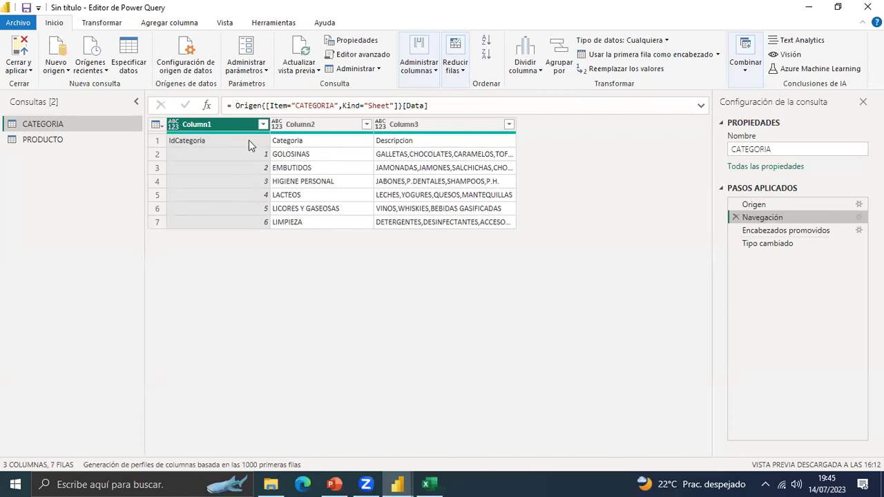
click(765, 235)
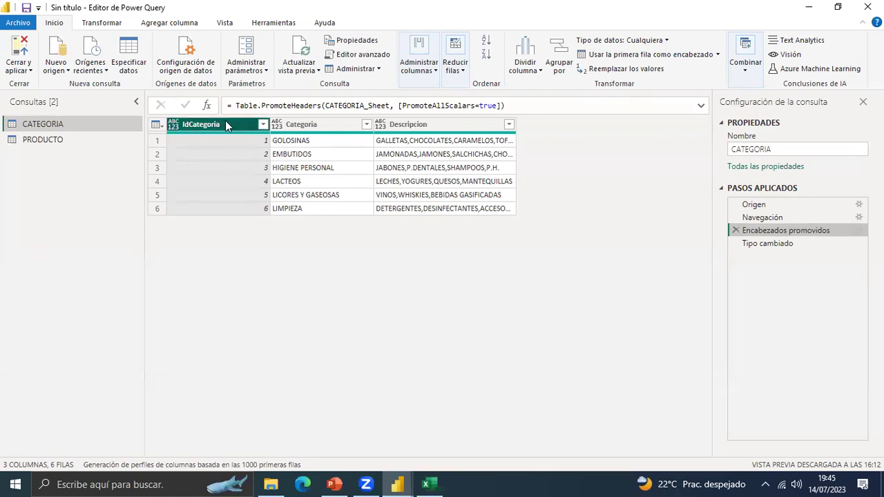
click(773, 244)
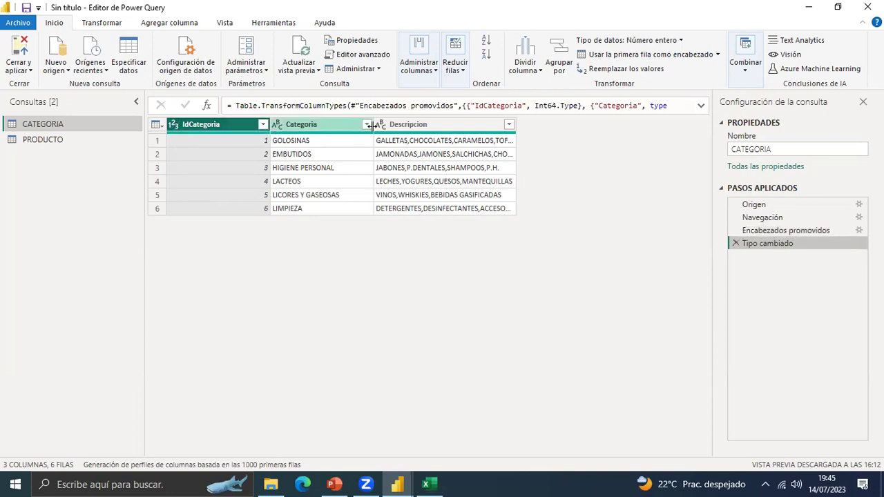
click(759, 231)
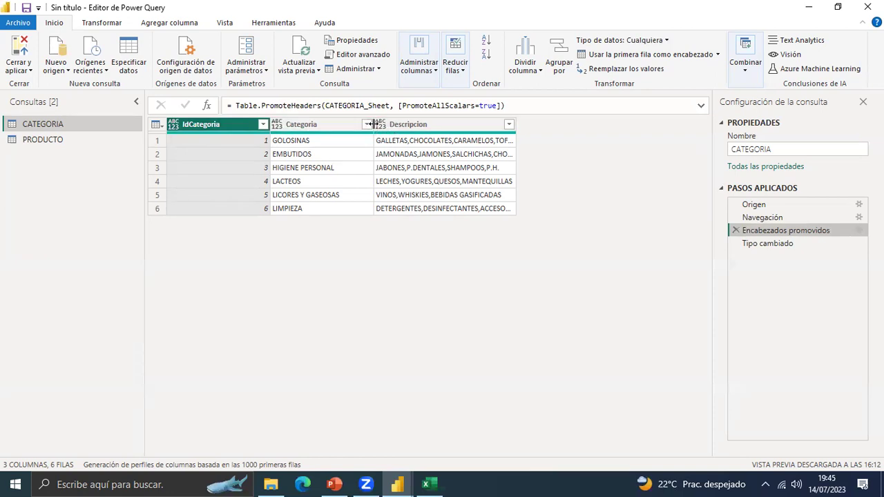
Inspect the data type options of IdCategoria at the Encabezados promovidos step, and of Descripcion and Categoria at the Tipo cambiado step.
click(172, 126)
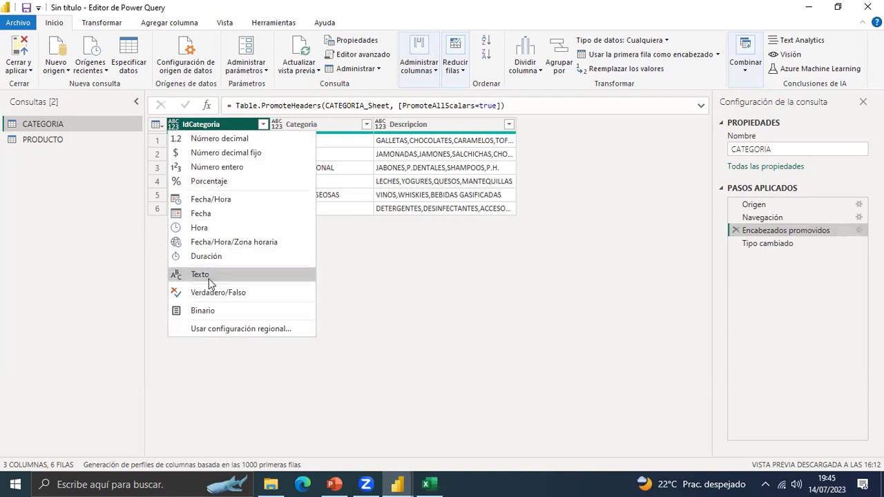
click(289, 127)
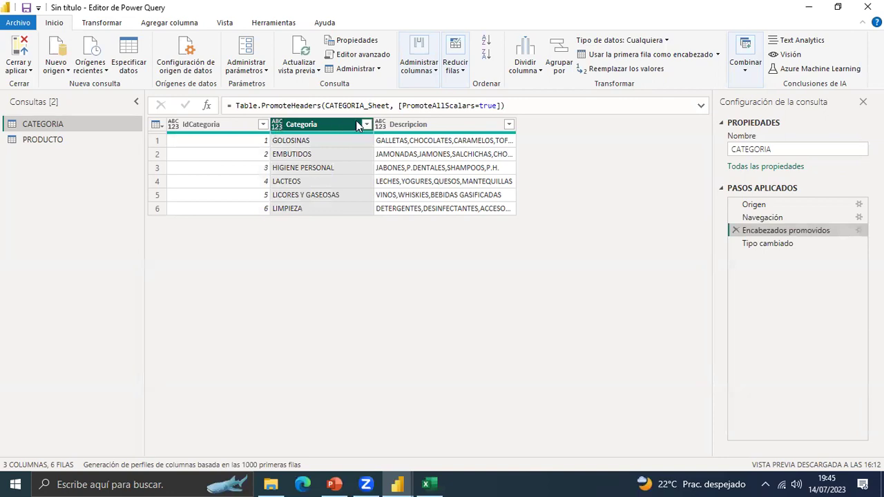
click(770, 245)
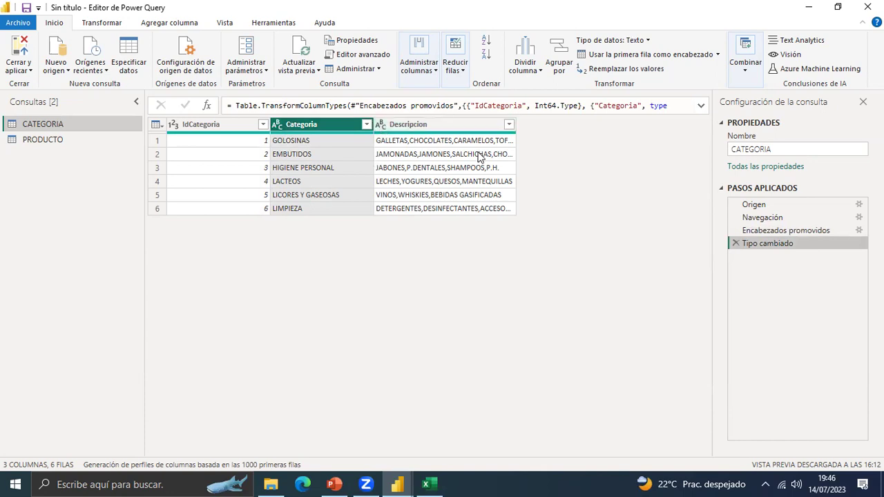
click(381, 129)
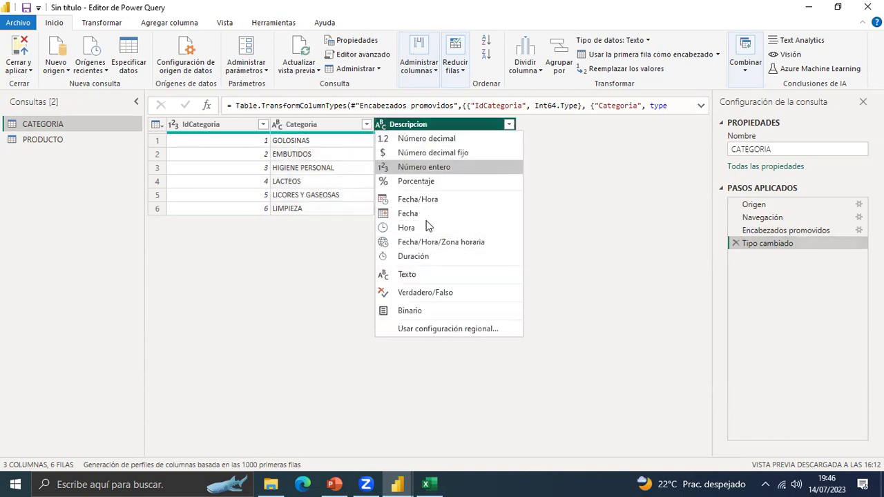
click(284, 128)
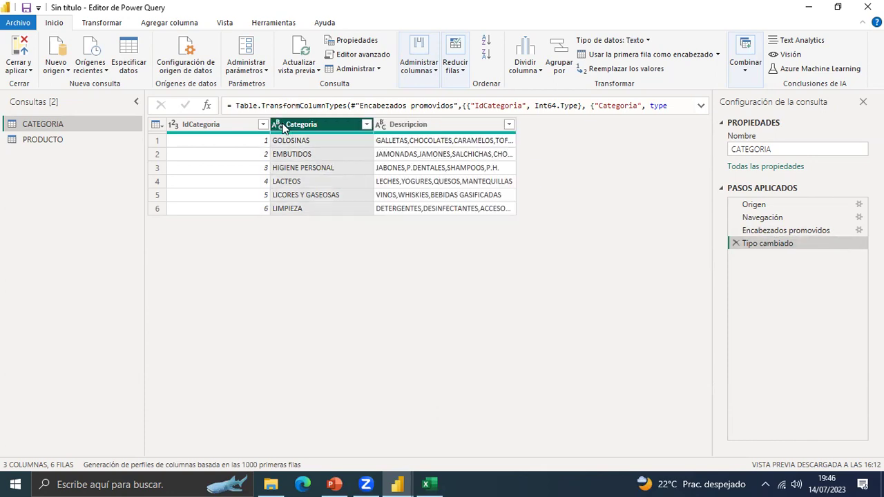
click(281, 128)
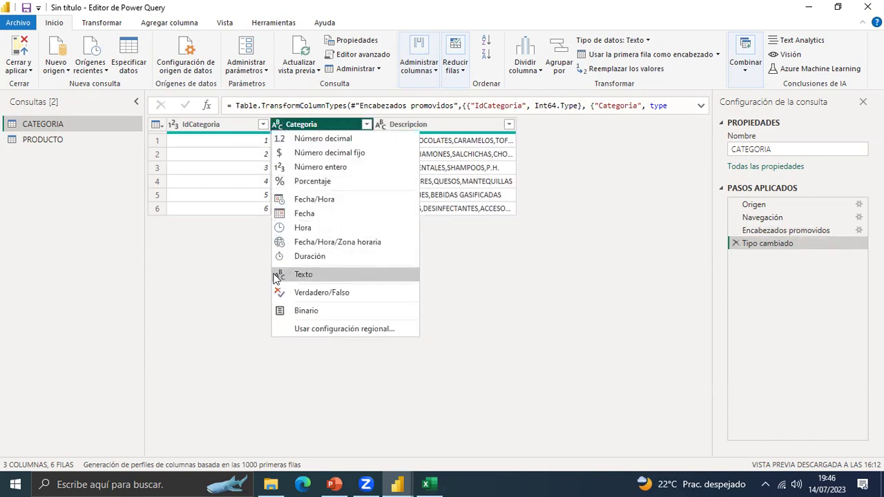
click(244, 278)
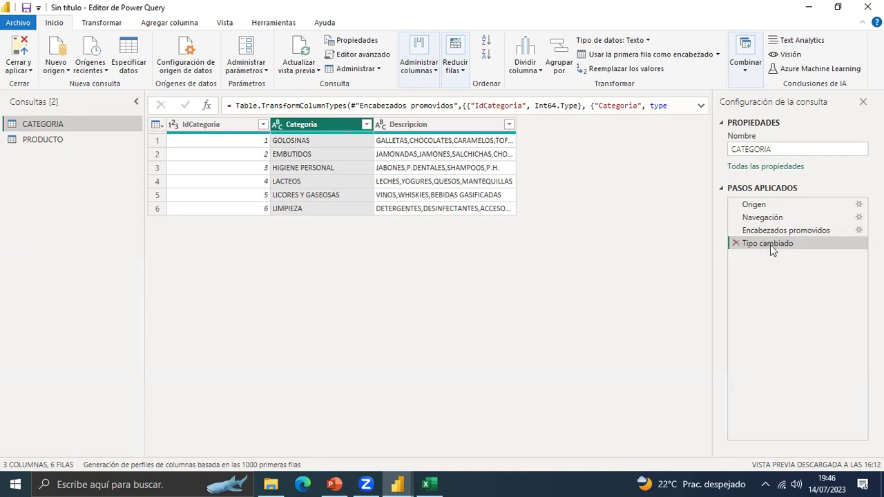
Delete CATEGORIA's Tipo cambiado, Encabezados promovidos and Navegación steps, and load the table again from the CATEGORIA row of the source list.
click(736, 243)
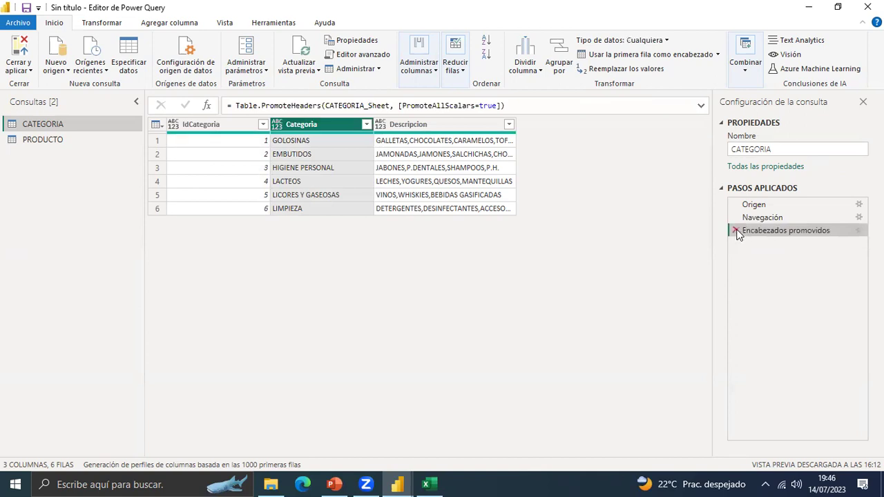
click(735, 230)
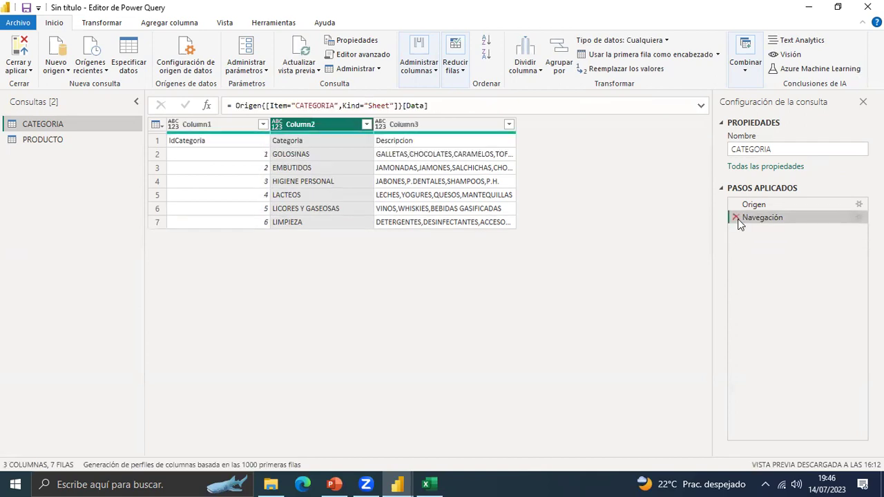
click(736, 218)
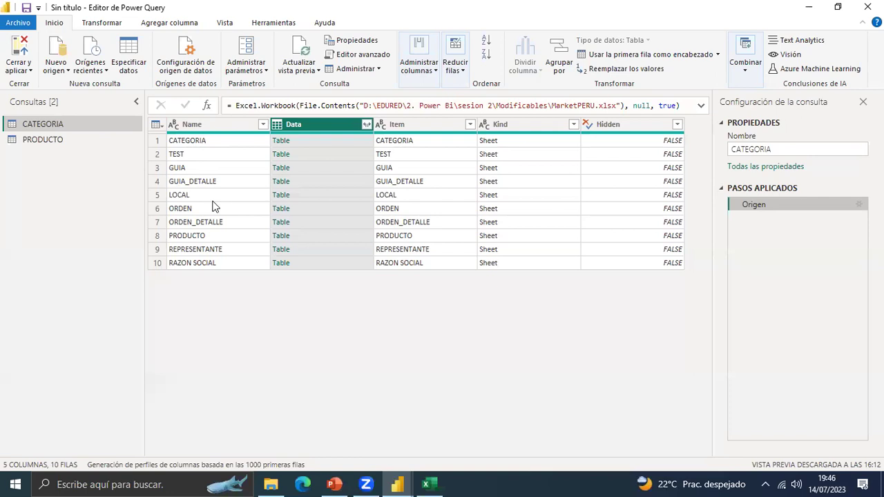
click(281, 144)
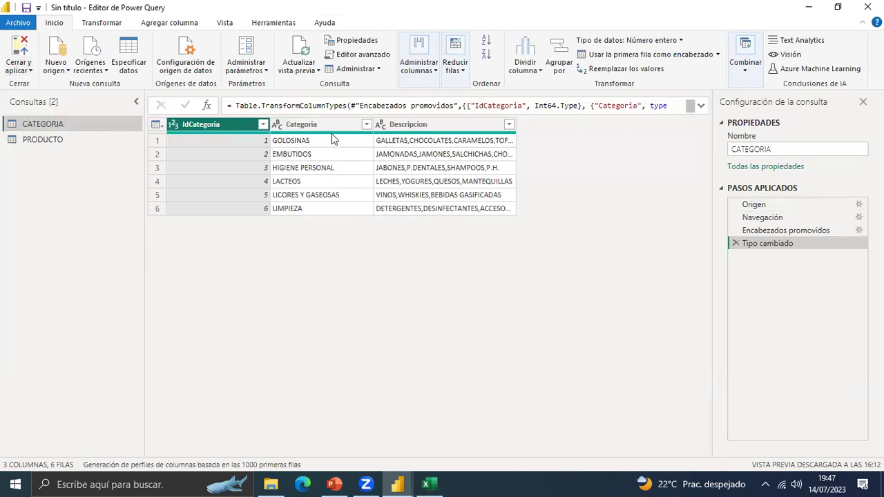
Remove the Descripcion column from the CATEGORIA query.
click(425, 127)
right_click(425, 127)
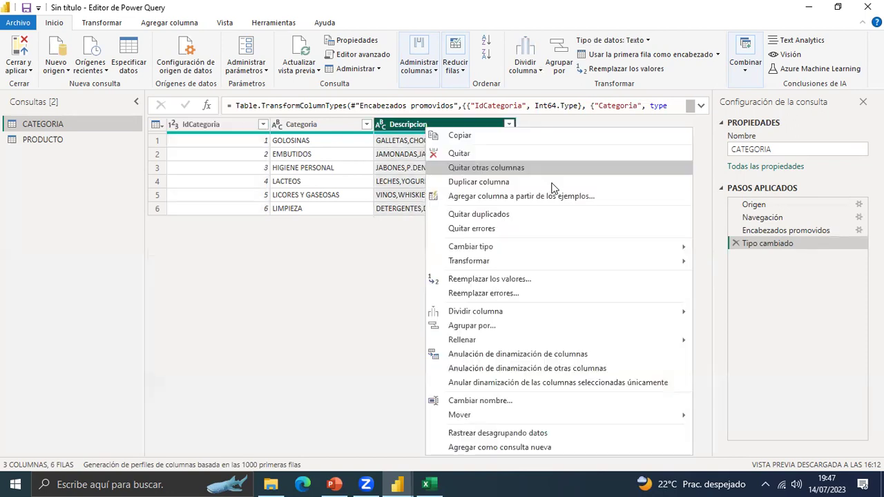
click(474, 158)
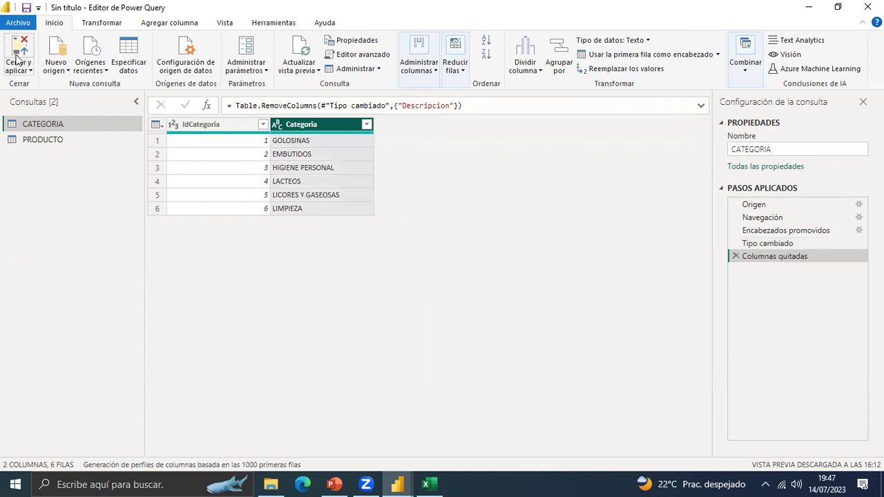
Close Power Query and apply the changes, and expand the CATEGORIA table in Power BI Desktop to check its fields.
click(29, 71)
click(40, 85)
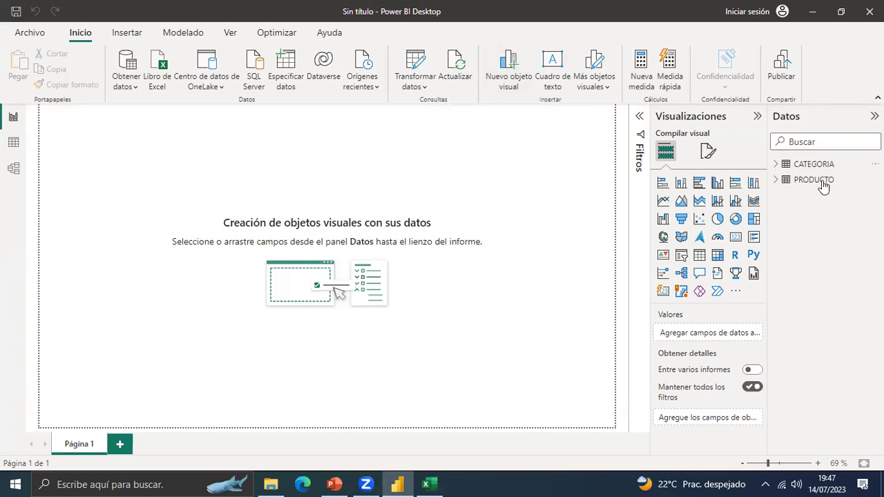
click(775, 165)
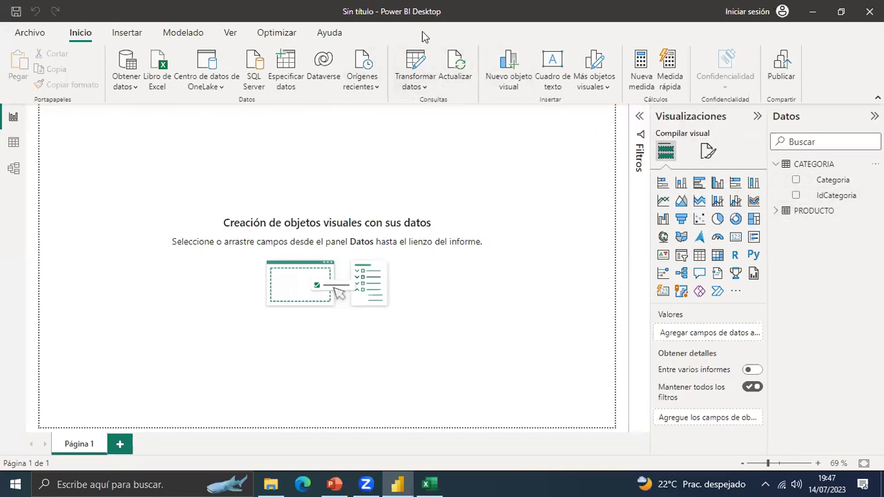
Reopen the queries in Power Query Editor and delete CATEGORIA's Columnas quitadas step to restore the Descripcion column.
click(416, 83)
click(448, 114)
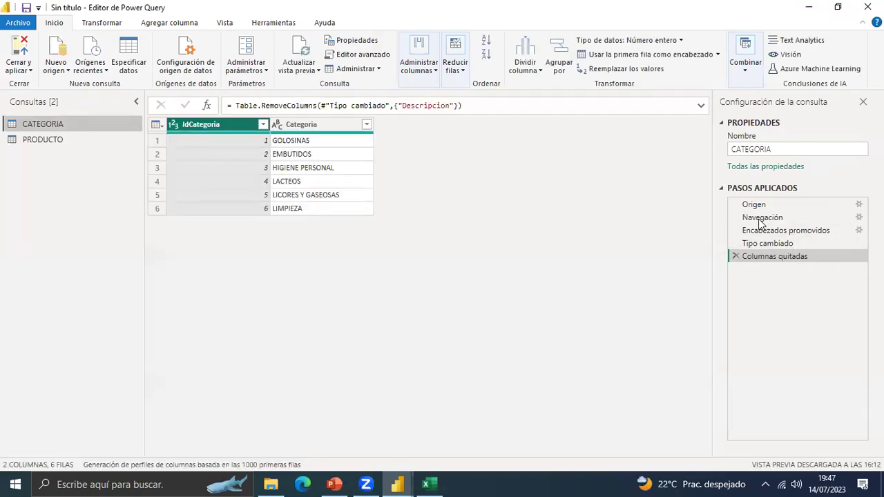
click(735, 256)
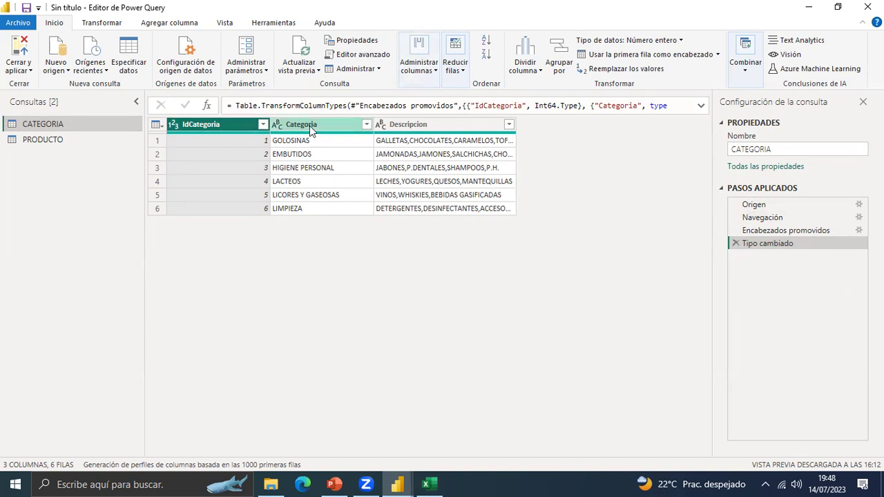
Open the column management options for the CATEGORIA query.
click(433, 69)
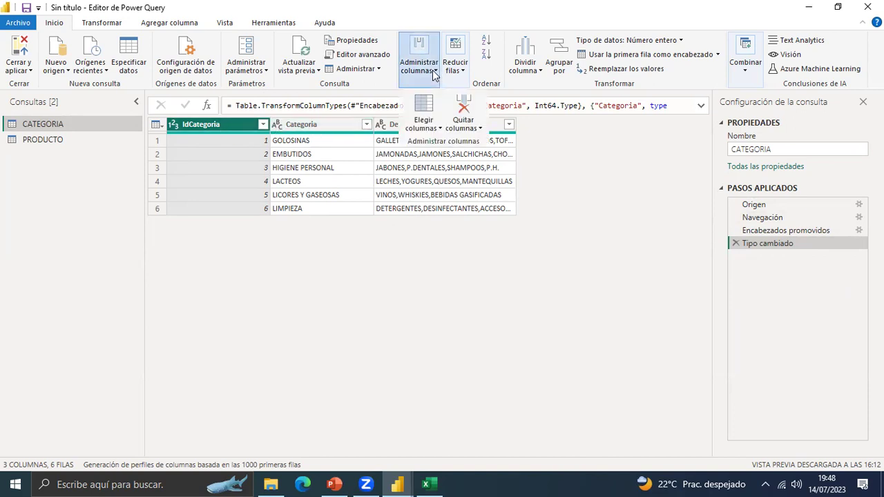
click(441, 129)
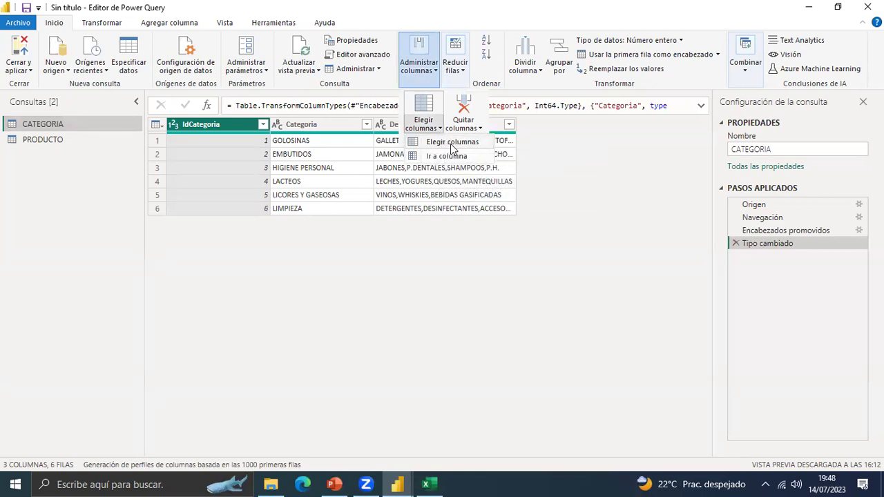
click(452, 143)
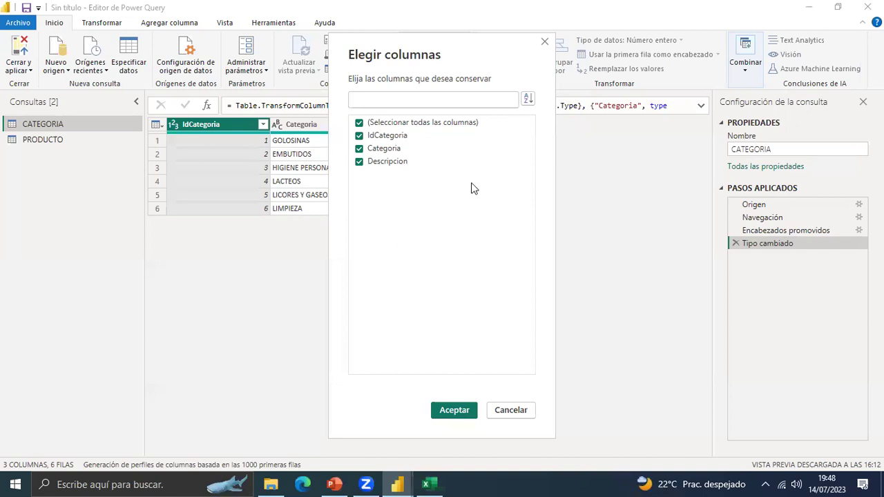
click(516, 412)
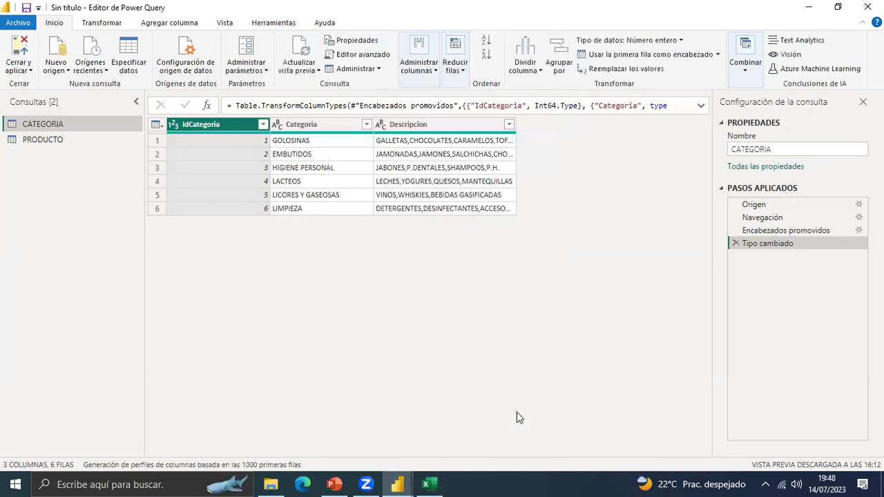
Open the PRODUCTO query and look through all of its columns.
click(35, 137)
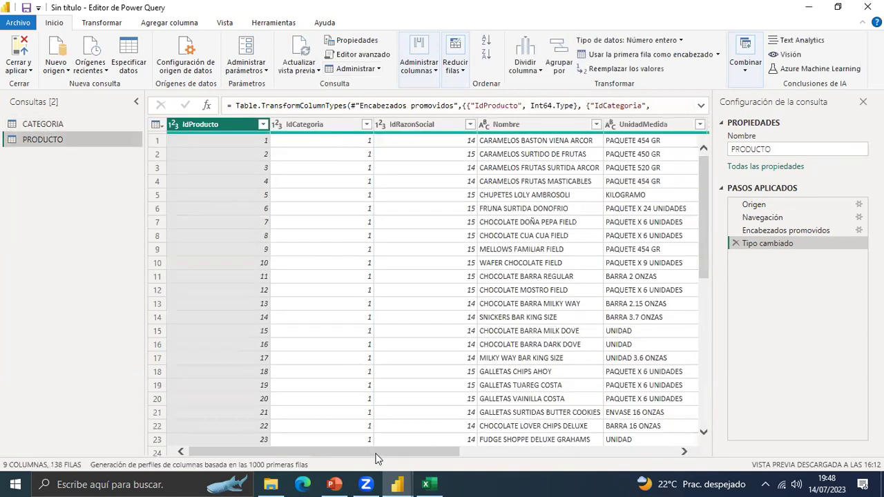
scroll(376, 455, right, 6)
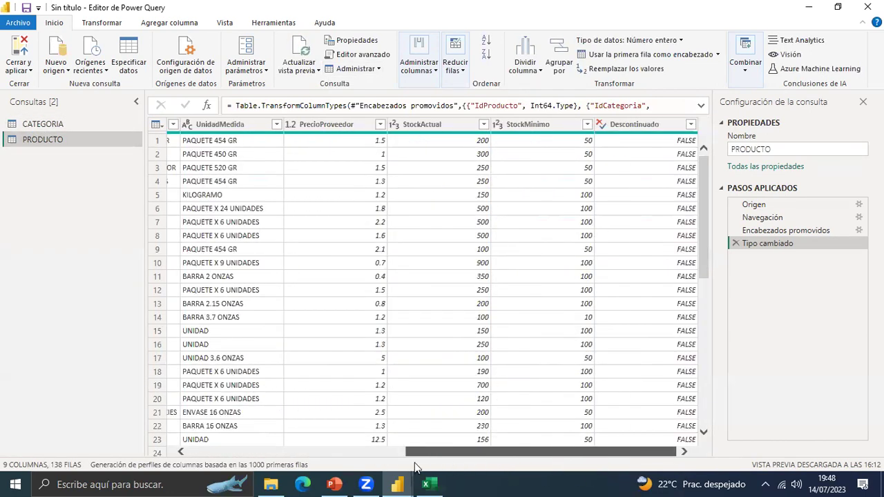
scroll(324, 453, left, 6)
scroll(324, 453, right, 1)
scroll(325, 453, left, 1)
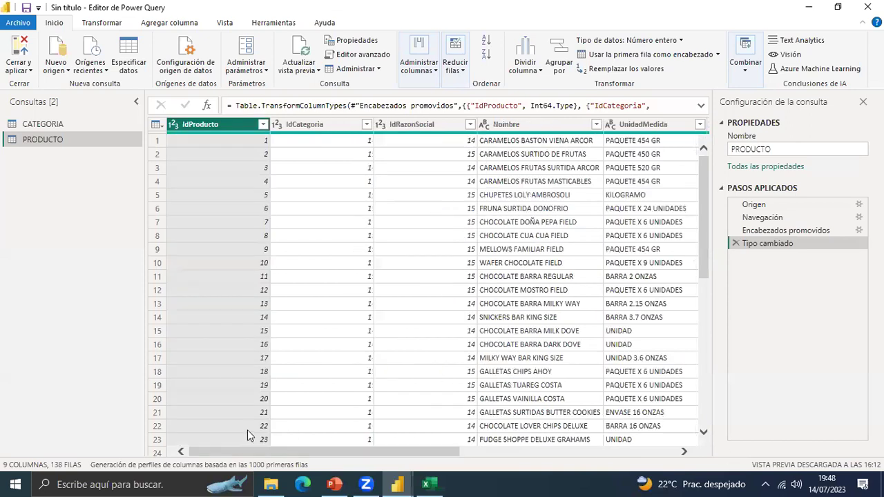
scroll(238, 452, right, 4)
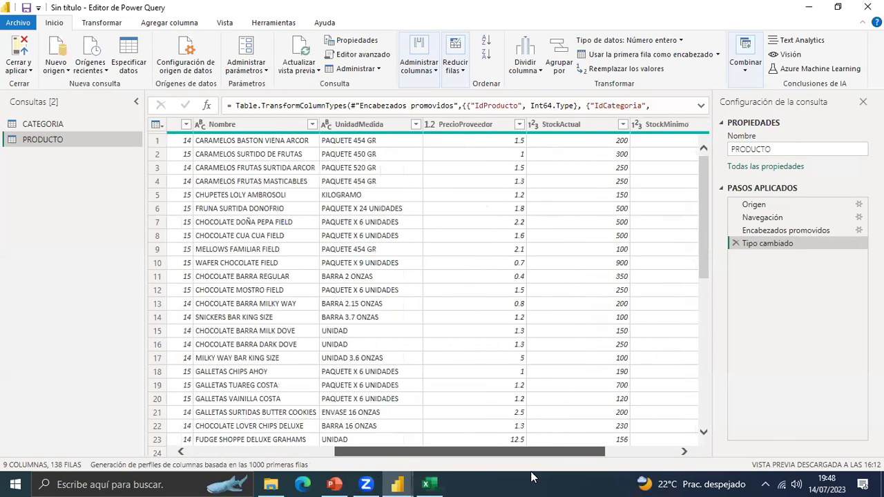
scroll(238, 451, left, 4)
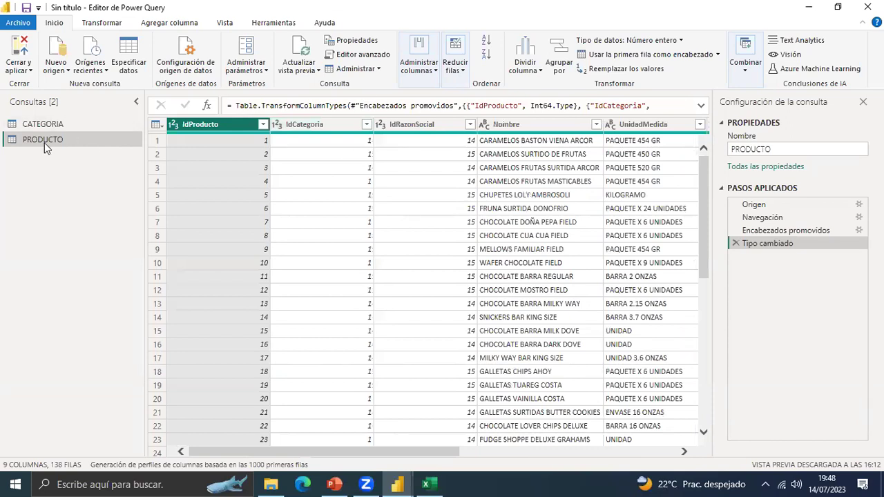
Choose to keep only IdProducto, IdCategoria, IdRazonSocial, Nombre, PrecioProveedor and StockActual in the PRODUCTO query.
click(435, 74)
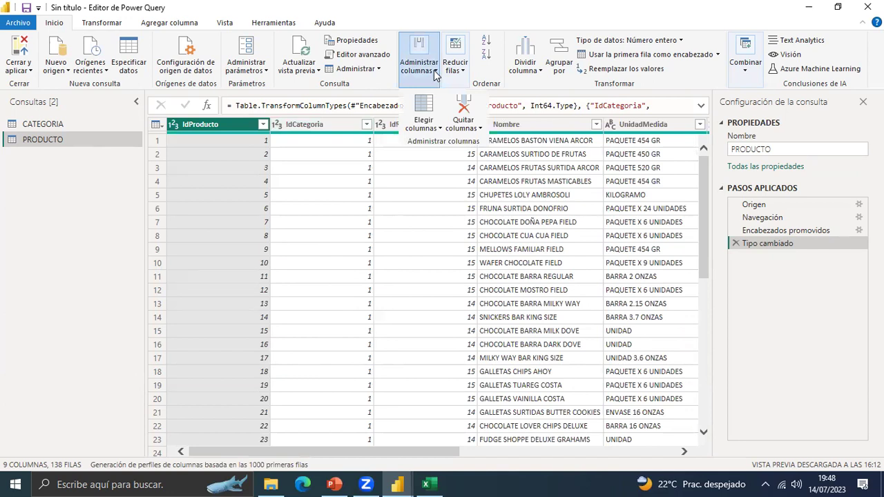
click(438, 129)
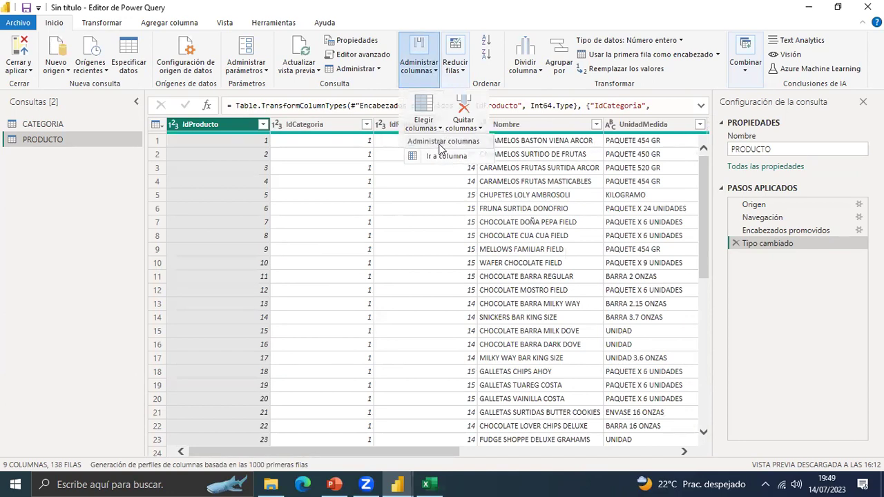
click(452, 143)
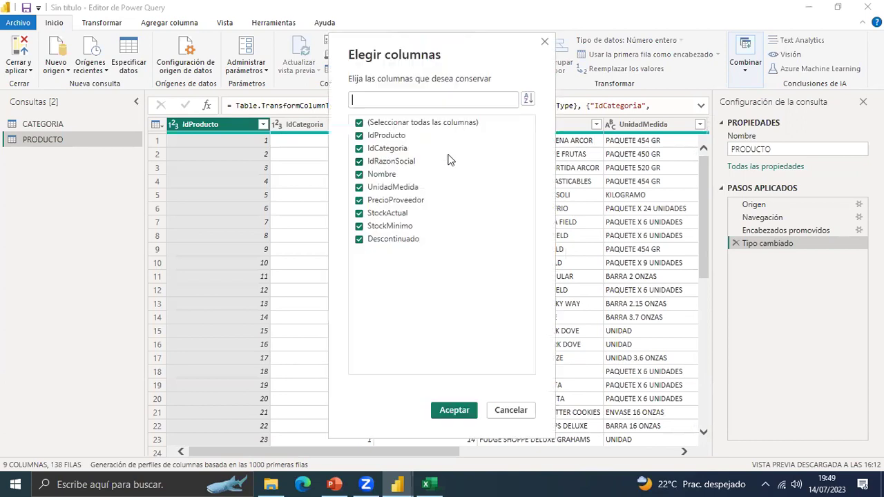
click(359, 124)
click(361, 138)
click(359, 149)
click(359, 164)
click(359, 176)
click(359, 201)
click(359, 214)
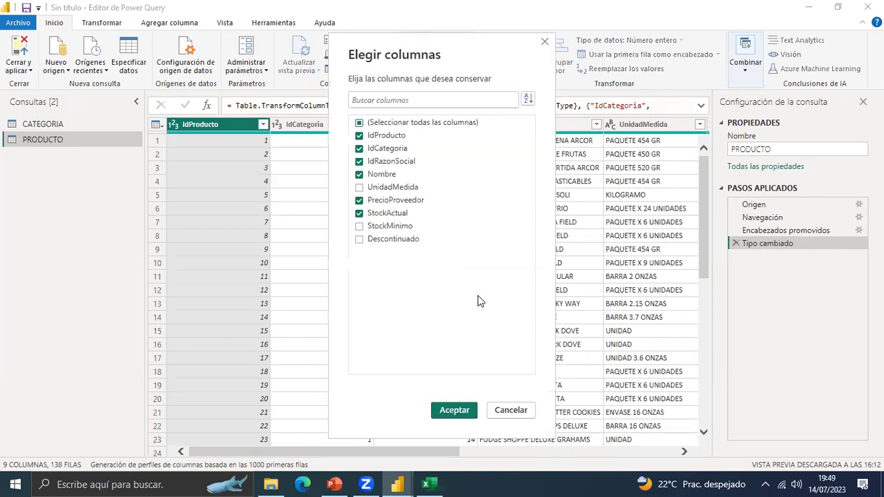
click(455, 412)
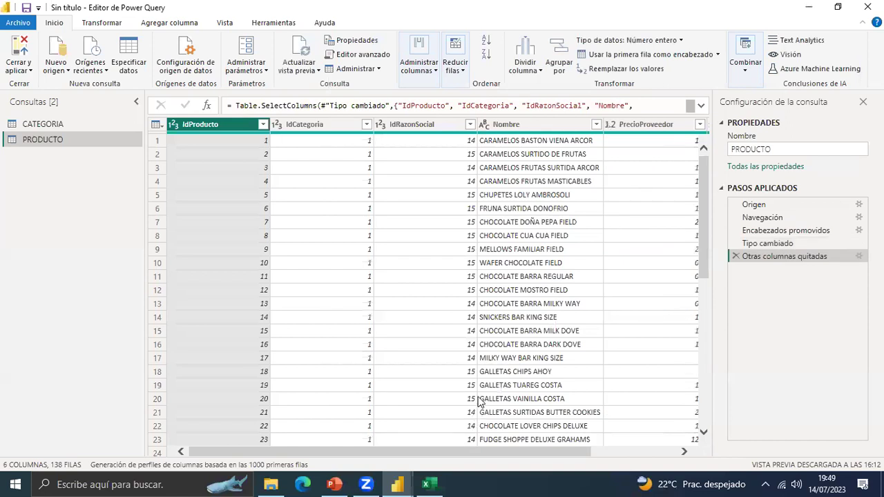
Edit the Otras columnas quitadas step to also exclude the IdCategoria and IdProducto columns.
drag(351, 451, 303, 446)
click(859, 257)
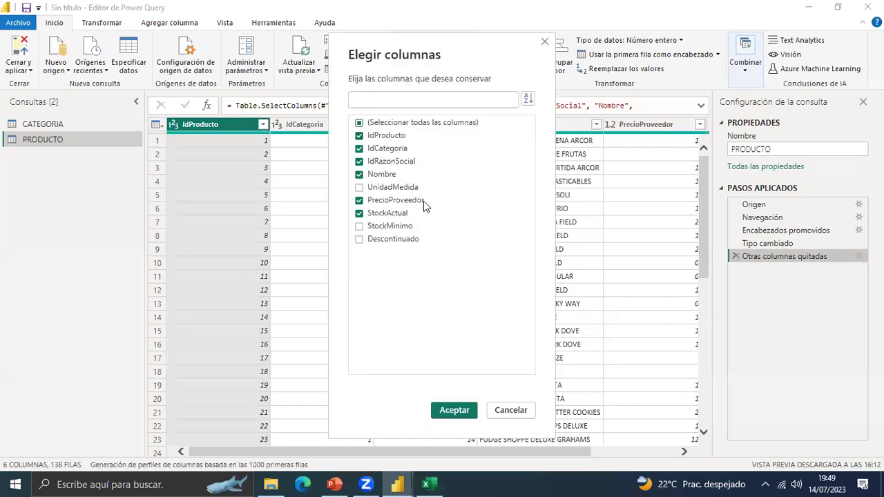
click(359, 149)
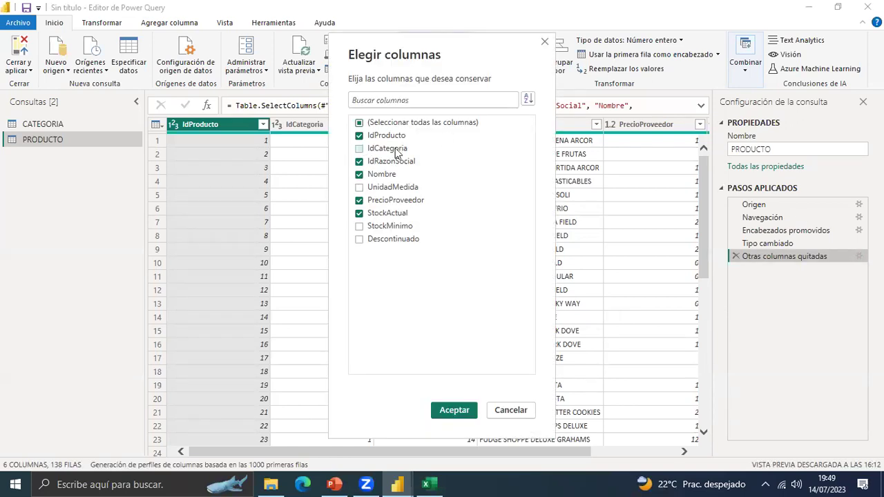
click(358, 137)
click(455, 411)
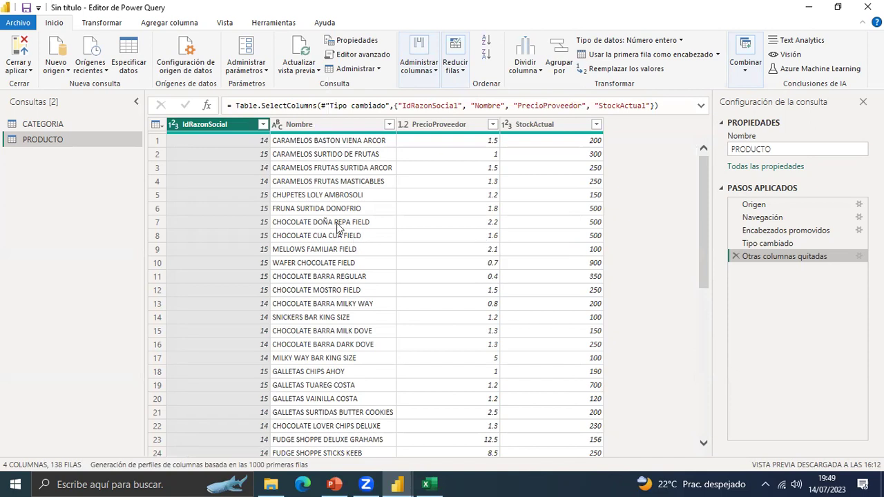
Delete the Otras columnas quitadas step from PRODUCTO's applied steps.
click(734, 256)
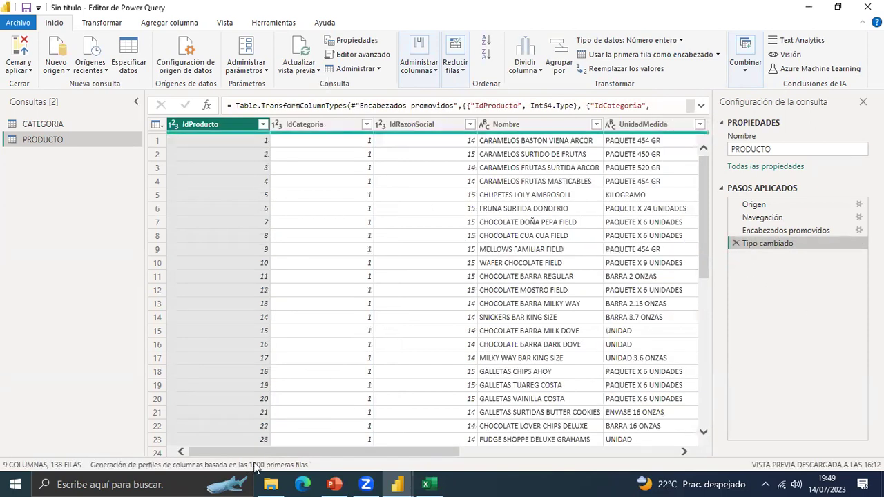
drag(447, 452, 607, 437)
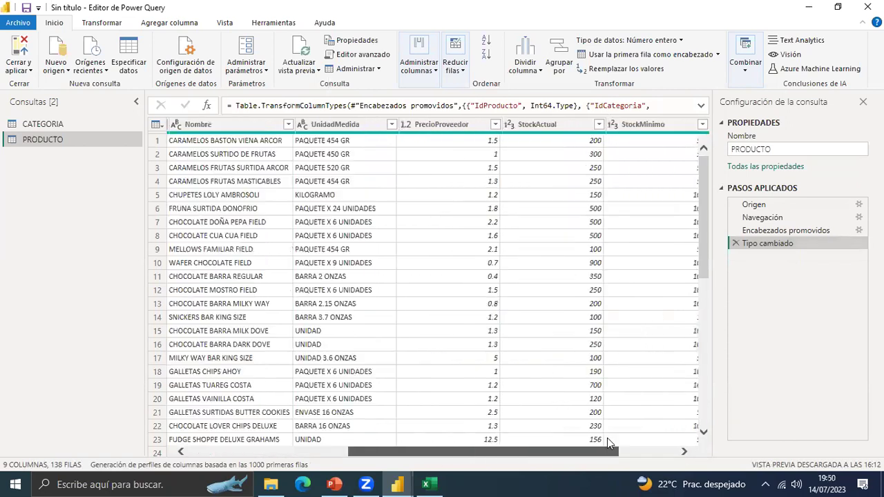
drag(677, 447, 679, 446)
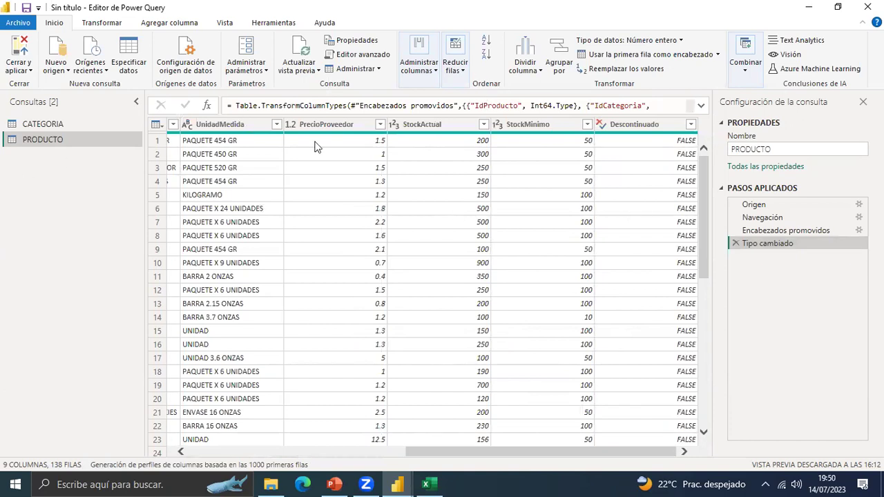
click(437, 71)
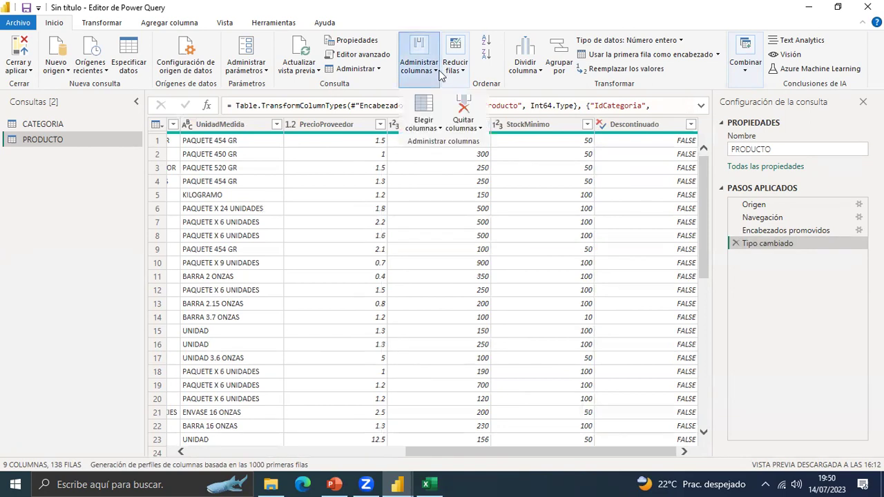
click(440, 130)
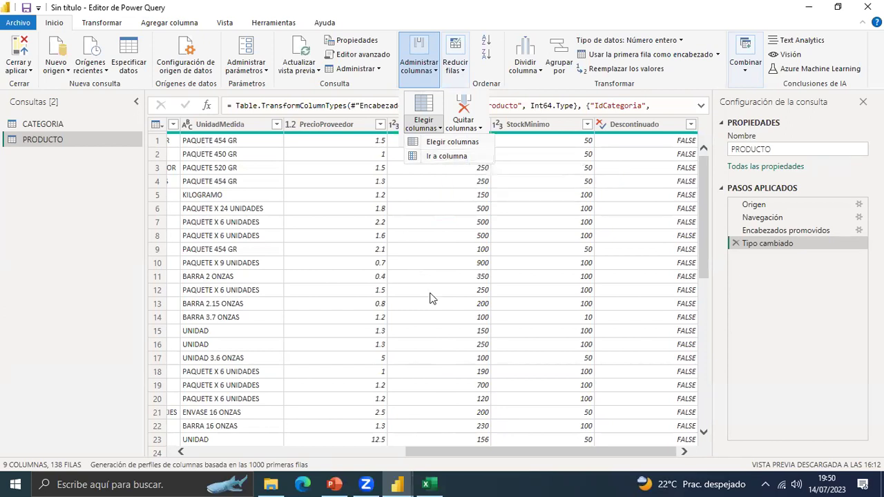
click(444, 452)
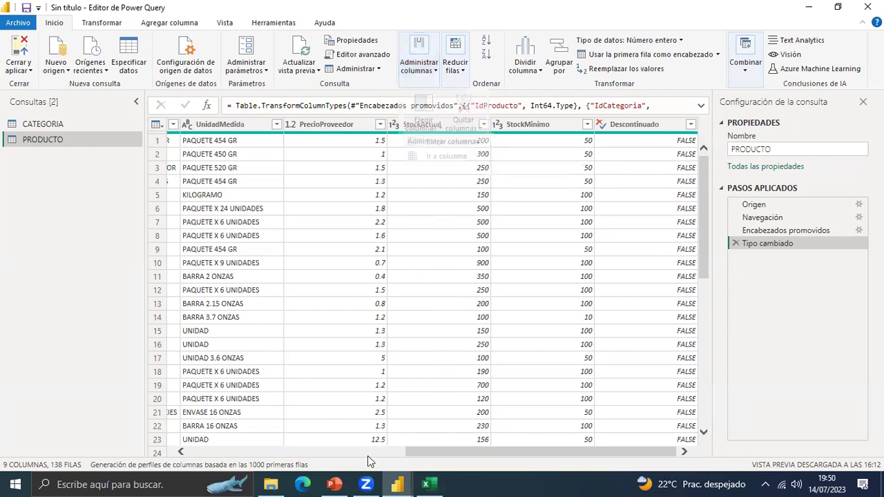
drag(438, 453, 375, 456)
drag(240, 464, 574, 470)
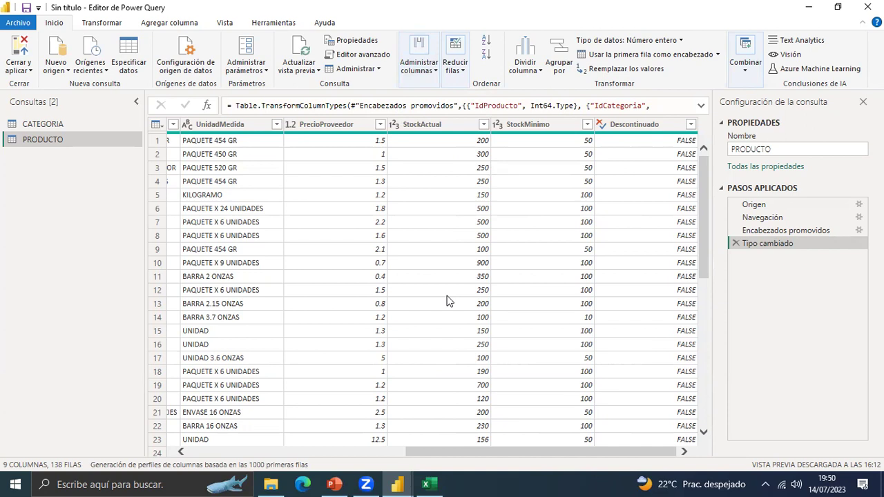
Go to the Descontinuado column with Ir a columna and remove it from the PRODUCTO query.
click(436, 74)
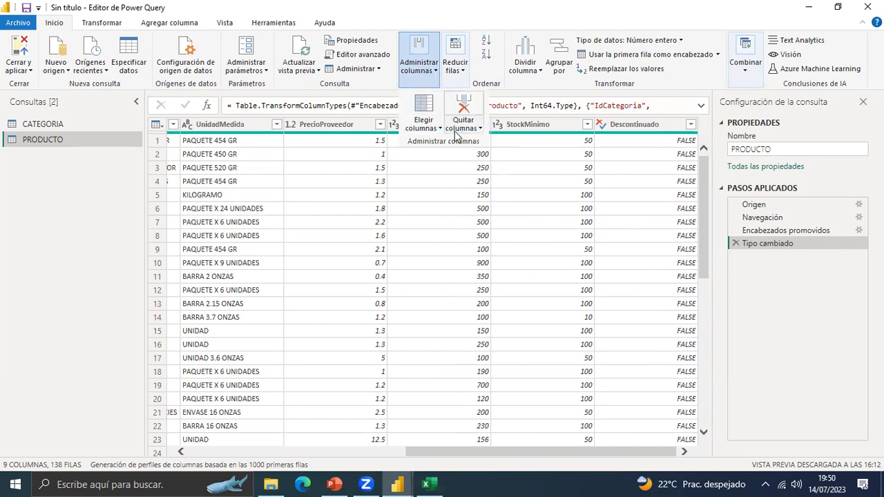
click(440, 132)
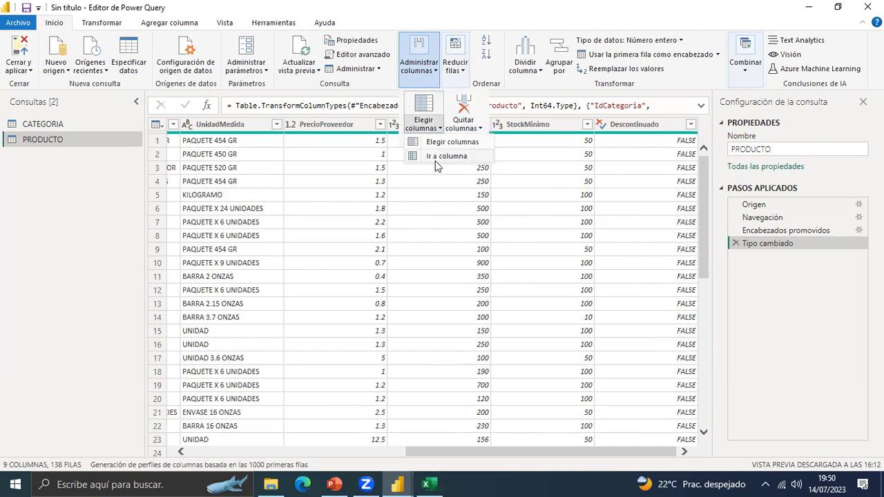
click(435, 157)
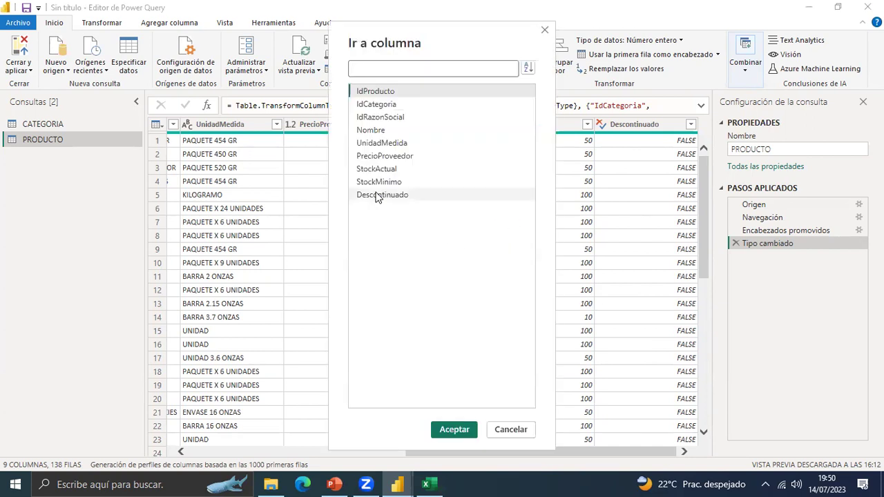
click(421, 195)
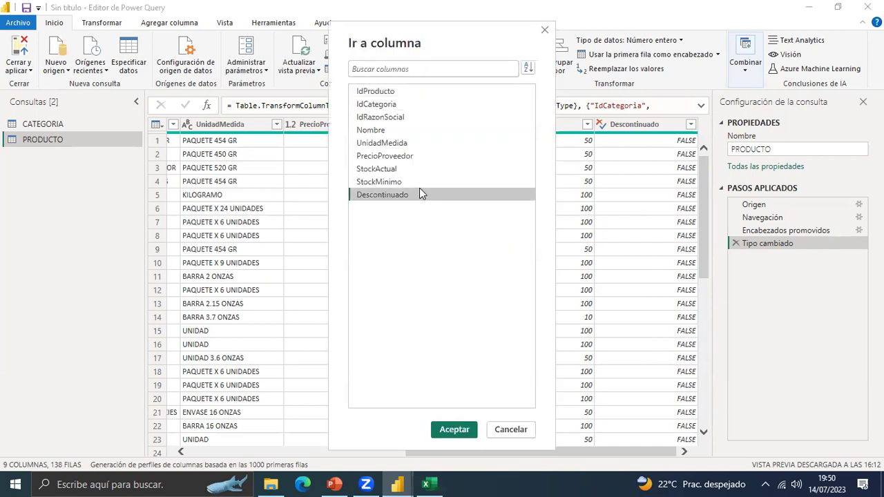
click(454, 429)
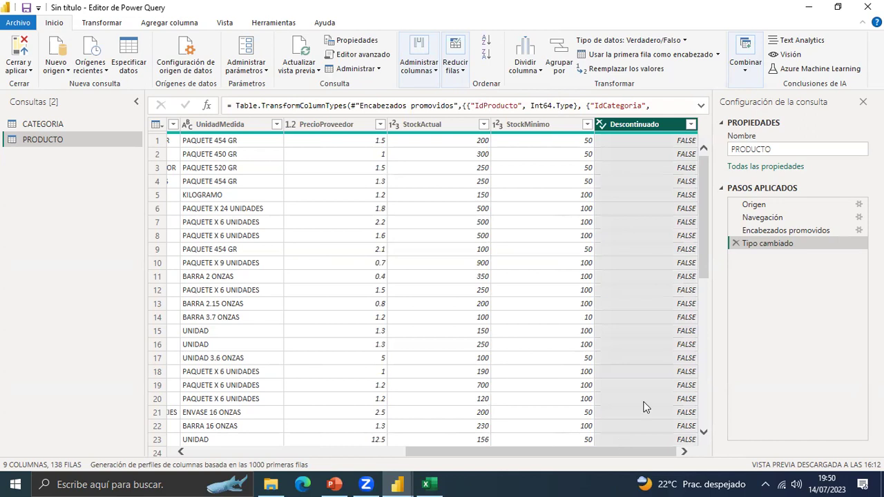
click(435, 70)
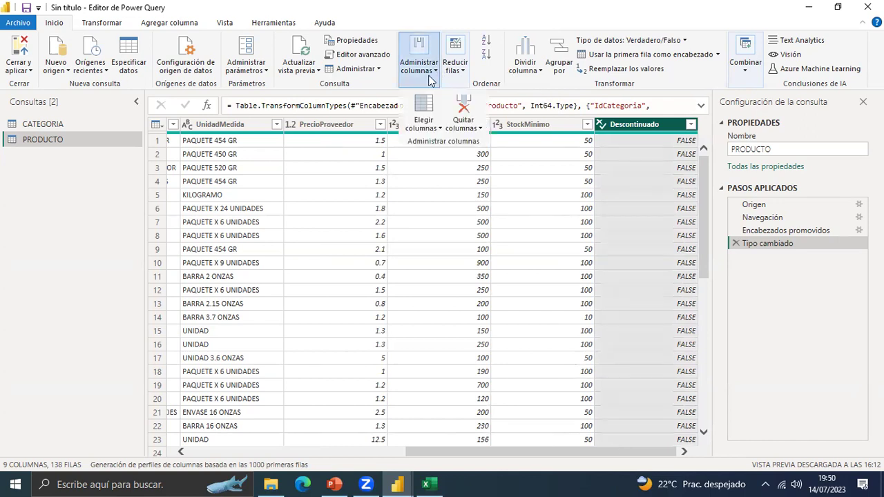
click(480, 132)
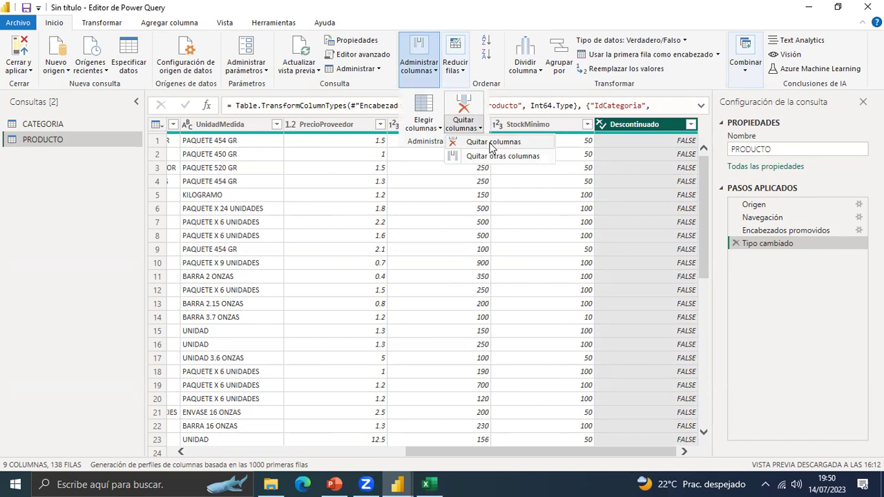
click(490, 143)
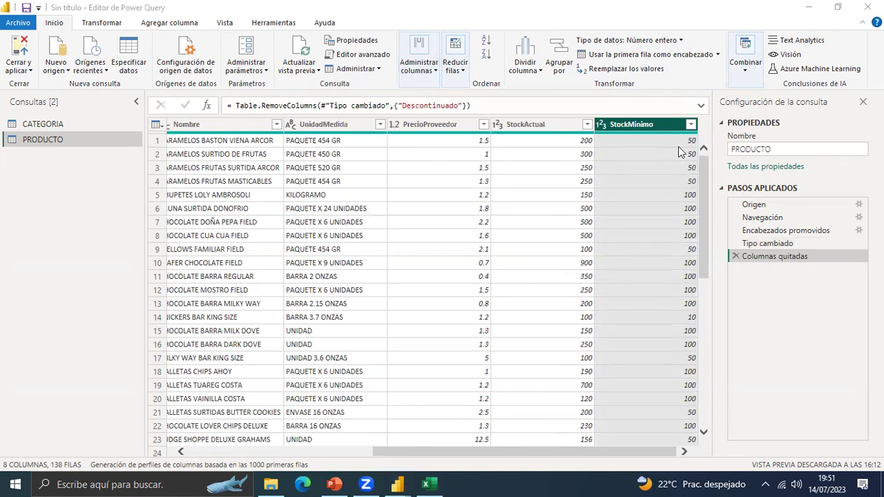
Remove the StockMinimo column from the PRODUCTO query.
click(629, 126)
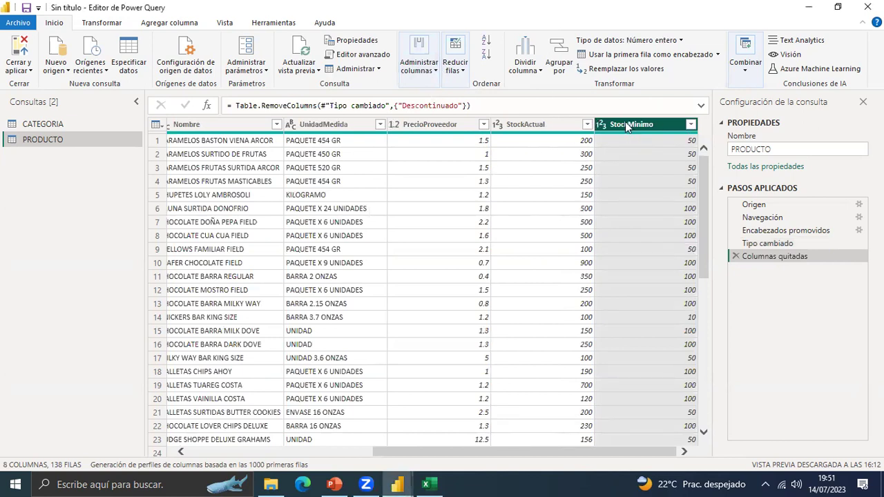
click(432, 71)
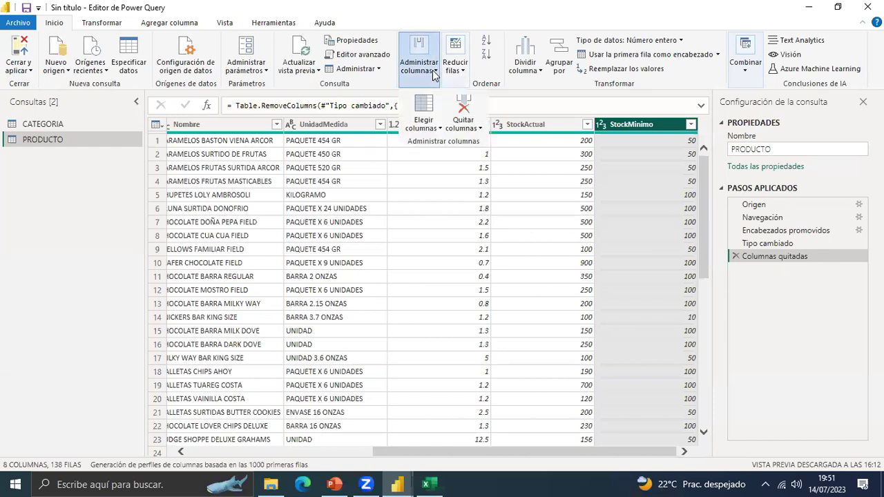
click(475, 128)
click(506, 145)
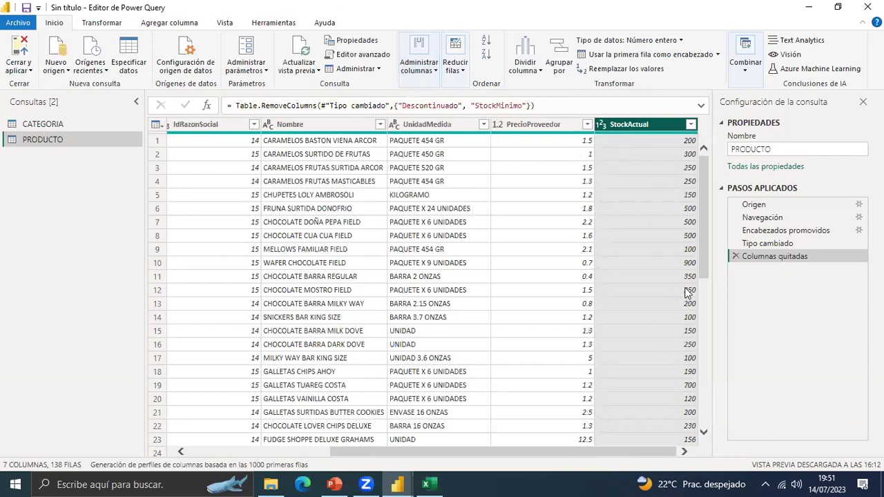
Delete the Columnas quitadas step from PRODUCTO's applied steps.
click(420, 124)
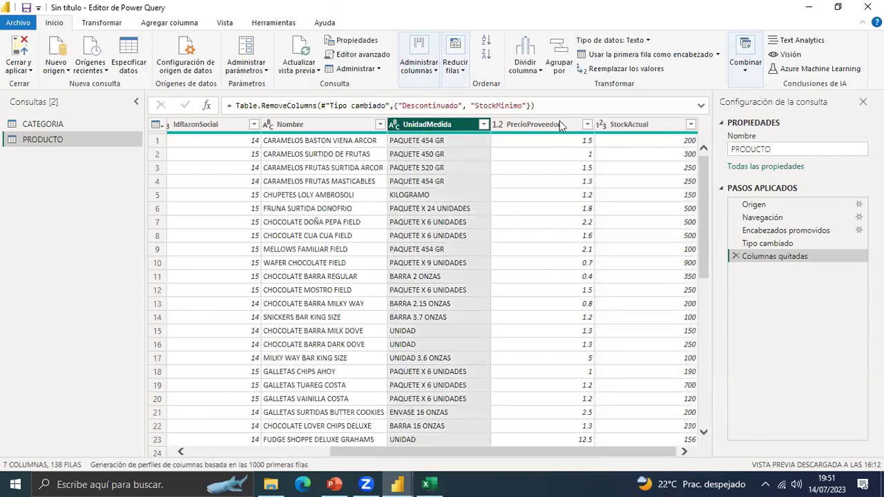
click(617, 125)
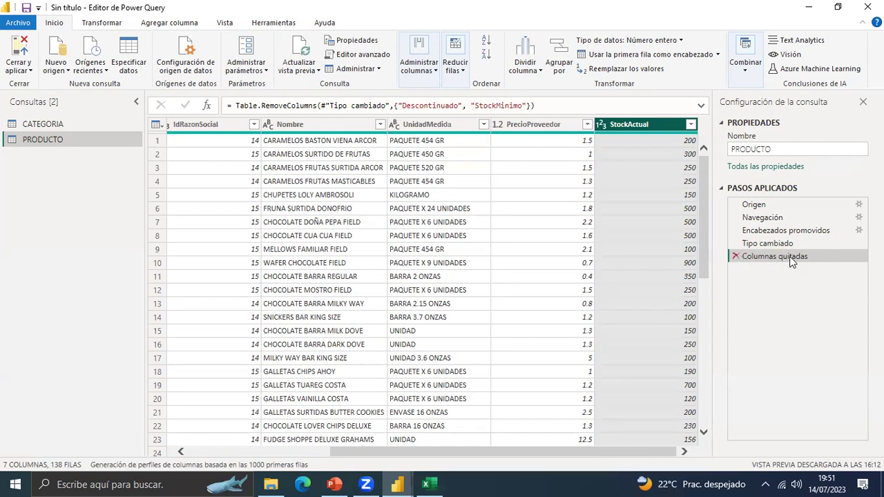
click(736, 257)
drag(390, 454, 266, 466)
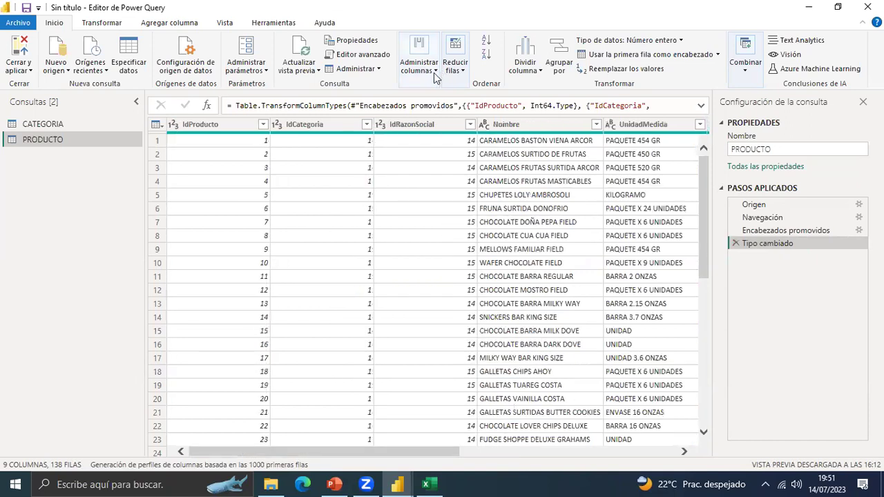
click(432, 74)
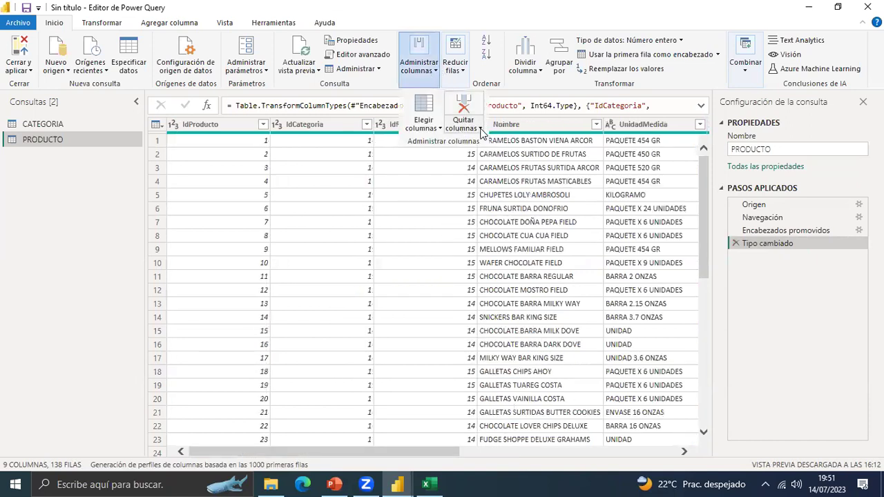
click(482, 130)
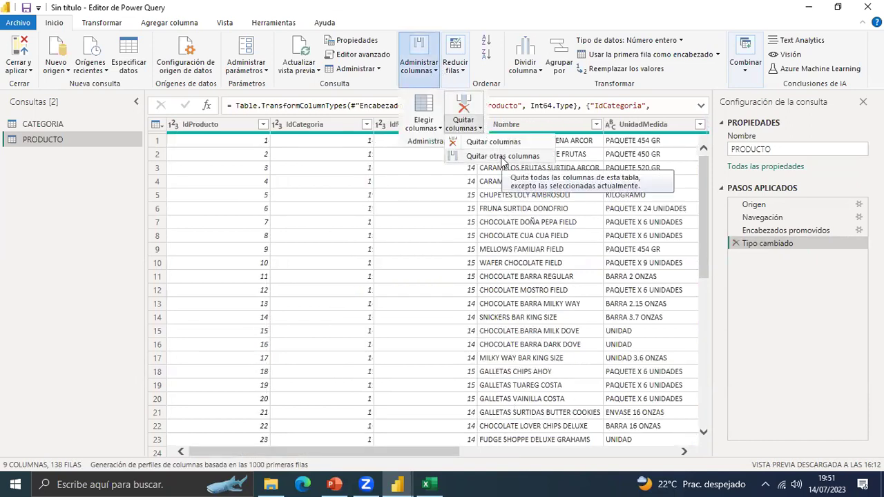
click(428, 454)
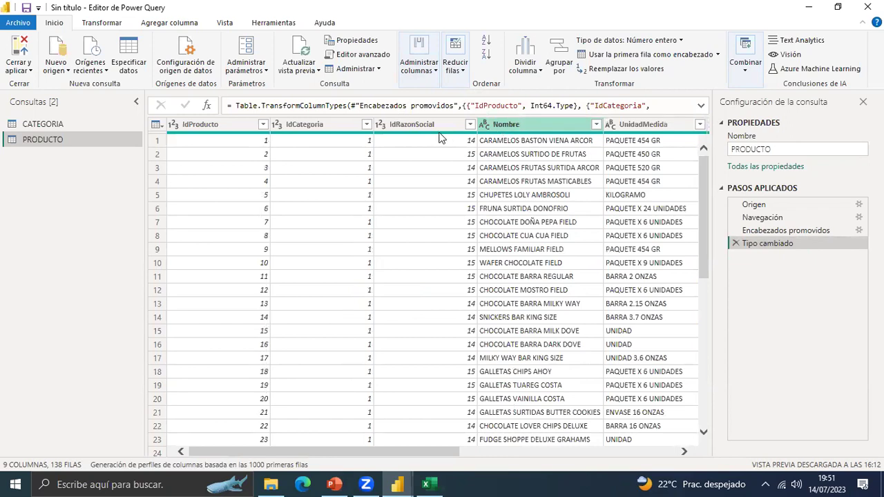
Remove the IdCategoria, IdRazonSocial, UnidadMedida and PrecioProveedor columns one by one, and delete the resulting Columnas quitadas step.
right_click(321, 126)
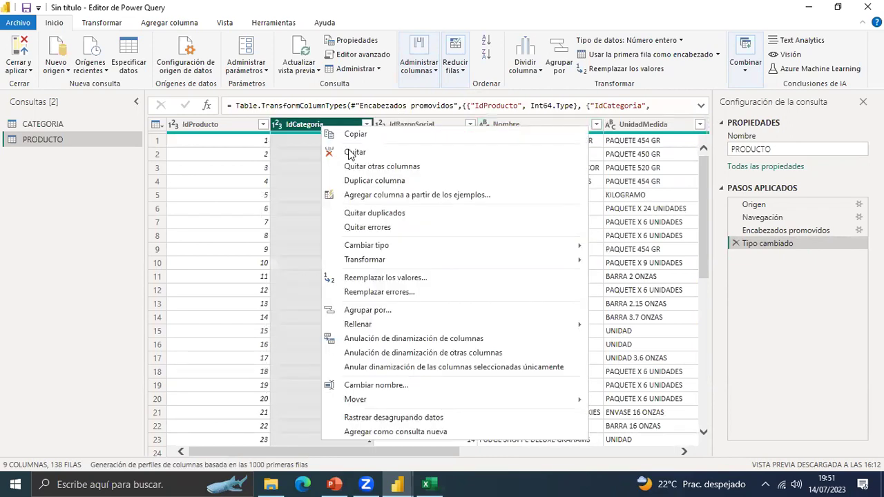
click(346, 153)
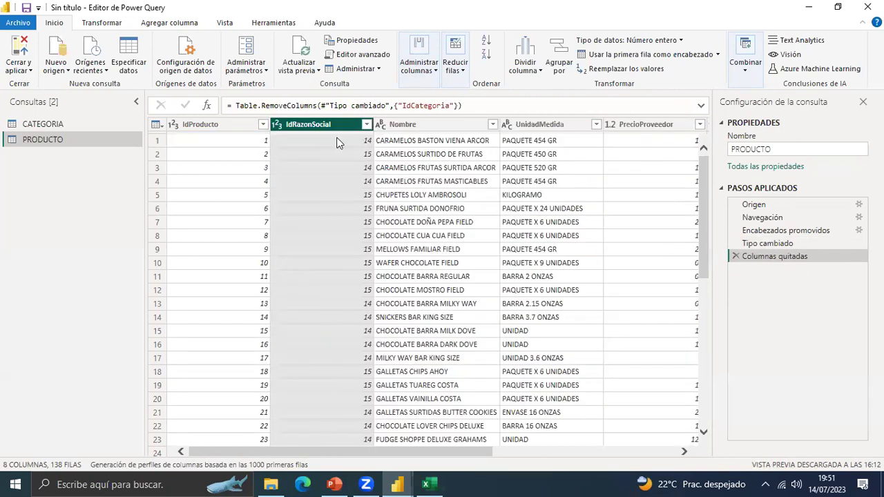
right_click(314, 128)
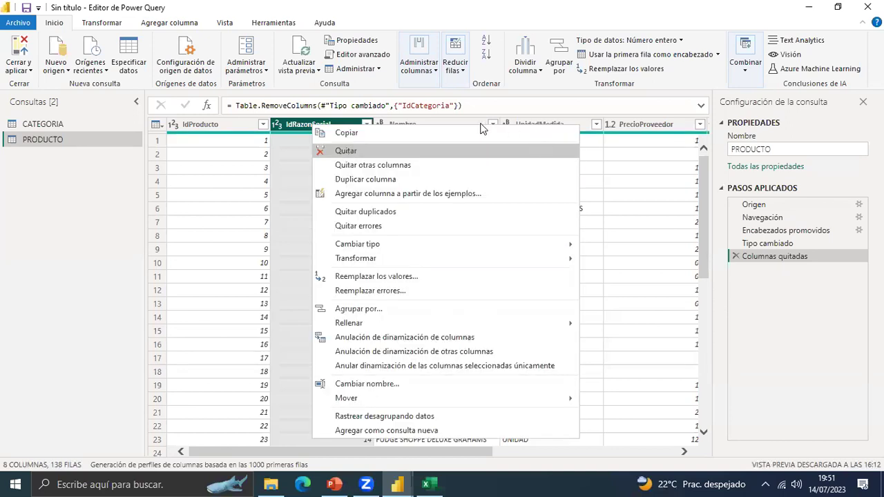
click(476, 149)
right_click(457, 125)
click(501, 147)
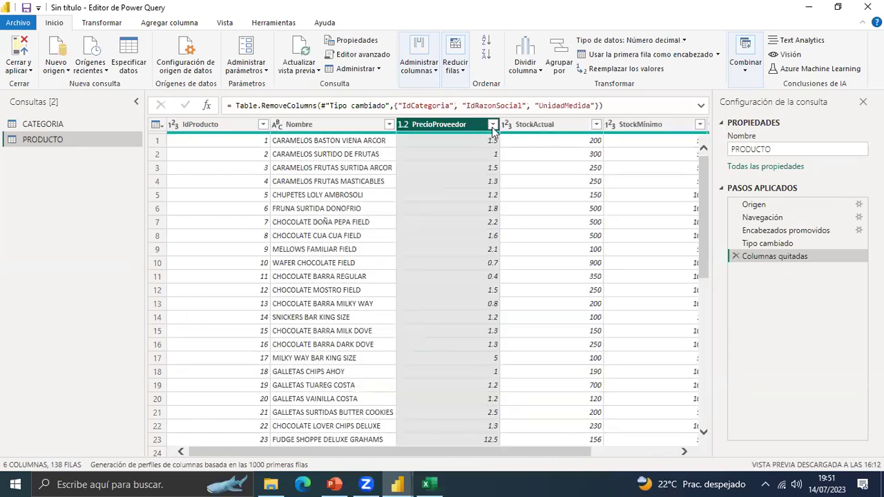
right_click(457, 126)
click(485, 149)
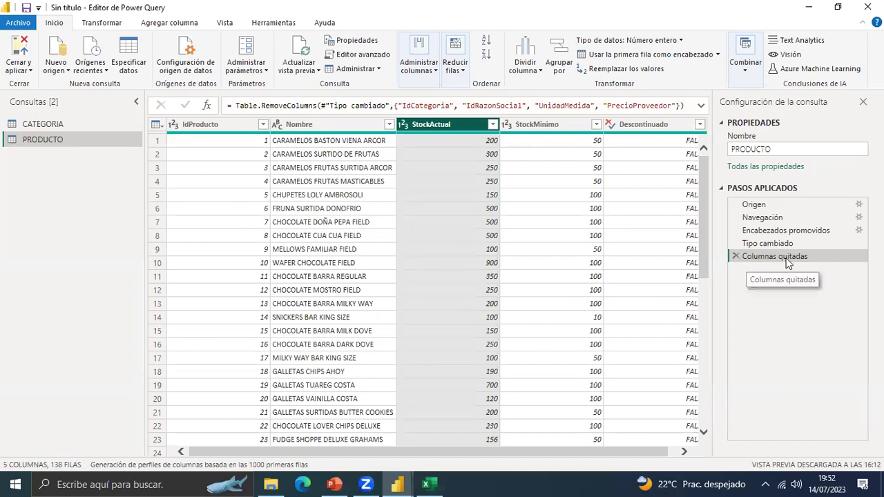
click(735, 256)
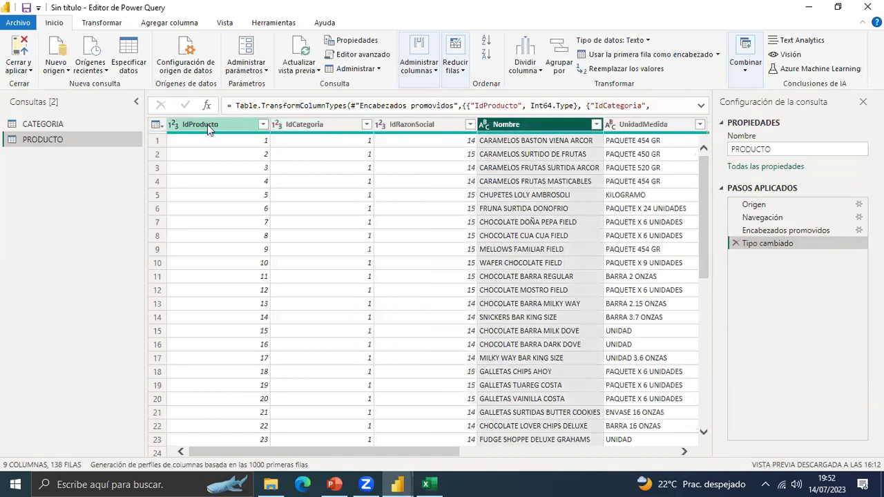
Keep only the IdProducto and Nombre columns in the PRODUCTO query with Quitar otras columnas.
click(207, 124)
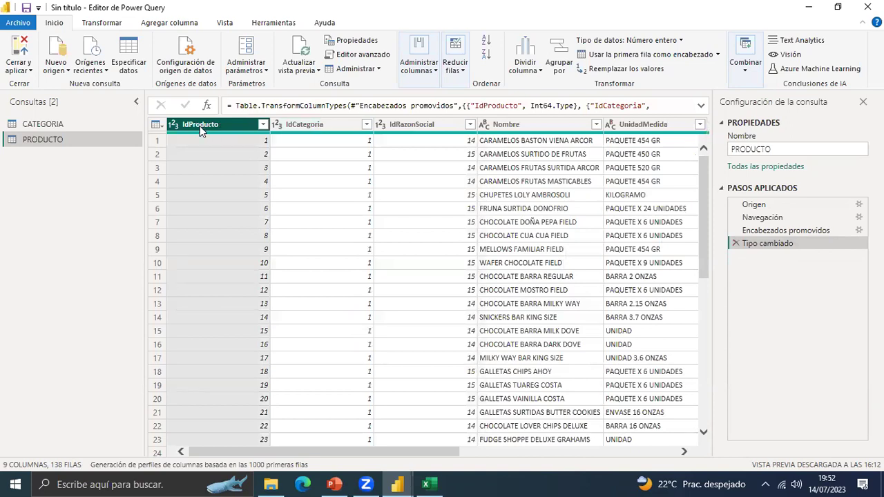
ctrl+click(519, 130)
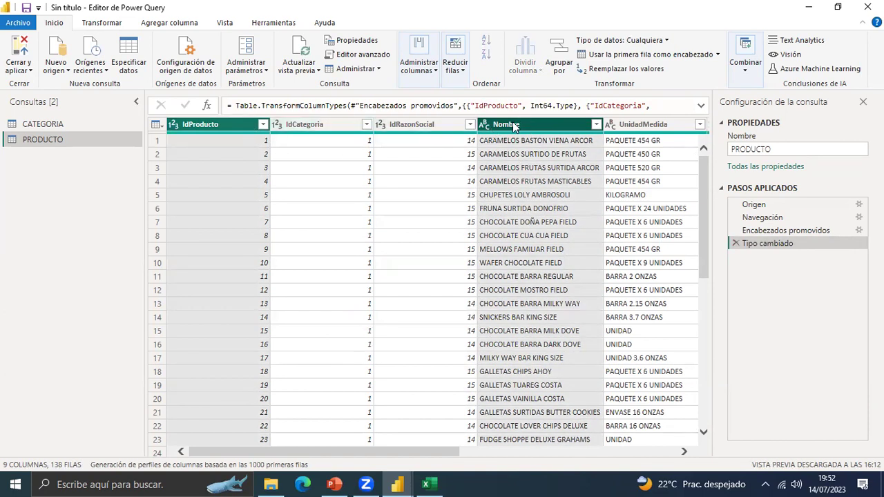
click(263, 142)
click(228, 125)
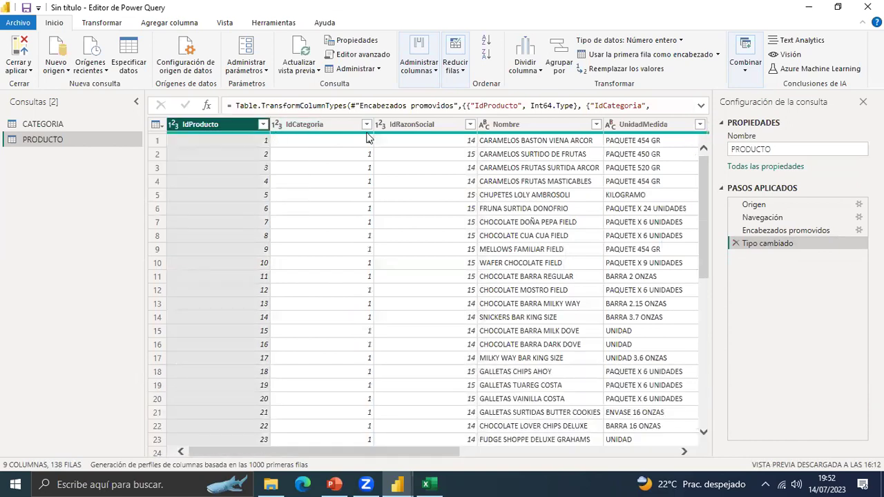
ctrl+click(511, 126)
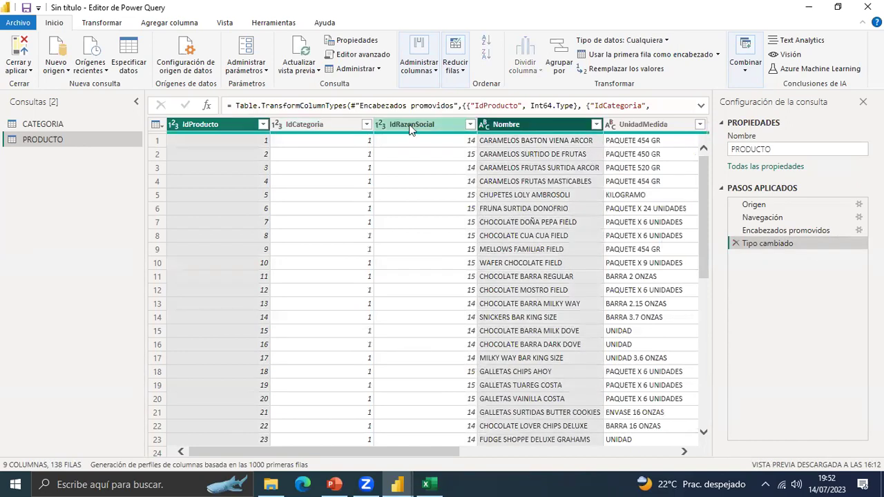
click(432, 72)
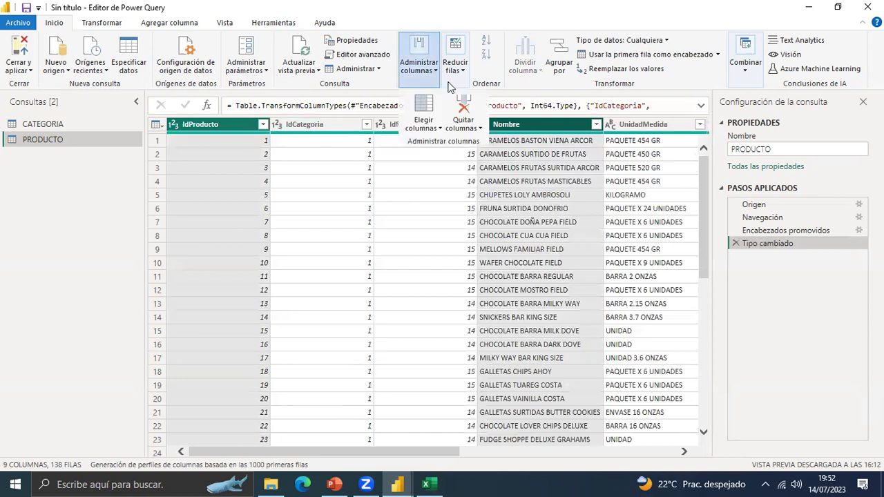
click(479, 129)
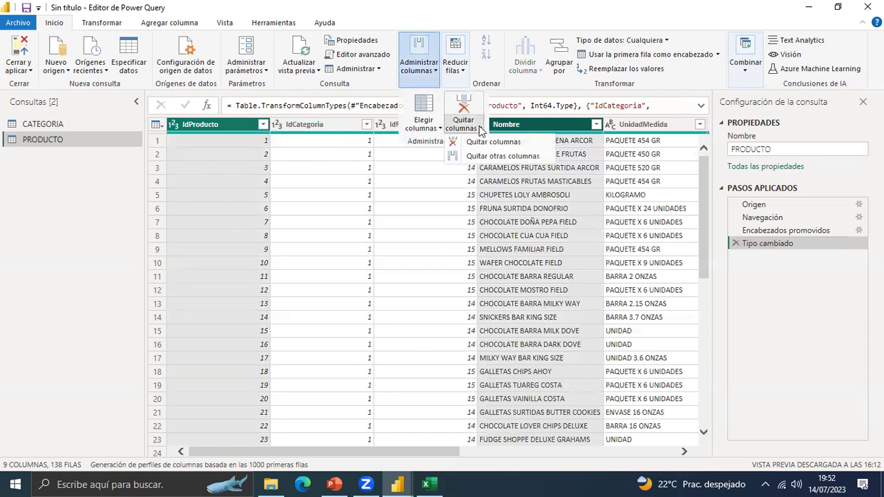
click(498, 158)
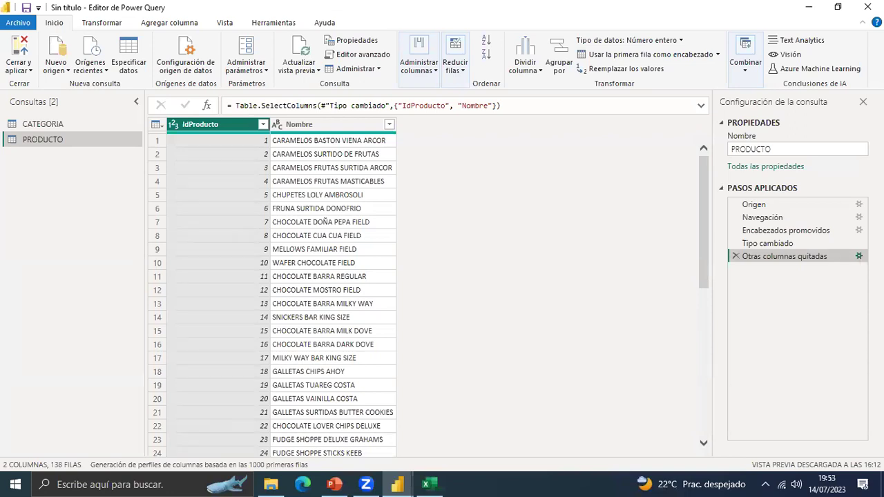
Edit the Otras columnas quitadas step to also keep UnidadMedida, PrecioProveedor and StockActual, and delete that step from the applied steps.
click(858, 256)
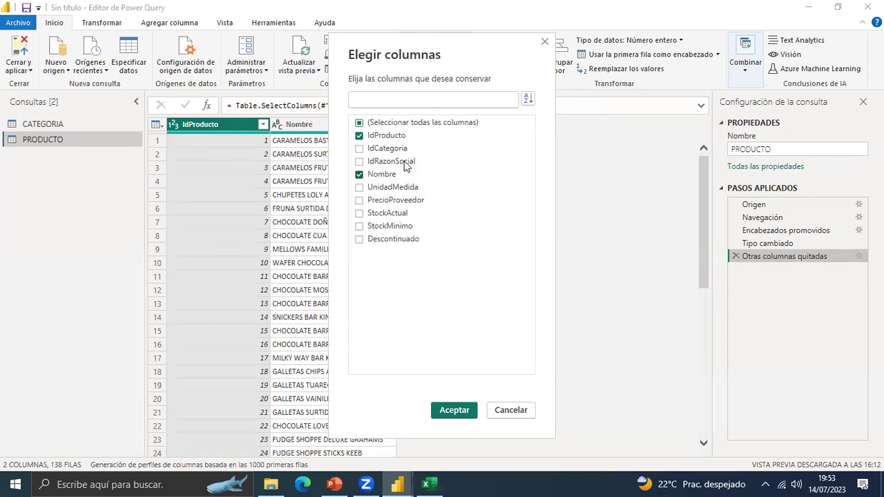
click(360, 192)
click(358, 200)
click(359, 213)
click(453, 410)
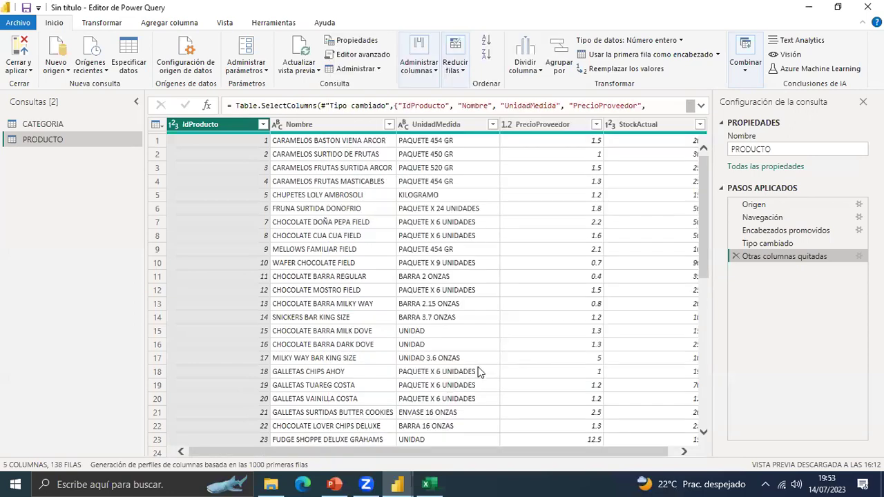
click(736, 256)
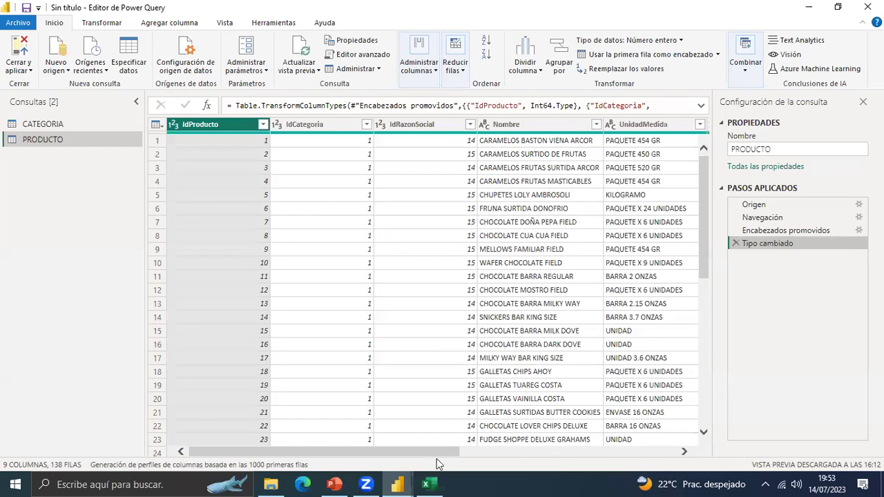
click(631, 452)
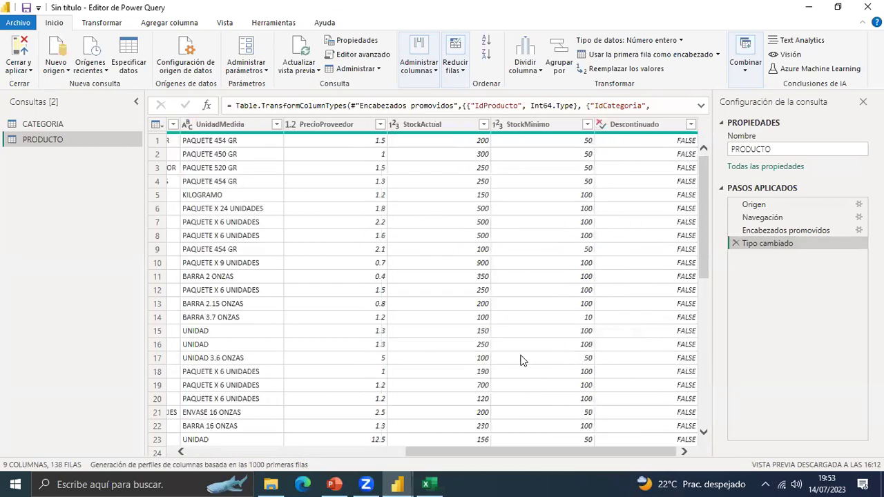
click(200, 455)
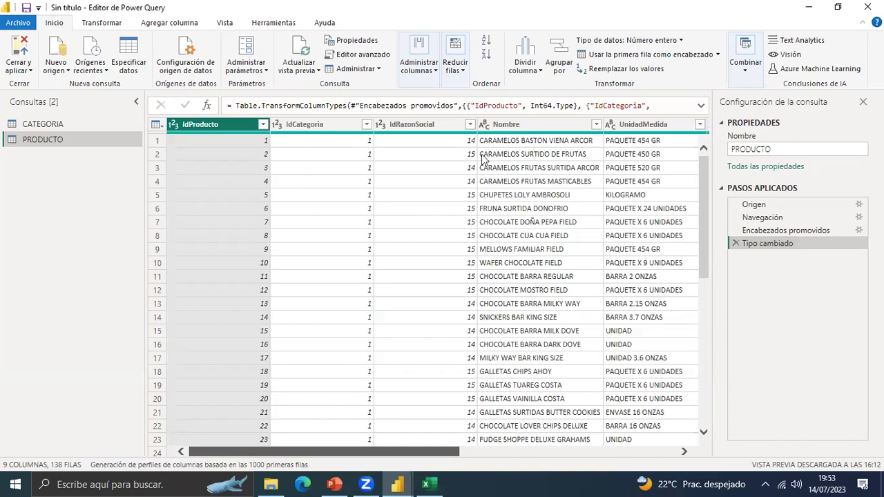
click(418, 63)
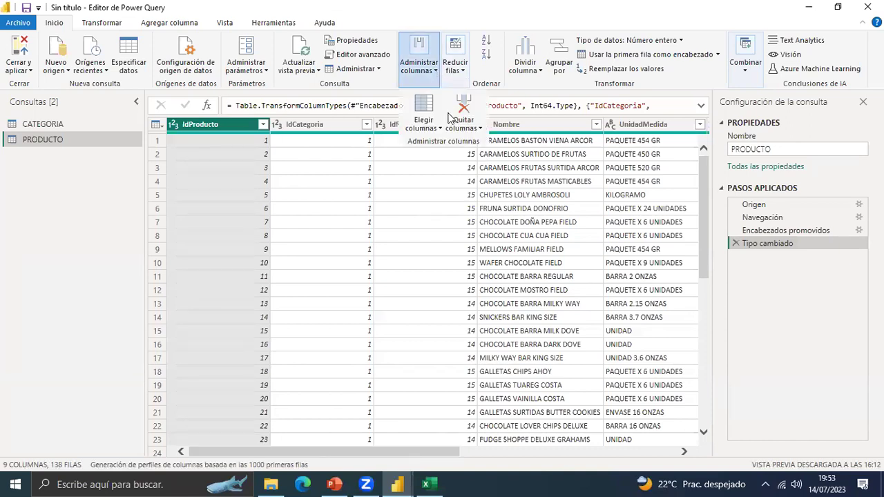
click(480, 130)
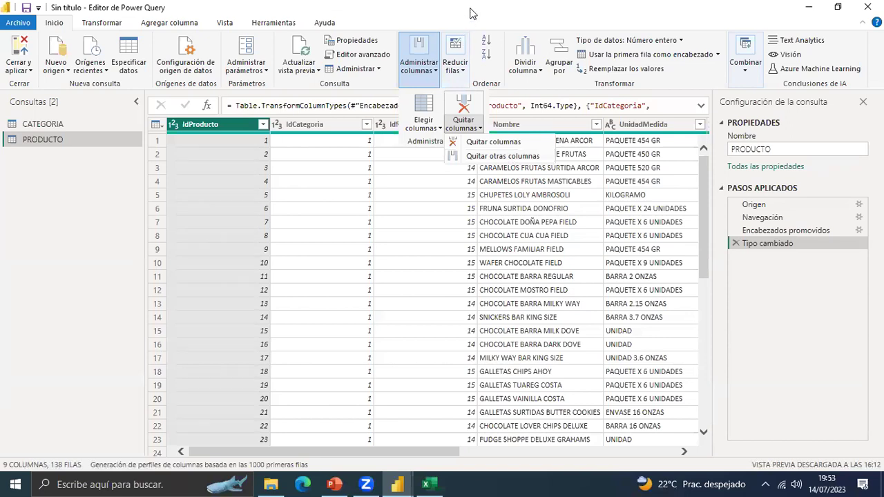
click(480, 29)
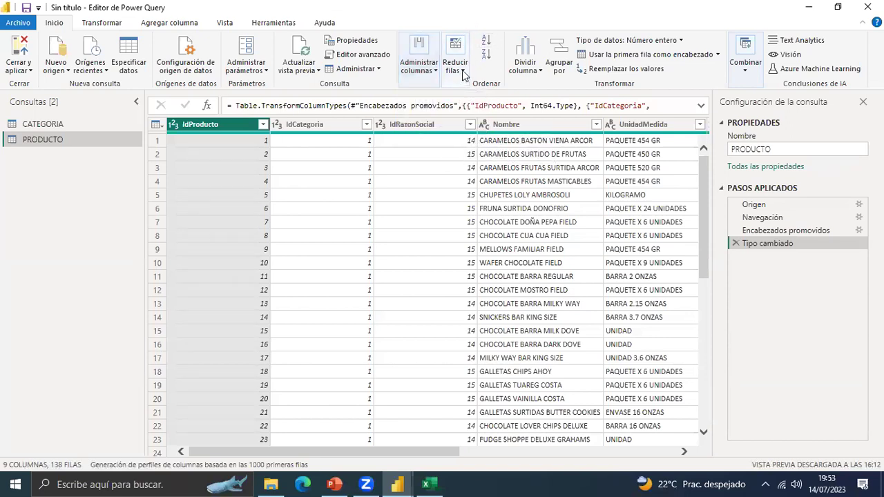
click(463, 74)
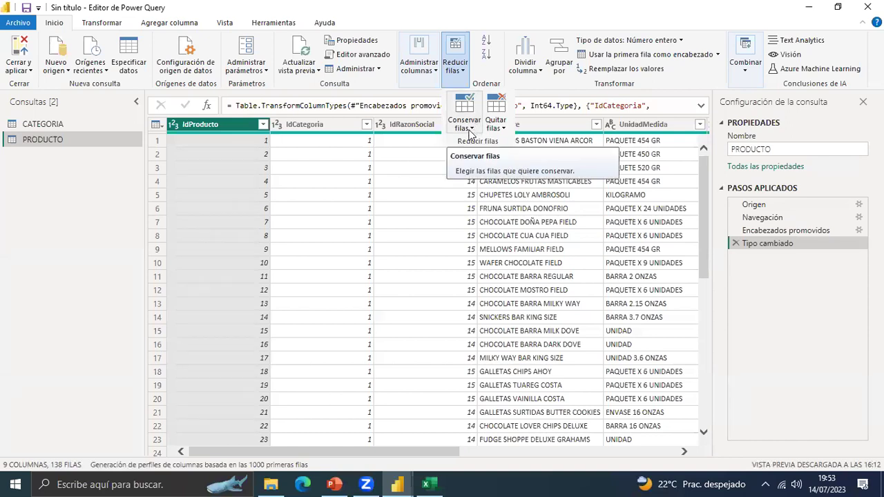
click(456, 78)
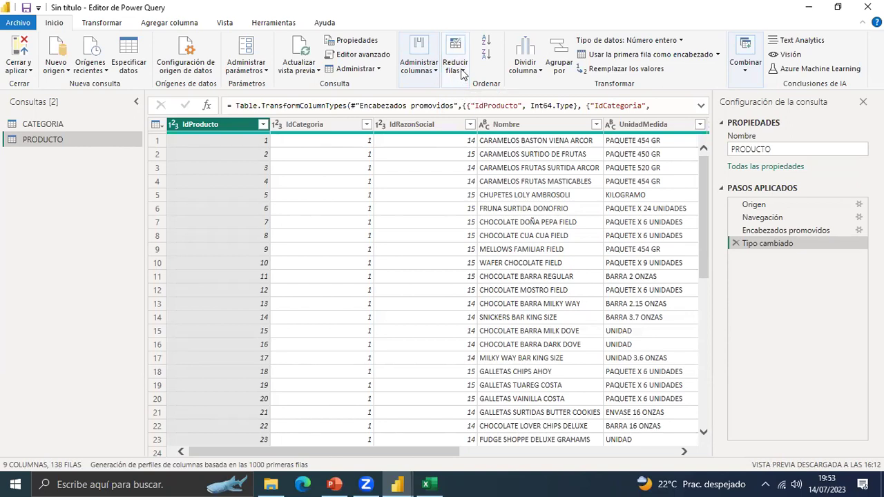
Keep the top 10 rows of PRODUCTO with Conservar filas superiores, and delete that applied step.
click(459, 72)
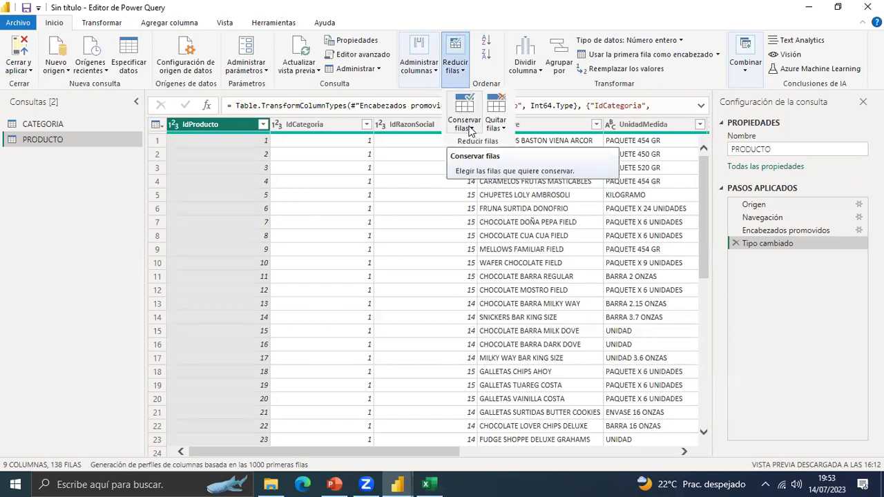
click(469, 129)
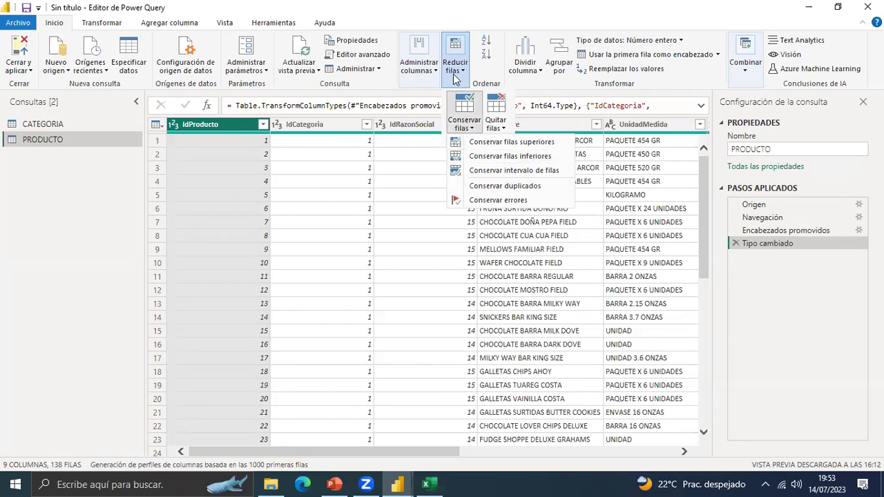
click(532, 145)
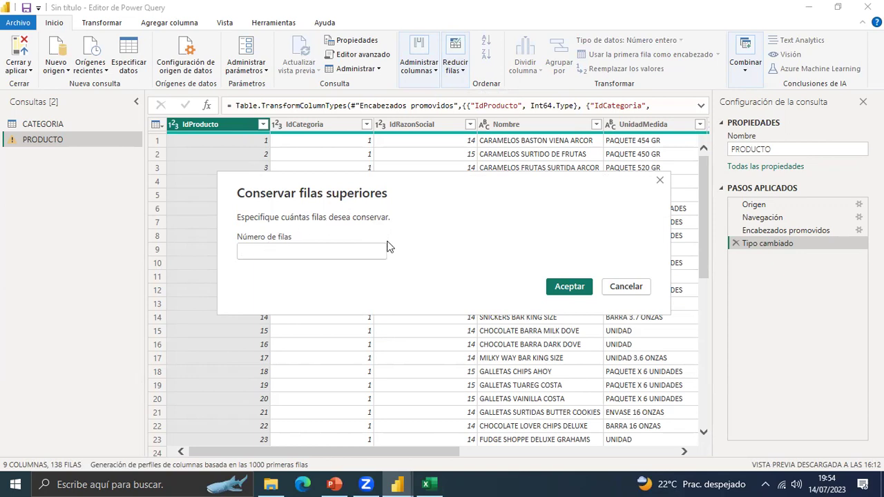
text(10)
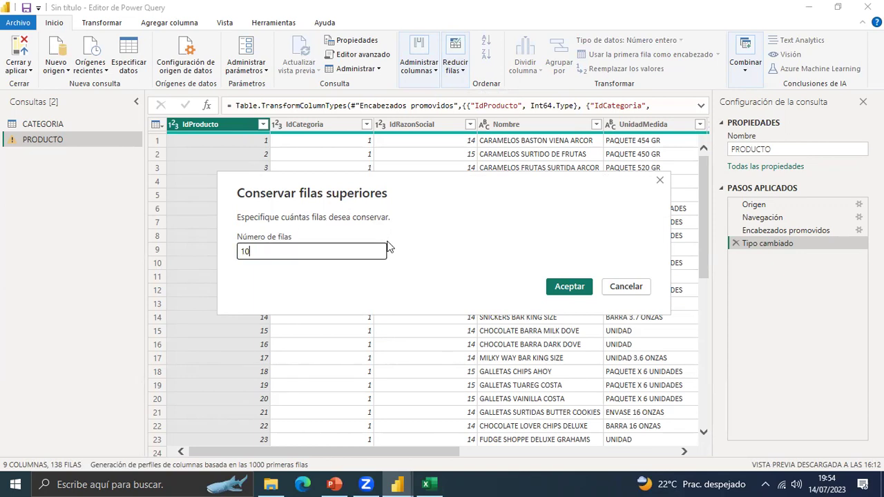
click(558, 287)
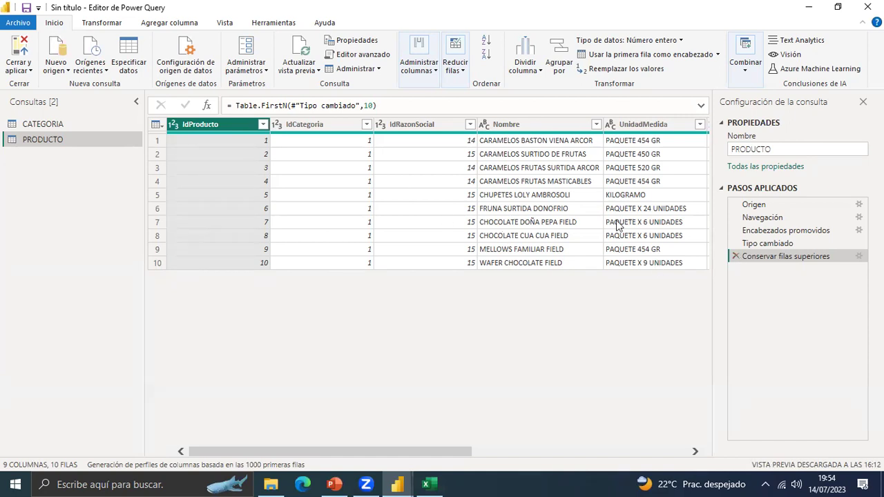
click(735, 257)
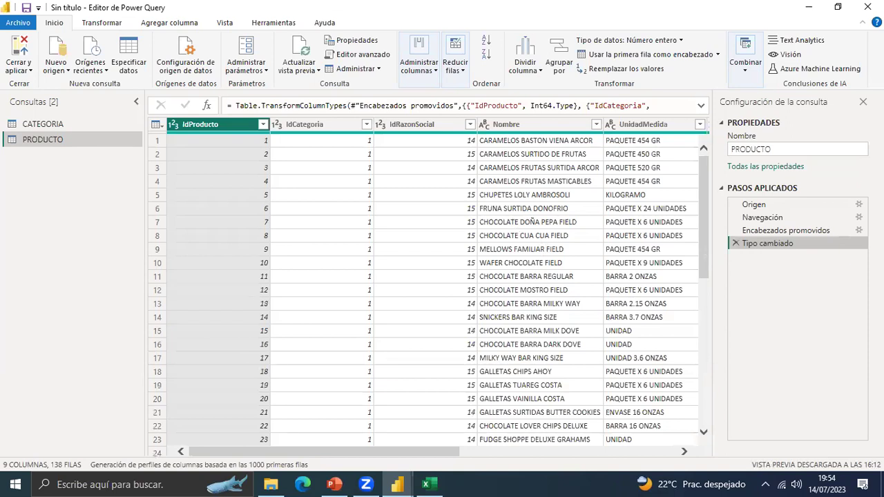
Keep the bottom 20 rows of PRODUCTO with Conservar filas inferiores, and delete the resulting Conservar las últimas filas step.
click(461, 70)
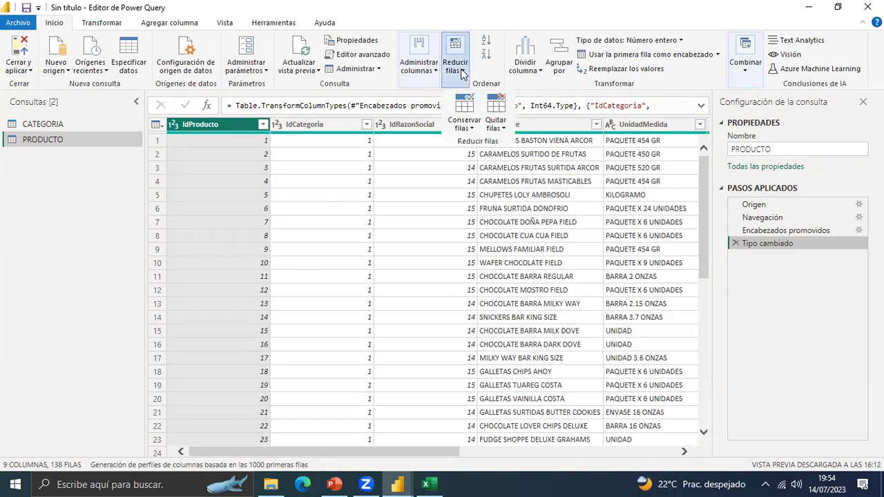
click(471, 133)
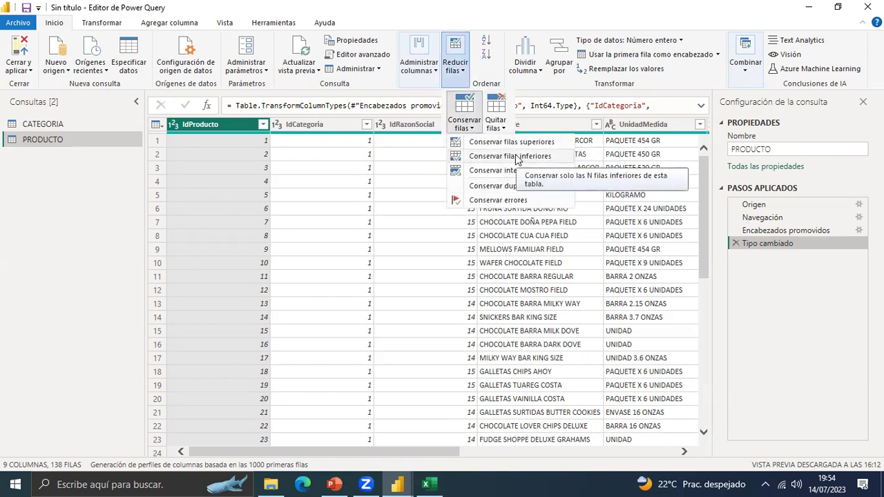
click(518, 157)
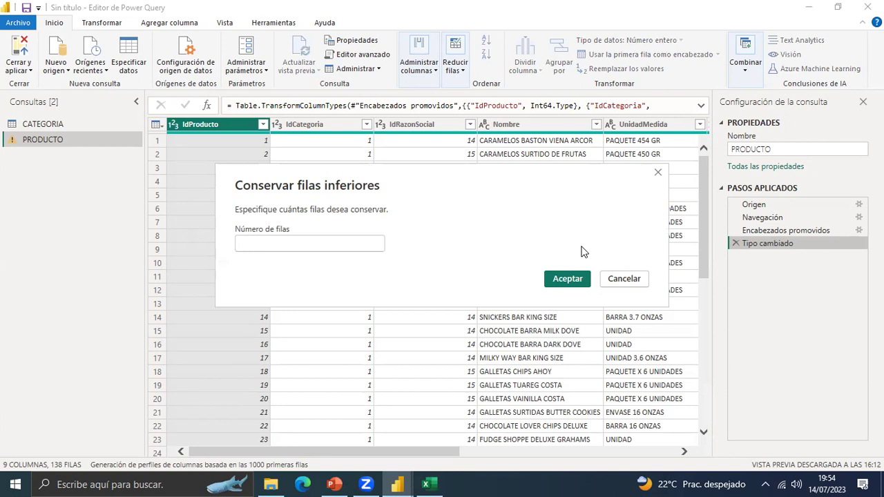
text(6)
key(BackSpace)
text(20)
key(Return)
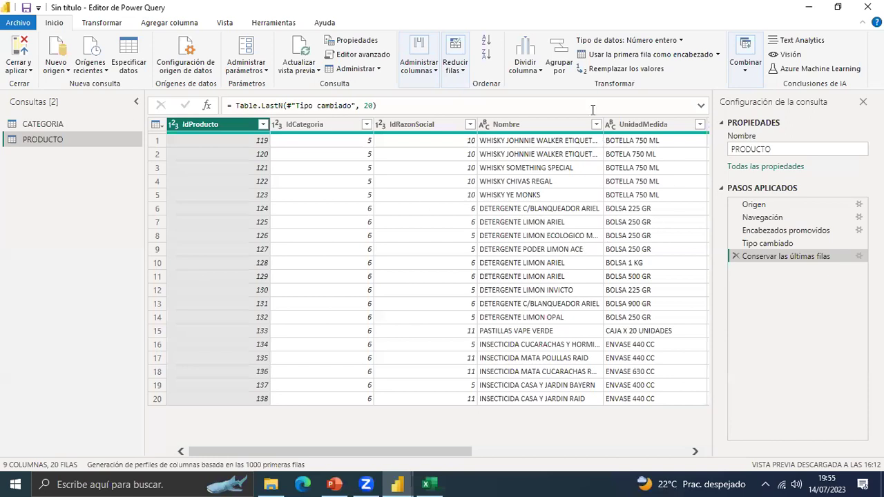
click(736, 256)
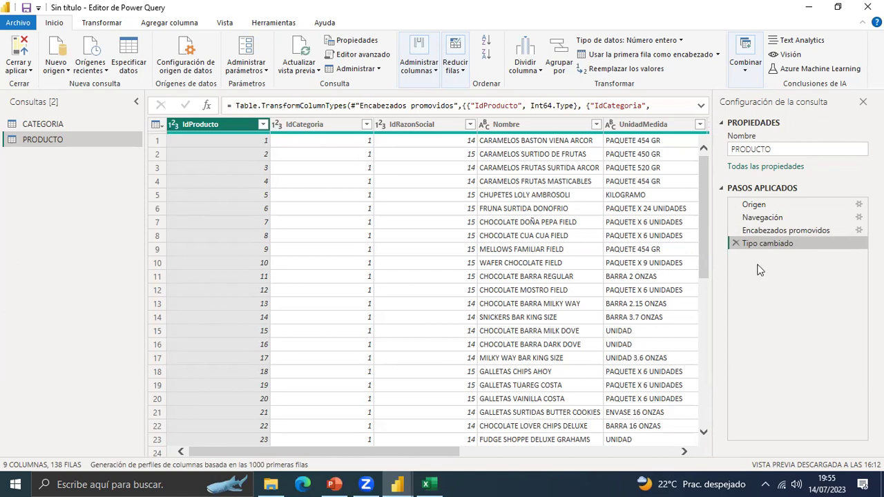
click(28, 70)
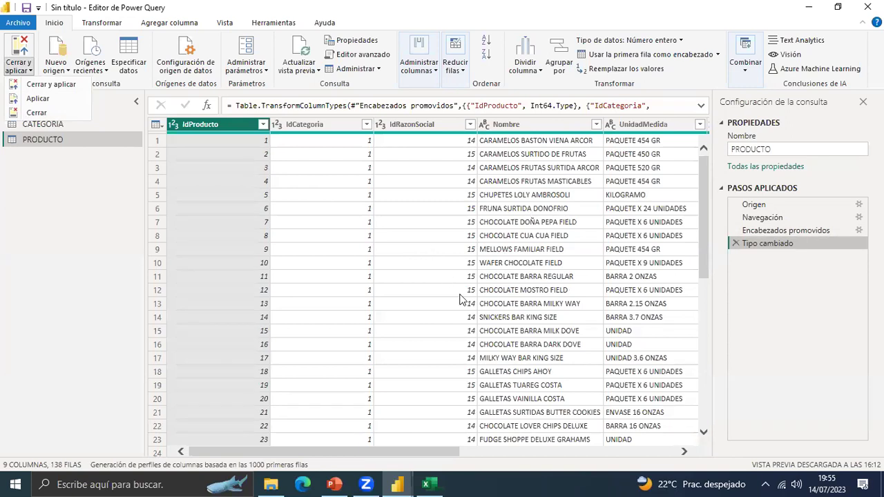
click(398, 483)
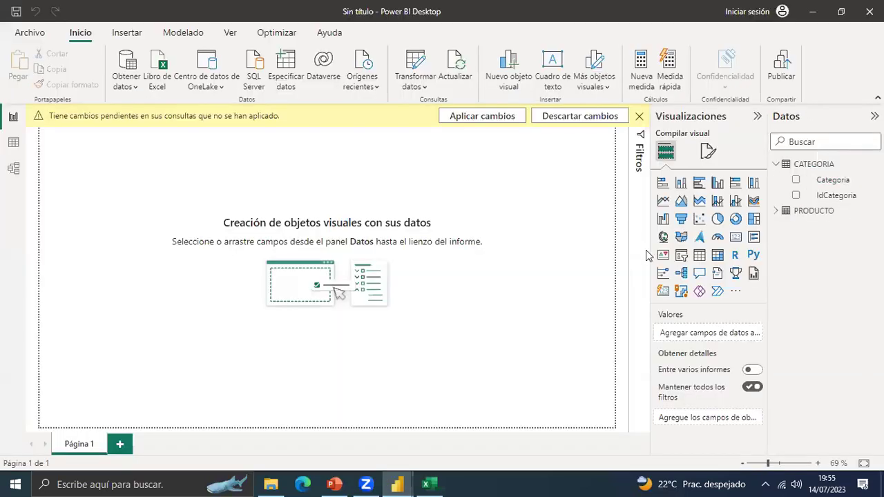
click(434, 483)
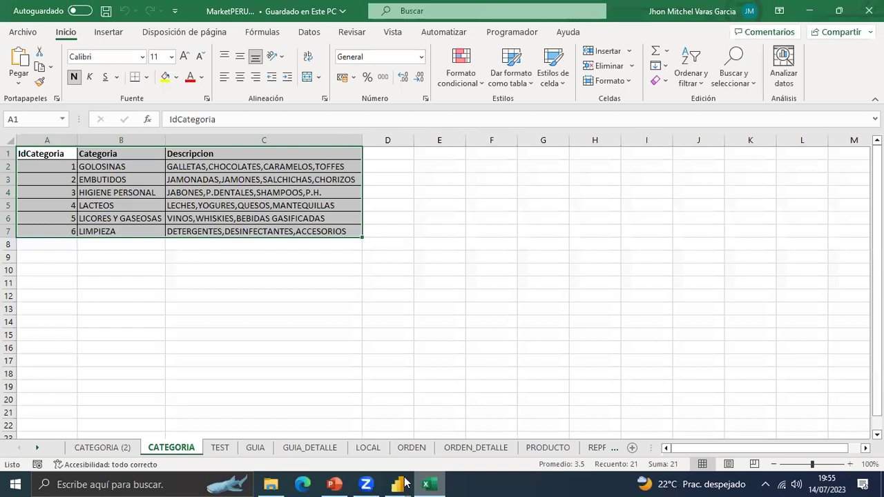
mouse_move(407, 483)
click(481, 414)
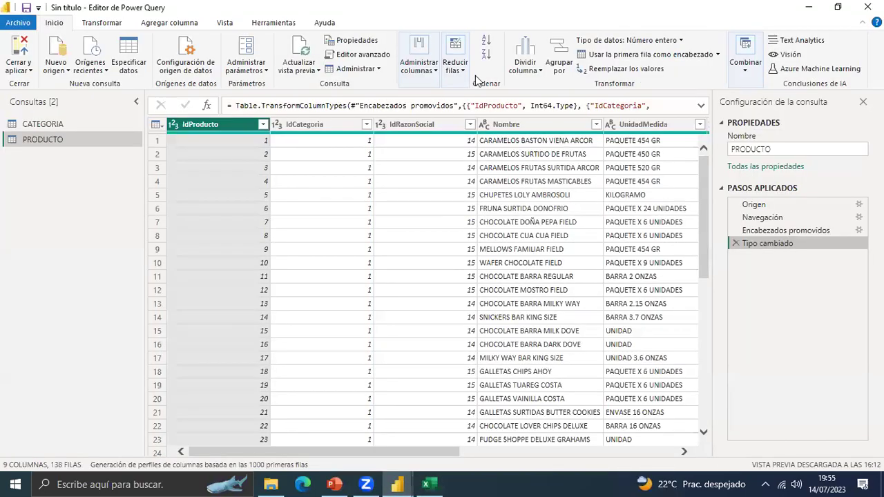
Keep a range of PRODUCTO rows with Conservar intervalo de filas, using first row 10 and 5 rows.
click(461, 69)
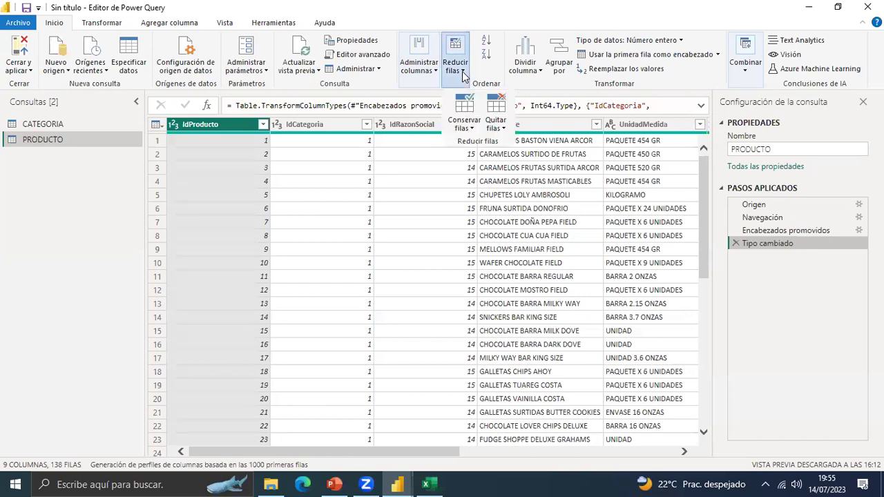
click(474, 129)
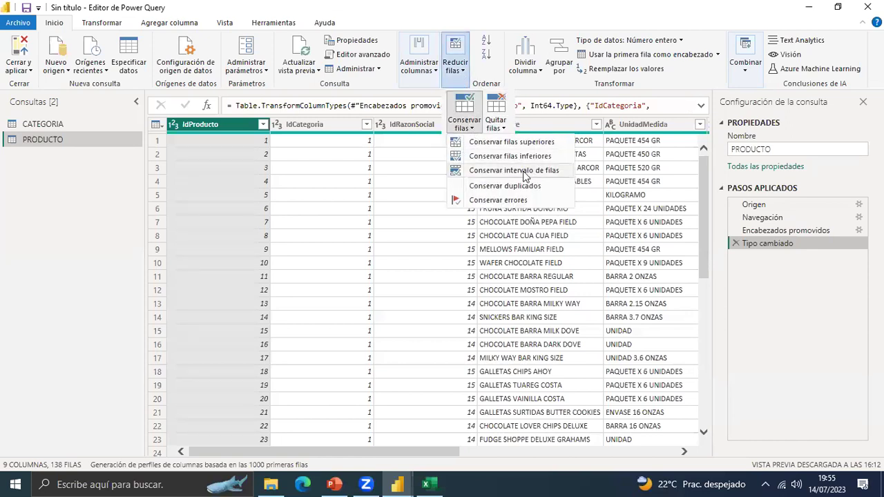
click(496, 172)
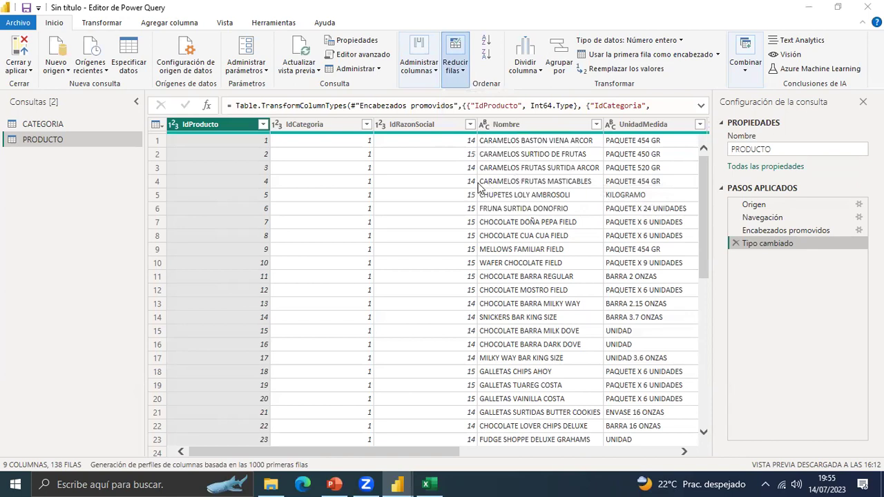
drag(299, 158, 422, 158)
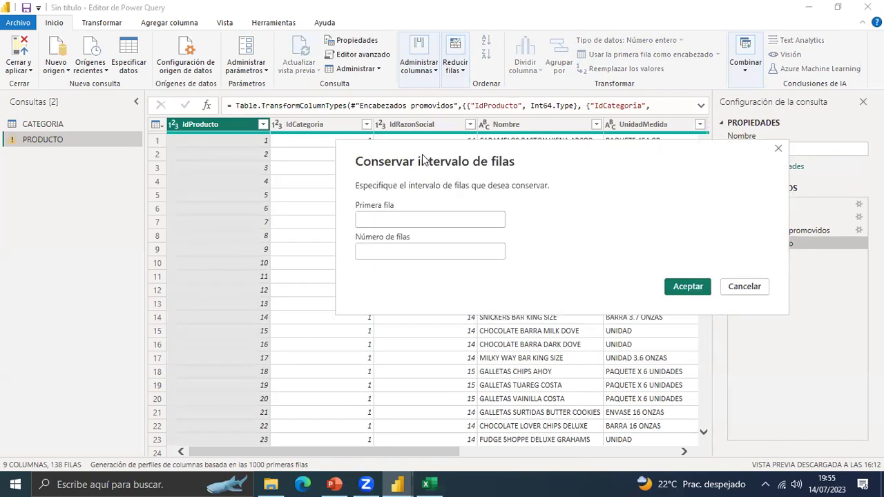
click(381, 219)
text(10)
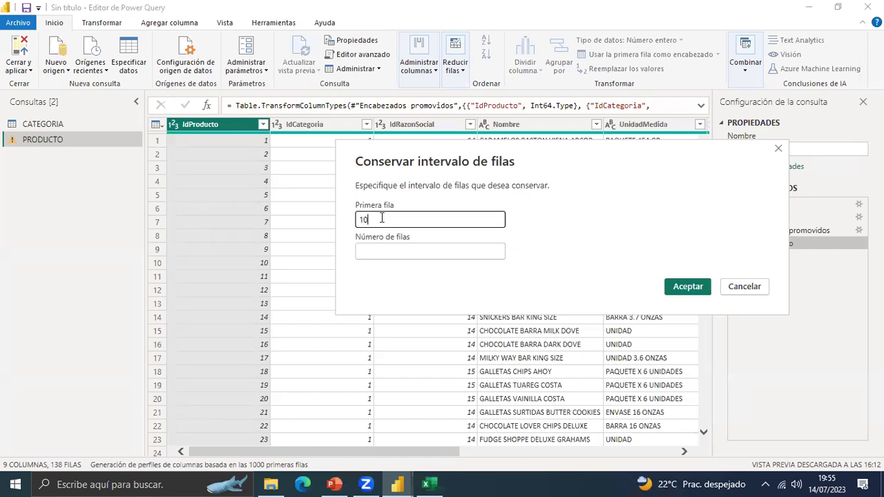
click(364, 252)
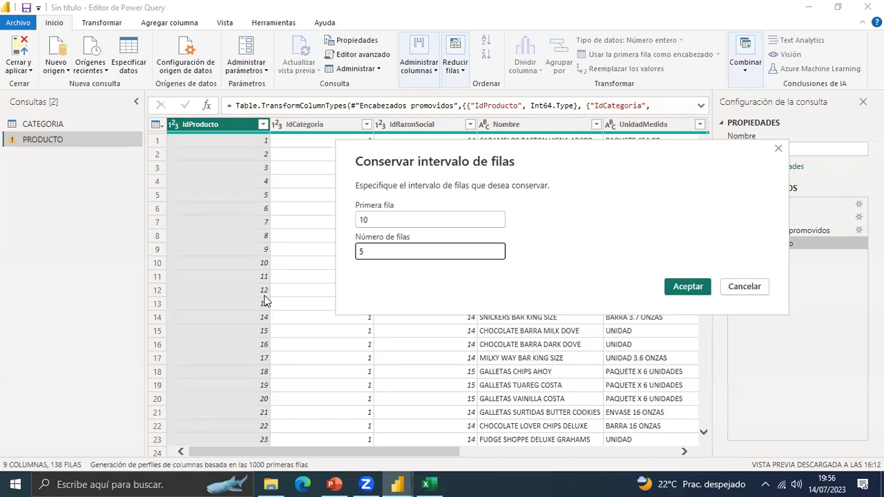
click(688, 286)
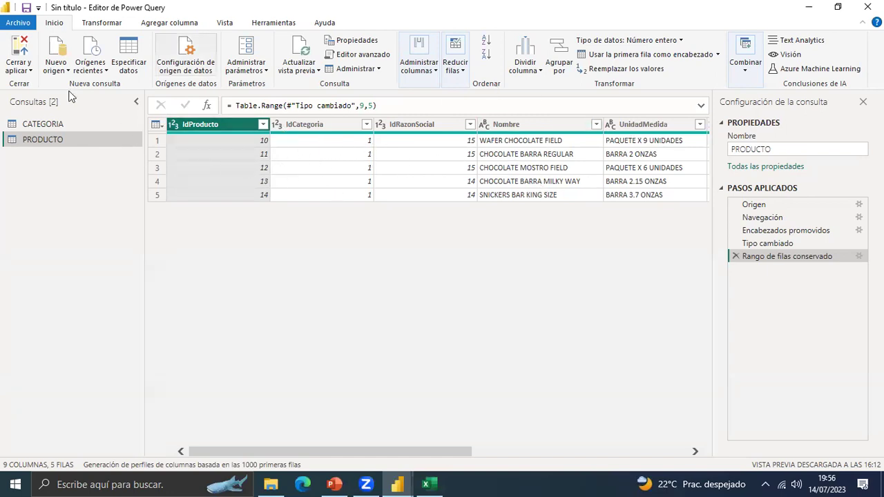
Close and apply the query changes, and show the PRODUCTO table's loaded rows in the data view.
click(31, 70)
click(52, 82)
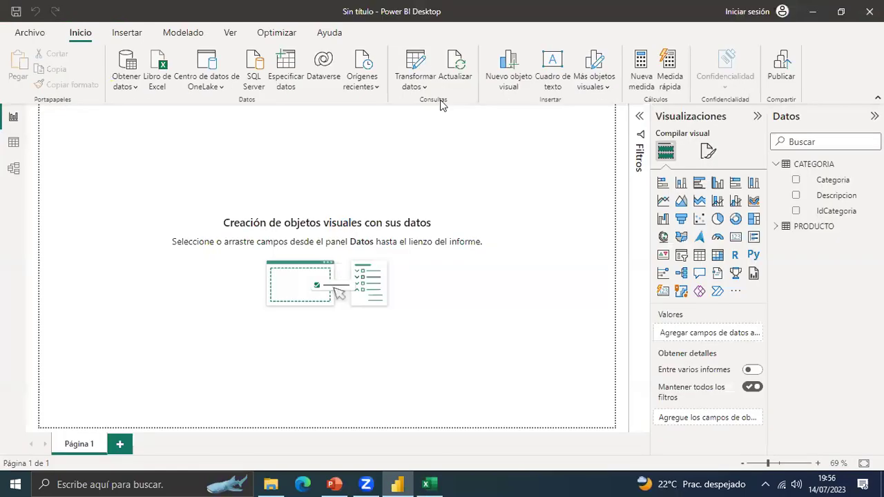
click(811, 228)
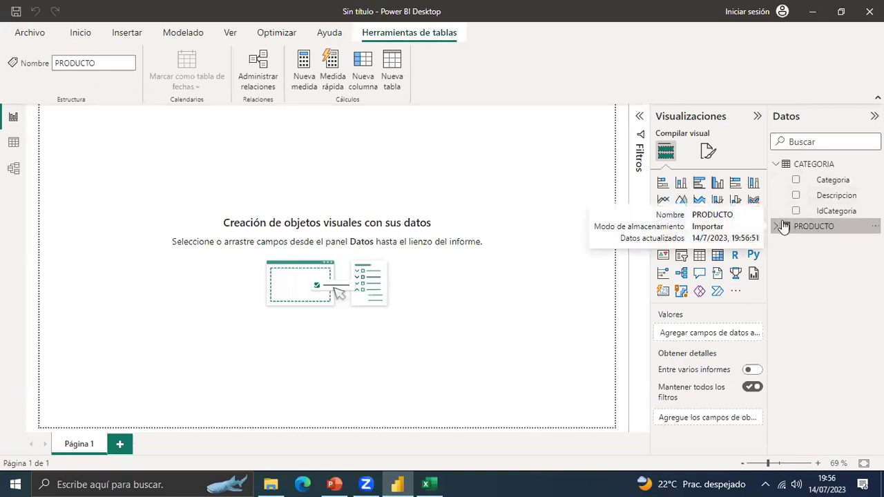
click(780, 226)
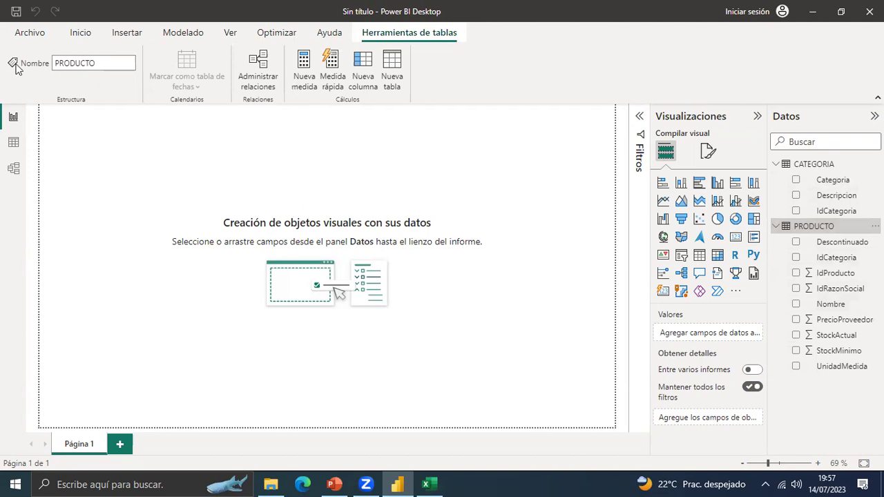
click(13, 143)
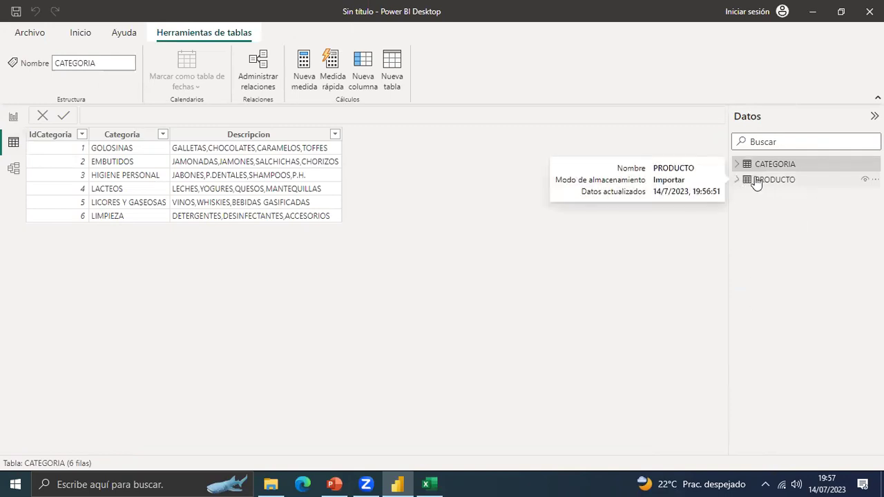
click(765, 181)
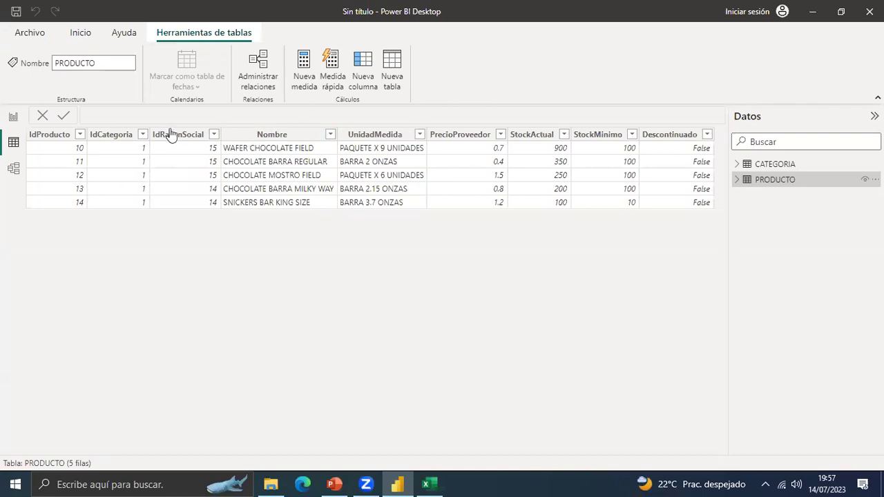
Reopen the Power Query editor from the report view and delete the Rango de filas conservado step from PRODUCTO.
click(13, 117)
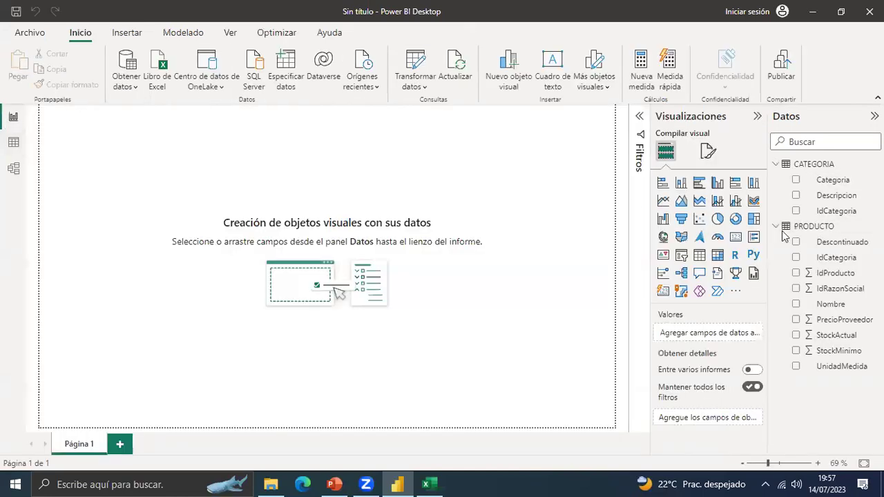
click(775, 164)
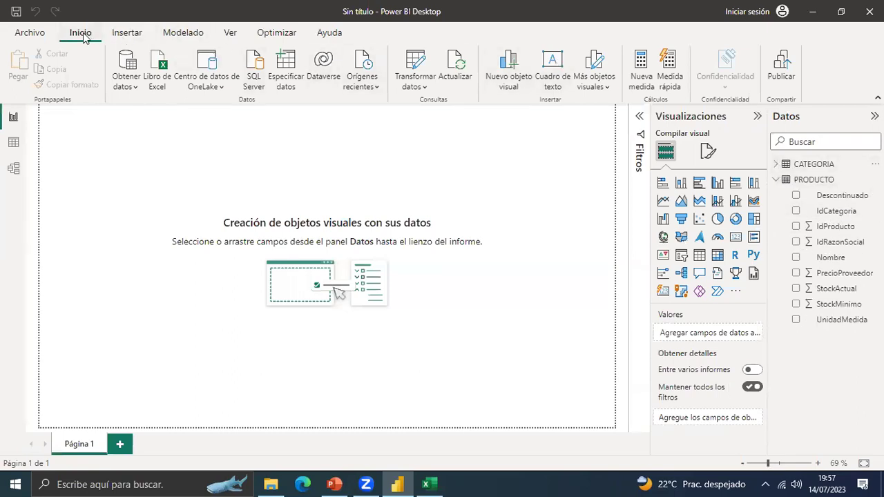
click(426, 86)
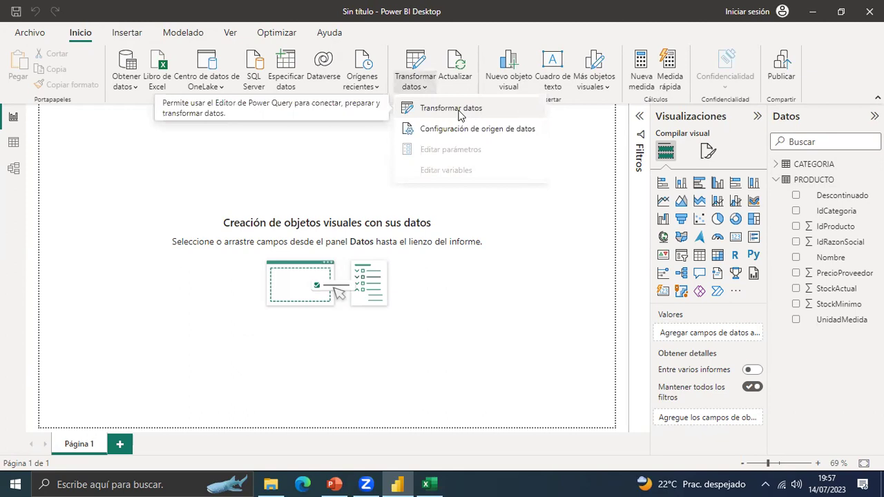
click(454, 111)
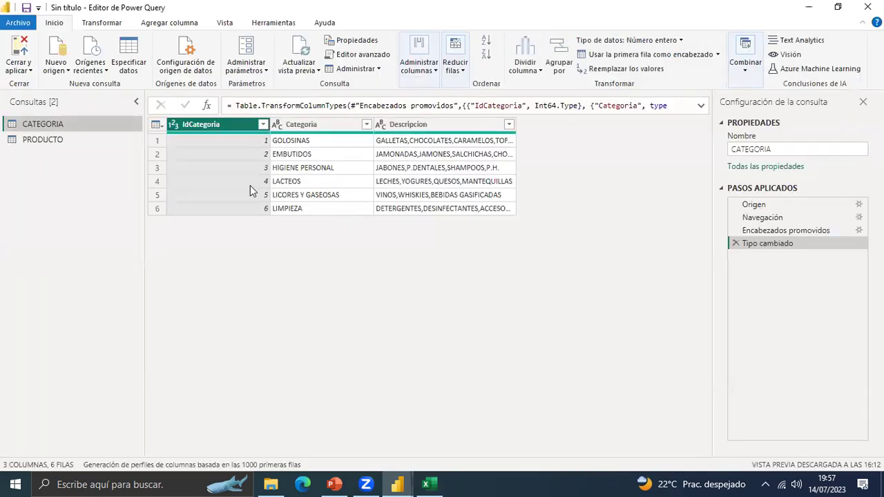
click(32, 139)
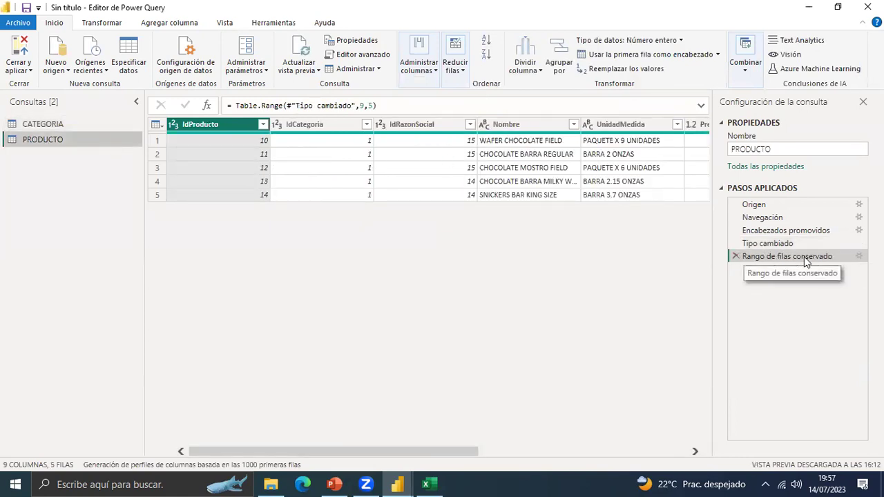
click(735, 256)
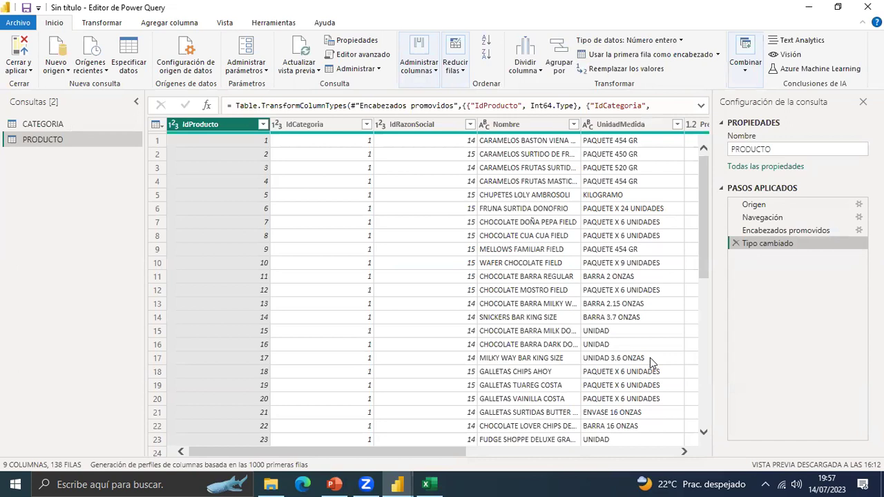
Remove the duplicate rows of PRODUCTO based on the IdCategoria column with Quitar duplicados.
click(461, 74)
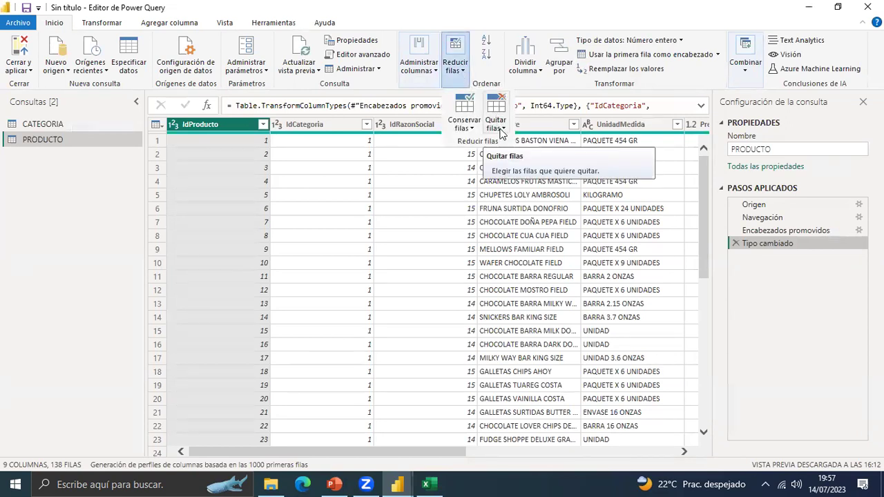
click(501, 131)
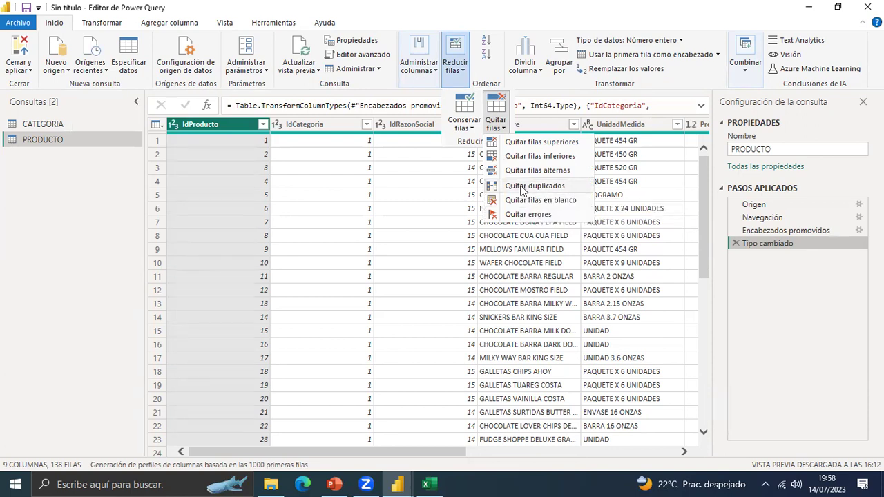
click(332, 127)
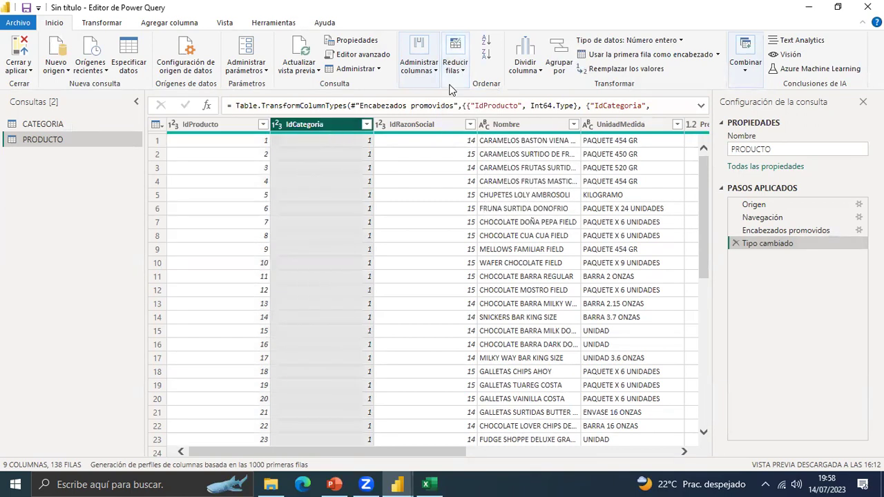
click(461, 72)
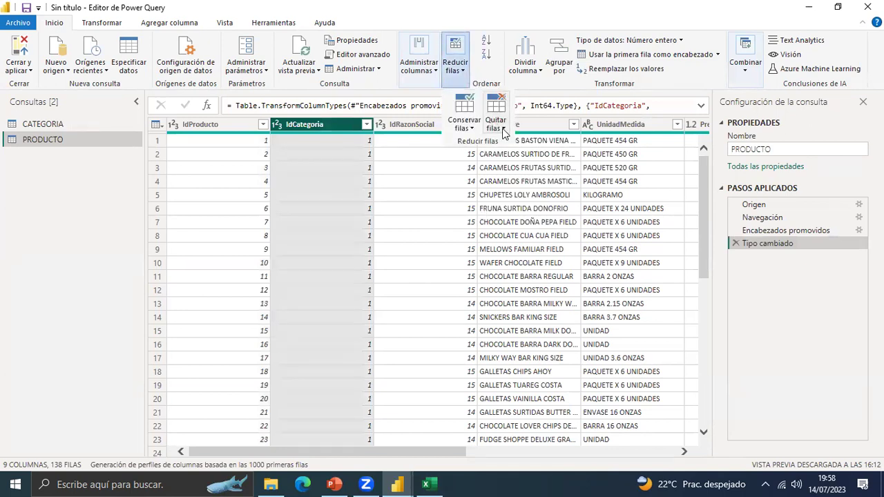
click(327, 129)
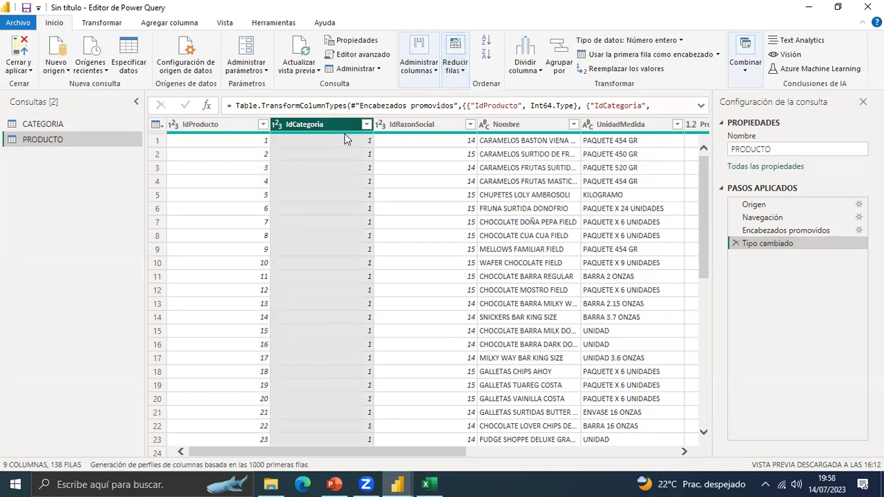
click(455, 62)
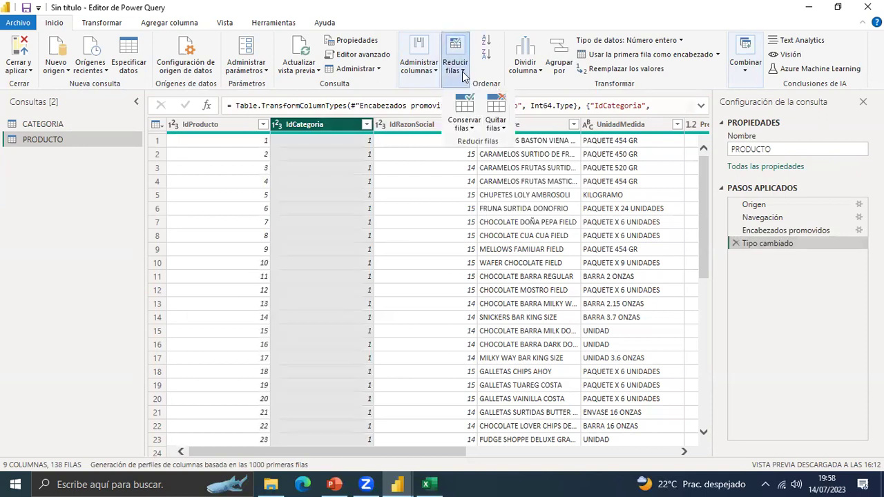
click(504, 130)
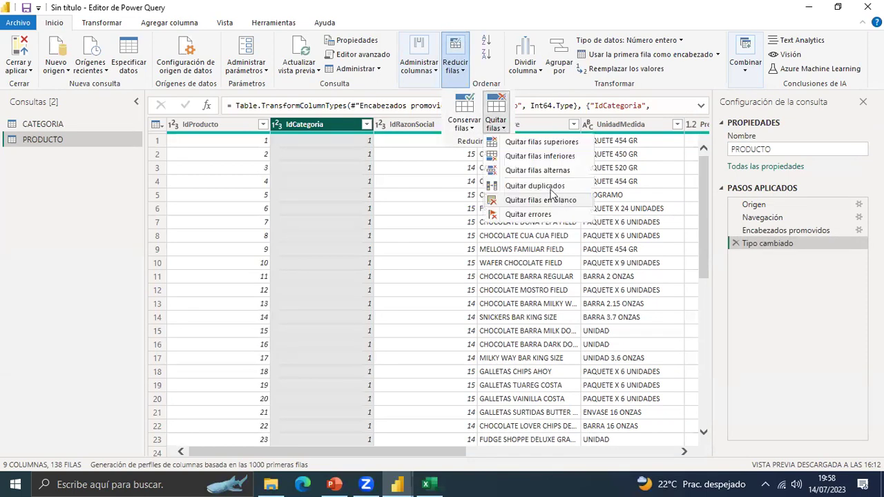
click(542, 188)
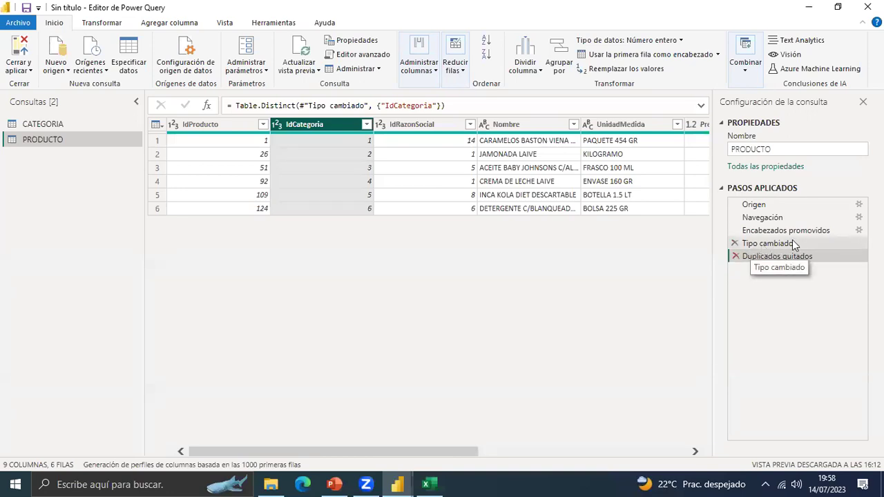
Review the IdCategoria values of PRODUCTO as they stand at the Tipo cambiado step.
click(762, 245)
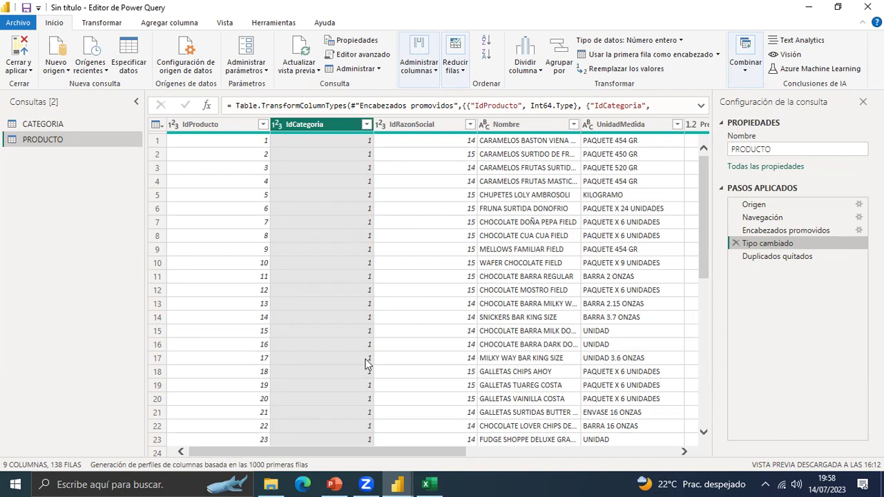
drag(700, 232, 700, 354)
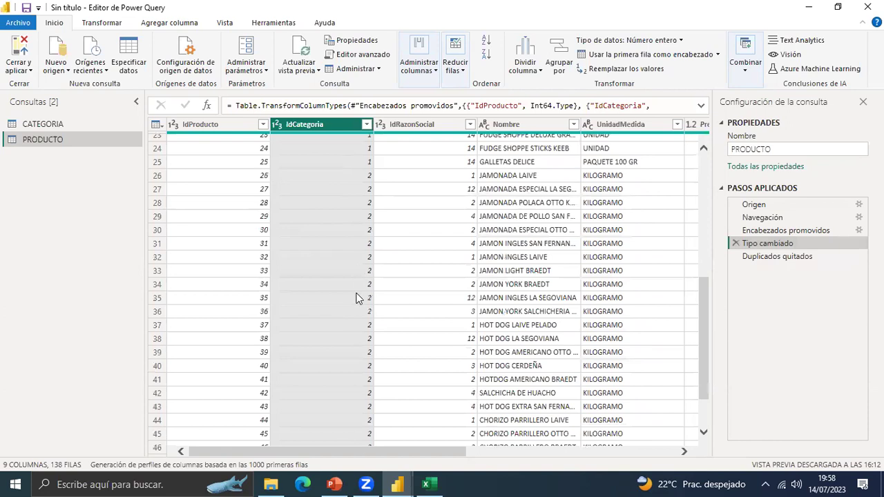
drag(706, 299, 706, 387)
click(708, 188)
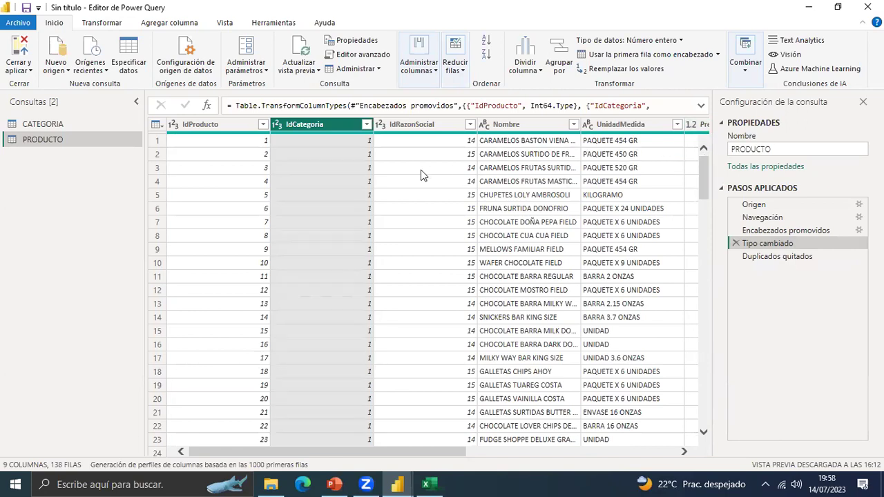
mouse_move(369, 133)
click(465, 75)
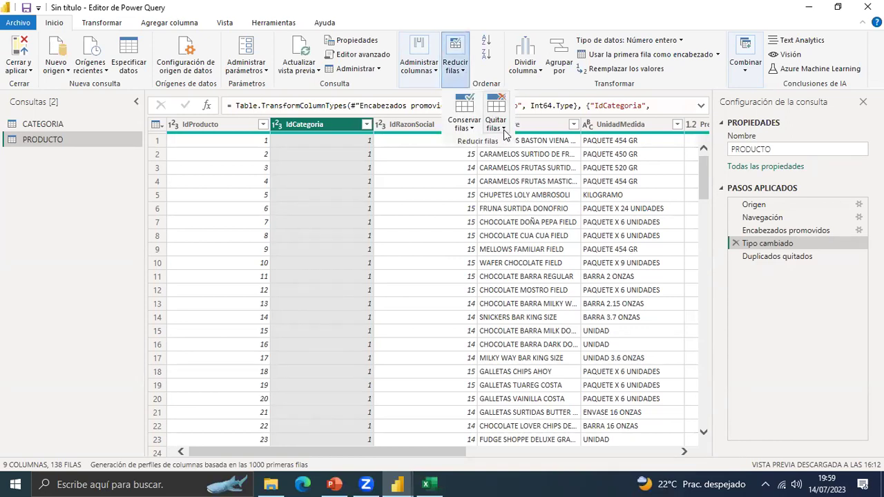
click(503, 130)
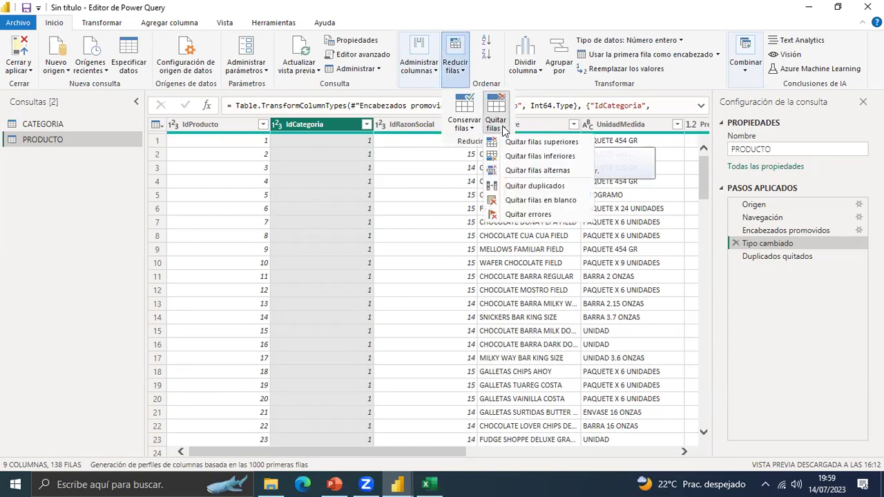
click(550, 188)
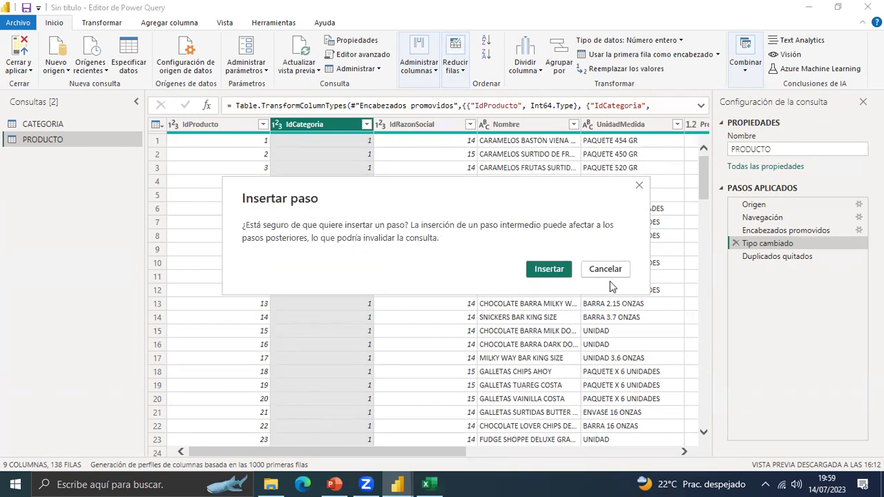
click(625, 271)
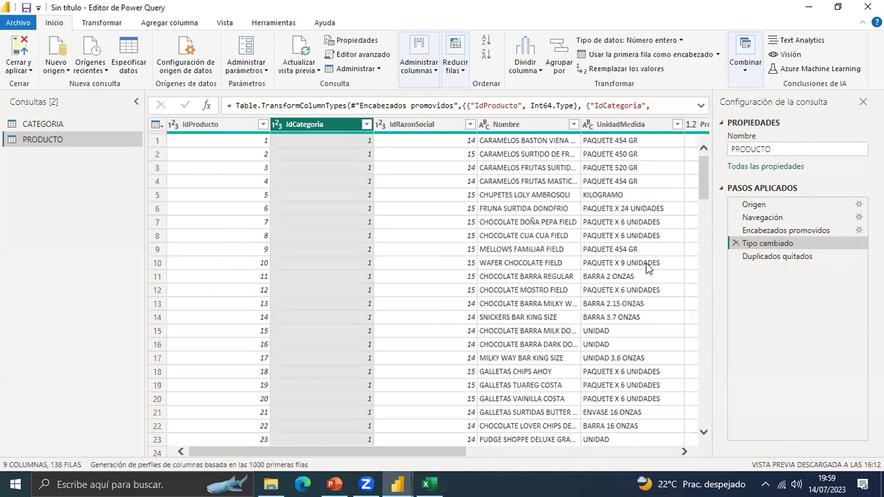
Delete the Duplicados quitados step from the PRODUCTO query.
click(778, 256)
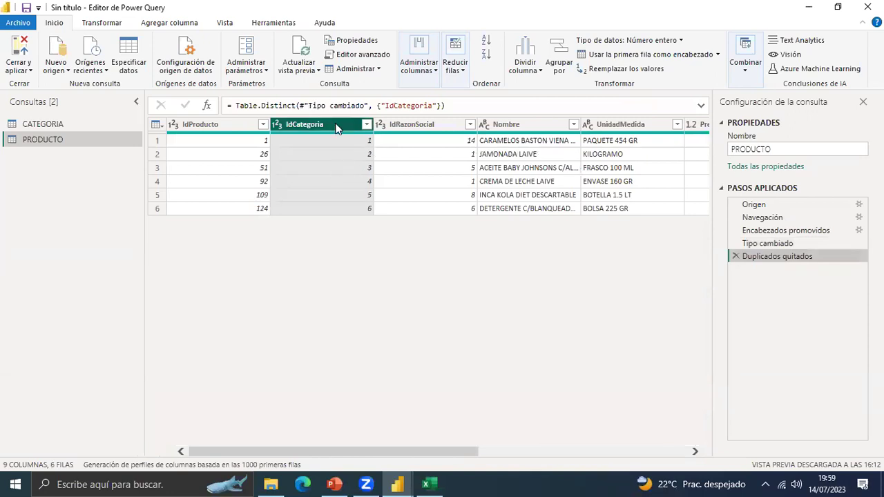
click(735, 256)
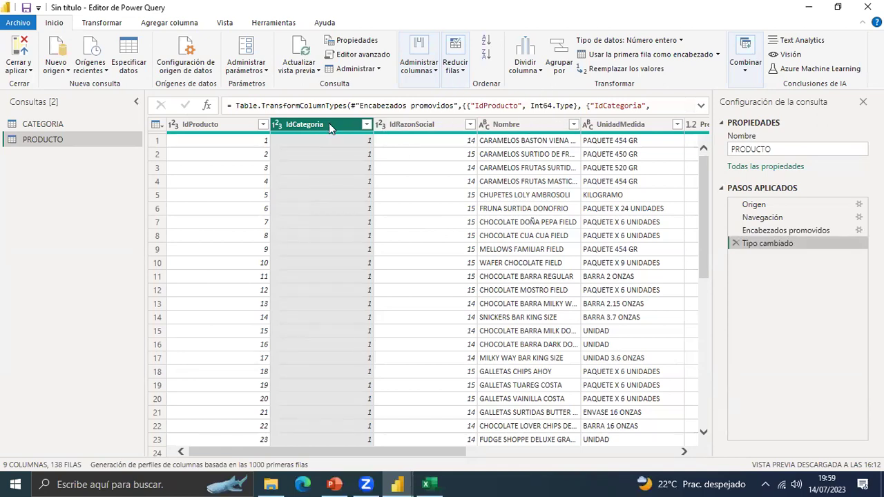
Apply Quitar duplicados to the IdCategoria column of PRODUCTO again, and delete the resulting step.
click(460, 69)
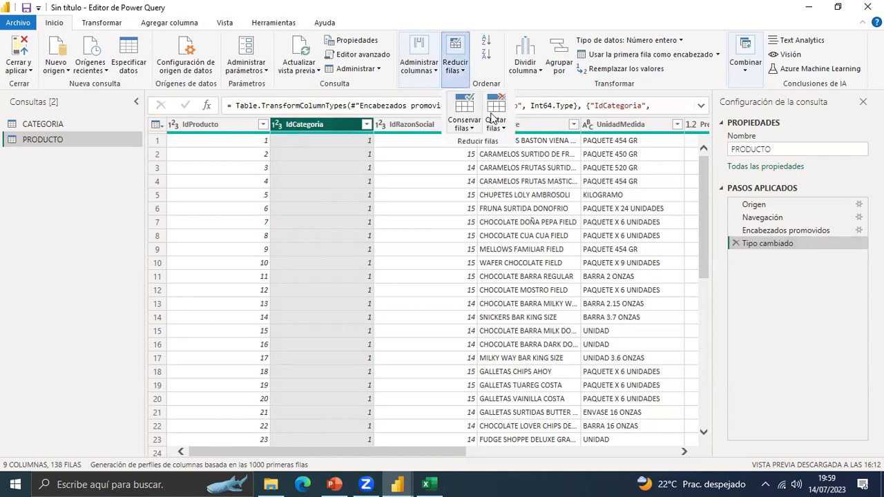
click(494, 121)
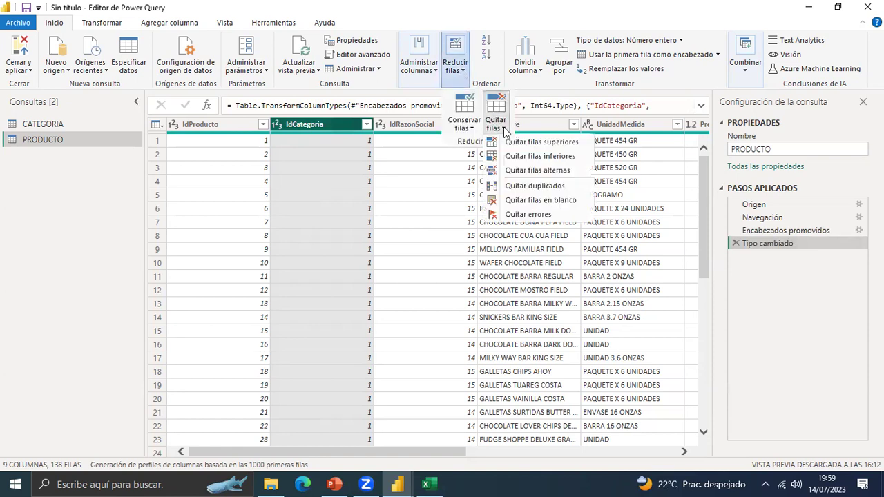
click(532, 186)
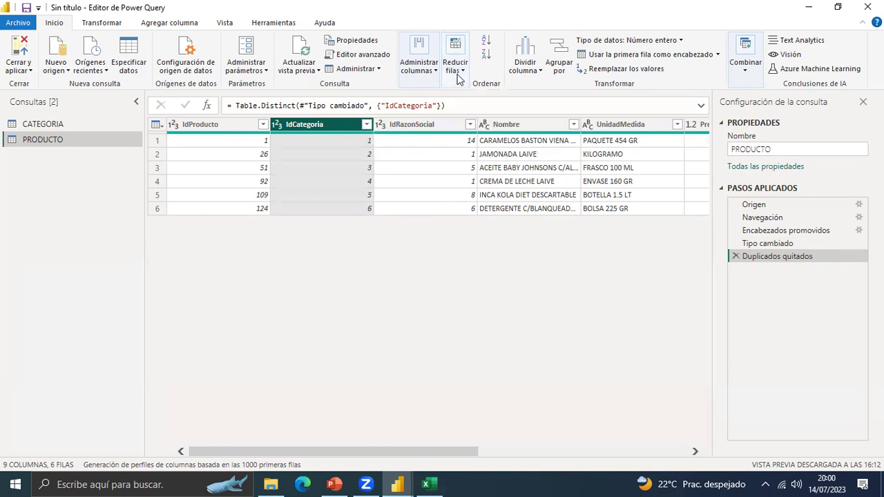
click(735, 256)
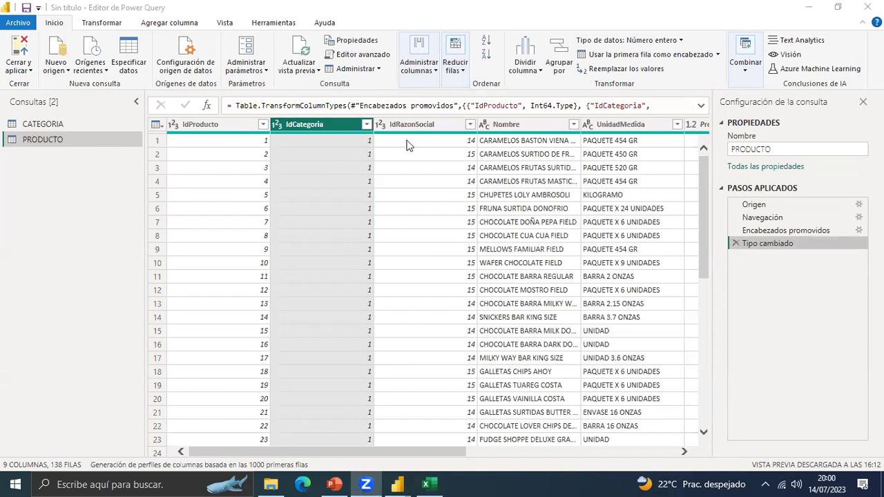
click(463, 71)
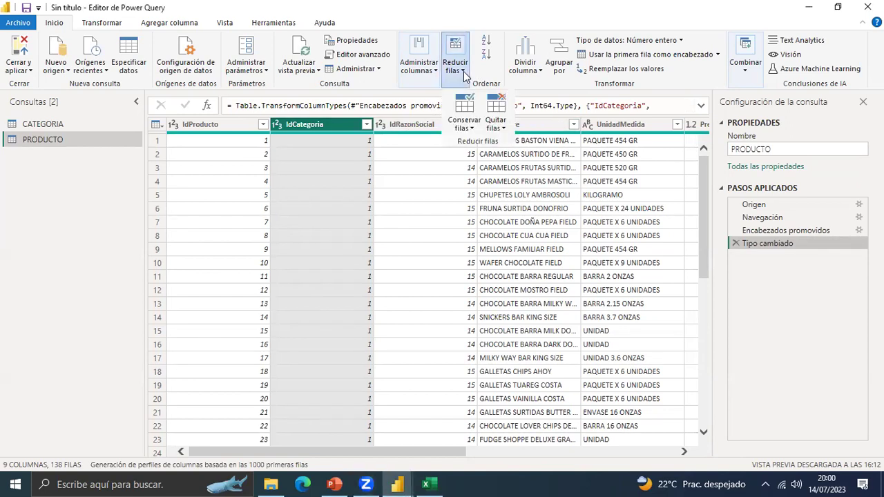
click(495, 124)
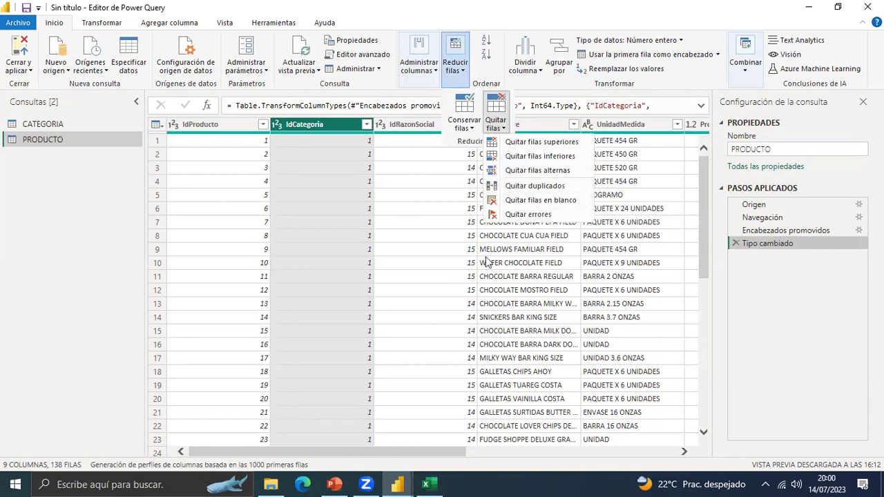
click(701, 193)
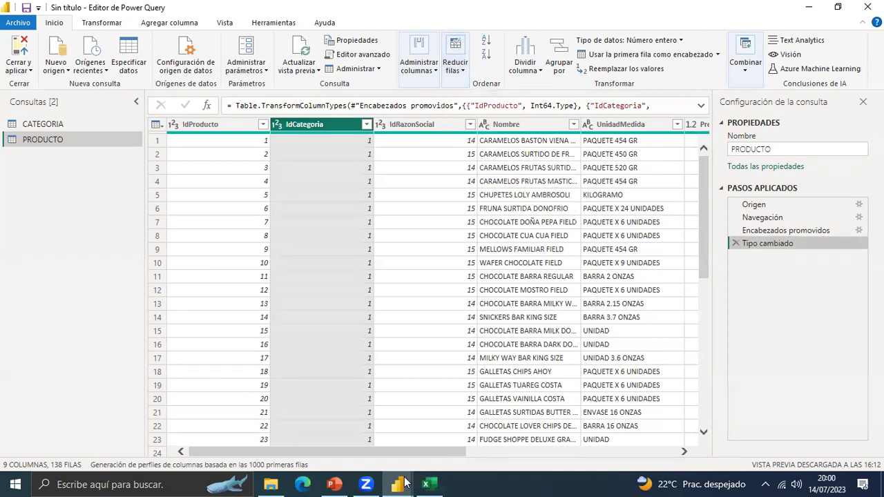
Switch to the Excel workbook to view the CATEGORIA sheet's data, and return to the Power Query editor.
click(427, 482)
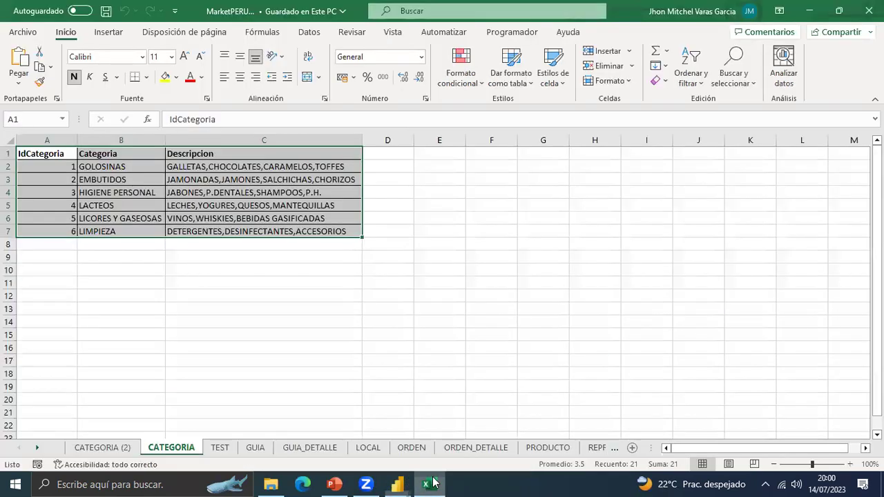
click(271, 245)
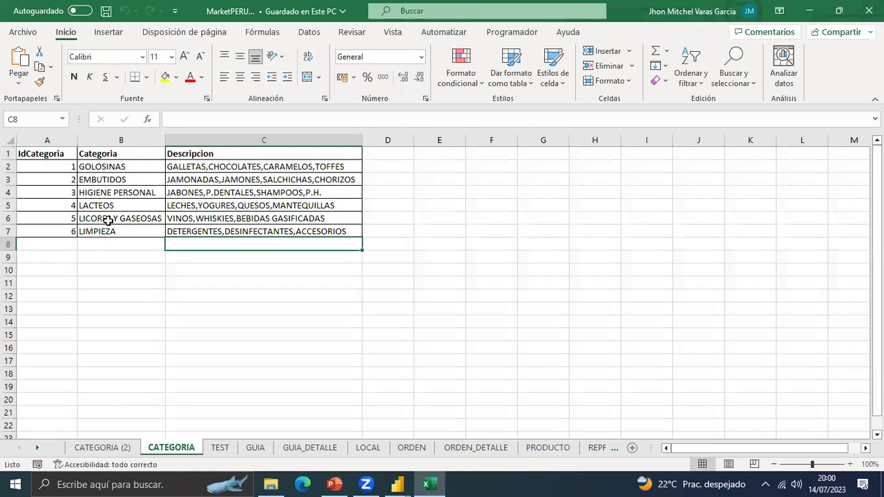
click(109, 204)
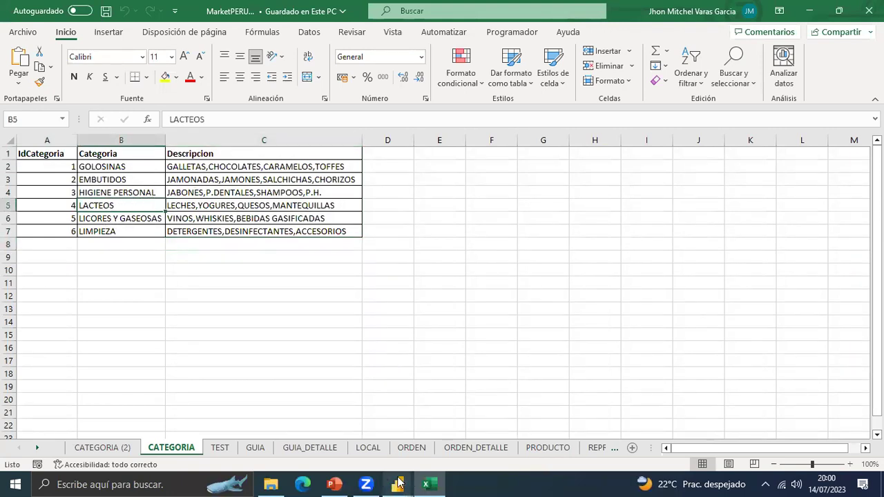
mouse_move(399, 483)
click(459, 425)
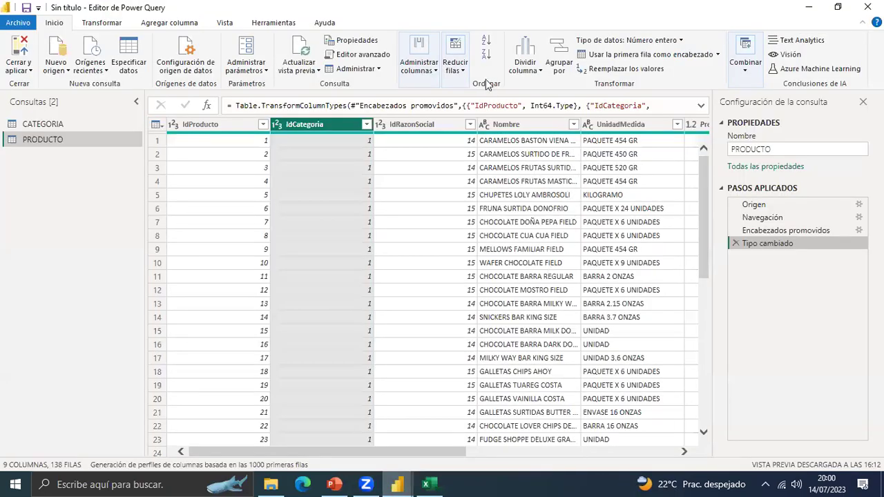
Remove the blank rows of PRODUCTO with Quitar filas en blanco, and delete the resulting step.
click(413, 127)
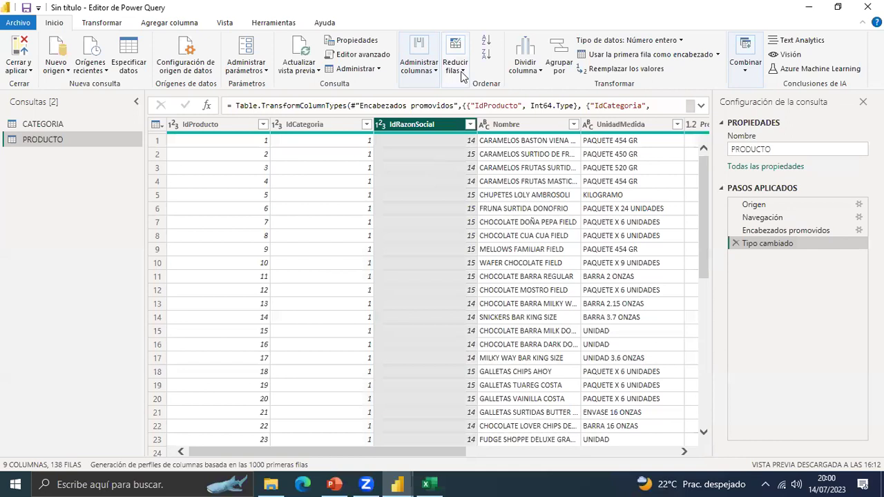
click(460, 71)
click(502, 125)
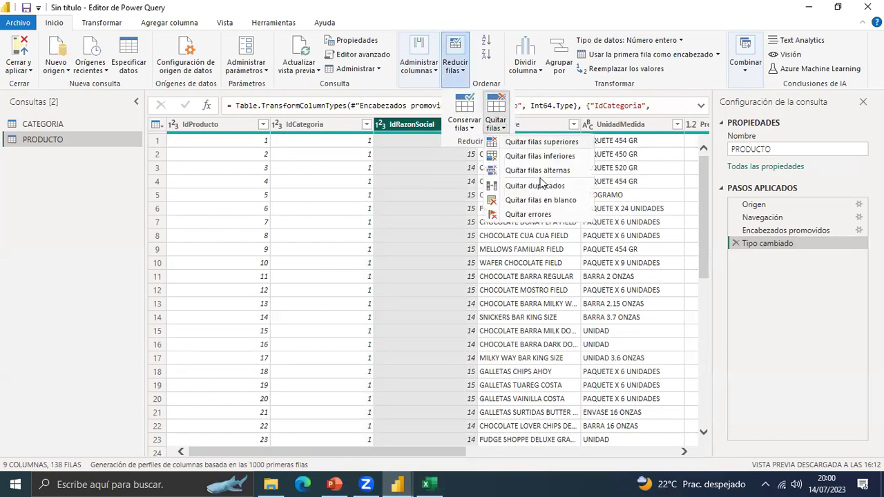
click(529, 201)
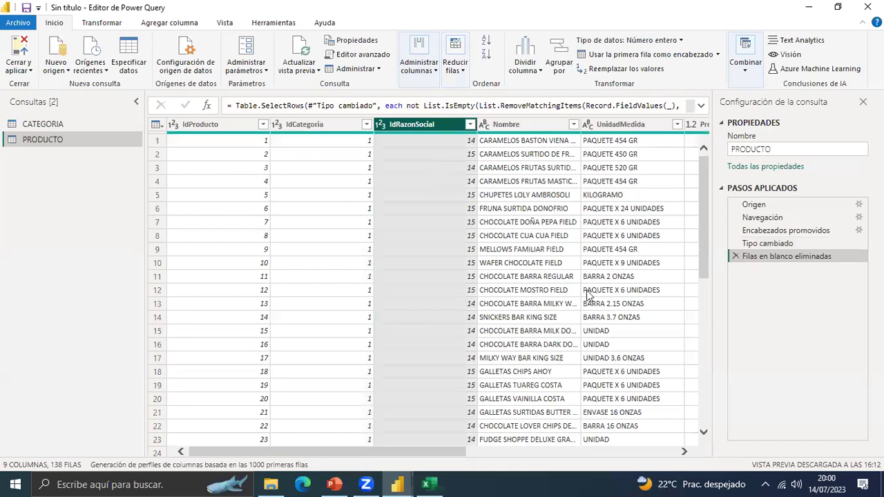
mouse_move(706, 181)
mouse_down()
mouse_move(727, 289)
mouse_move(736, 412)
mouse_move(704, 283)
mouse_move(707, 165)
mouse_up()
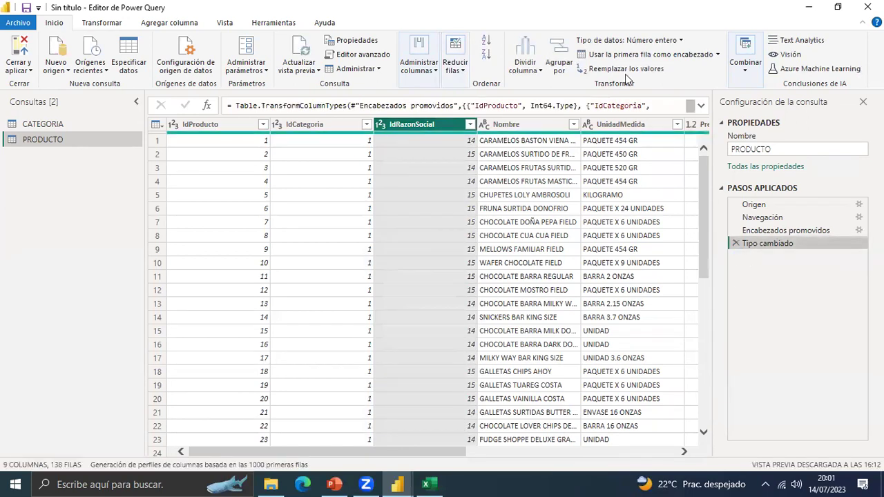
Review the CATEGORIA sheet in Excel, and the CATEGORIA and PRODUCTO queries in the Power Query editor.
click(455, 64)
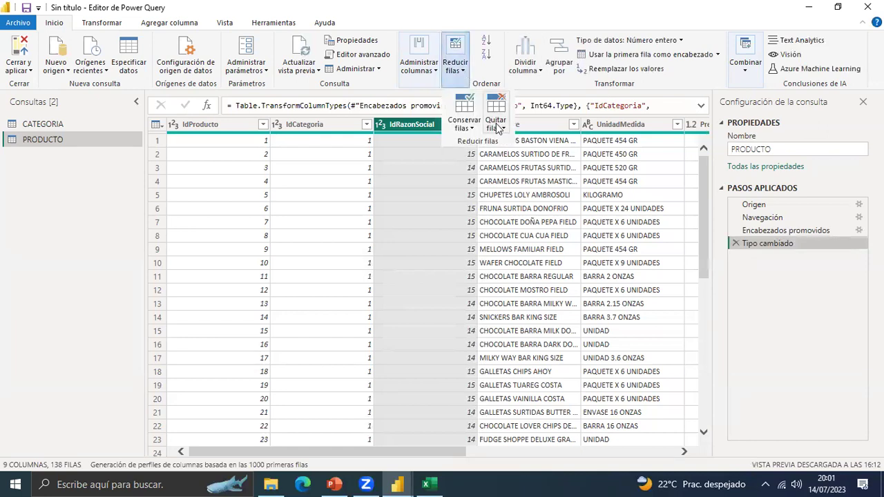
click(498, 127)
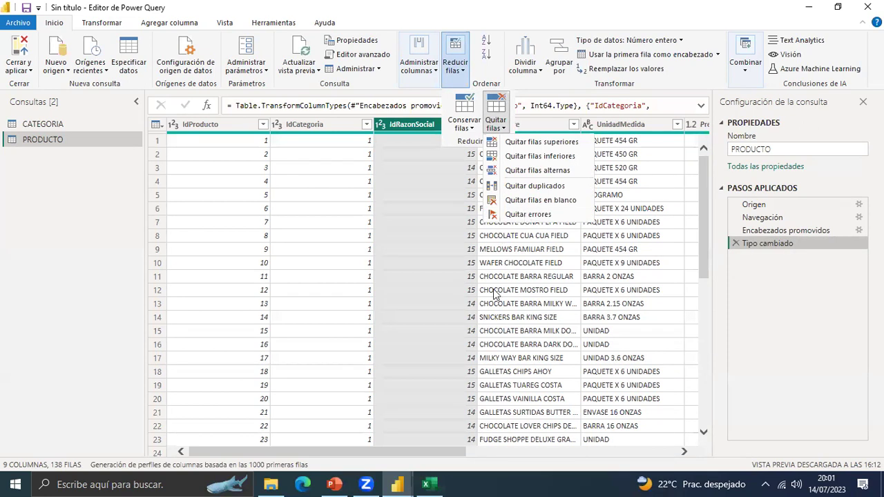
click(429, 484)
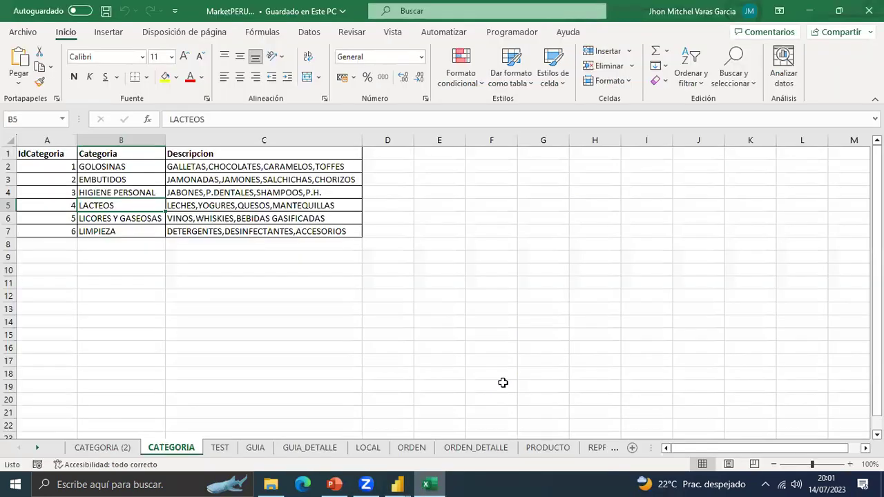
click(491, 218)
click(511, 475)
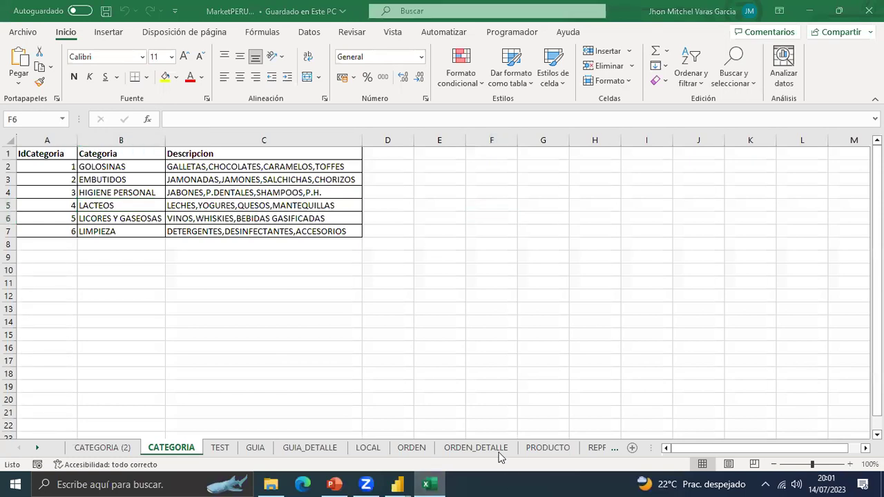
click(498, 452)
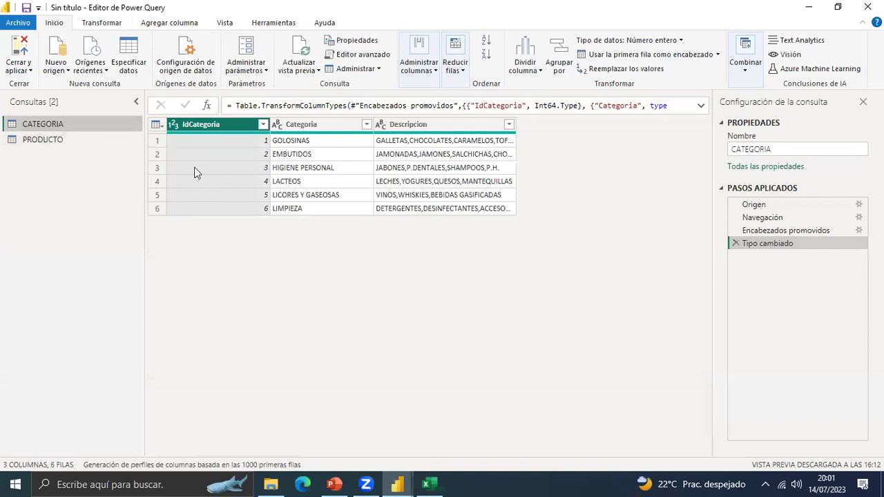
click(47, 140)
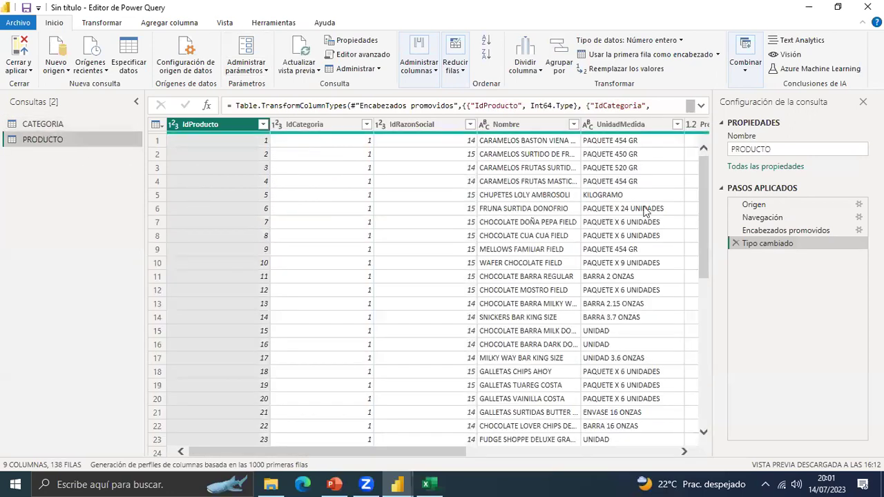
click(31, 124)
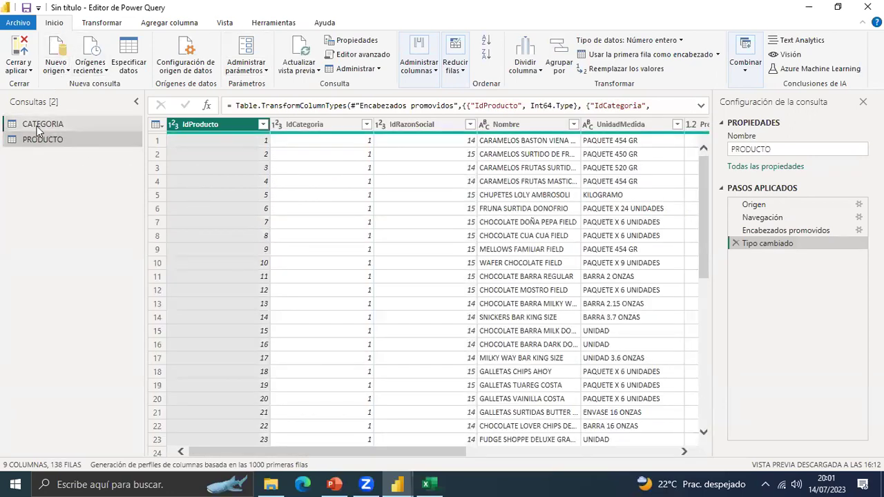
Switch to the Excel workbook, enter the formula =SUM in cell B5 of the CATEGORIA sheet, and save the workbook.
key(alt+Tab)
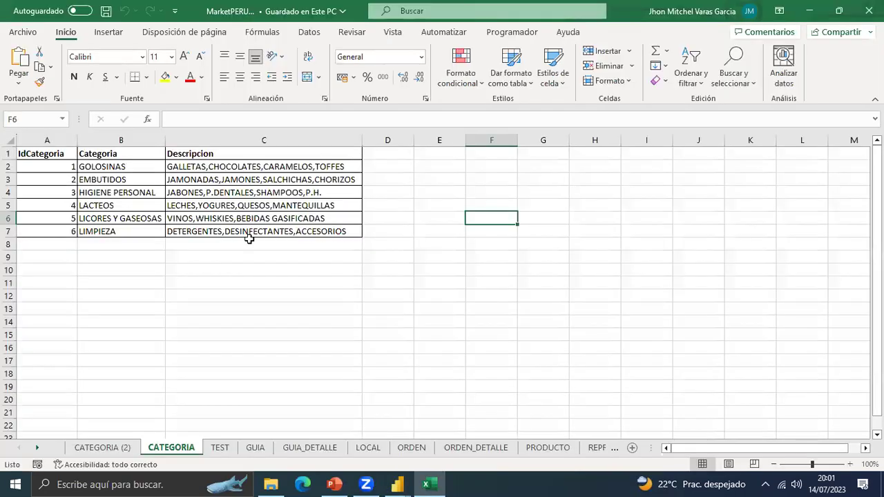
click(200, 204)
click(150, 207)
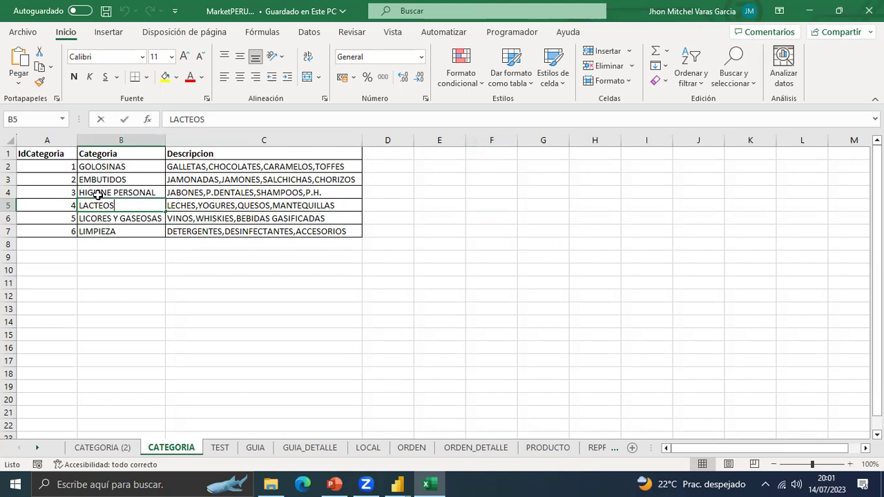
text(SU)
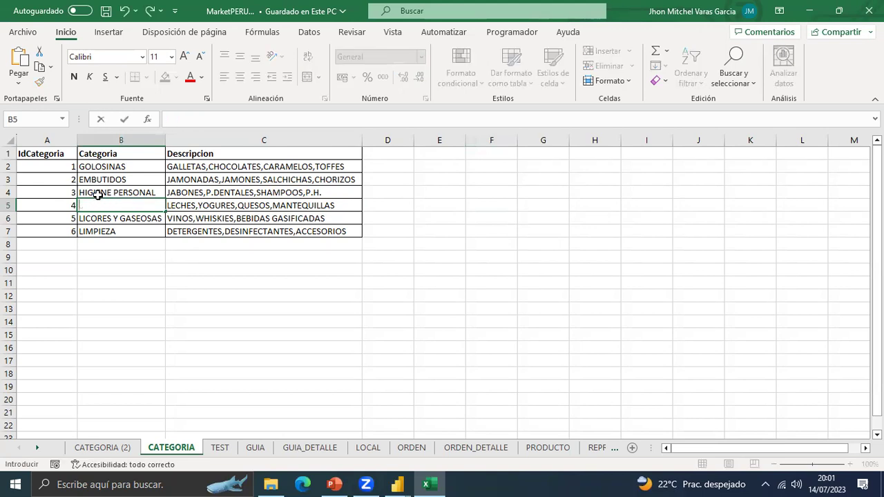
text(=SUM)
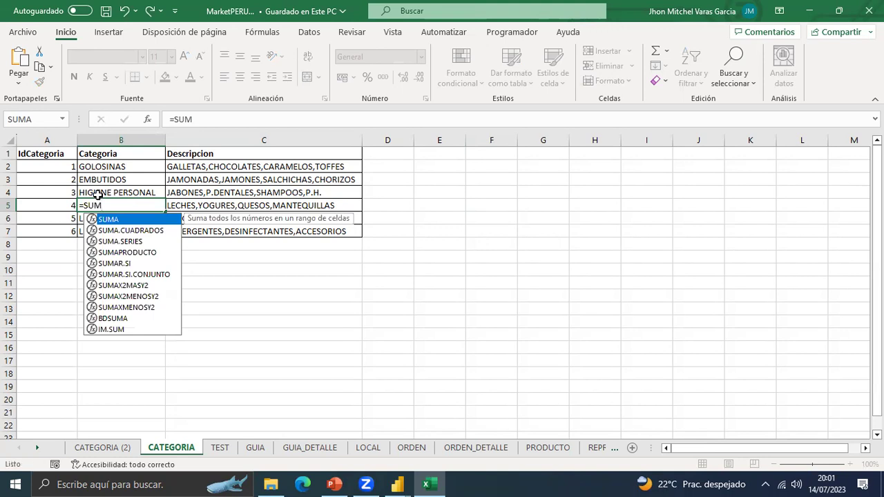
key(Return)
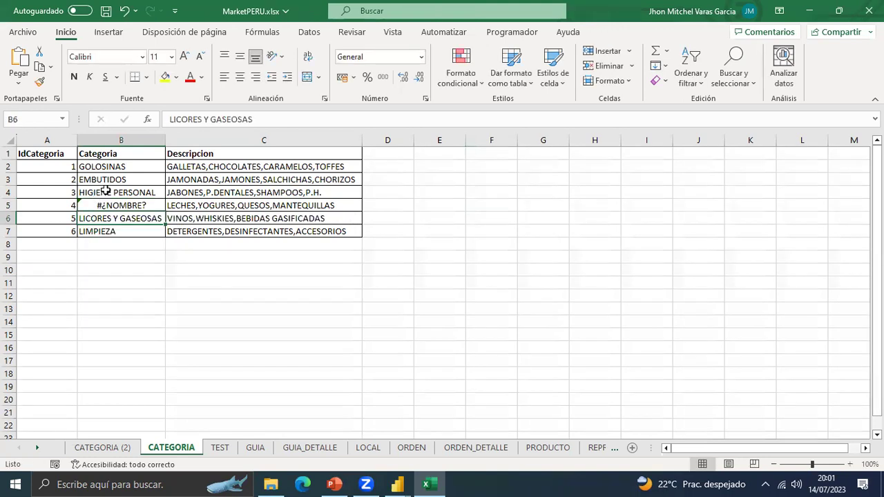
click(105, 10)
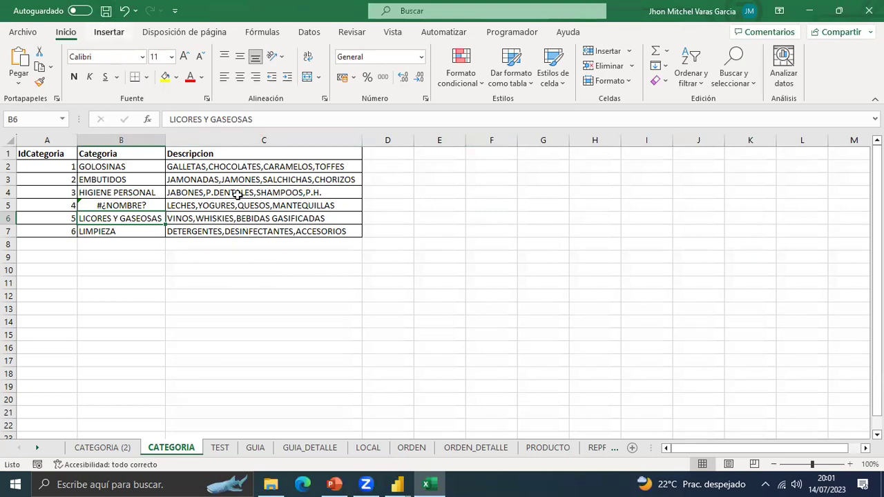
Return to the Power Query editor and refresh all queries with Actualizar todo.
click(395, 483)
click(476, 420)
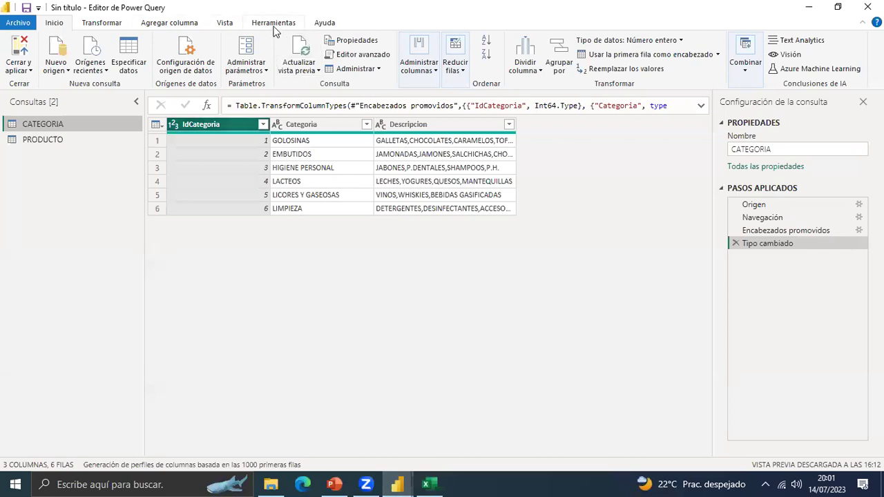
click(318, 70)
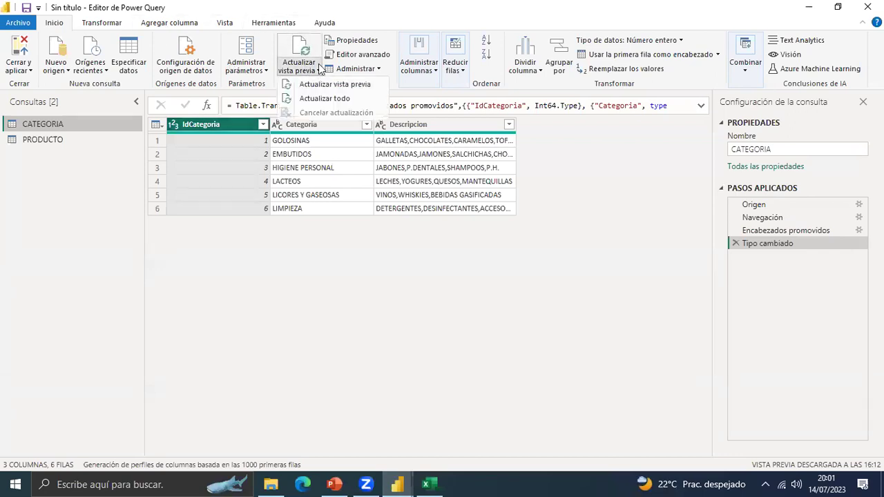
click(335, 100)
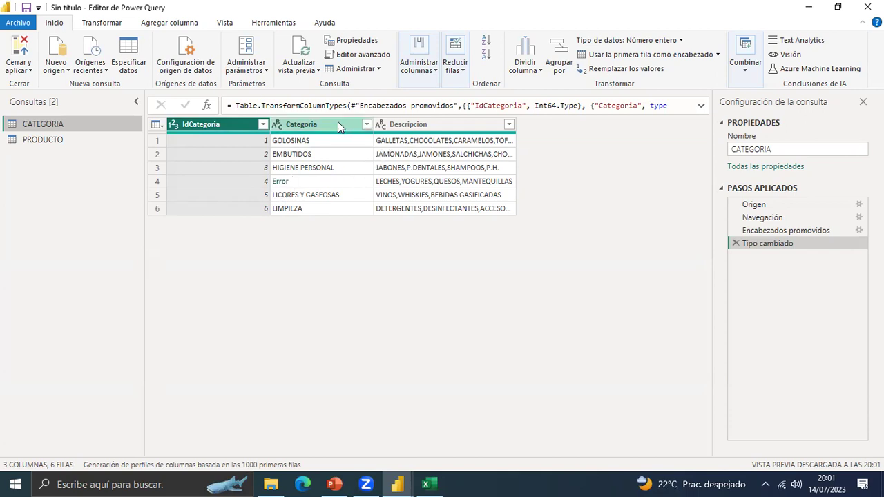
Apply Quitar errores to the Categoria column of the CATEGORIA query, and delete the resulting step.
click(301, 127)
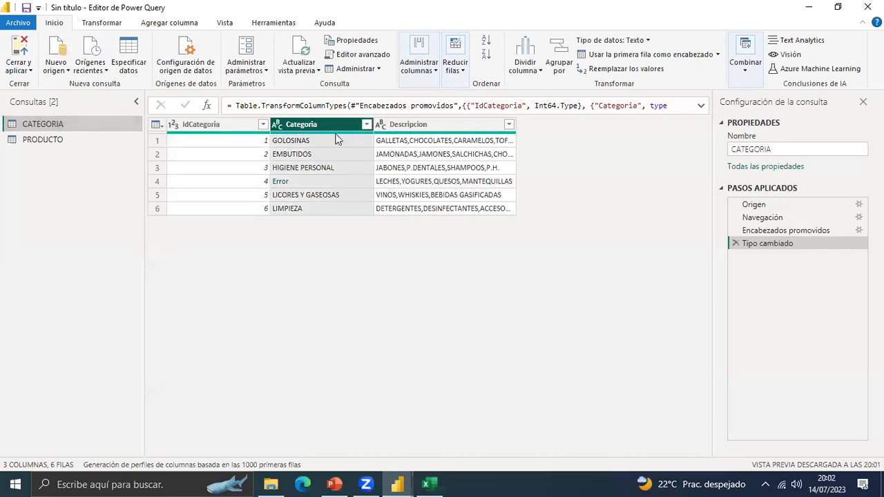
click(459, 70)
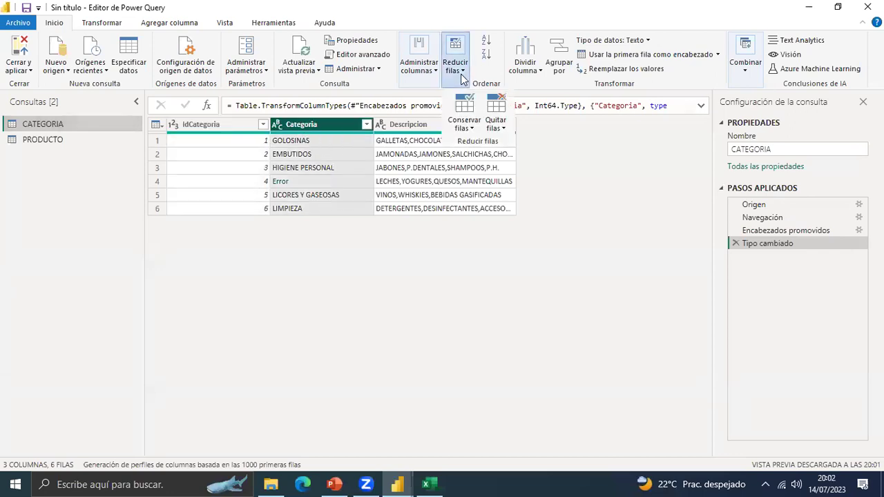
click(503, 131)
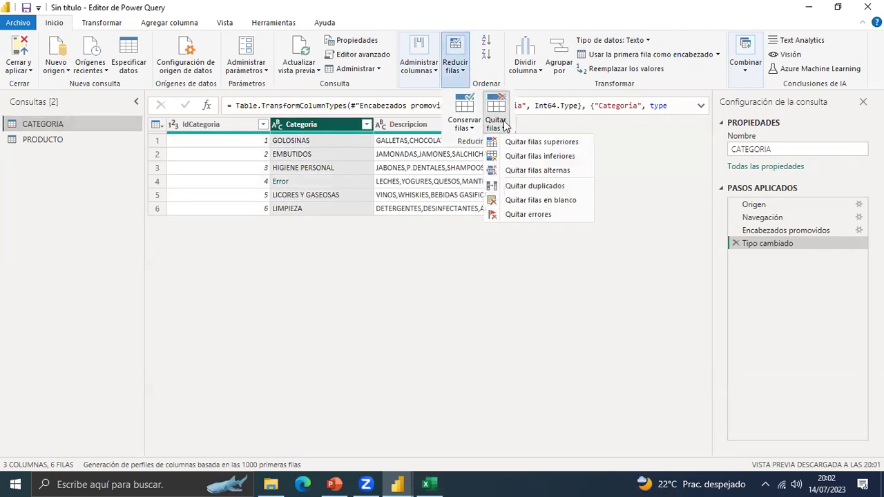
click(528, 215)
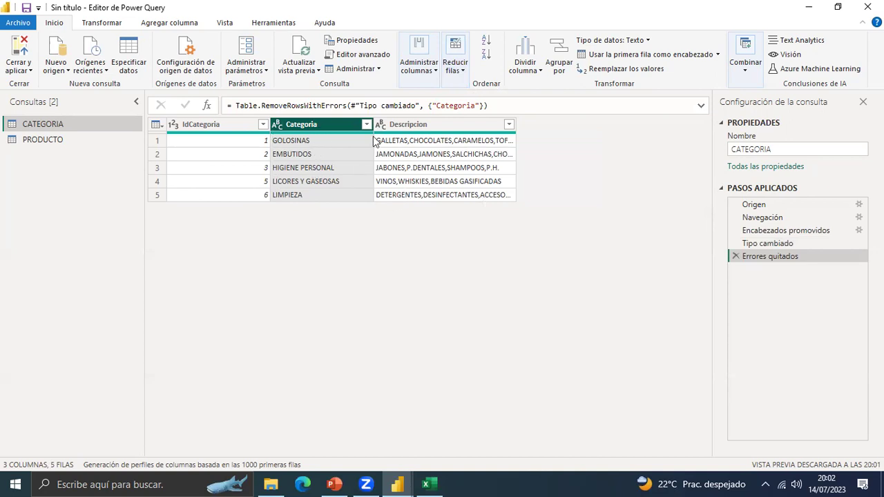
click(736, 256)
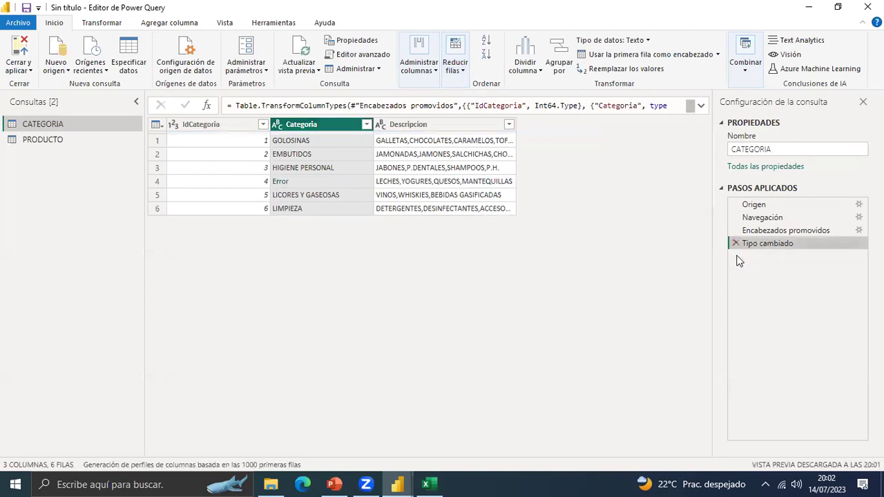
Inspect the details of the error cell in the Categoria column, and apply Quitar errores to that column again.
click(290, 182)
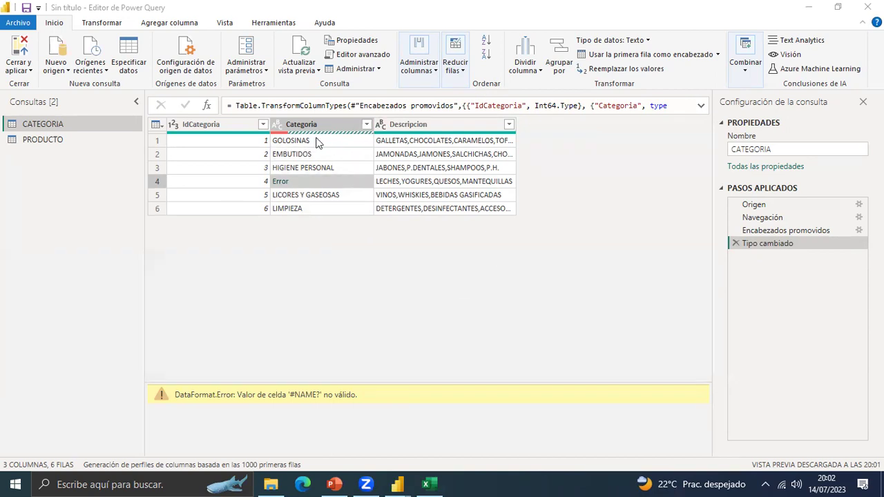
mouse_move(275, 135)
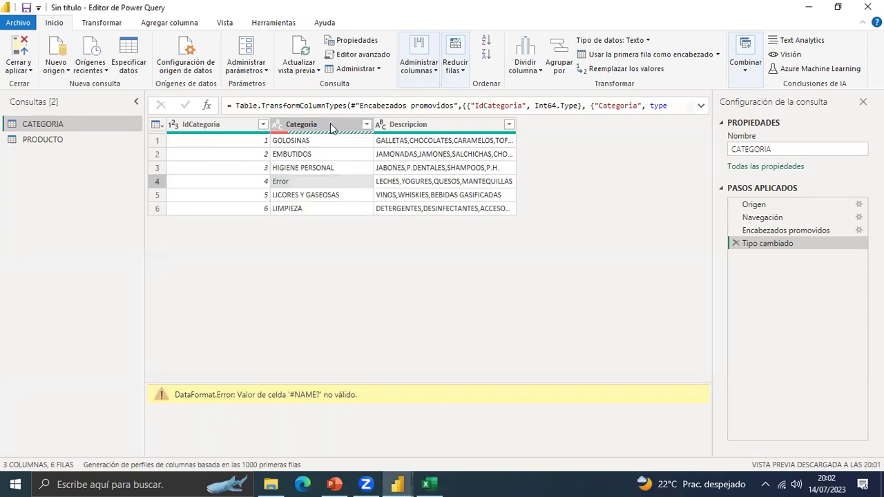
click(331, 128)
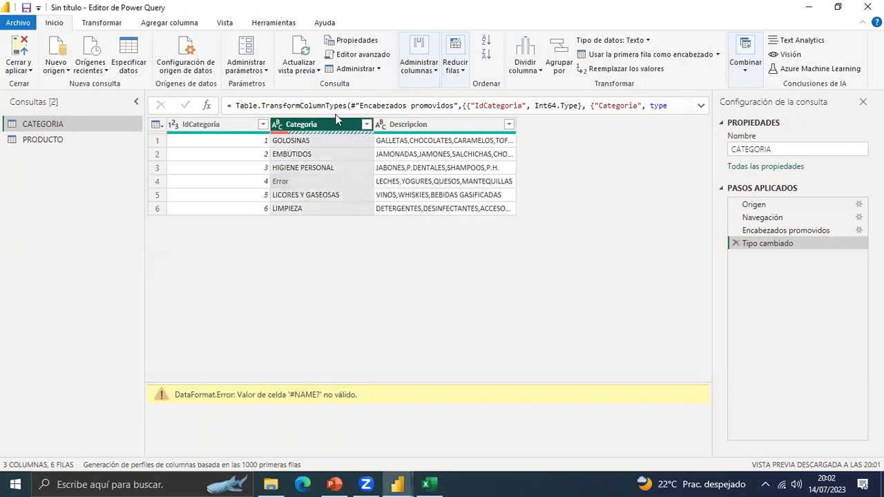
click(462, 71)
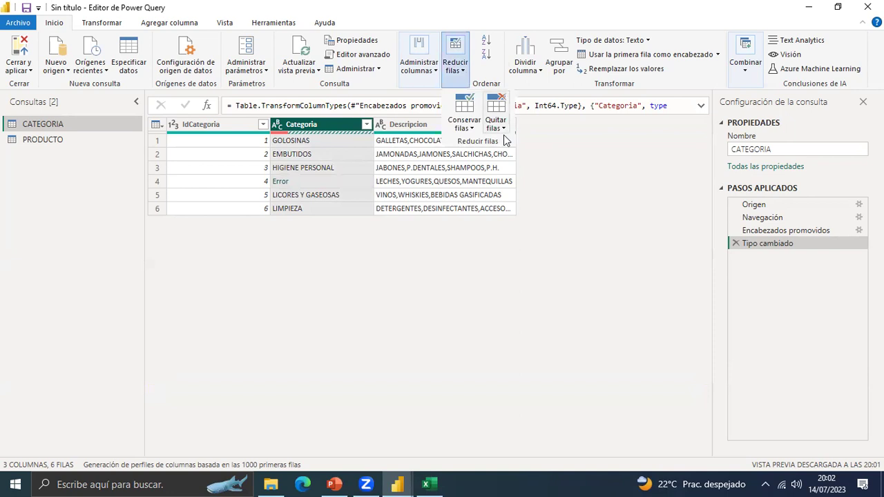
click(505, 128)
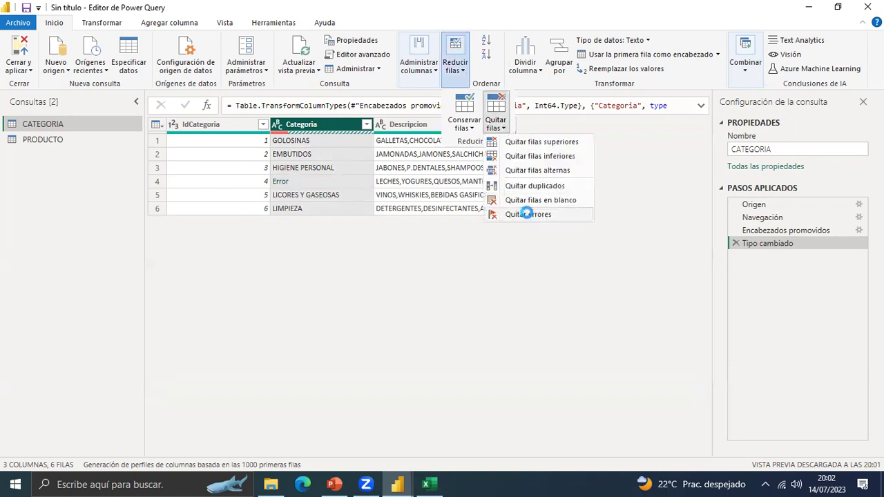
click(526, 212)
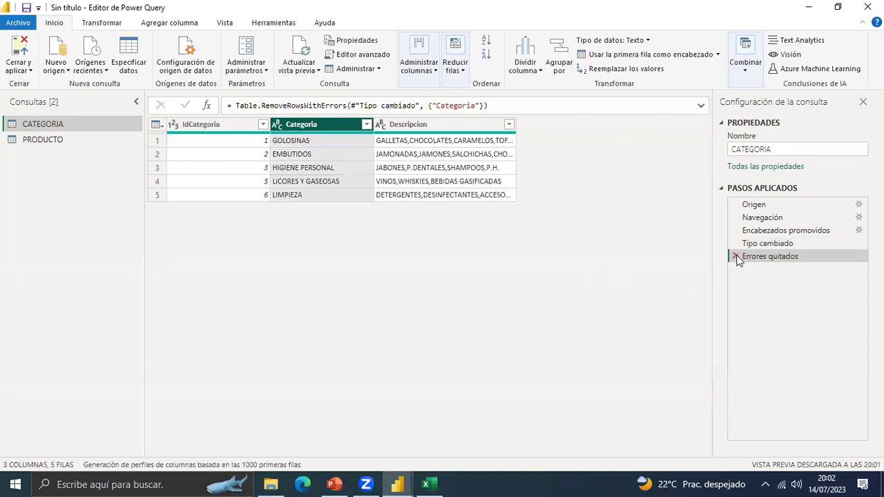
Switch to the Excel workbook, undo the formula entry in cell B5 of the CATEGORIA sheet, and save the workbook.
key(alt+Tab)
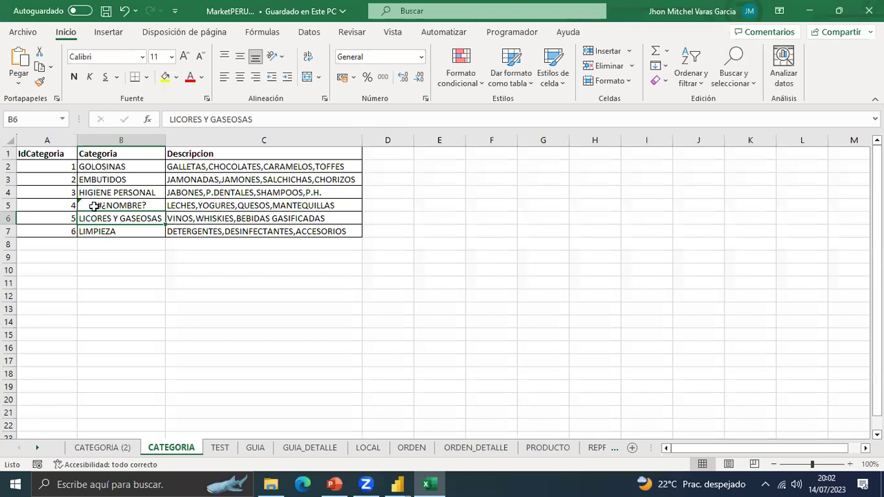
click(146, 256)
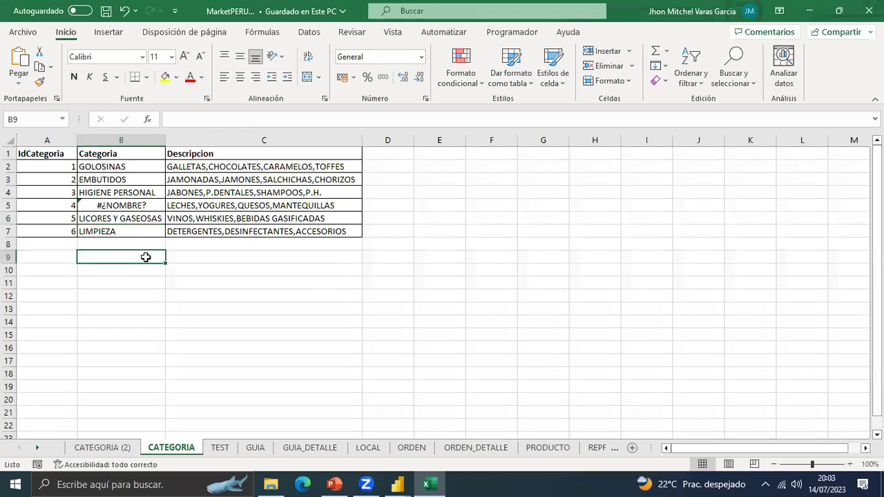
key(ctrl+z)
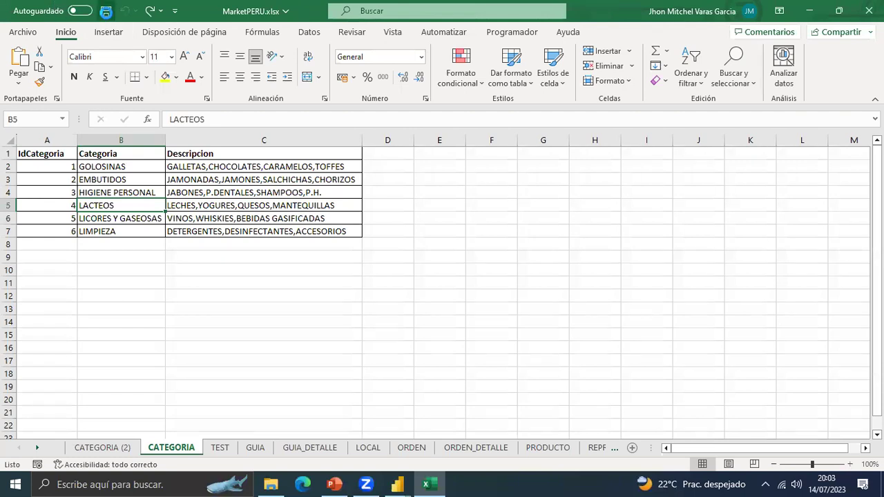
click(106, 11)
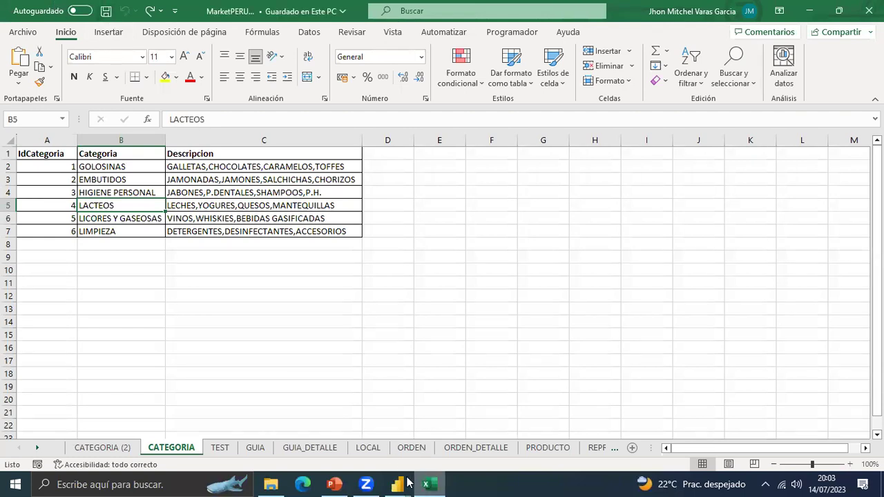
Return to the Power Query editor and delete the Errores quitados step from the CATEGORIA query.
mouse_move(400, 483)
click(449, 445)
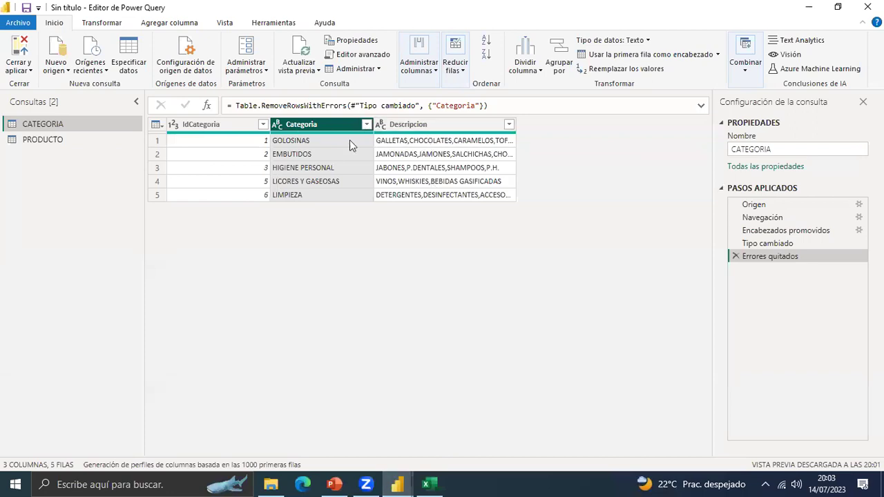
click(751, 259)
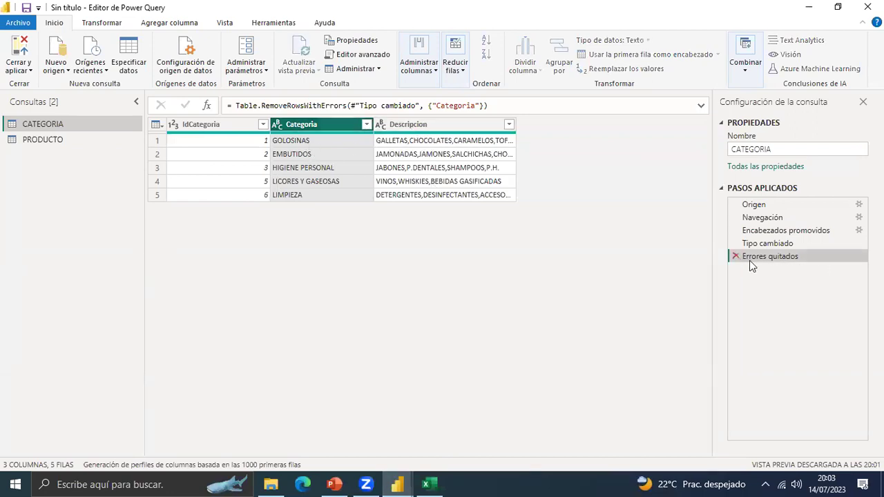
click(735, 257)
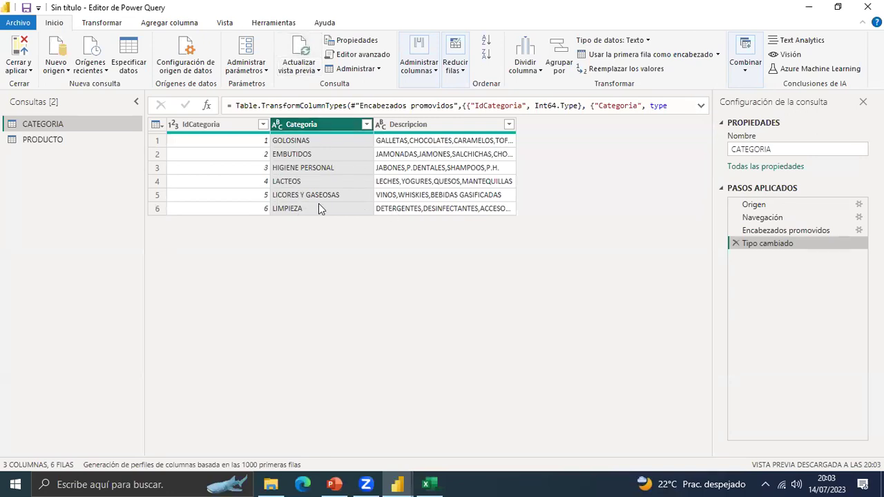
Compare the CATEGORIA sheet's data in Excel with the CATEGORIA query's rows in the Power Query editor.
click(428, 484)
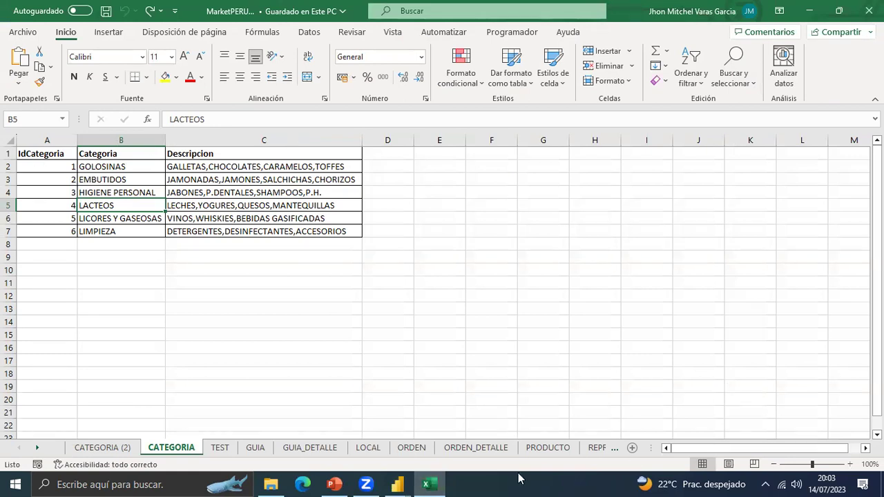
mouse_move(397, 484)
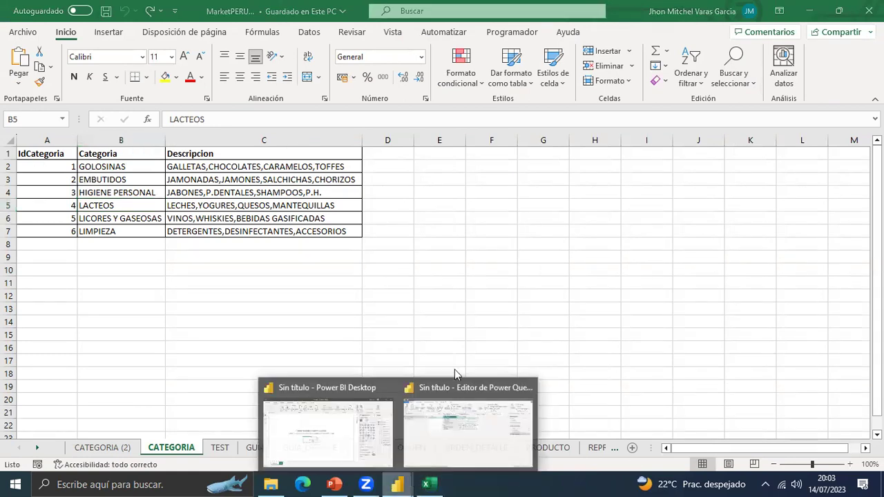
click(460, 442)
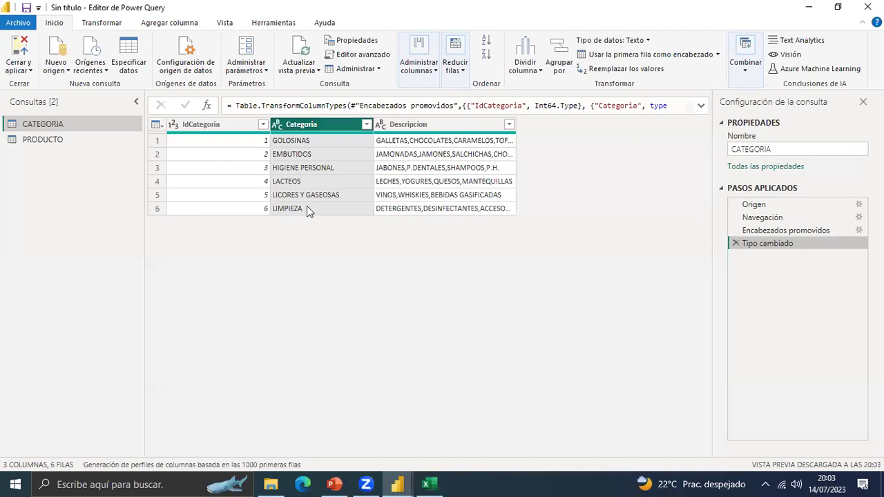
click(428, 483)
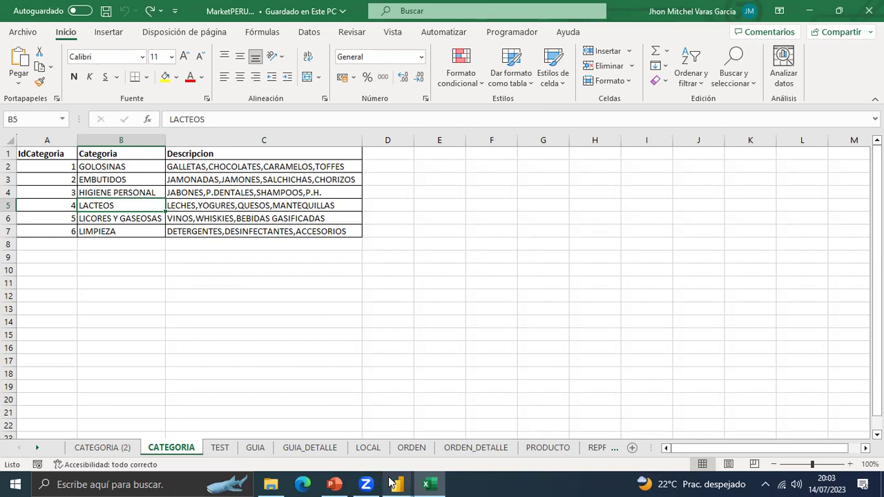
mouse_move(390, 481)
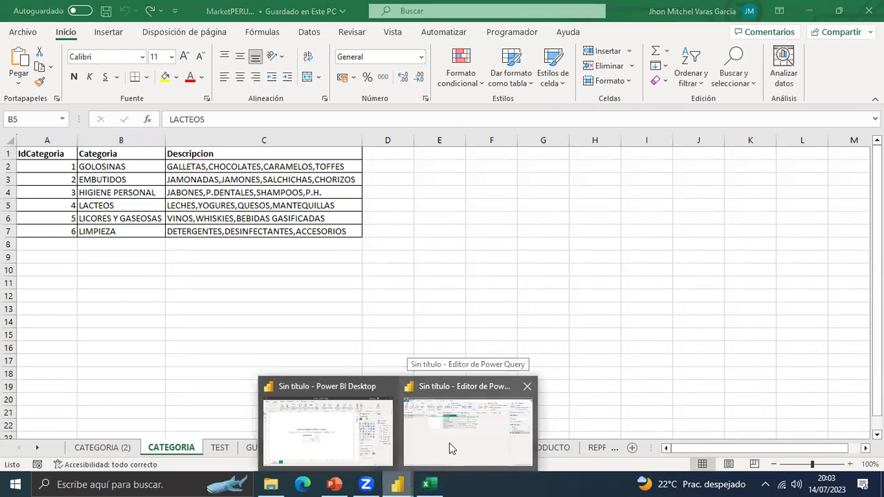
click(448, 448)
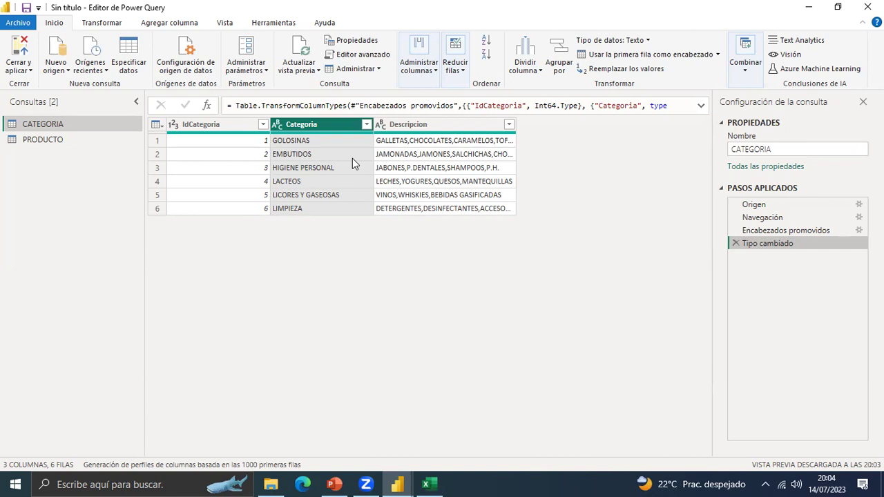
key(alt+Tab)
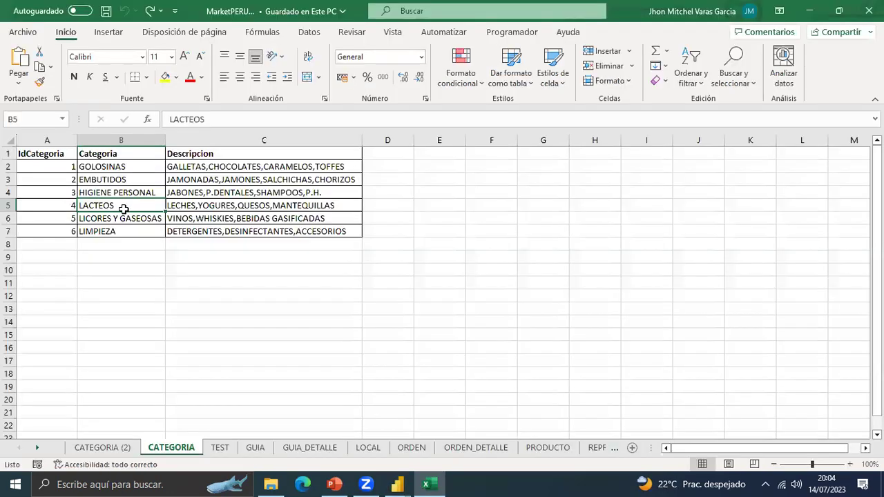
click(809, 11)
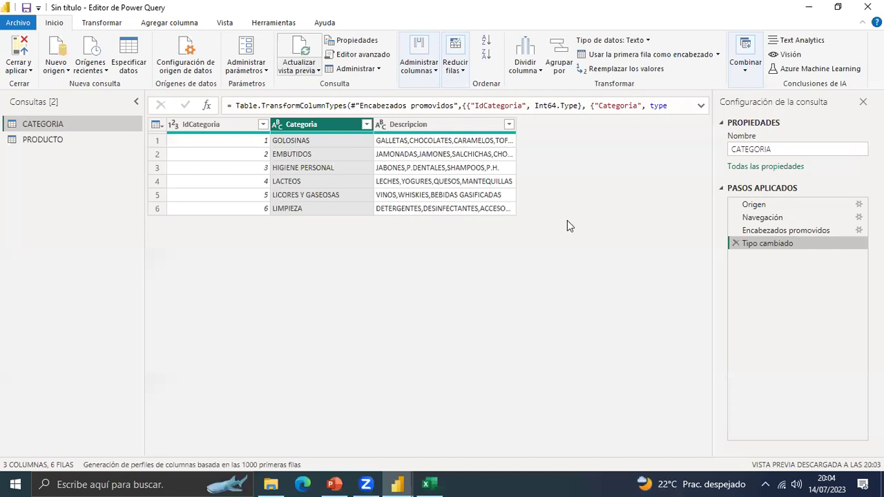
click(466, 74)
click(497, 126)
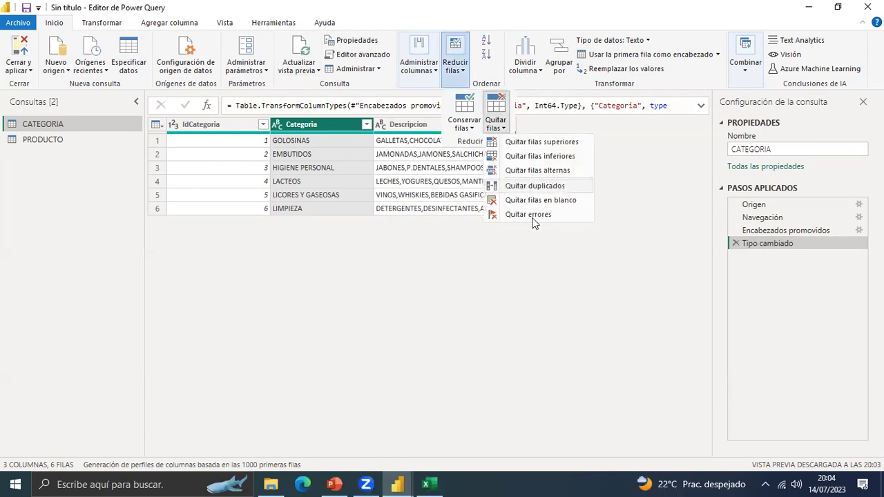
click(608, 193)
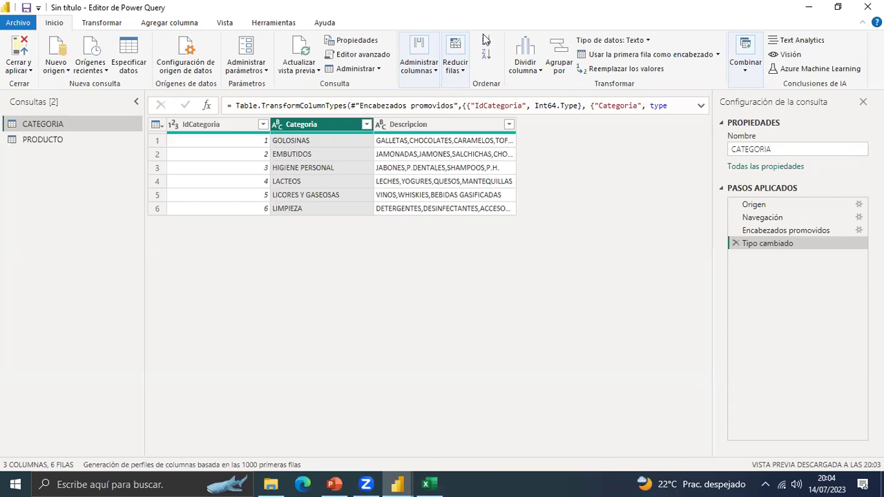
Sort the CATEGORIA rows by IdCategoria, switching between descending and ascending and ending on descending order.
click(225, 124)
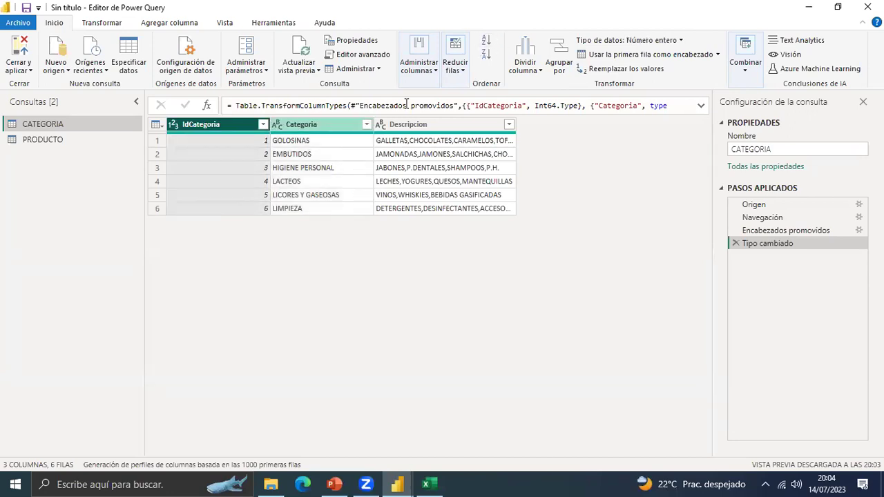
click(487, 53)
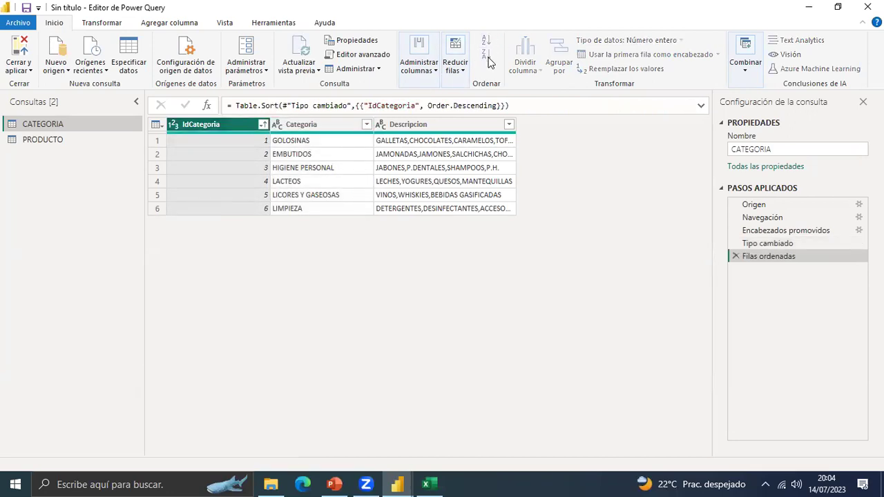
click(486, 40)
click(487, 53)
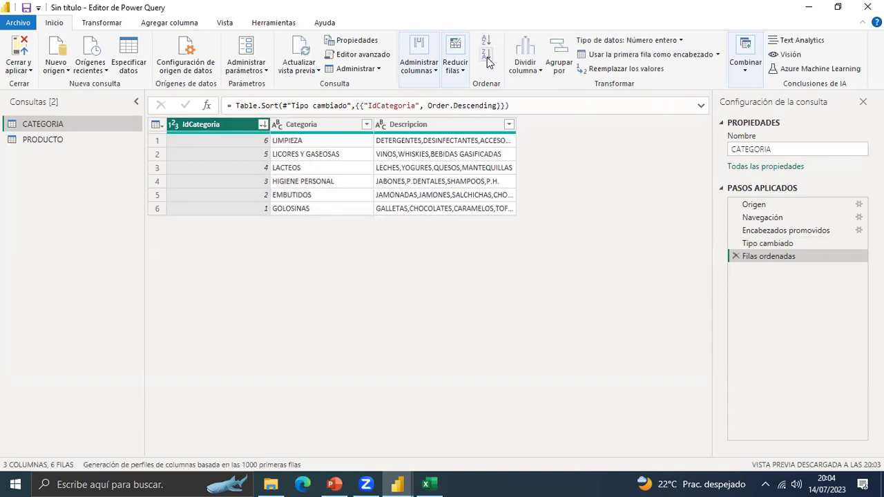
Try descending and ascending order on Categoria as a second sort criterion, and delete the Filas ordenadas step.
click(289, 131)
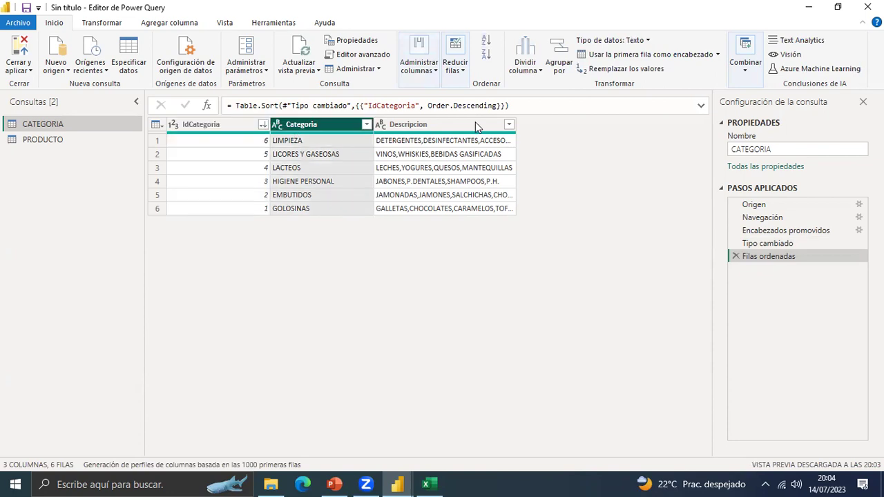
click(485, 55)
click(486, 41)
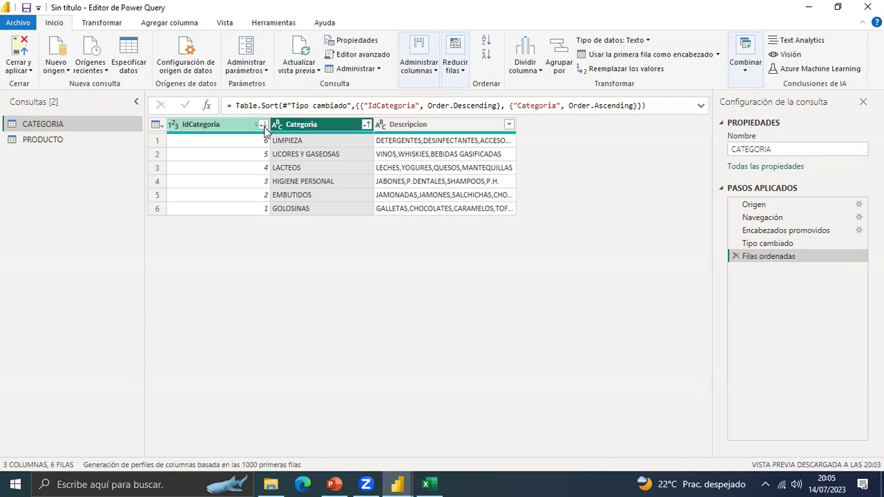
click(735, 257)
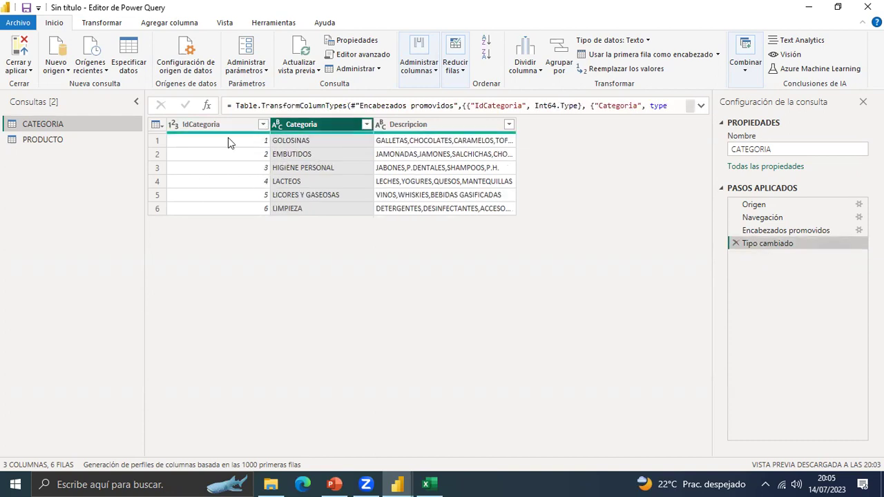
Sort the CATEGORIA rows by Descripcion in descending order, and remove that sort by deleting the Filas ordenadas step.
click(436, 125)
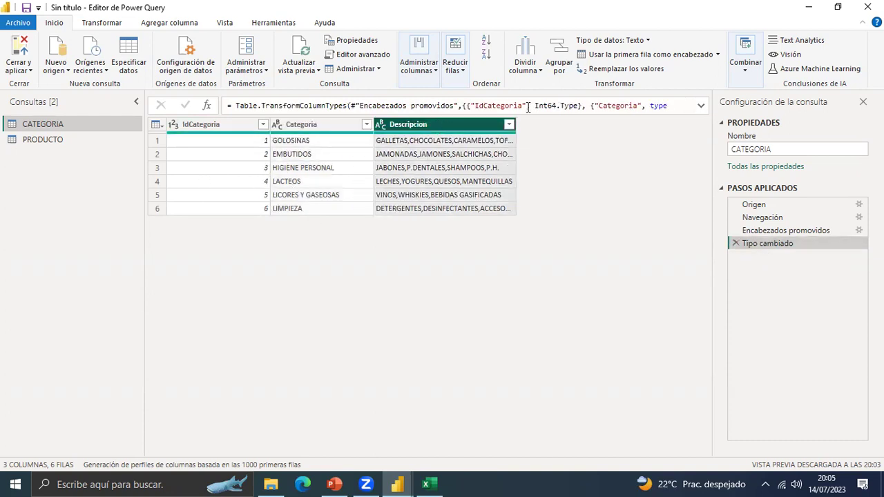
click(486, 55)
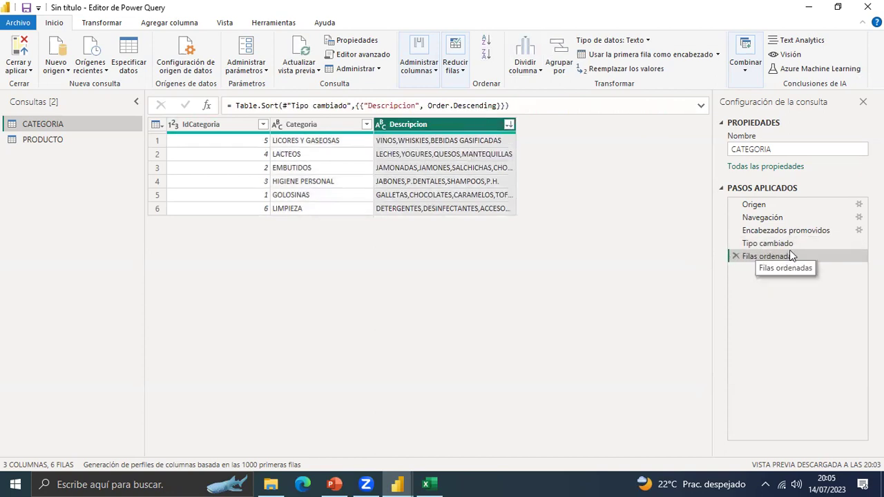
click(735, 257)
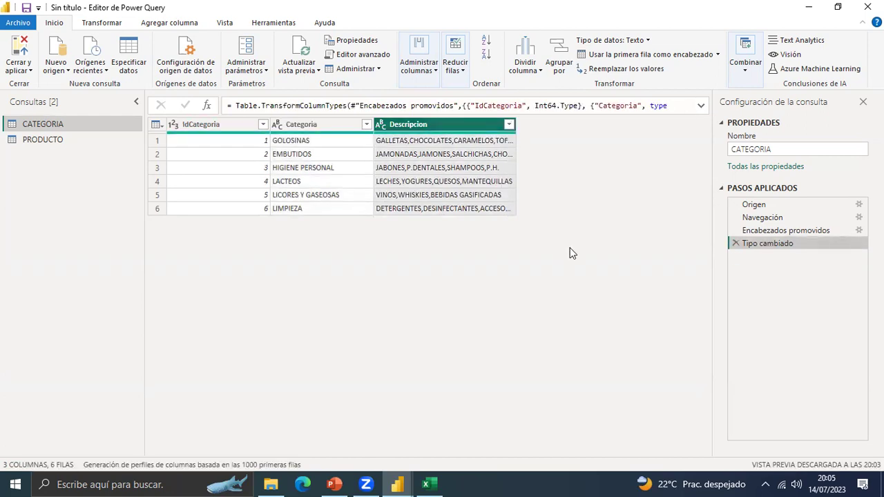
Widen the Descripcion column until its full text fits, and review the available ways of splitting a column.
click(541, 71)
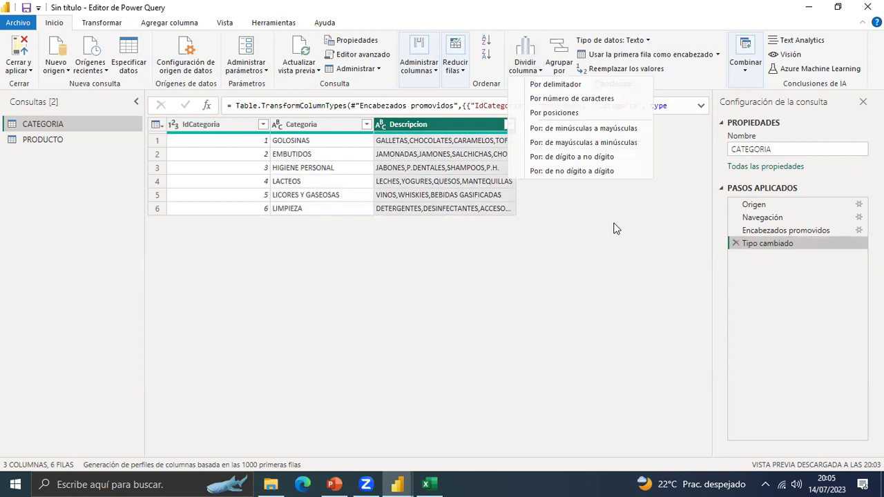
click(503, 193)
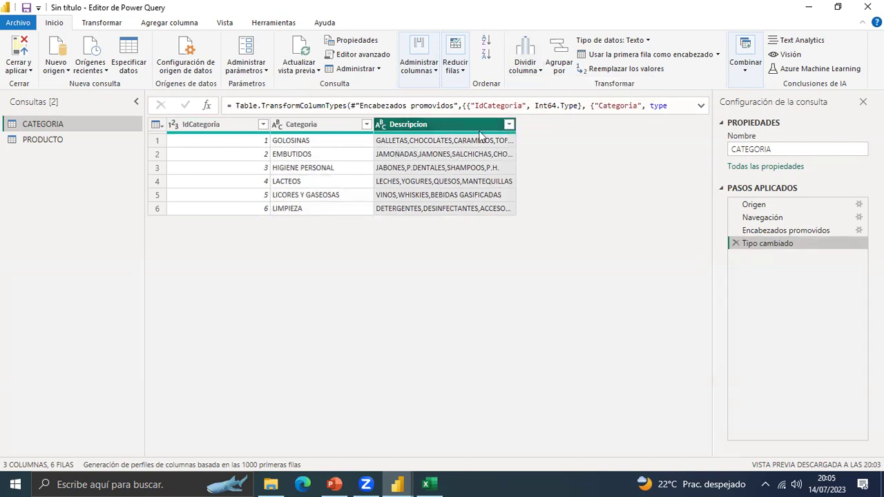
drag(515, 125, 562, 124)
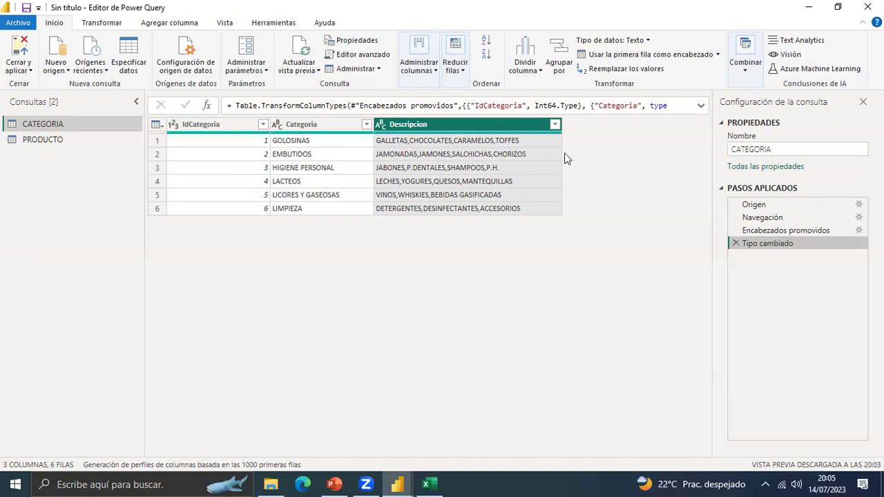
click(539, 72)
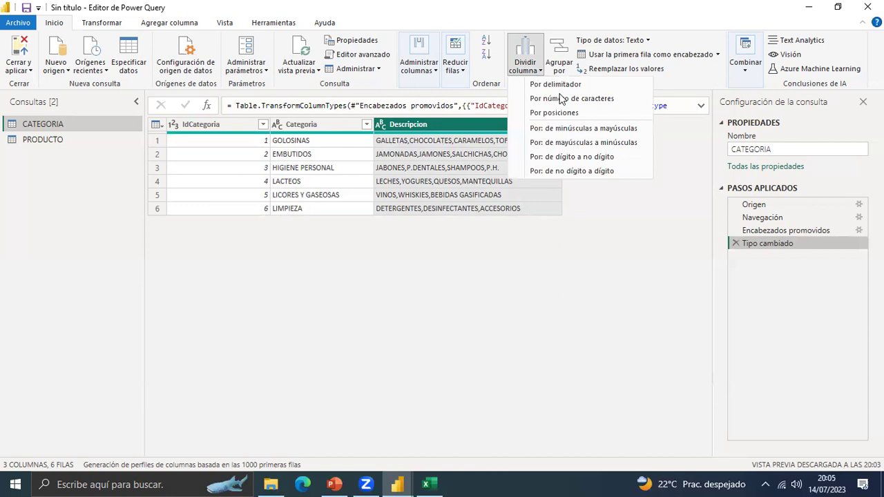
click(596, 272)
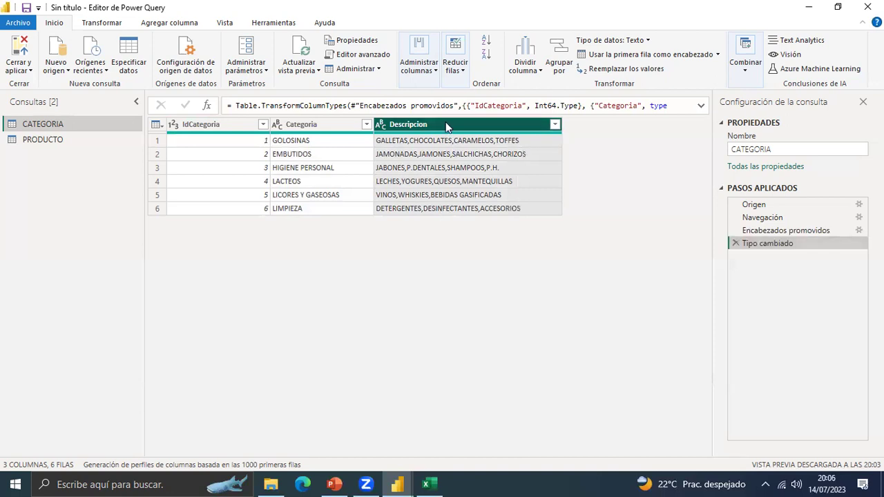
Split the Descripcion column at each occurrence of a custom comma delimiter, with the quote character set to Ninguno.
click(541, 73)
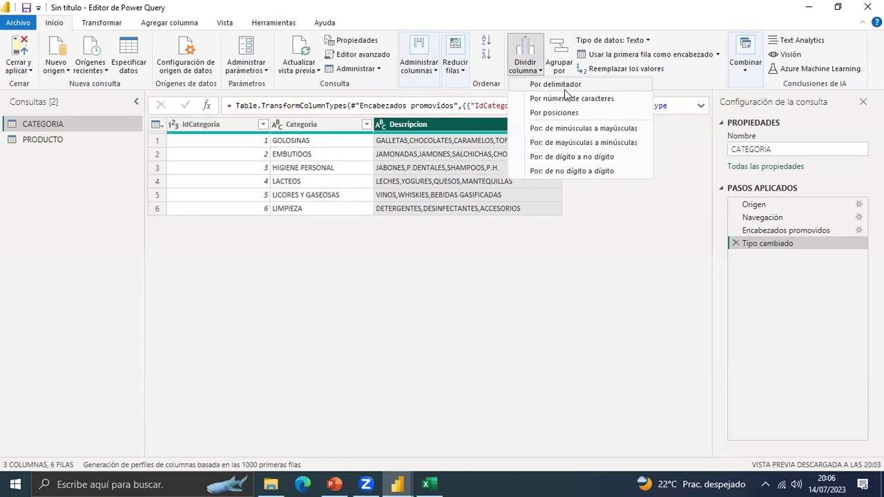
click(565, 88)
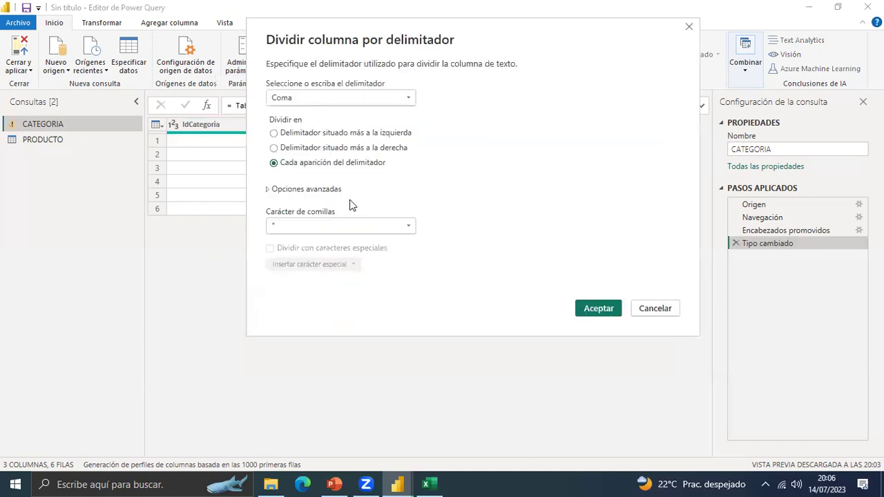
click(408, 98)
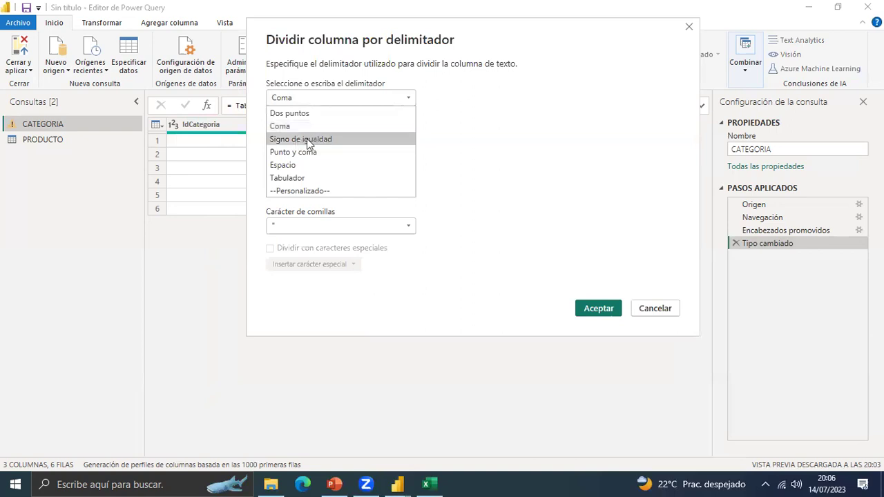
click(308, 192)
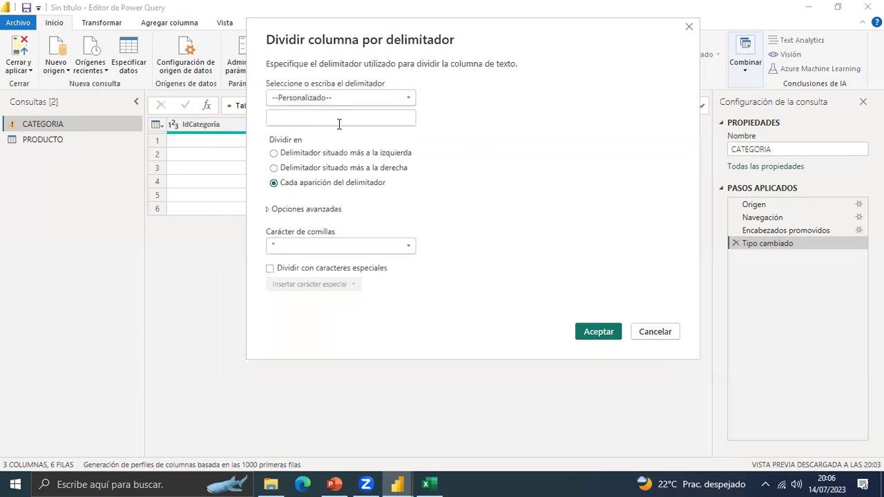
text(,)
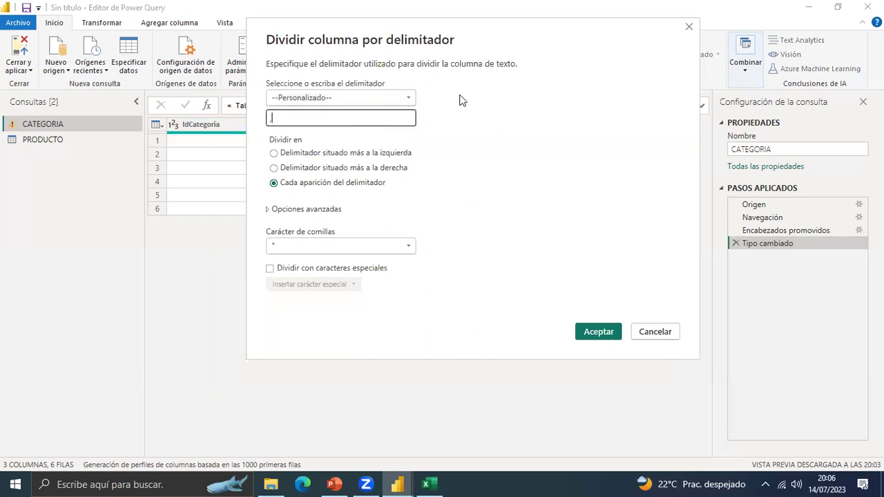
click(410, 100)
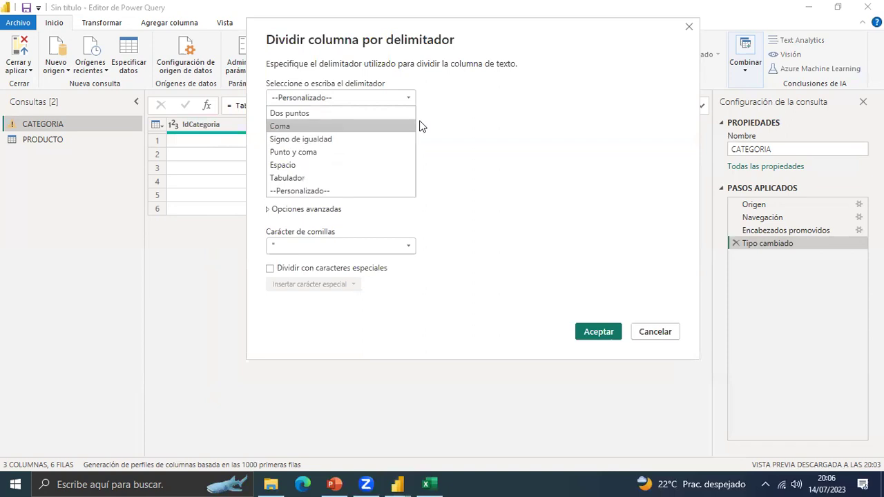
click(326, 106)
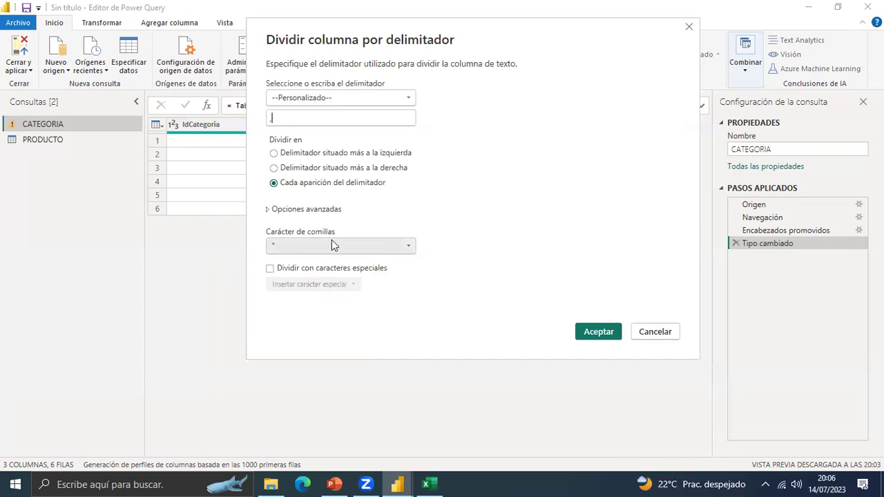
click(407, 249)
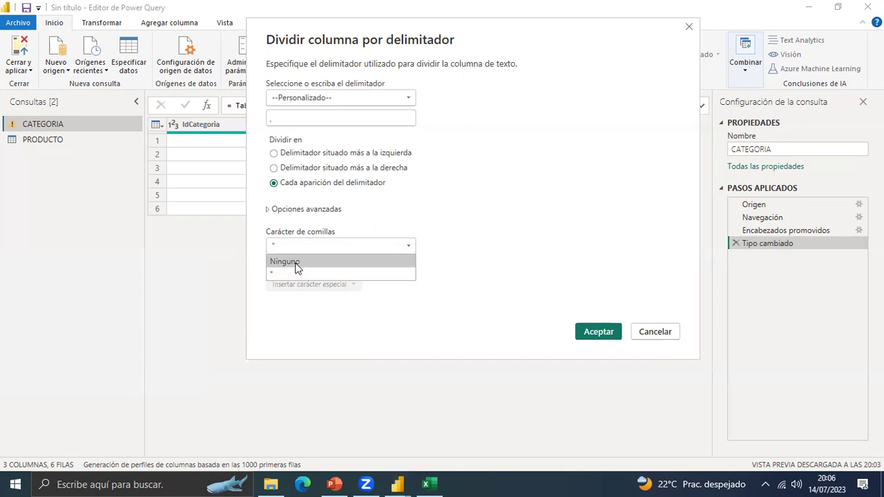
click(298, 266)
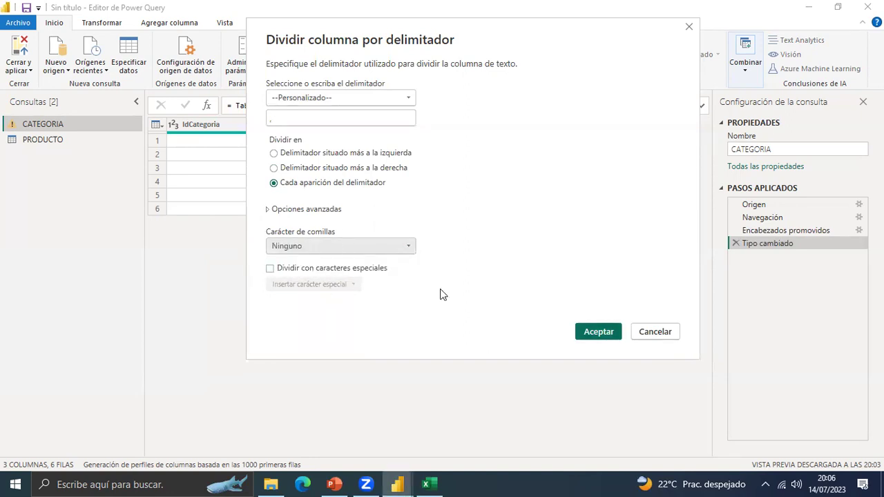
key(Return)
Inspect the split Descripcion columns and the row 5 cell of Descripcion.4, and delete the Tipo cambiado1 and column-split steps.
drag(493, 453, 611, 453)
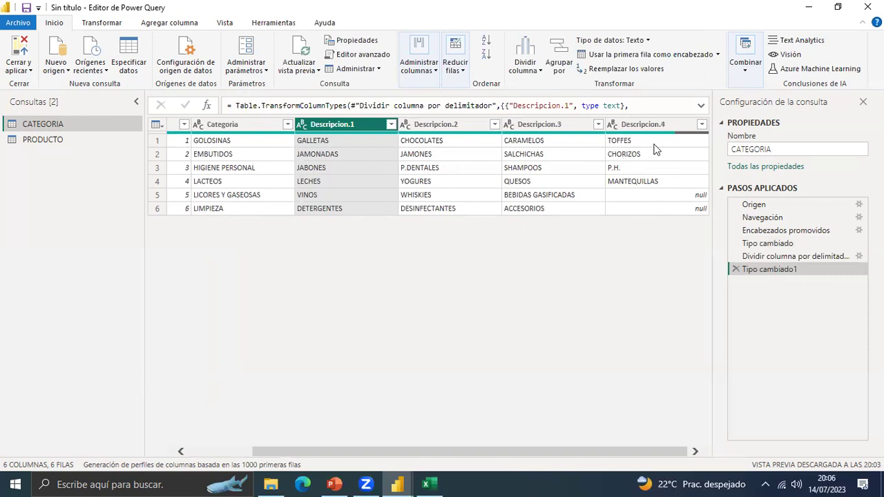
click(687, 197)
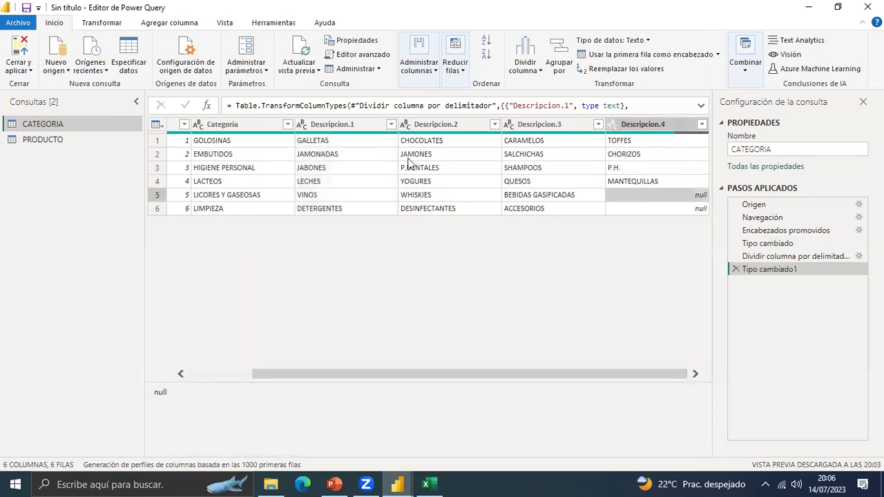
drag(302, 374, 198, 388)
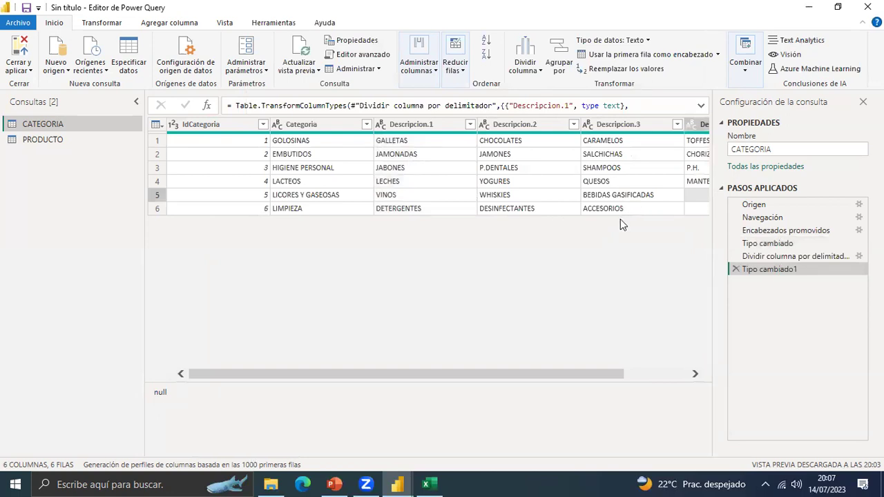
click(736, 270)
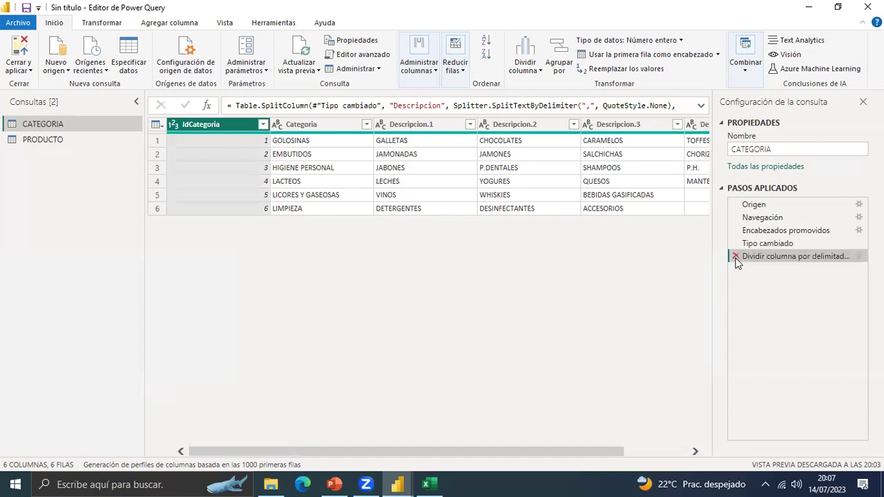
click(736, 257)
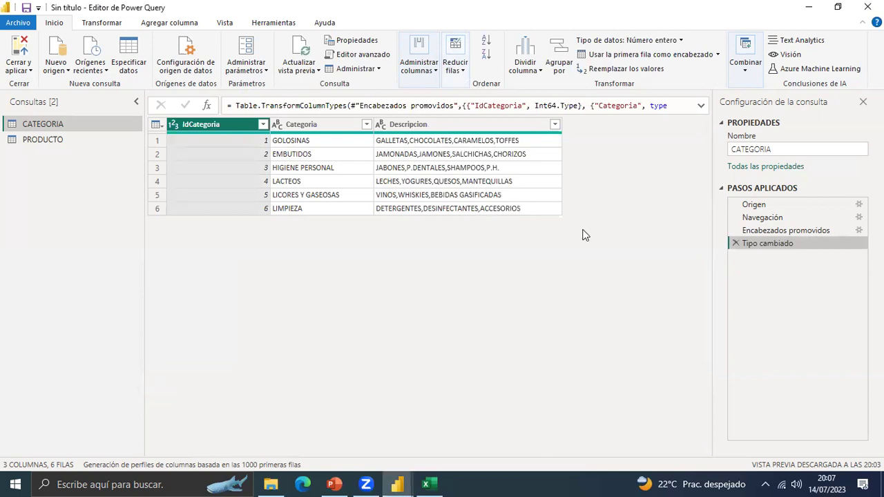
Split the Categoria column repeatedly every 2 characters.
click(539, 72)
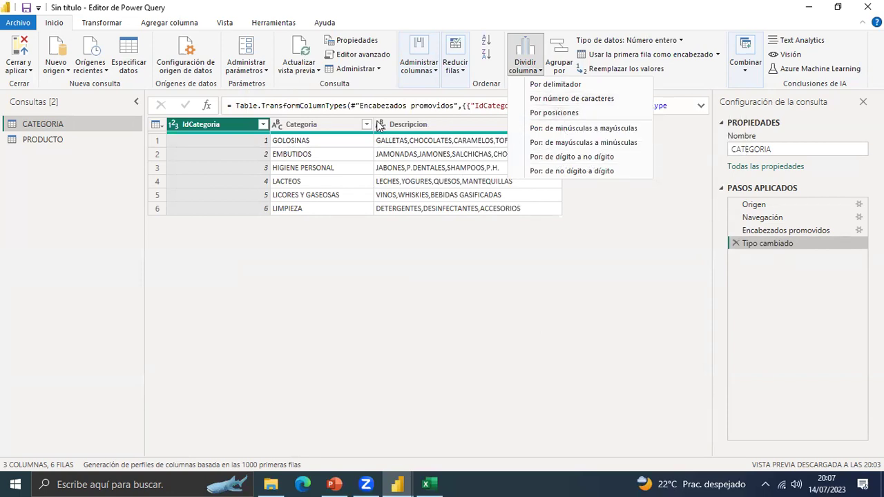
click(295, 136)
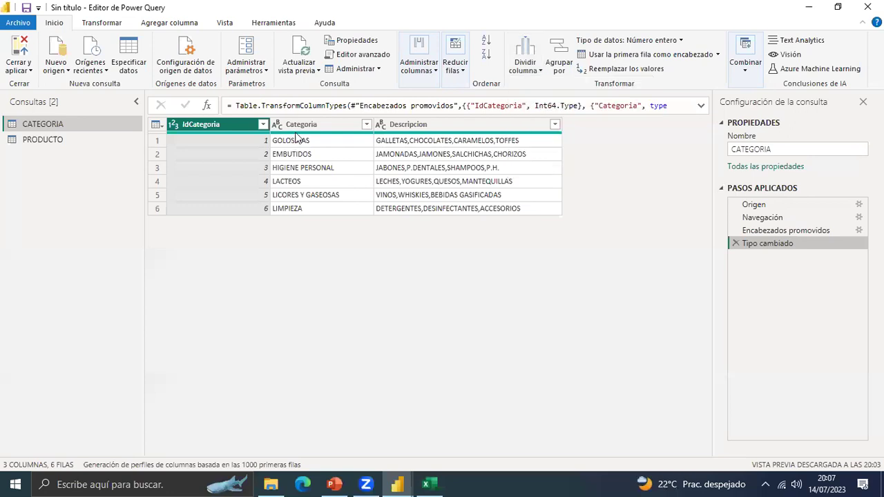
click(525, 66)
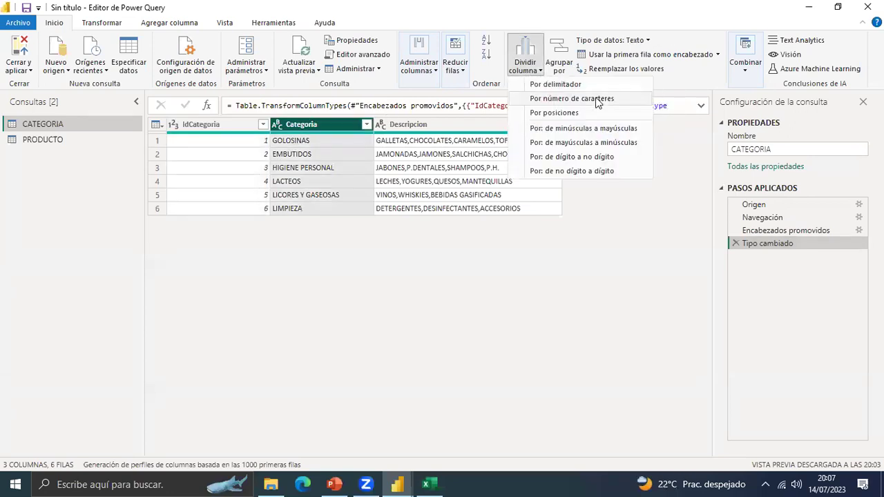
click(599, 99)
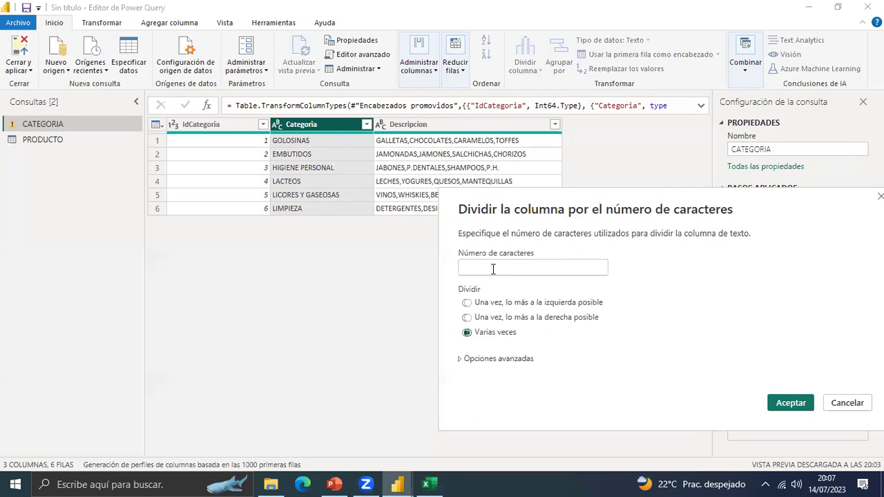
click(552, 263)
text(2)
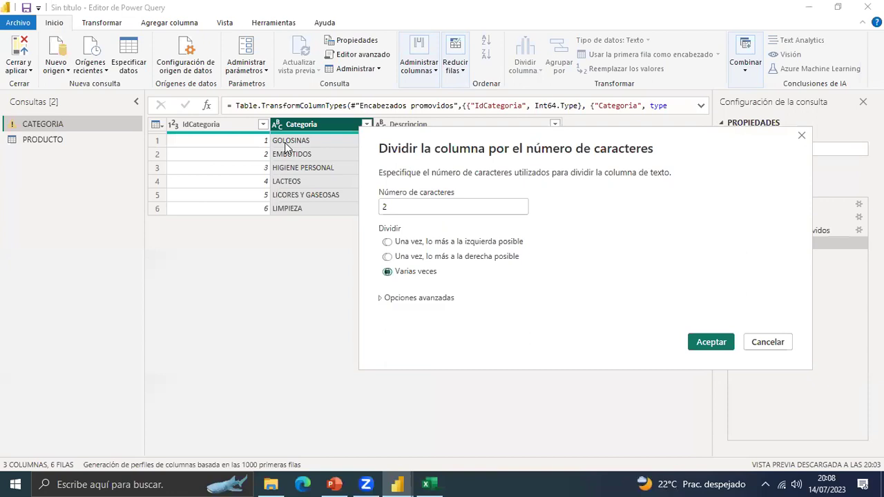
key(Return)
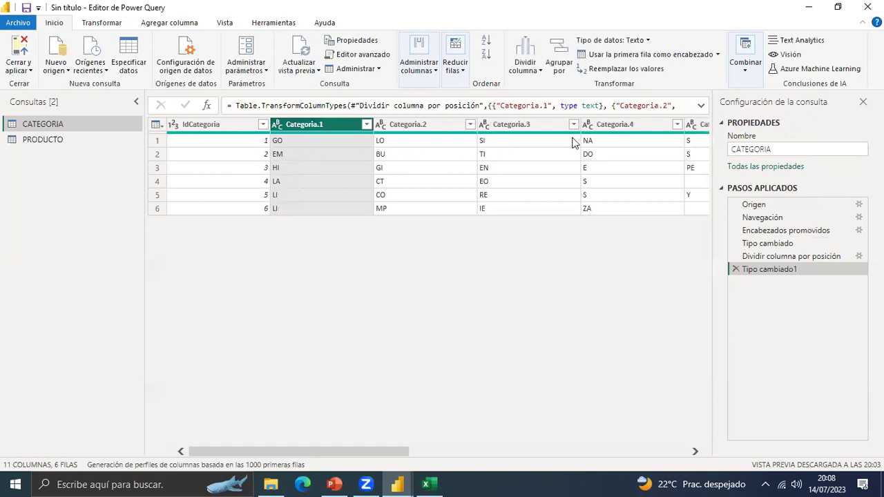
Inspect the split Categoria columns and their applied steps, and delete the Tipo cambiado1 and Dividir columna por posición steps.
click(666, 155)
click(683, 143)
click(481, 185)
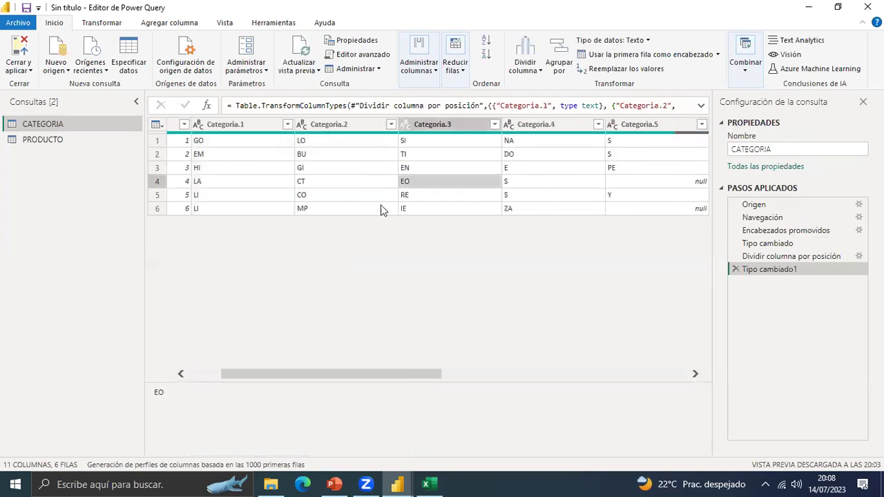
click(321, 209)
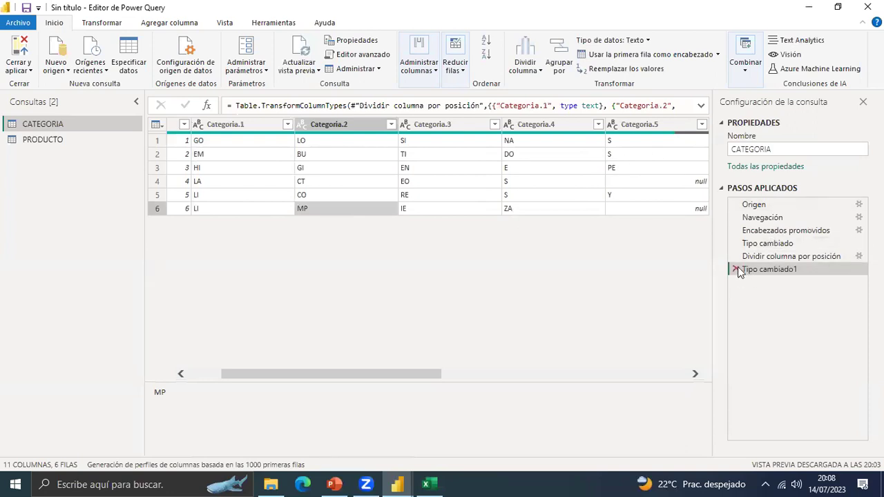
click(769, 259)
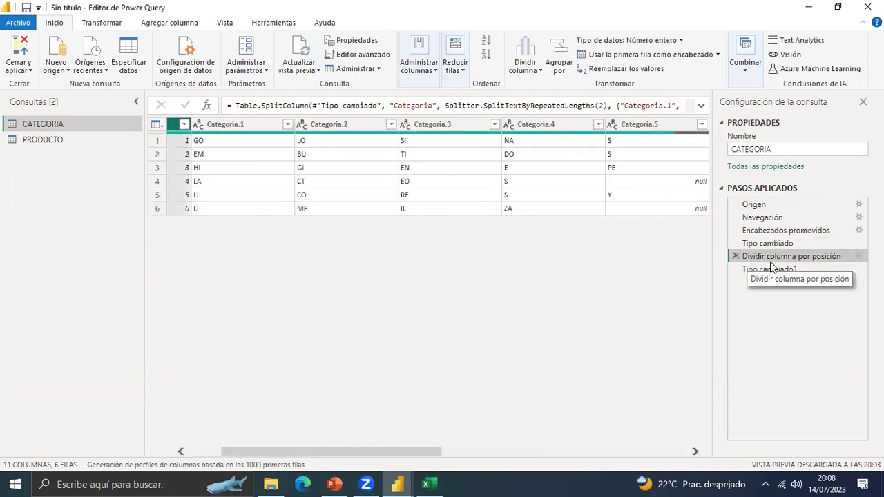
click(762, 271)
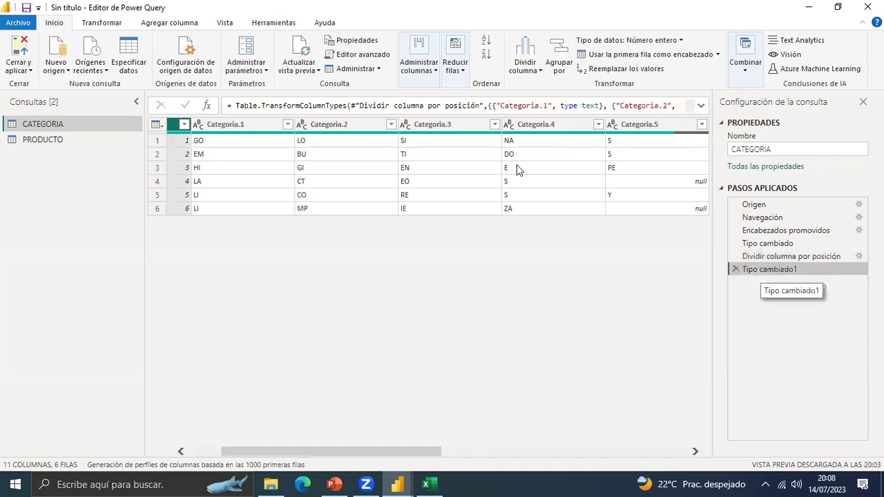
click(449, 127)
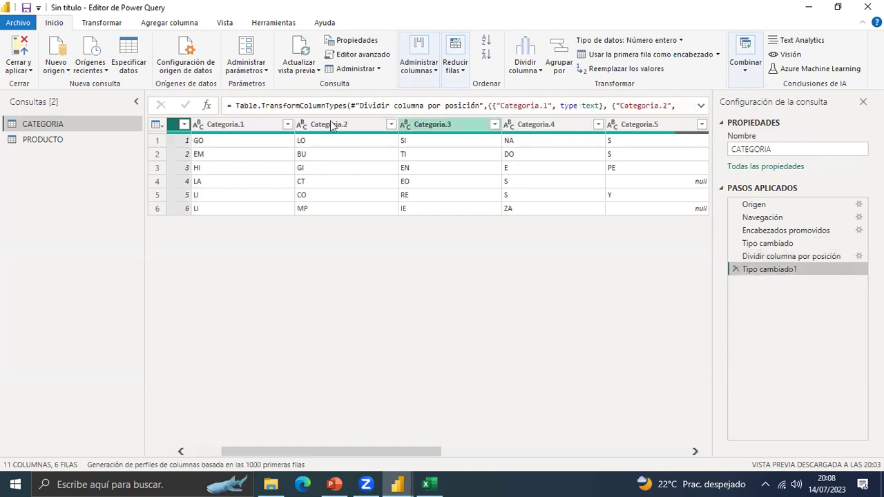
click(736, 270)
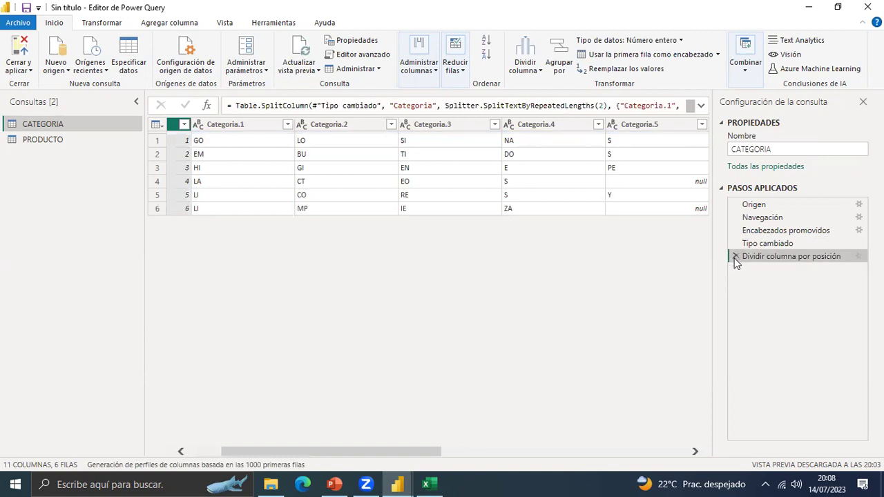
click(735, 256)
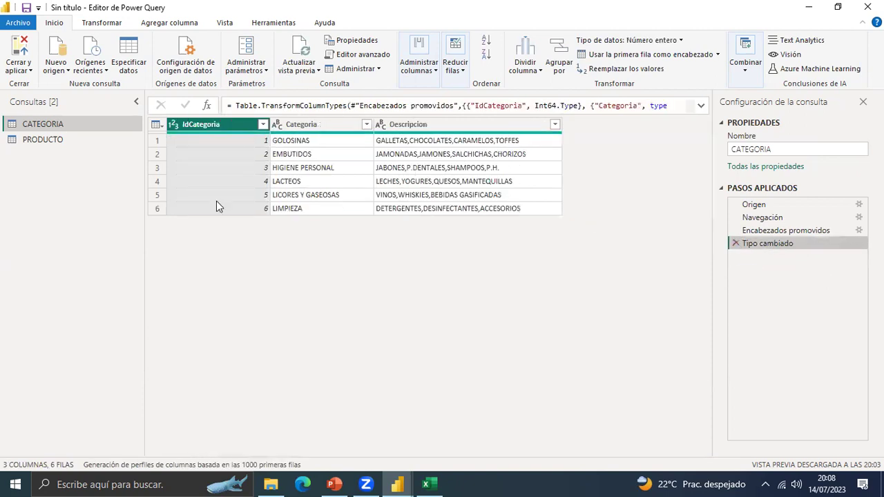
Split the Categoria column by positions at position 3, with the output kept as columns.
click(537, 67)
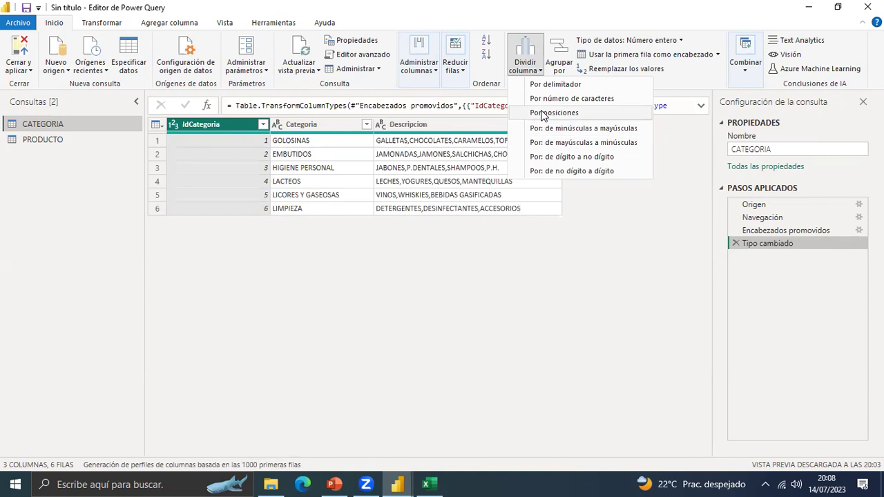
key(Escape)
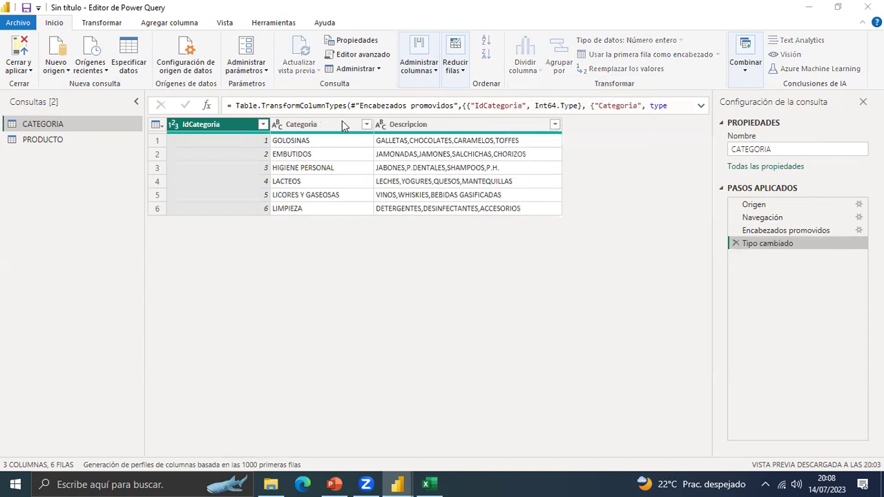
click(661, 158)
click(324, 125)
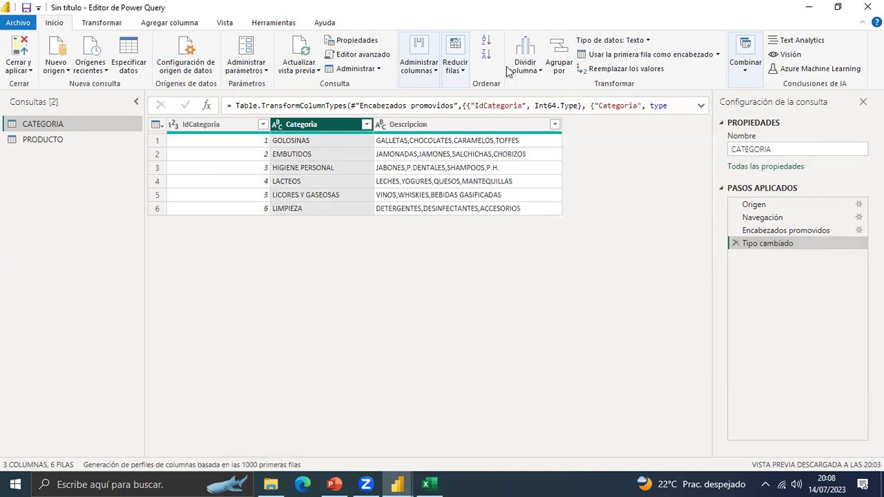
click(535, 72)
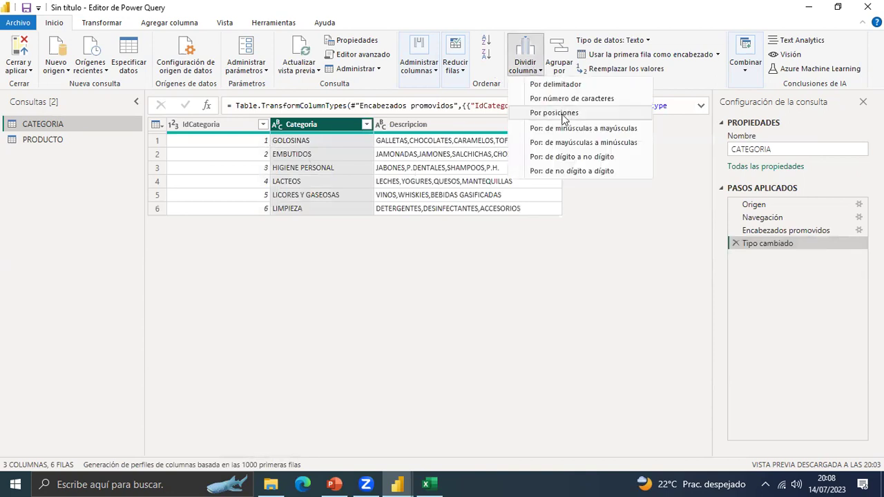
click(587, 168)
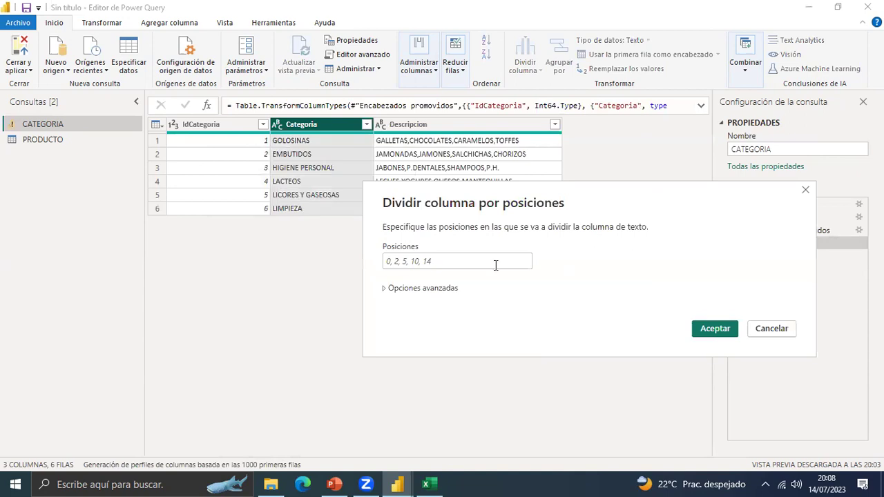
click(443, 257)
text(3)
click(423, 289)
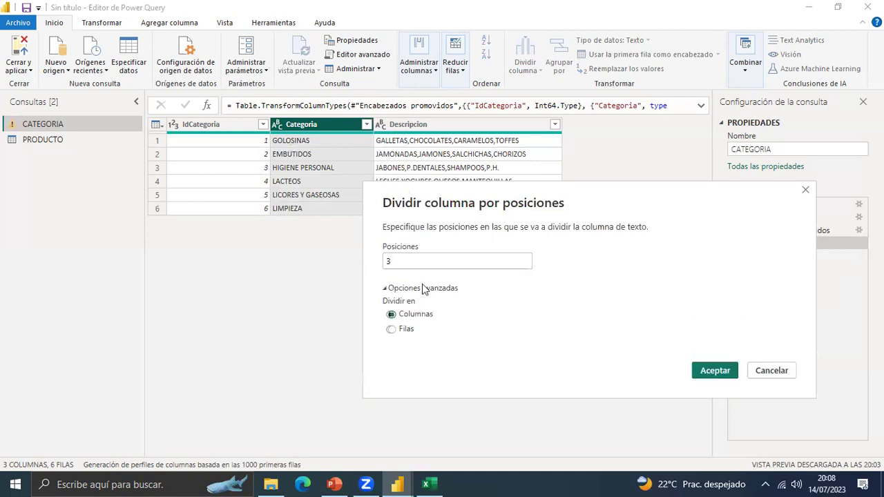
click(385, 289)
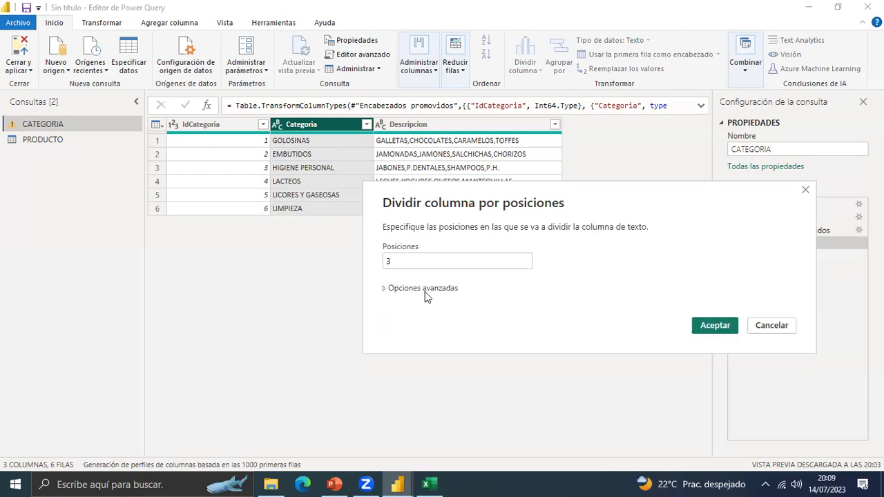
key(Return)
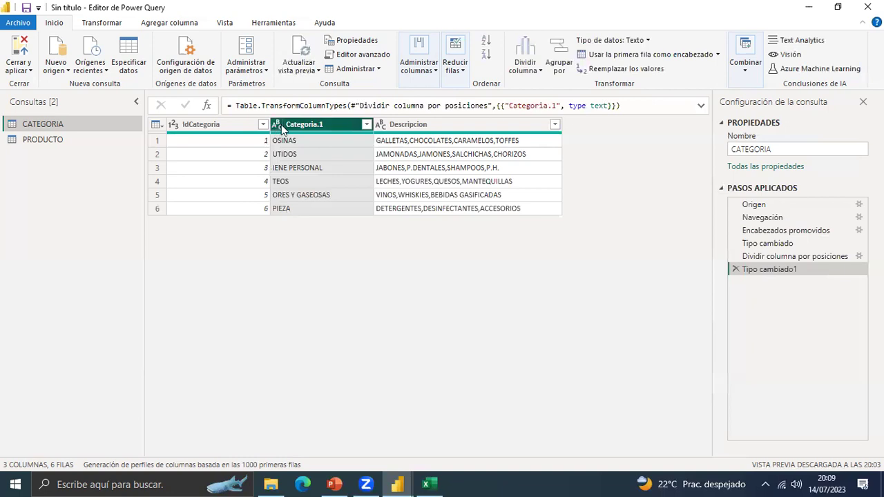
Set the position of the Categoria split to 5, and delete the Tipo cambiado1 and Dividir columna por posiciones steps.
click(763, 259)
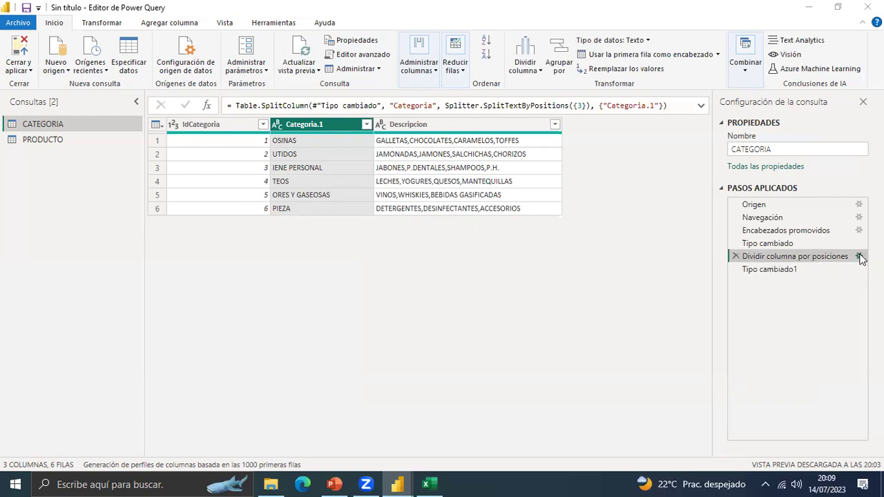
click(859, 256)
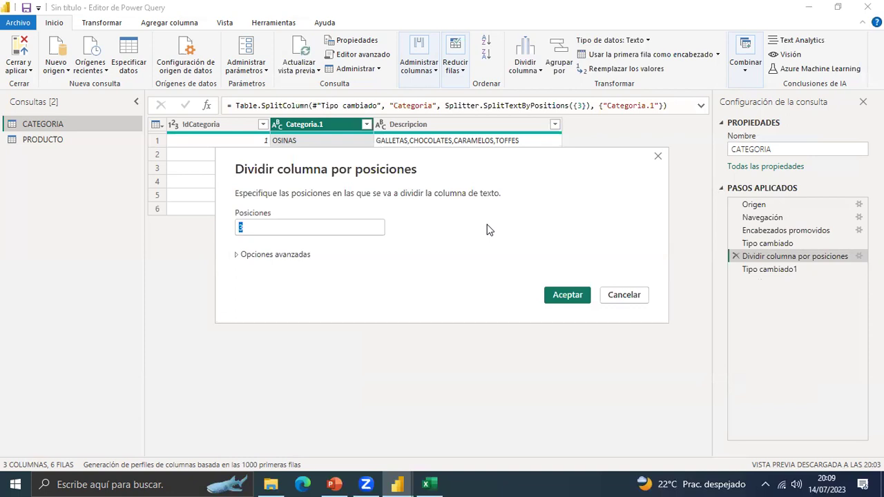
text(5)
key(Return)
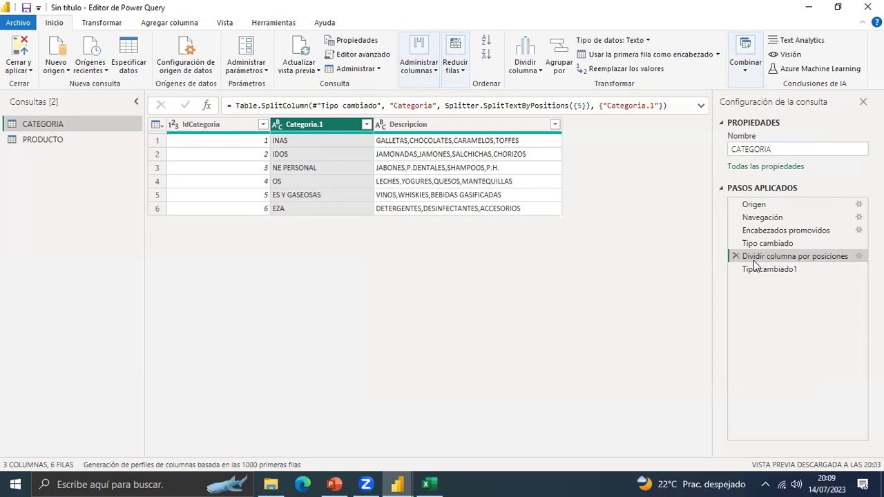
click(734, 269)
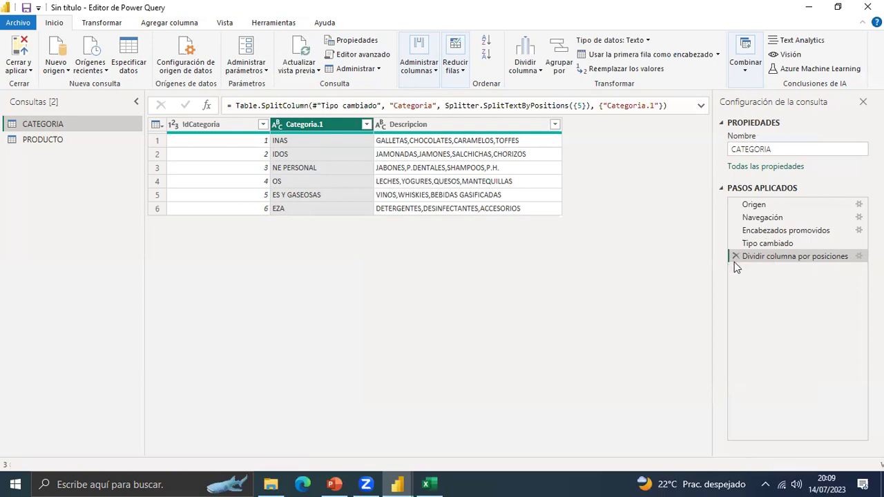
click(736, 256)
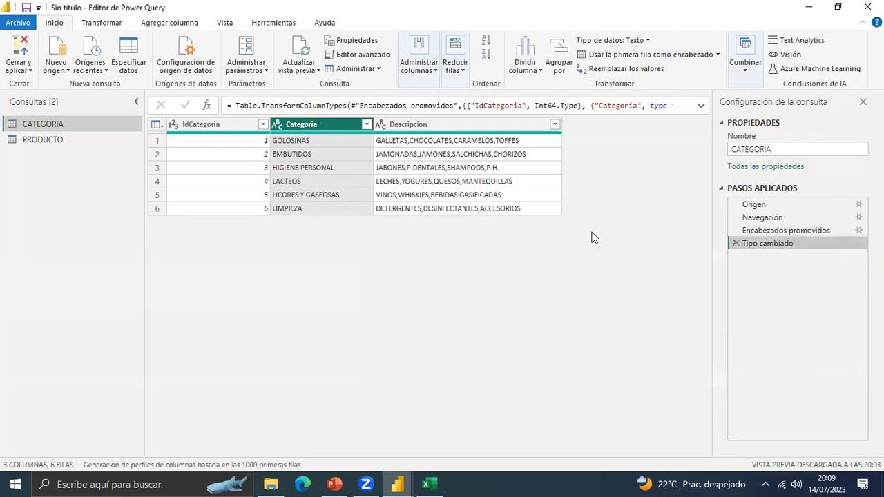
Review the remaining column-splitting options for upper/lower case and digit/non-digit transitions, leaving the Categoria column unsplit.
click(540, 70)
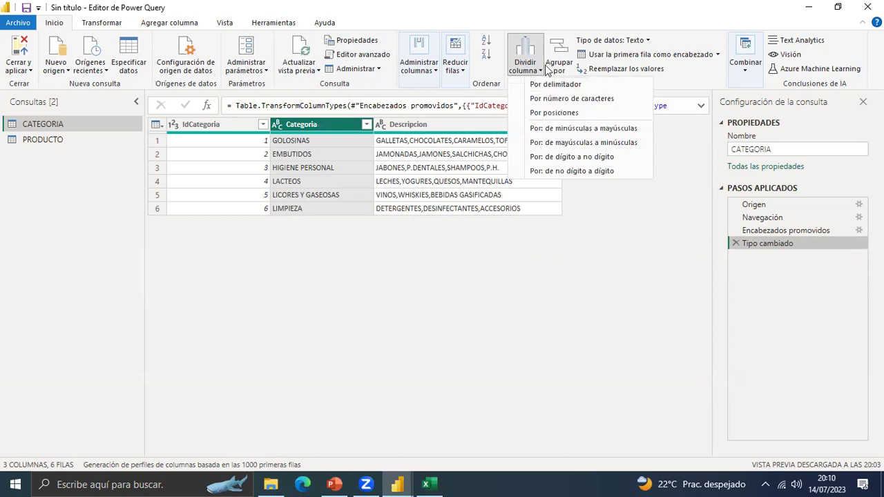
click(539, 71)
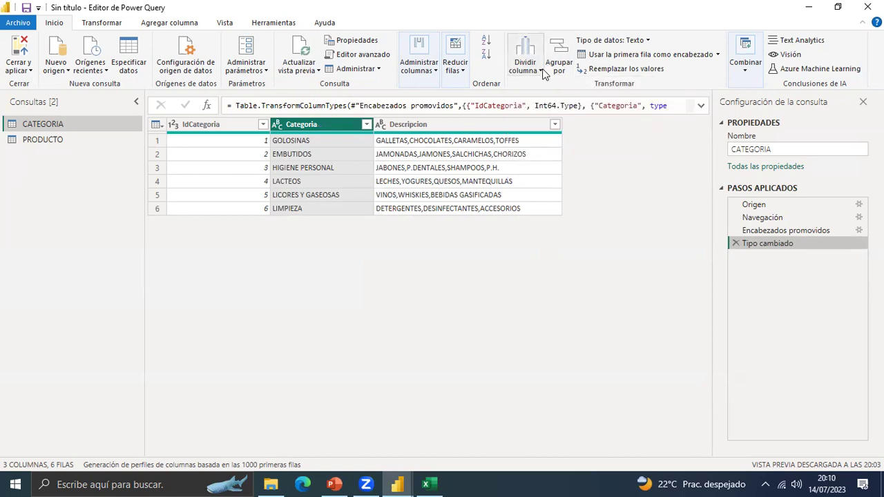
click(541, 70)
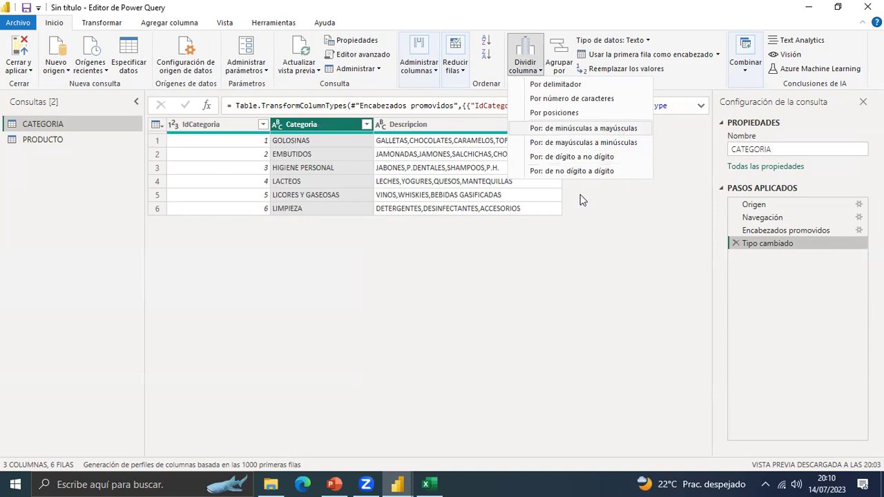
click(619, 220)
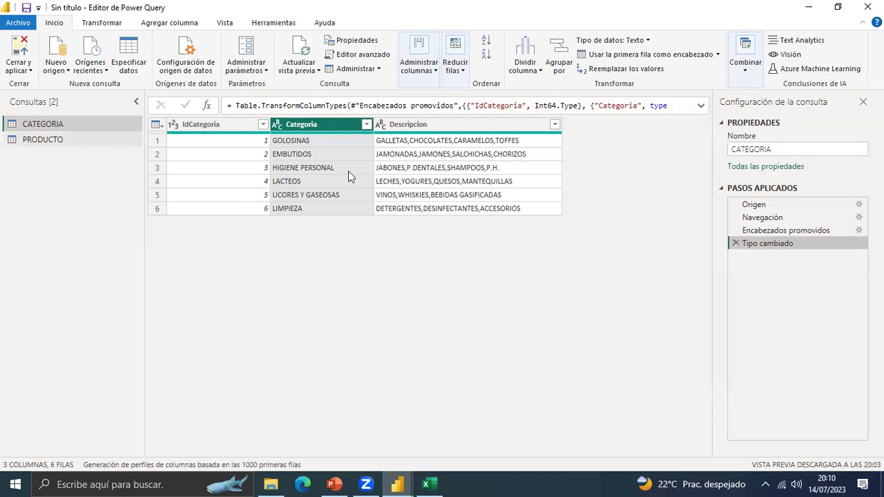
Review the IdCategoria values in the PRODUCTO query and set up a basic Group By on the IdCategoria column.
click(56, 142)
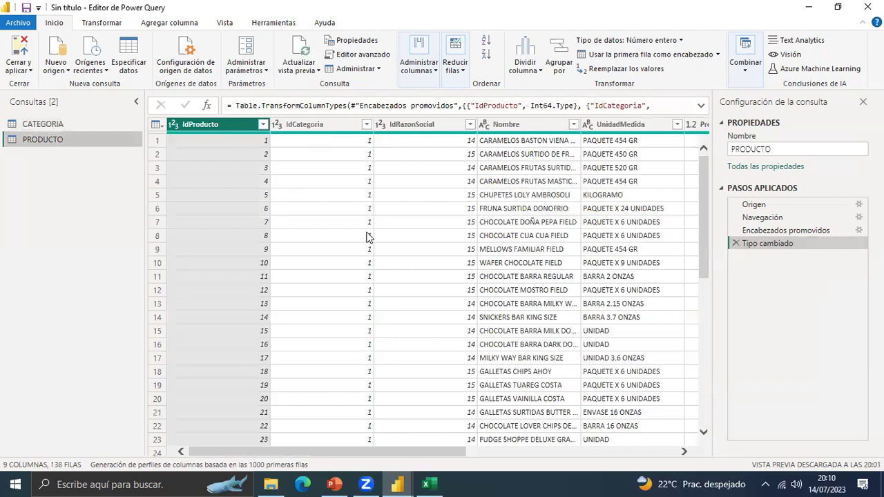
click(358, 174)
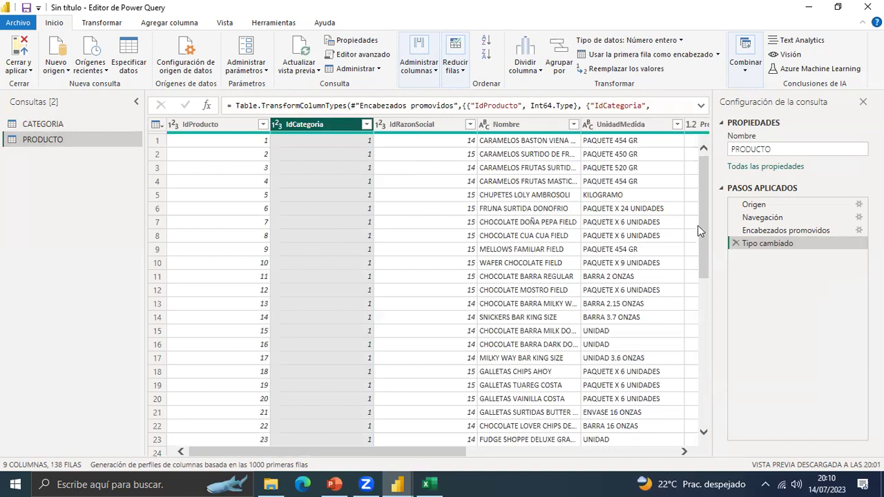
drag(701, 211, 743, 408)
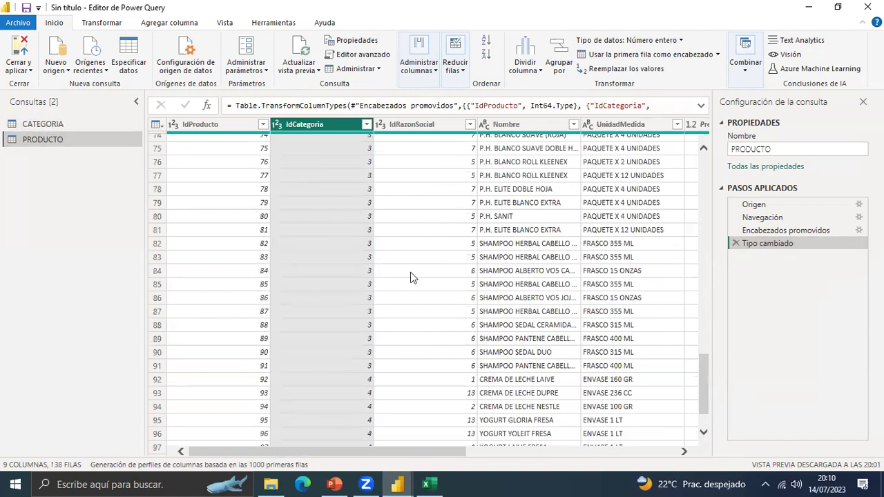
drag(706, 371, 708, 203)
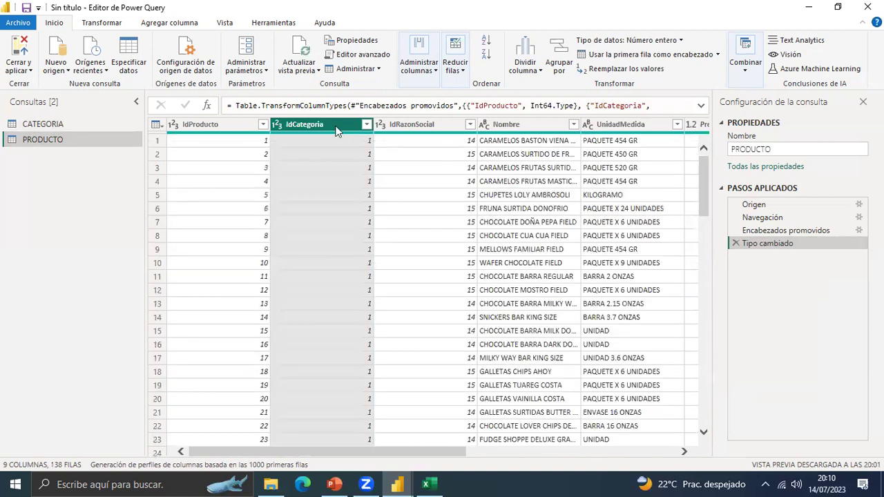
click(561, 67)
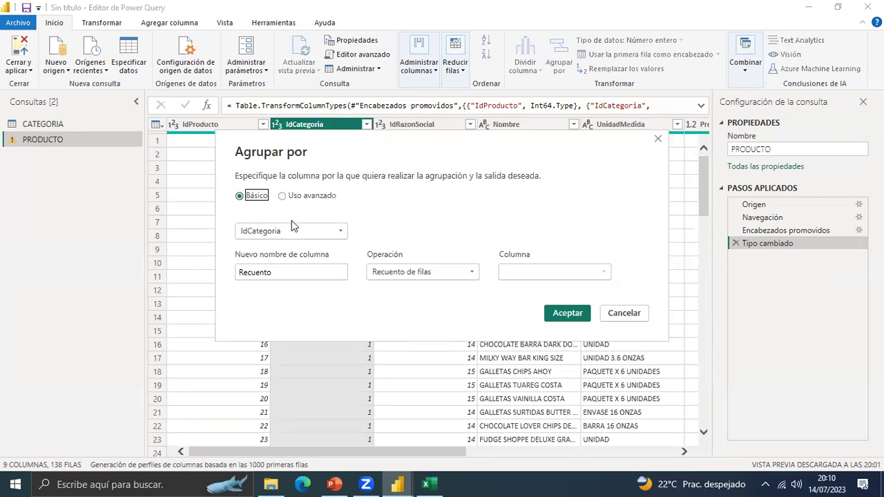
click(330, 233)
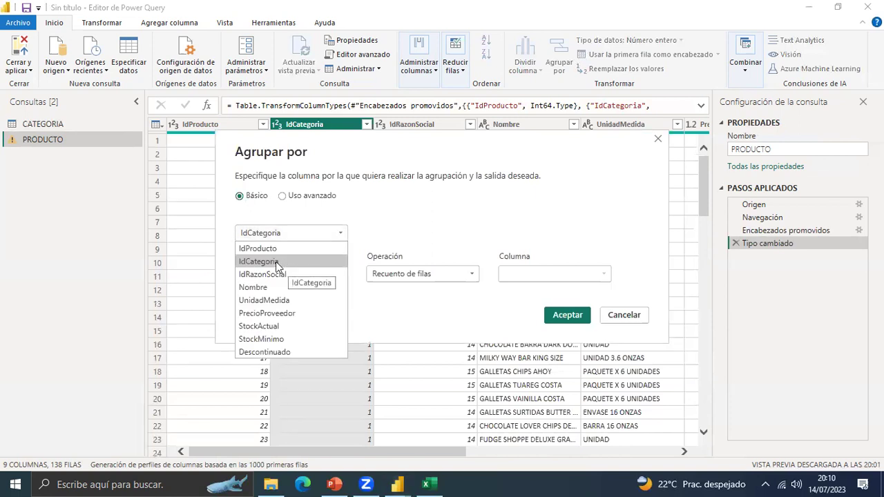
click(287, 265)
Group the PRODUCTO rows with Recuento as the new column name and Recuento de filas as the operation.
click(274, 275)
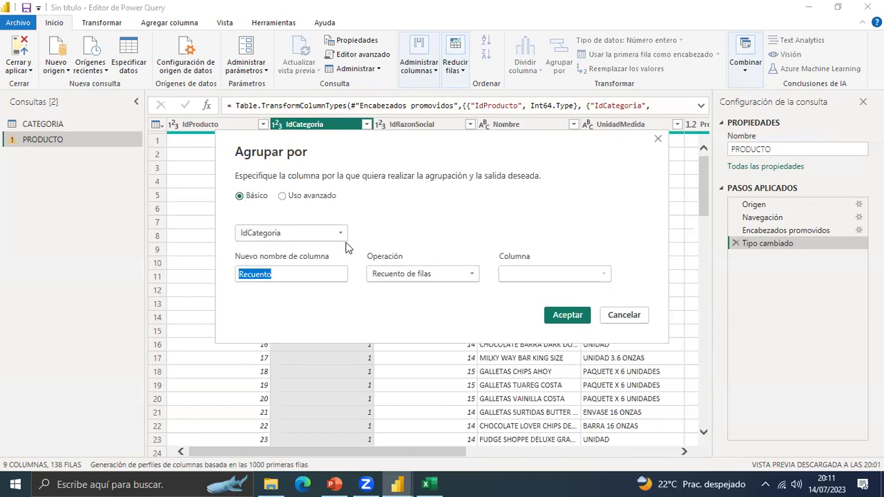
click(268, 276)
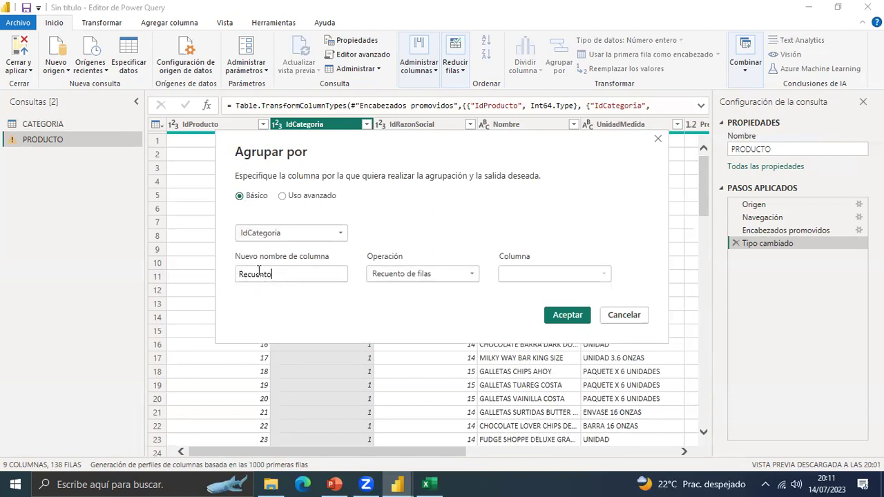
key(shift+Left)
key(shift+Left)
key(shift+Left)
key(shift+Left)
key(shift+Left)
key(shift+Left)
key(shift+Left)
key(shift+Left)
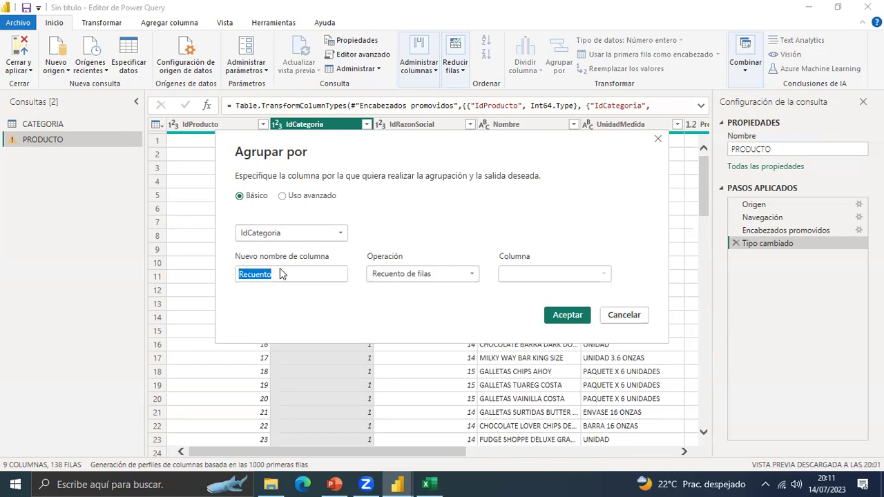
click(473, 274)
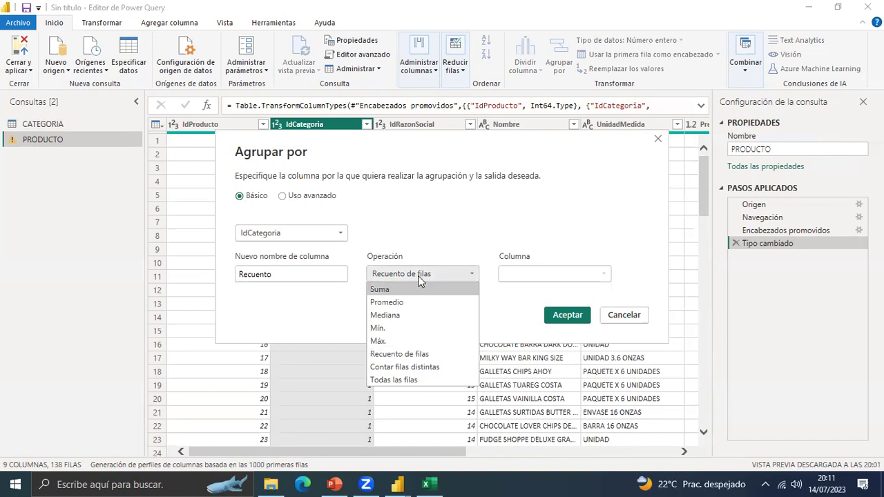
click(448, 247)
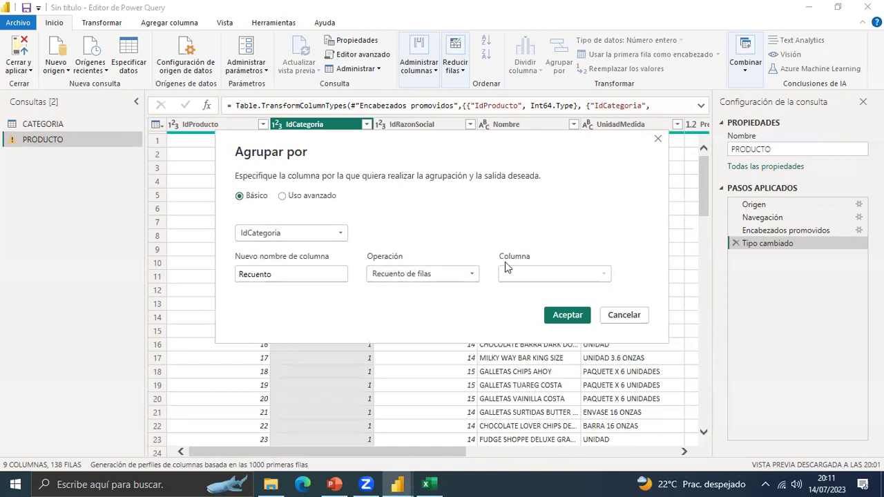
click(471, 274)
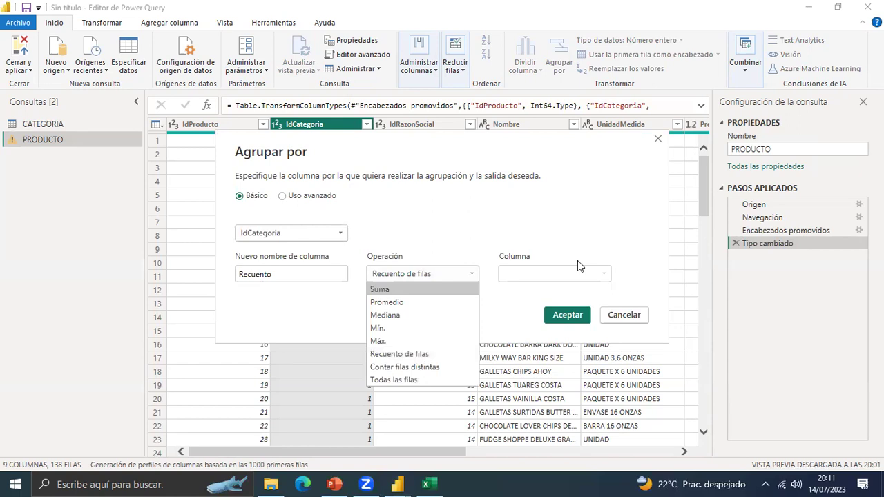
click(418, 275)
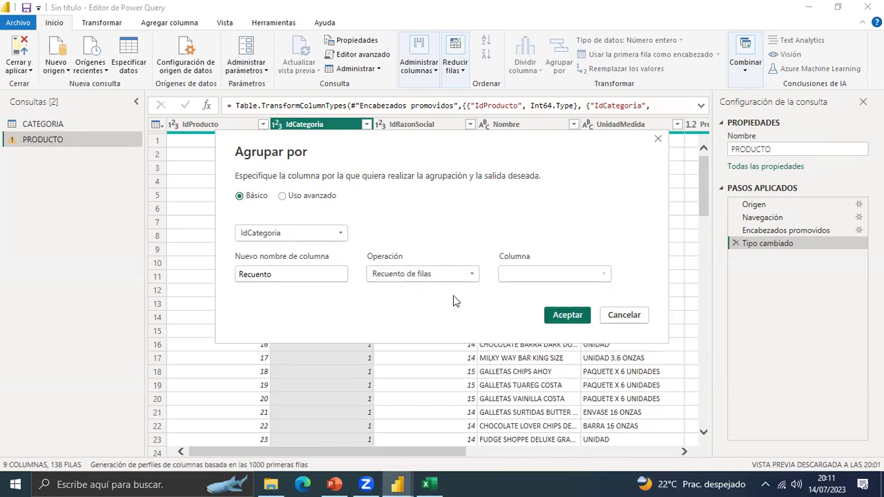
key(Return)
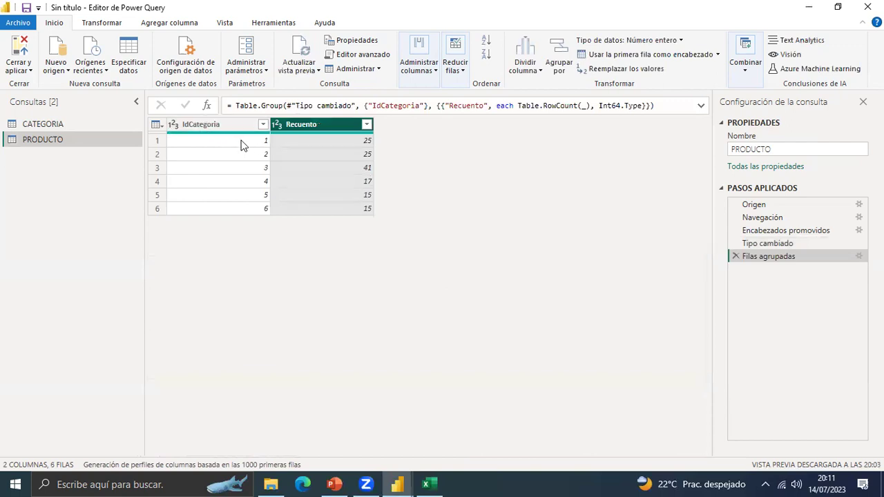
Examine the grouped row count for each IdCategoria value in PRODUCTO.
click(266, 145)
click(365, 144)
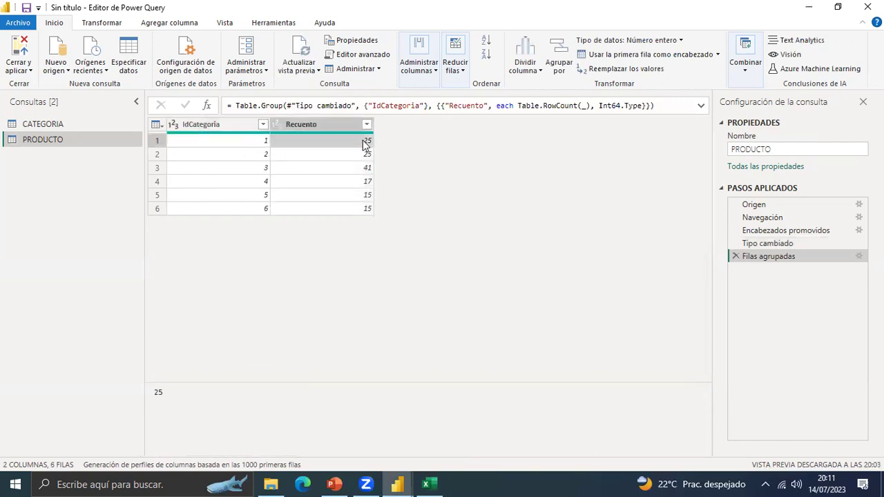
click(267, 156)
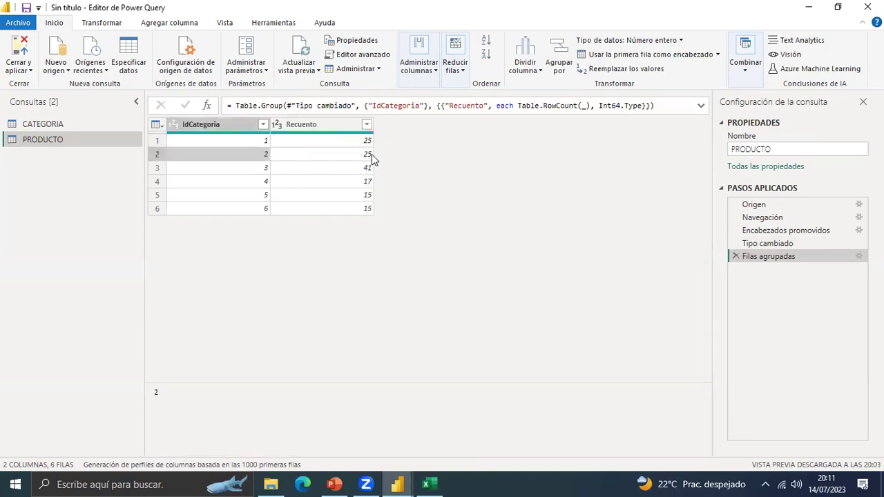
click(266, 171)
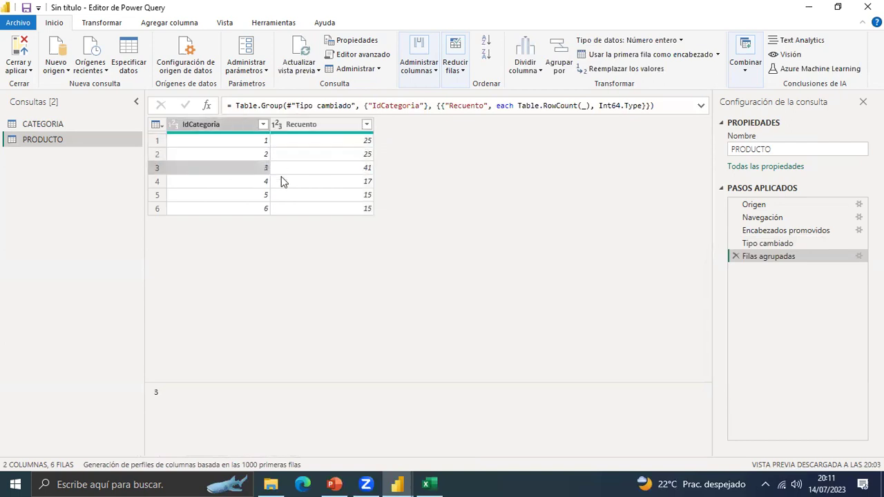
click(366, 174)
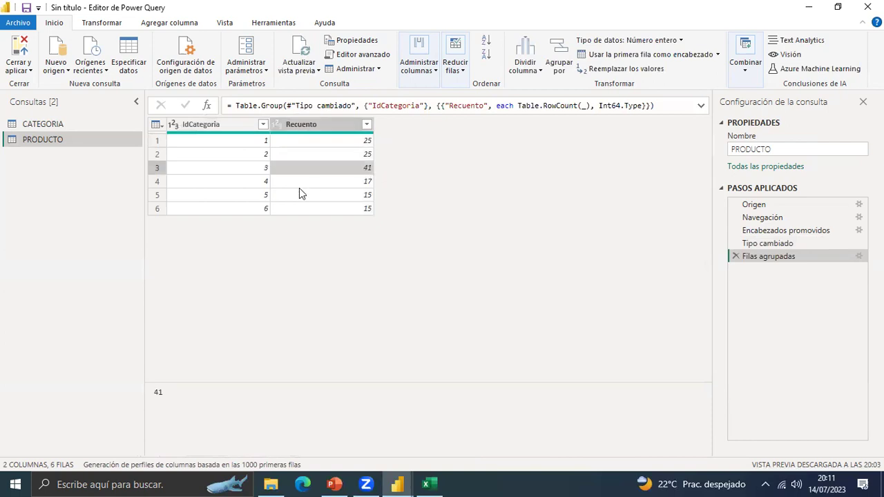
click(267, 183)
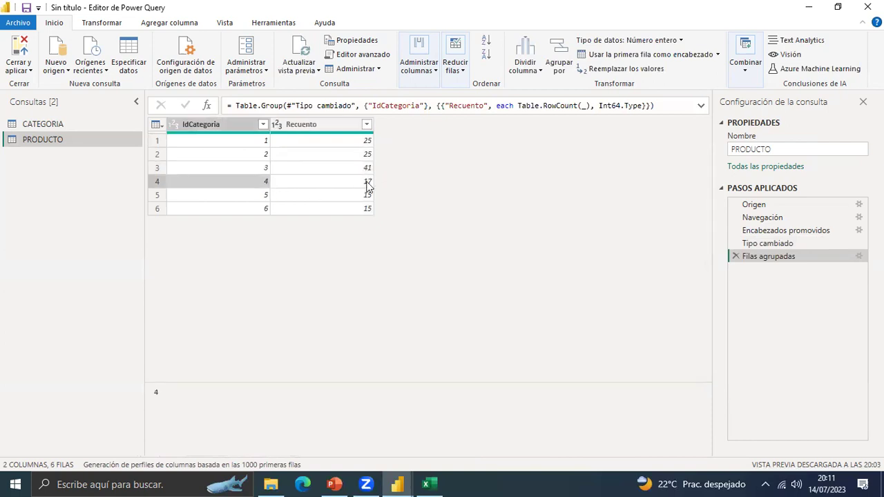
click(368, 184)
click(258, 198)
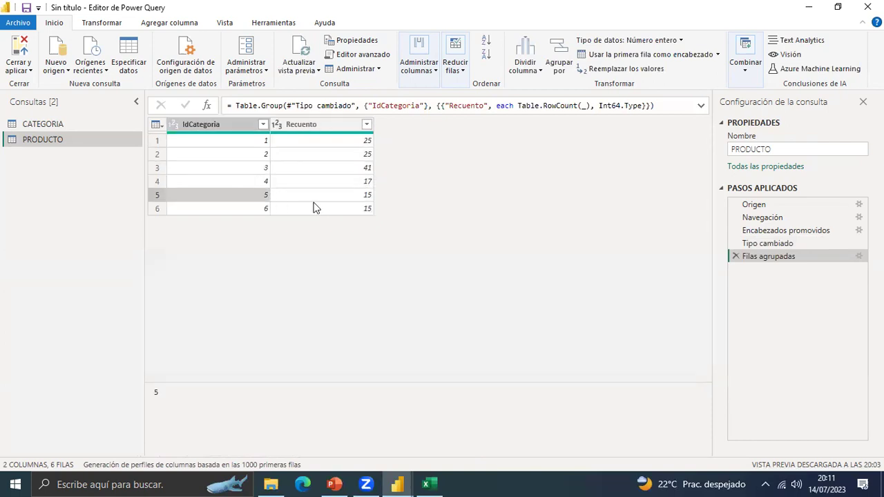
click(368, 199)
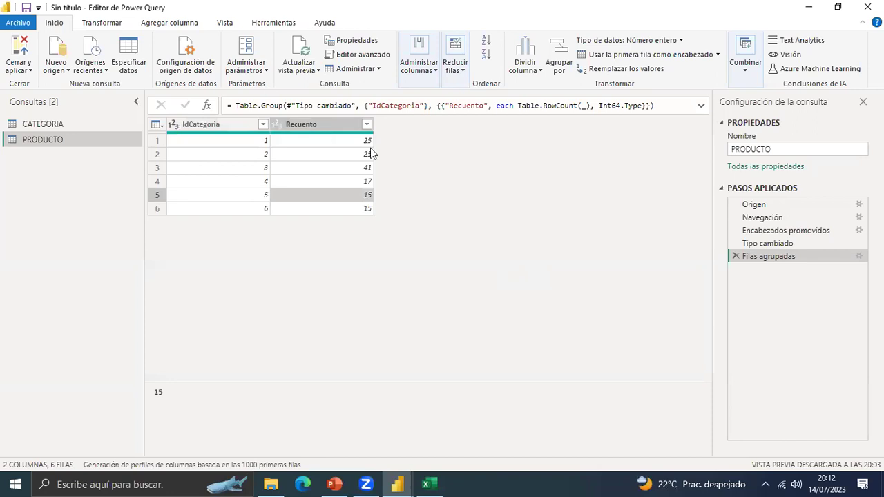
Delete the Filas agrupadas step from PRODUCTO and look across the restored columns through Descontinuado.
click(736, 255)
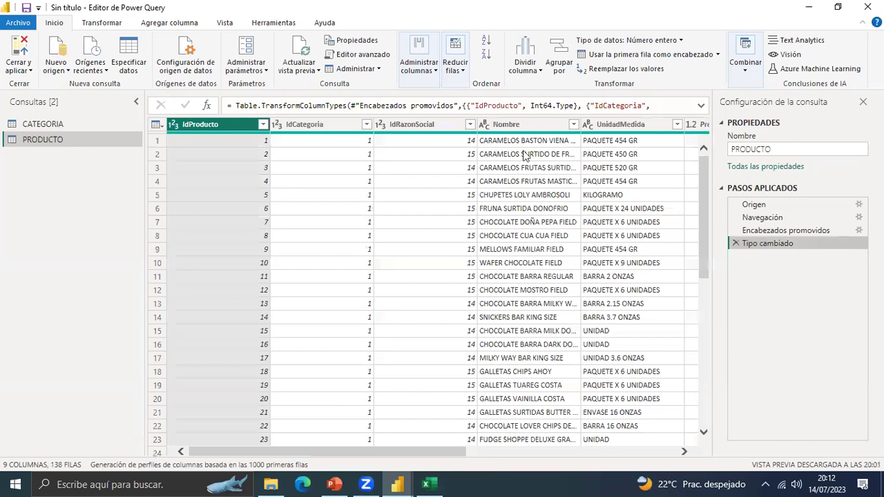
click(571, 453)
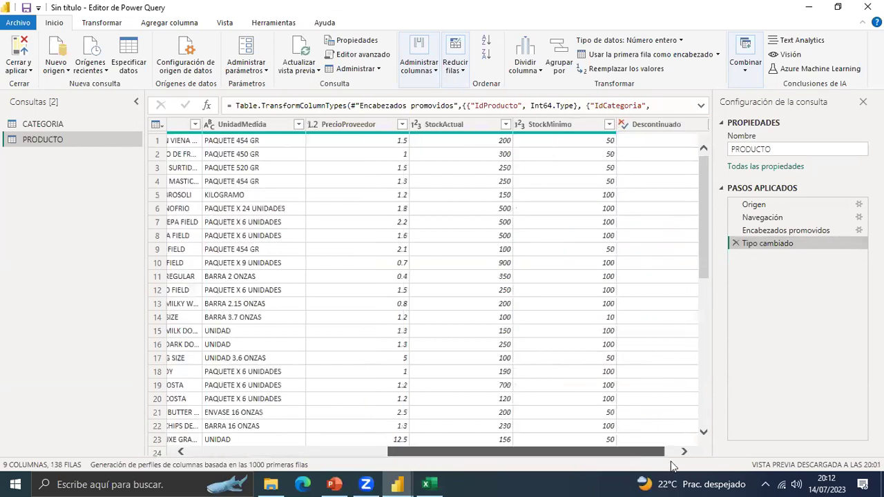
drag(685, 459, 399, 442)
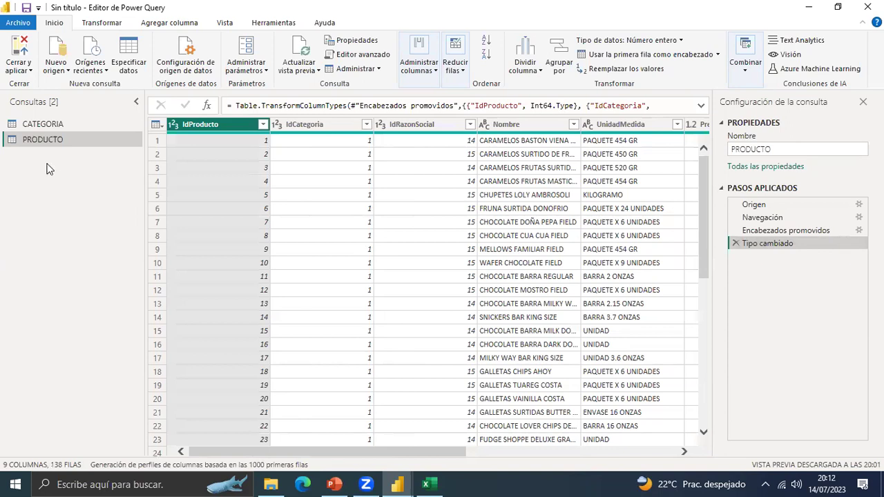
Group the CATEGORIA rows by Categoria with a Recuento column using Recuento de filas, and delete the Filas agrupadas step.
click(33, 125)
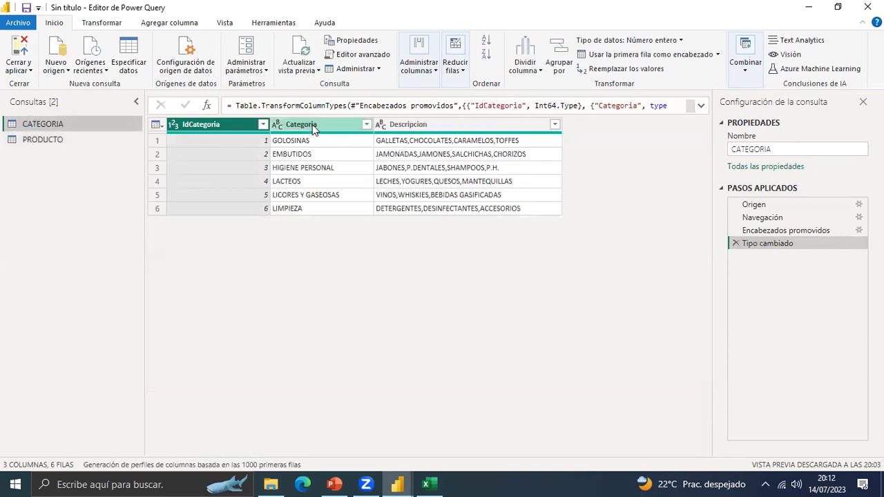
click(314, 127)
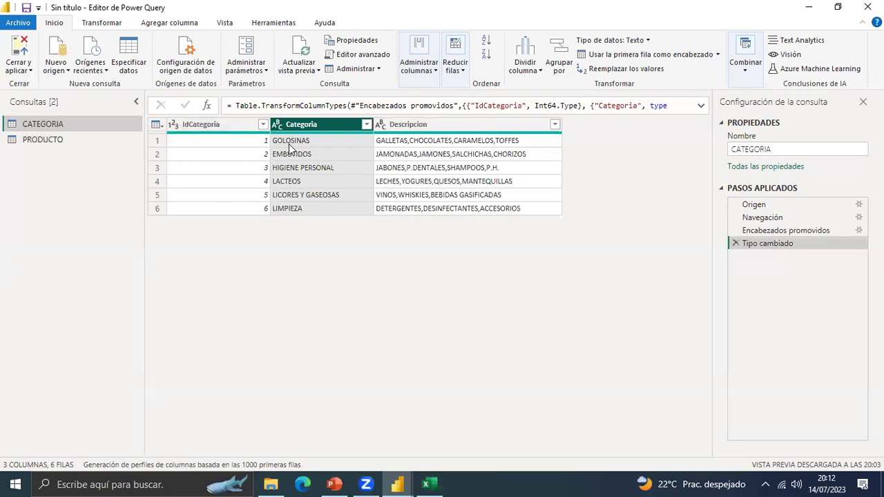
click(558, 64)
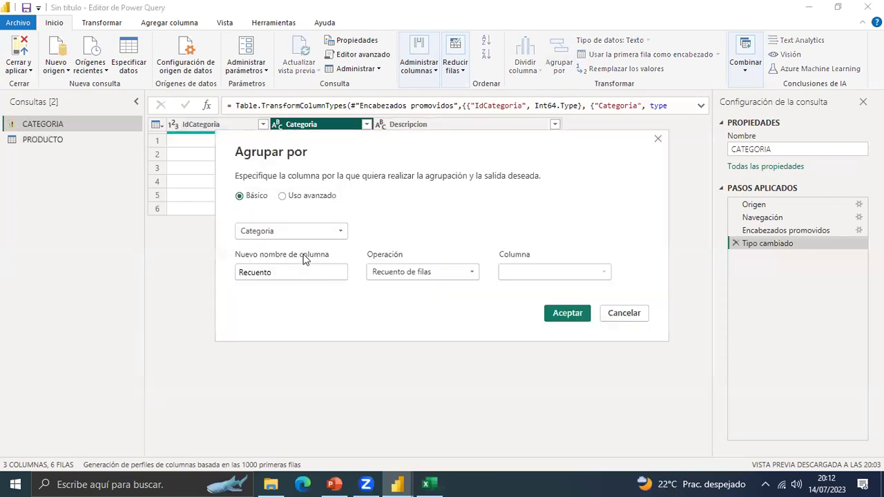
click(259, 232)
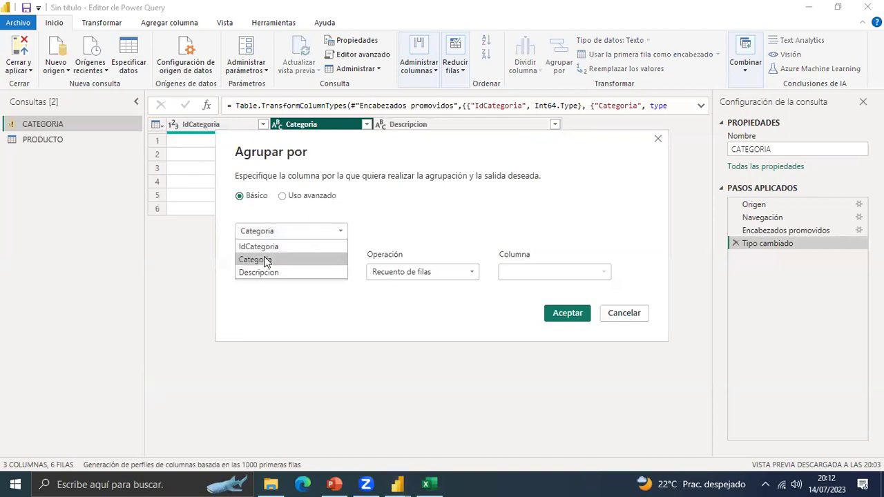
click(266, 260)
double_click(241, 273)
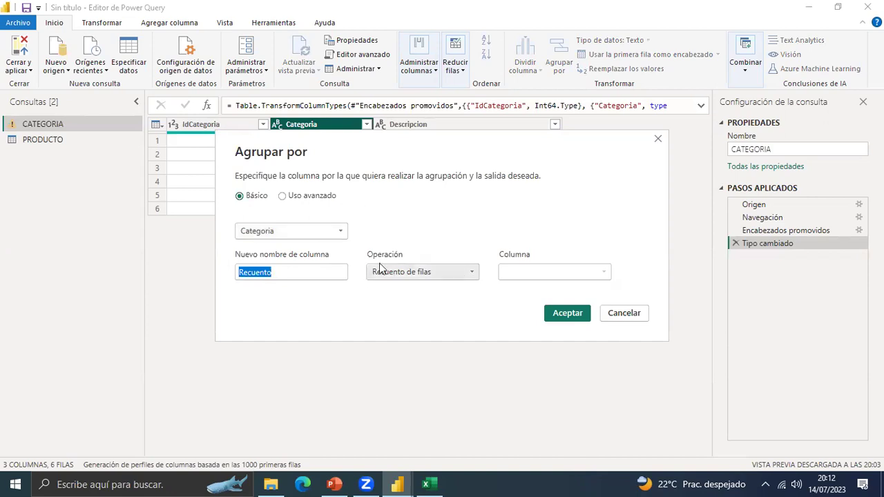
key(Return)
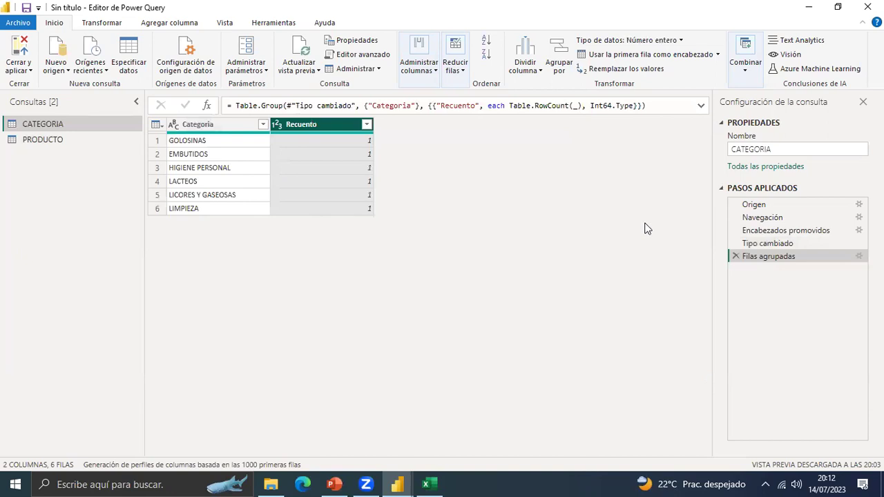
click(735, 257)
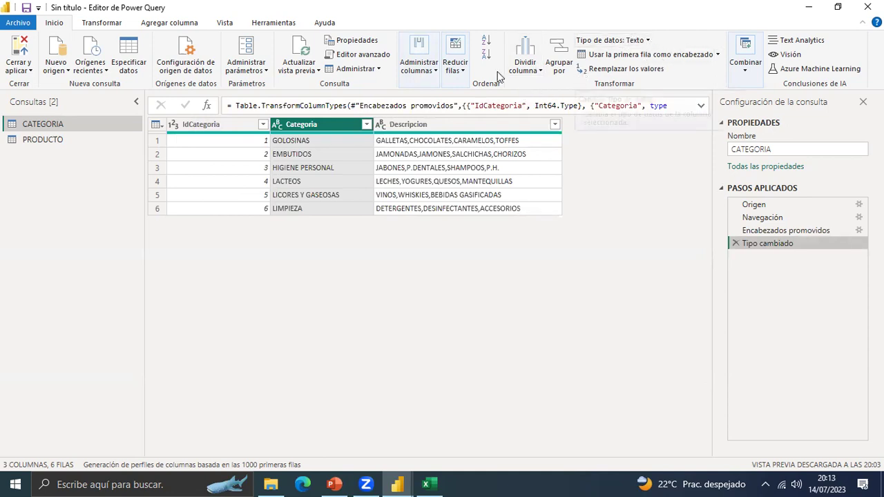
Look through the data type options available for the Categoria and IdCategoria columns of CATEGORIA.
click(644, 40)
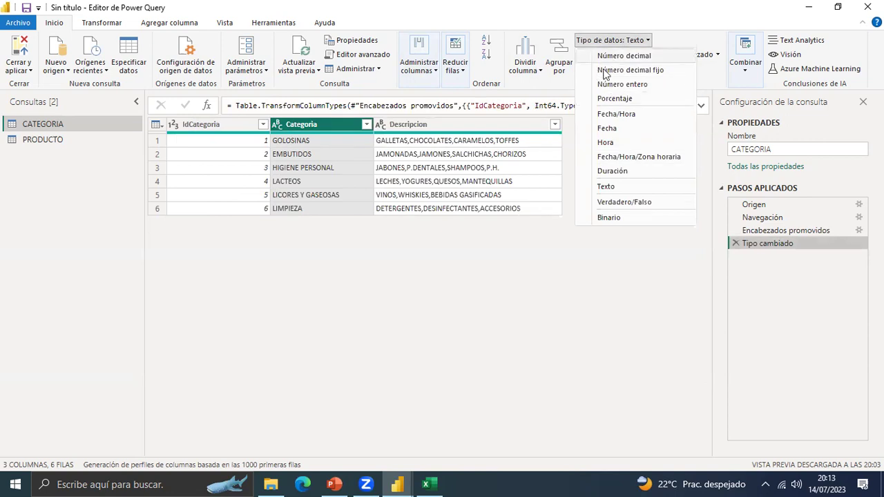
click(637, 28)
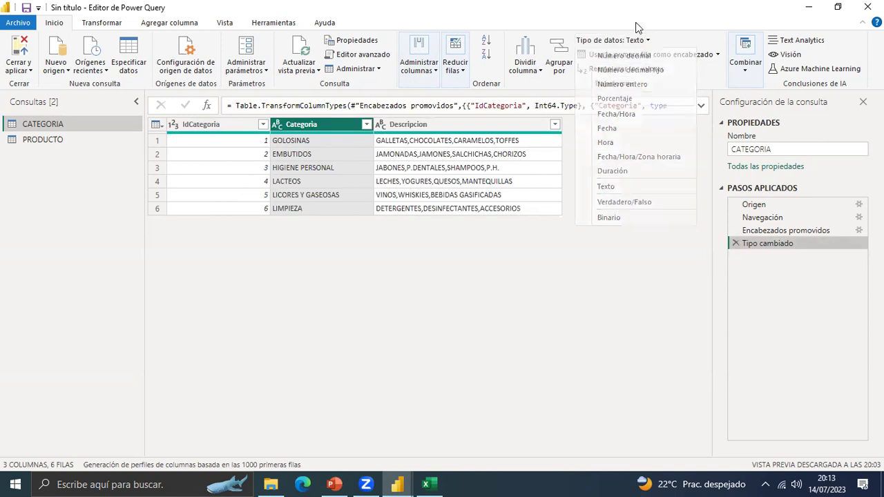
click(214, 126)
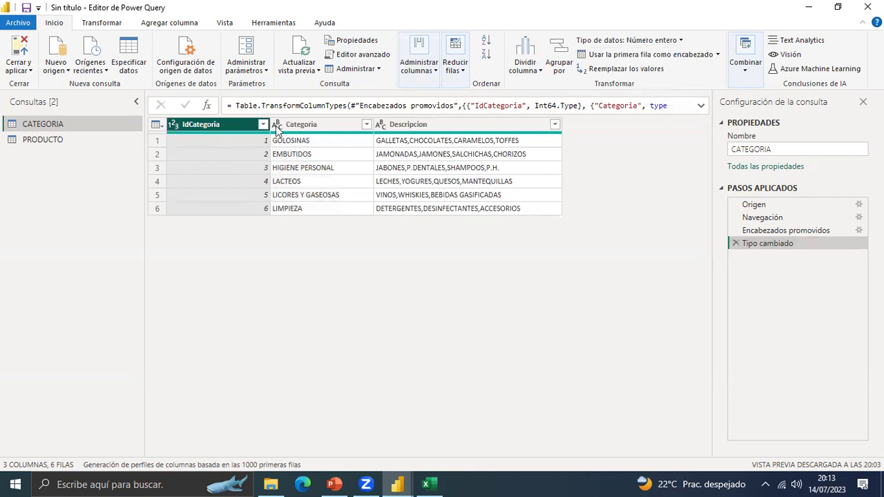
click(172, 124)
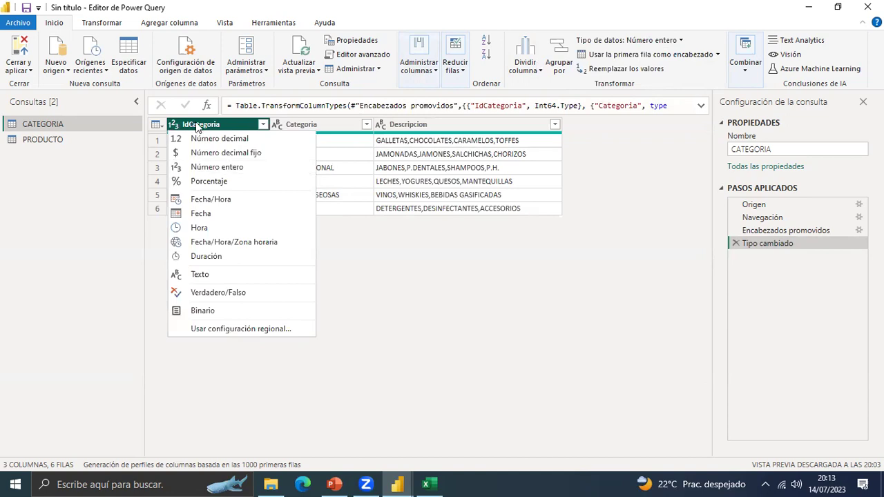
click(202, 128)
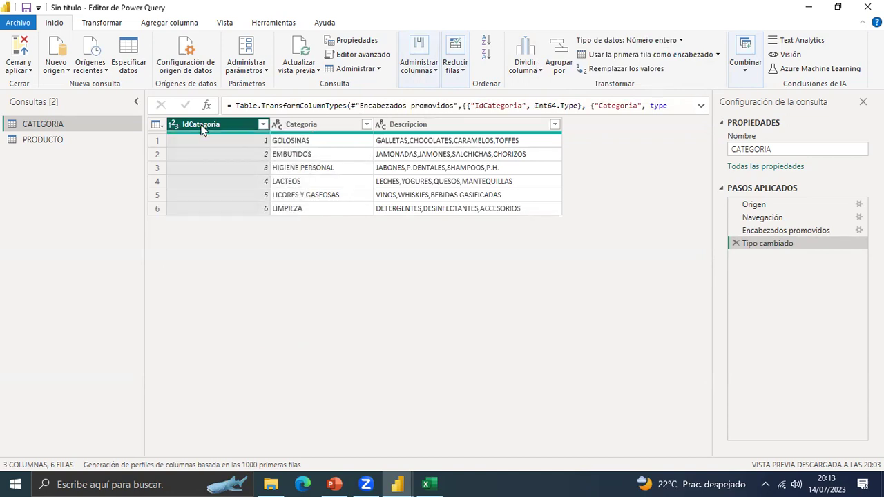
Rename the IdCategoria column as DFDFFDFDDFDFJ, and delete the resulting rename step from the applied steps.
double_click(211, 126)
click(167, 127)
double_click(208, 127)
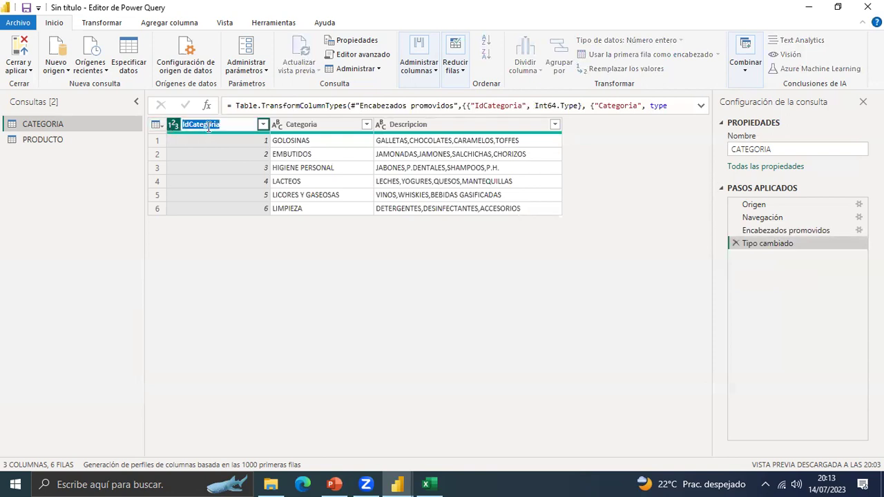
text(DFDFFDFDDFDFJ)
key(Return)
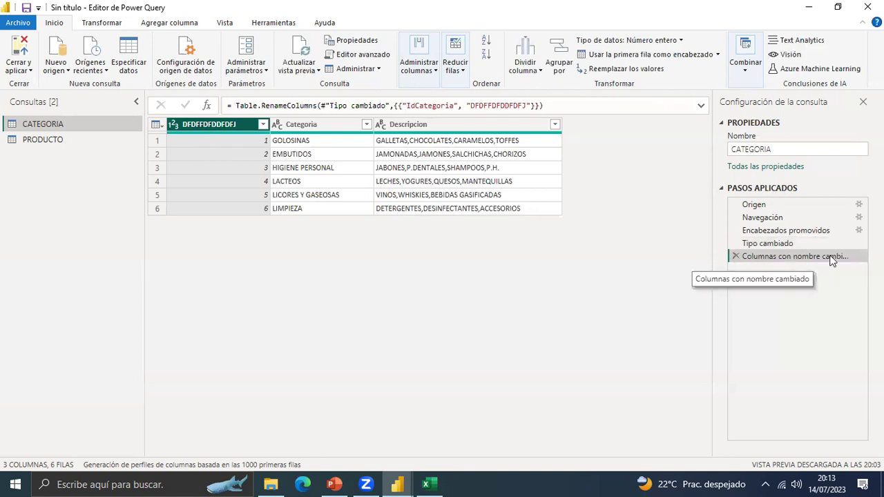
click(736, 256)
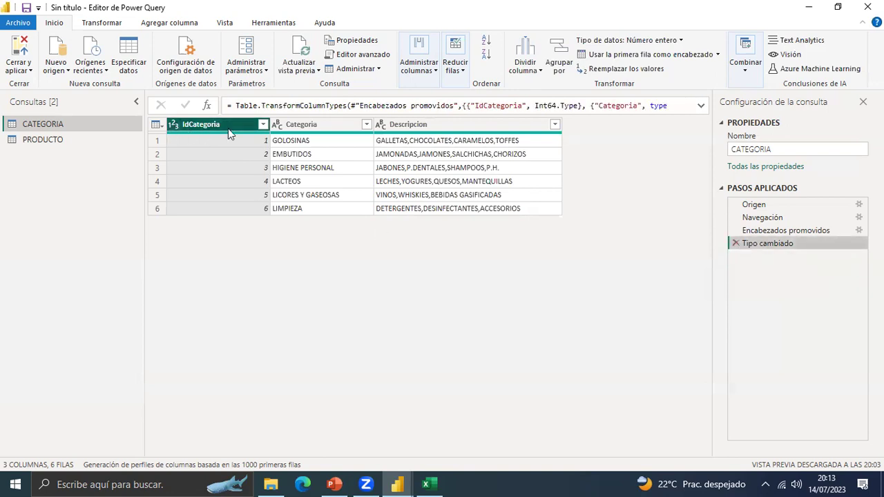
Review the numeric, date, time and text data types offered for IdCategoria without changing its type.
click(174, 123)
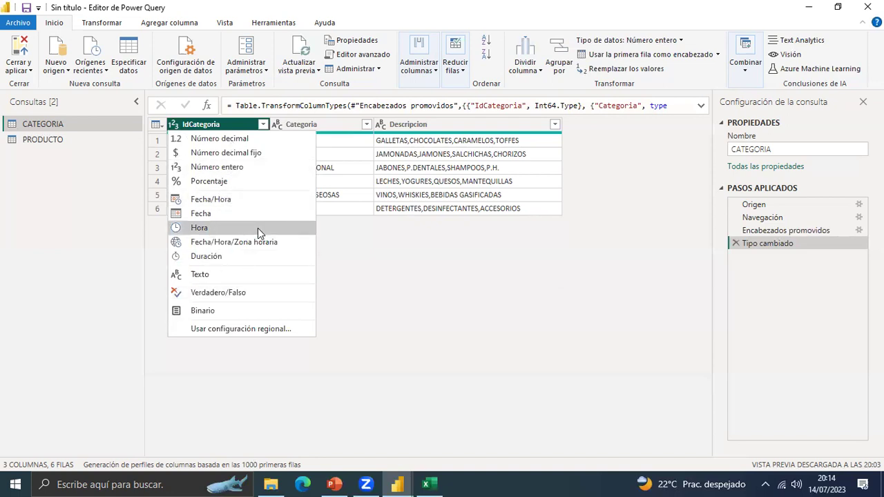
click(432, 293)
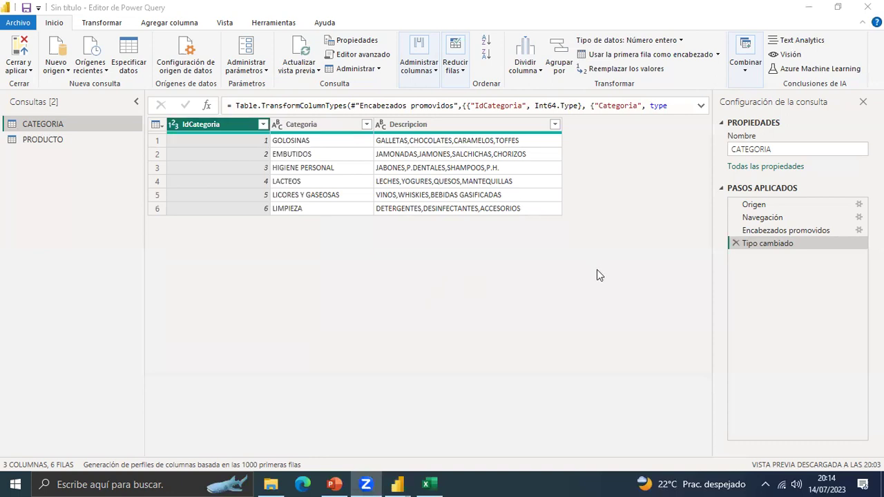
click(171, 126)
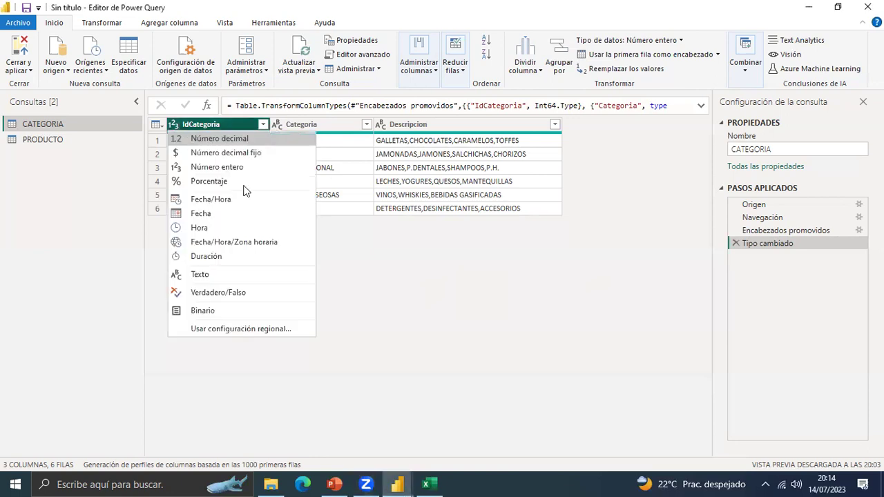
click(430, 245)
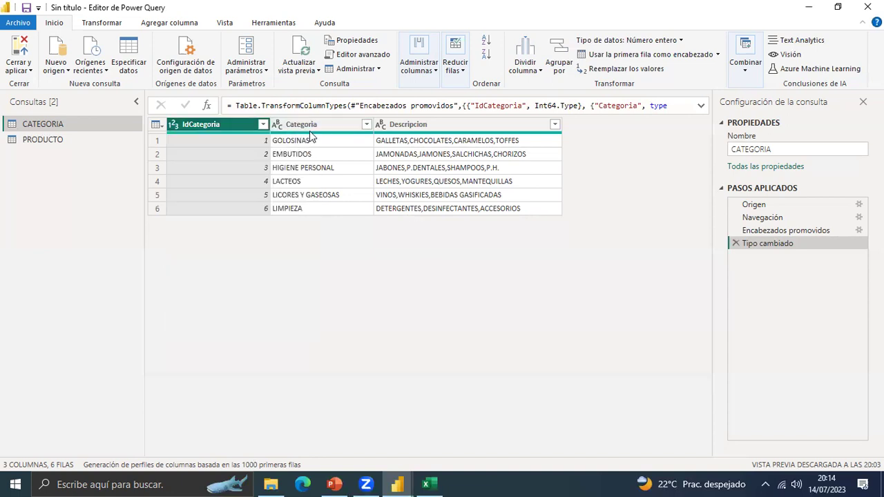
Change the Categoria column's data type to Número decimal, replacing the current conversion.
click(296, 128)
click(277, 125)
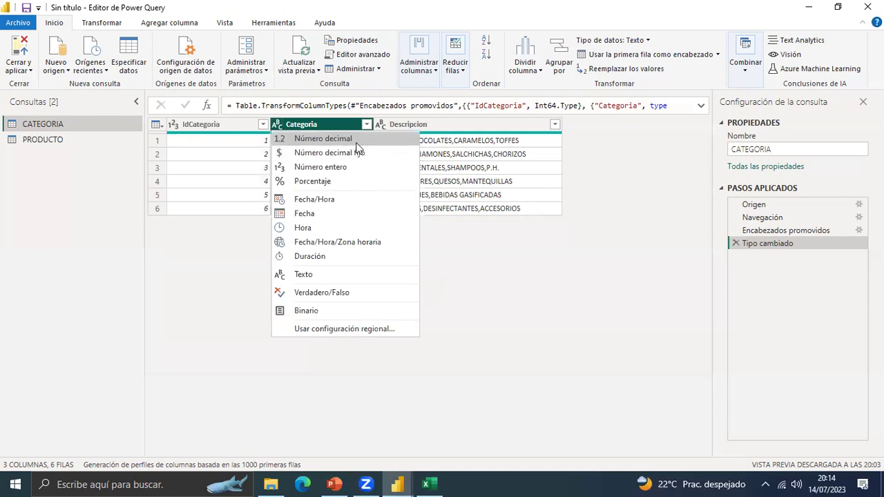
click(351, 140)
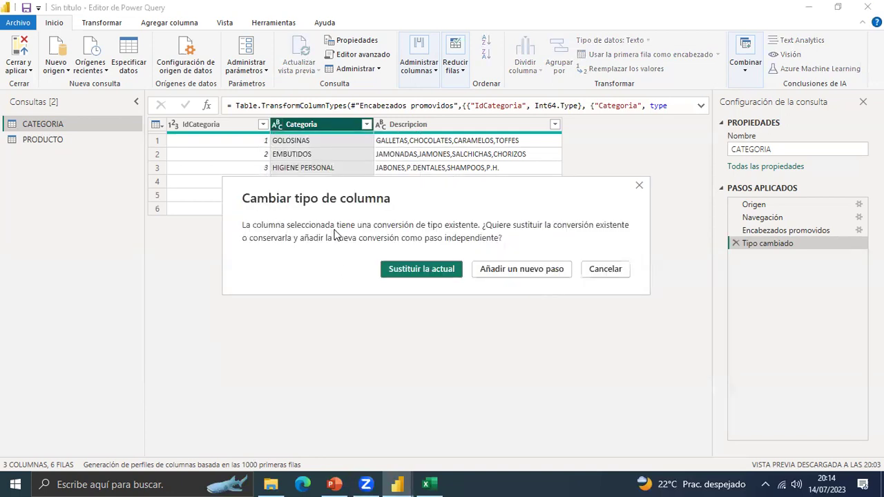
click(431, 268)
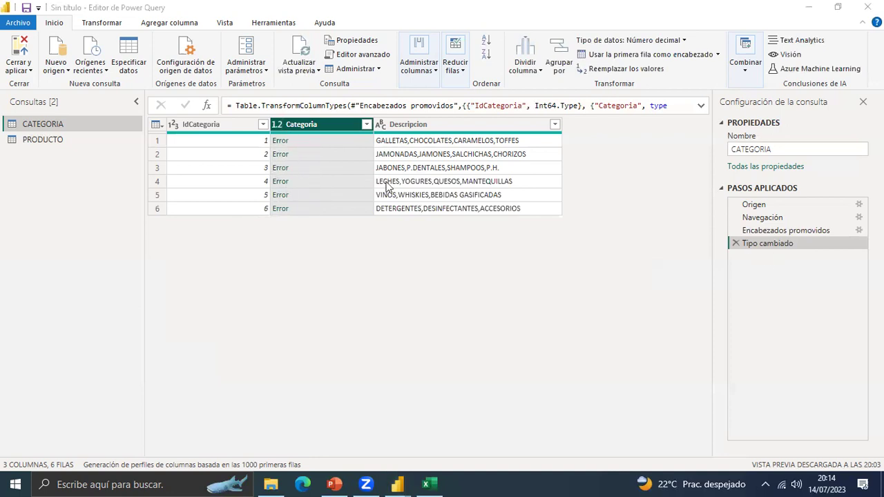
Set the Categoria column's data type back to Texto, replacing the current conversion.
click(277, 129)
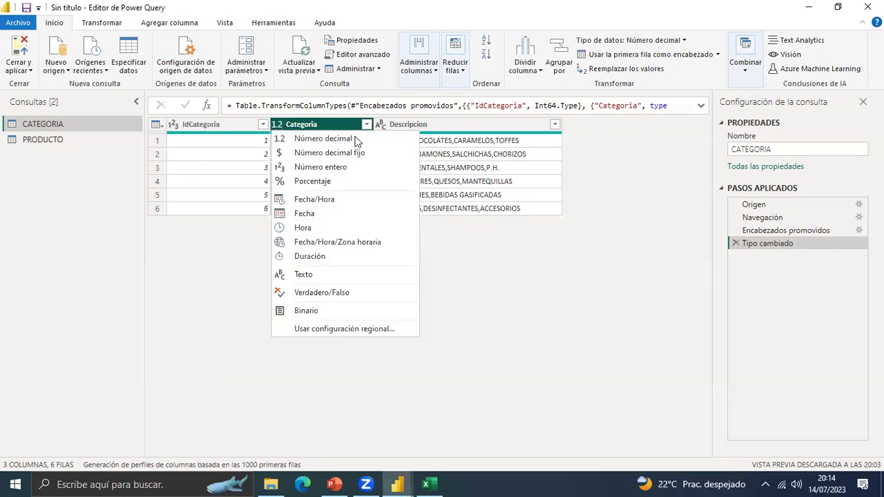
click(318, 274)
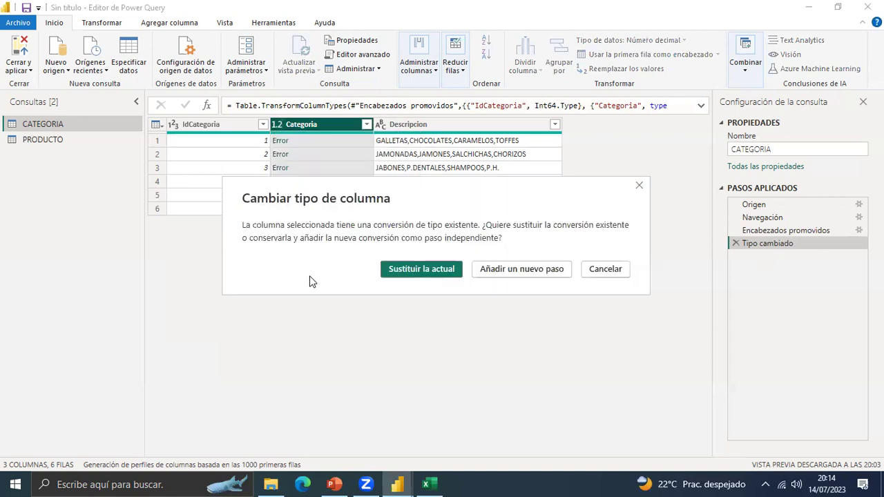
click(397, 273)
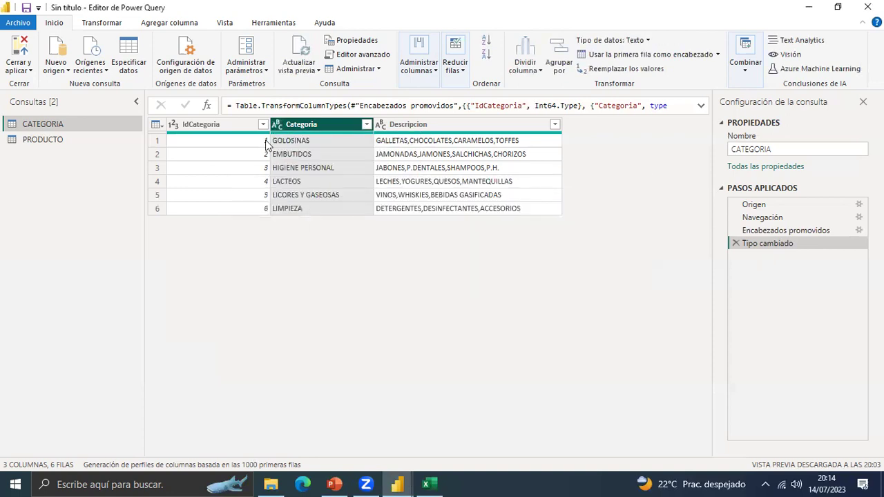
Compare the data type options offered for the Descripcion and IdCategoria columns.
click(383, 125)
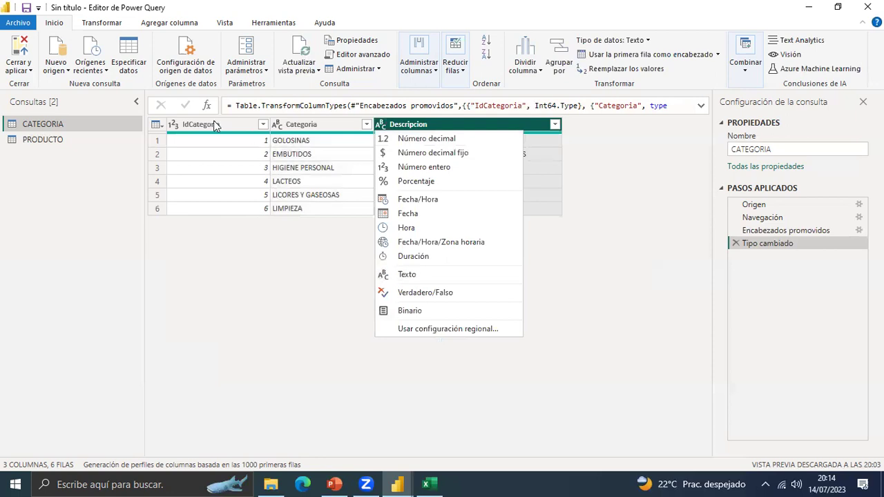
click(292, 259)
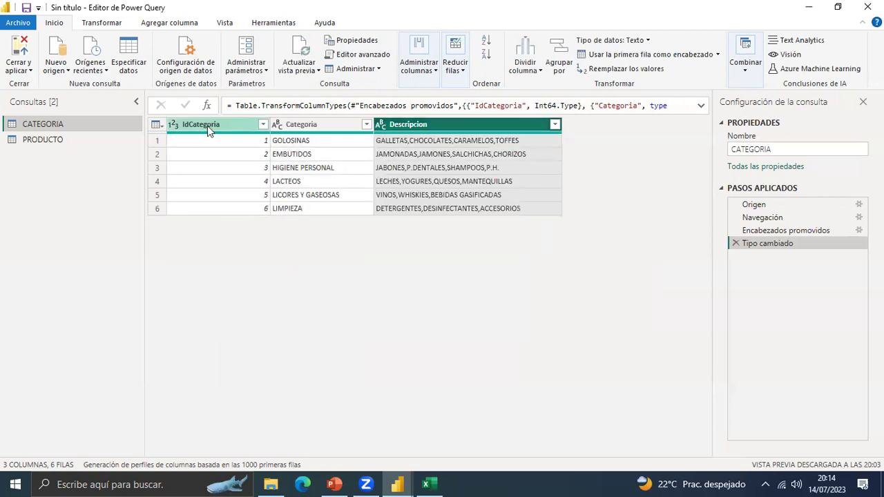
click(174, 124)
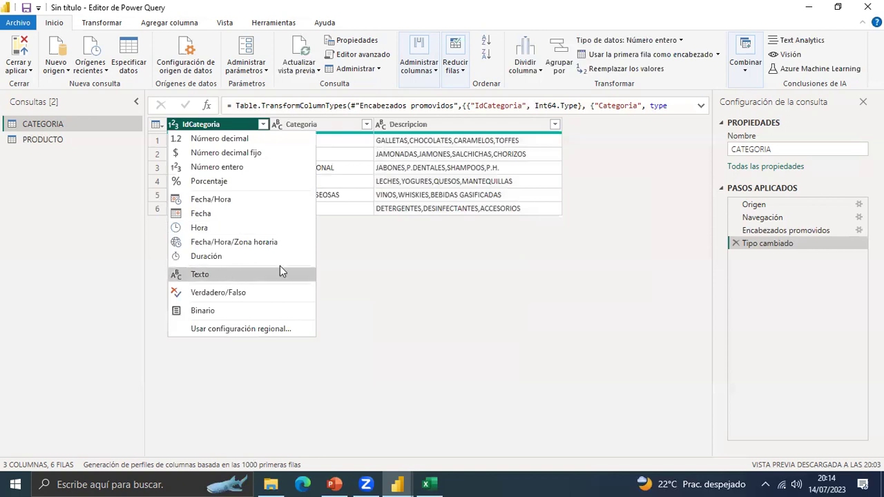
click(216, 127)
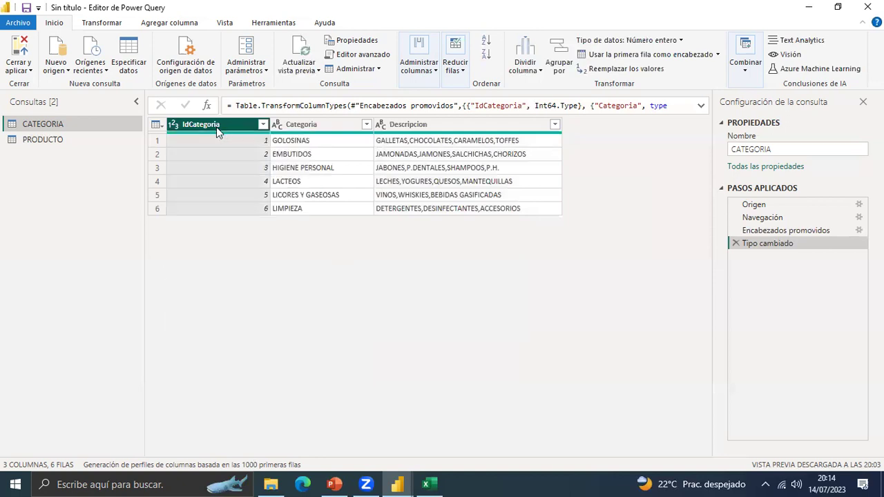
click(173, 131)
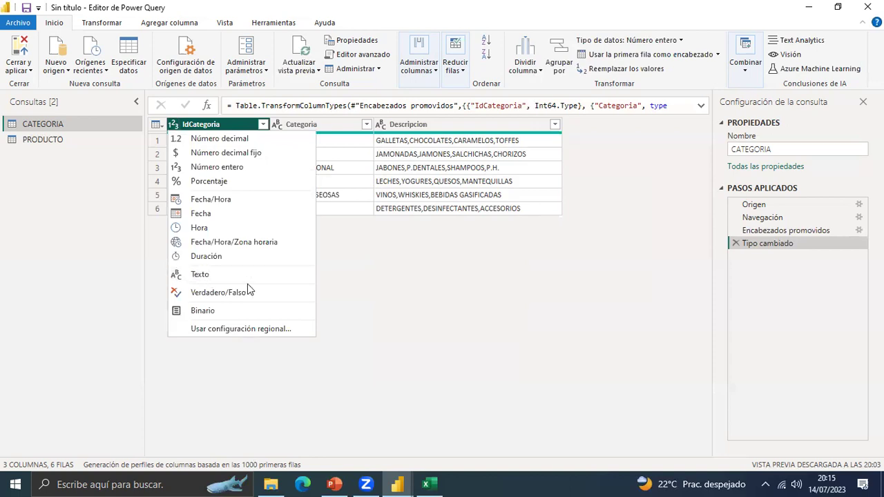
click(171, 129)
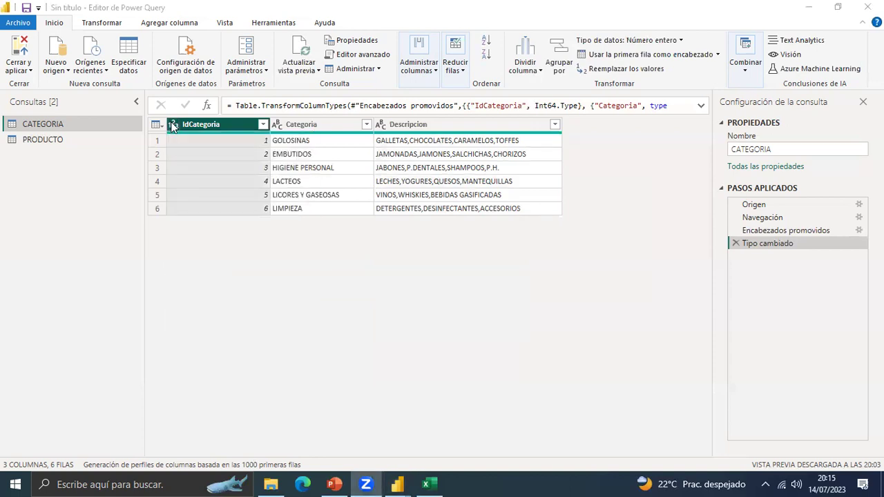
Change the IdCategoria column's data type to Texto, replacing the current conversion.
click(173, 124)
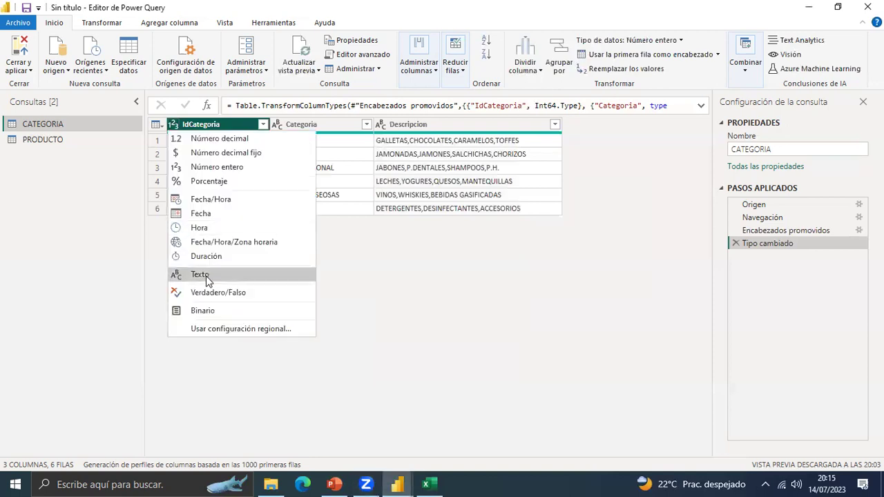
click(312, 278)
click(406, 272)
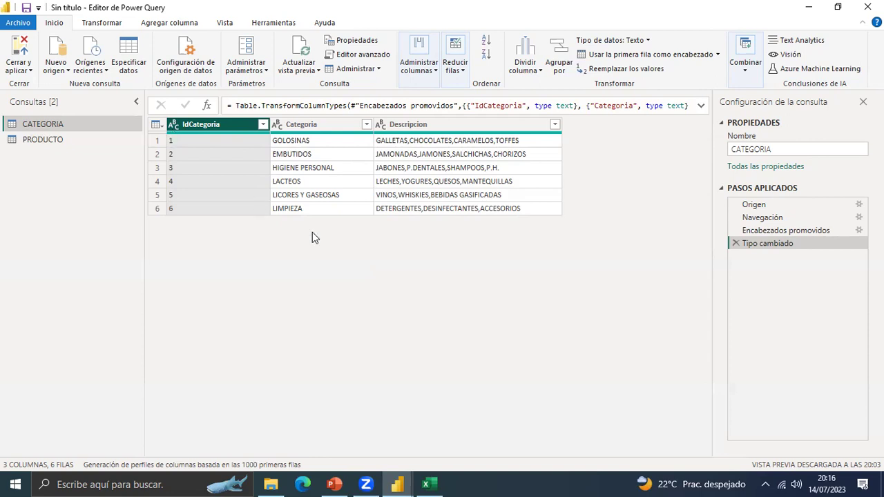
Set the IdCategoria column's data type back to Número entero, replacing the current conversion.
click(174, 125)
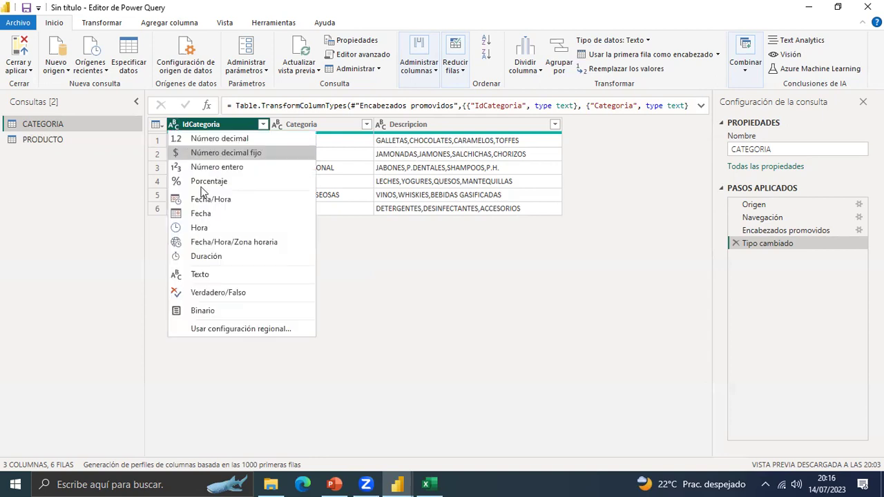
click(214, 173)
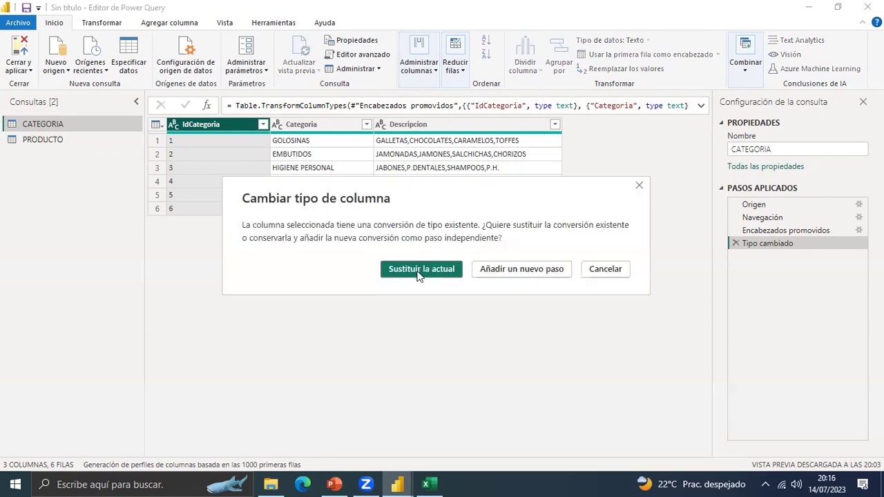
click(414, 274)
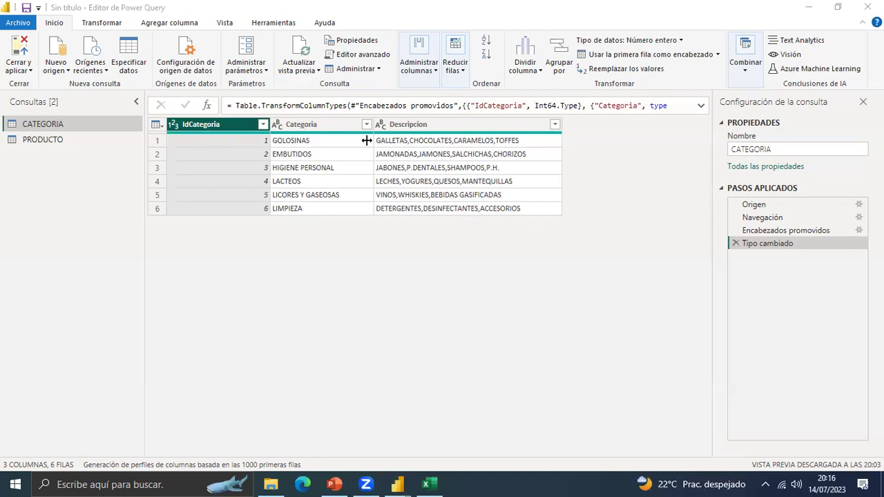
Switch to the Excel workbook, select the header row of the CATEGORIA sheet, and return to the Power Query Editor.
key(alt+Tab)
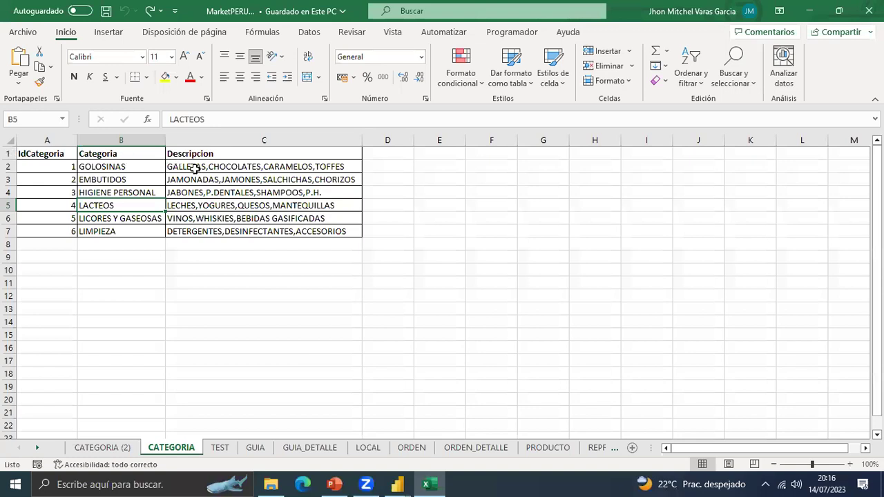
click(8, 154)
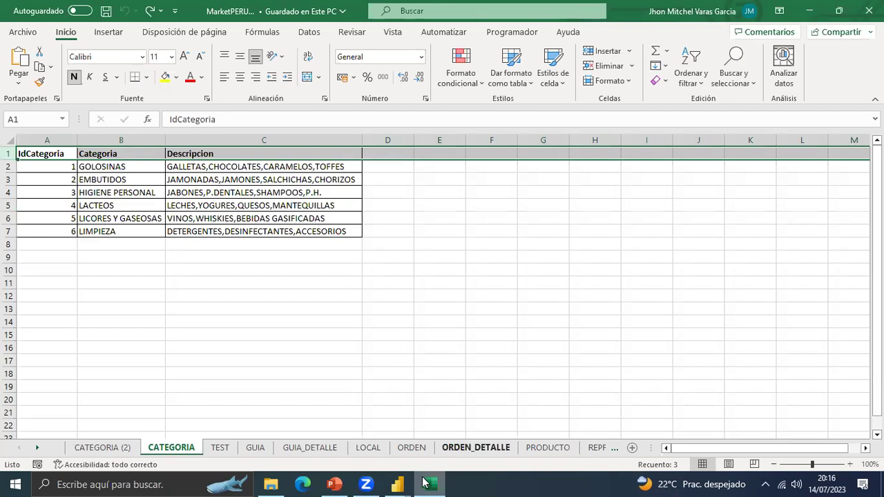
mouse_move(383, 482)
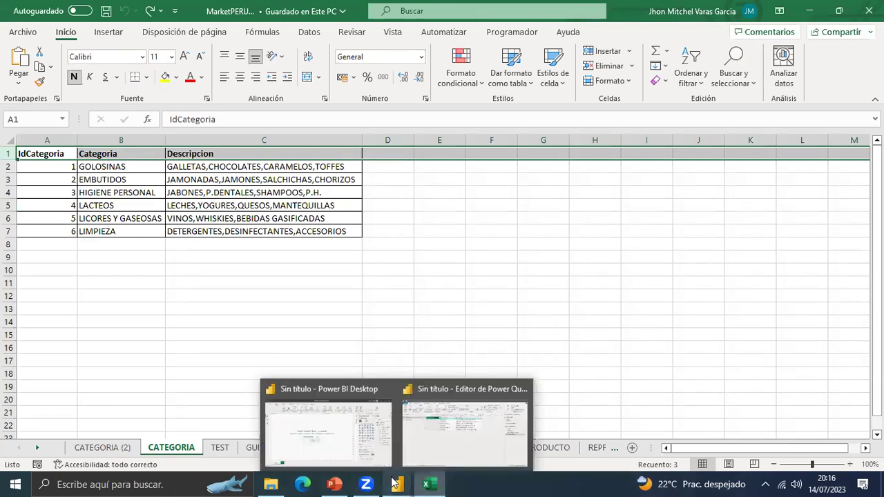
click(485, 430)
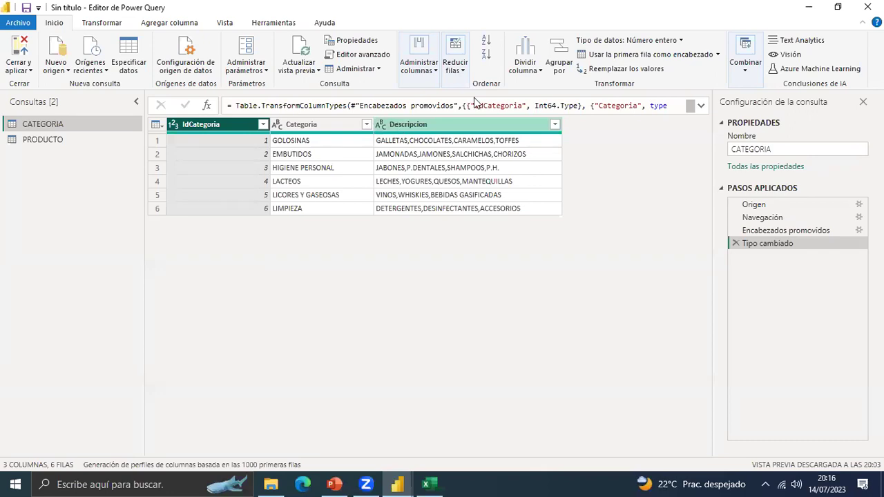
Demote the CATEGORIA table's column headers to its first row.
click(716, 55)
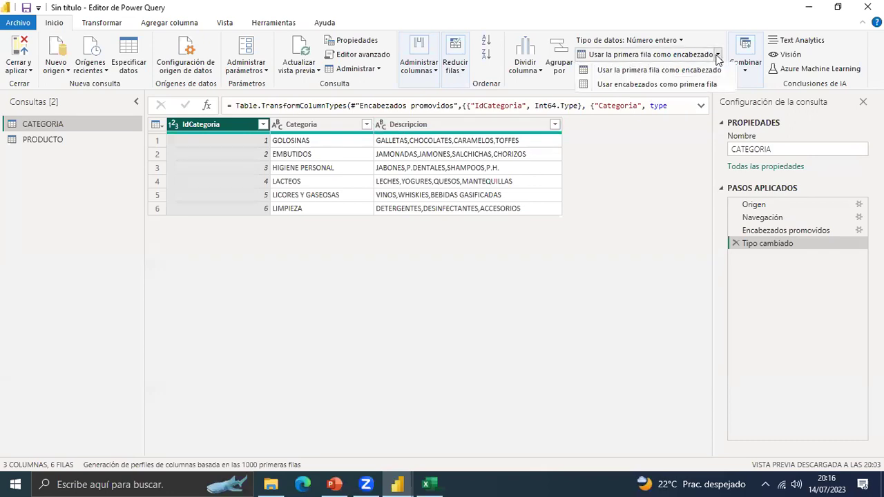
key(Escape)
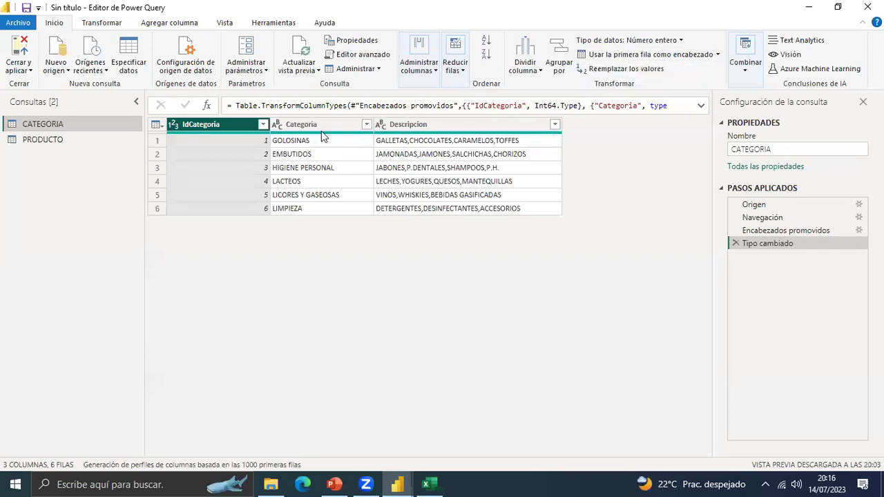
click(718, 56)
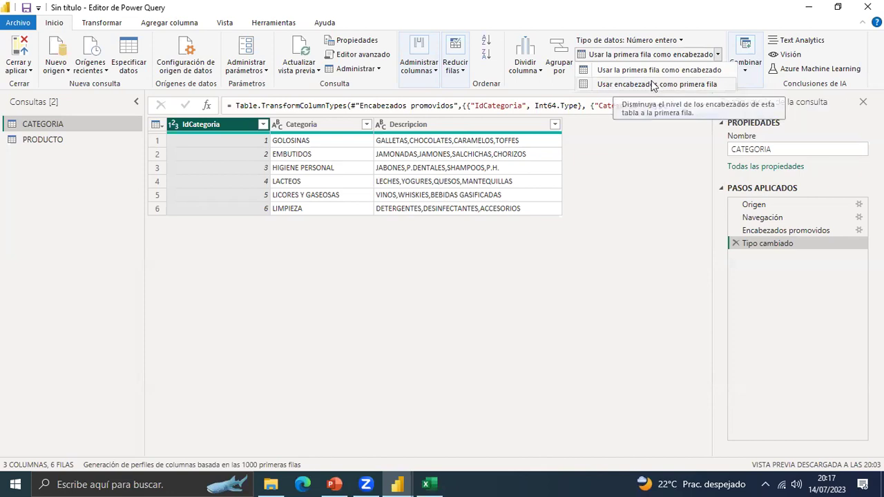
click(703, 85)
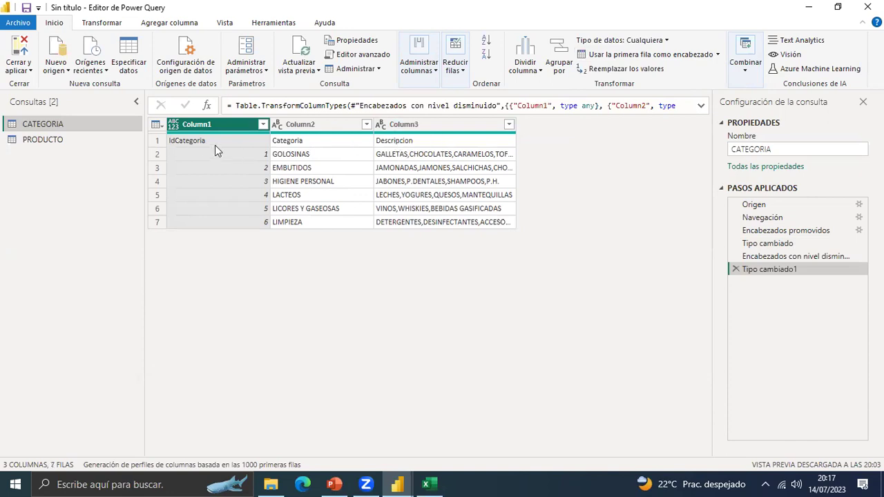
Check the demoted header cells of the CATEGORIA table and promote the first row back to column headers.
click(215, 145)
click(373, 142)
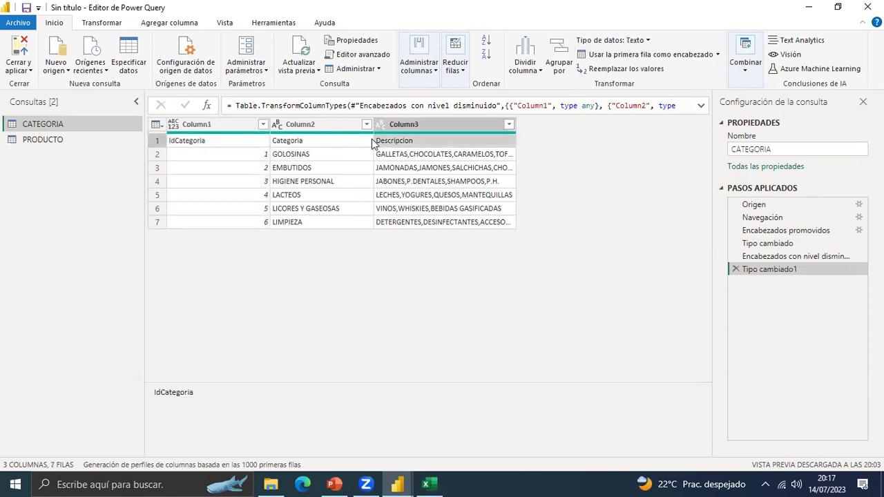
click(312, 146)
click(228, 142)
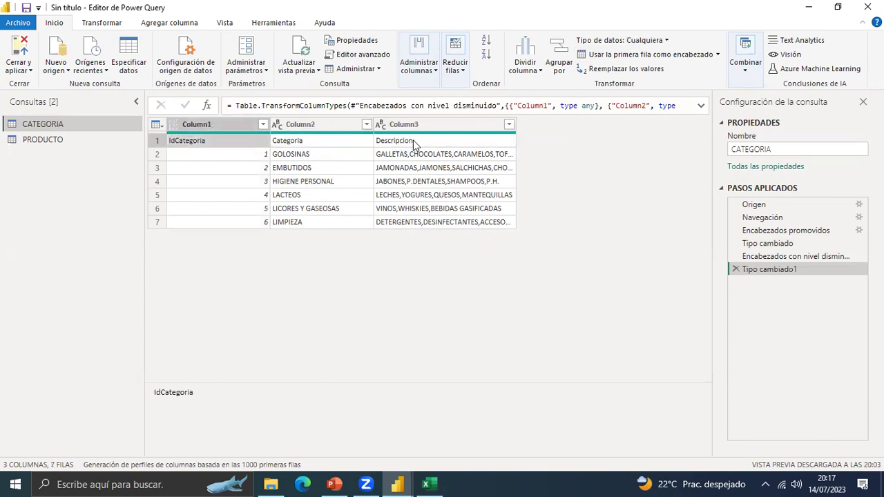
click(718, 56)
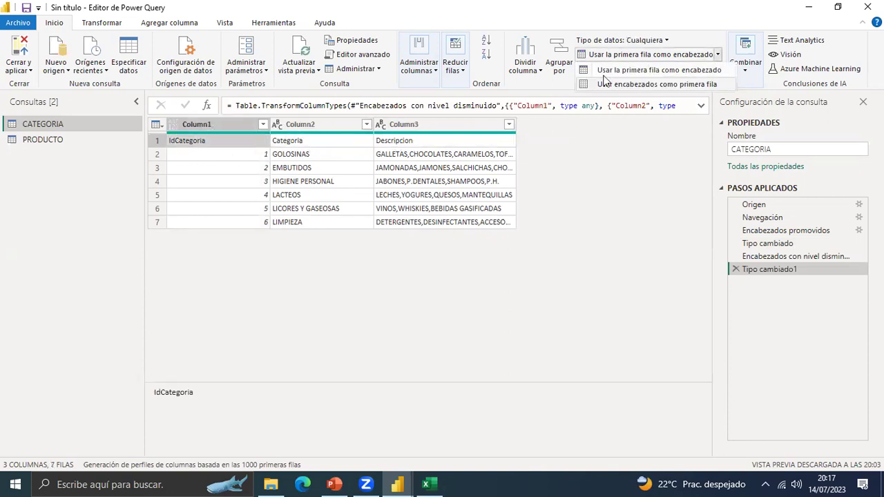
click(665, 71)
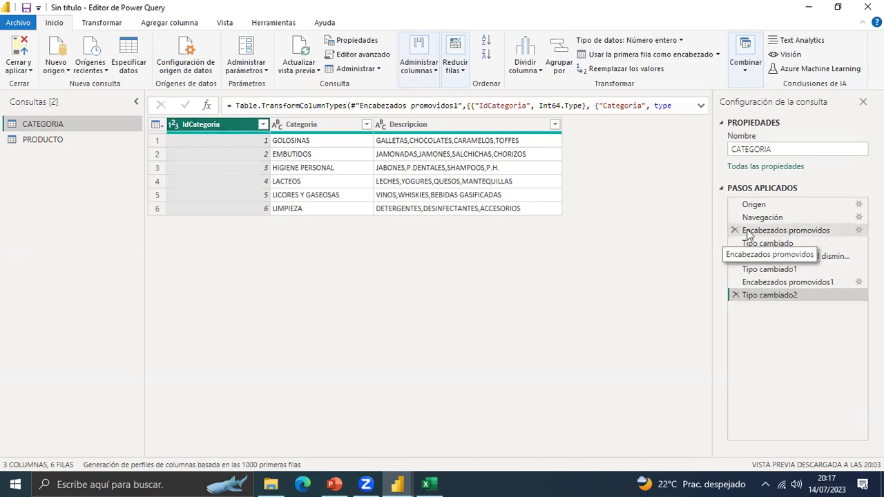
Compare the CATEGORIA table at the applied steps Navegación and Encabezados promovidos.
click(785, 236)
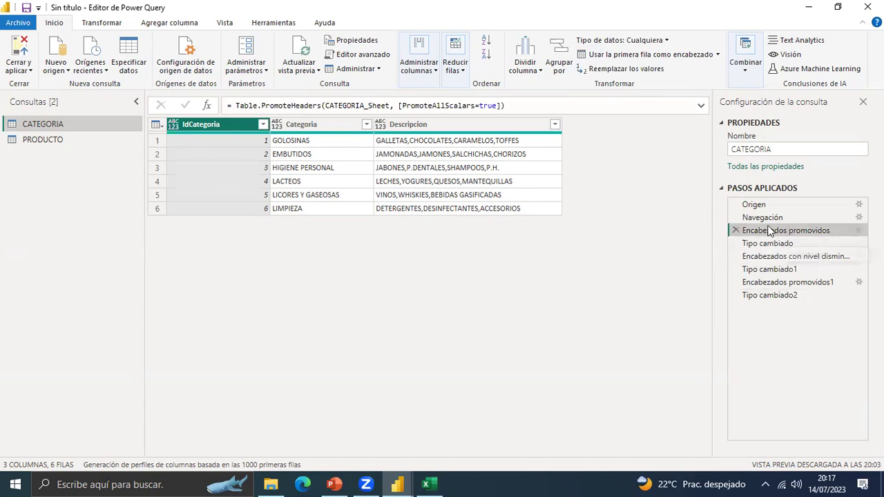
click(764, 220)
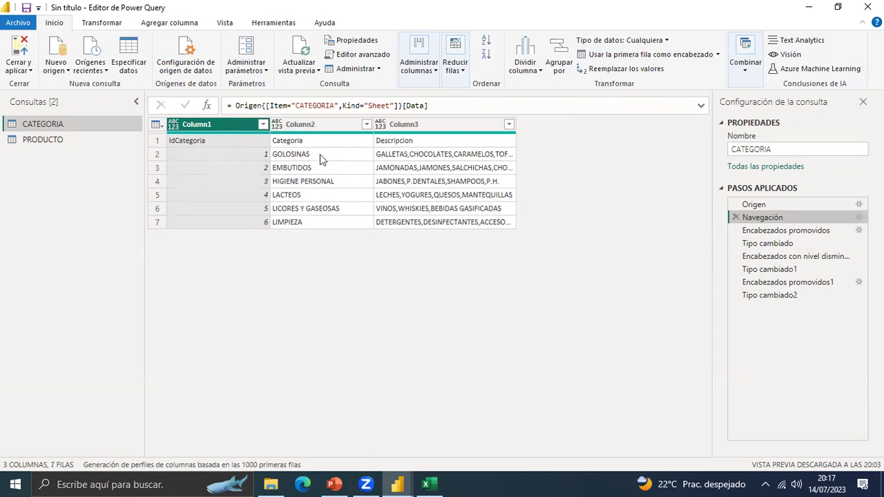
click(765, 232)
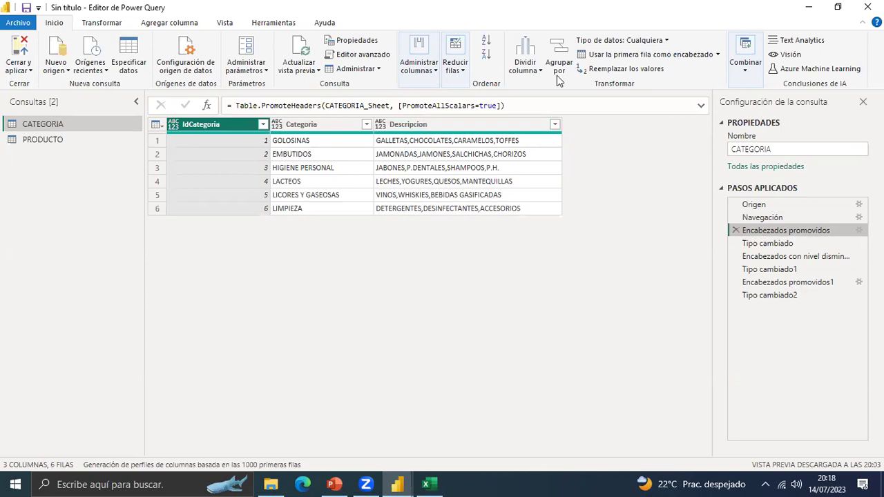
click(717, 55)
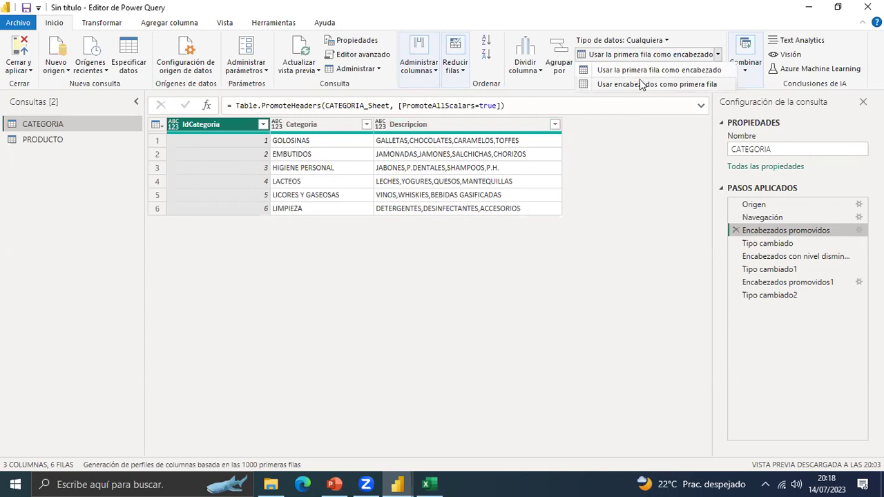
click(668, 187)
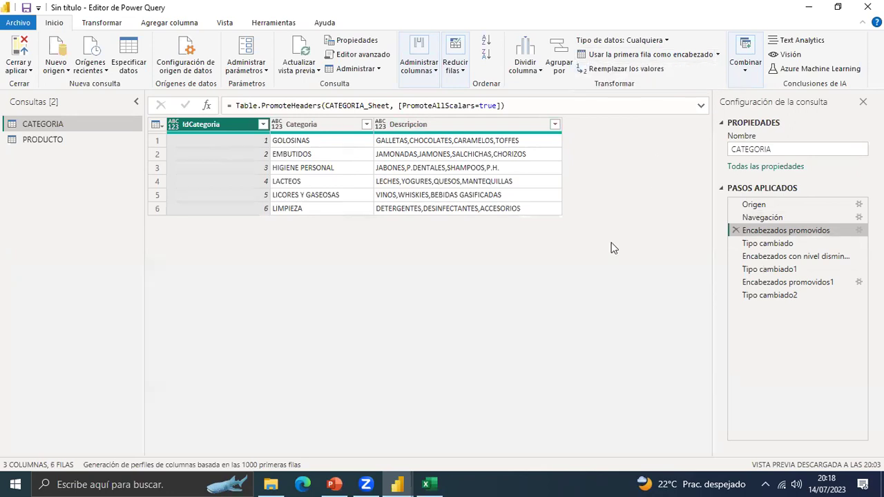
Delete the CATEGORIA query's applied steps that follow Tipo cambiado, from Tipo cambiado2 back through the header demotion step.
click(746, 295)
click(735, 294)
click(735, 281)
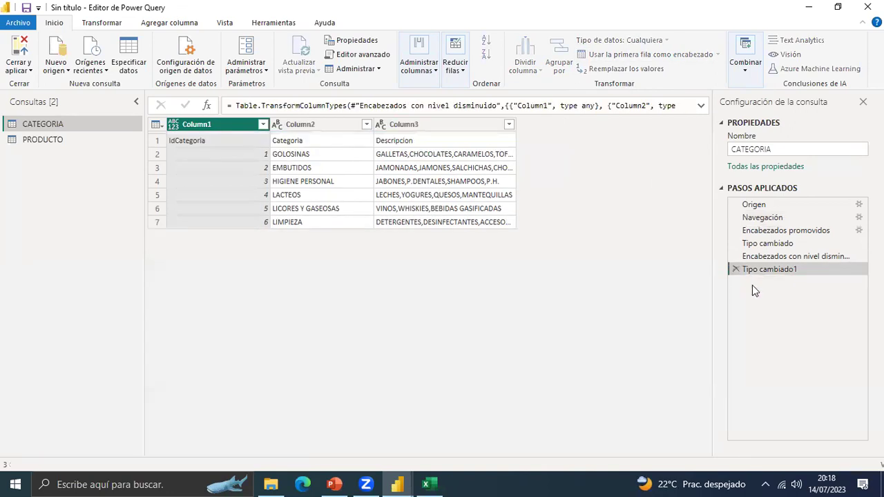
click(734, 269)
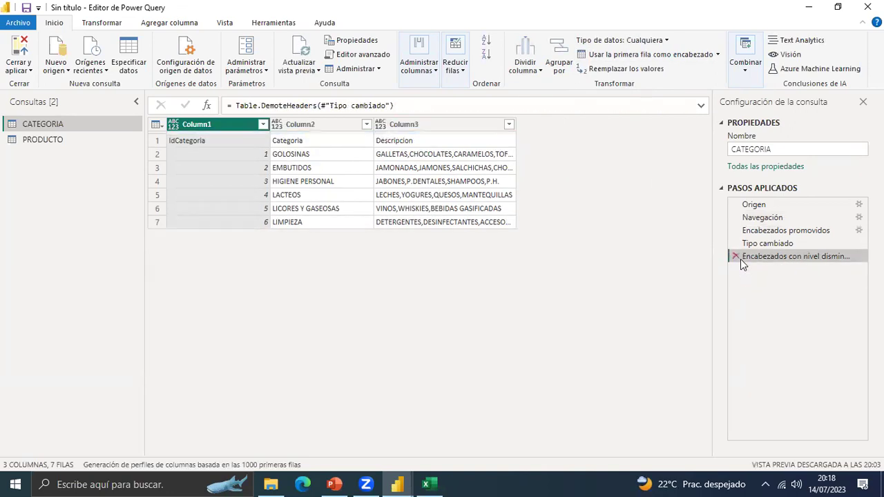
click(734, 257)
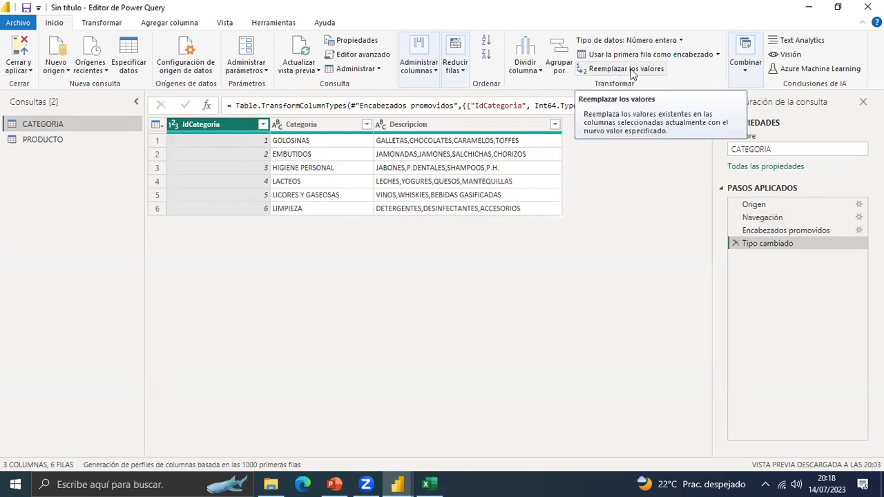
click(603, 72)
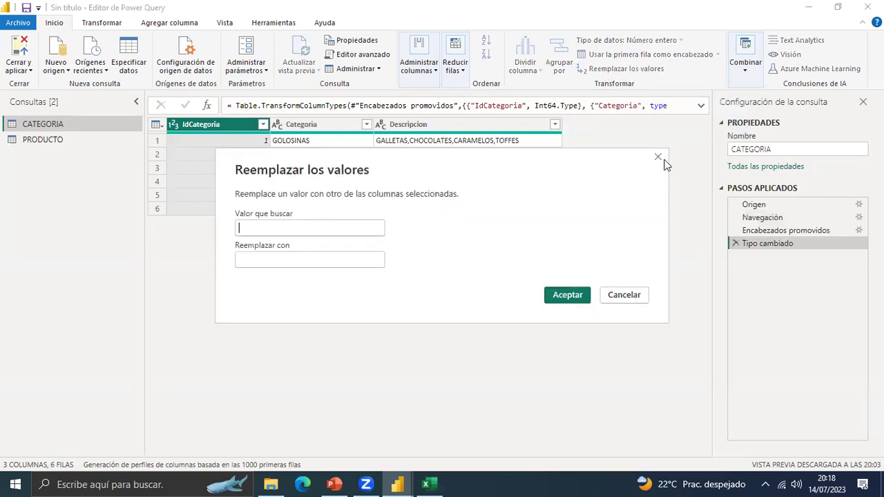
key(Escape)
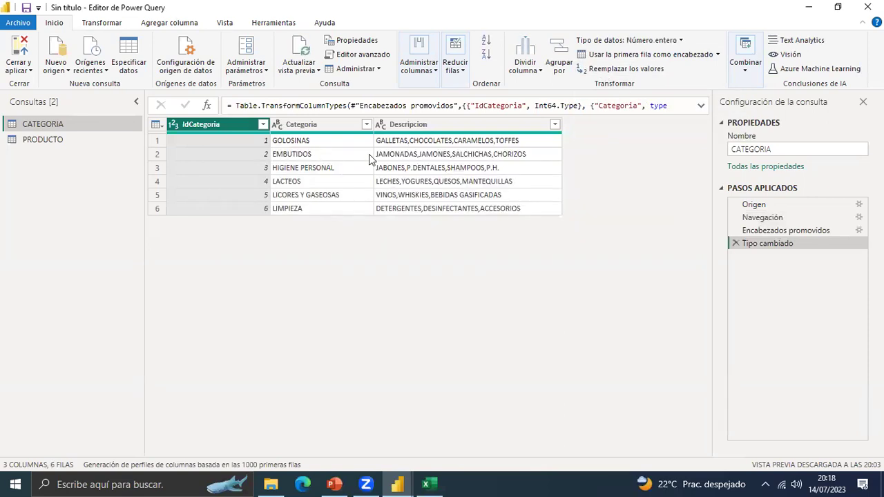
click(43, 141)
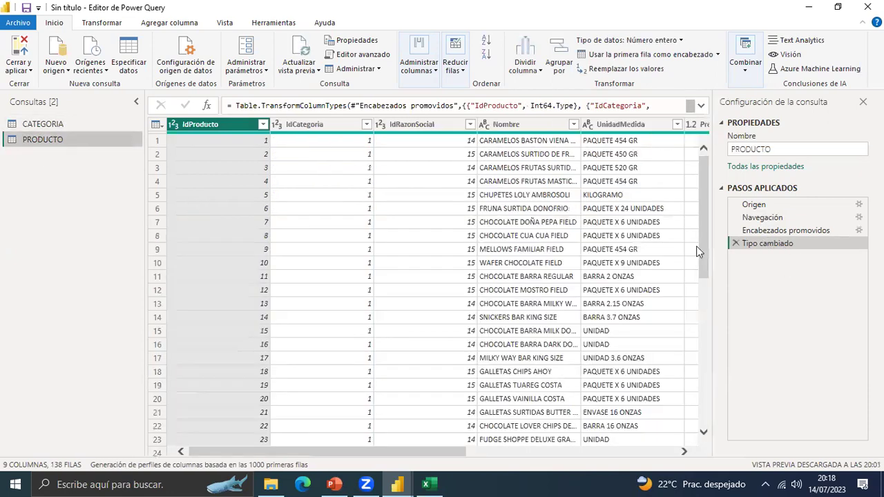
click(49, 124)
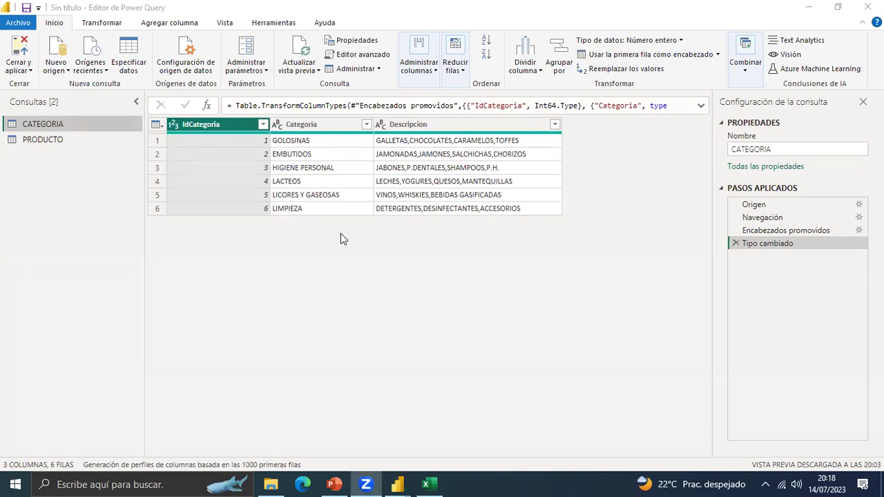
click(575, 81)
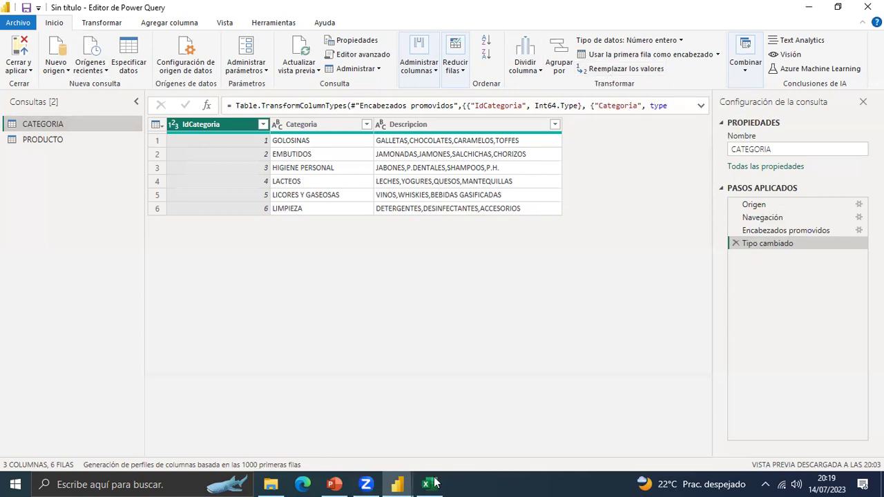
click(358, 481)
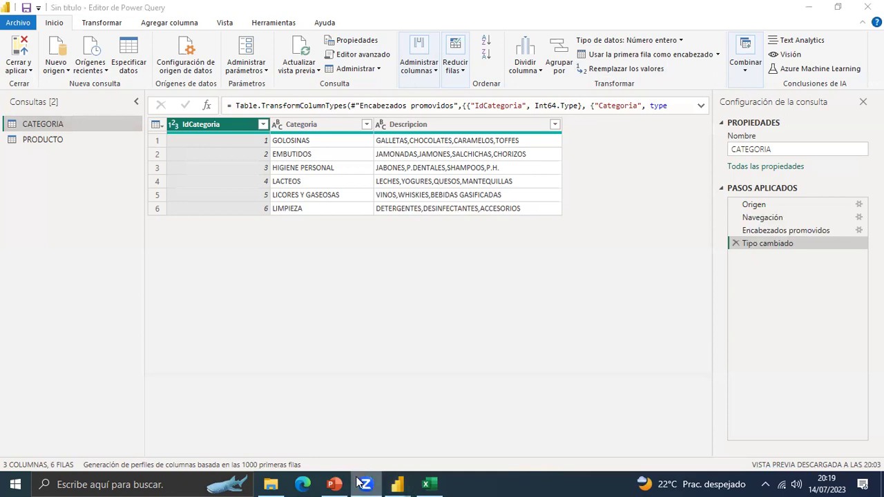
mouse_move(356, 480)
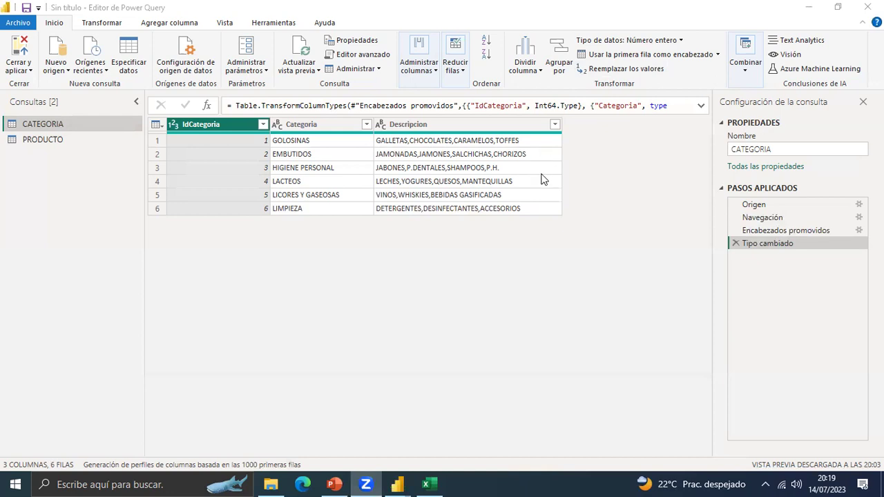
click(504, 295)
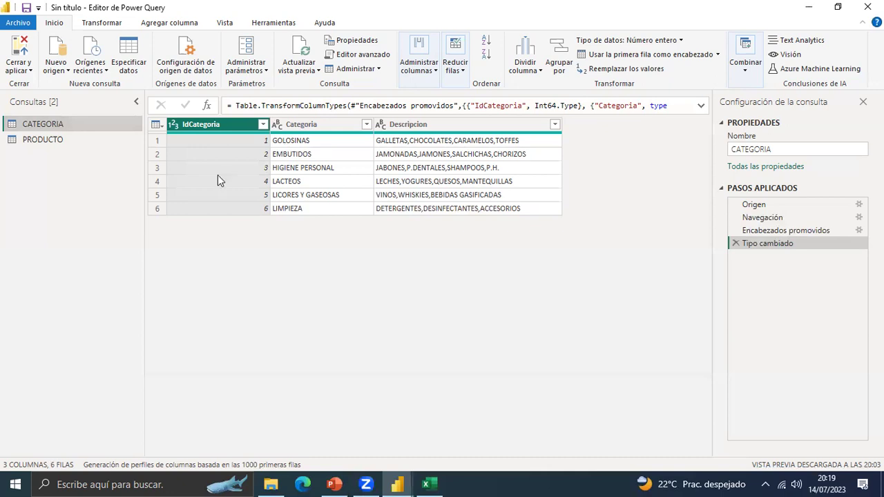
click(299, 126)
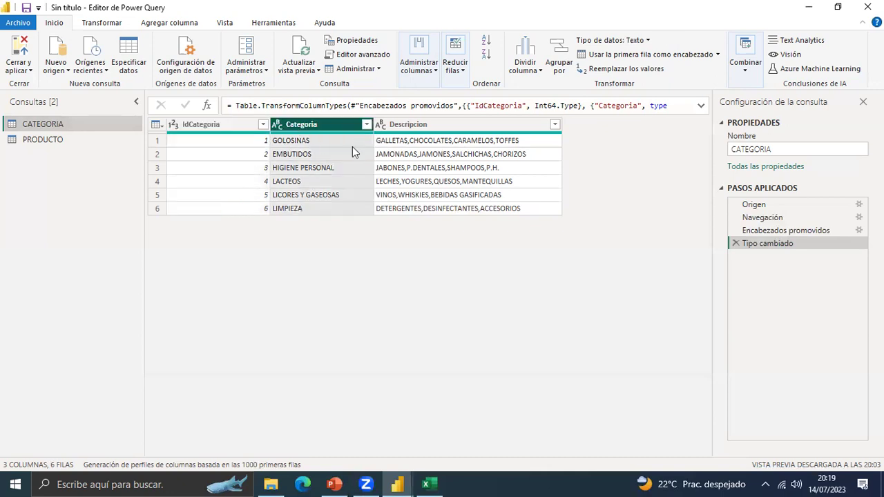
Replace the value 50 with 20 in the StockMinimo column of the PRODUCTO query.
click(30, 142)
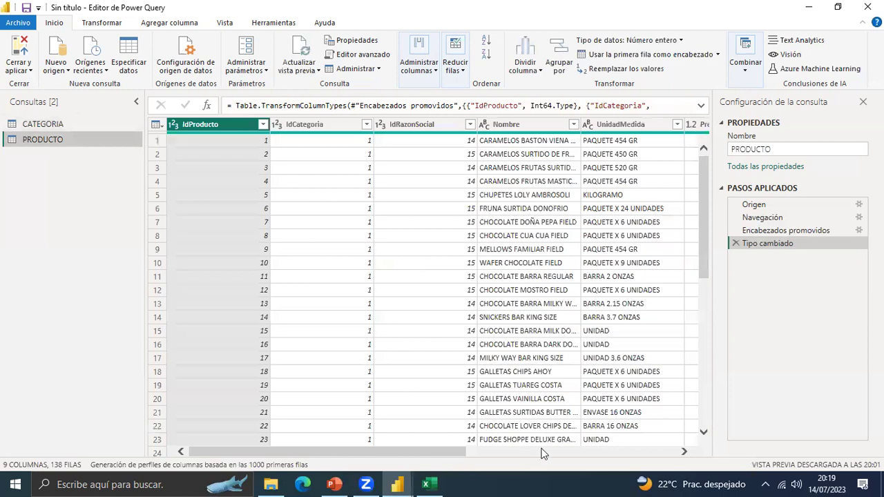
click(629, 452)
click(683, 452)
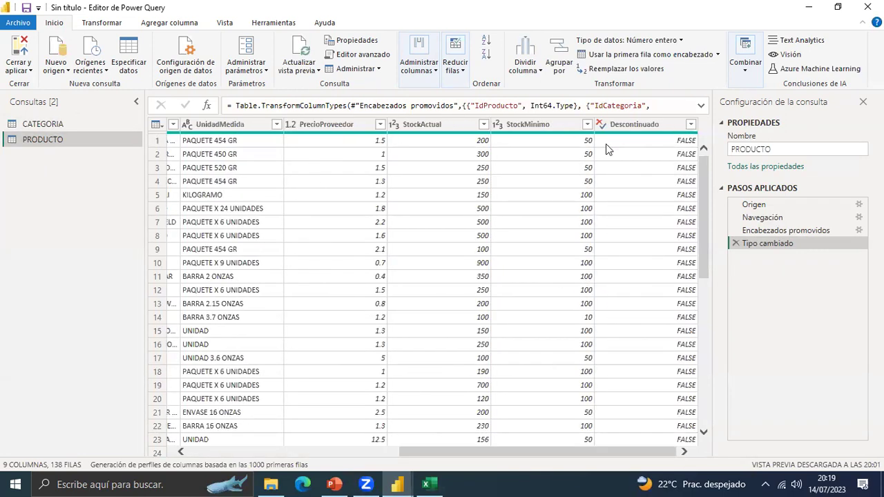
click(563, 127)
click(629, 69)
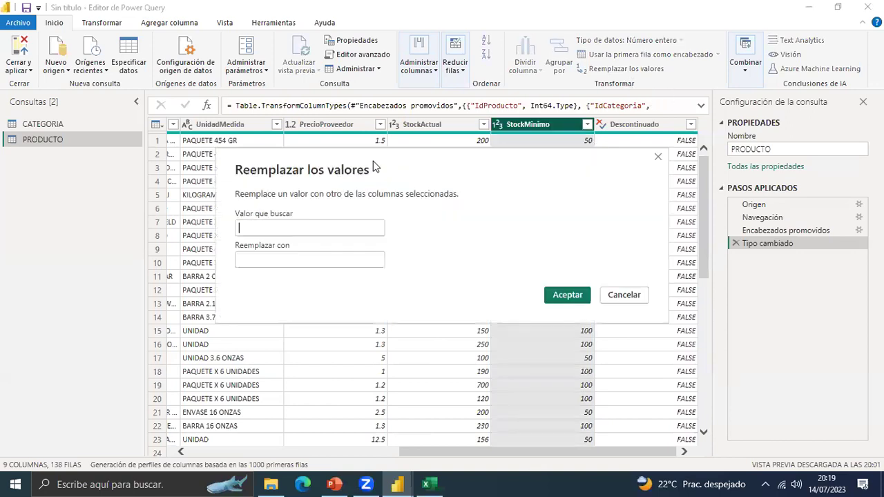
drag(540, 168, 589, 238)
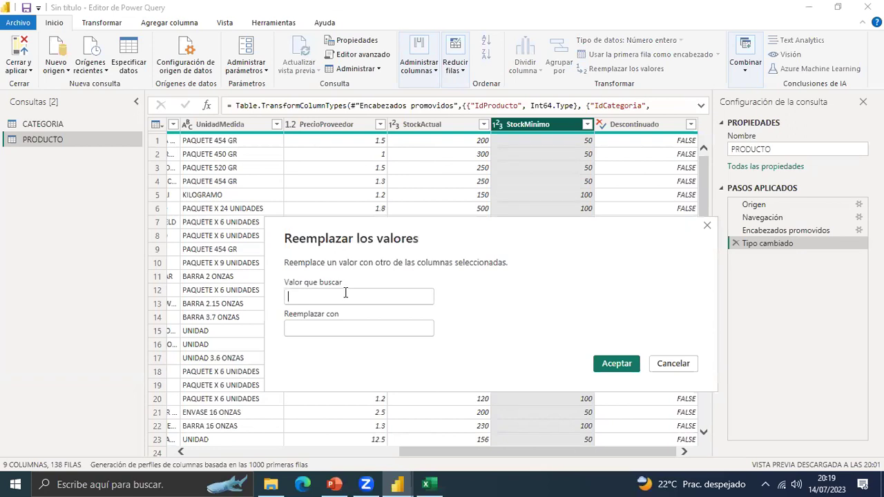
text(50)
key(Tab)
text(20)
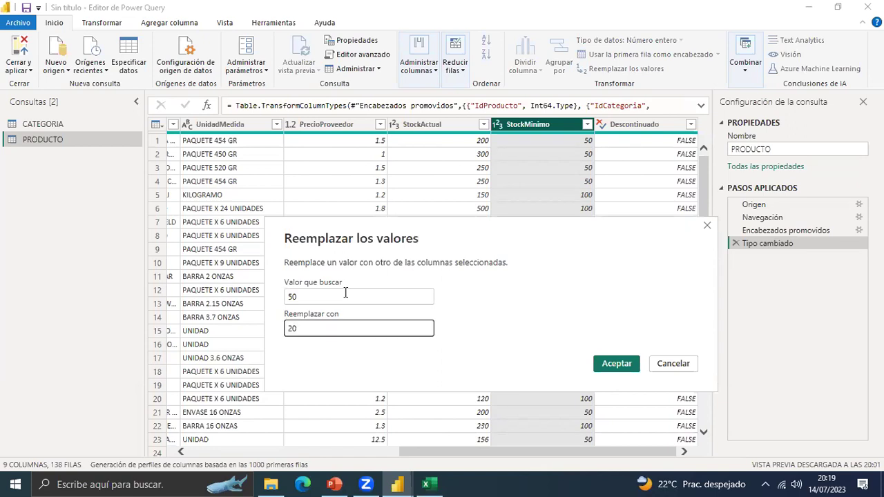
click(628, 365)
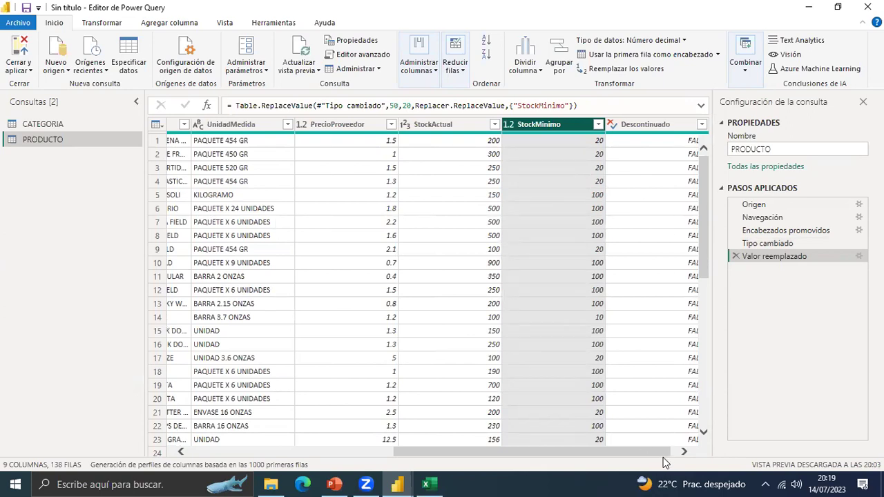
drag(662, 455, 666, 458)
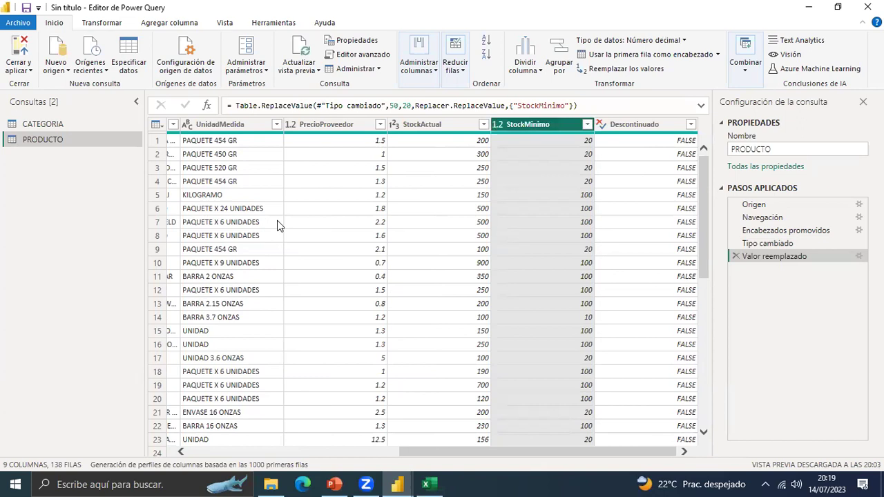
Replace the value 1 with 10 in the IdCategoria column of the PRODUCTO query.
drag(521, 457, 450, 457)
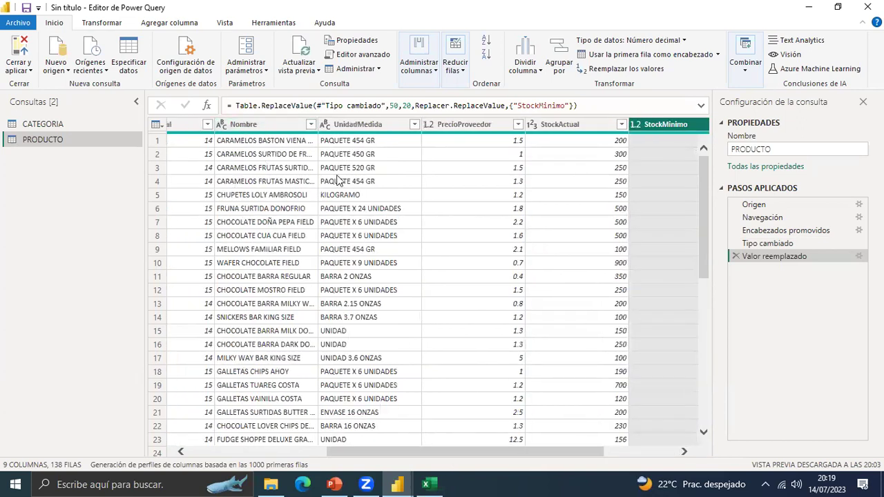
drag(331, 452, 257, 453)
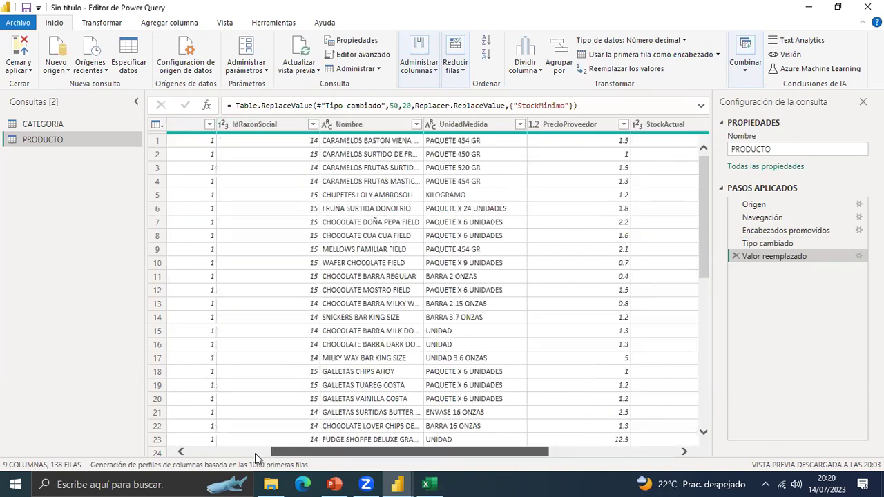
click(318, 128)
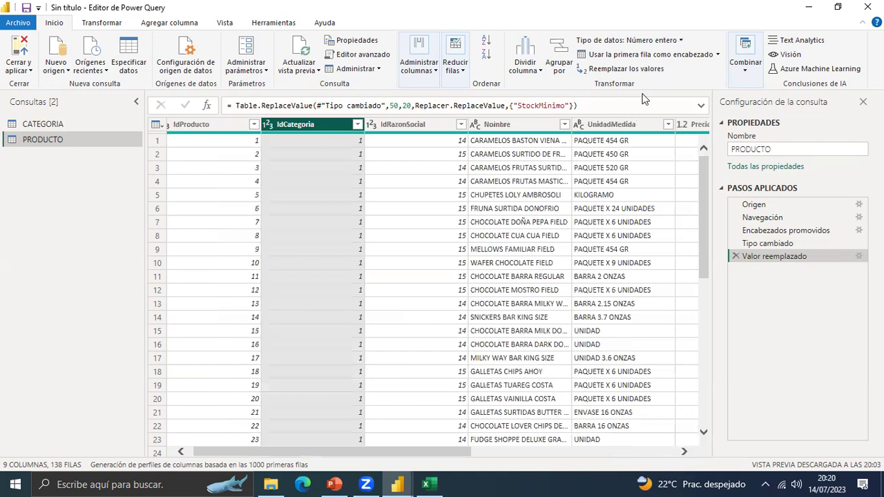
click(621, 69)
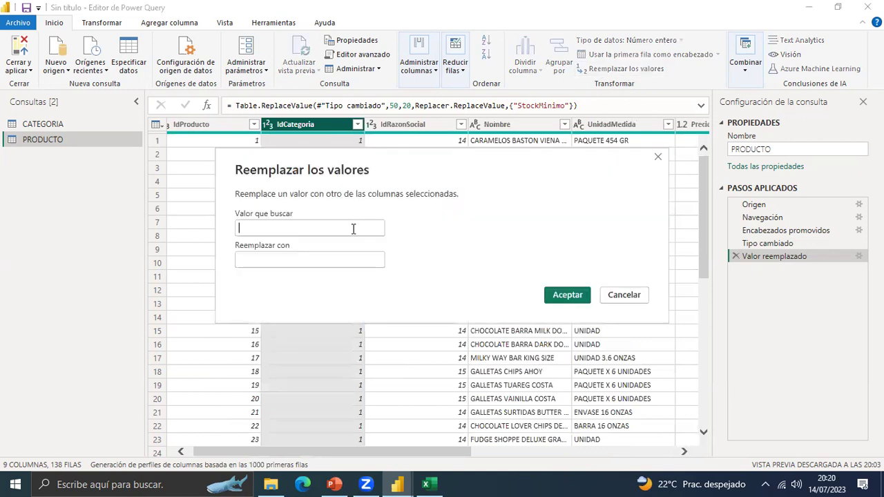
click(352, 229)
text(1)
click(322, 257)
text(10)
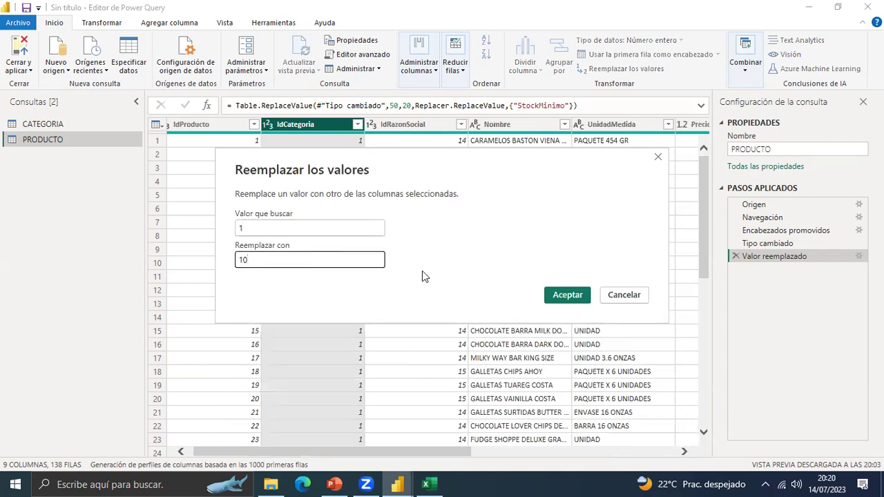
click(547, 295)
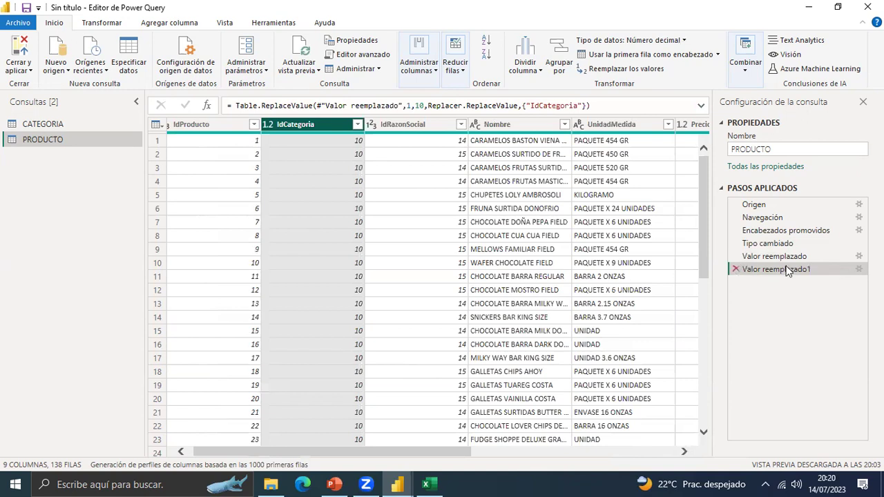
Delete both value replacement steps from the PRODUCTO query so that Tipo cambiado is the last applied step.
click(736, 270)
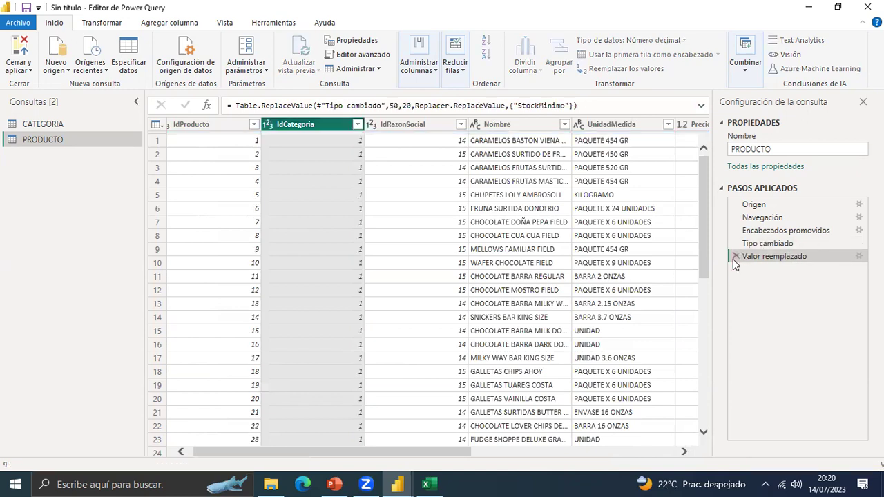
click(735, 256)
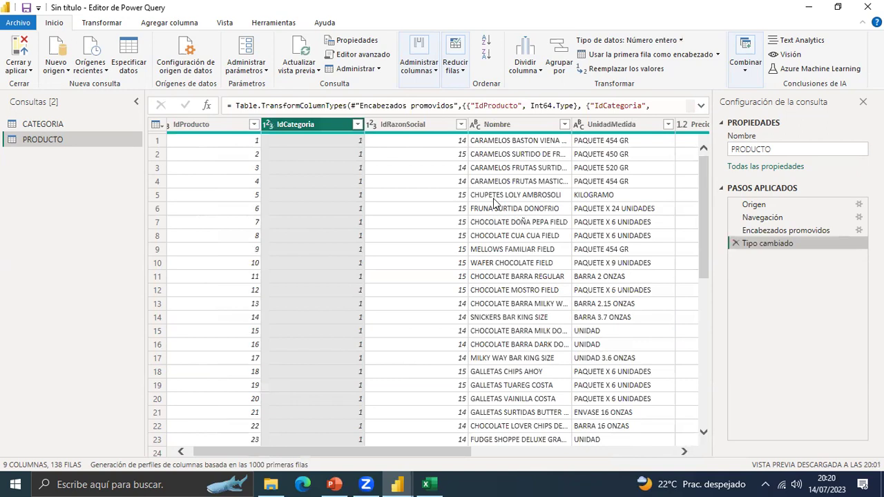
drag(411, 448, 437, 451)
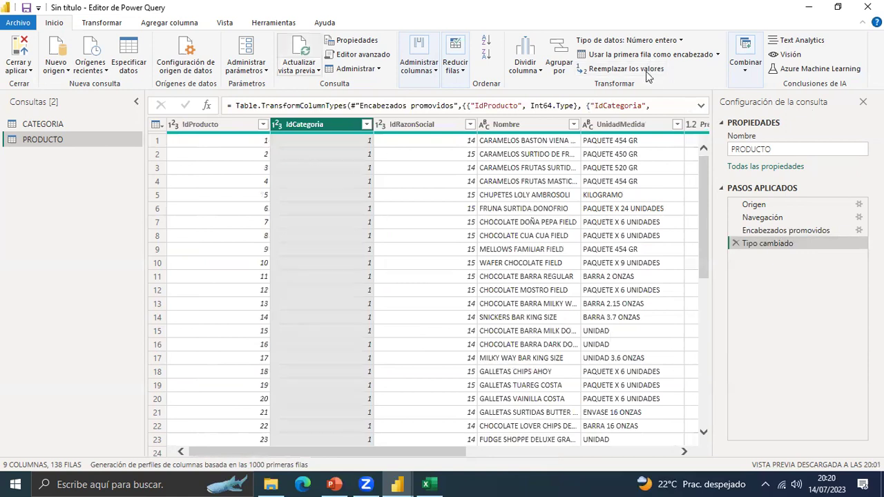
Examine the options for combining queries and the Azure Machine Learning models dialog, cancelling its sign-in without connecting.
click(745, 63)
right_click(64, 170)
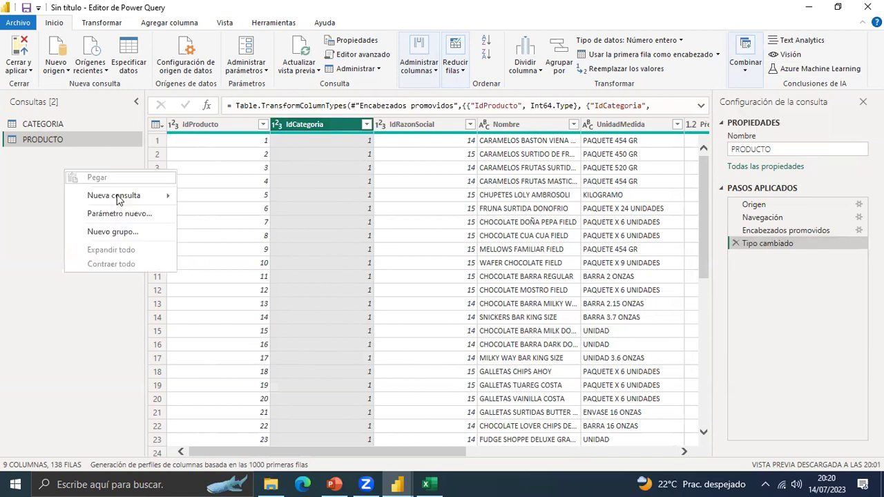
mouse_move(216, 318)
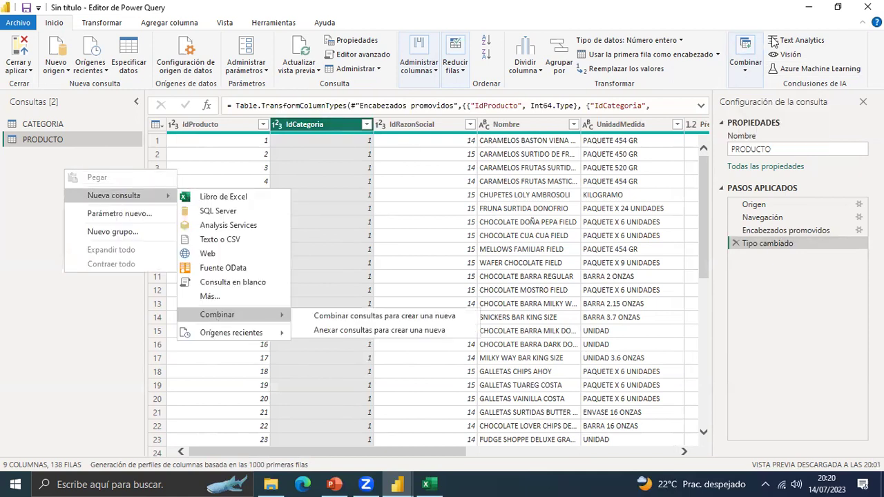
click(843, 43)
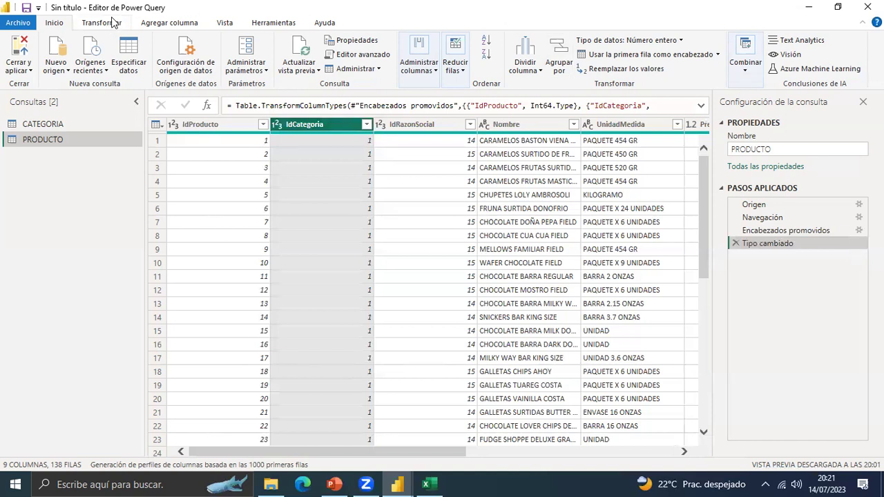
click(815, 68)
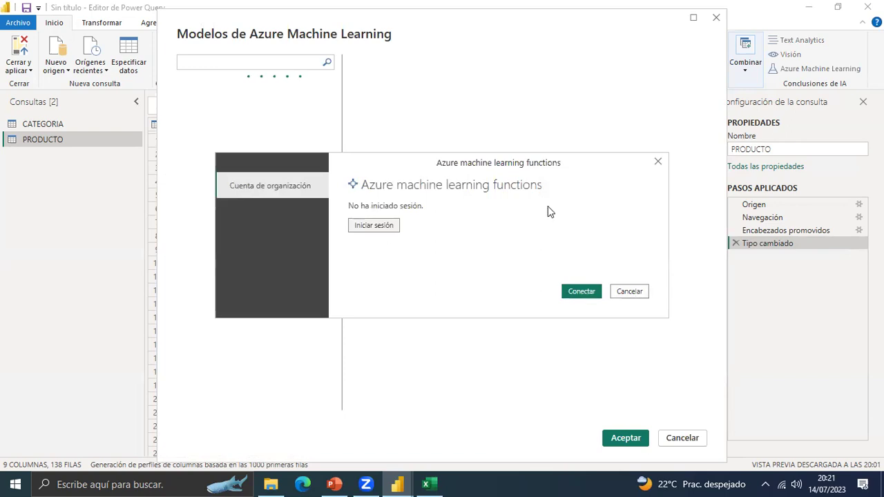
click(630, 296)
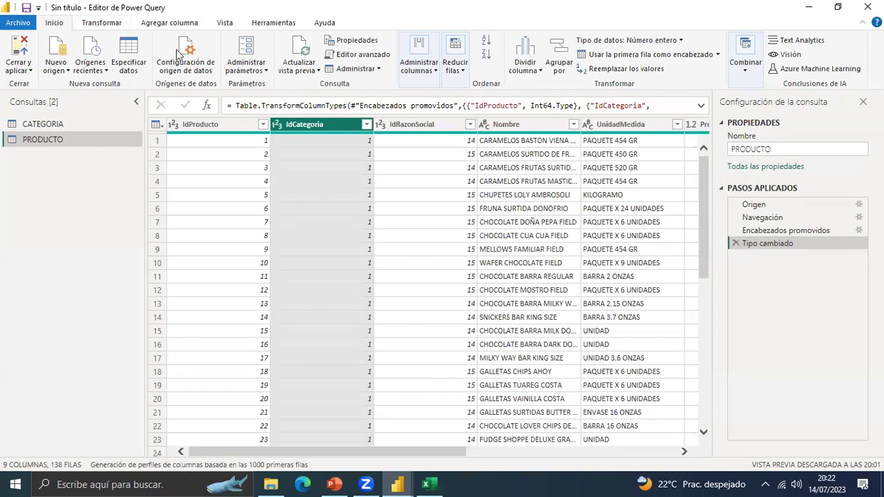
Compare the commands for transforming existing columns with those for adding new columns, including the first-row header options.
click(118, 25)
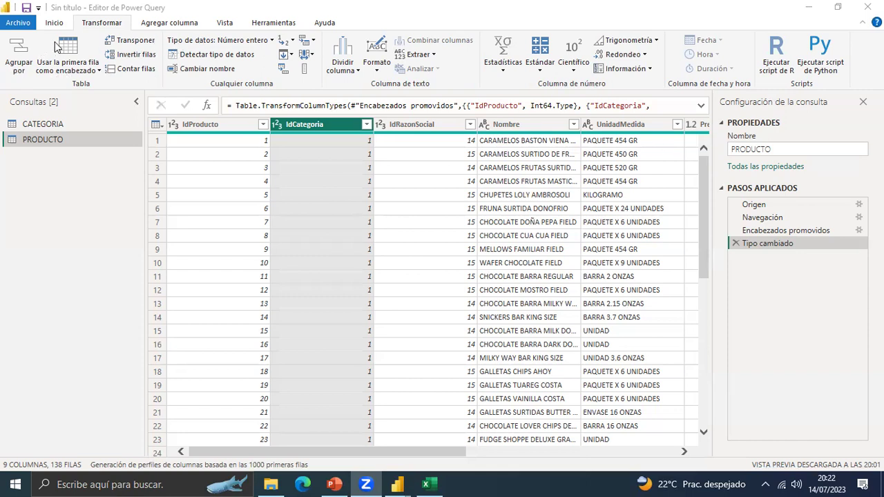
click(99, 71)
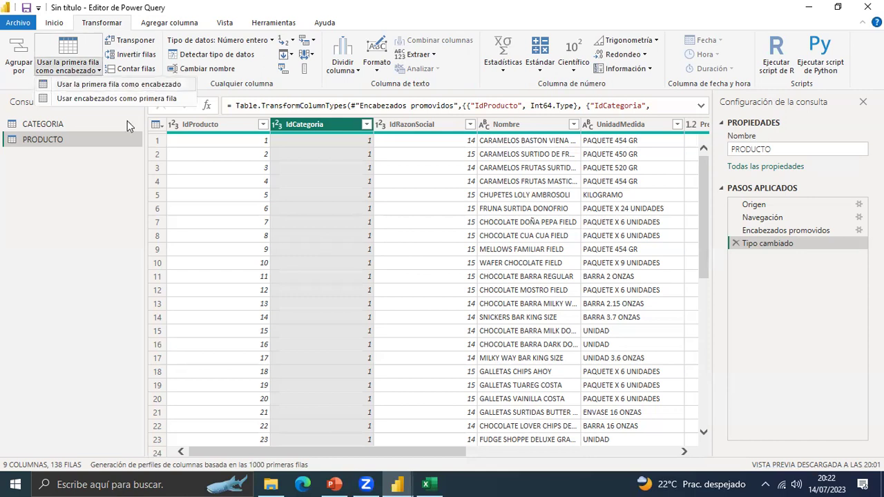
click(114, 174)
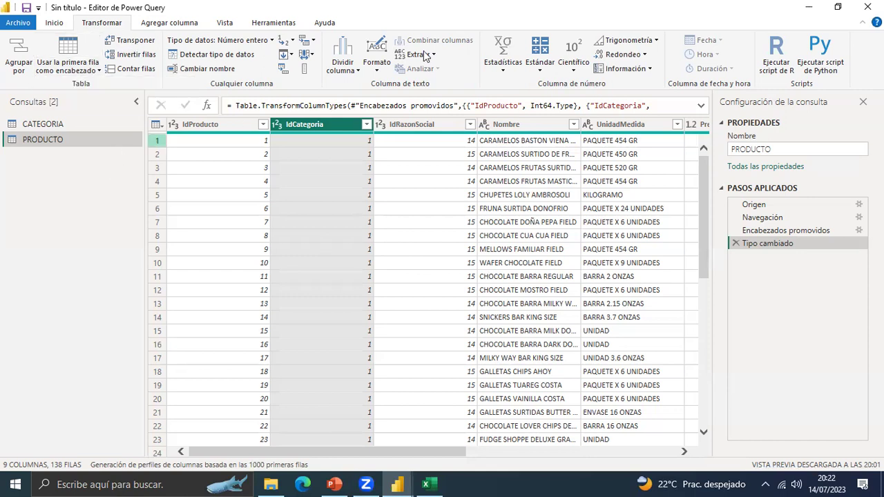
click(173, 27)
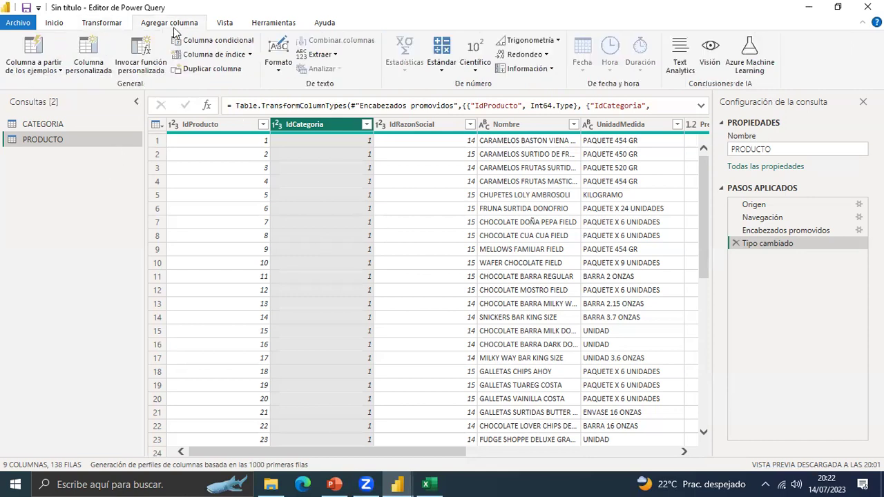
click(116, 26)
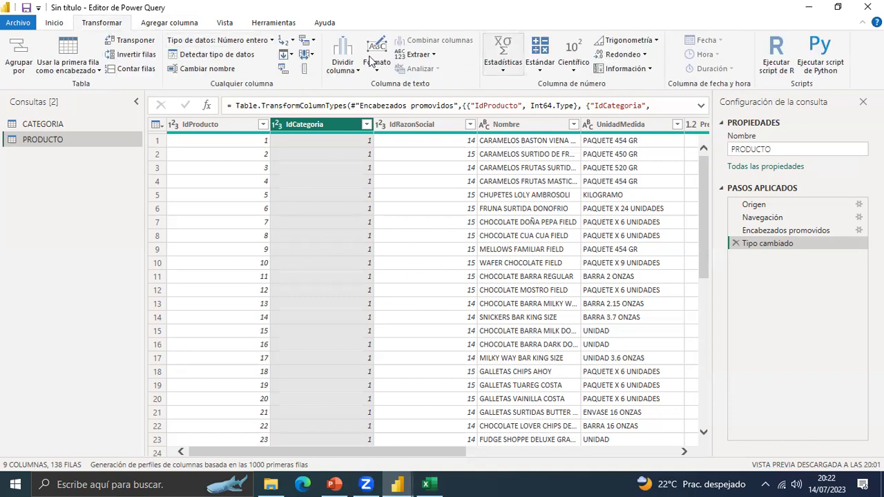
click(164, 24)
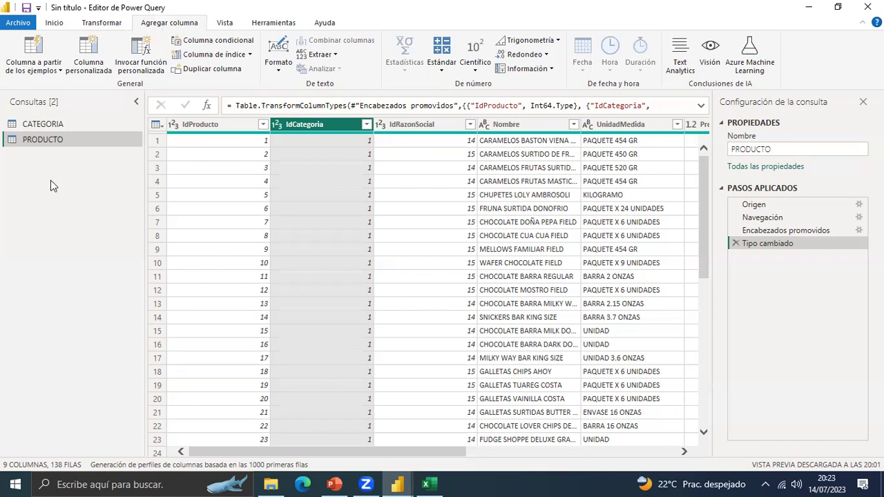
Transpose the CATEGORIA table and remove that transposition from its applied steps.
click(101, 25)
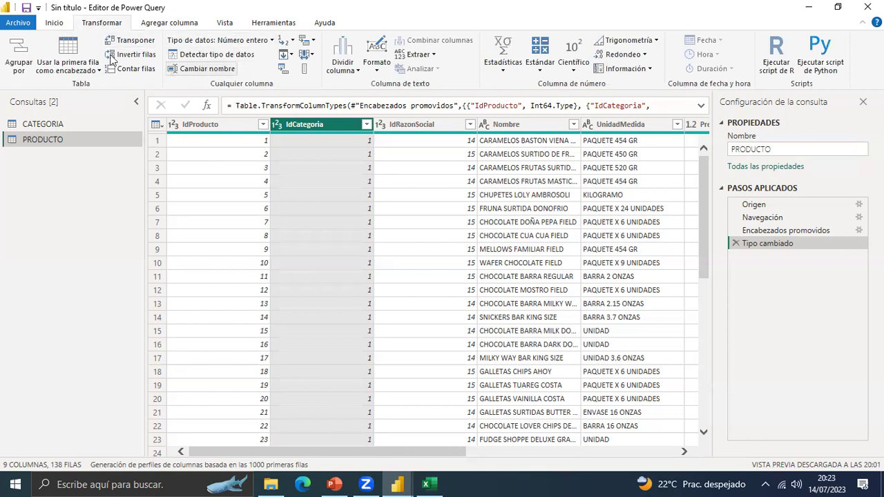
click(42, 125)
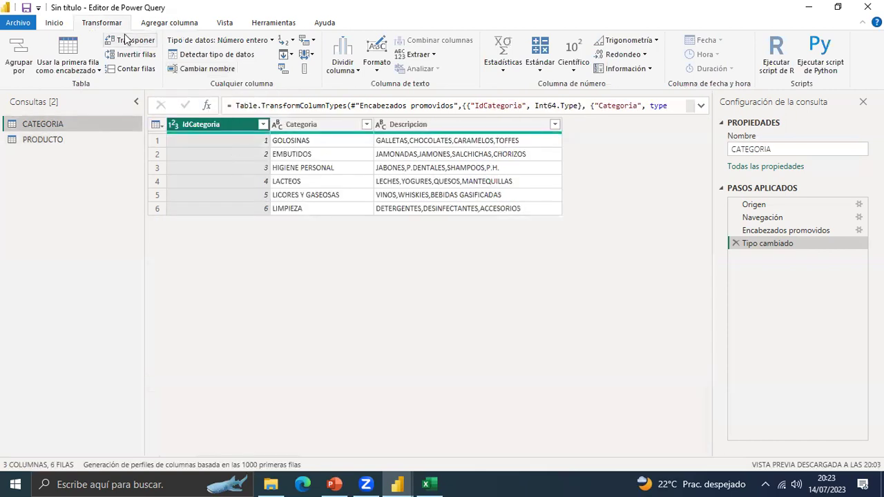
click(128, 40)
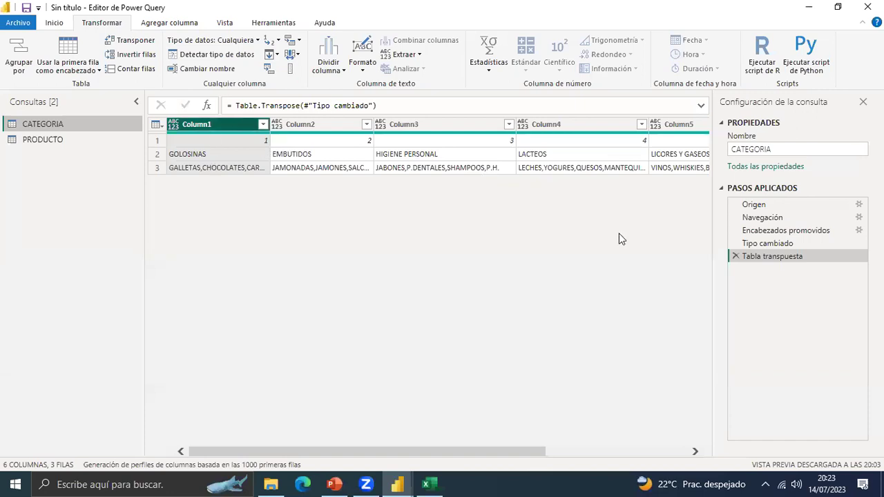
click(736, 256)
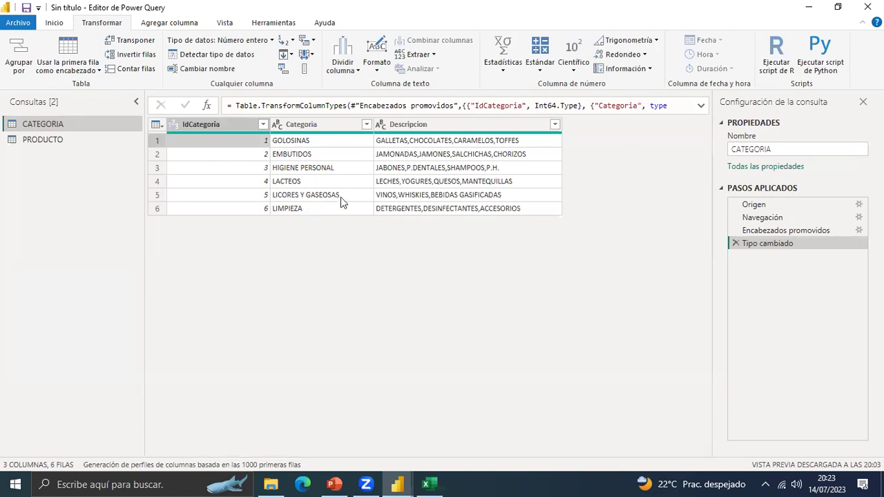
Transpose the CATEGORIA table again and promote the transposed table's first row to column headers.
click(131, 44)
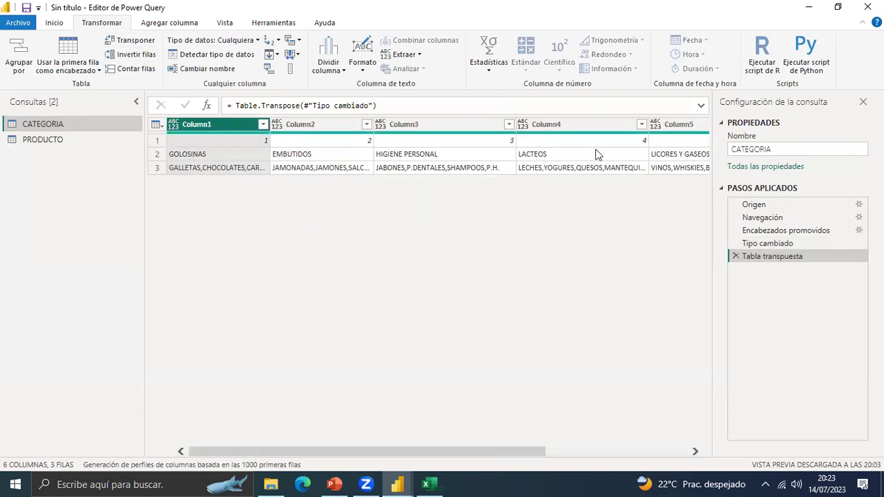
drag(525, 451, 388, 454)
click(235, 141)
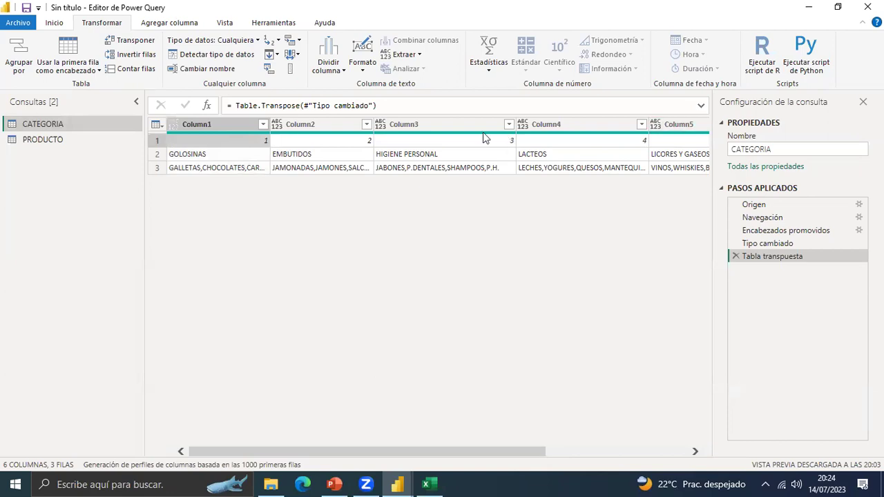
click(160, 127)
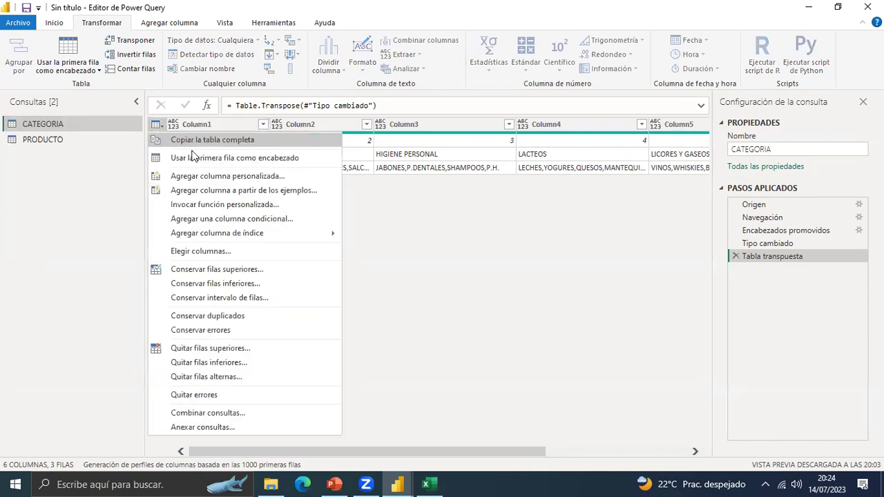
click(261, 157)
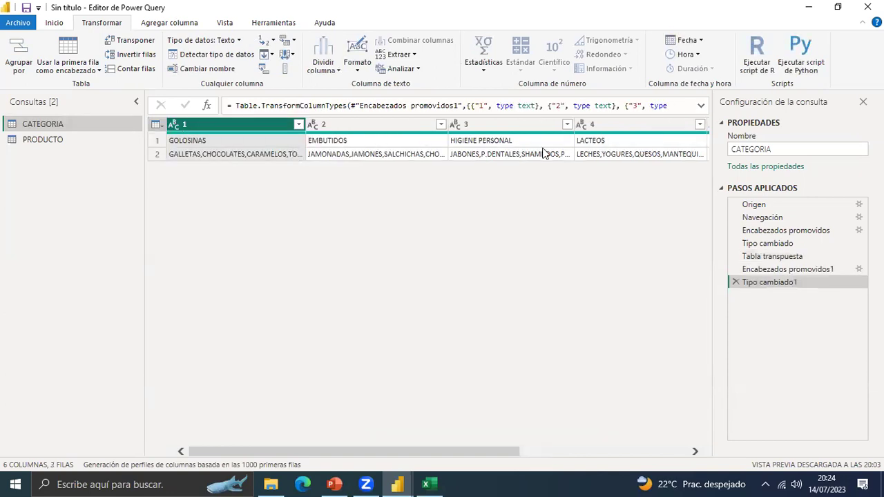
drag(488, 451, 434, 457)
Delete the CATEGORIA query's header promotion, automatic type change and transposition steps, back to Tipo cambiado.
click(734, 283)
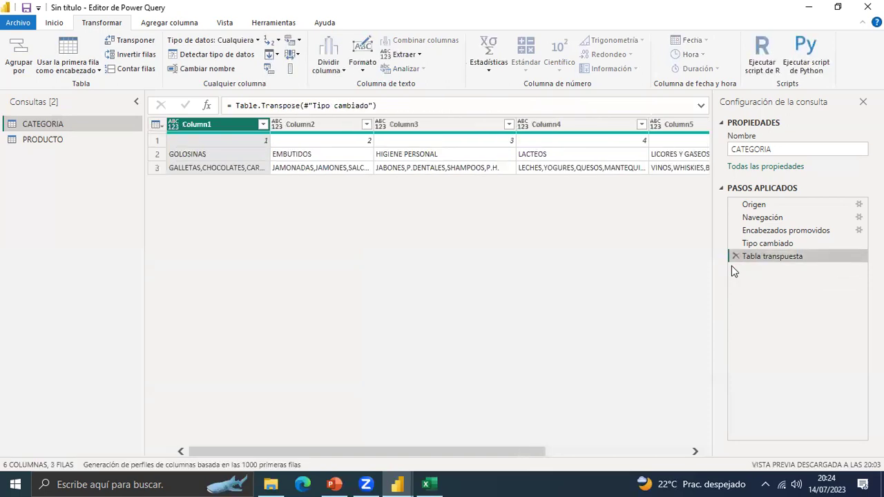
click(735, 256)
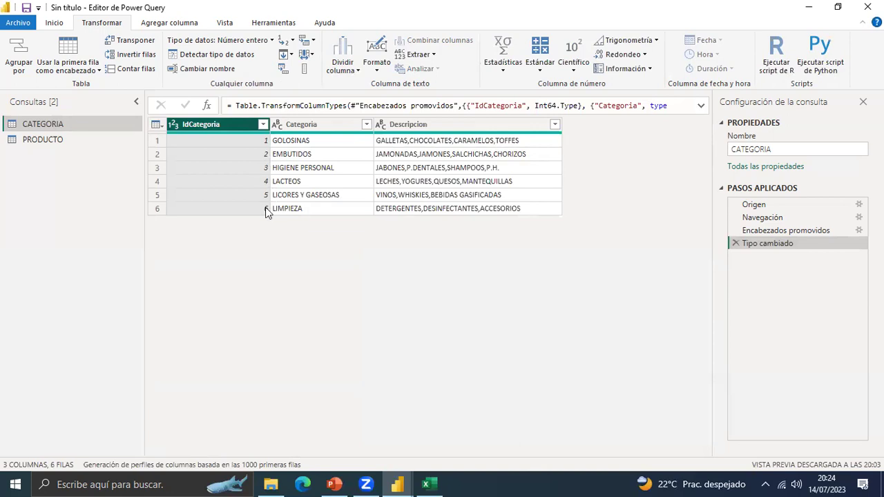
Reverse the row order of the CATEGORIA table three times in succession.
click(135, 55)
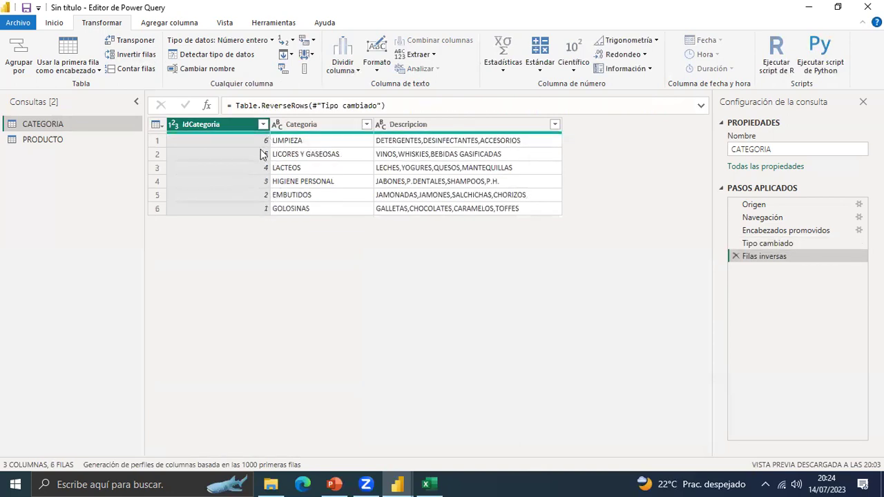
click(136, 56)
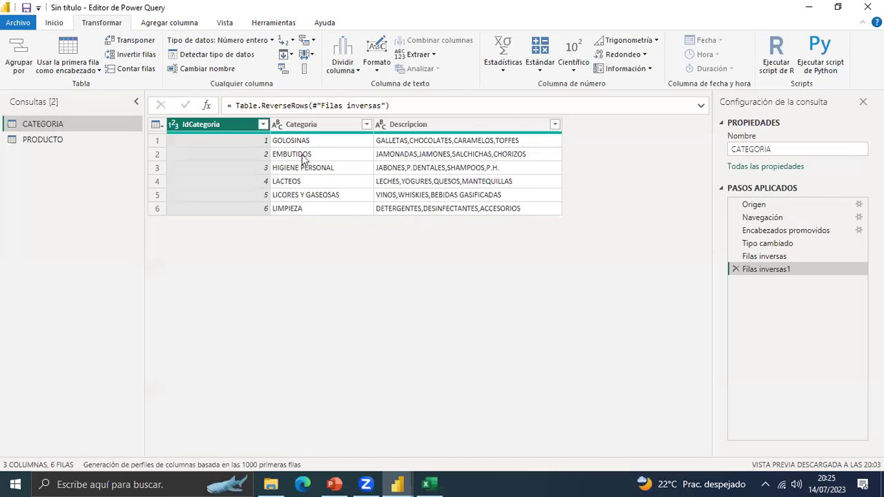
click(135, 57)
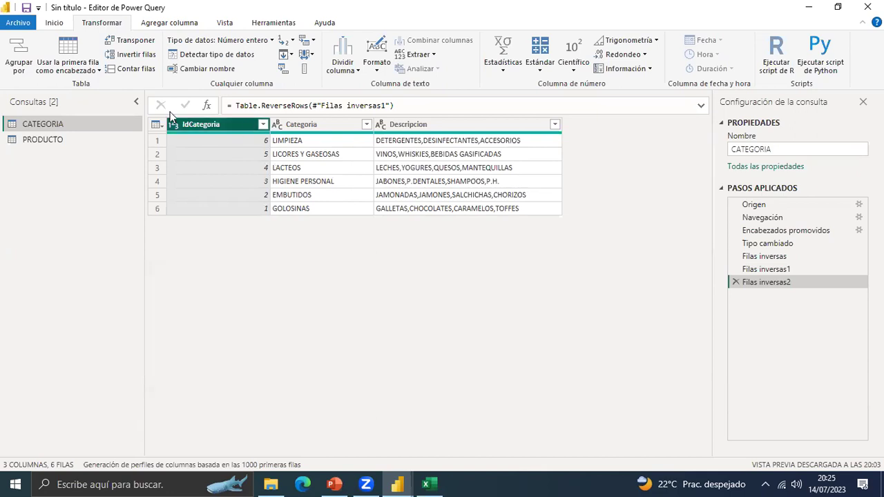
Count the rows of the CATEGORIA table and select the resulting number.
click(135, 70)
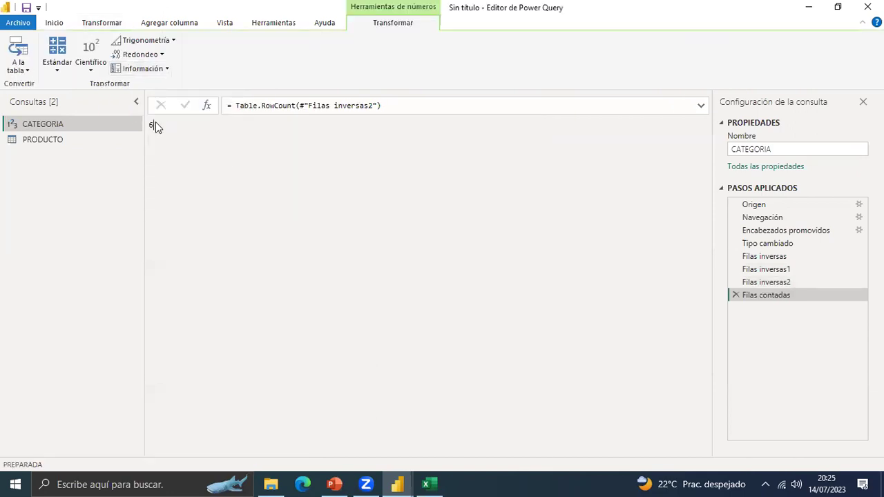
double_click(150, 126)
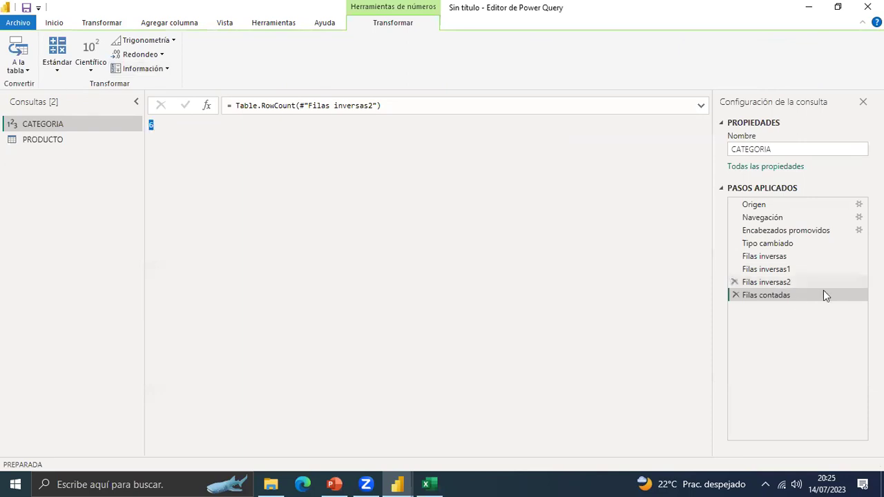
Delete the CATEGORIA query's row-count step and its three row-reversal steps, back to Tipo cambiado.
click(735, 295)
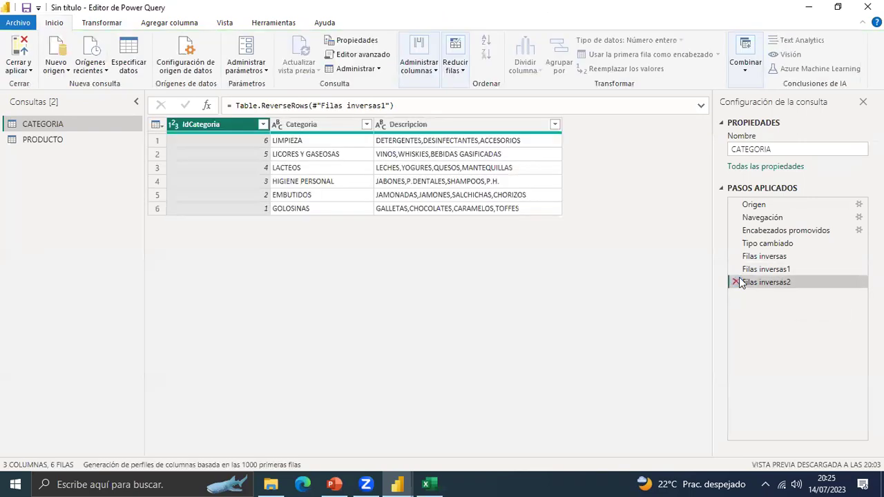
click(735, 281)
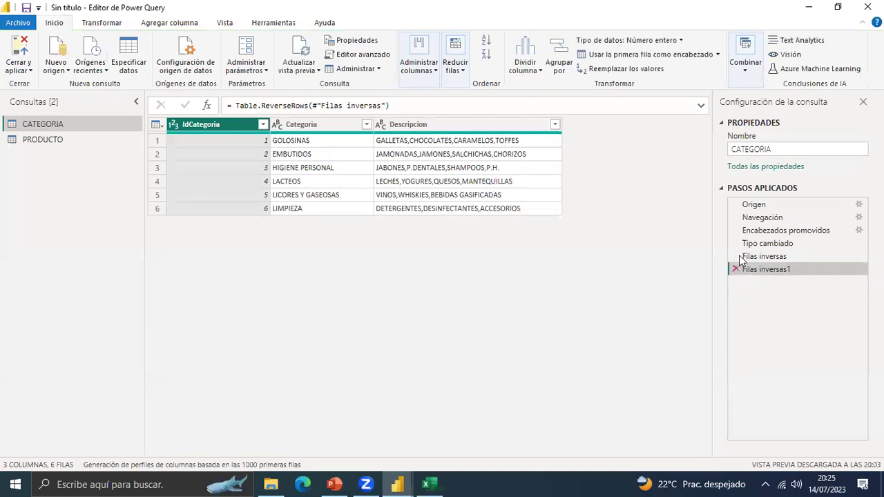
click(735, 256)
click(734, 256)
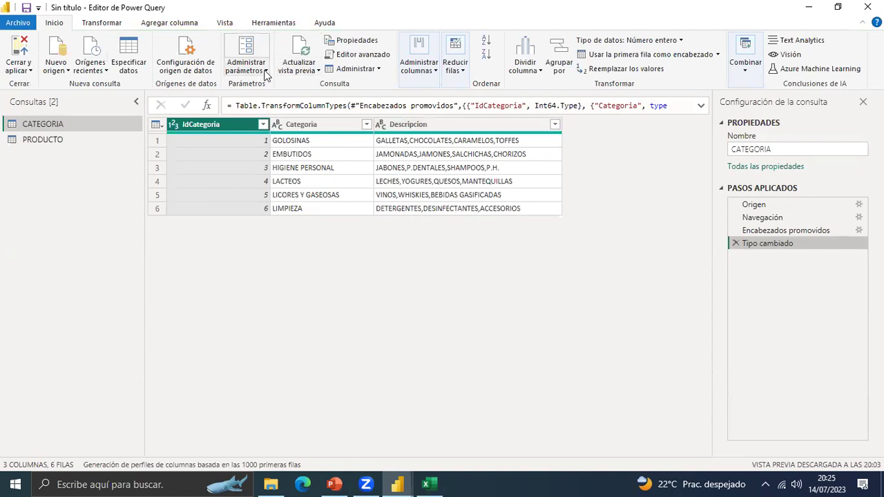
Start a column from examples based on all CATEGORIA columns and enter 1 as the beginning of the first row's example.
click(167, 25)
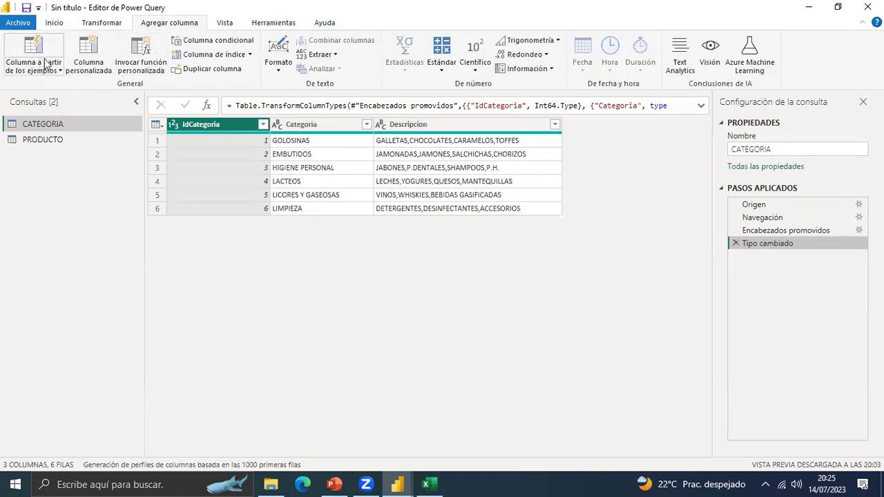
click(60, 72)
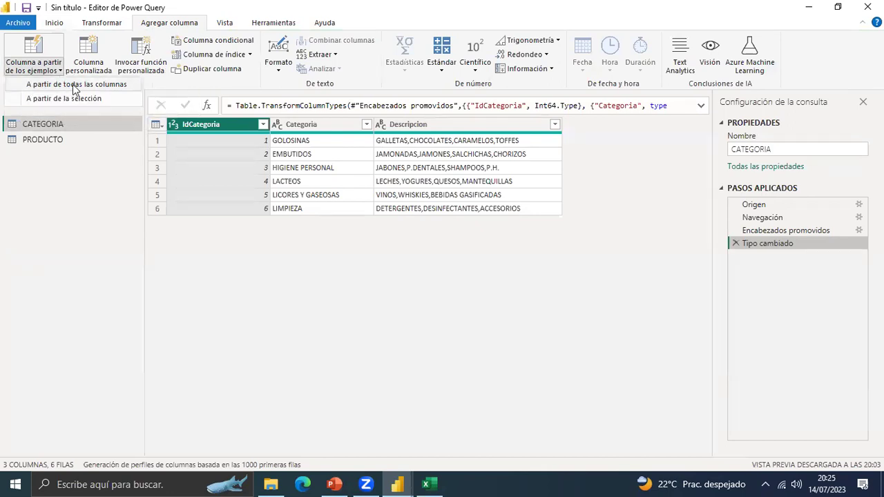
click(75, 84)
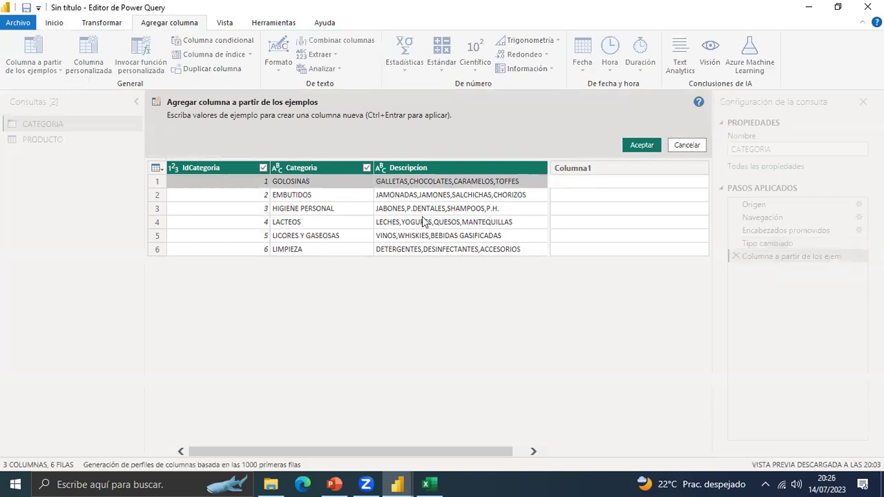
click(553, 183)
text(1)
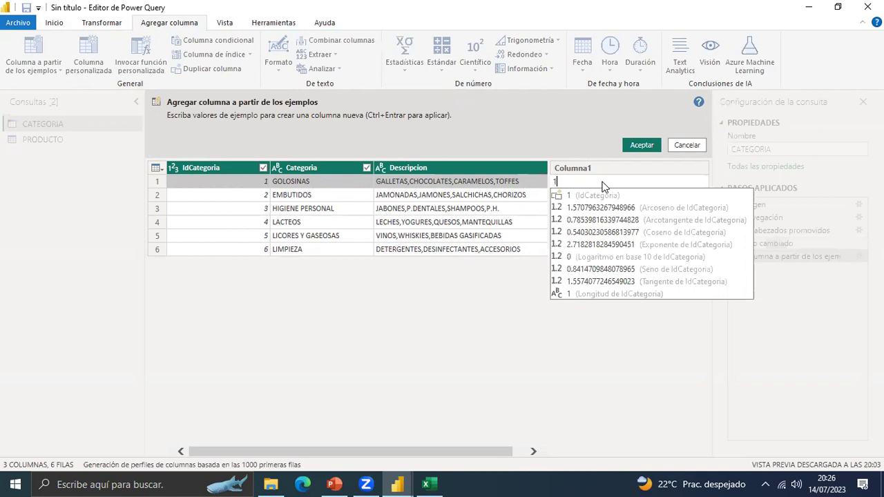
Look through the suggested IdCategoria transformations offered for the first row's example.
key(Down)
key(Down)
key(Down)
key(Down)
key(Down)
key(Down)
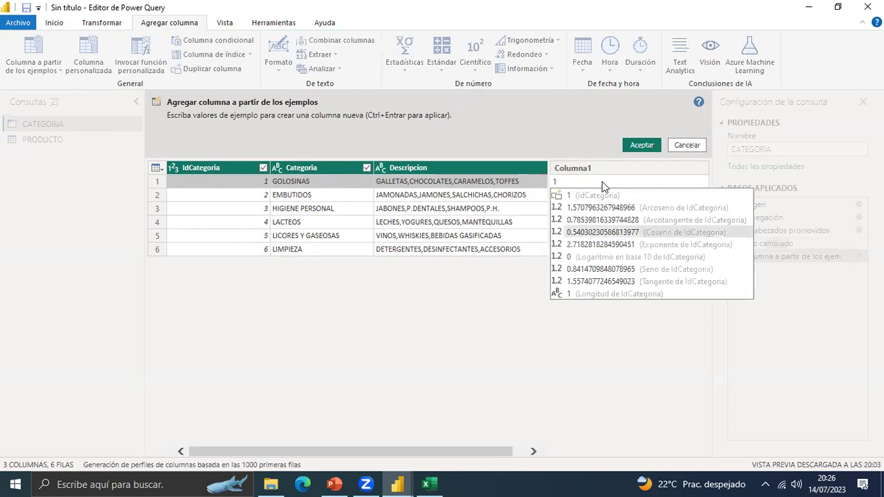
key(Up)
key(Up)
key(Up)
key(Up)
key(Up)
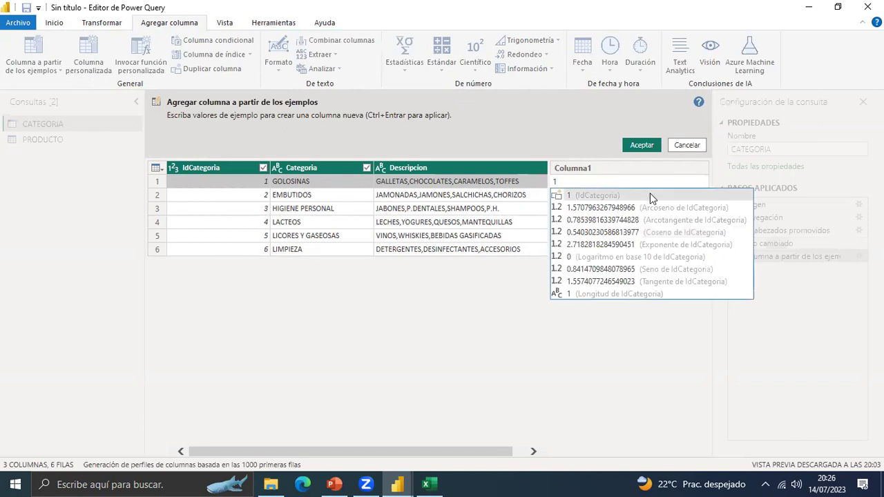
Complete the first row's example as 1-GOLOSINAS, check the filled rows and add the new column to the table.
text(-)
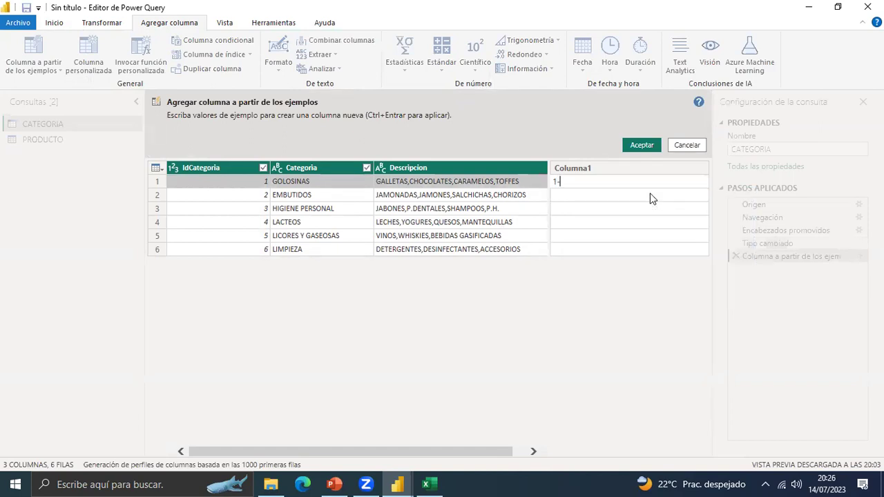
text(GOLOSINA)
key(Return)
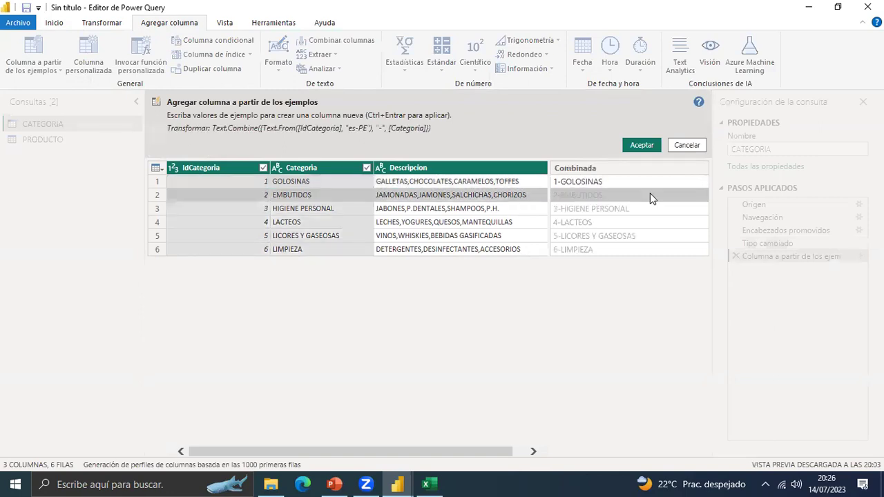
key(Down)
key(Down)
key(Down)
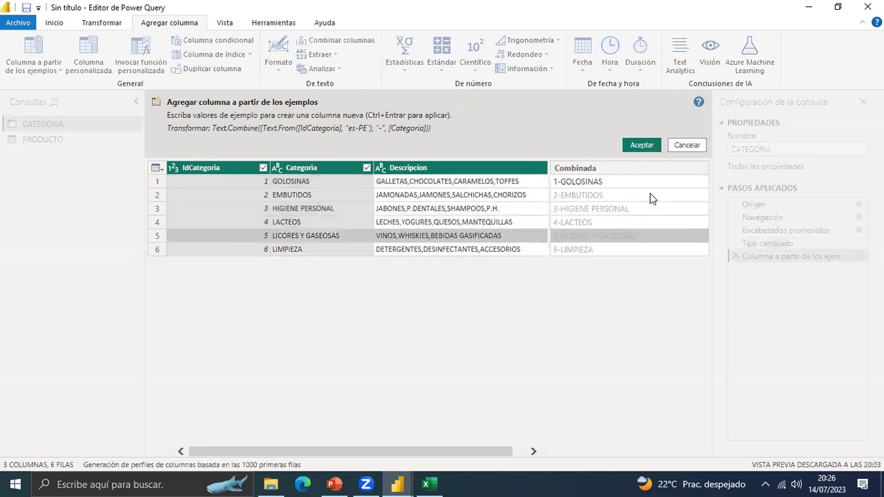
key(Up)
key(Up)
key(Up)
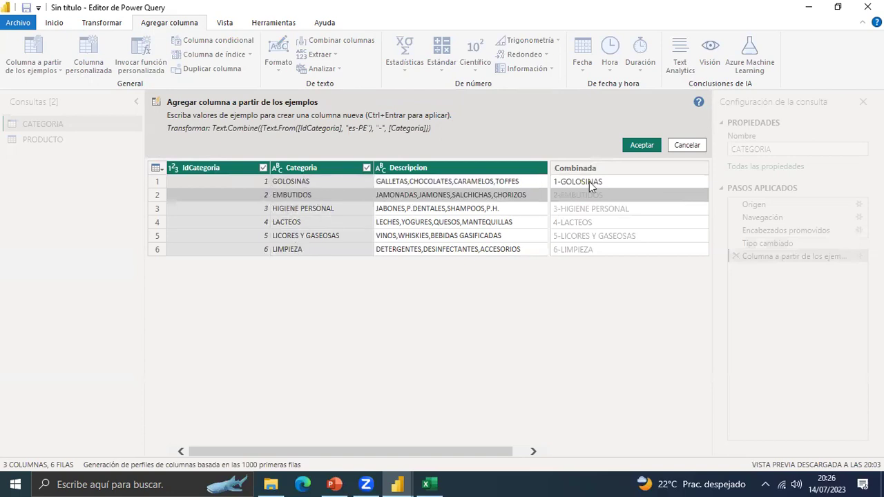
click(642, 145)
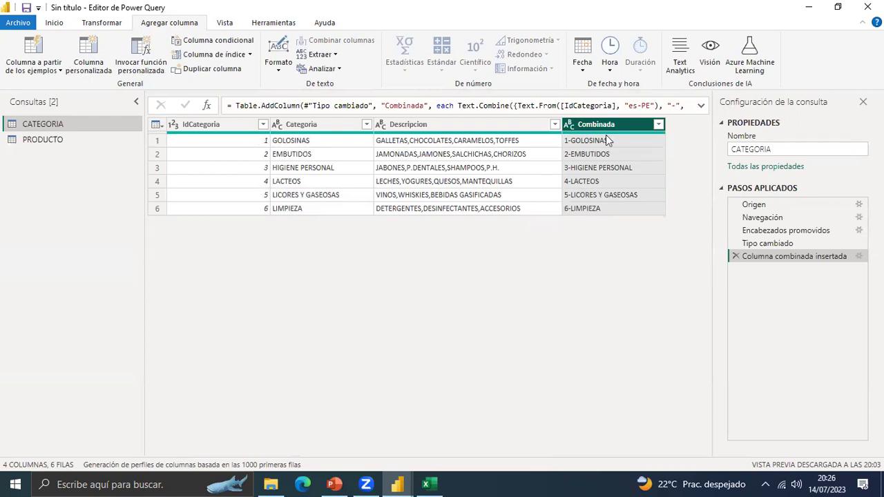
Inspect the formula behind the Combinada column without changing it, and remove that column from the table.
click(61, 70)
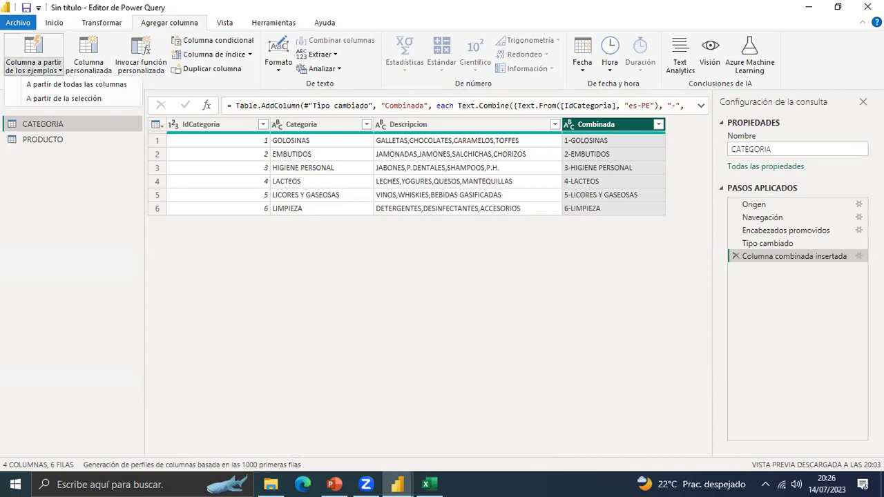
click(825, 259)
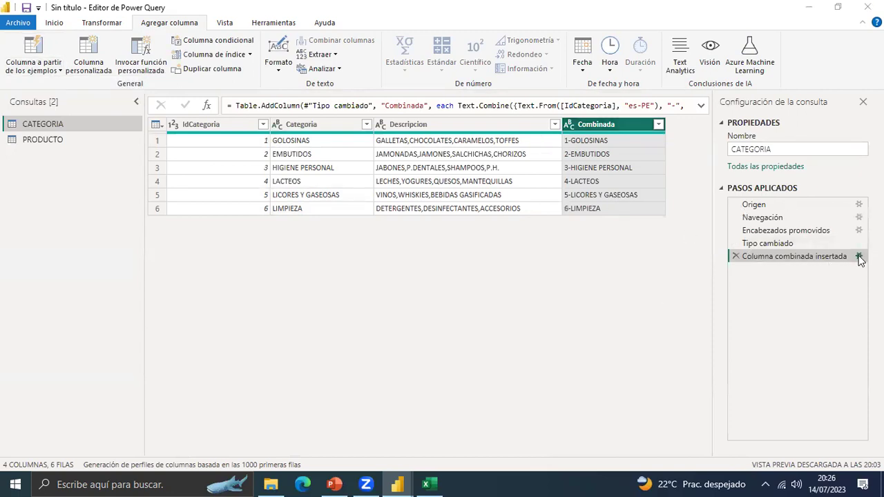
click(858, 257)
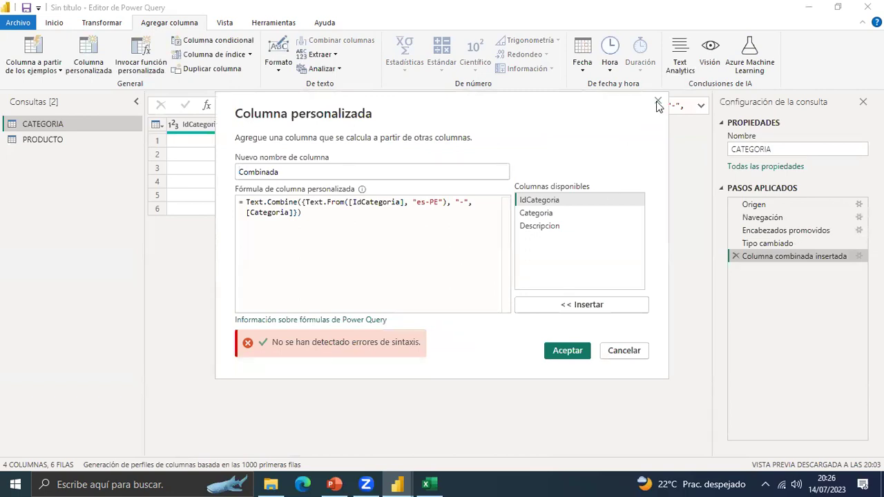
click(658, 102)
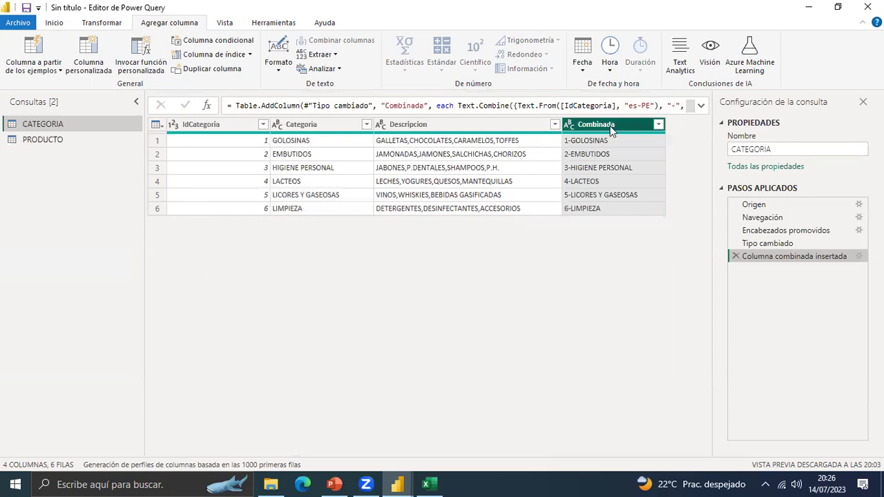
right_click(600, 120)
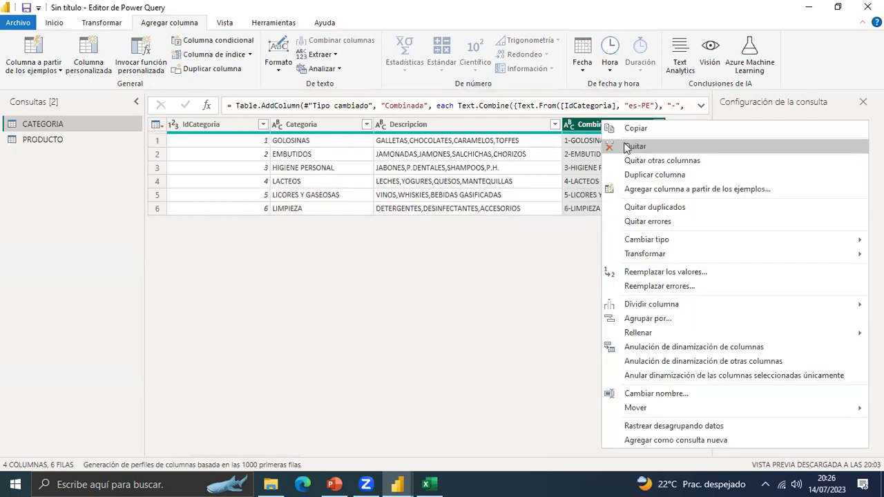
click(628, 147)
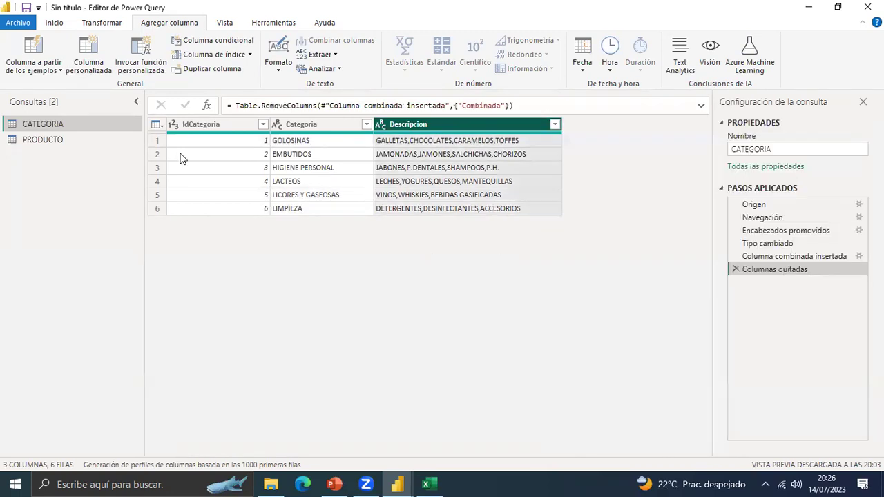
Start another column from examples based on all columns and name it MI COLUMNA.
click(60, 71)
click(72, 84)
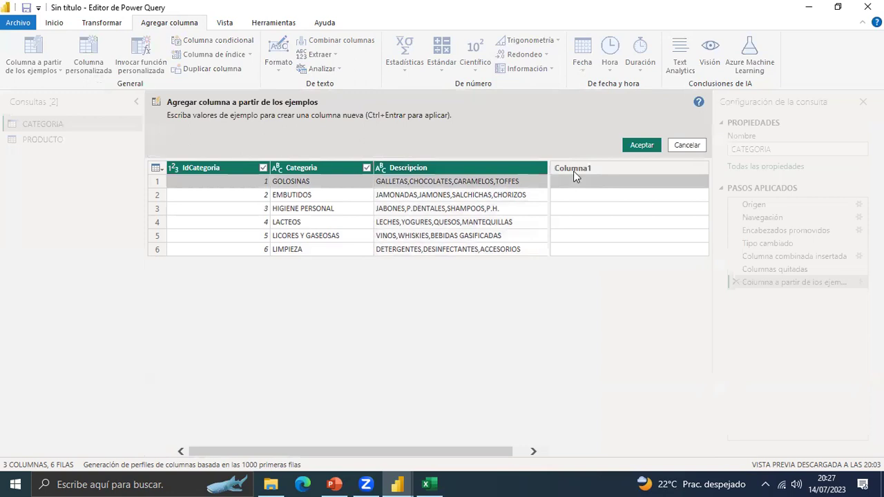
double_click(572, 169)
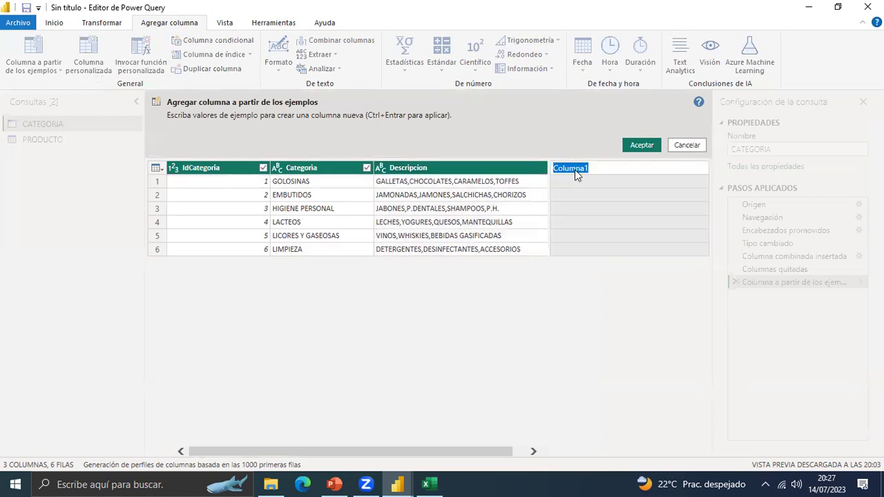
text(J COLUMNA)
click(557, 169)
key(BackSpace)
key(BackSpace)
text(MI)
key(Return)
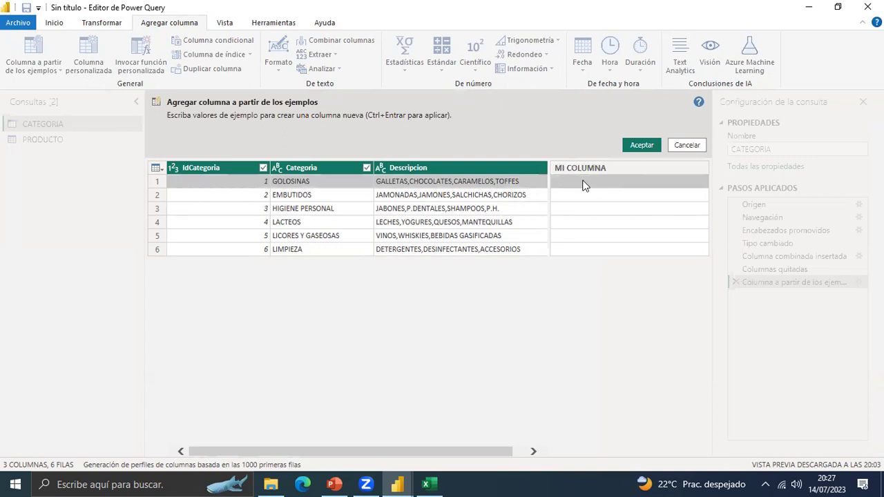
Try GOLO as the first row's example for MI COLUMNA, and replace it with the suggested Categoria value GOLOSINAS.
click(582, 184)
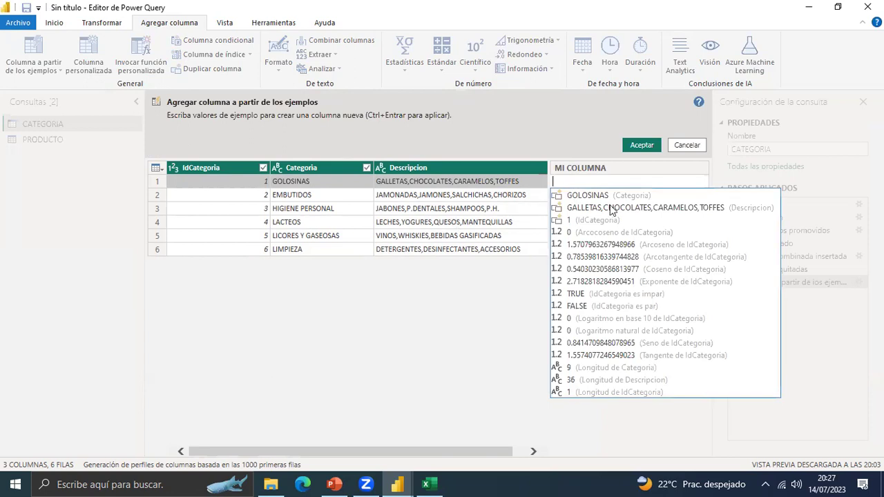
text(GOLO)
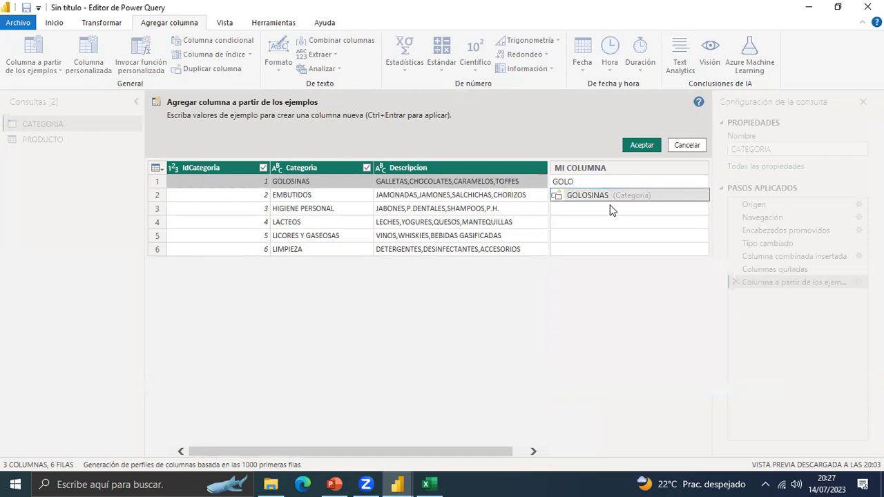
key(Return)
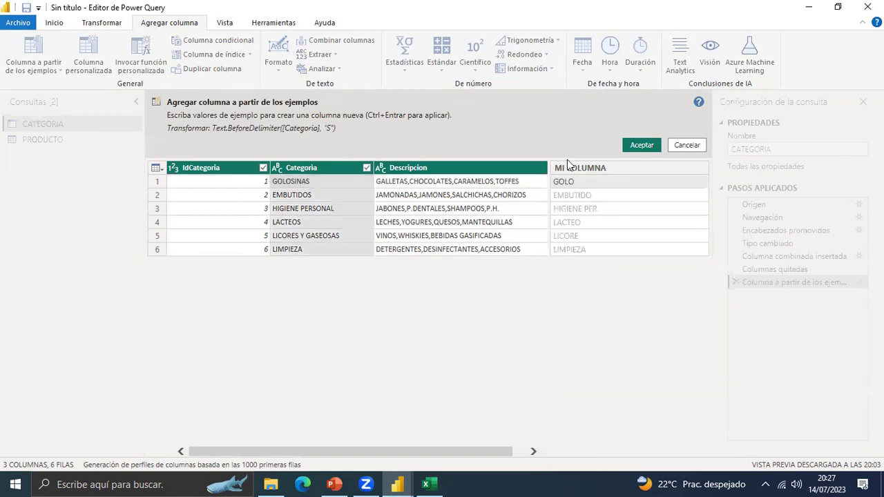
click(588, 180)
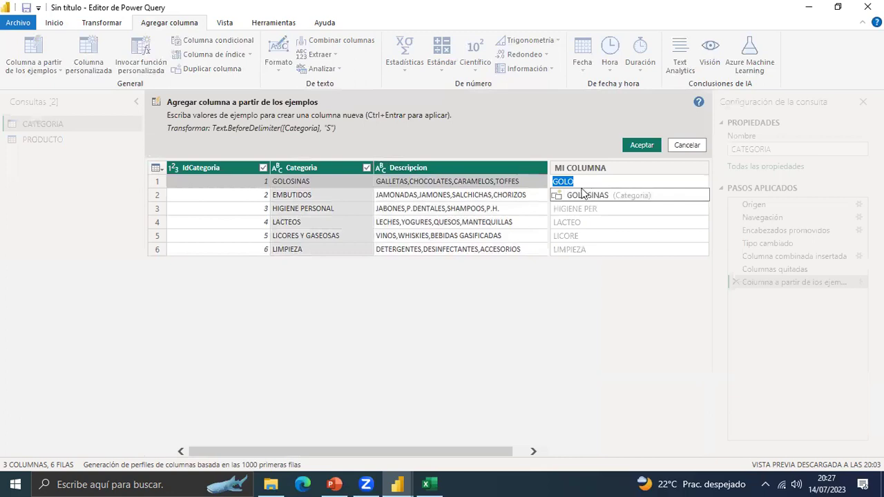
click(586, 195)
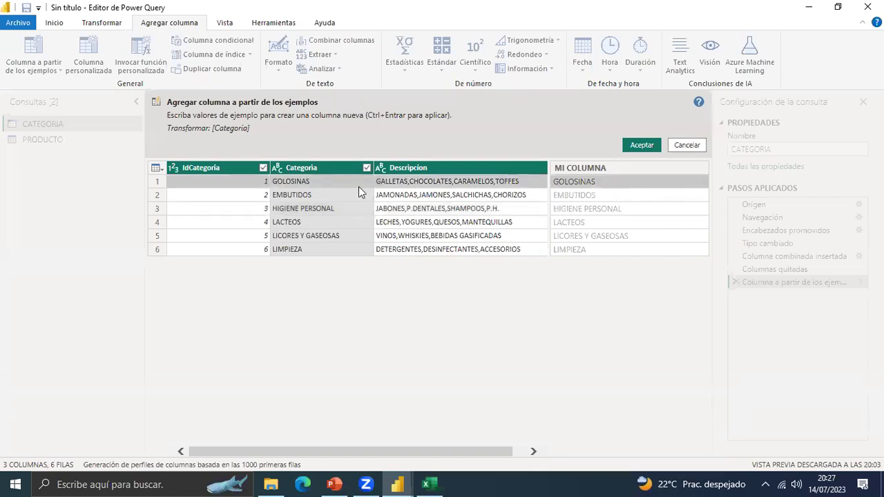
Extend the first row's example in MI COLUMNA to "GOLOSINAS- GALLETAS".
click(617, 176)
click(617, 176)
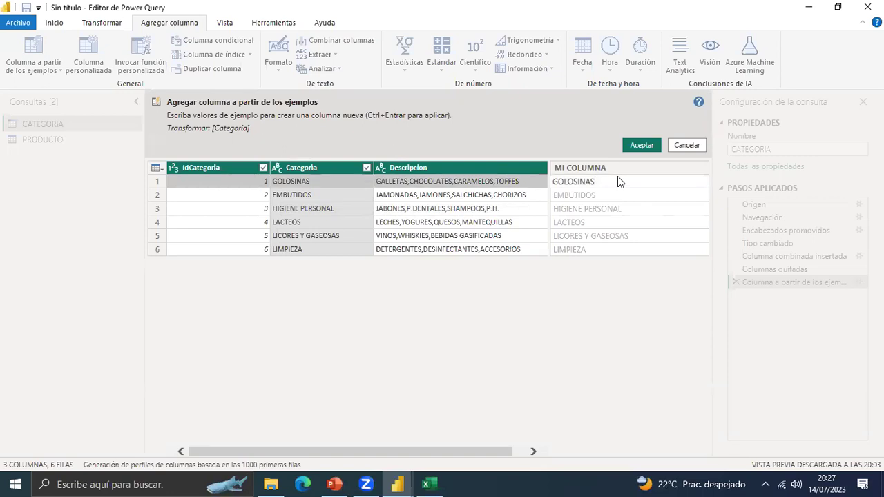
text(-)
text(ETAS)
key(Return)
click(594, 181)
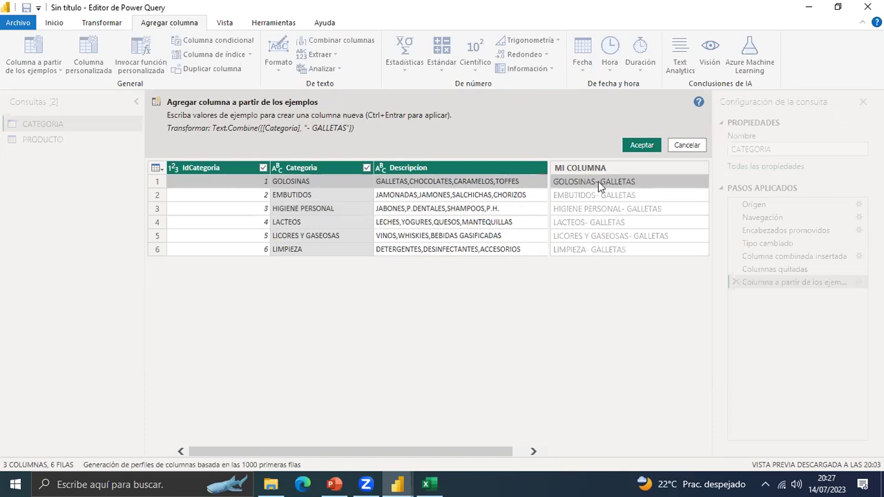
Remove the space after the hyphen so the first row's example reads GOLOSINAS-GALLETAS.
double_click(619, 185)
key(Home)
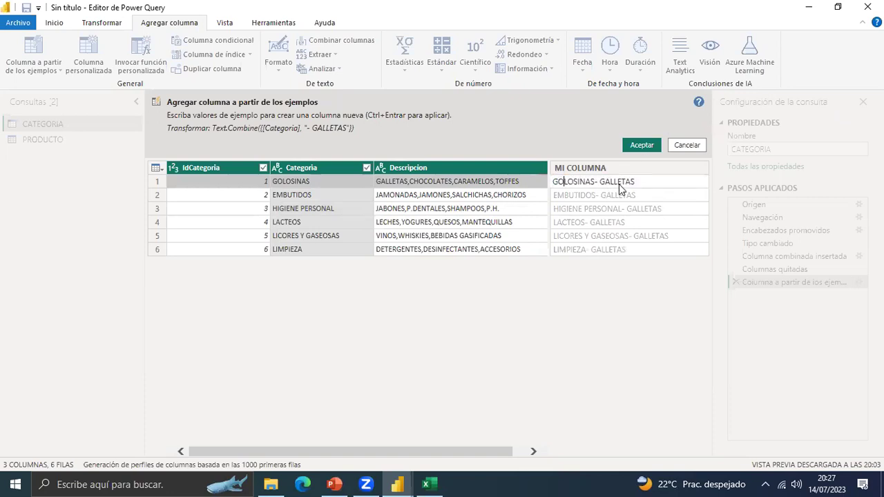
key(Right)
key(Right)
key(Right)
key(Right)
key(Right)
key(Right)
key(BackSpace)
key(Return)
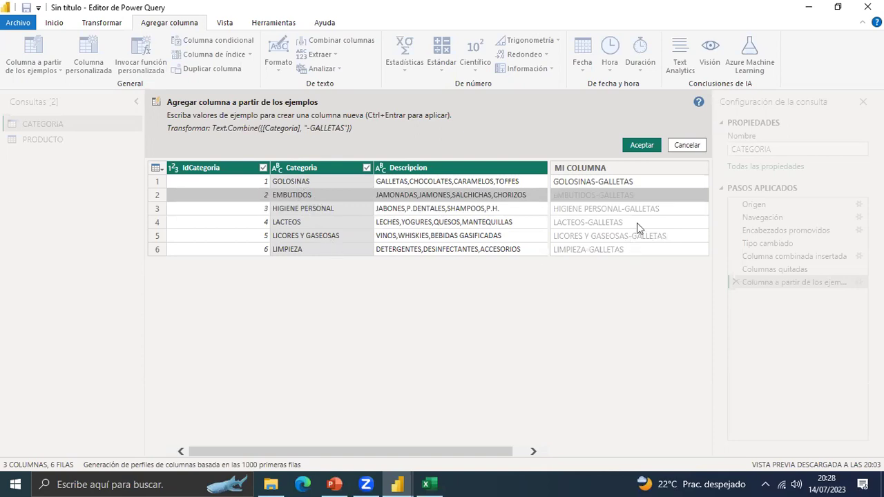
Extend the first row's example in MI COLUMNA to GOLOSINAS-GALLETAS,CHO.
click(637, 183)
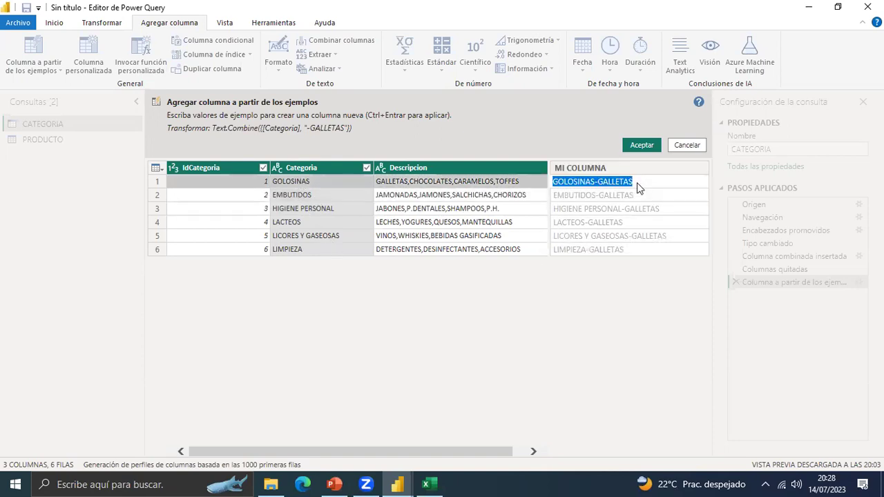
click(638, 188)
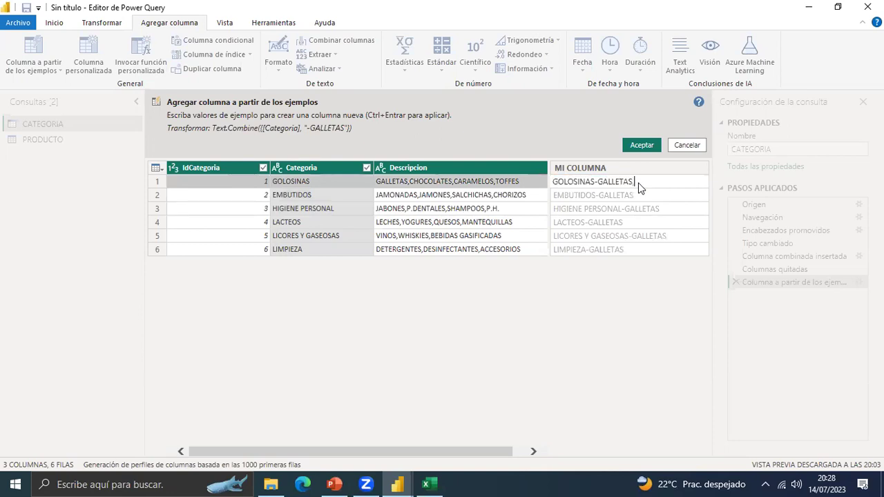
text(,cHOC)
key(BackSpace)
key(BackSpace)
key(BackSpace)
key(BackSpace)
text(CHO)
key(Return)
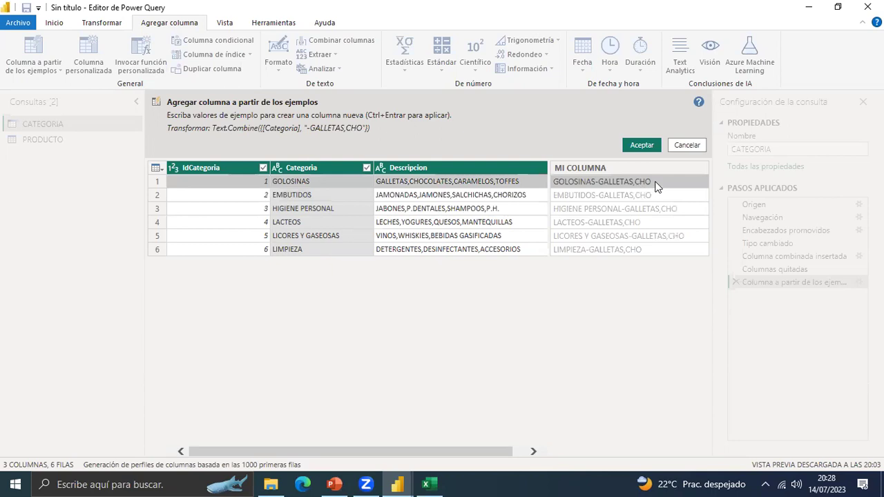
Change the first row's example in MI COLUMNA to "GOLOSINAS GALLE".
double_click(656, 185)
click(649, 185)
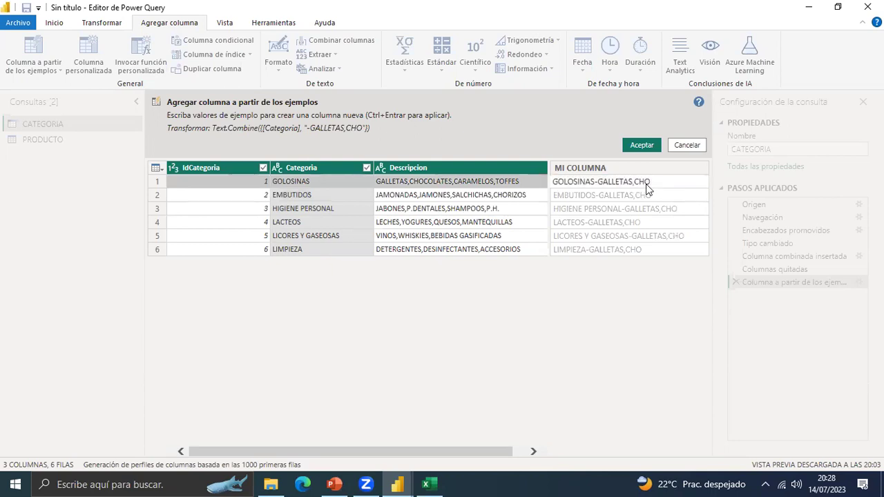
key(BackSpace)
key(BackSpace)
key(BackSpace)
key(BackSpace)
key(BackSpace)
key(BackSpace)
key(BackSpace)
key(BackSpace)
text(GALLE)
key(Return)
key(Down)
key(Down)
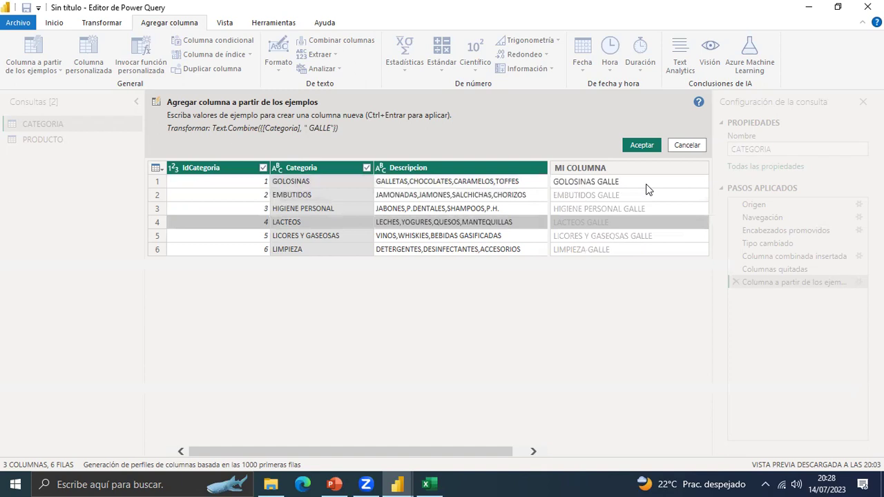
Replace the first row's example in MI COLUMNA with 2, and enter 10 as the example for both the second and third rows.
key(Up)
key(Up)
key(Up)
key(Up)
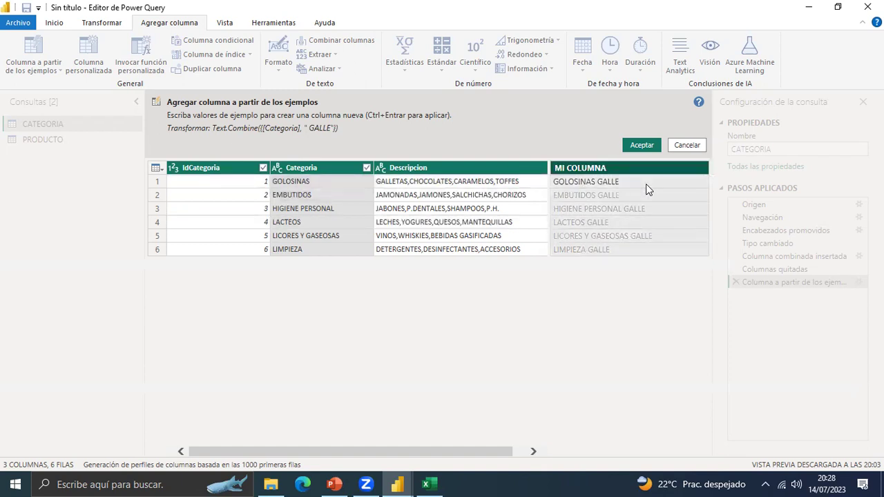
key(Down)
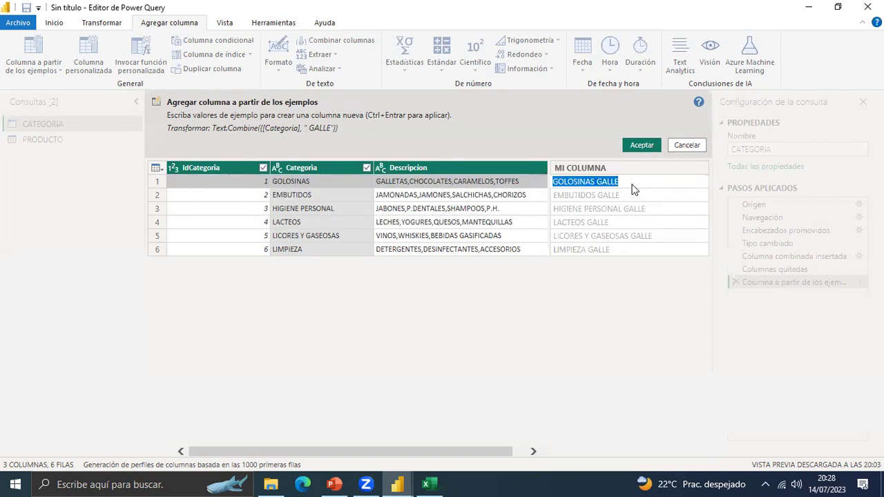
key(BackSpace)
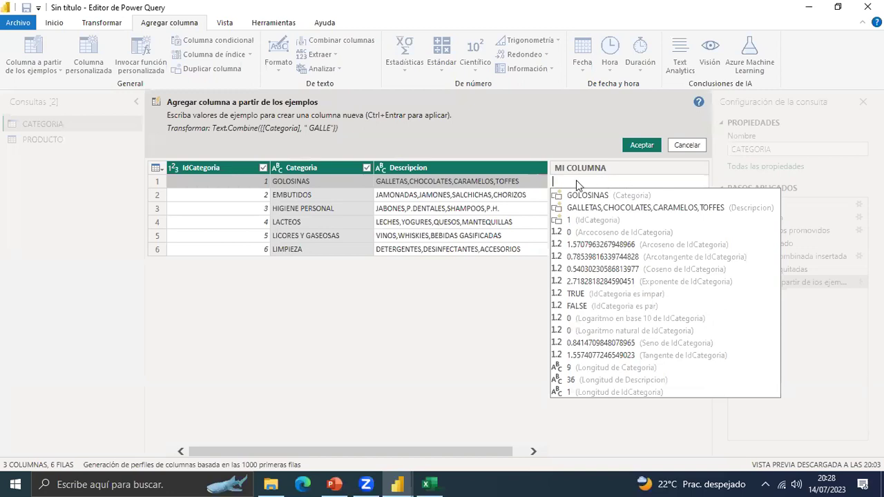
click(594, 181)
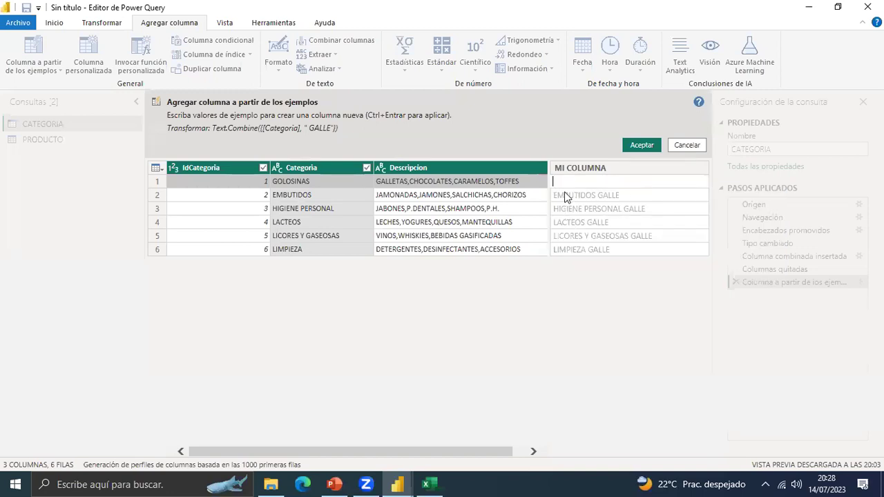
text(2)
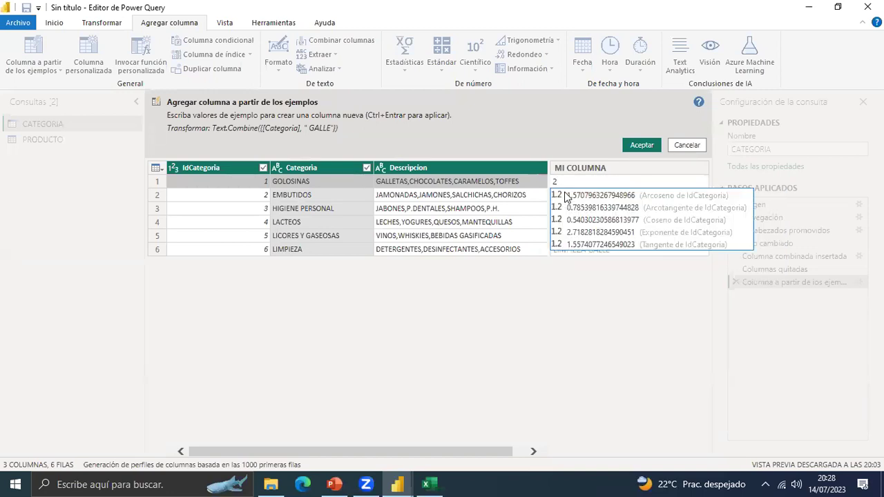
key(Escape)
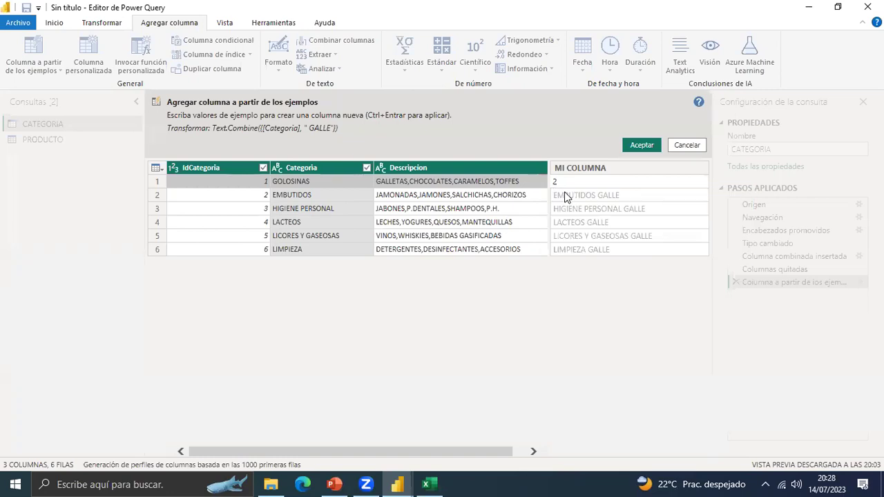
click(564, 195)
text(10)
key(Return)
text(10)
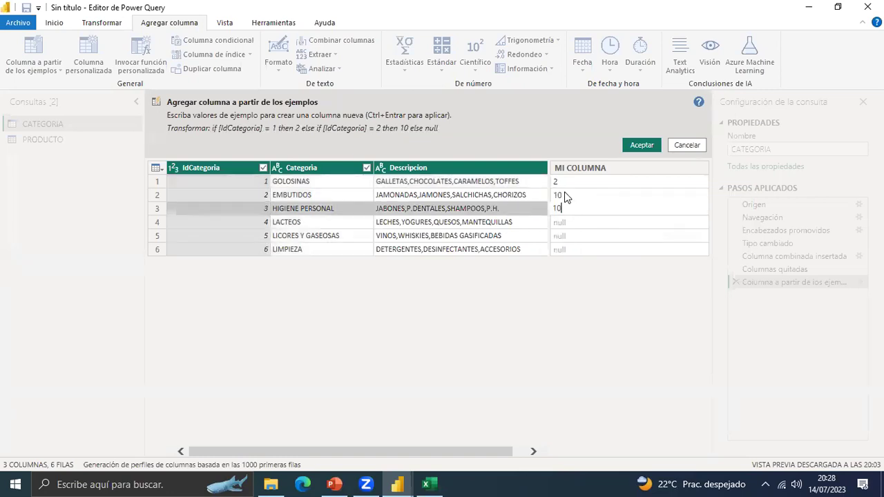
key(Return)
Enter 100, 56 and 78 as MI COLUMNA examples for rows 4 to 6, and accept the new column.
text(100)
key(Return)
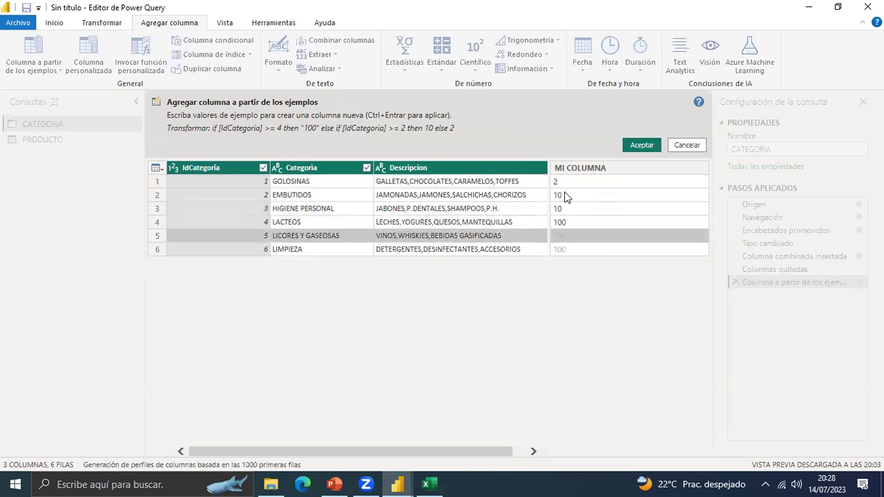
text(56)
key(Return)
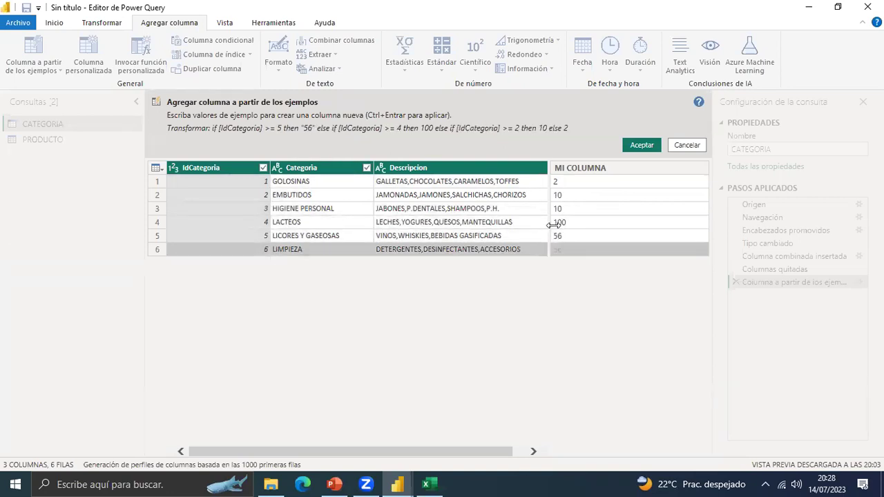
click(590, 250)
text(78)
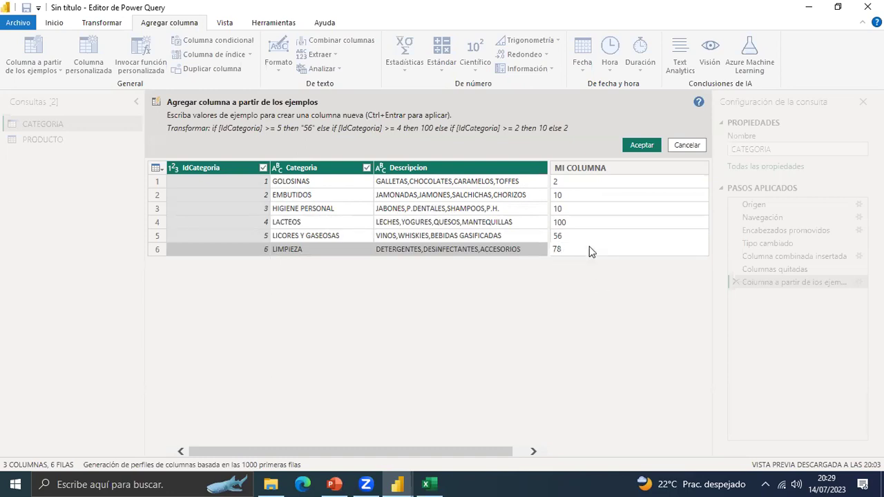
click(632, 146)
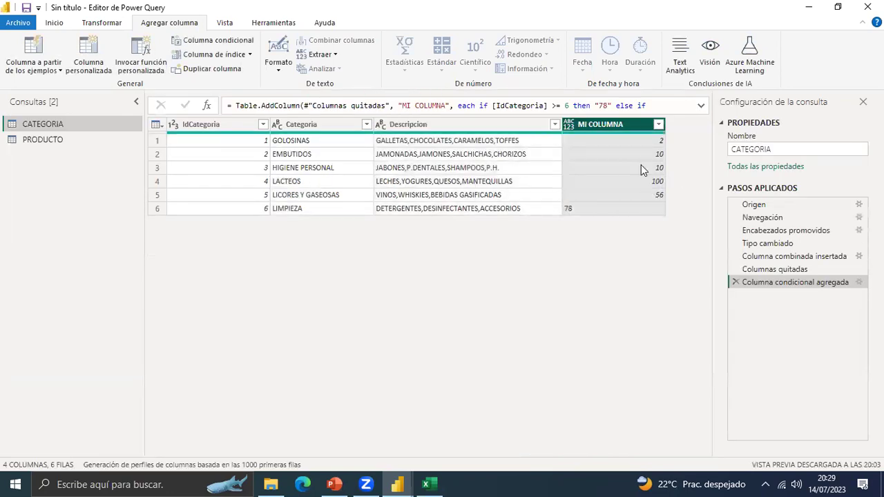
Delete the applied steps Columna condicional agregada, Columnas quitadas and Columna combinada insertada from the CATEGORIA query.
click(736, 282)
click(735, 269)
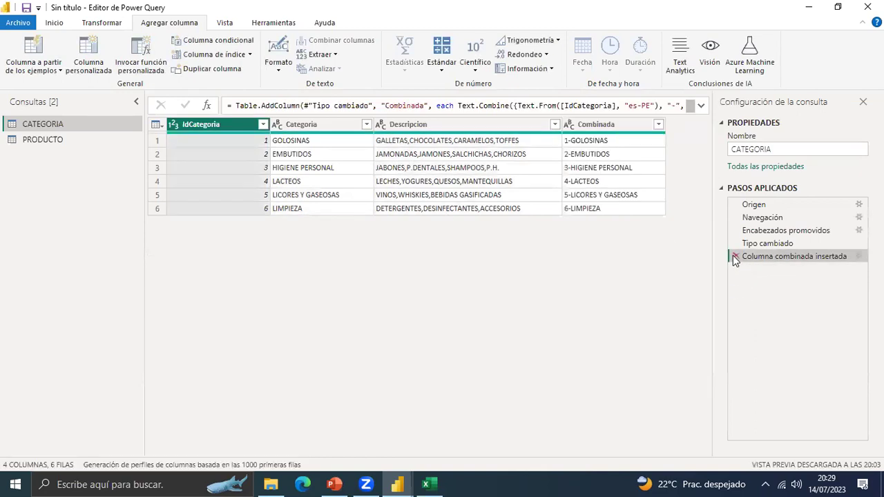
click(735, 256)
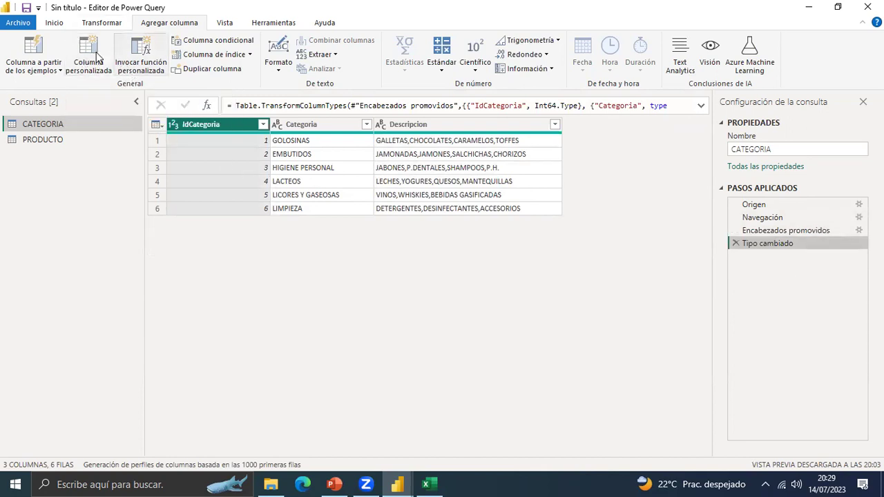
right_click(128, 61)
click(186, 241)
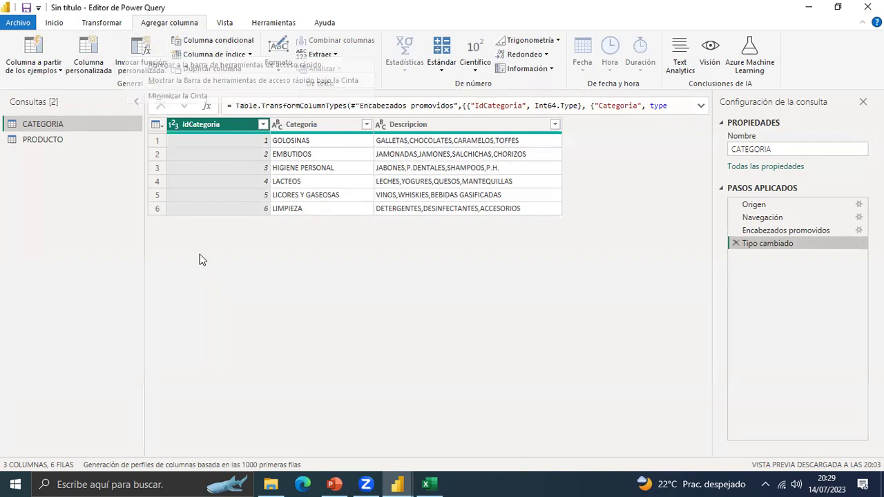
click(88, 59)
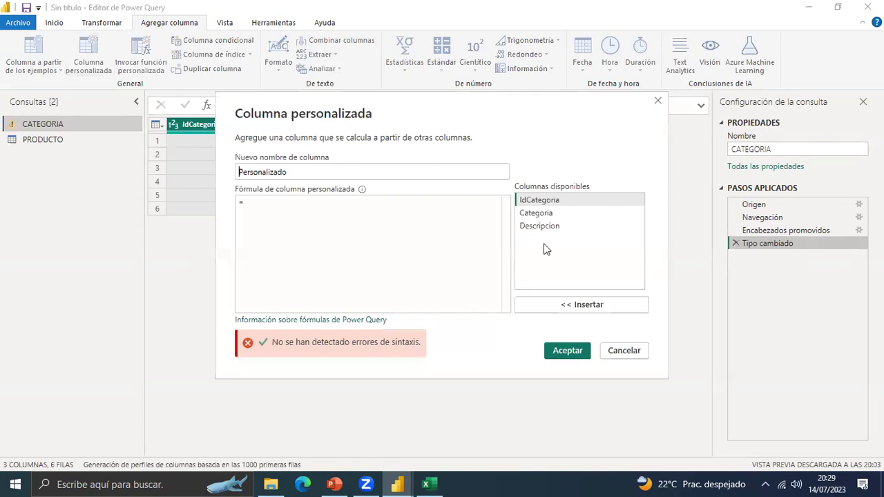
click(657, 101)
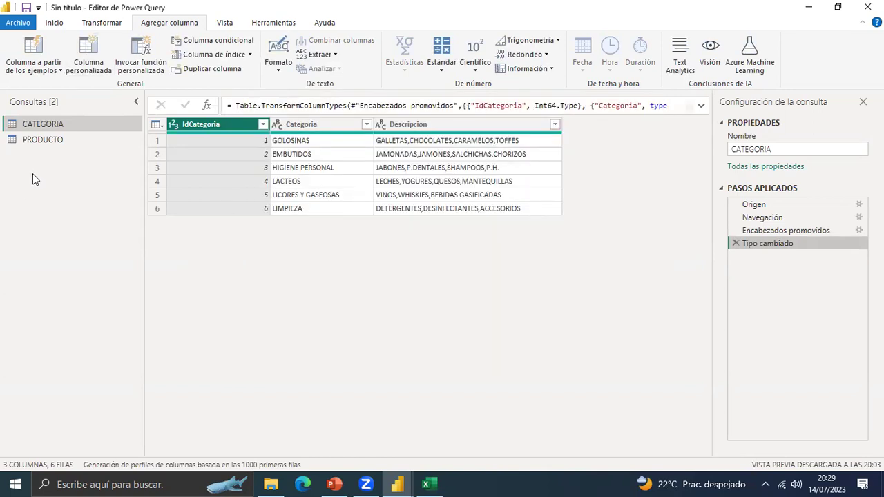
right_click(20, 192)
key(Escape)
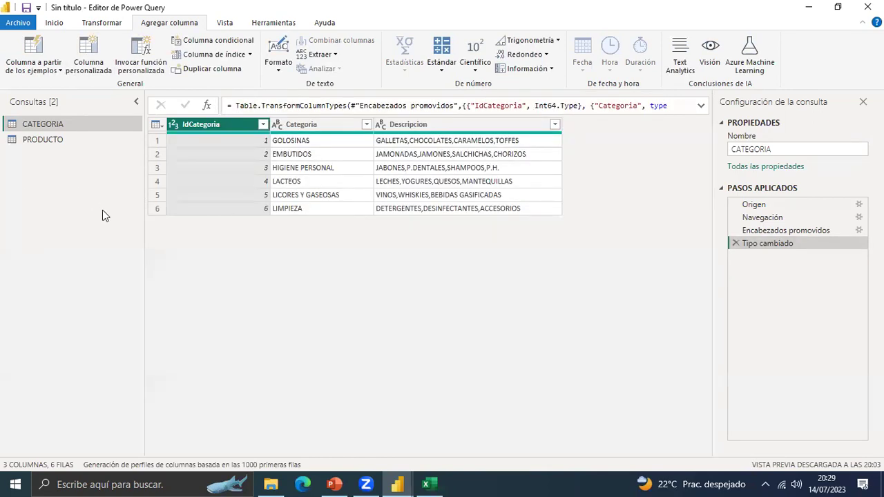
Import the ORDEN_DETALLE sheet from the MarketPERU.xlsx workbook as a new query.
right_click(75, 189)
mouse_move(161, 216)
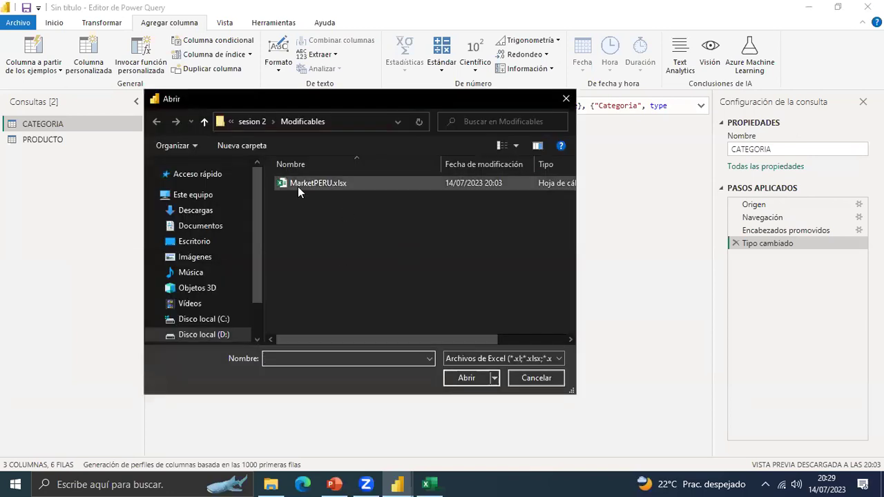
click(298, 185)
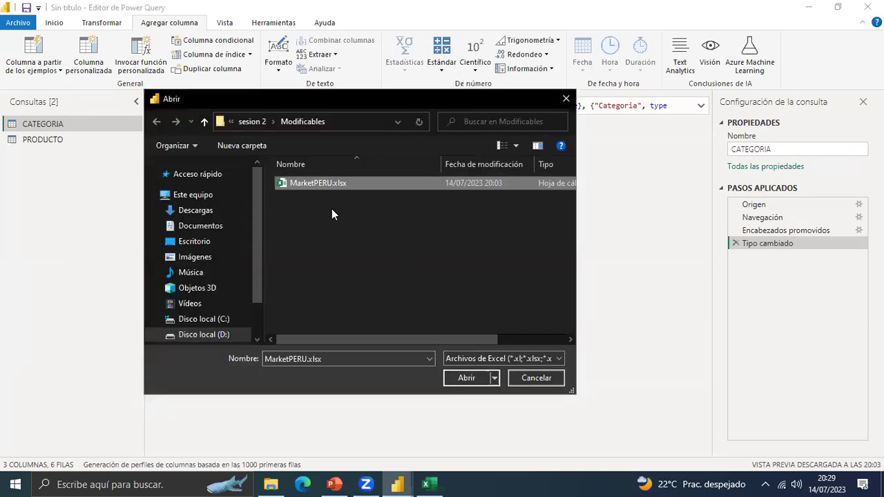
key(Return)
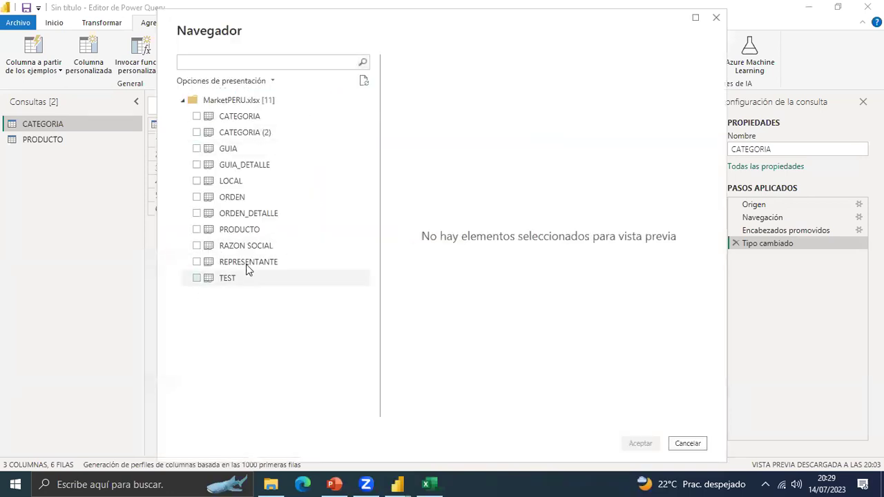
click(248, 215)
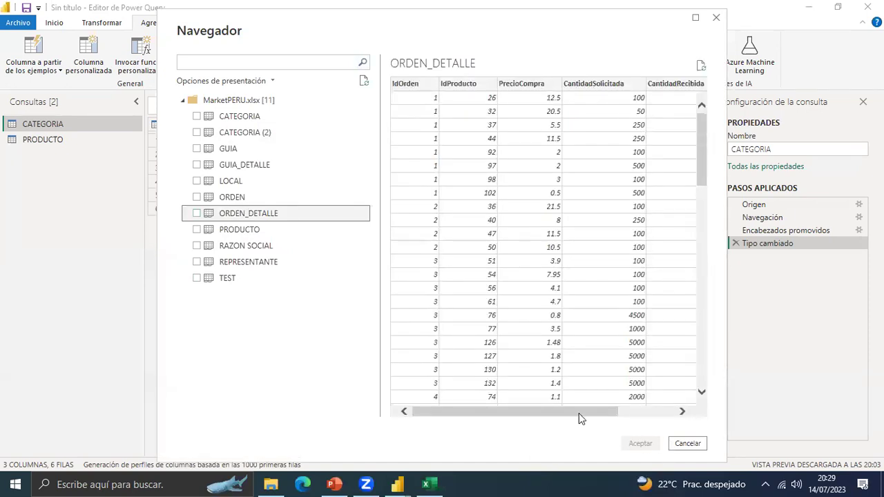
click(197, 213)
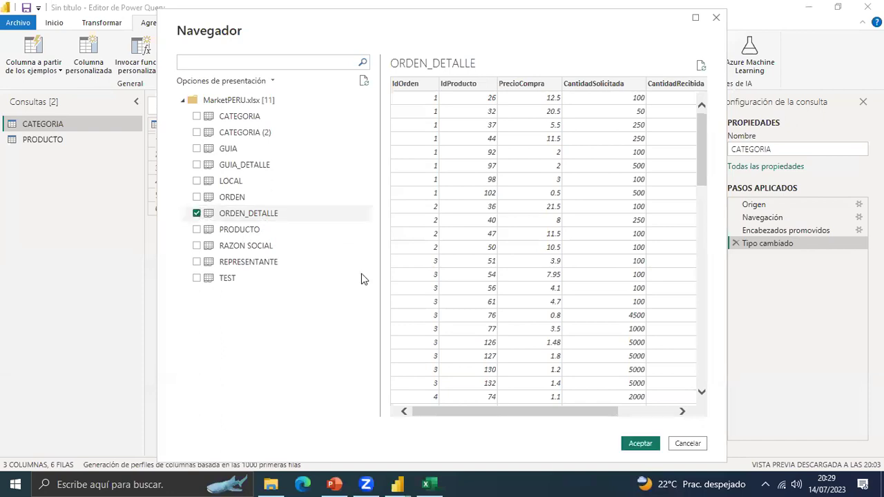
click(640, 442)
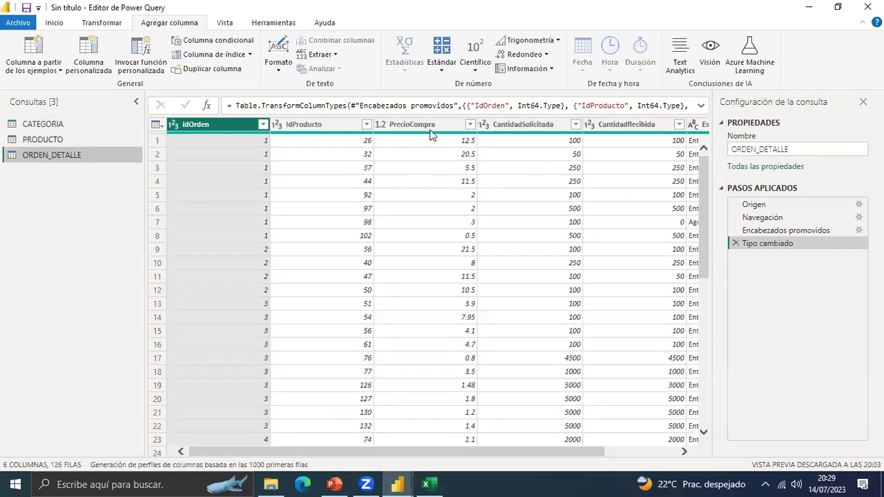
click(423, 124)
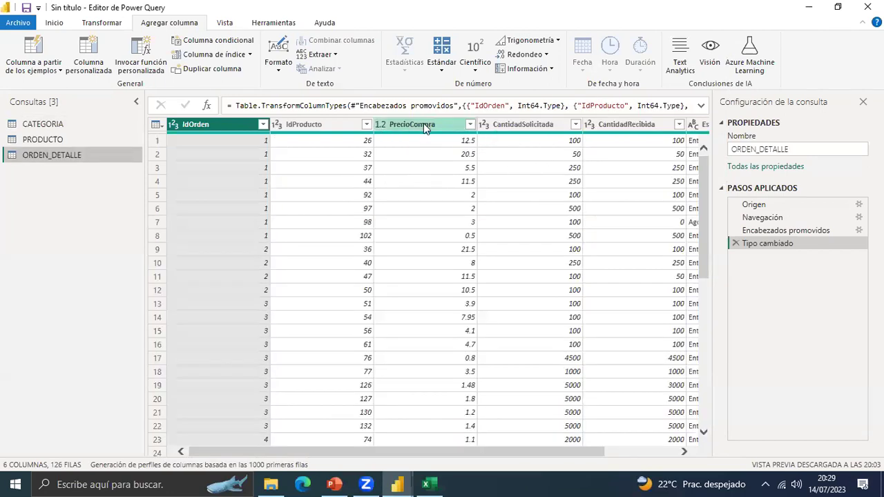
click(547, 124)
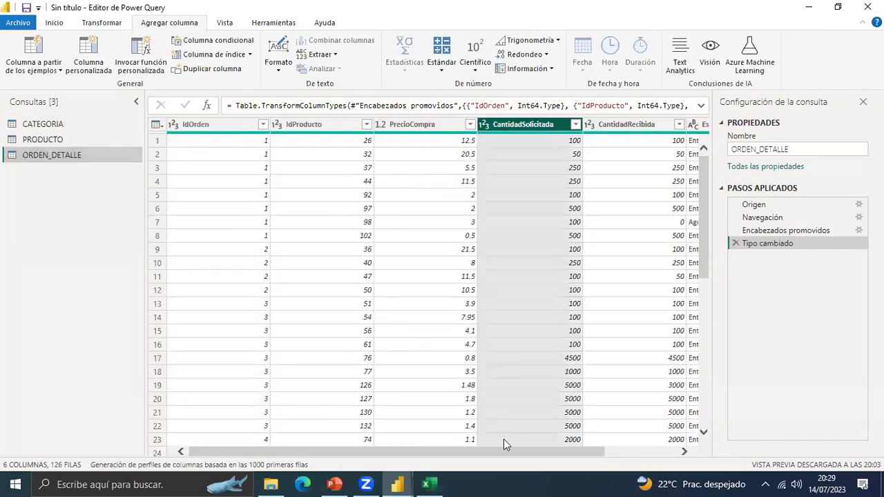
drag(521, 457, 595, 458)
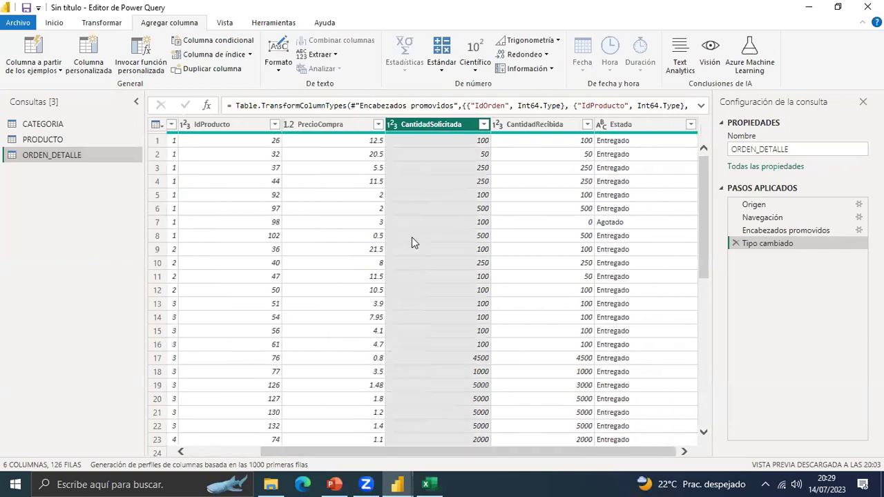
right_click(56, 179)
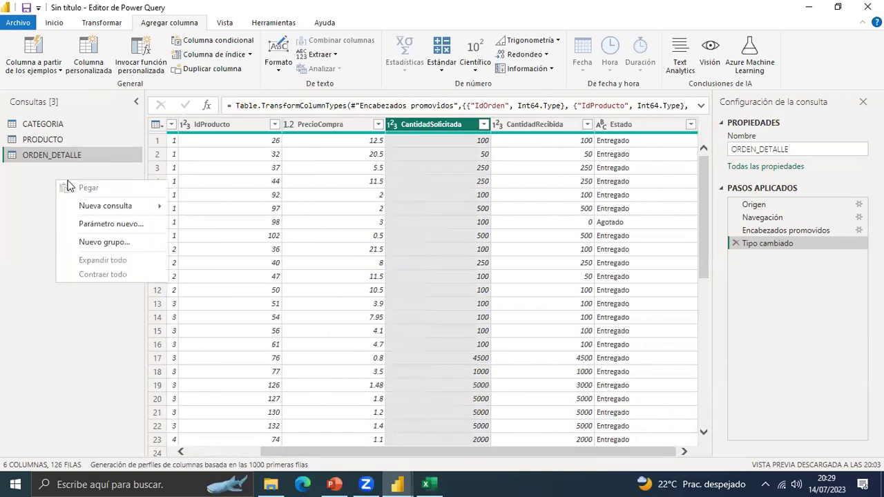
click(23, 174)
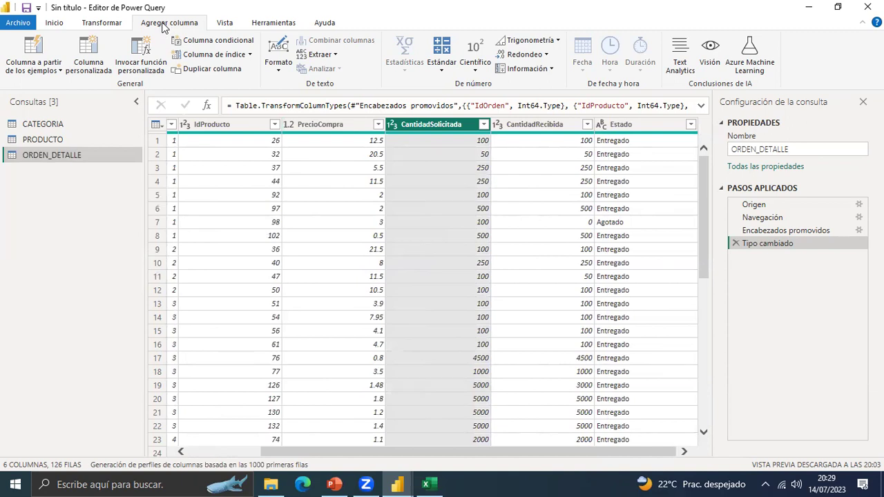
Start a new custom column in the ORDEN_DETALLE query and name it SubTotal.
click(93, 62)
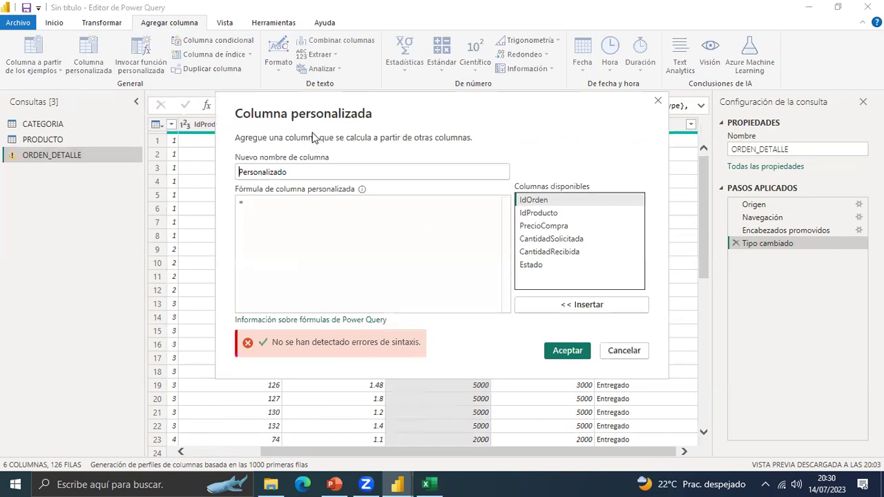
drag(378, 115, 417, 100)
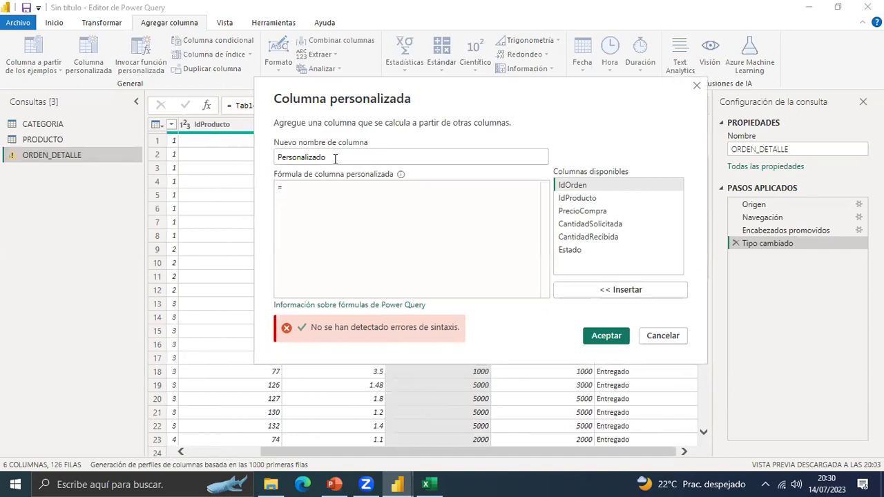
click(253, 174)
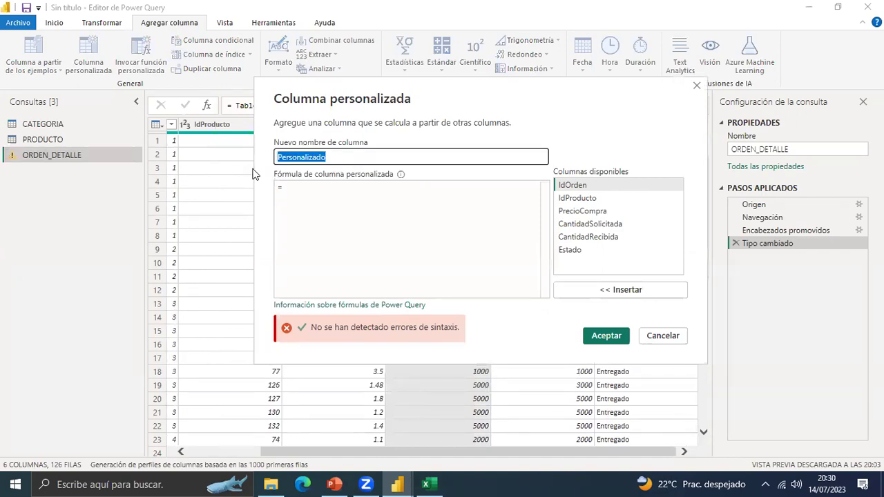
text(SubTotal)
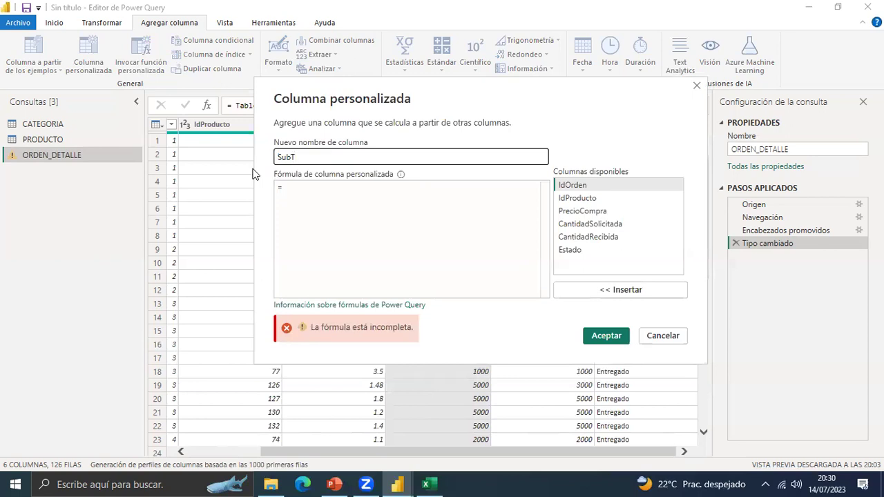
Define the SubTotal formula as [PrecioCompra]*[CantidadRecibida] and accept the custom column.
click(353, 201)
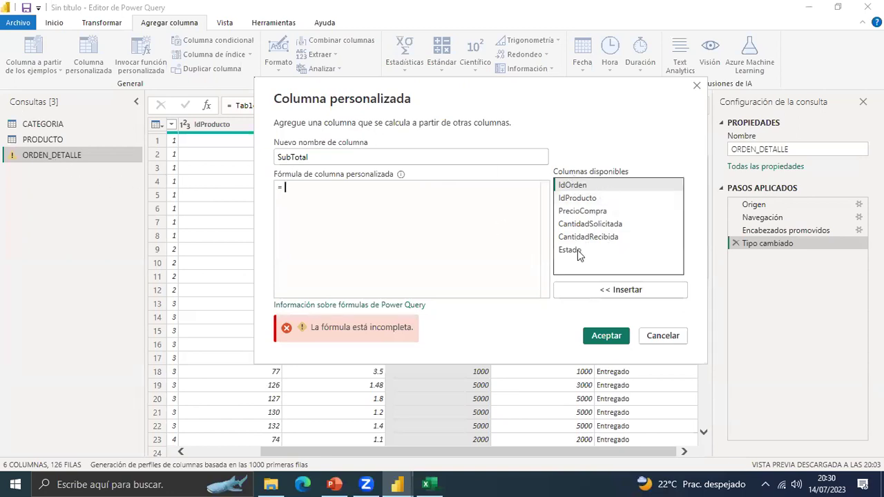
click(586, 211)
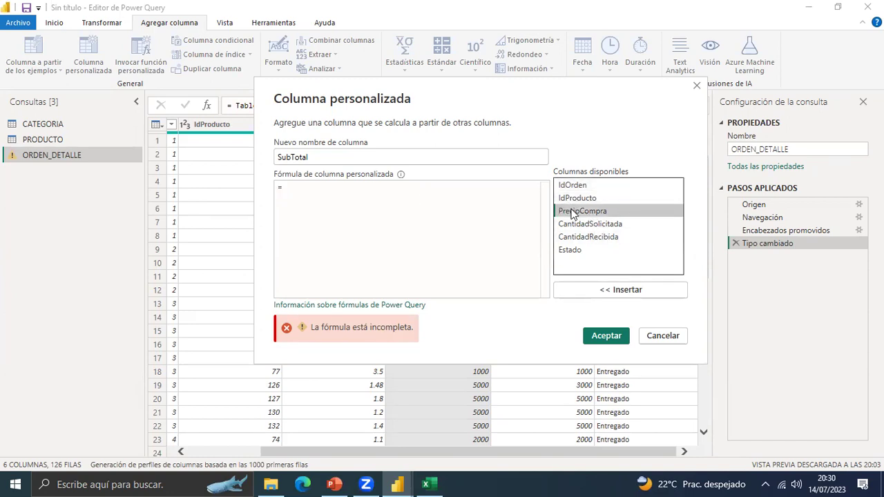
double_click(565, 211)
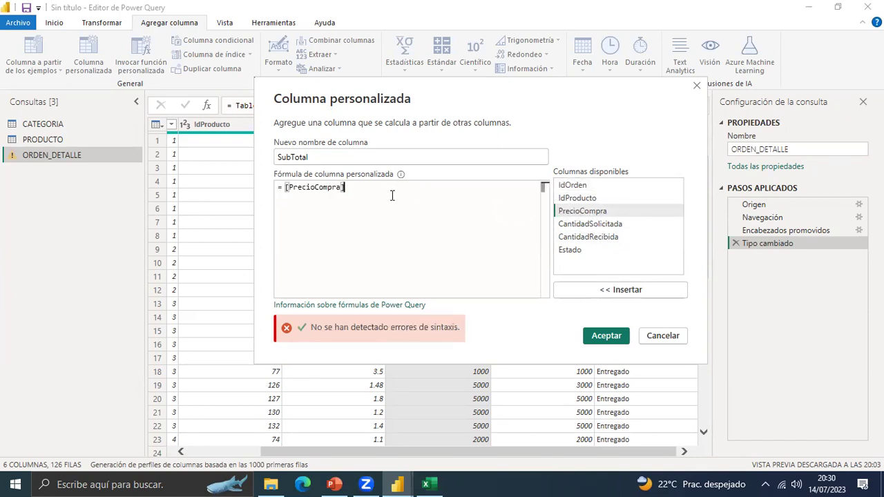
text(*)
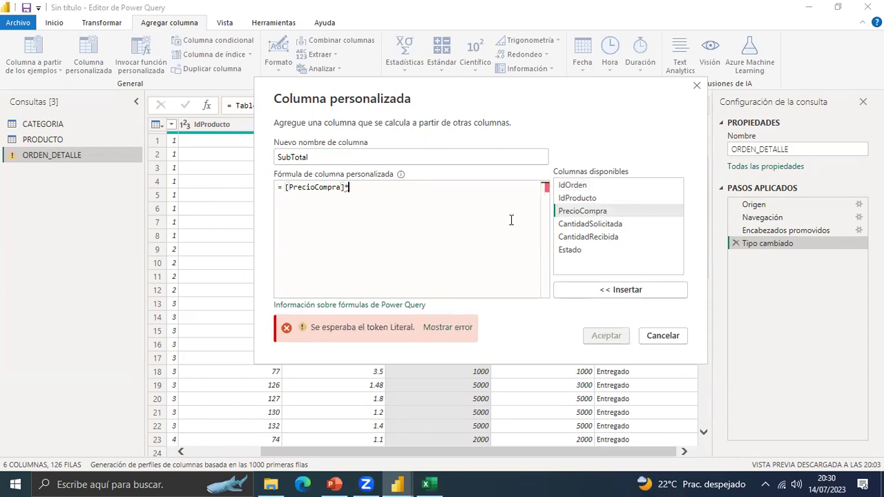
double_click(602, 236)
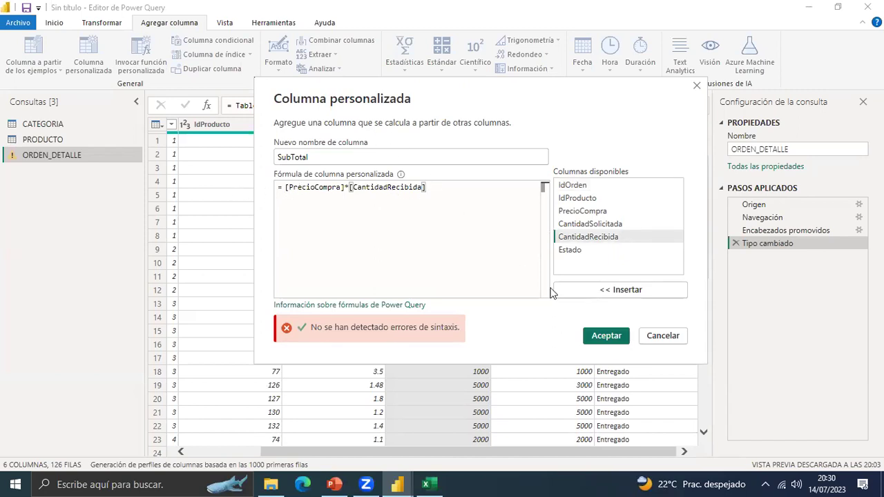
key(Return)
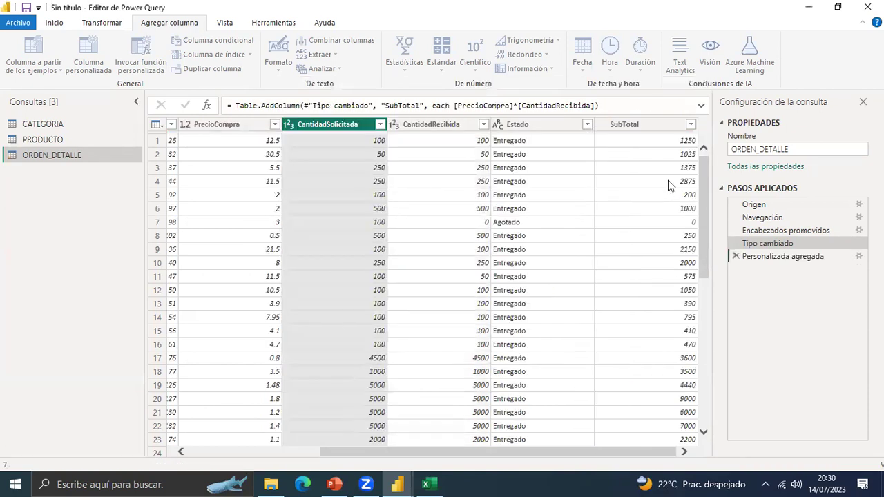
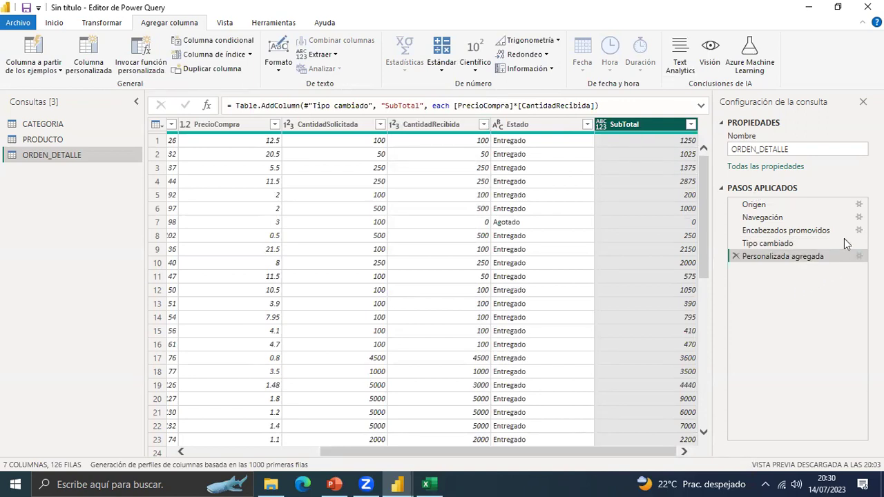
Edit the SubTotal custom column so its formula is [PrecioCompra]*[CantidadSolicitada].
click(857, 257)
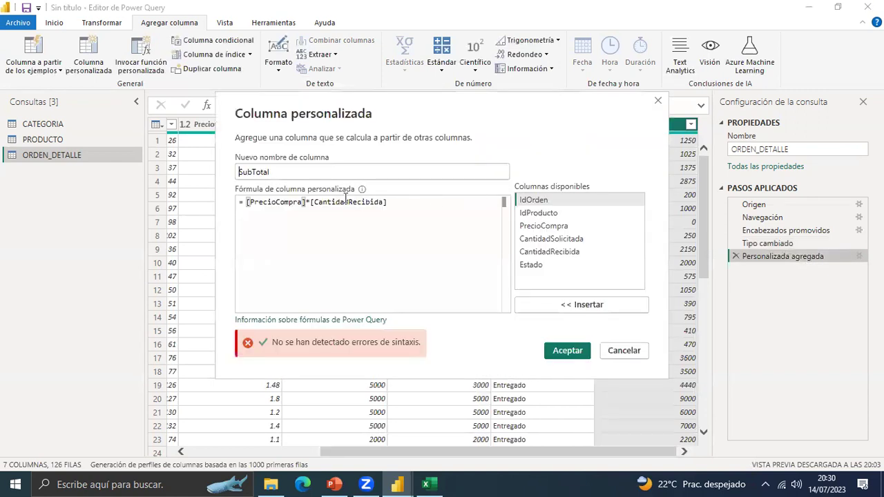
drag(311, 204, 391, 198)
key(BackSpace)
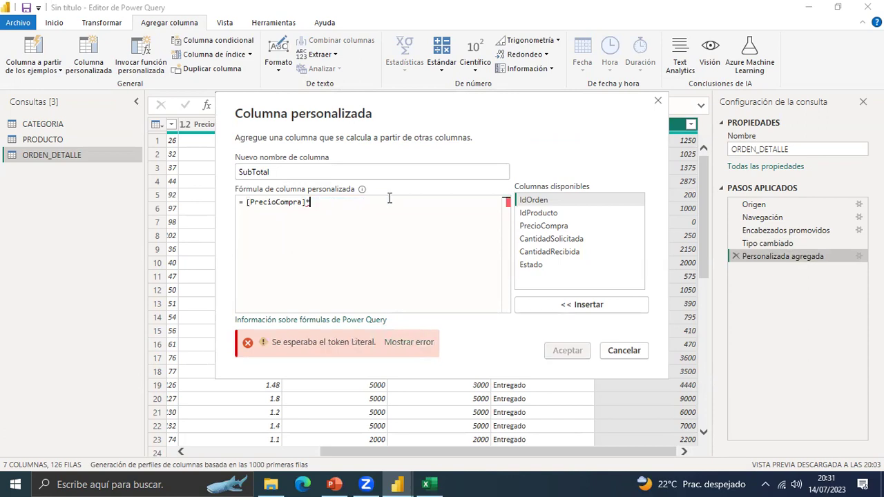
double_click(567, 240)
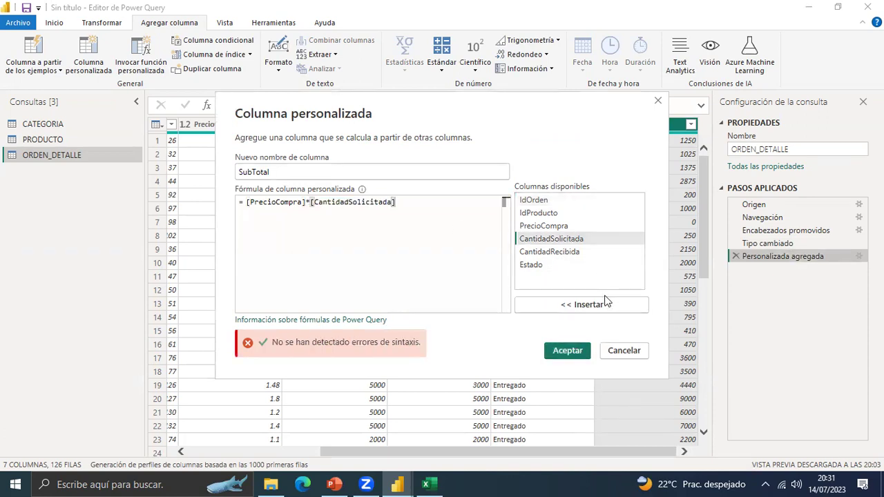
click(566, 352)
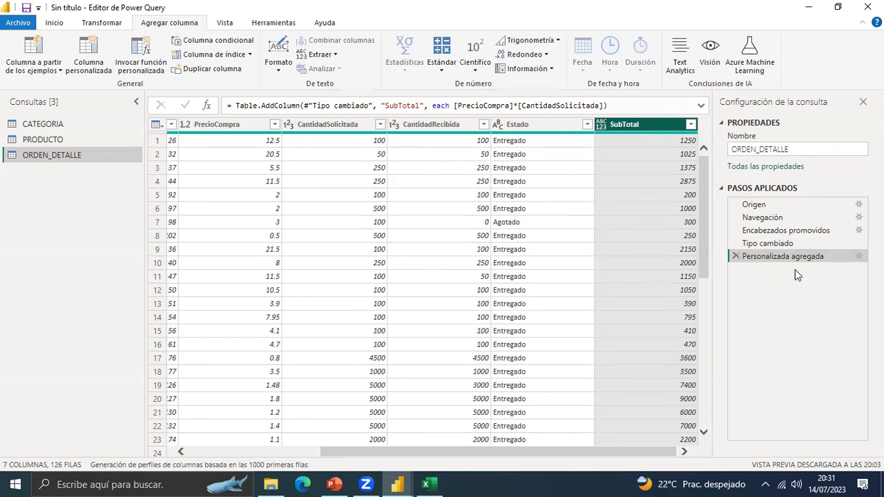
click(858, 256)
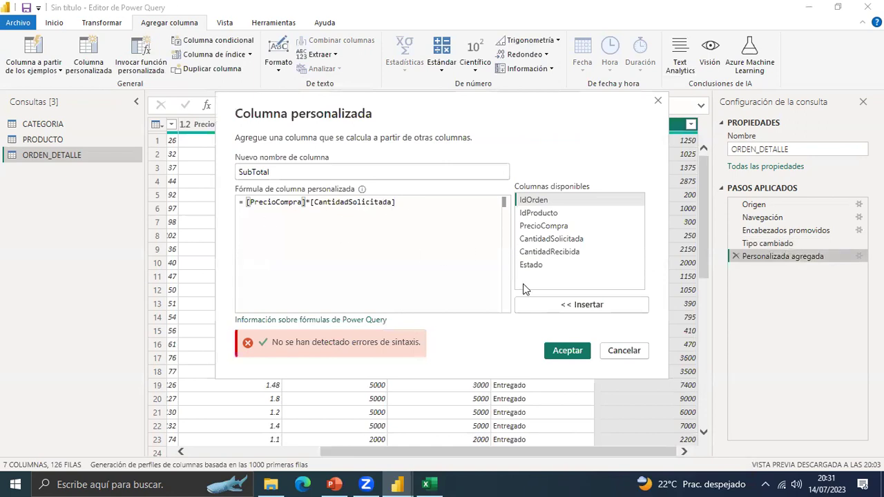
click(572, 350)
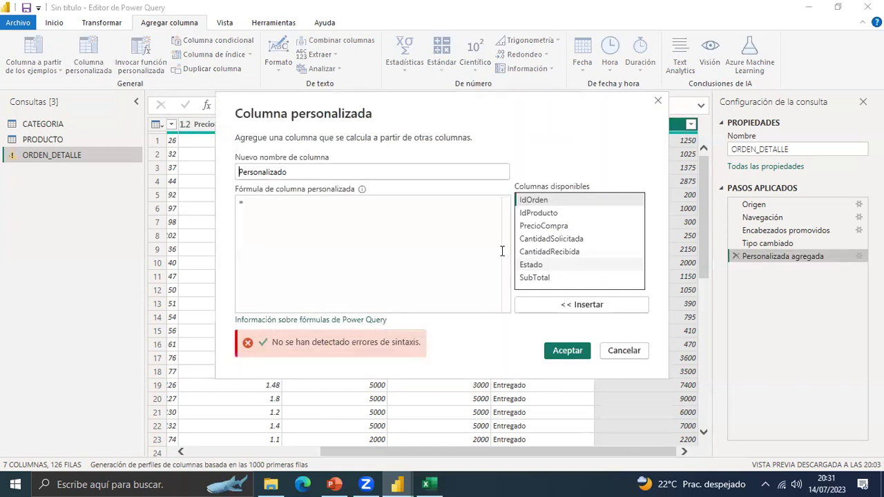
Name another new custom column in the ORDEN_DETALLE query Total.
click(289, 170)
key(BackSpace)
key(BackSpace)
key(BackSpace)
key(BackSpace)
key(BackSpace)
key(BackSpace)
key(BackSpace)
key(BackSpace)
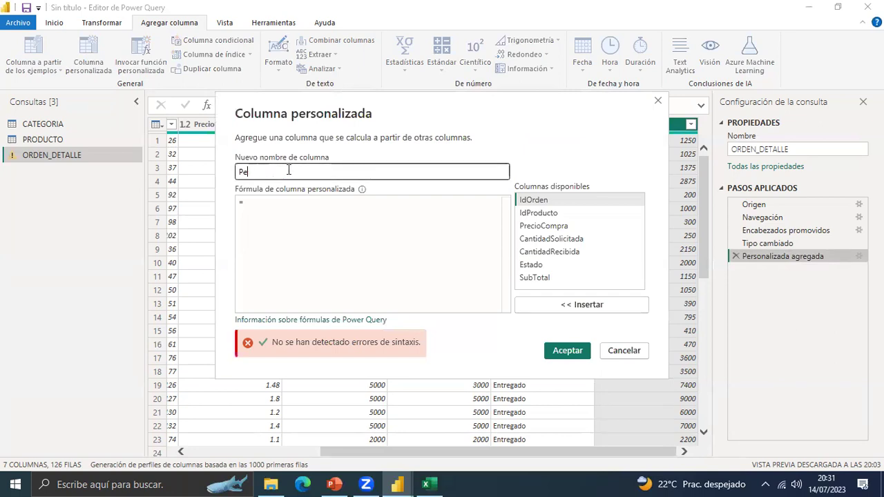
text(Total)
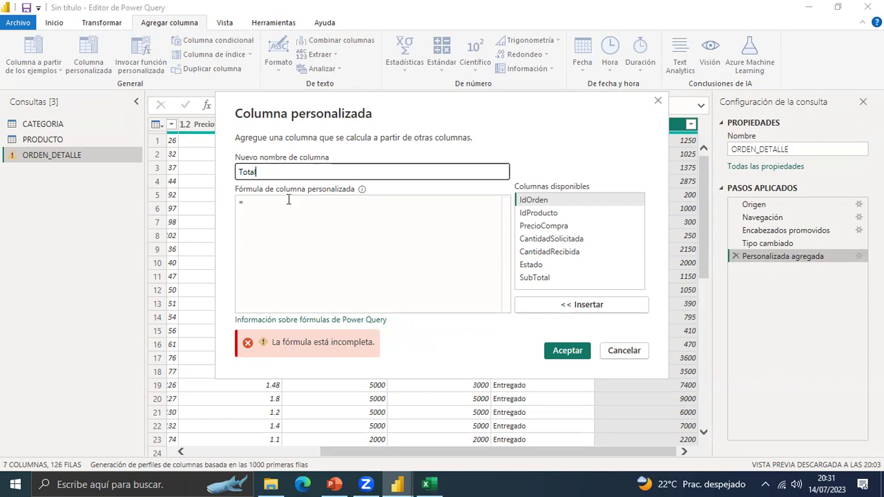
Define the Total formula as [SubTotal]+([SubTotal])*0.18 and accept the custom column.
click(289, 199)
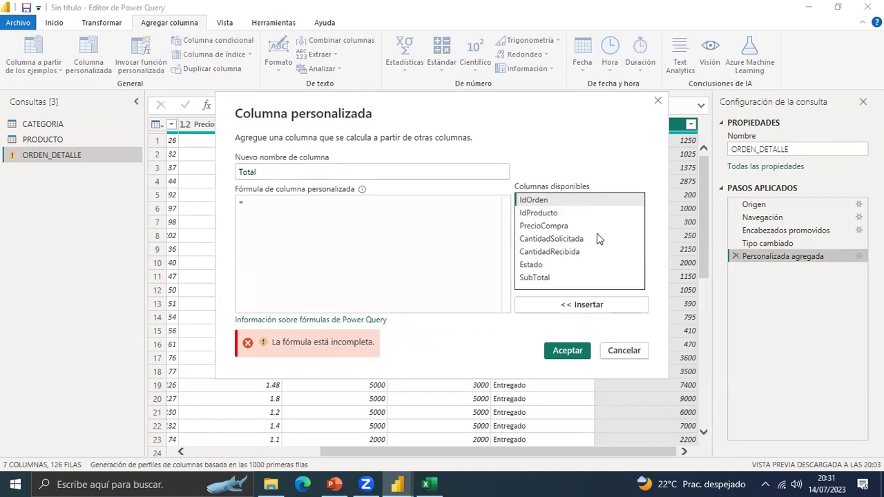
click(565, 228)
click(272, 200)
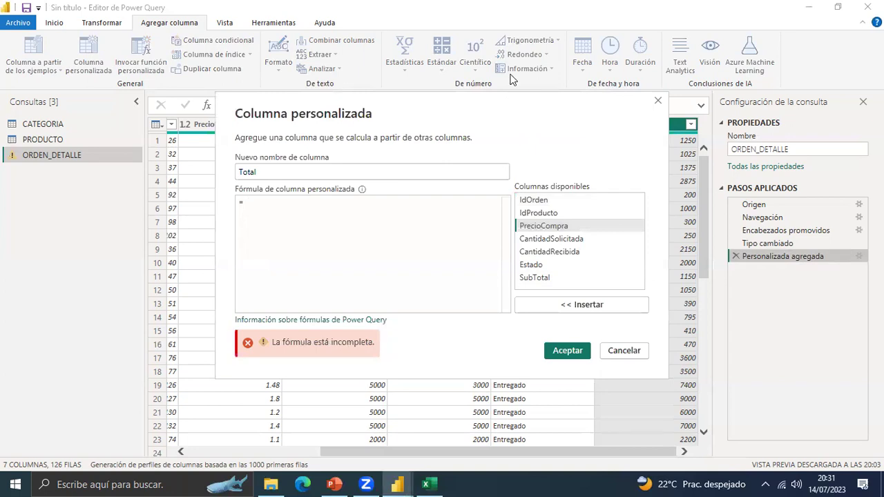
double_click(542, 278)
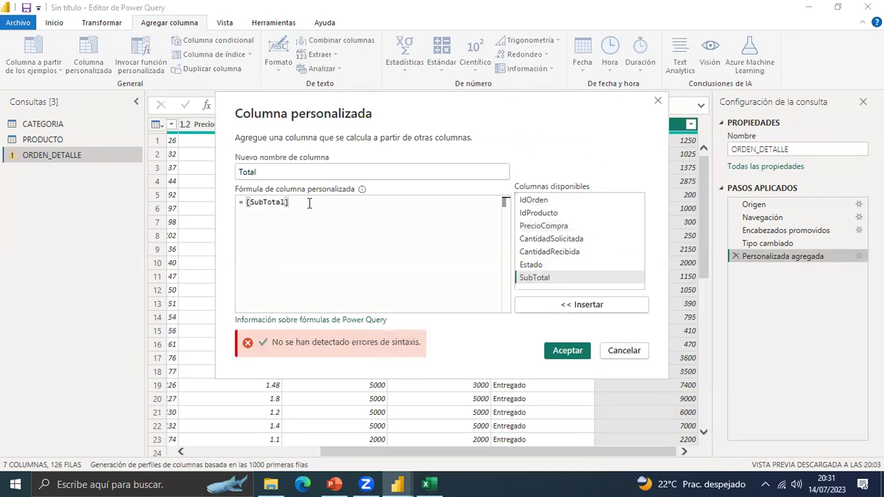
text(+())
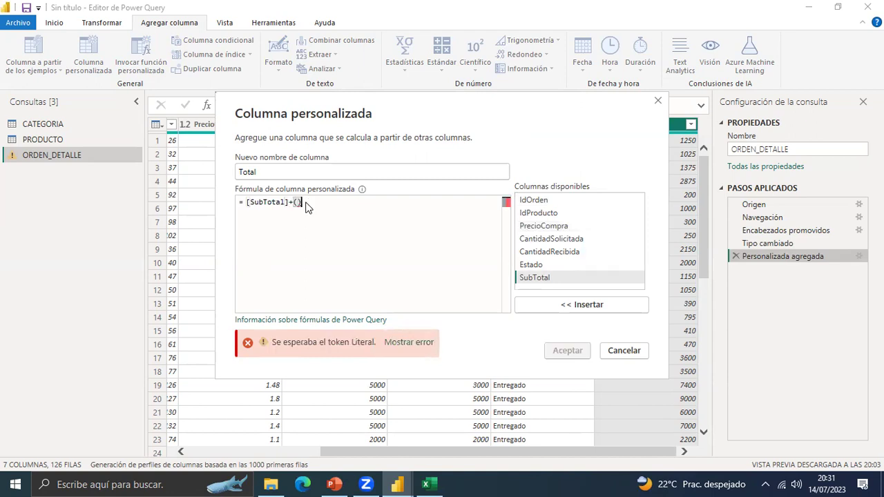
key(Left)
text(sub)
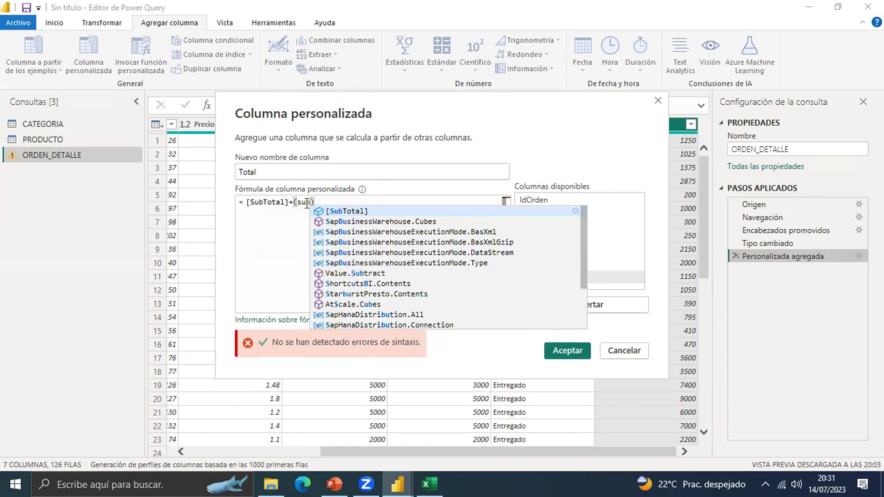
click(342, 210)
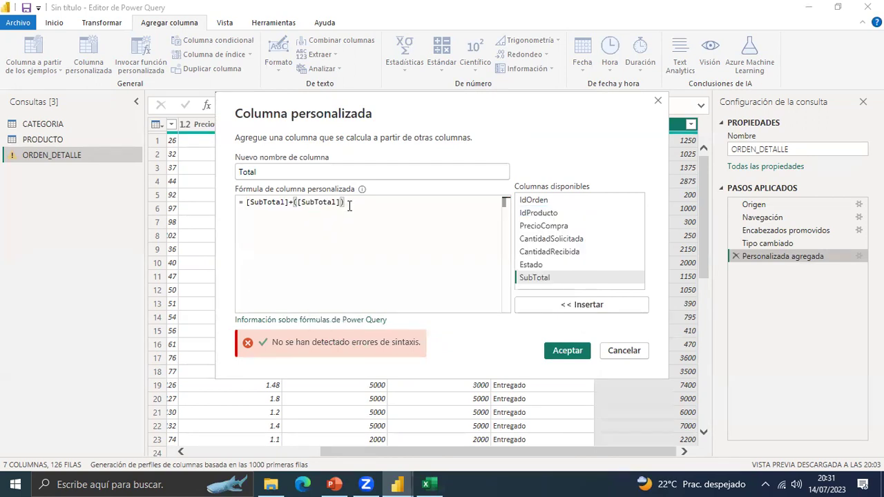
text(*)
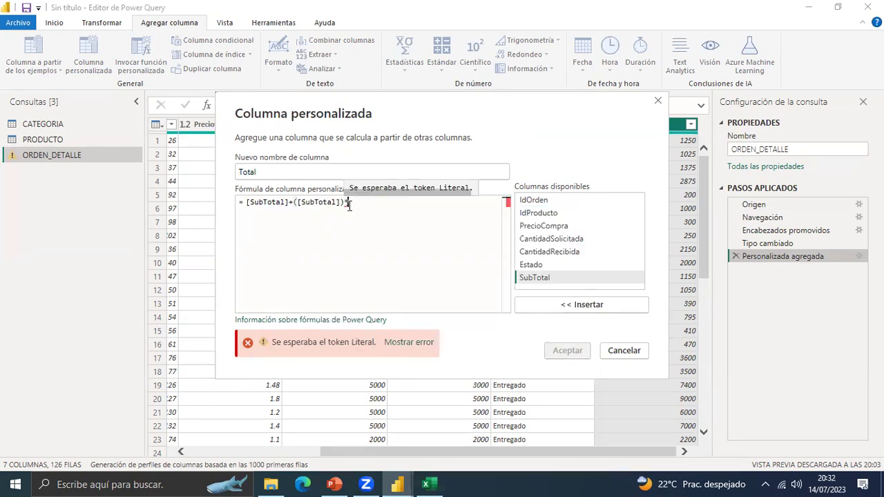
text(0.18)
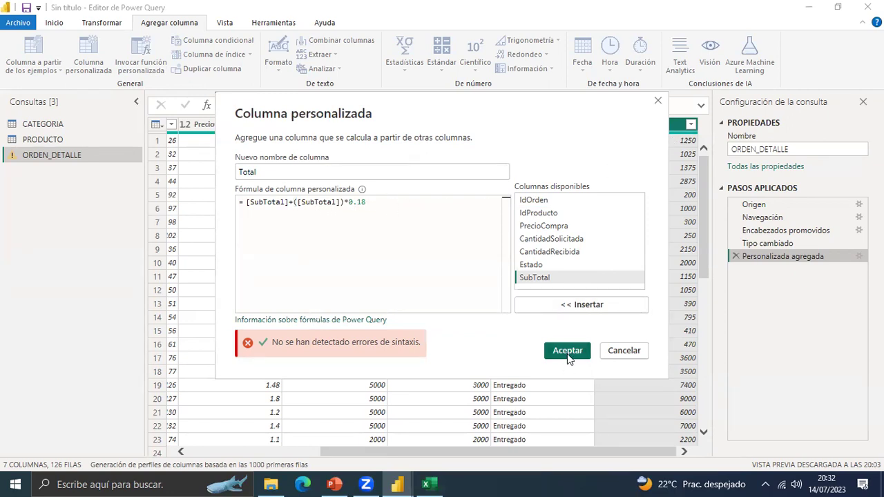
drag(347, 202, 366, 202)
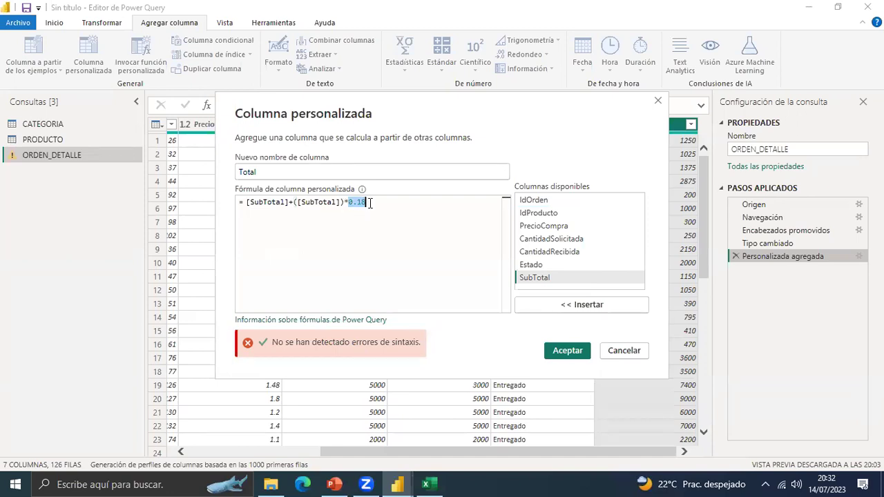
click(566, 351)
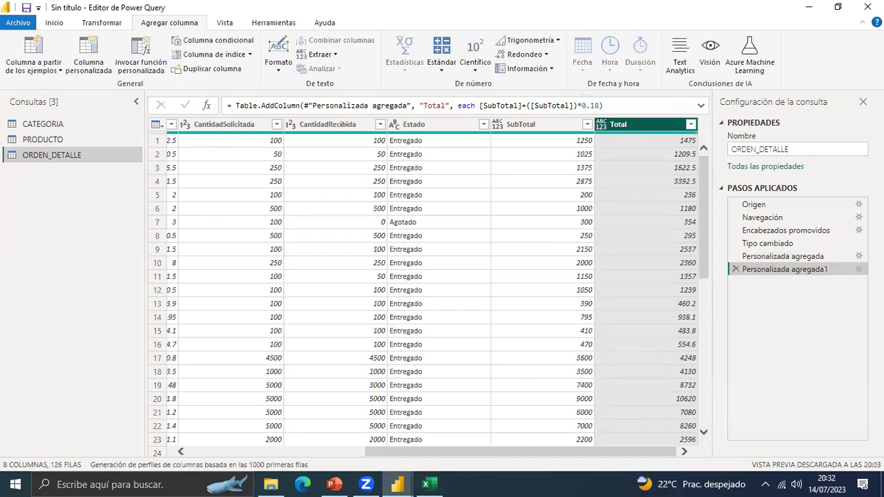
Reopen the Total custom column's definition to review the 0.18 factor in its formula.
click(858, 269)
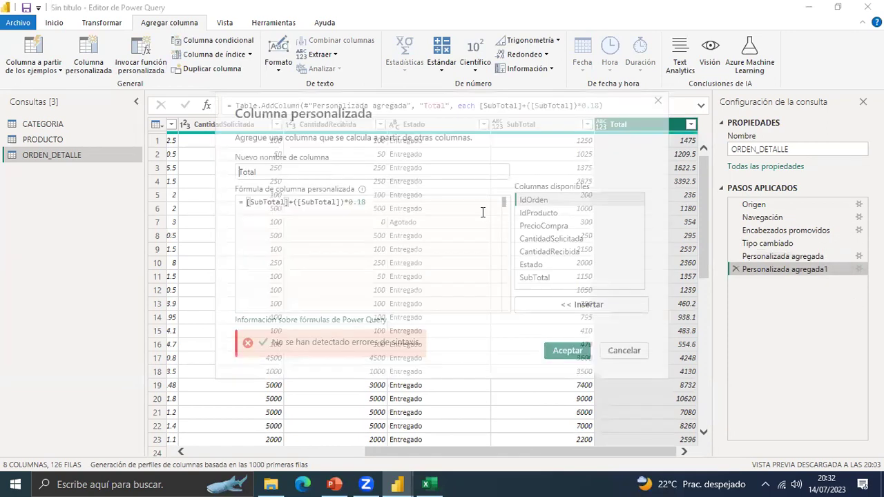
drag(348, 202, 366, 201)
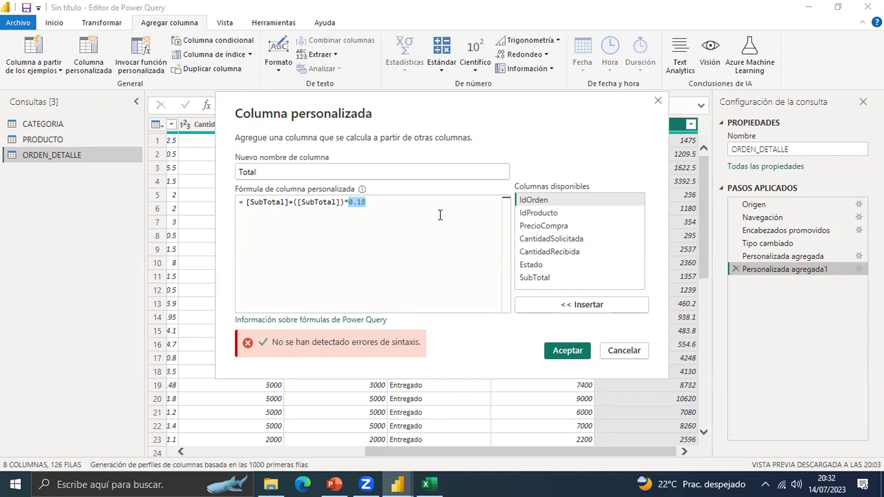
click(568, 352)
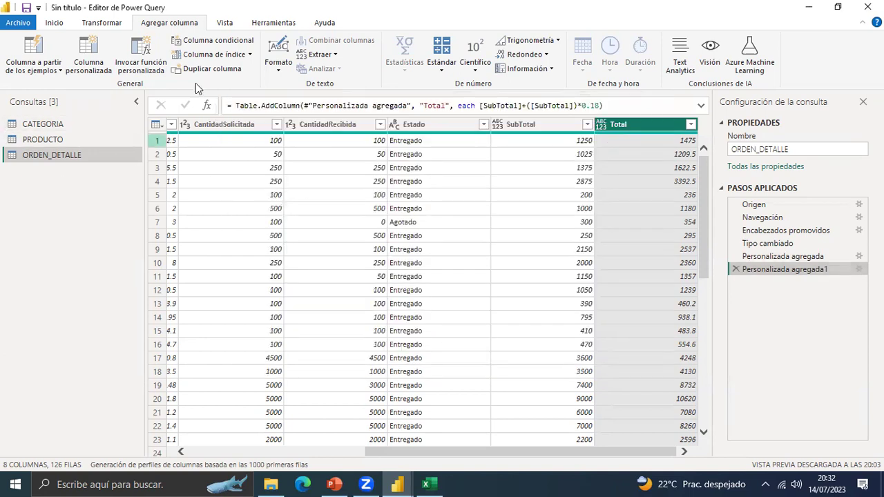
right_click(61, 222)
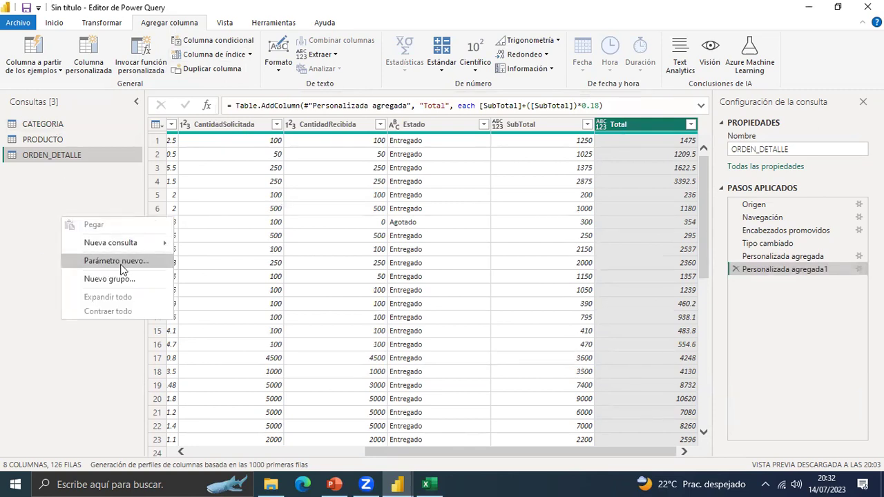
click(35, 220)
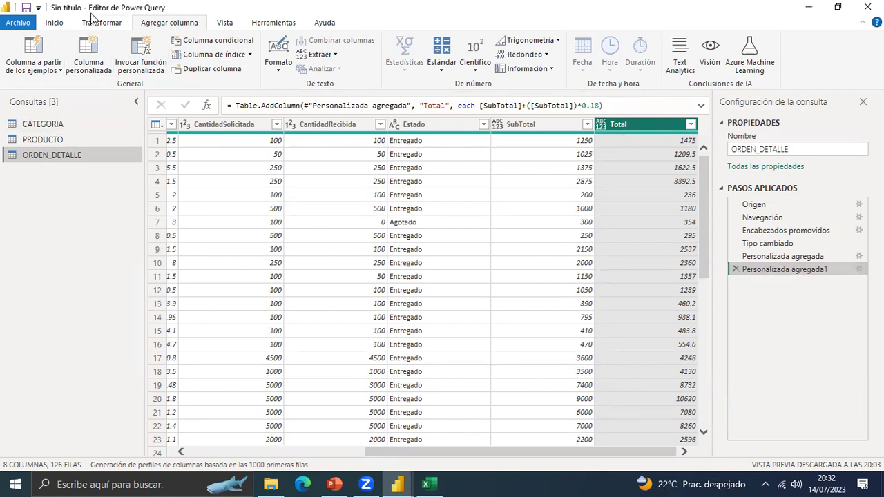
click(92, 20)
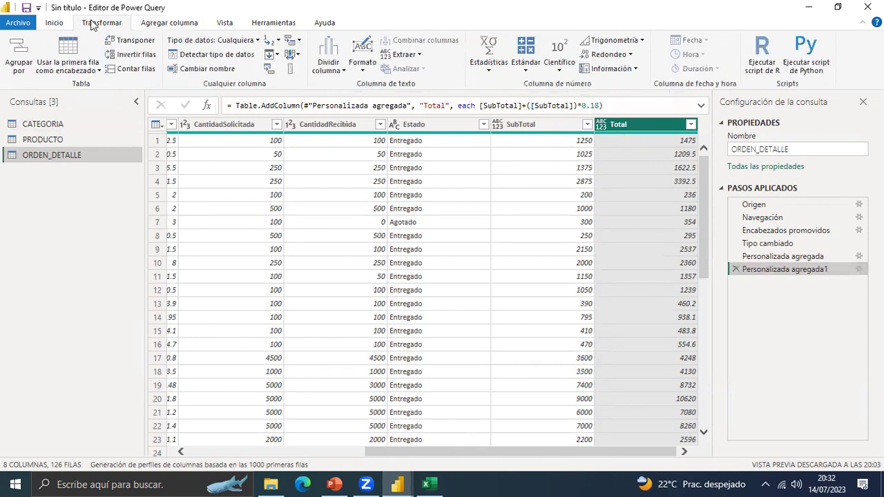
Create a new query parameter and name it igv.
click(53, 24)
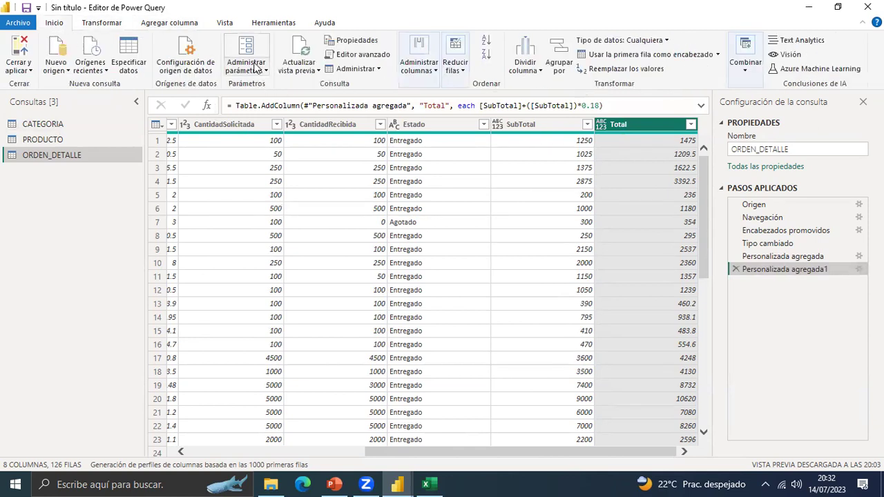
right_click(68, 169)
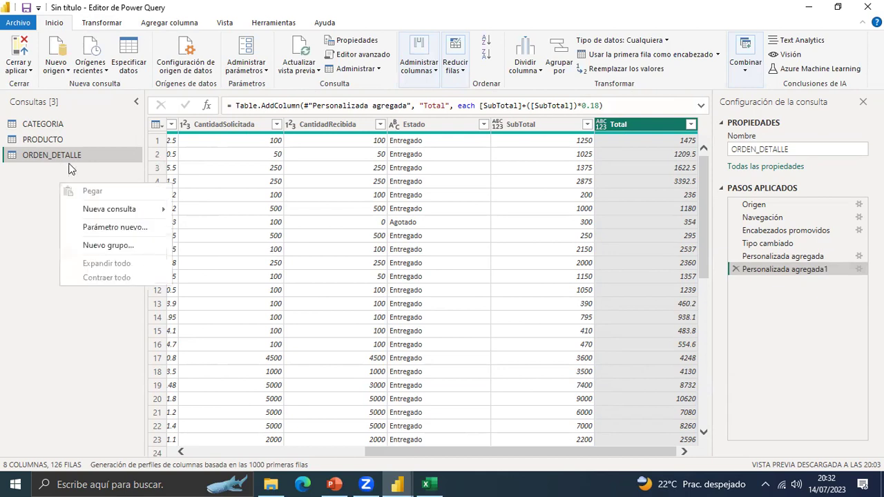
click(174, 25)
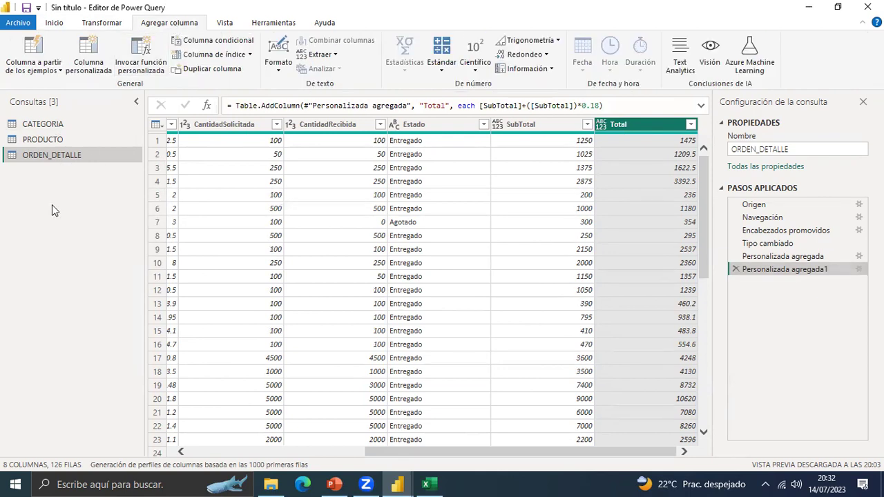
right_click(81, 185)
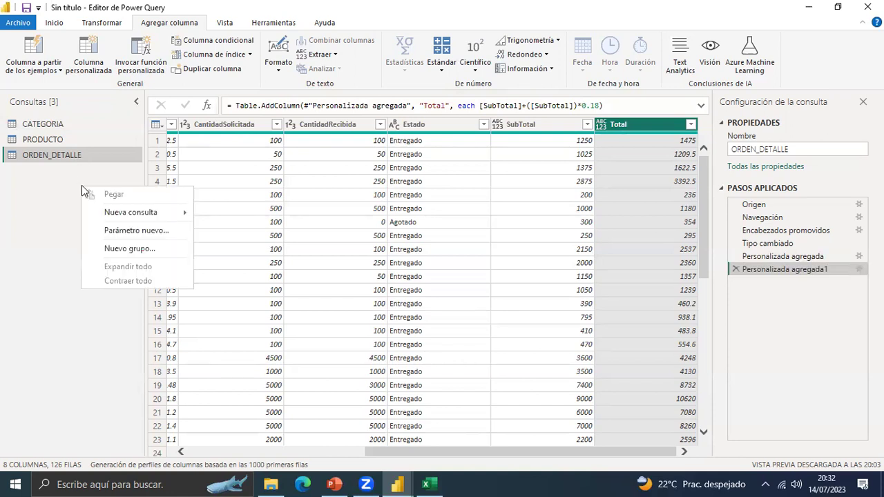
click(151, 232)
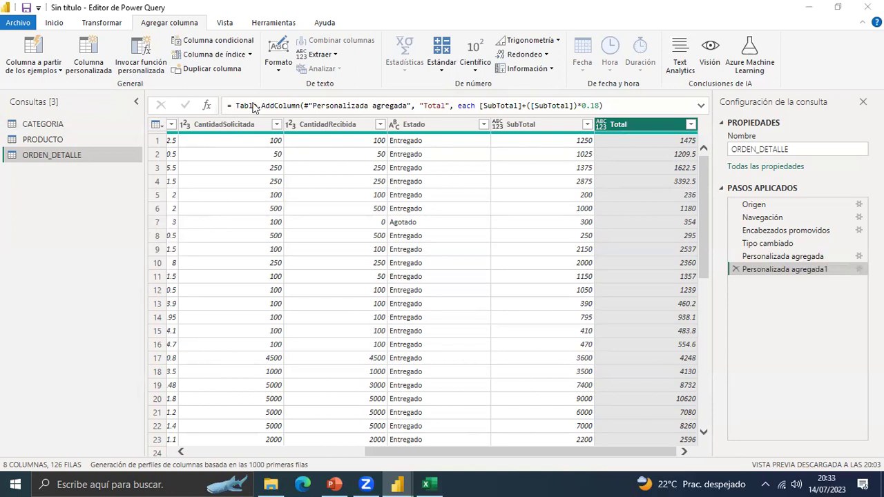
key(ctrl+a)
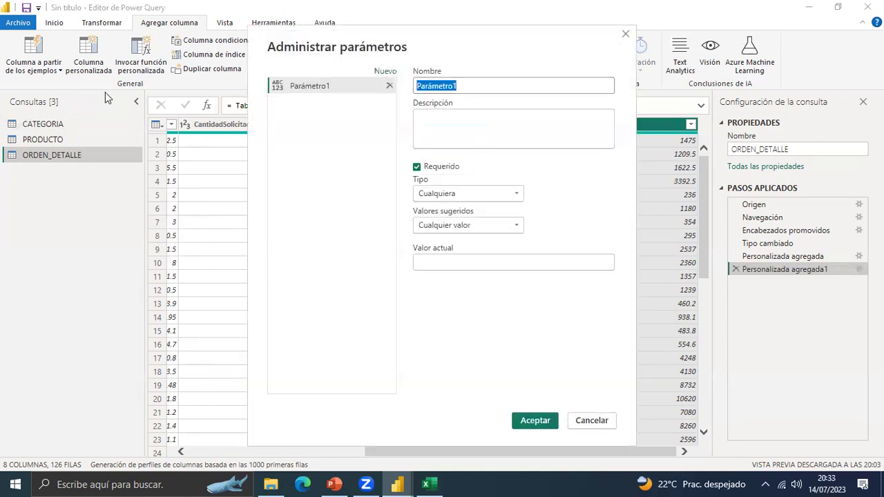
key(BackSpace)
text(idg)
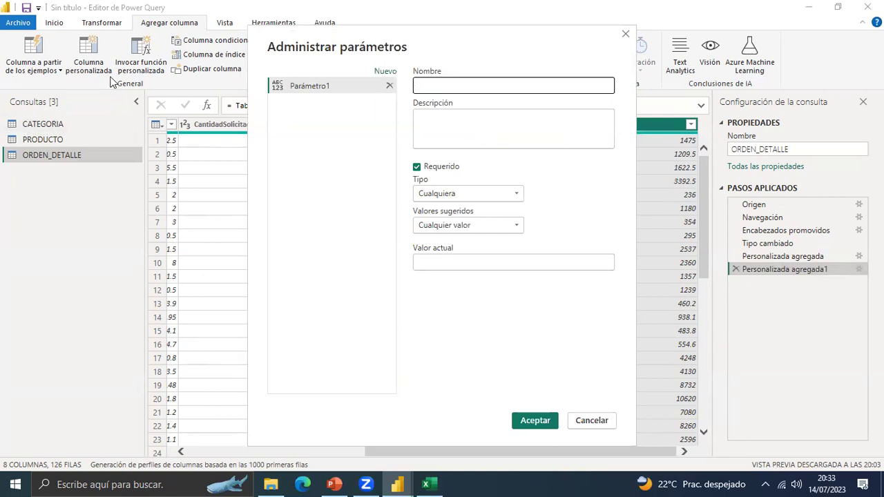
click(523, 130)
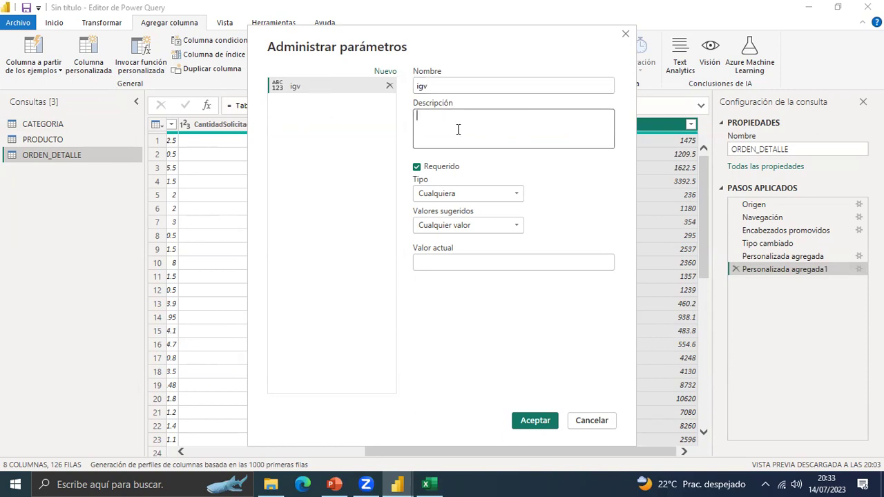
Set the igv parameter's type to Número decimal, allow any value, enter 0.18 as its current value and accept it.
click(516, 194)
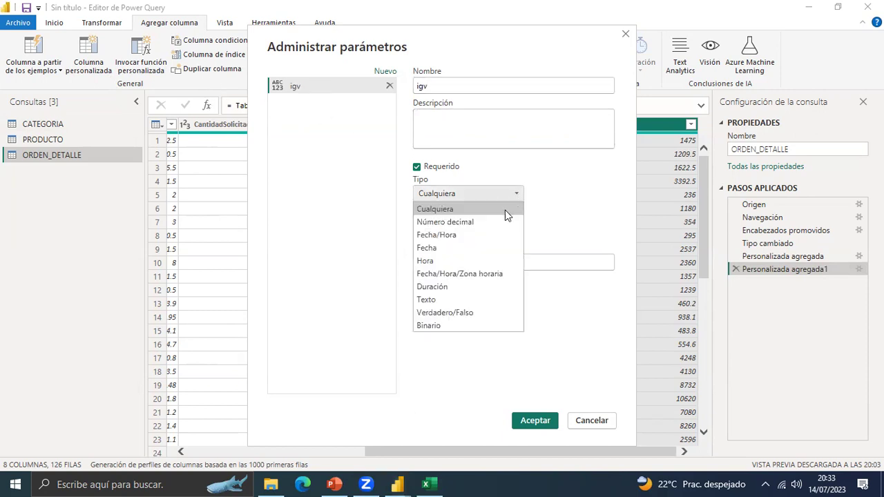
click(475, 222)
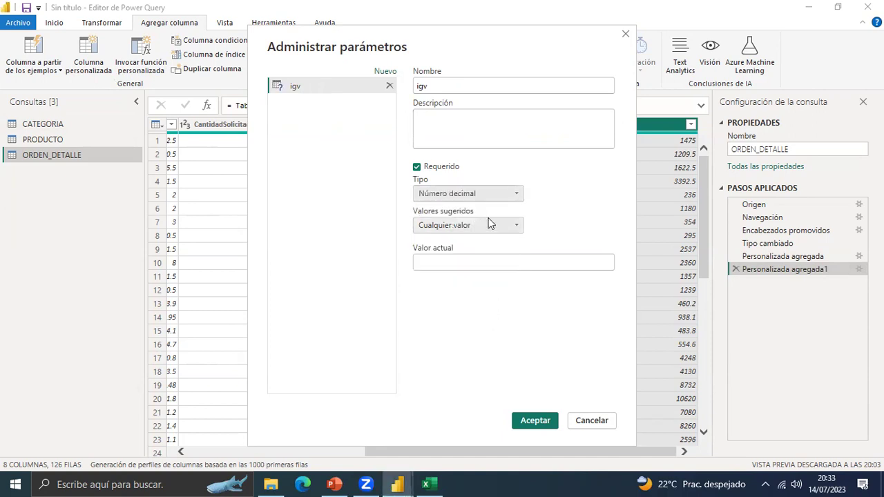
click(523, 232)
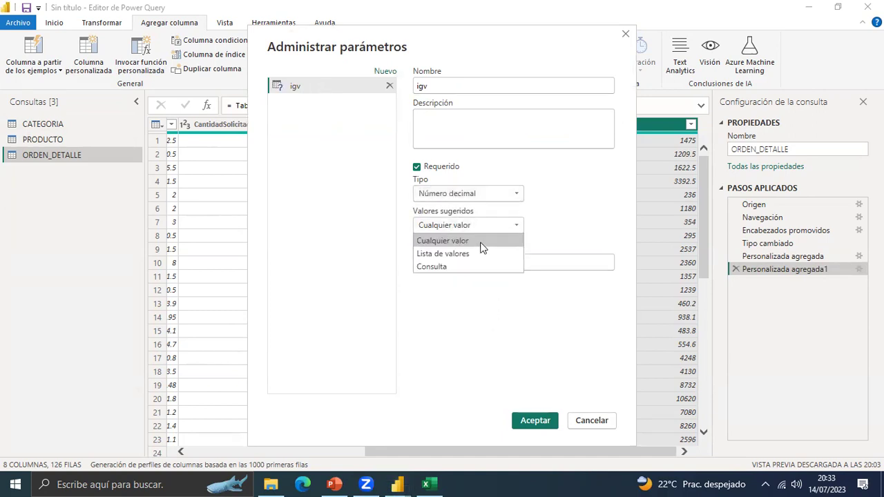
click(481, 243)
click(457, 260)
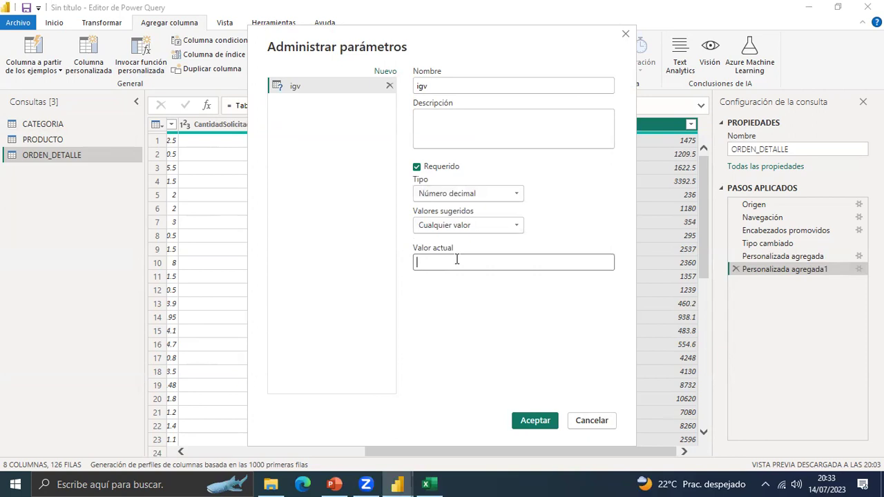
text(0.18)
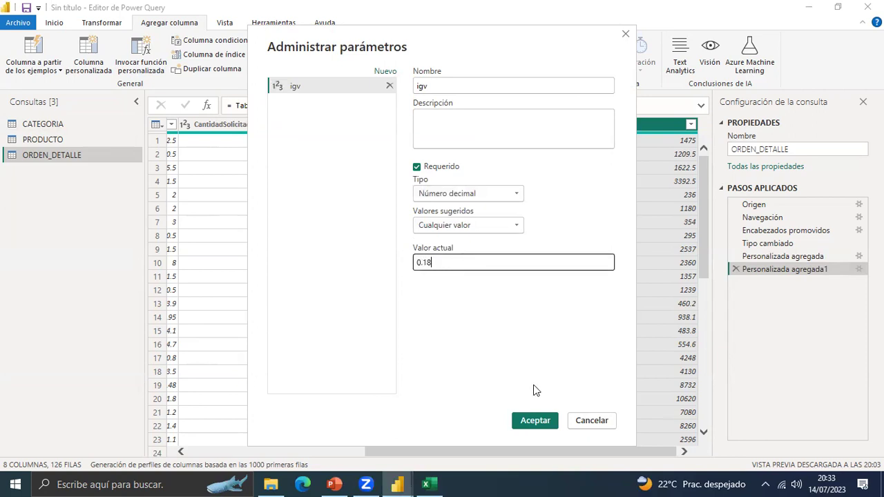
click(529, 425)
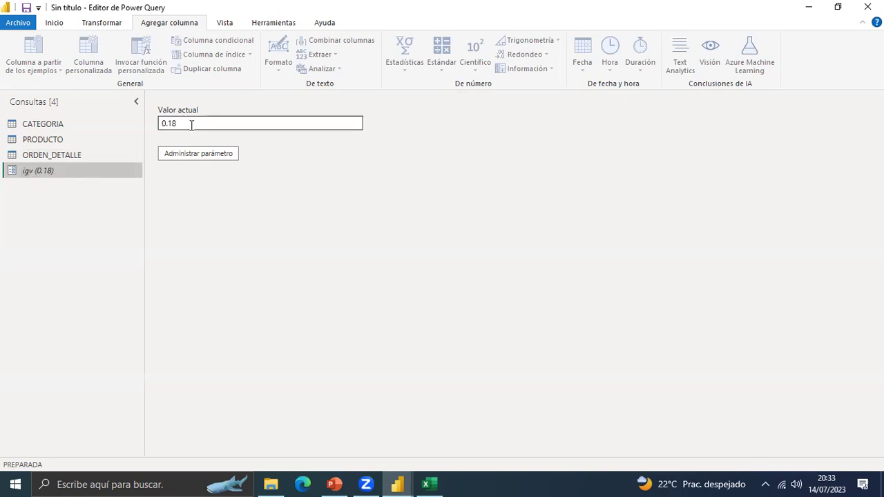
Return to the ORDEN_DETALLE query and select its Total column.
click(64, 156)
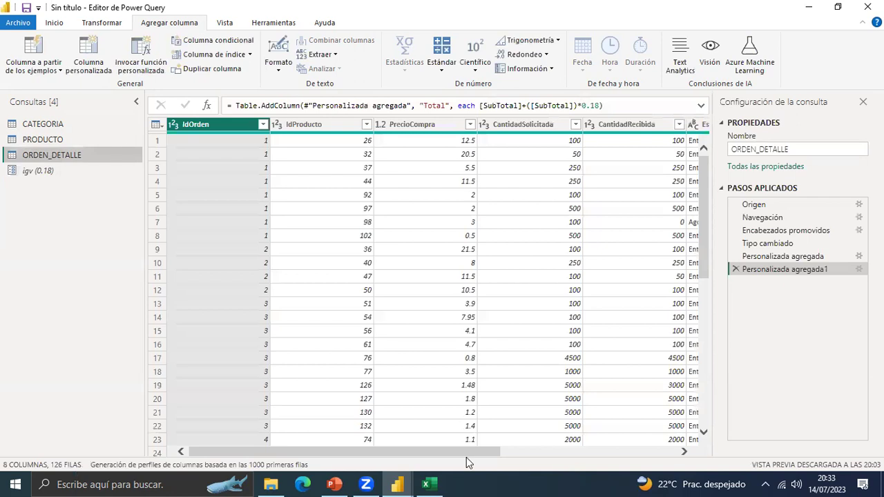
drag(465, 455, 536, 455)
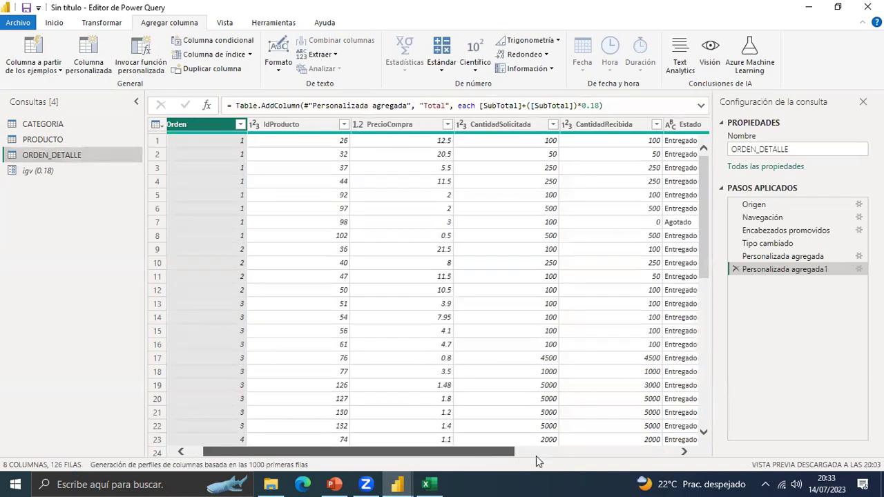
click(630, 453)
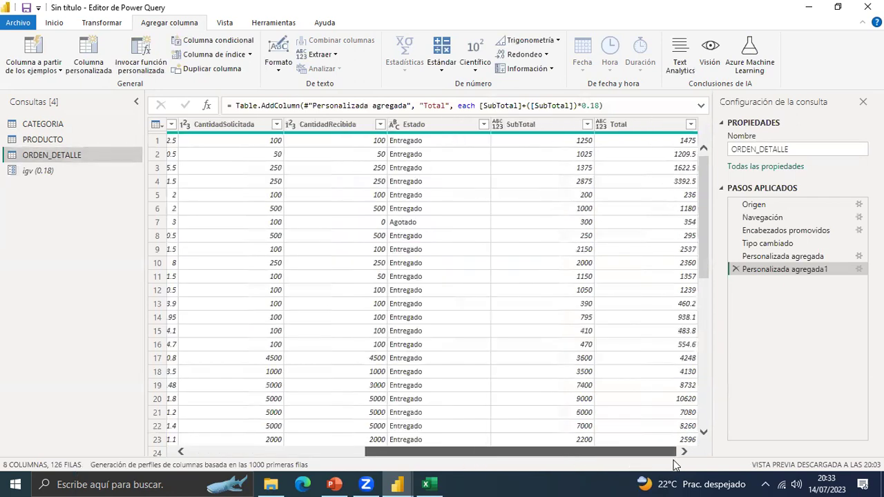
click(687, 142)
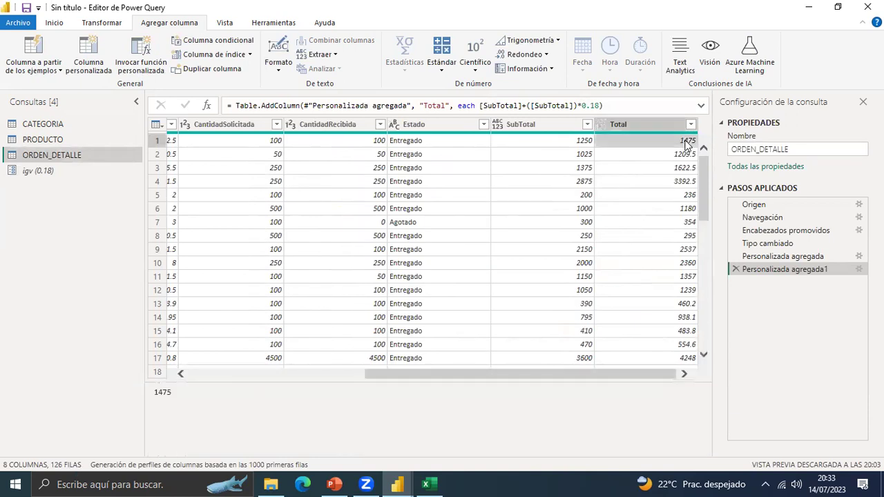
click(661, 127)
drag(753, 205, 817, 245)
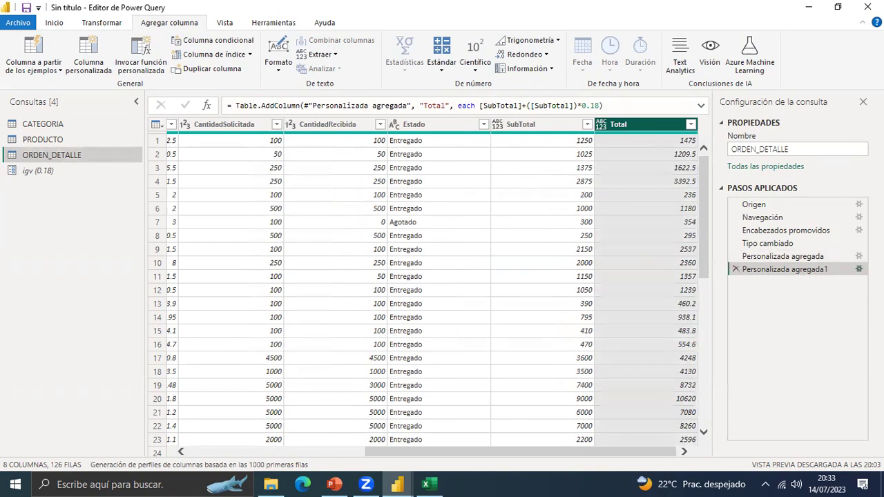
click(859, 269)
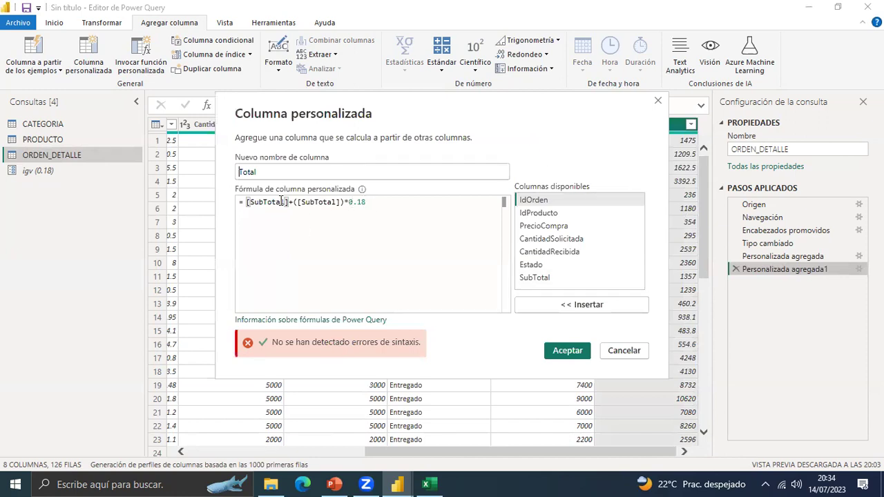
click(657, 100)
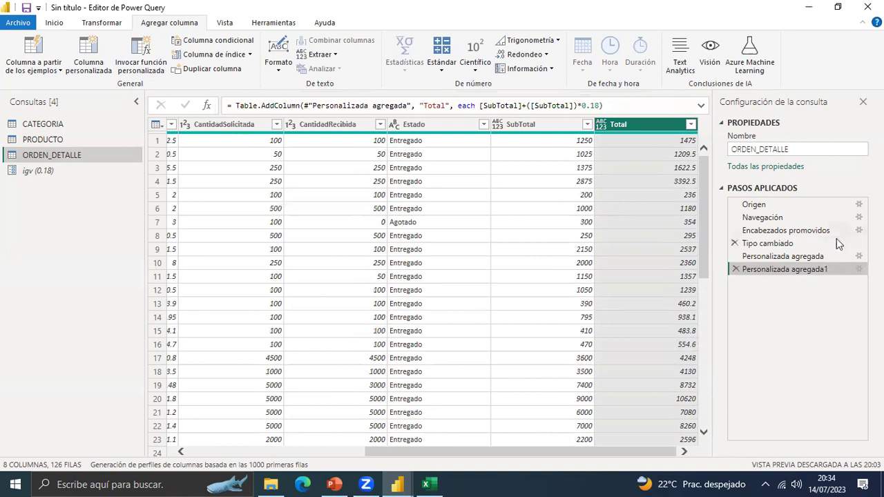
double_click(771, 272)
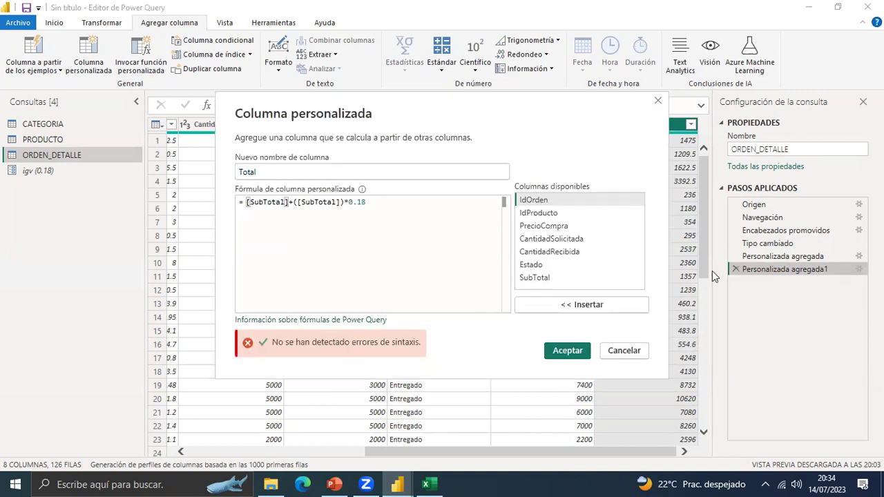
click(657, 101)
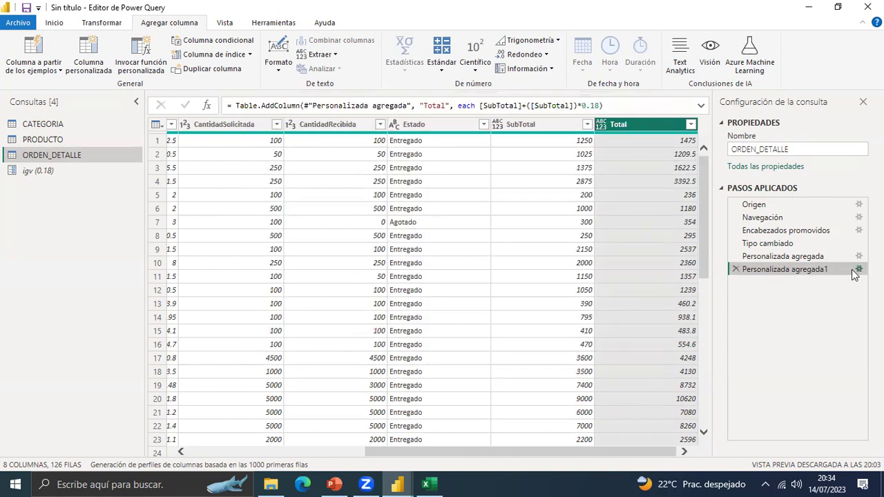
Edit the Total custom column to use the igv parameter, making its formula [SubTotal]+([SubTotal])*igv, and accept it.
click(859, 269)
click(858, 269)
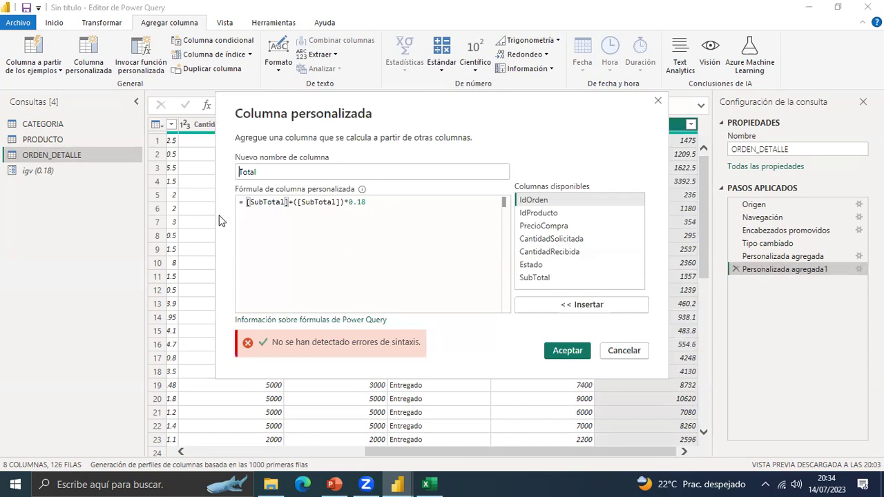
drag(347, 202, 366, 201)
key(BackSpace)
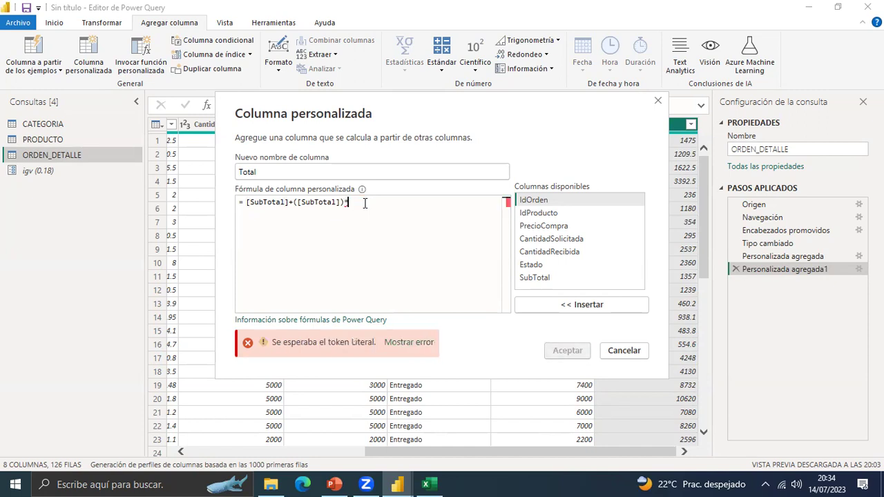
text(igv)
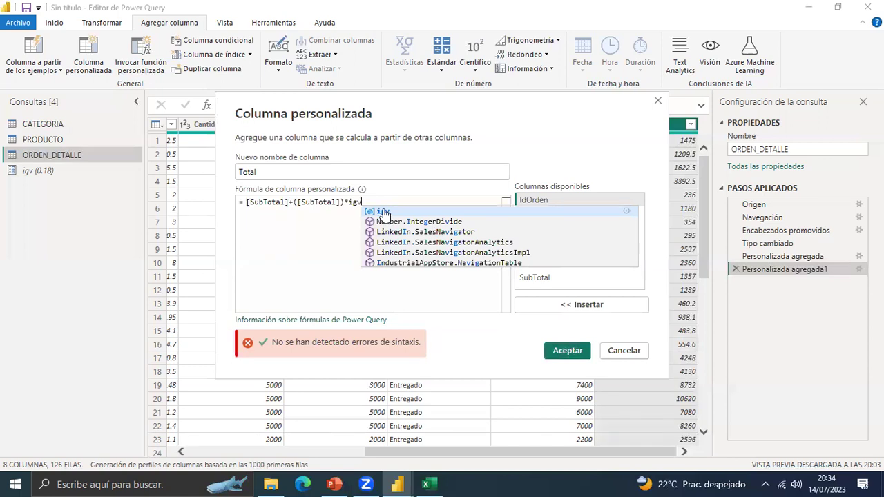
click(384, 212)
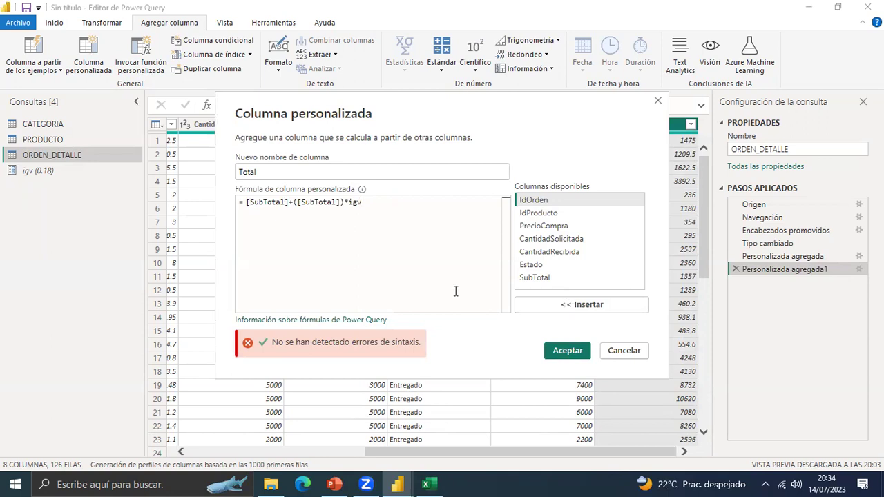
click(574, 354)
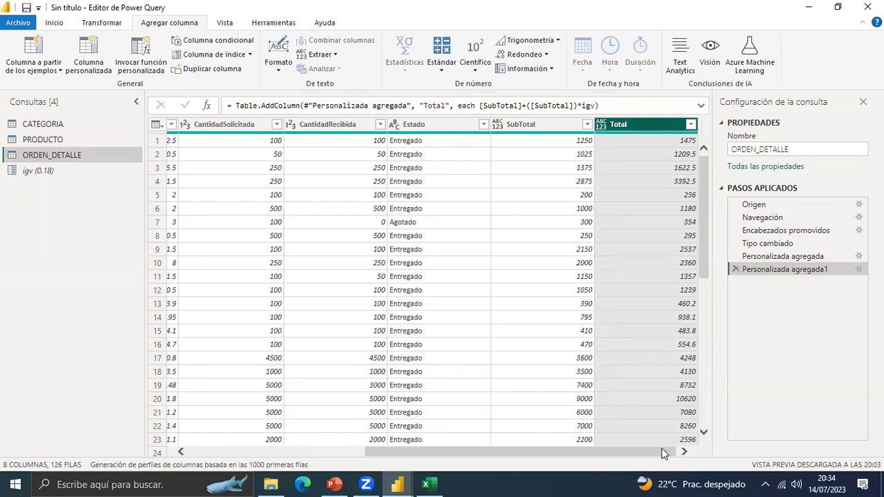
Set the igv parameter's current value to 0.30.
click(40, 170)
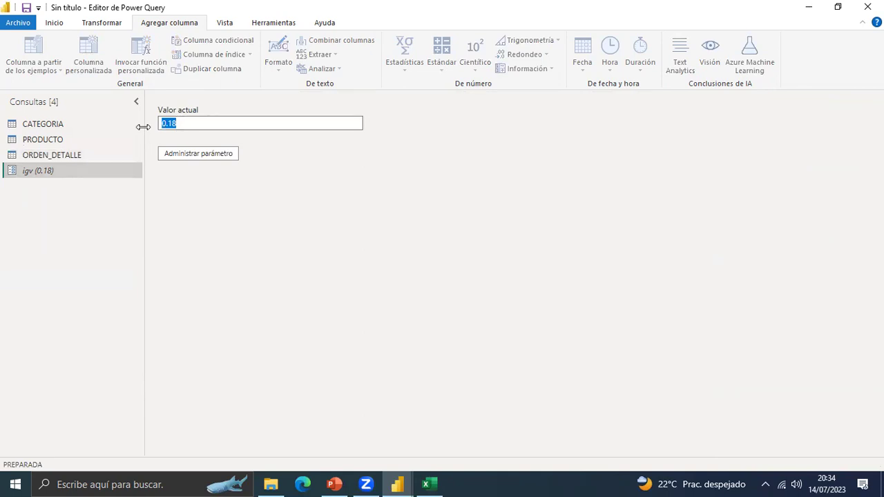
text(0.)
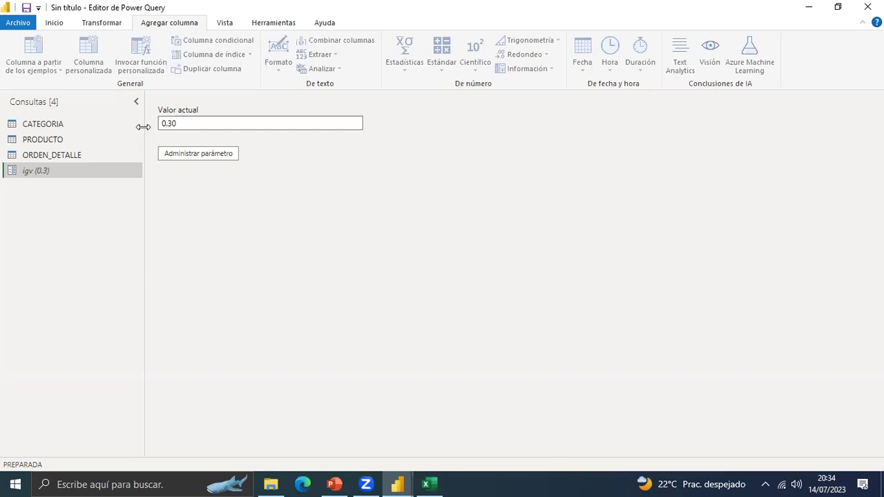
click(156, 176)
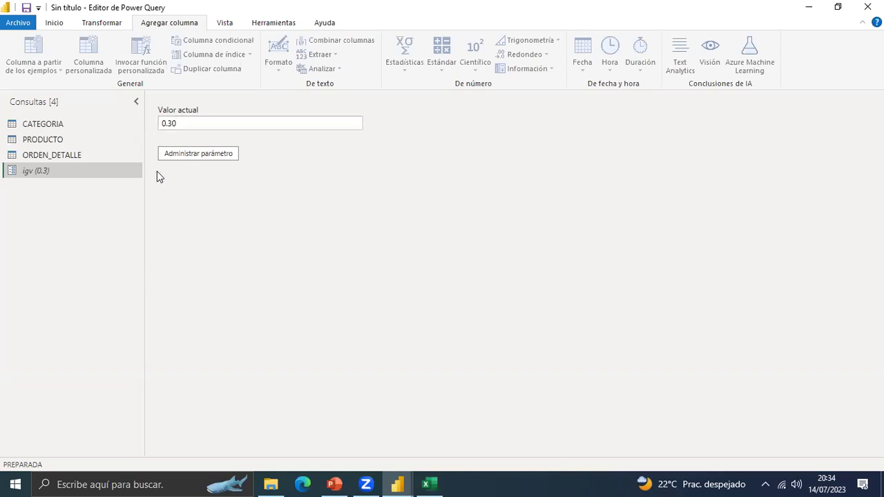
Check the recalculated values of the Total column in the ORDEN_DETALLE query.
click(60, 158)
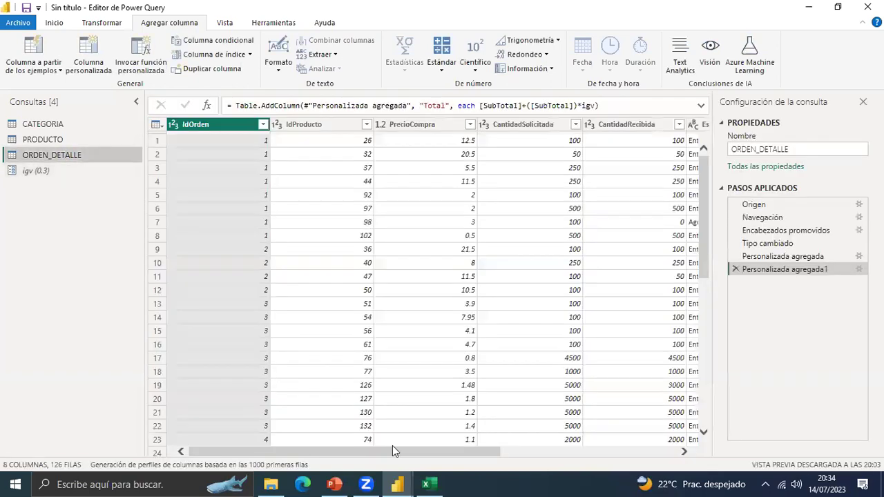
drag(392, 450, 459, 469)
drag(592, 463, 594, 461)
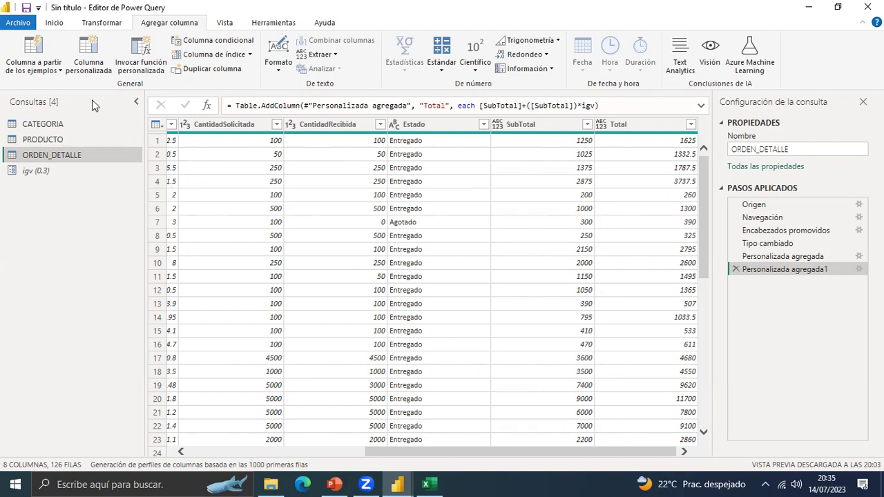
Set the igv parameter's current value back to 0.18.
click(63, 171)
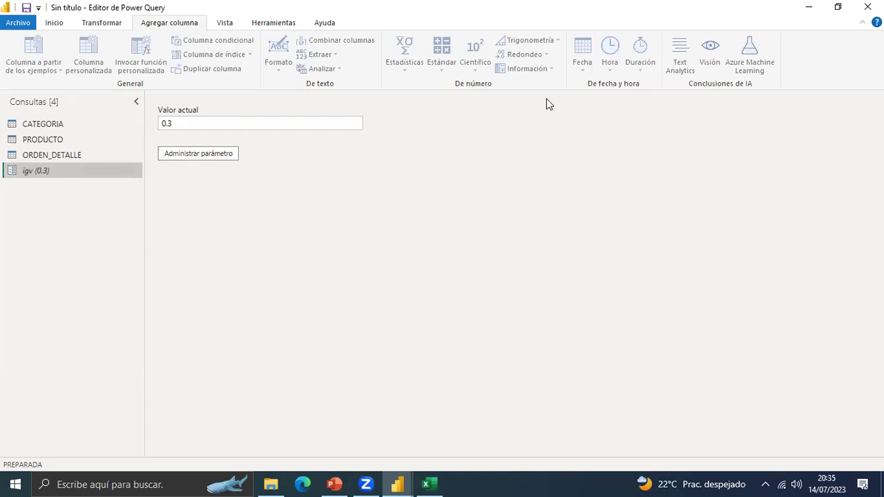
click(185, 126)
drag(185, 127, 160, 133)
text(0.)
click(269, 184)
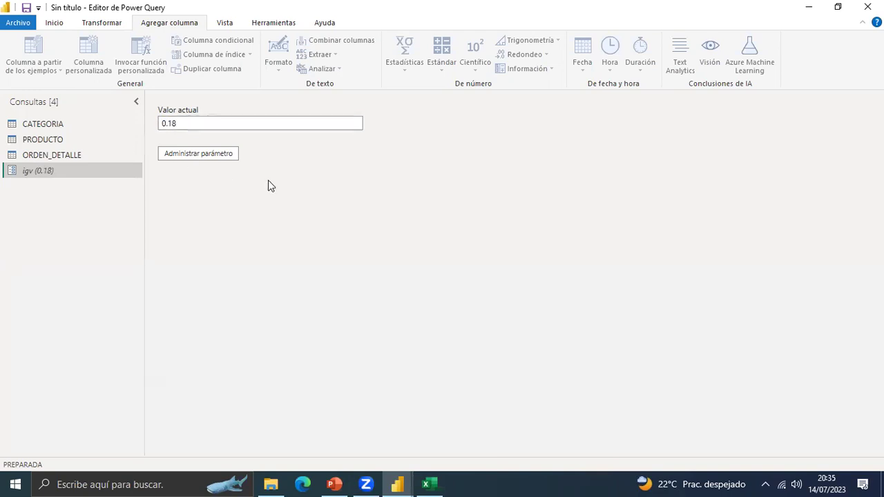
Check the Total column's values in the ORDEN_DETALLE query with the current igv value.
click(34, 159)
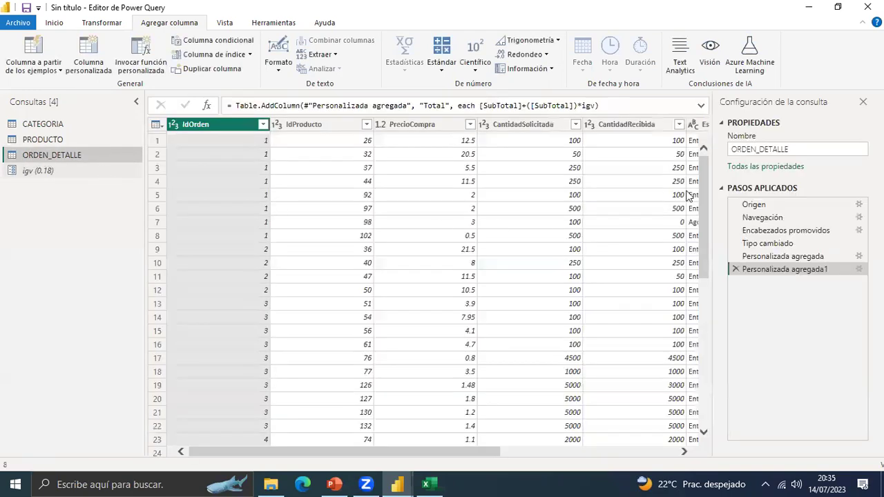
click(532, 452)
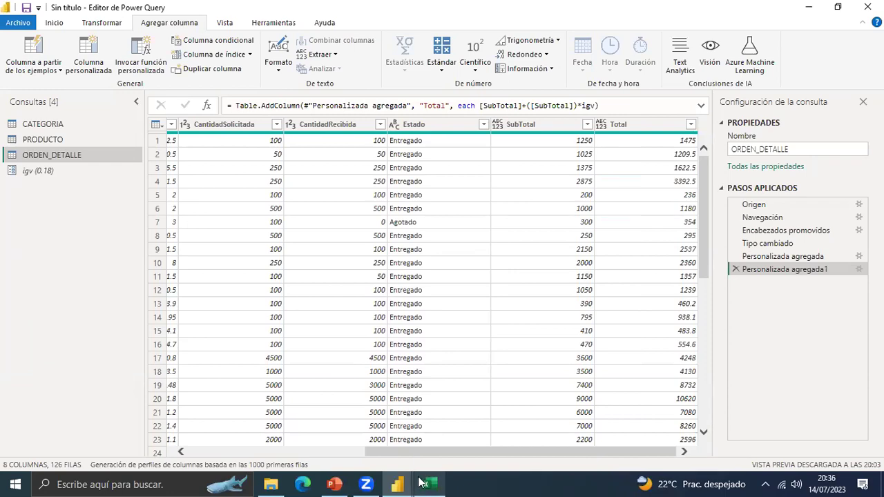
Switch to File Explorer, open Lenguaje M.txt and copy the SubTotal function code of Ejemplo Nº2.
click(275, 483)
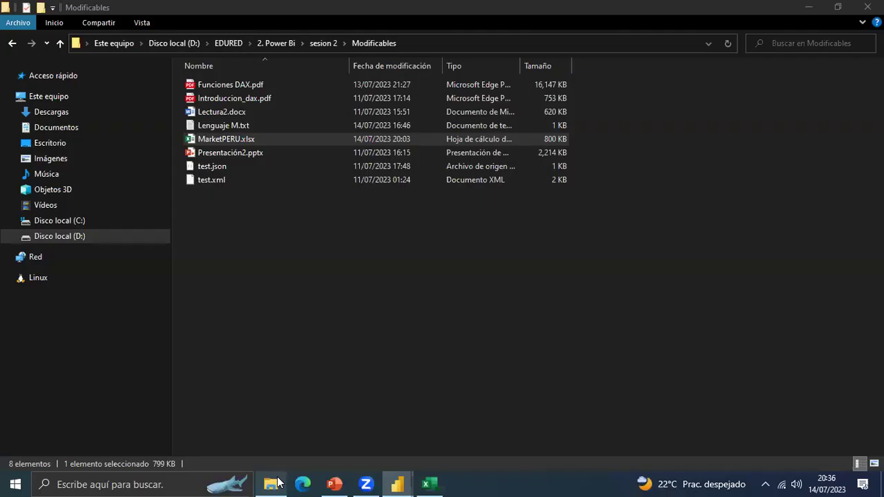
double_click(227, 126)
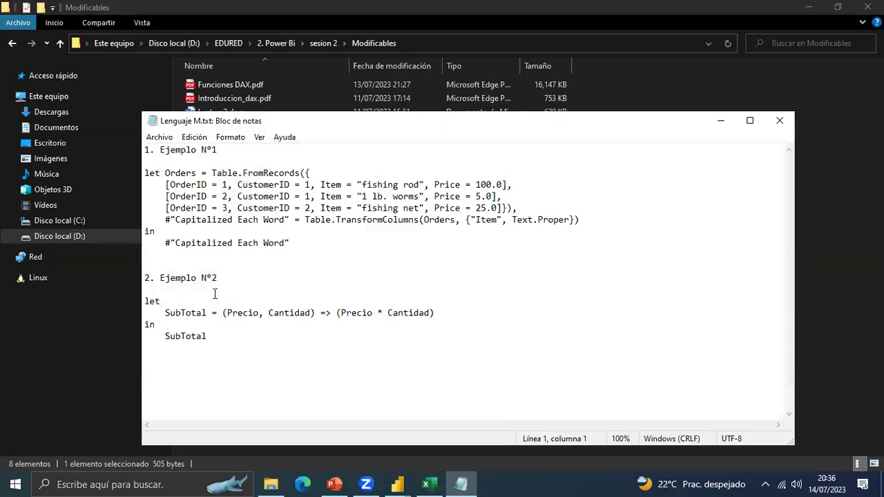
drag(211, 337, 149, 288)
key(ctrl+c)
right_click(187, 309)
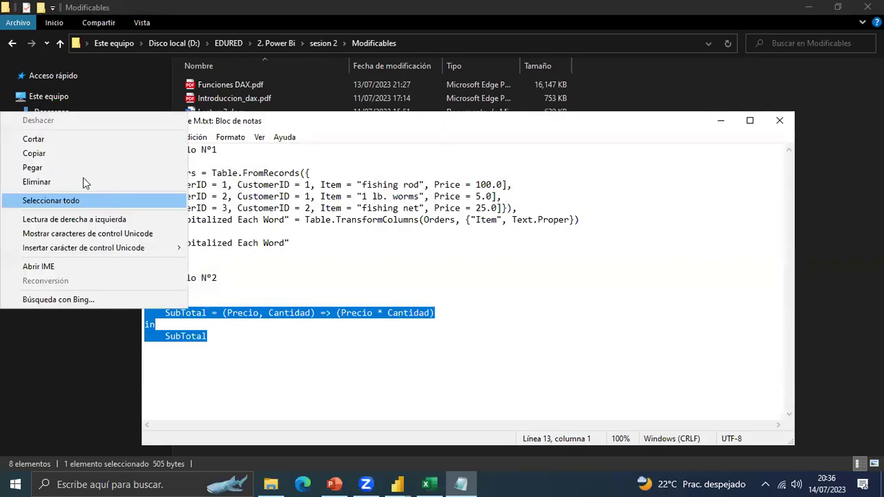
click(38, 156)
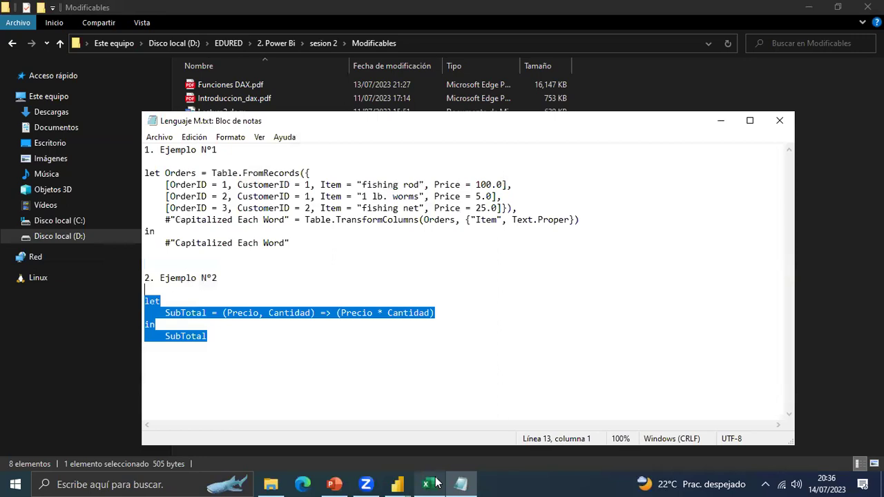
Switch back to the Power Query Editor and create a new blank query.
mouse_move(428, 483)
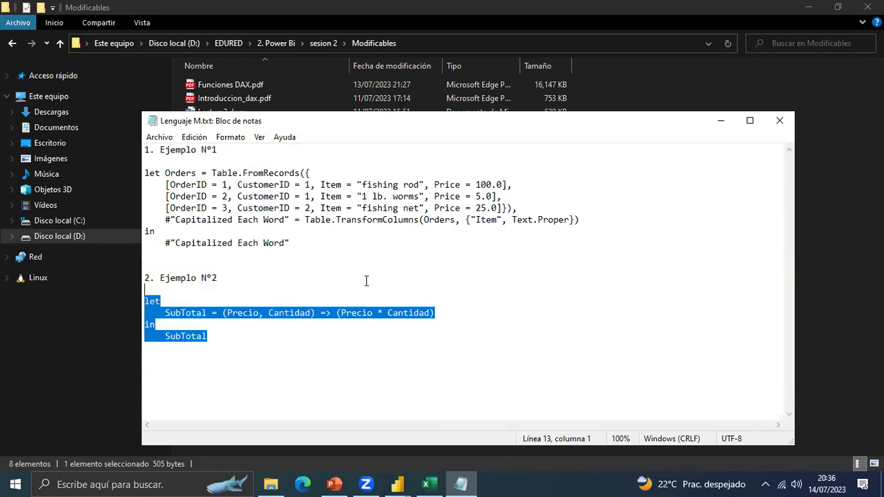
mouse_move(397, 484)
click(452, 434)
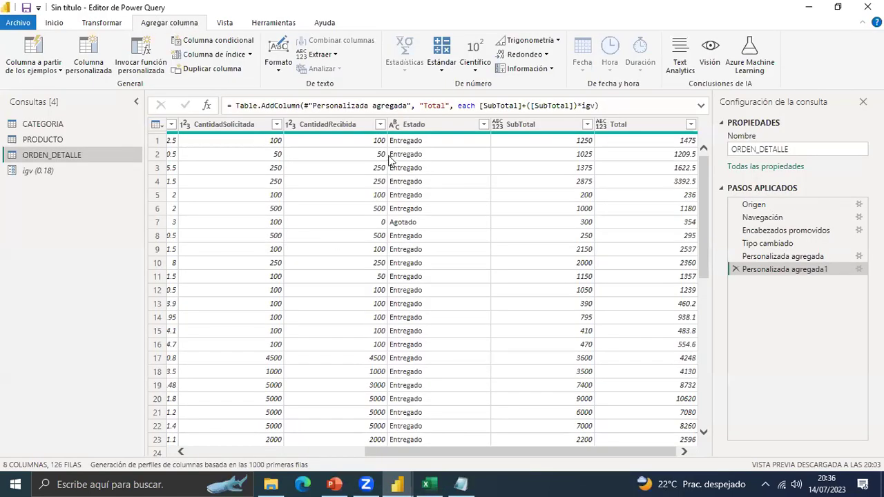
right_click(105, 196)
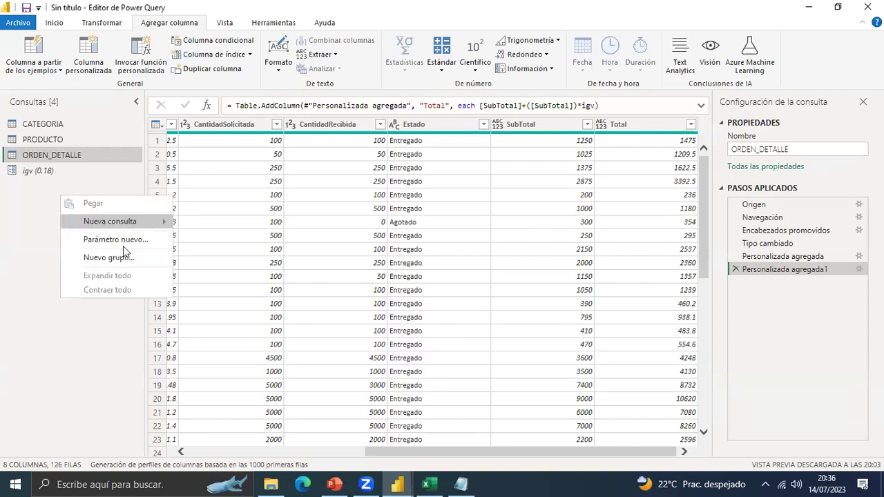
mouse_move(145, 228)
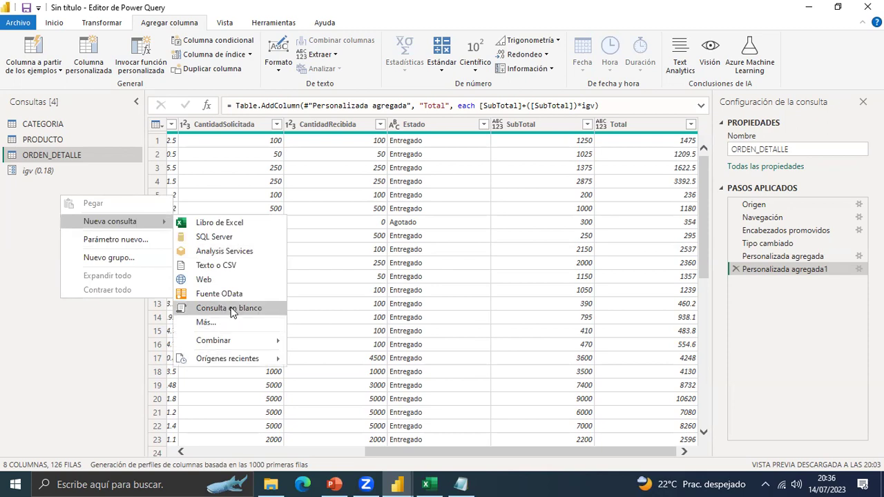
click(216, 310)
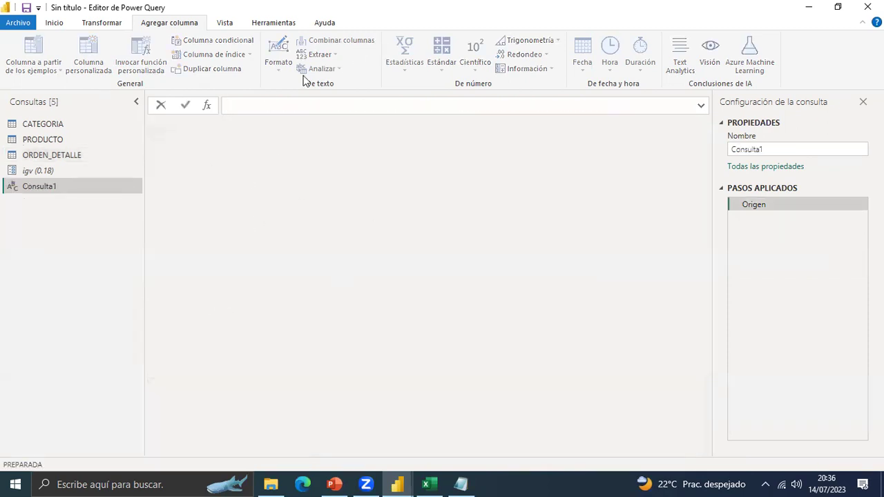
Replace the blank query's code in the Advanced Editor with the copied function SubTotal = (Precio, Cantidad) => (Precio * Cantidad) and accept it.
click(34, 188)
click(62, 24)
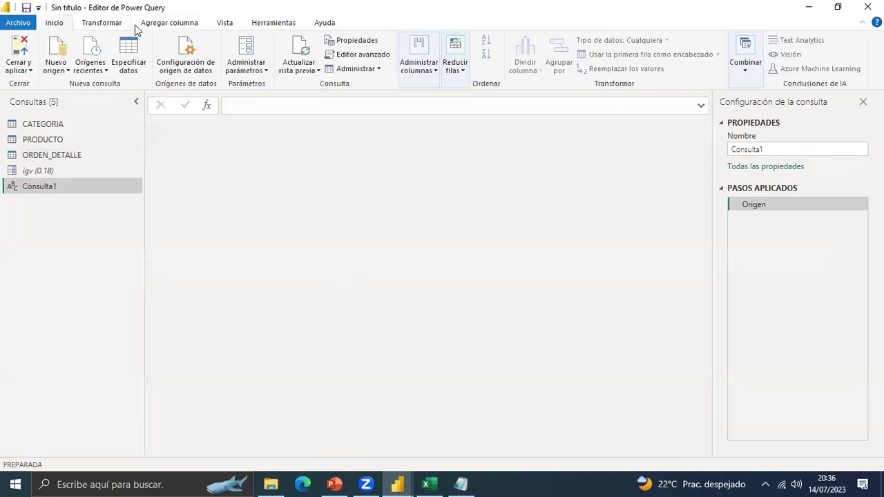
click(371, 55)
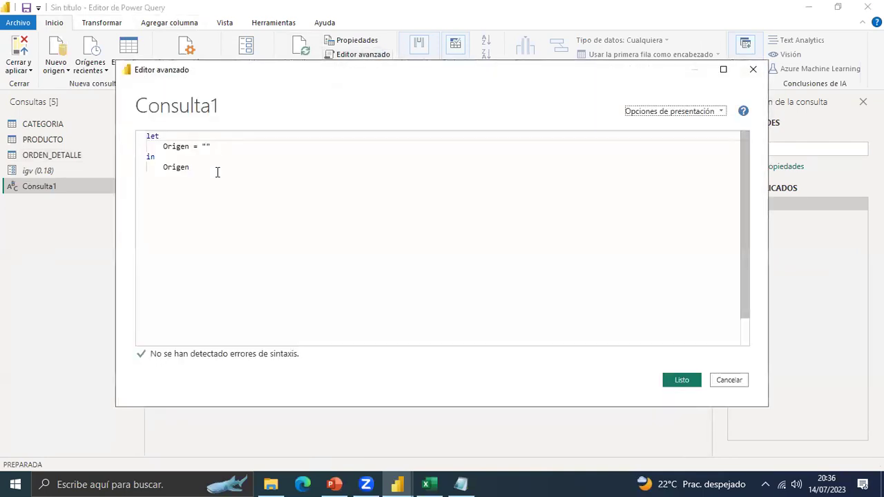
key(ctrl+a)
key(ctrl+v)
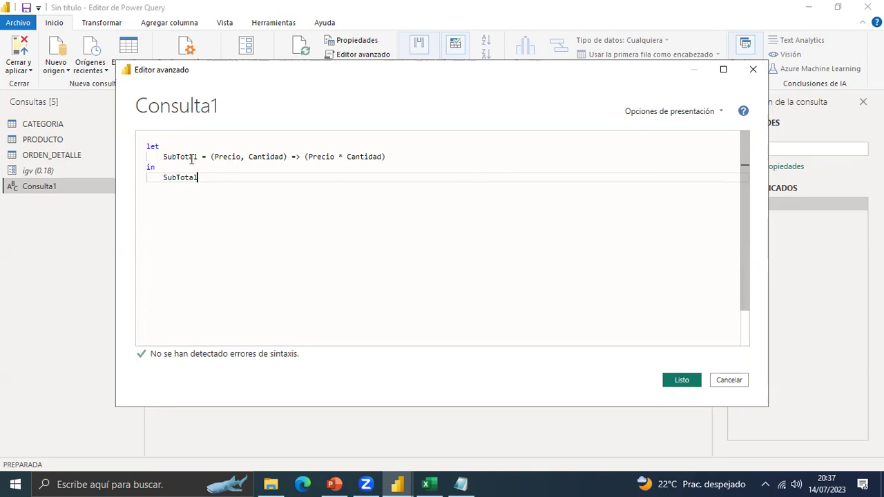
drag(215, 157, 385, 157)
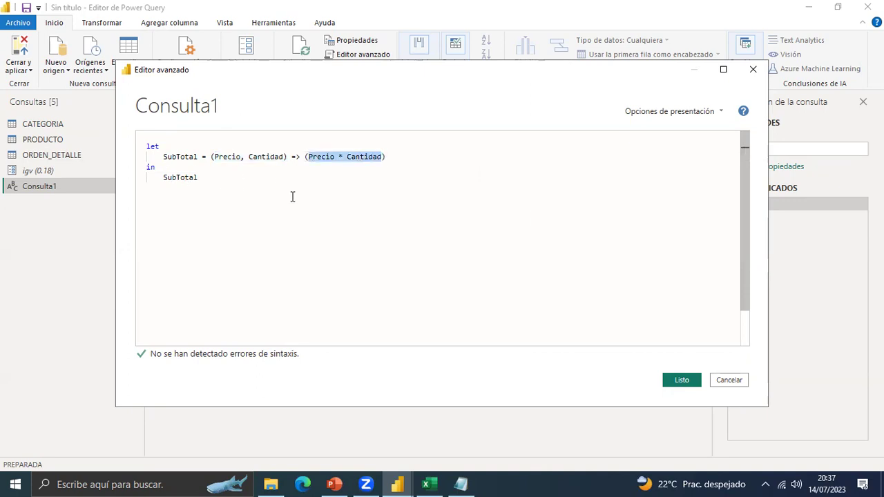
click(679, 380)
drag(198, 177, 143, 146)
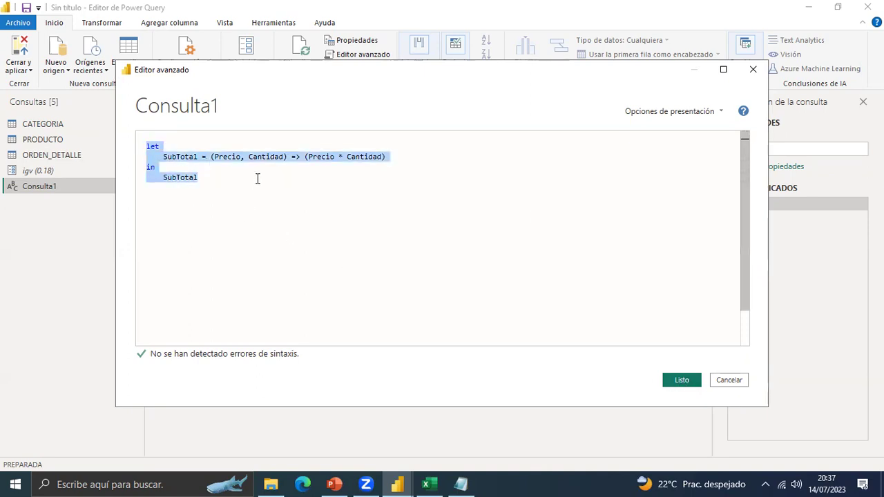
click(211, 179)
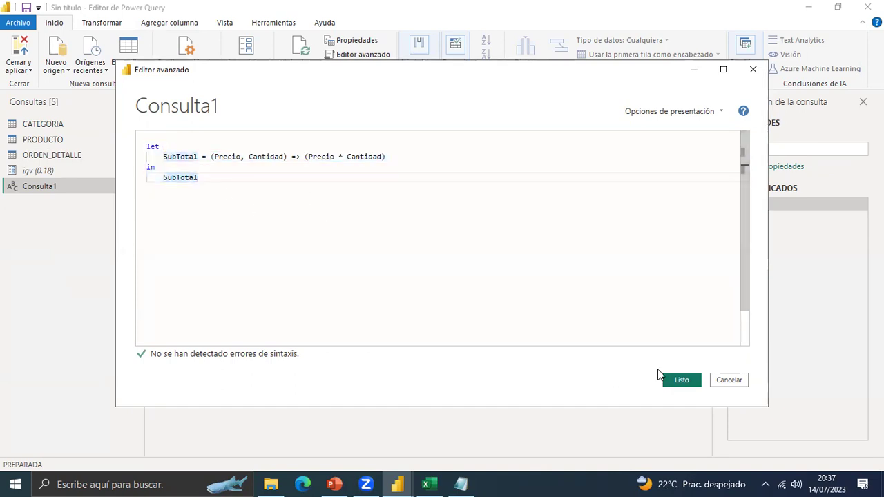
click(677, 382)
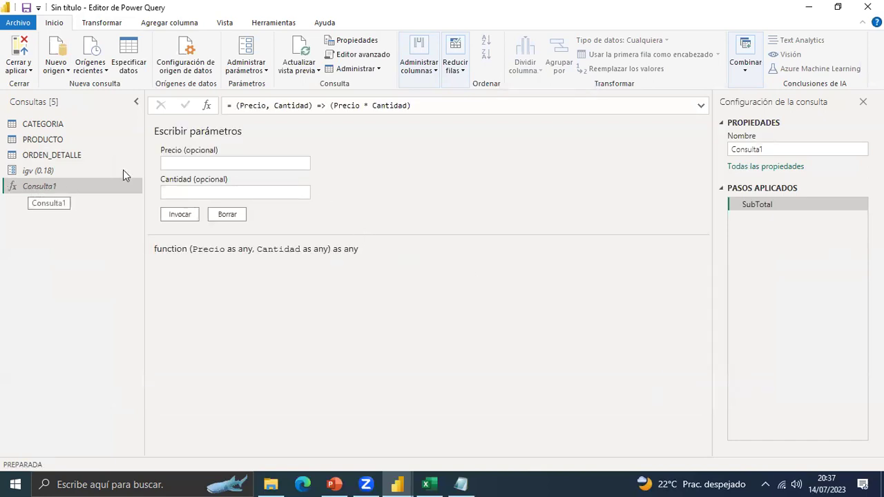
Rename the new function query as miSubTotal.
click(785, 149)
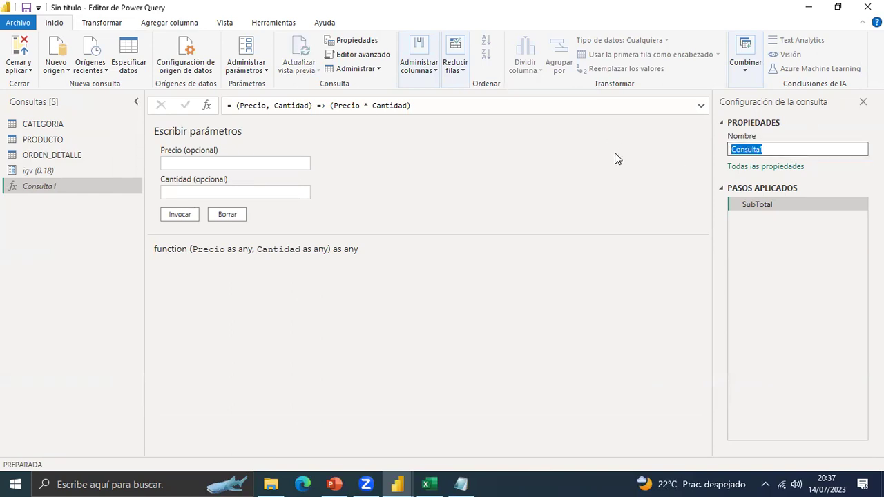
text(miSup)
key(BackSpace)
text(bTotal)
key(Return)
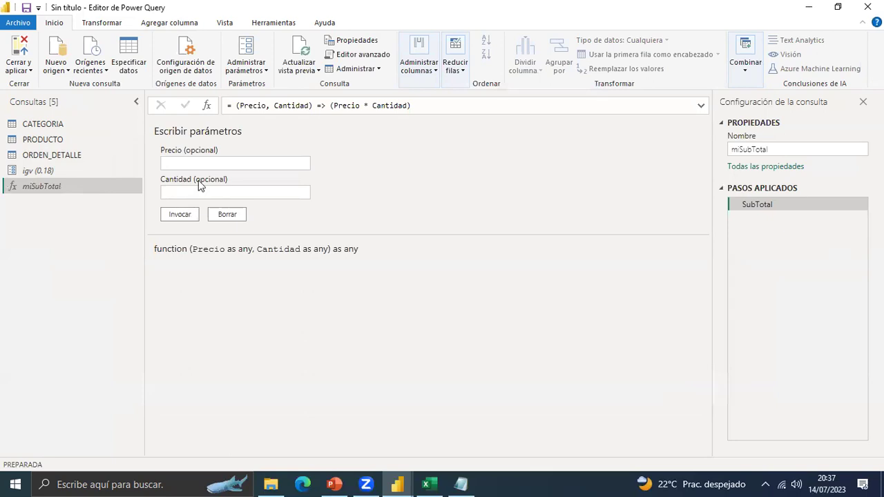
Invoke the miSubTotal function with Precio 10 and Cantidad 40, and convert the result to a table.
click(216, 166)
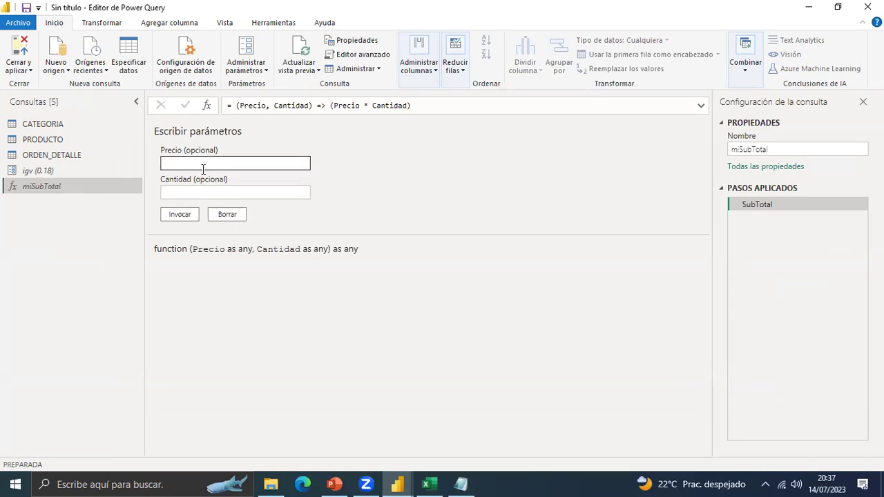
click(195, 166)
click(183, 193)
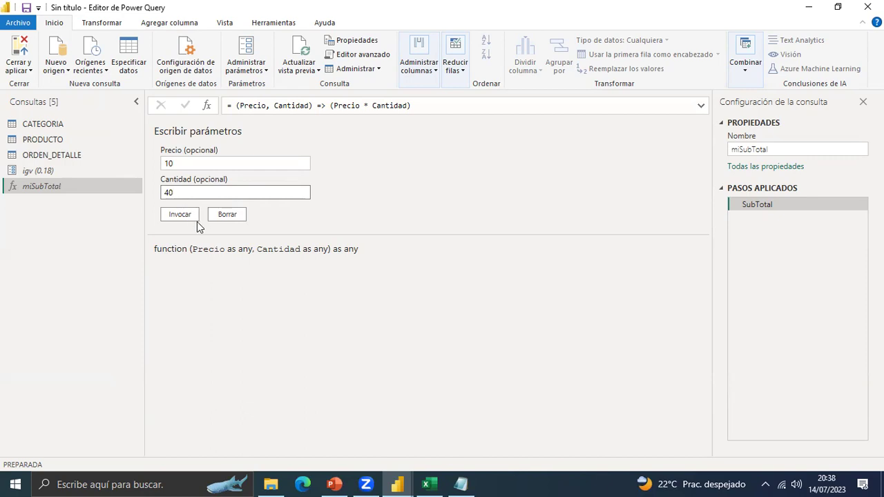
click(191, 215)
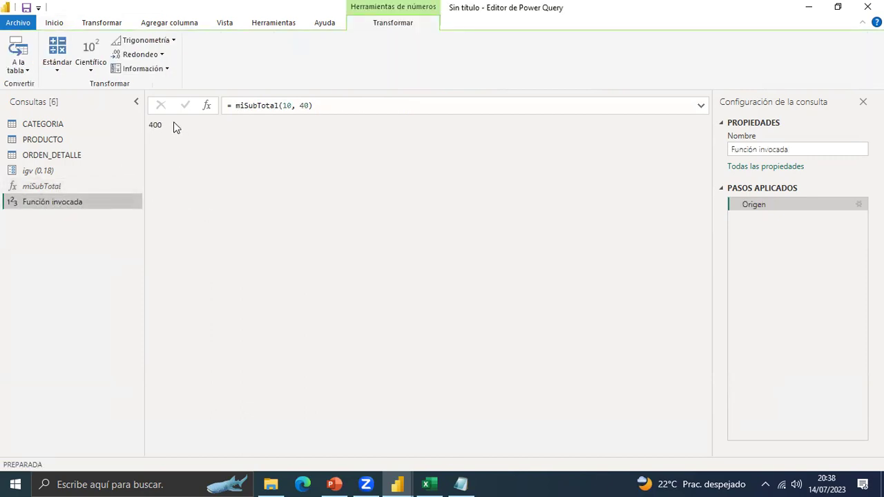
click(156, 125)
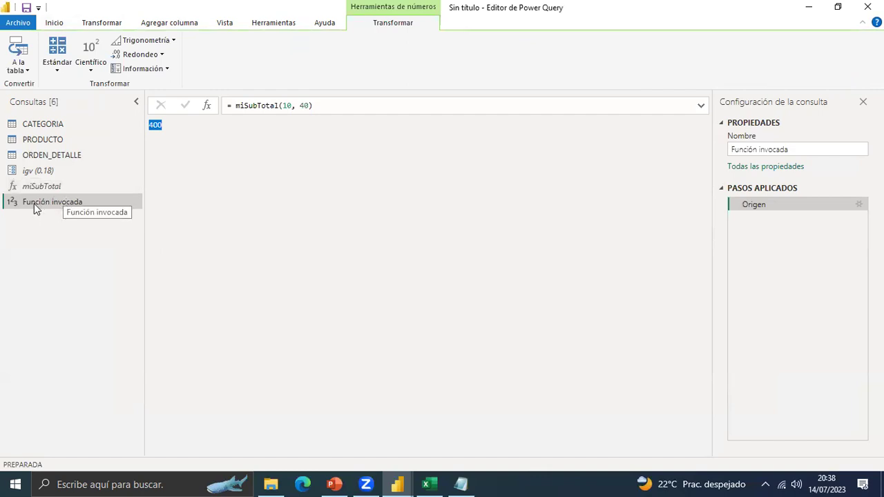
click(28, 71)
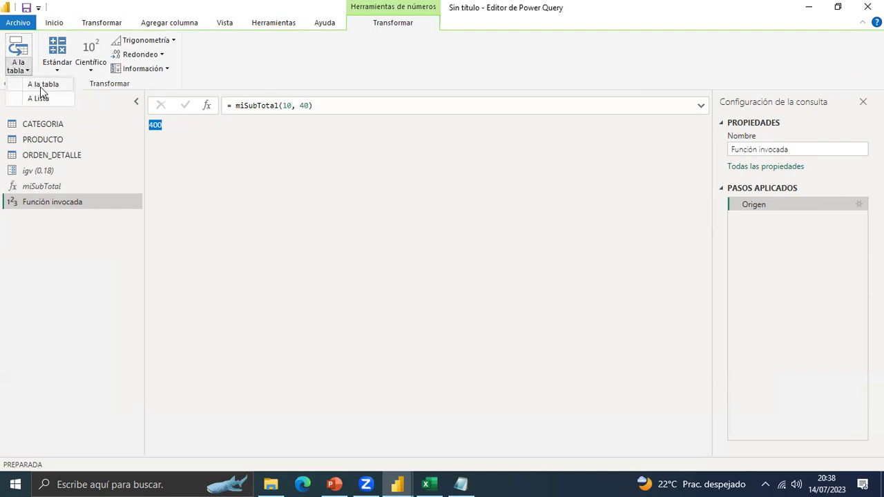
click(41, 84)
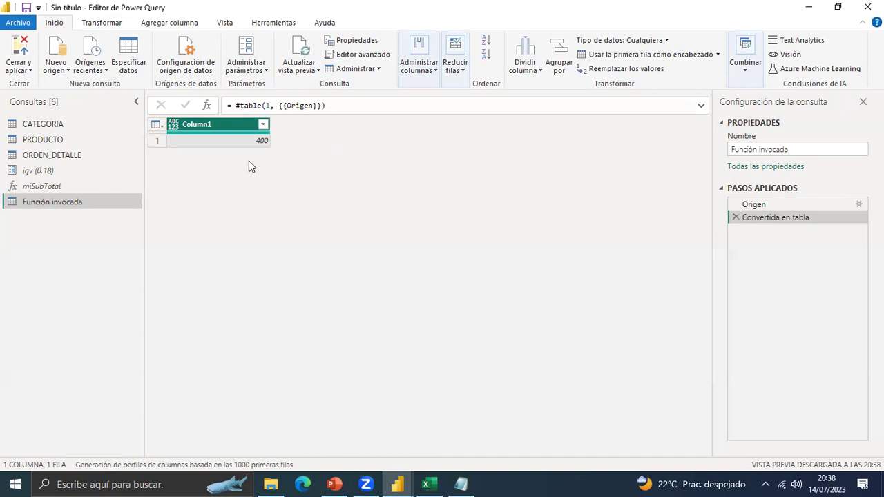
Delete the query produced by invoking miSubTotal and confirm the deletion.
right_click(61, 207)
click(103, 243)
click(482, 265)
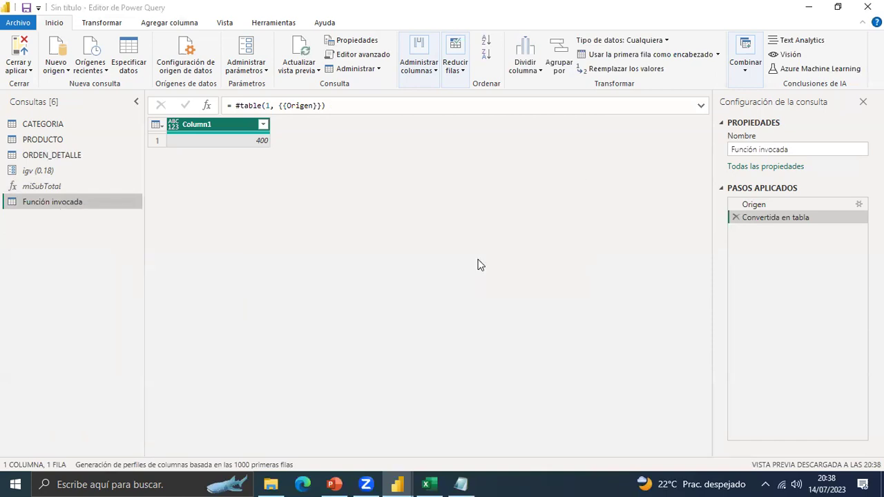
Start invoking a custom function for each row of ORDEN_DETALLE, naming the new column Subtotal2.
click(59, 156)
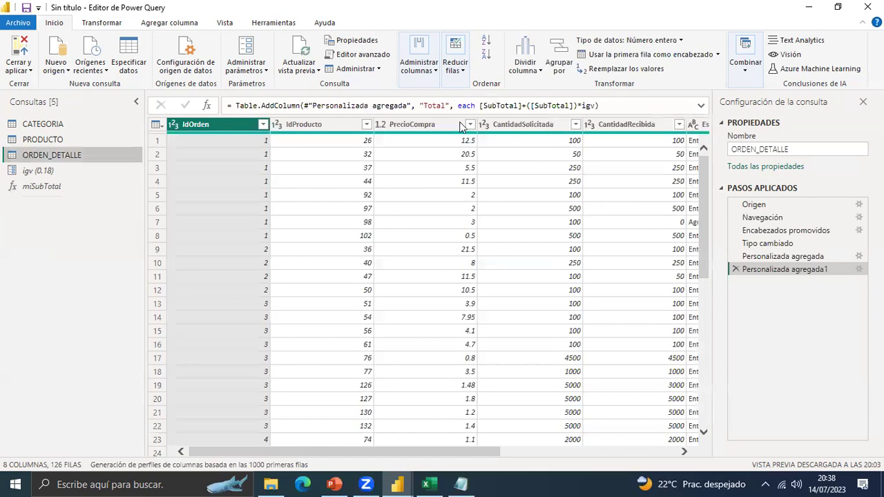
click(274, 23)
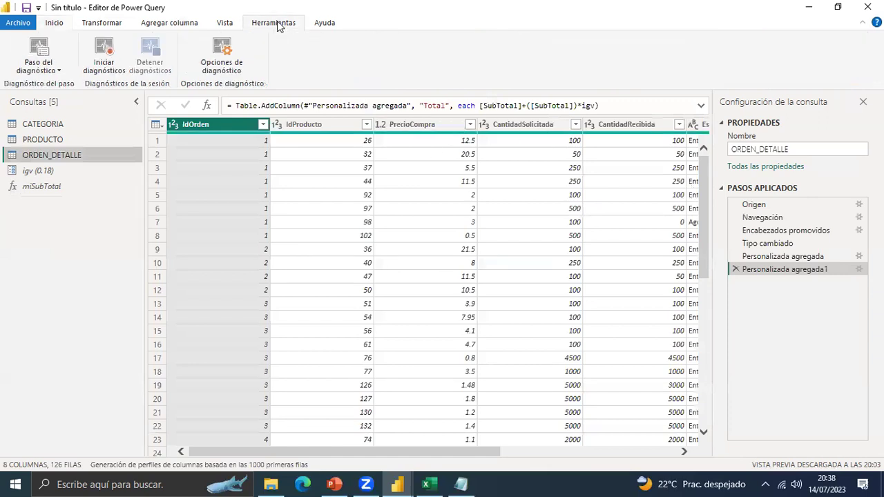
click(185, 24)
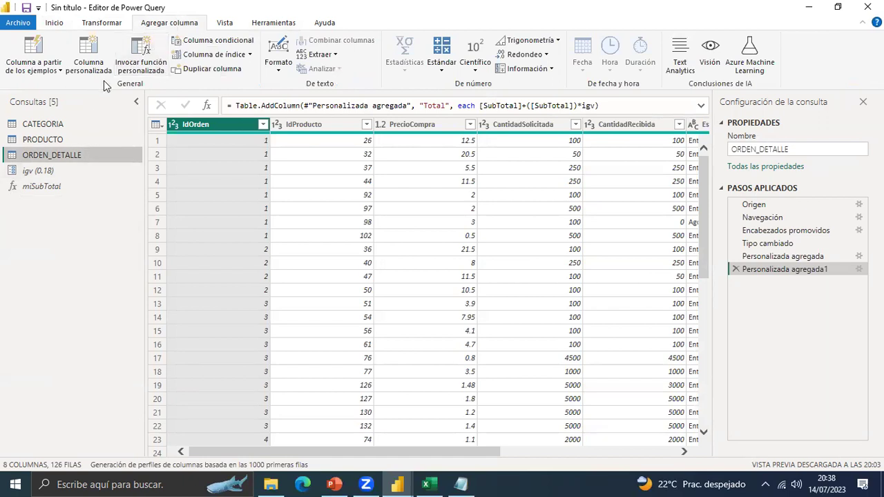
click(141, 54)
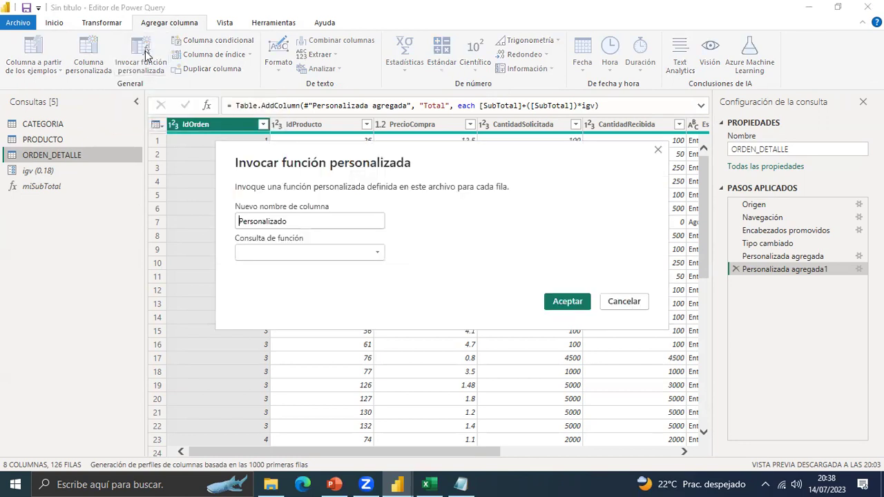
drag(291, 220, 228, 223)
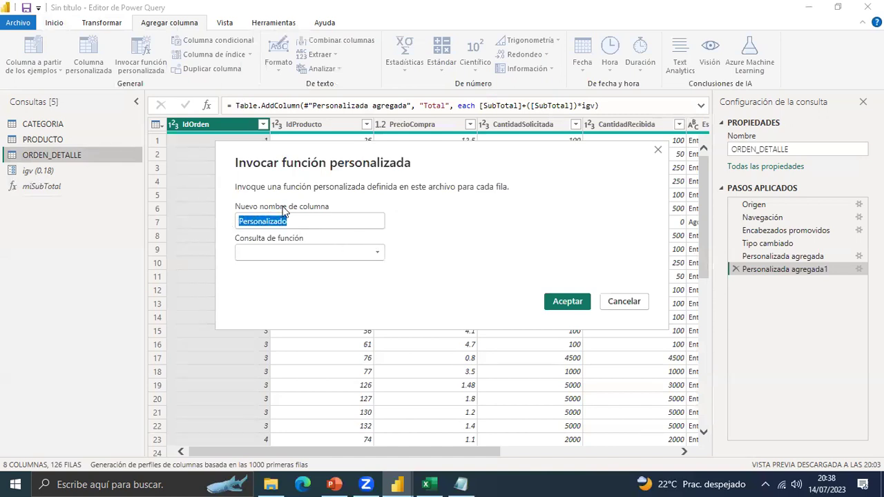
text(S)
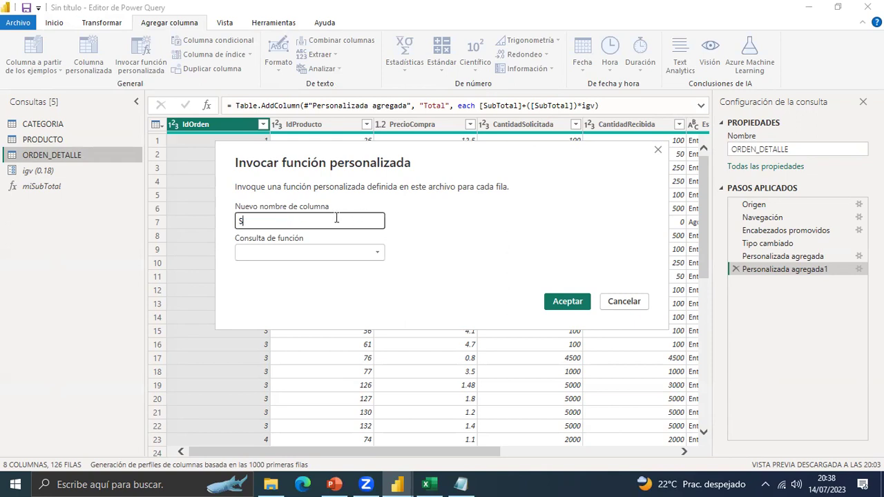
double_click(240, 220)
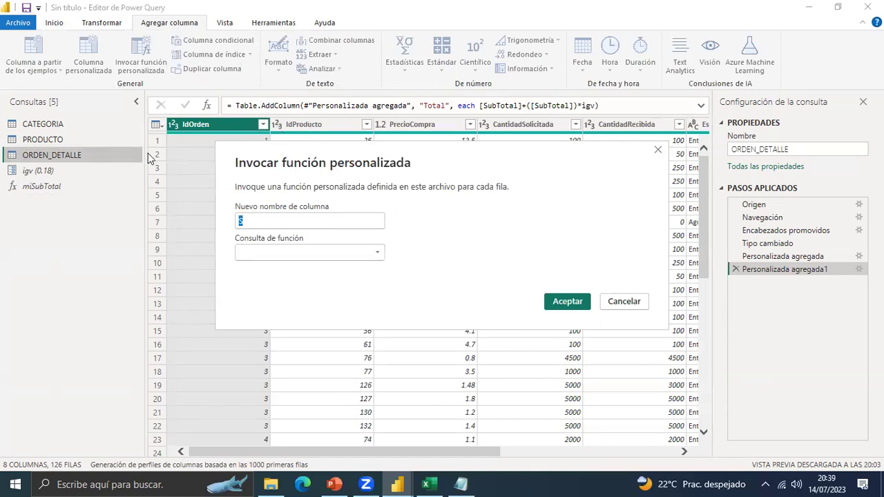
click(257, 220)
text(ubtotal2)
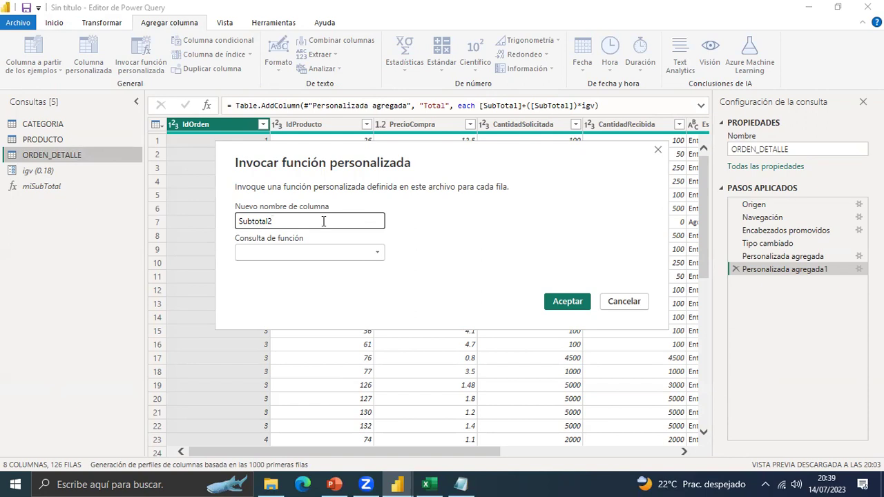
Choose miSubTotal as the function query and use the PrecioCompra column for its Precio argument.
click(377, 252)
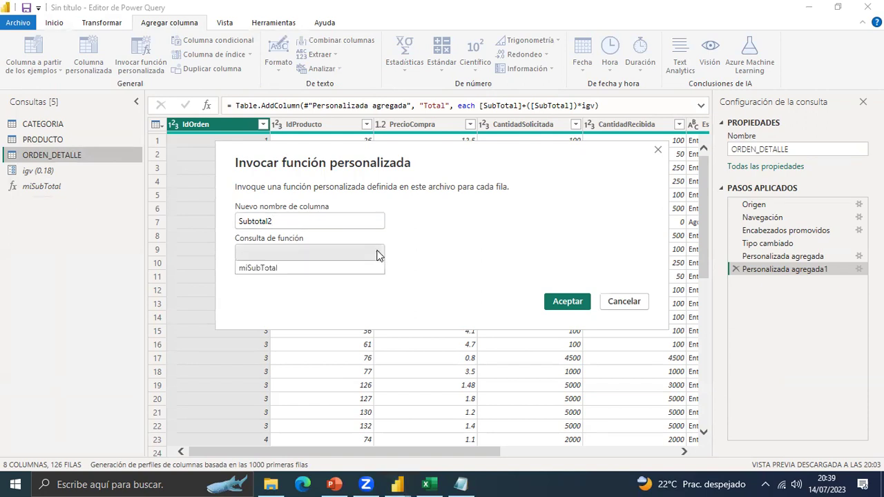
click(264, 269)
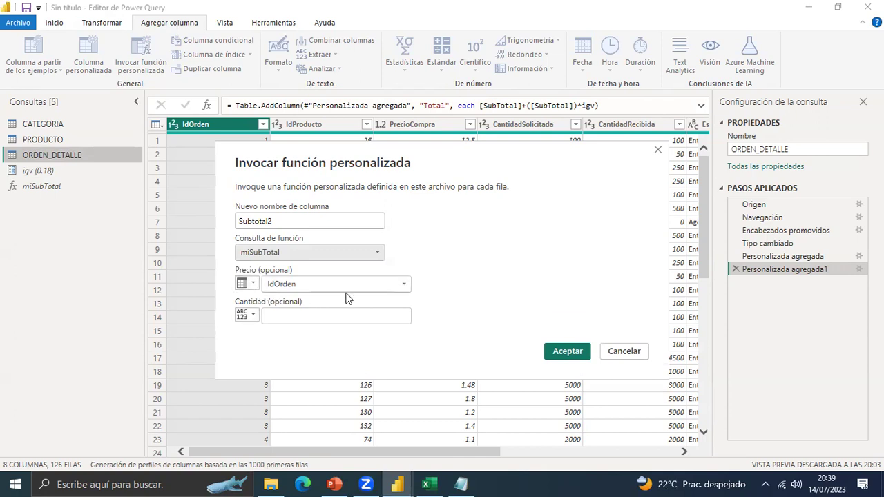
click(404, 287)
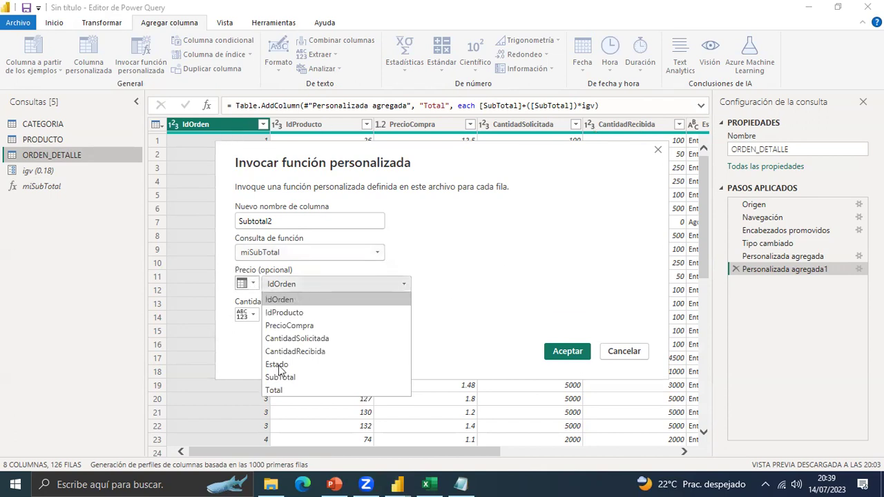
click(290, 325)
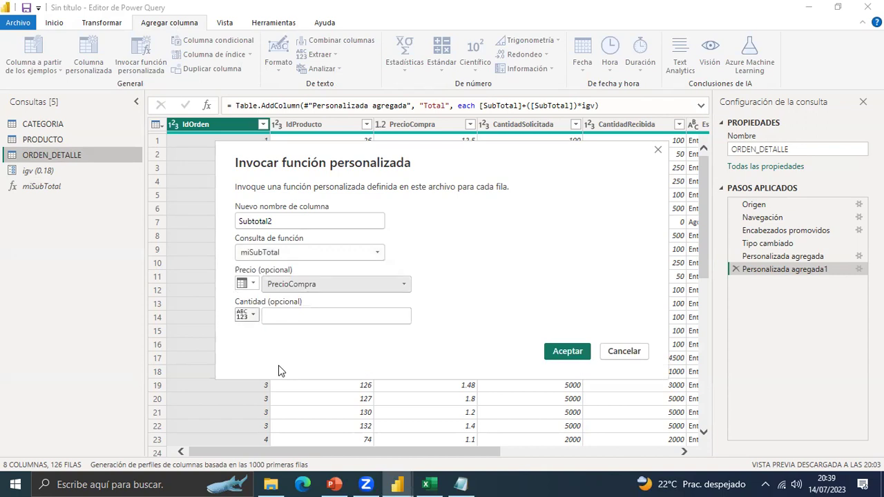
key(Tab)
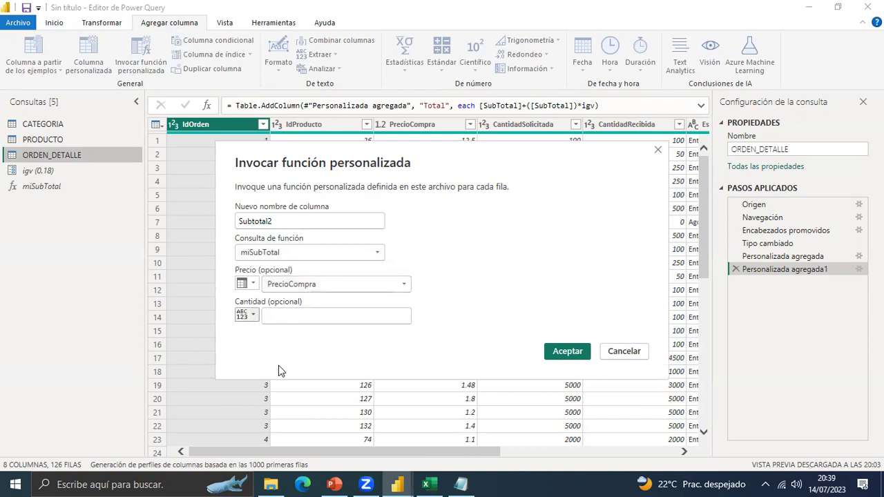
click(247, 314)
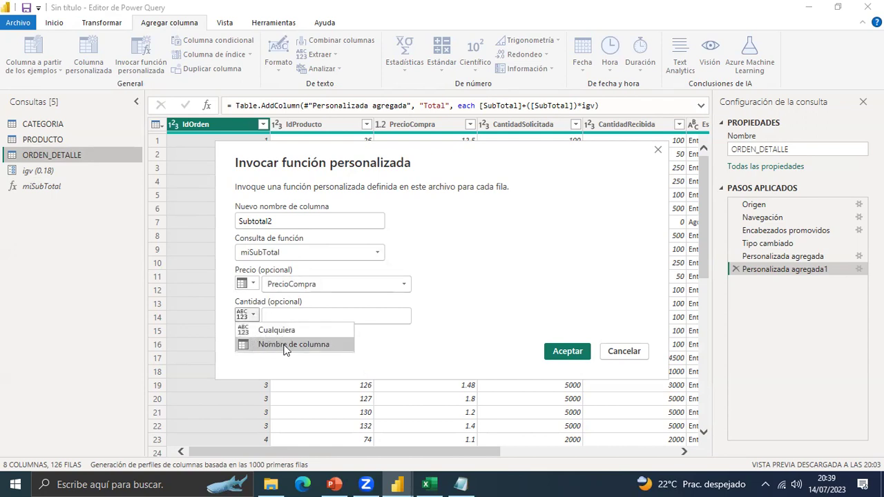
click(258, 326)
text(10)
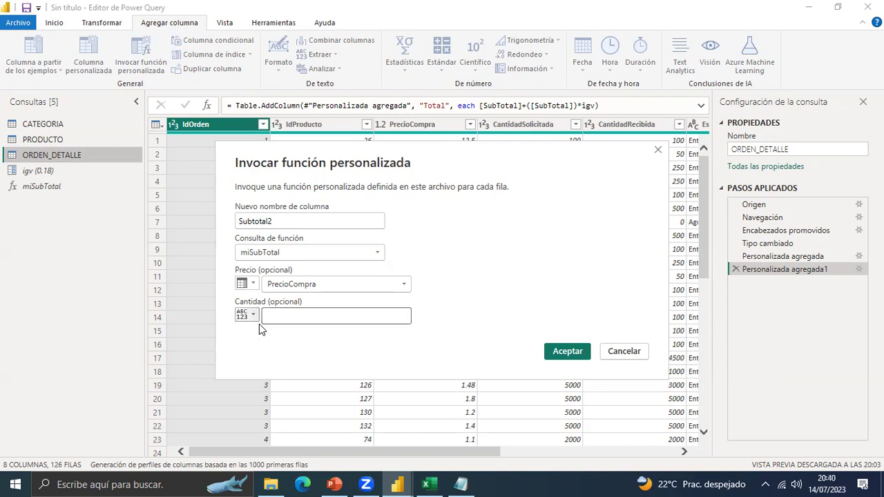
Use the CantidadRecibida column for the Cantidad argument and accept the function invocation.
click(250, 315)
click(263, 347)
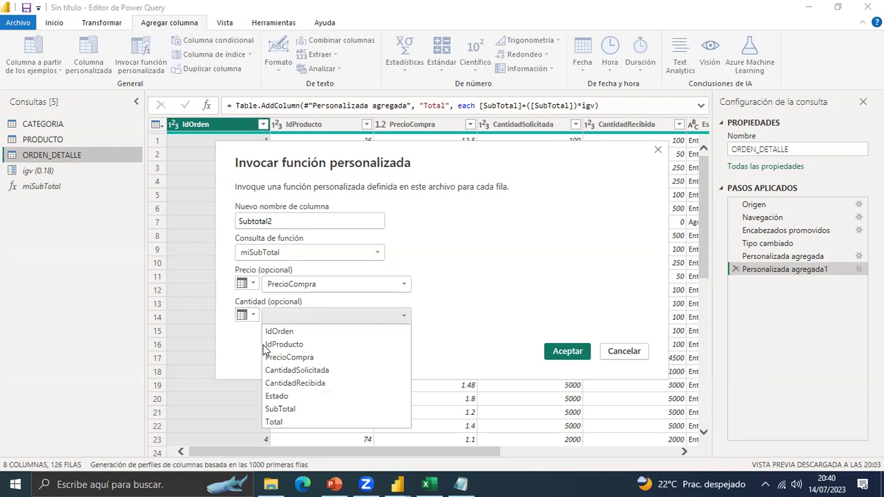
click(310, 390)
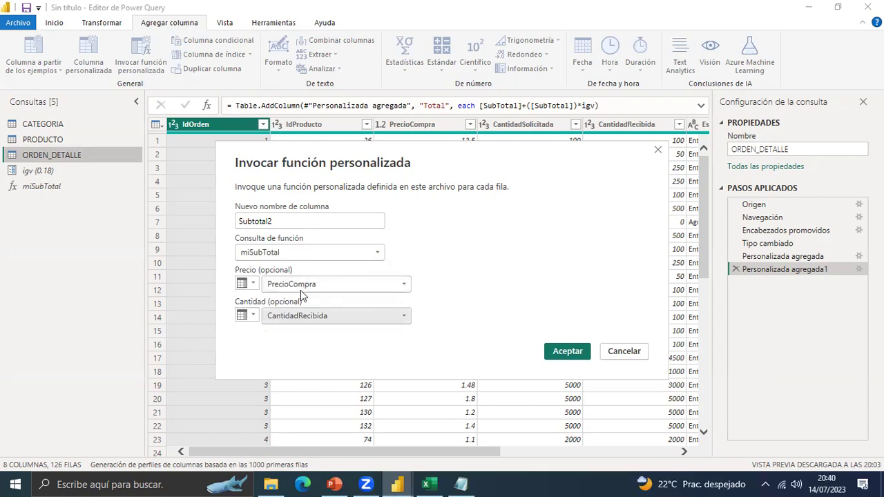
click(570, 355)
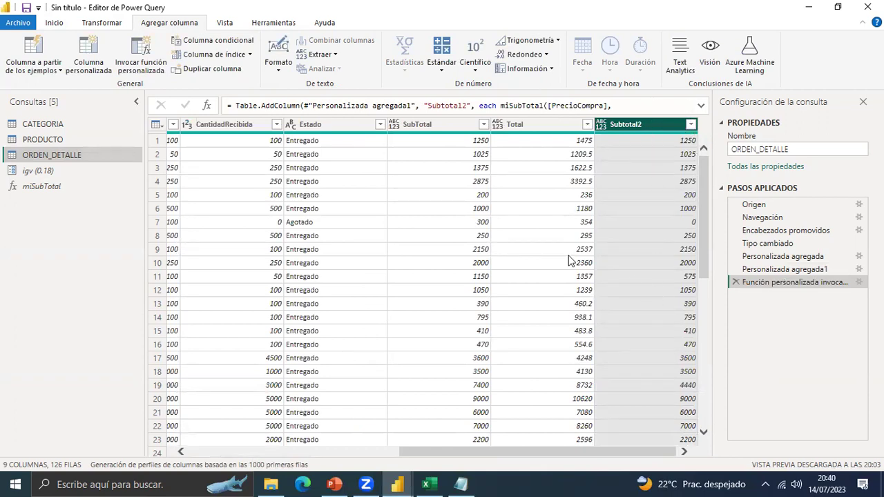
Review the miSubTotal function's M code in the Advanced Editor and close it without edits.
click(31, 186)
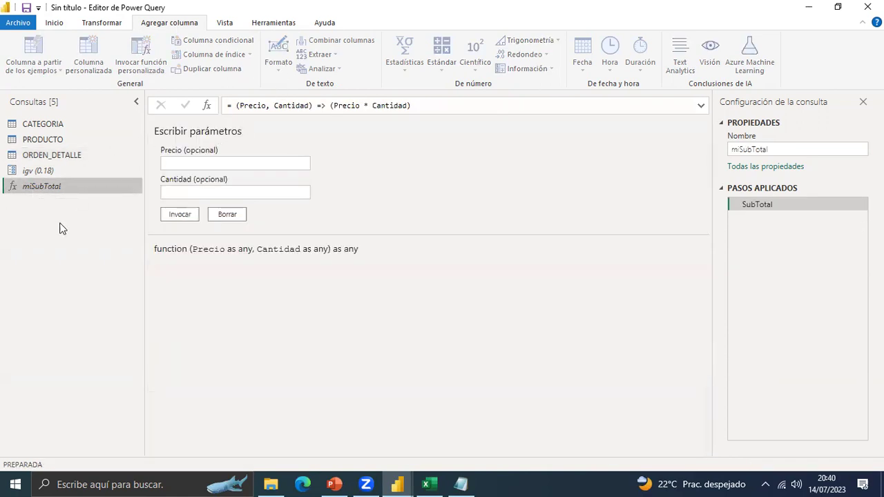
click(58, 25)
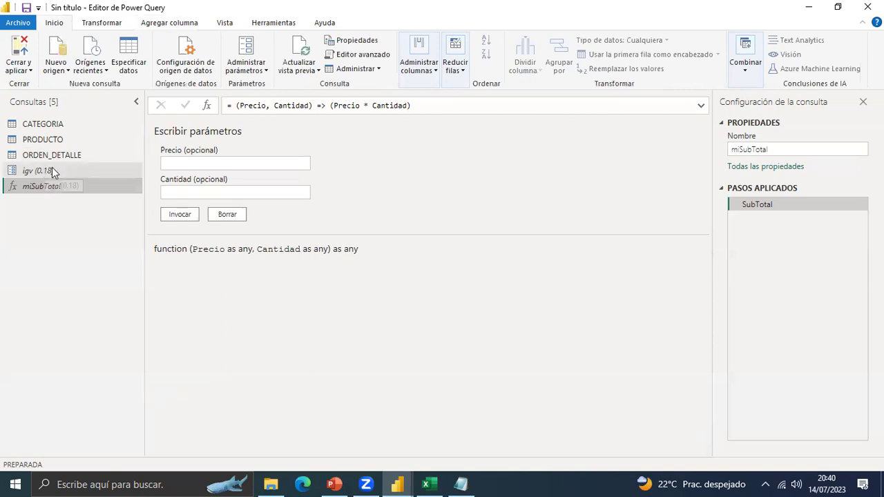
click(346, 59)
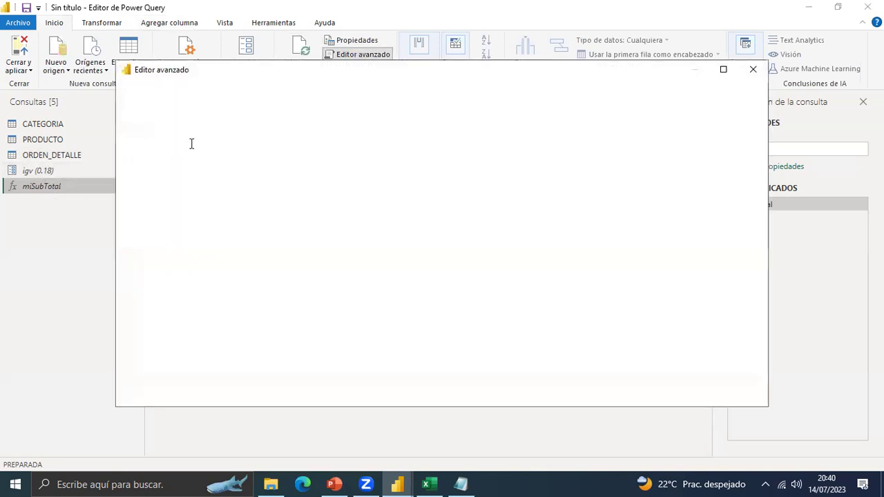
drag(148, 136, 205, 170)
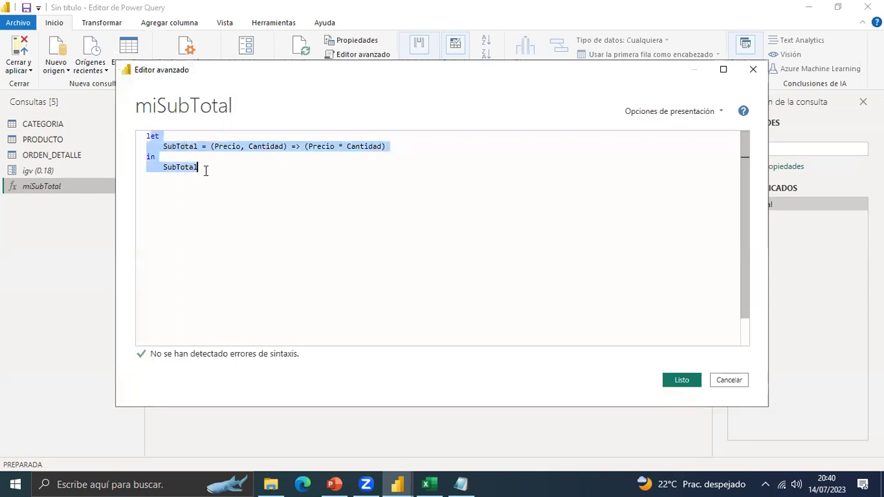
click(201, 171)
key(ctrl+a)
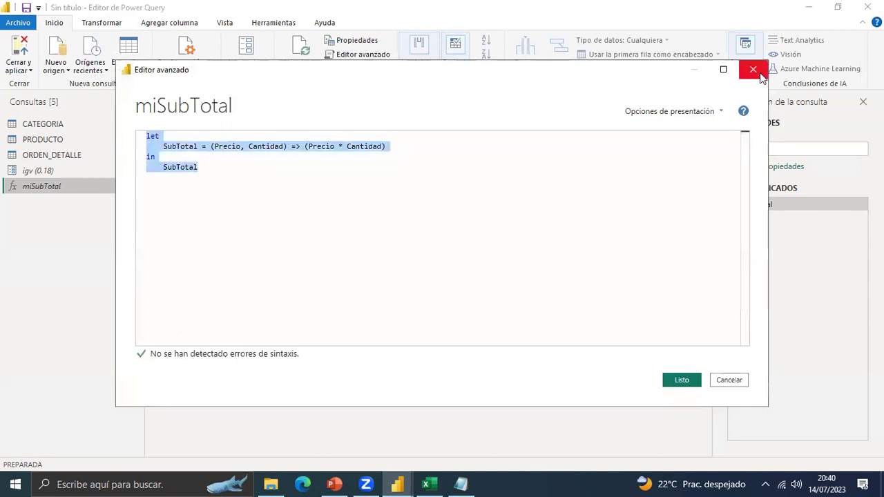
click(685, 381)
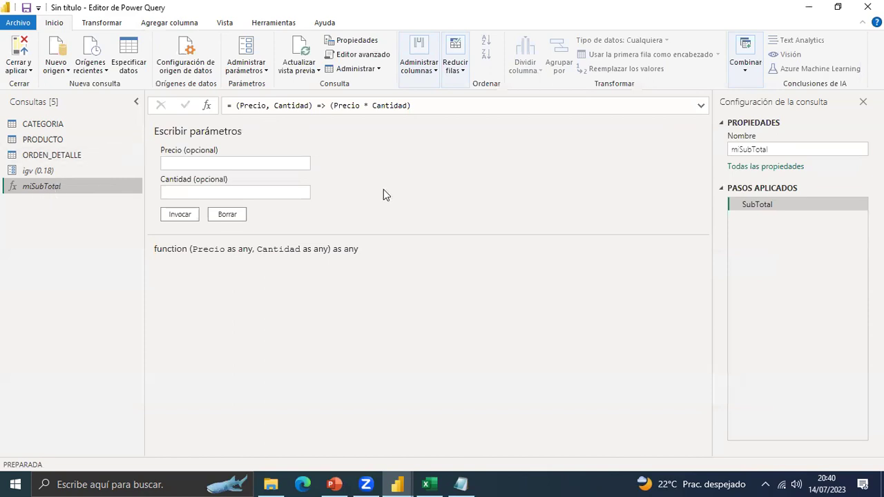
click(47, 154)
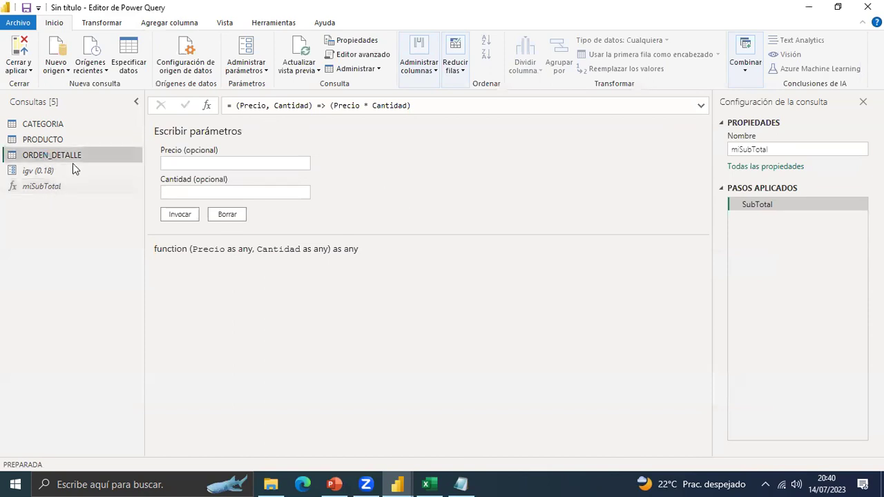
drag(461, 452, 681, 439)
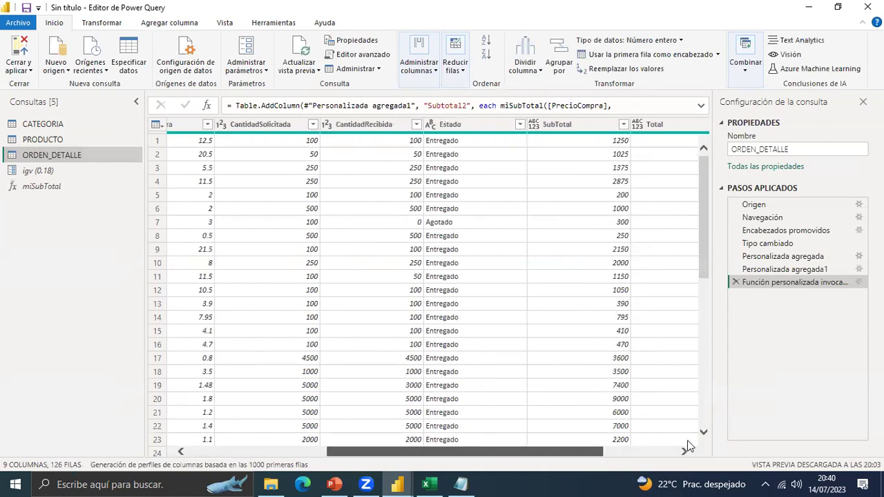
click(184, 25)
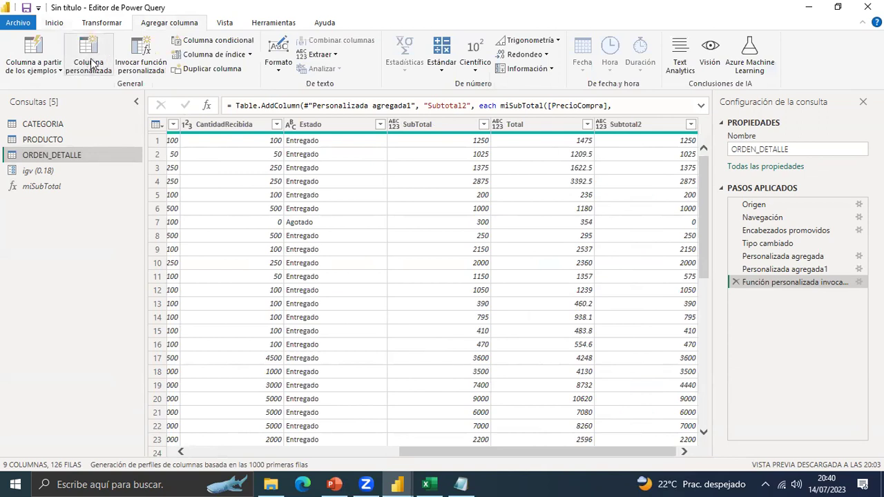
click(90, 64)
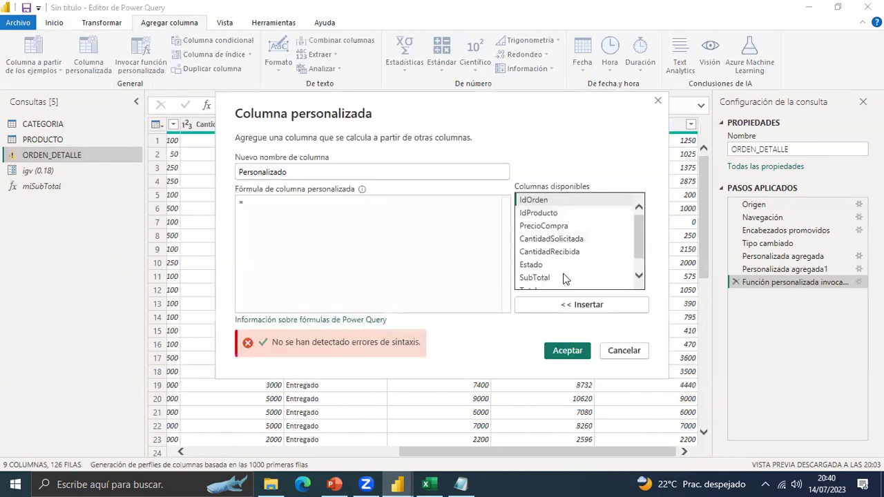
click(255, 200)
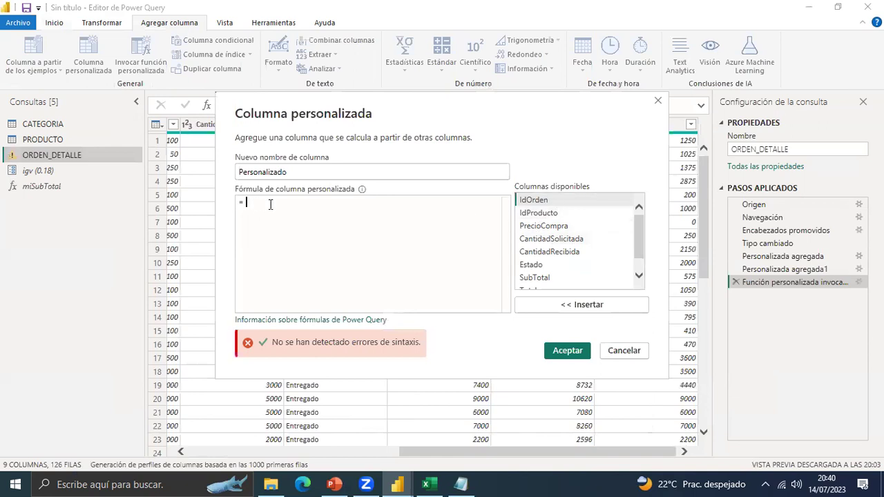
click(632, 353)
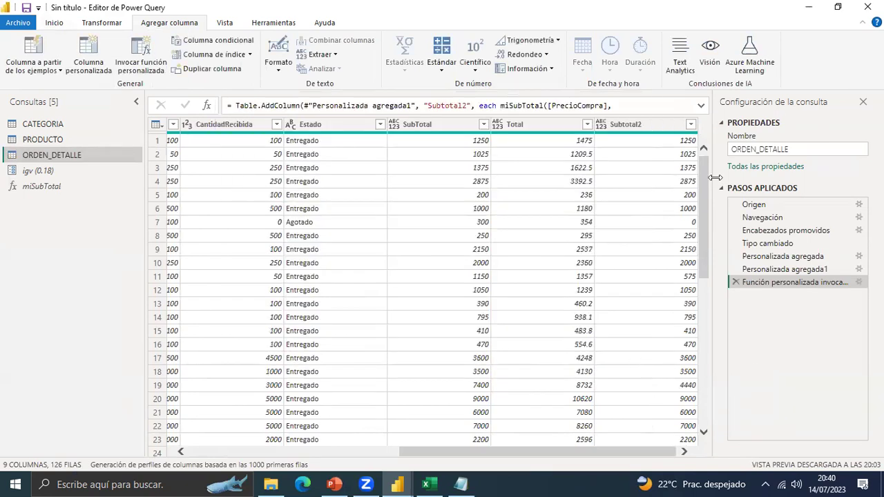
Examine the Subtotal2 column in ORDEN_DETALLE and the definition of the miSubTotal function.
click(620, 125)
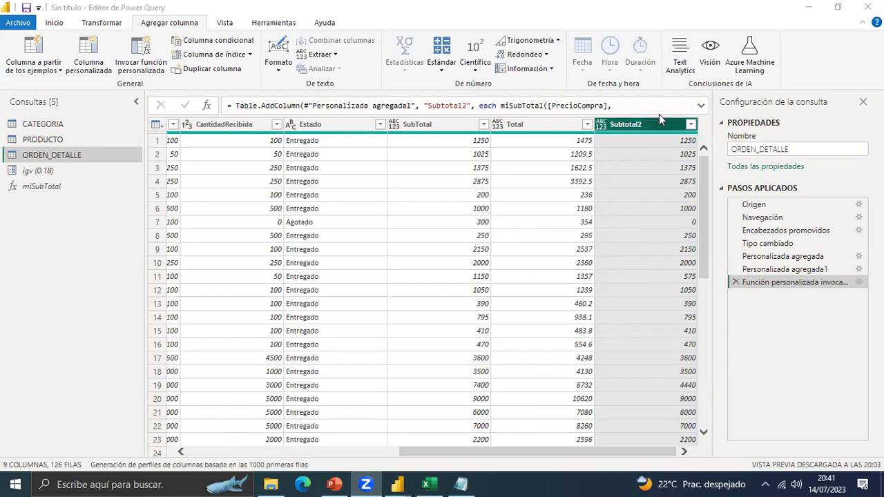
click(43, 171)
click(43, 187)
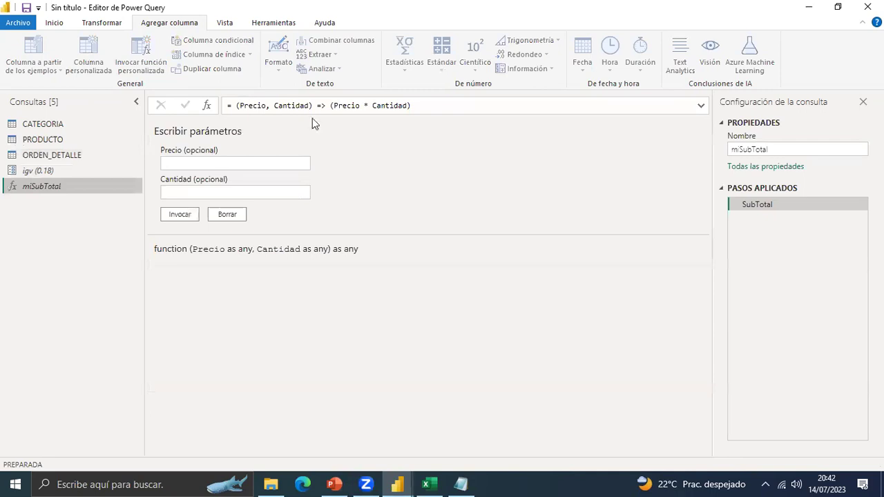
click(50, 127)
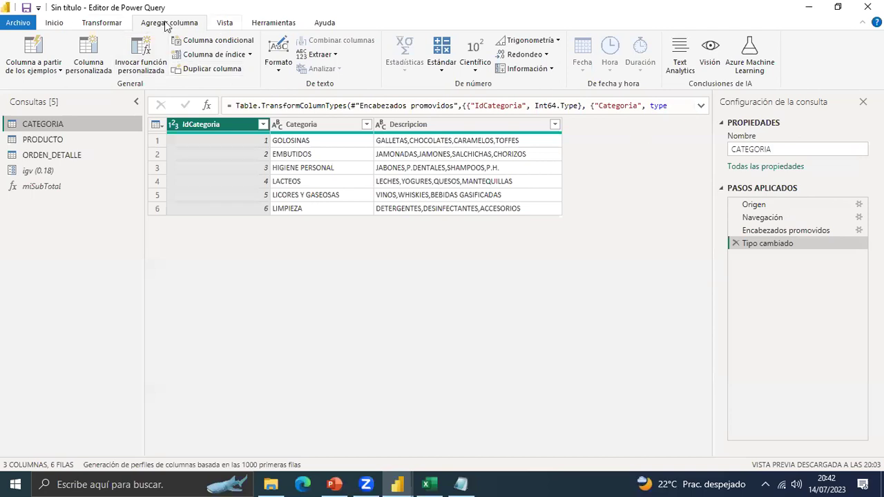
click(238, 26)
click(271, 26)
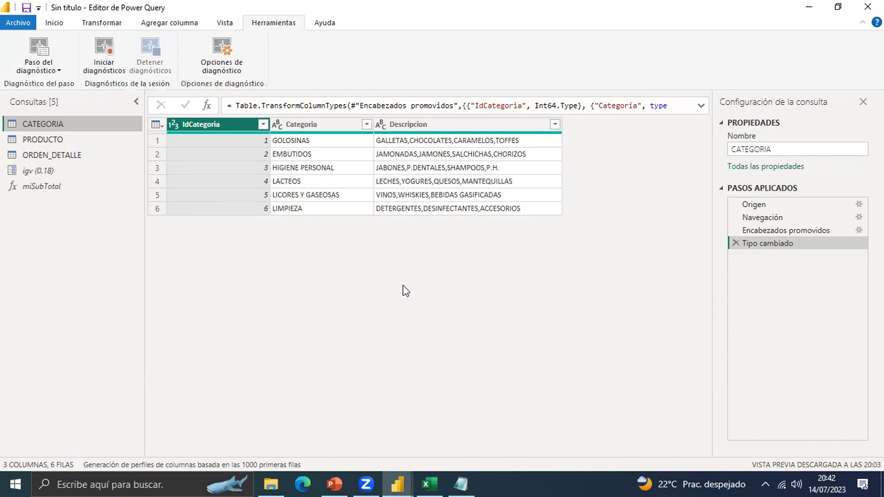
click(104, 24)
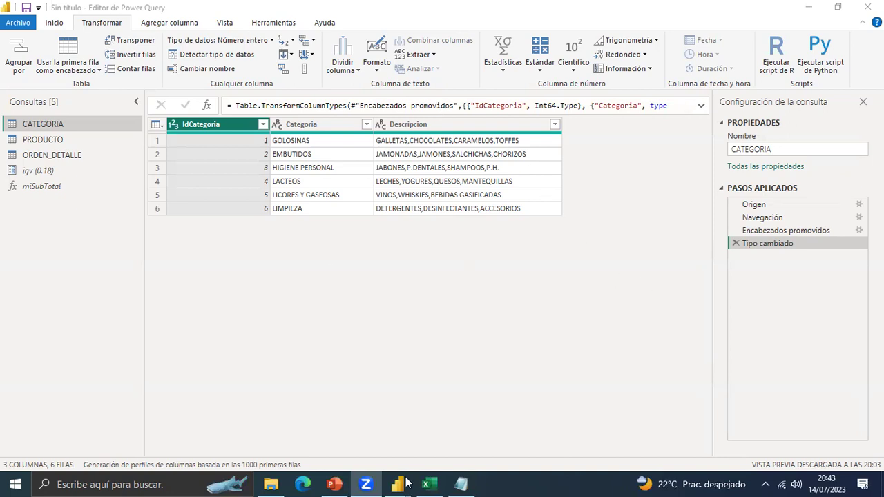
Close Power Query while applying the query changes to the report, and close the Lenguaje M.txt notes.
mouse_move(398, 483)
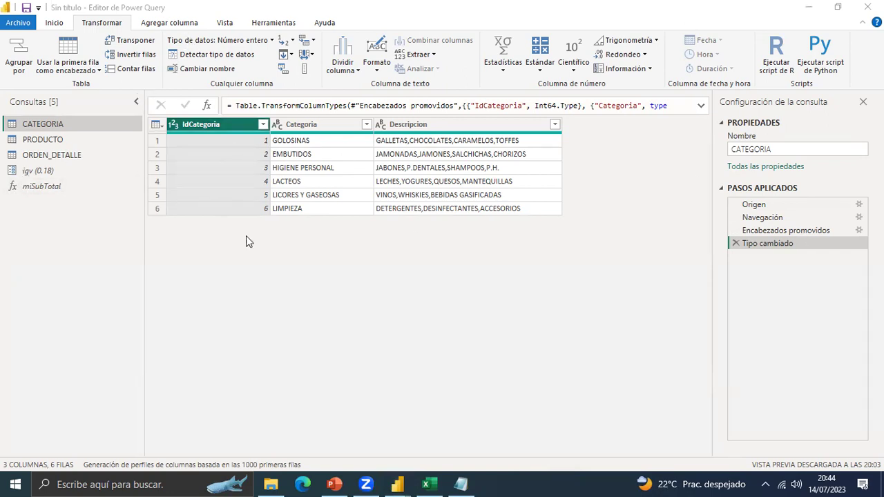
click(44, 24)
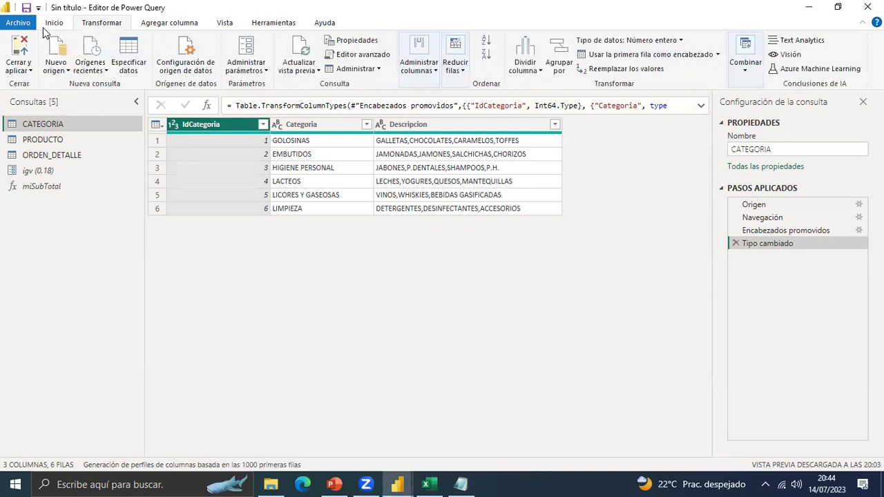
click(31, 70)
click(62, 80)
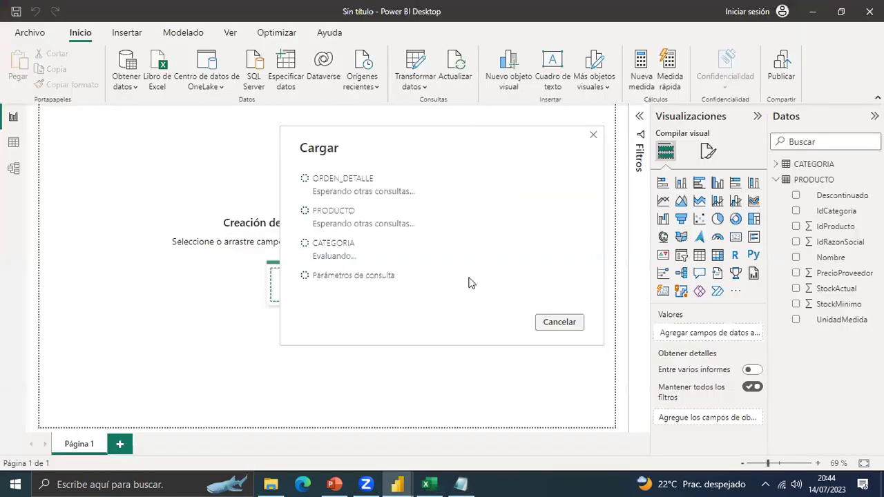
click(460, 484)
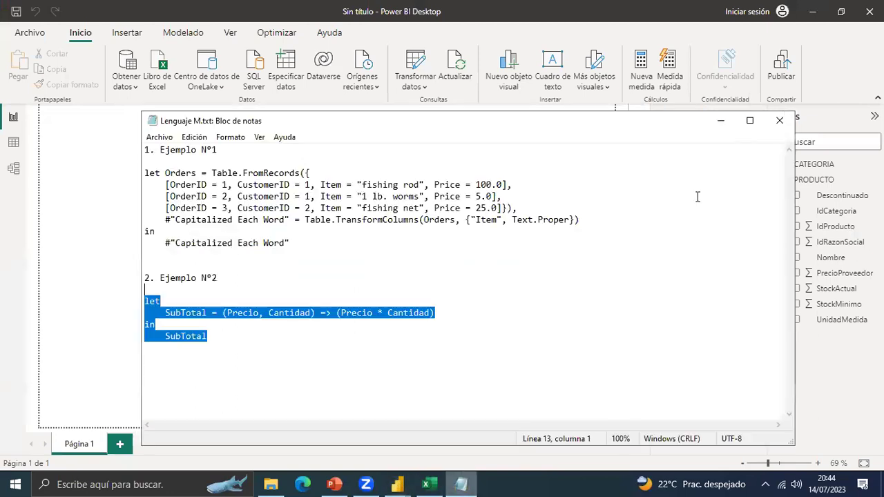
click(780, 121)
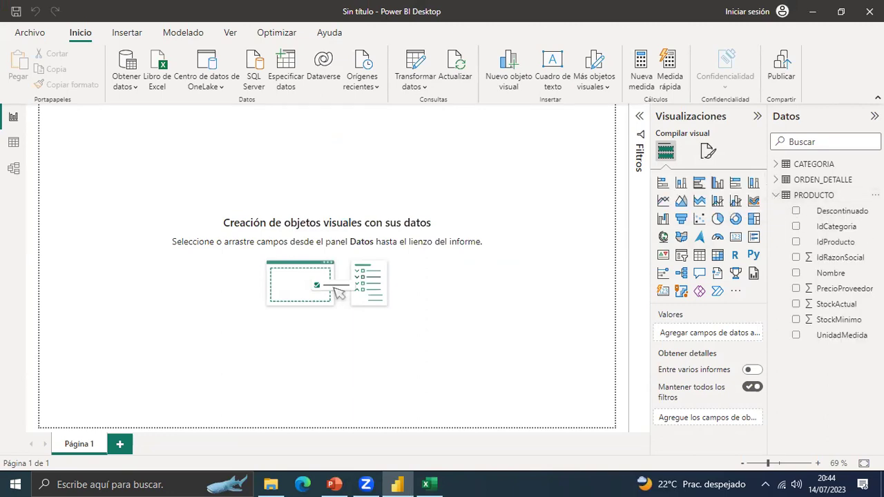
Review the fields loaded for the ORDEN_DETALLE table, leaving the PRODUCTO and ORDEN_DETALLE field lists collapsed.
click(775, 194)
click(776, 180)
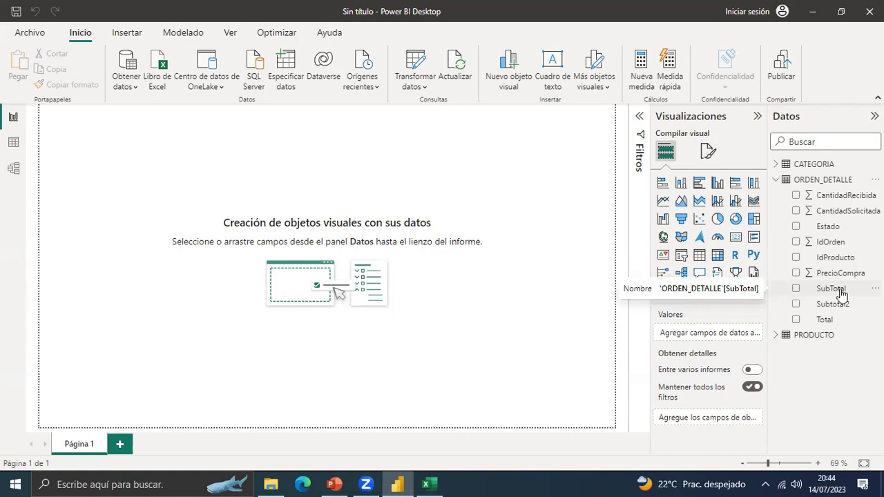
click(776, 180)
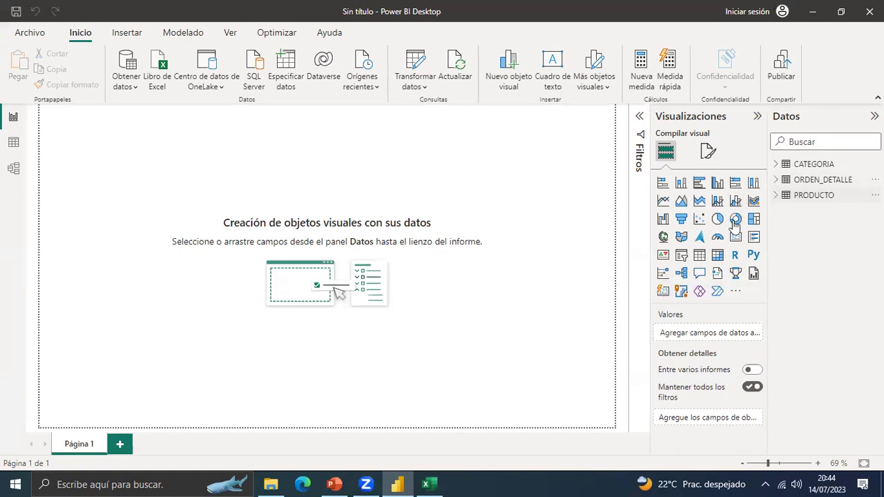
In the model view, collapse the relationship properties and move the PRODUCTO and ORDEN_DETALLE tables closer to CATEGORIA.
click(13, 167)
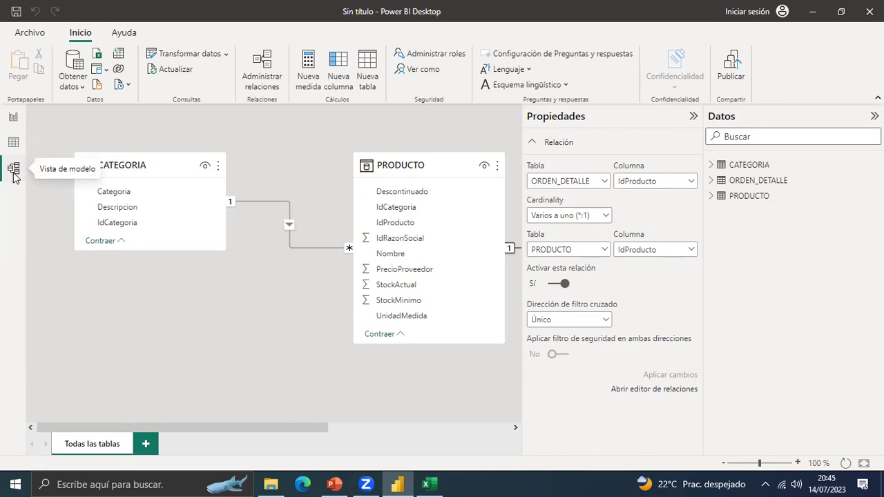
click(693, 116)
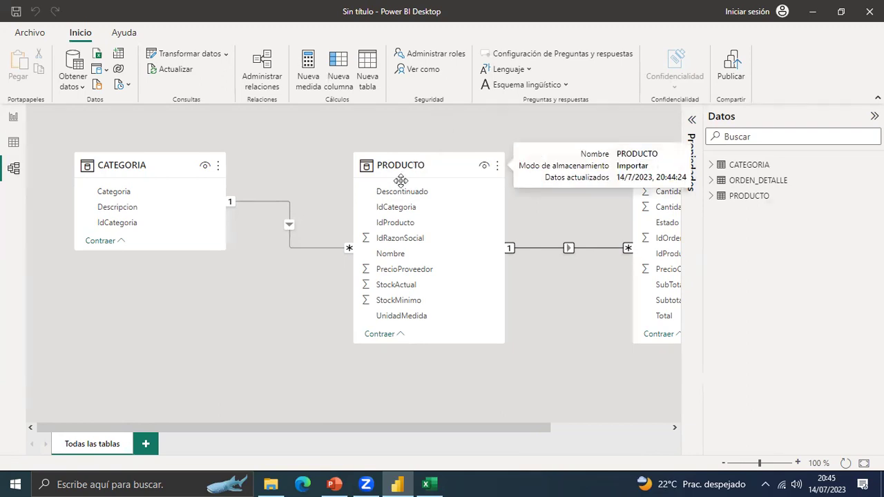
click(442, 170)
drag(397, 153, 345, 153)
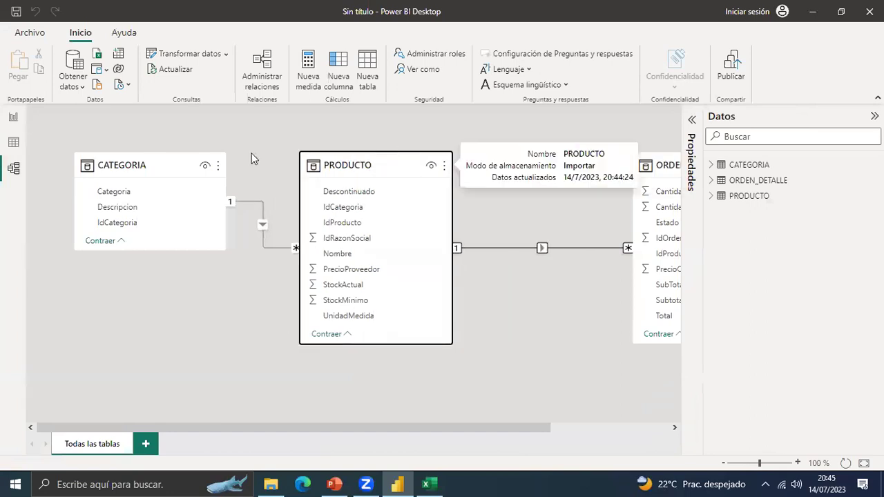
click(131, 160)
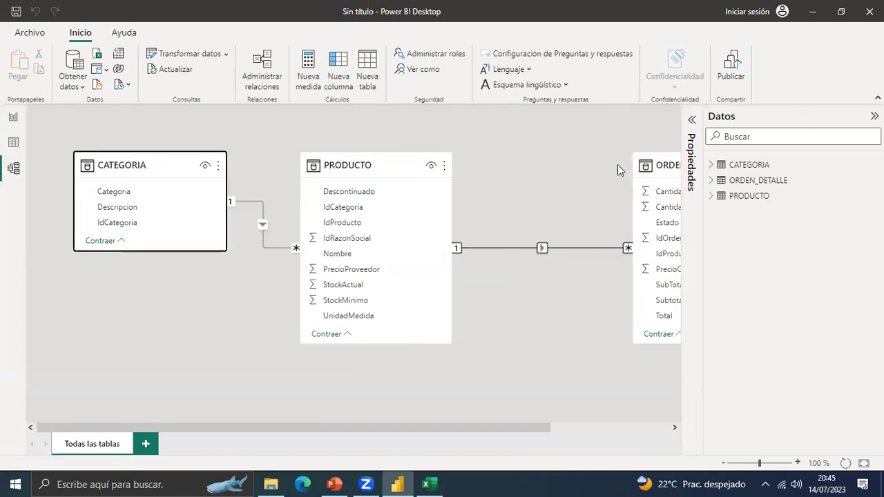
drag(664, 162, 593, 162)
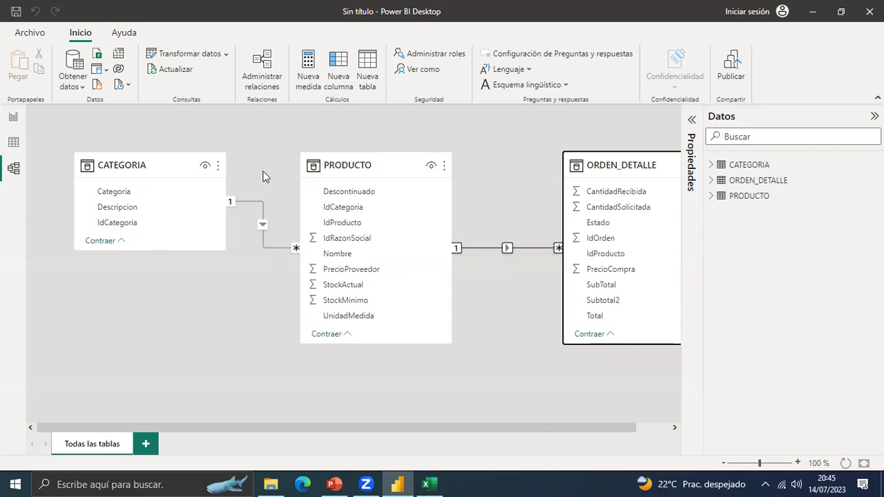
mouse_move(394, 166)
mouse_down()
mouse_move(383, 166)
mouse_move(394, 166)
mouse_up()
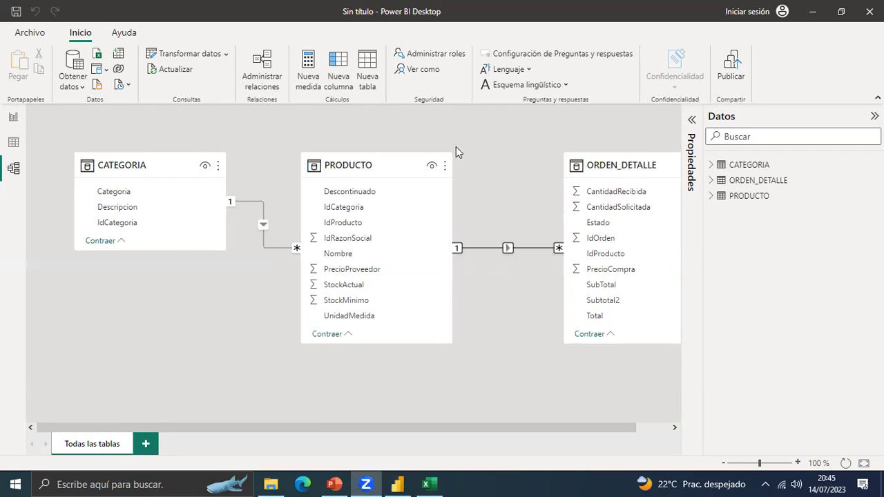
click(154, 116)
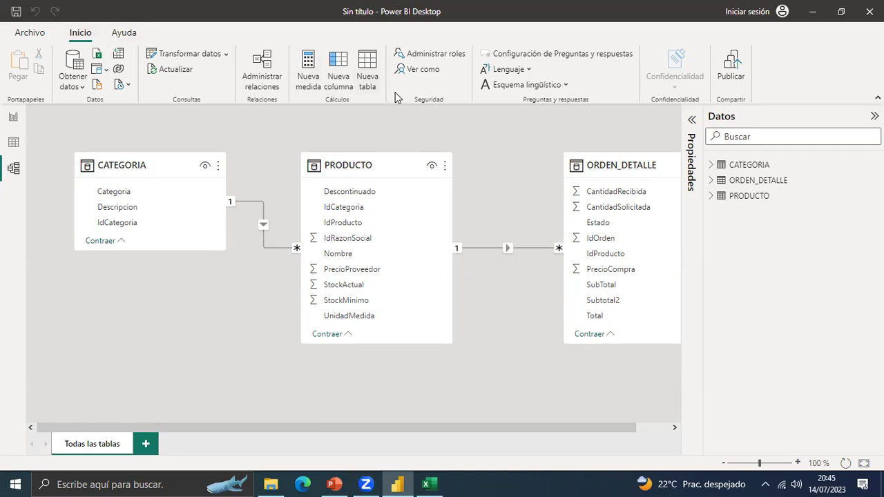
Return to the Power Query editor and start a new Excel workbook query from MarketPERU.xlsx.
click(15, 123)
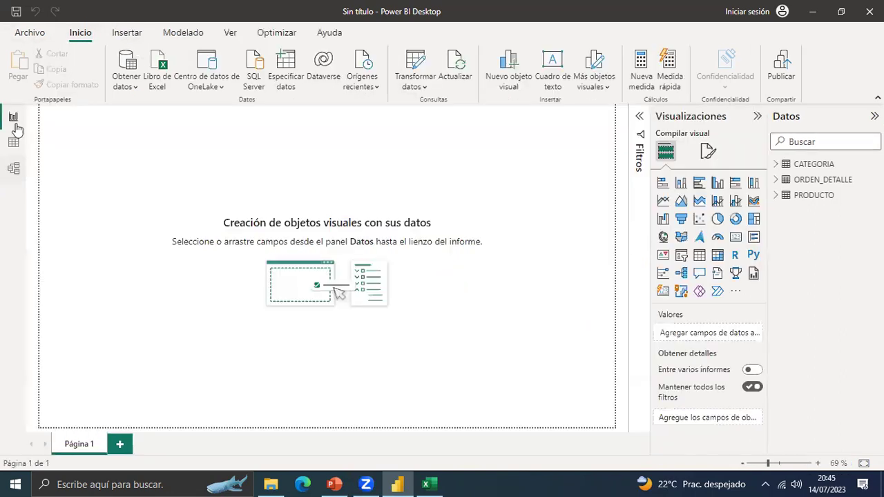
click(420, 87)
click(450, 109)
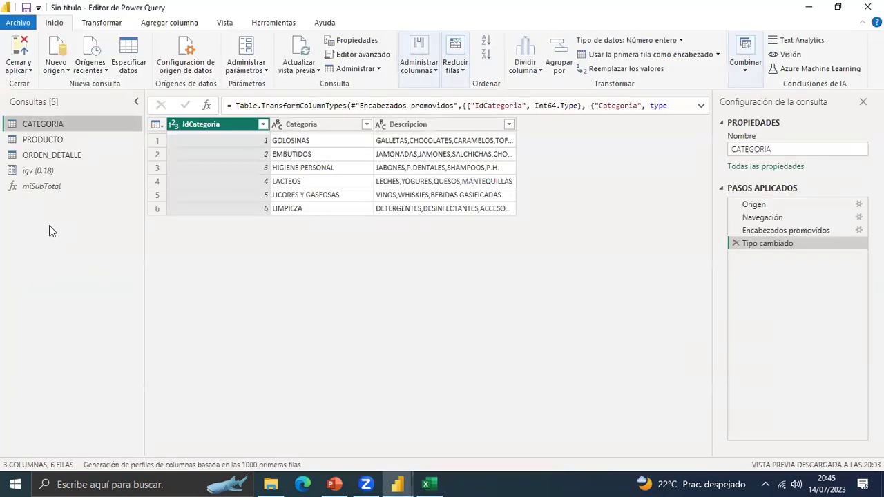
right_click(49, 227)
mouse_move(120, 259)
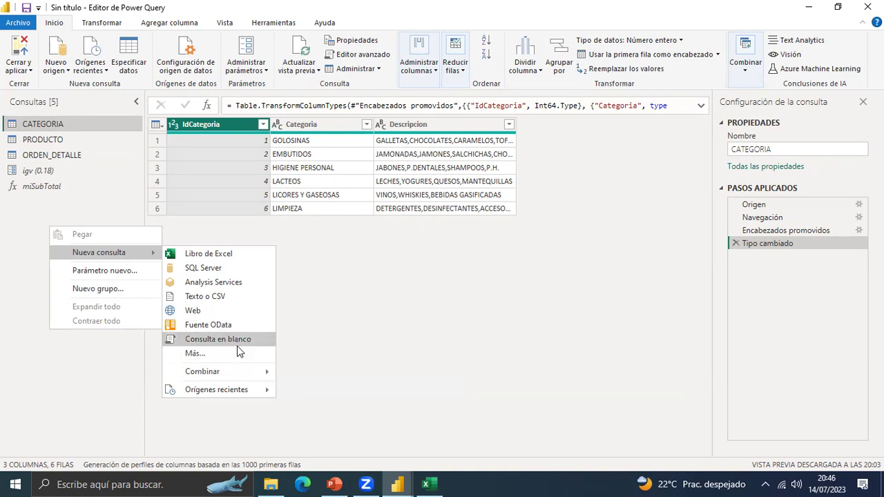
click(203, 255)
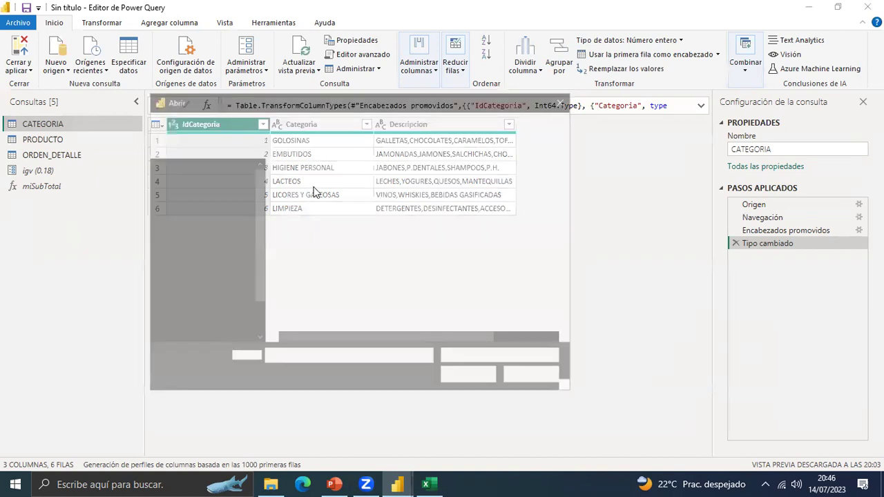
click(315, 185)
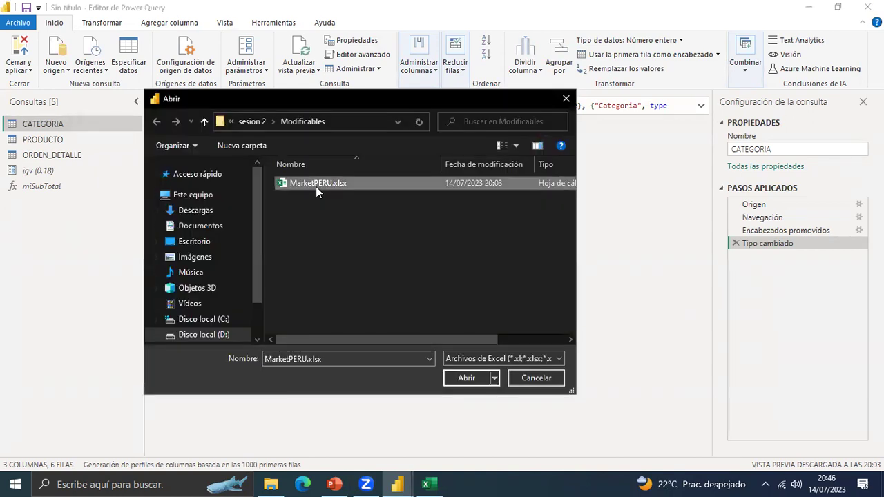
double_click(316, 185)
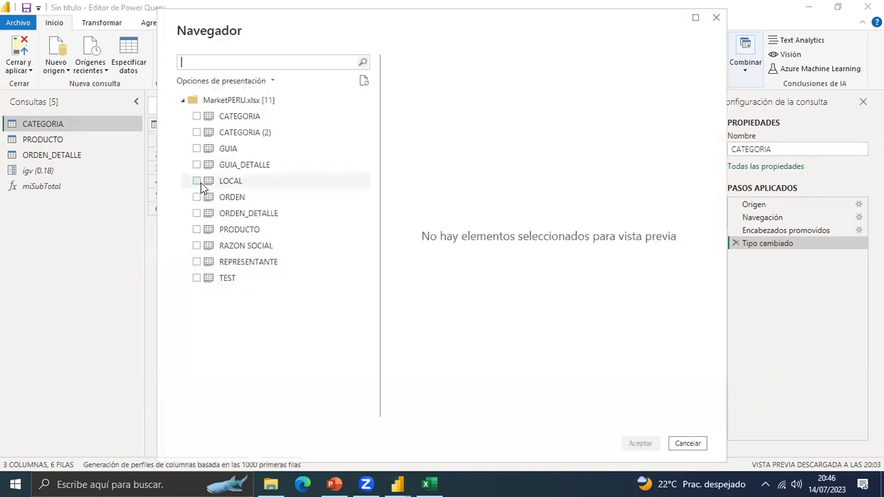
Try out a table selection of CATEGORIA (2), GUIA_DETALLE and ORDEN_DETALLE for import, and cancel the import.
click(197, 181)
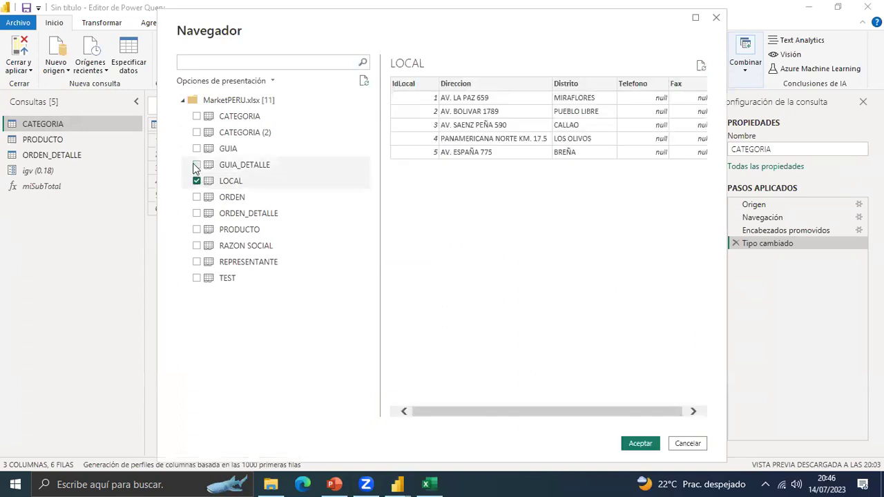
click(196, 165)
click(197, 181)
click(196, 213)
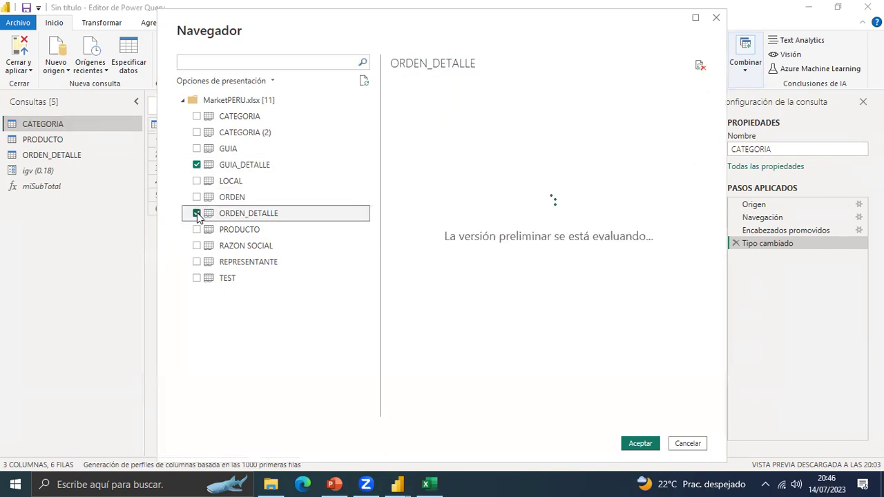
click(197, 166)
click(197, 132)
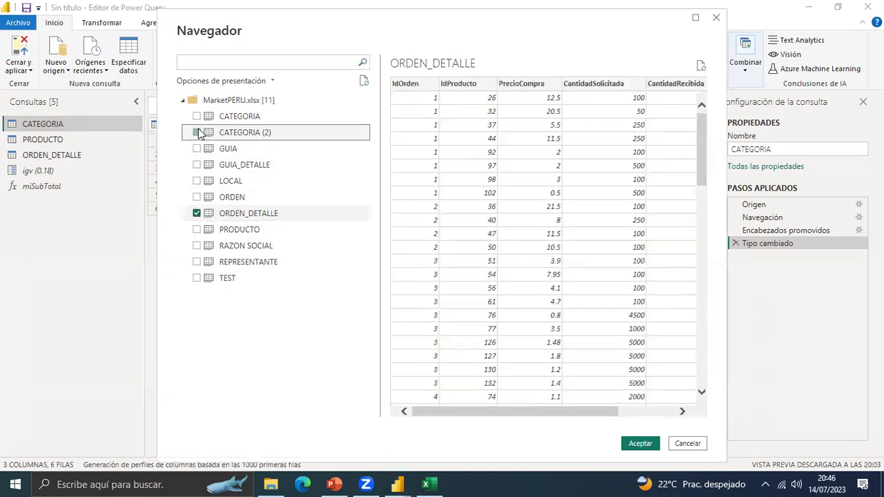
click(197, 165)
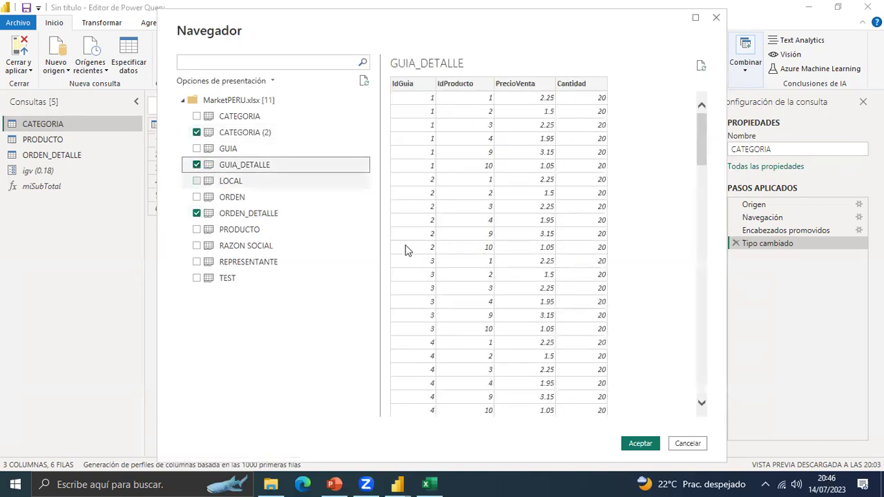
drag(491, 31, 412, 27)
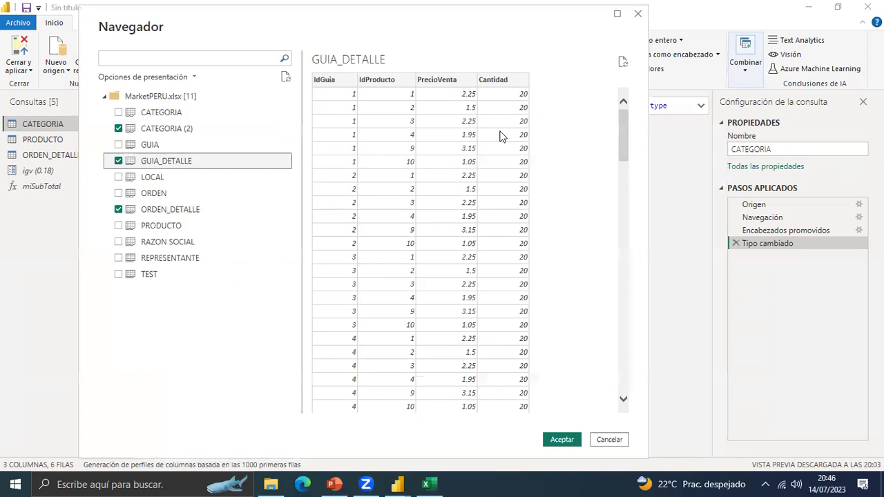
click(610, 442)
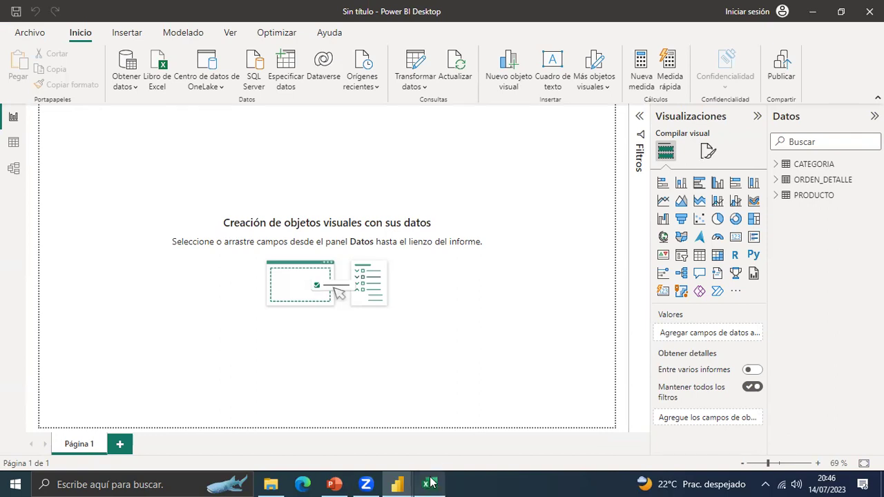
Switch to the PowerPoint presentation and view the Modelamiento de datos slide and the closing slide.
click(342, 483)
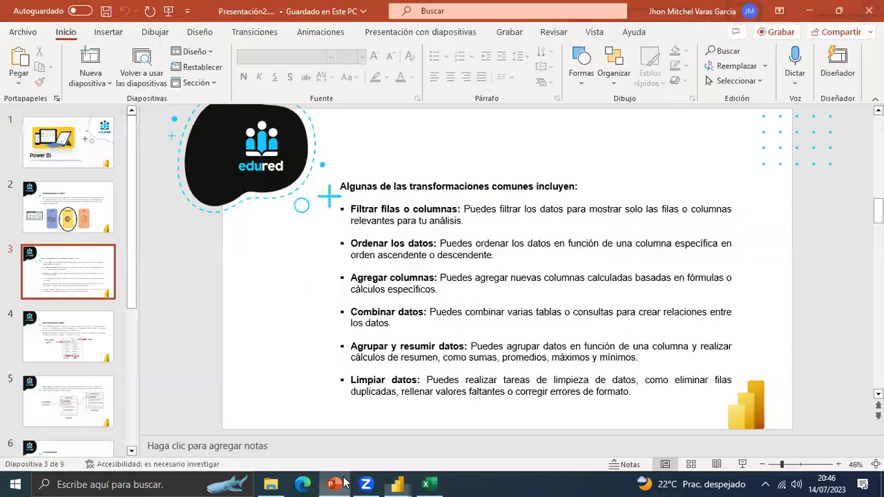
click(59, 351)
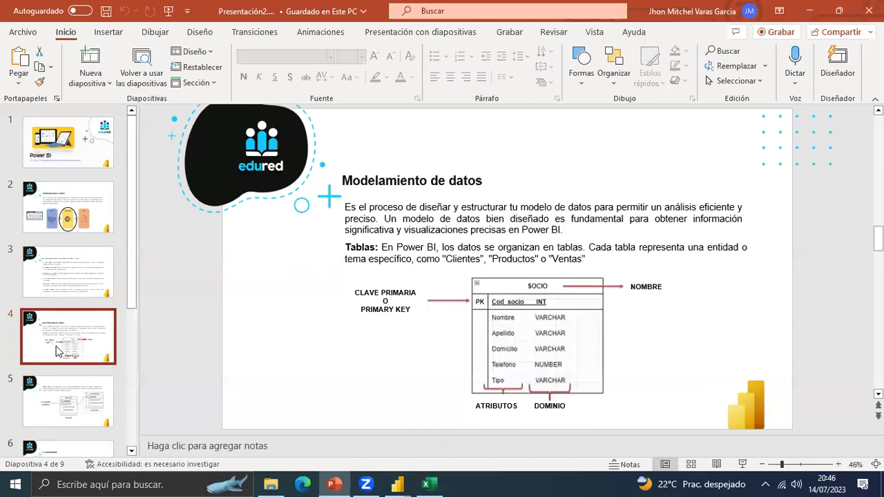
key(End)
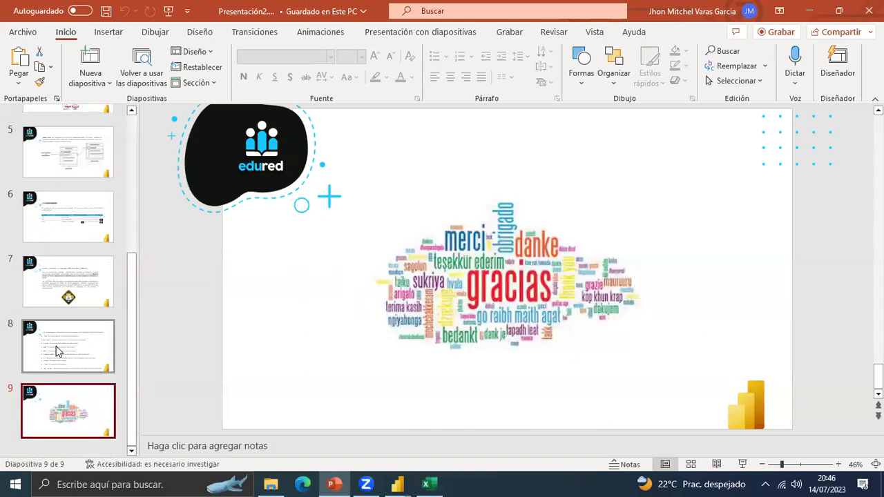